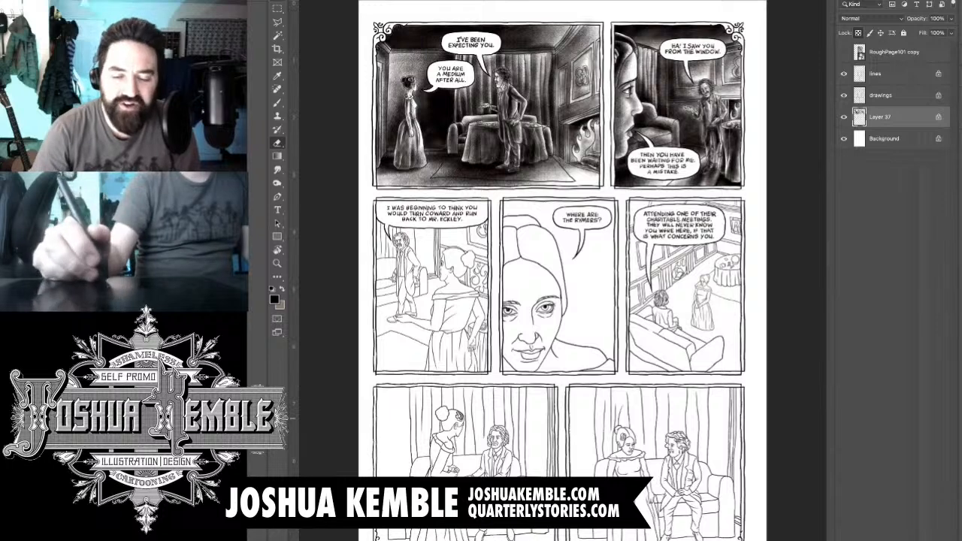
# - Add a new layer above Layer 37 and activate the Brush tool for the man in the third panel
pyautogui.hotkey('ctrl', 'shift', 'alt', 'n')
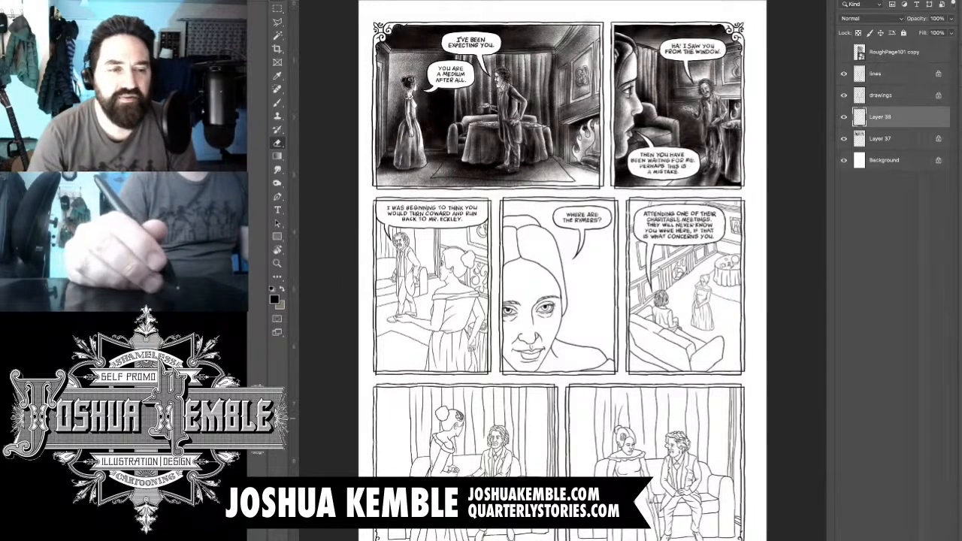
pyautogui.scroll(5, 389, 254)
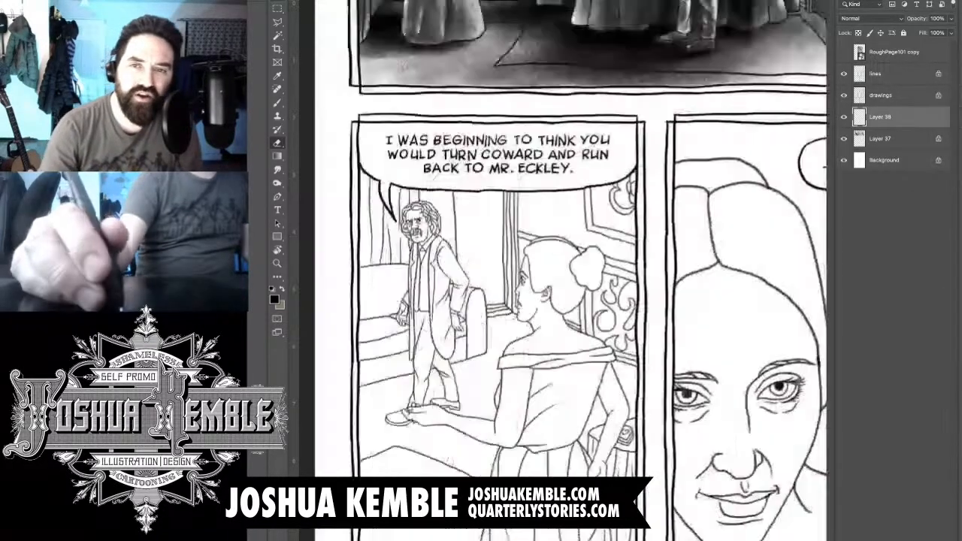
pyautogui.press('F6')
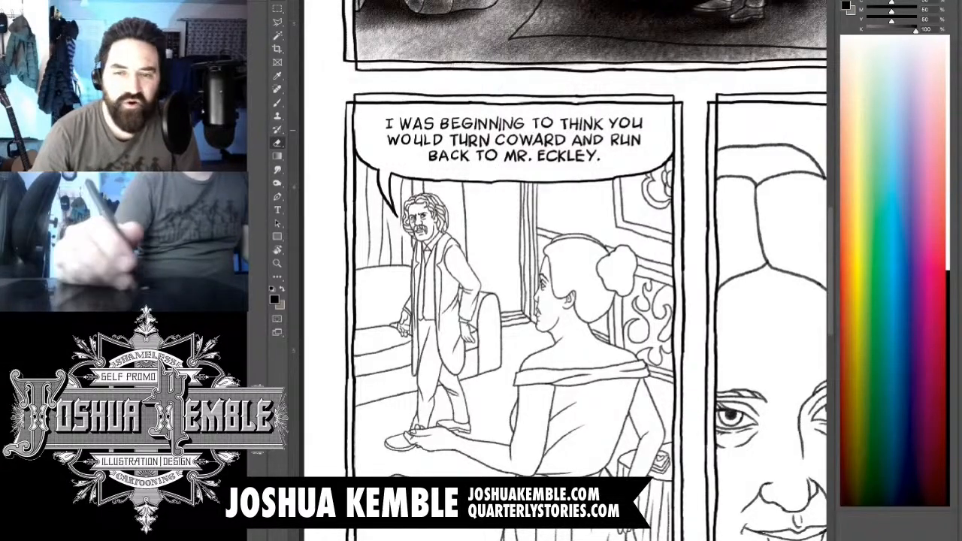
pyautogui.press('F6')
pyautogui.moveTo(526, 338); pyautogui.dragTo(572, 248)
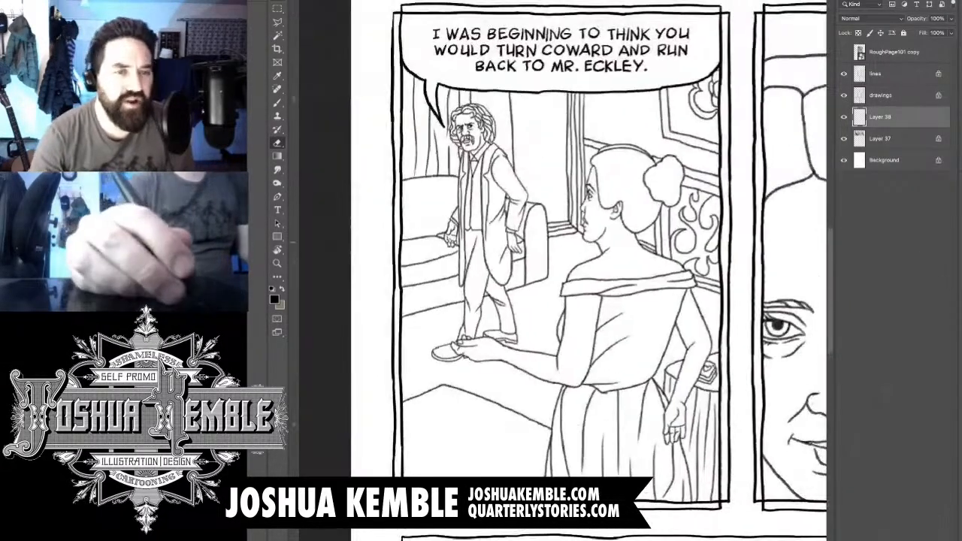
pyautogui.scroll(5, 438, 103)
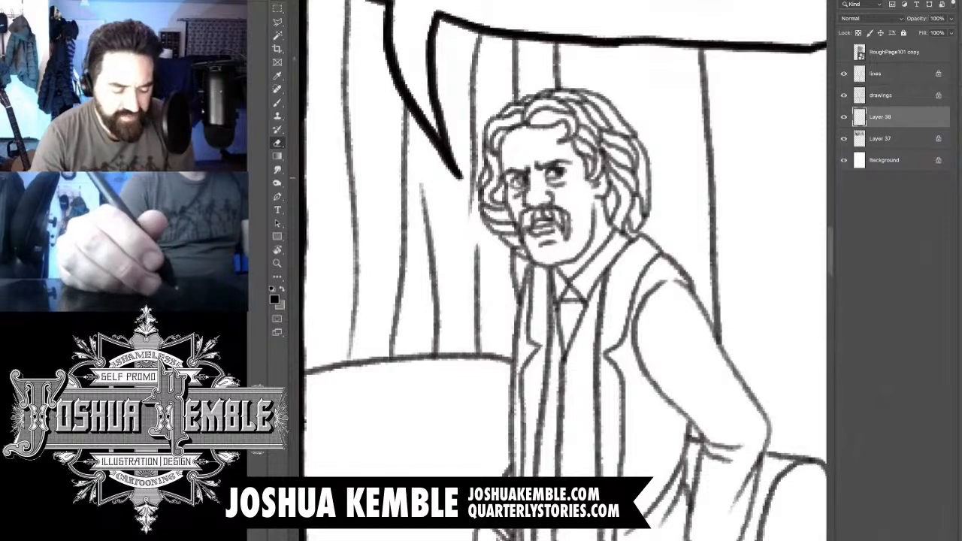
pyautogui.moveTo(481, 178); pyautogui.dragTo(453, 229)
pyautogui.press('b')
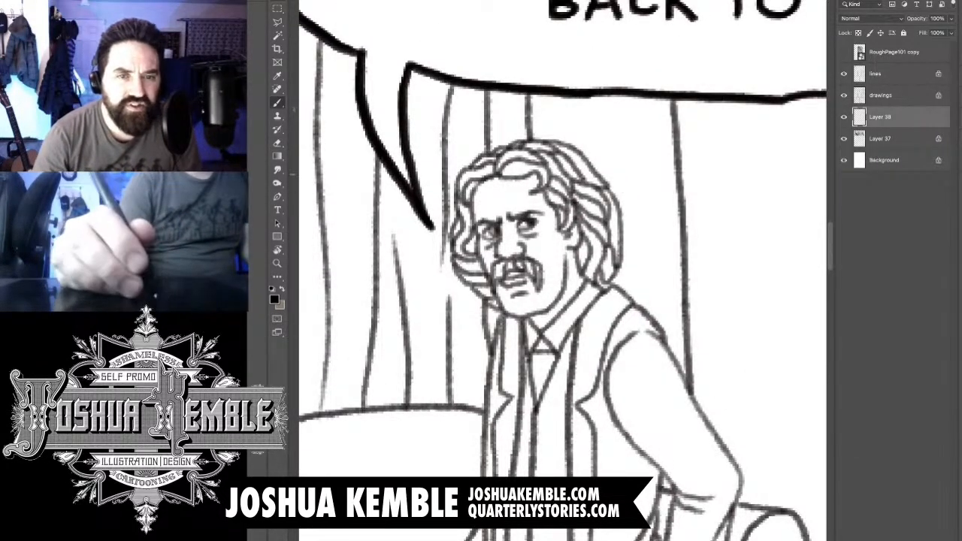
# - Examine the finished shading on the woman in the first panel and make Layer 37 the active layer
pyautogui.hotkey('ctrl', '0')
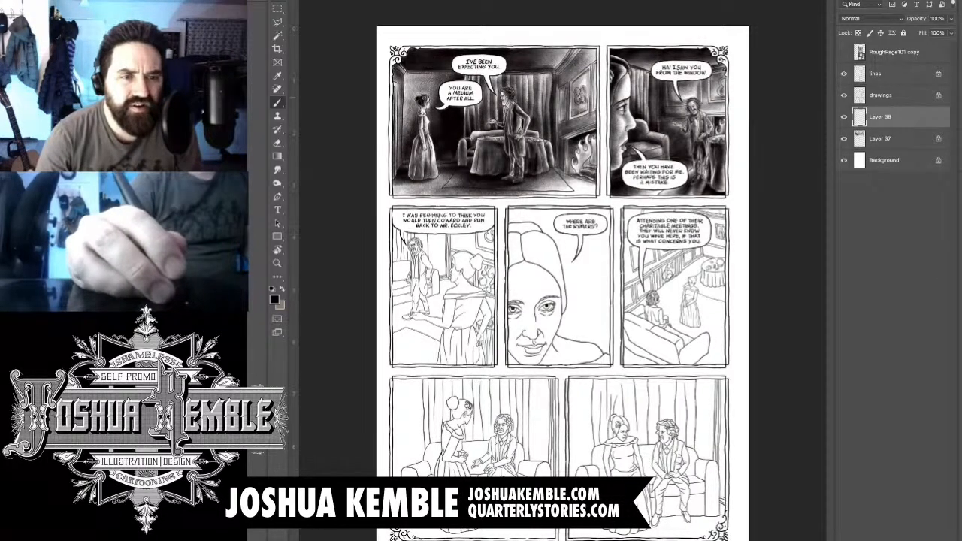
pyautogui.scroll(10, 425, 97)
pyautogui.scroll(2, 442, 101)
pyautogui.press('e')
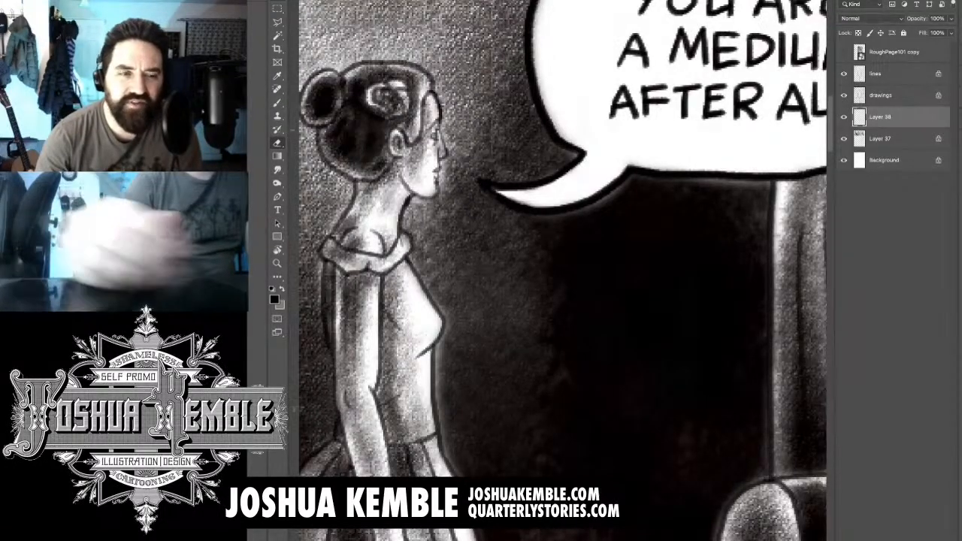
pyautogui.click(880, 139)
pyautogui.click(858, 33)
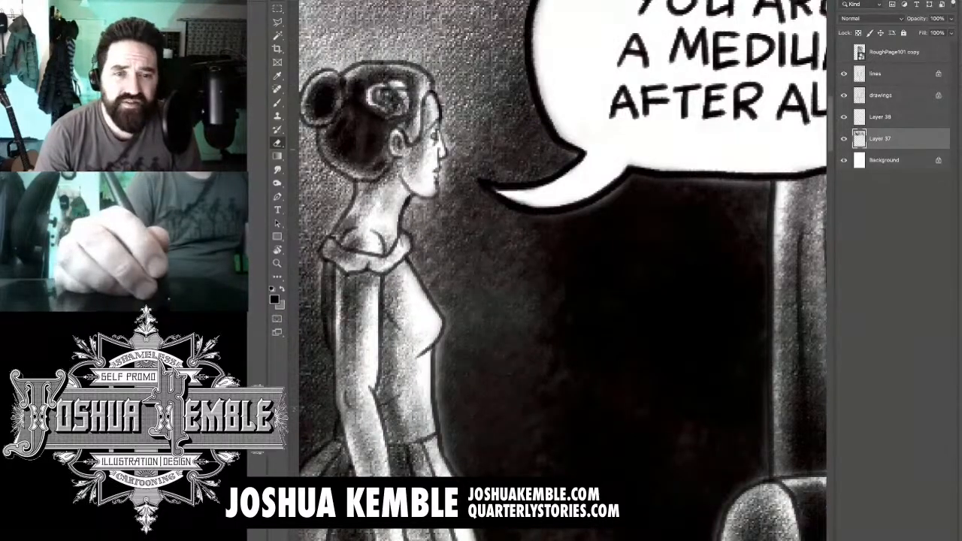
pyautogui.hotkey('ctrl', '-')
pyautogui.hotkey('ctrl', '-')
pyautogui.hotkey('ctrl', '-')
pyautogui.hotkey('ctrl', '-')
pyautogui.hotkey('ctrl', '-')
pyautogui.moveTo(639, 300); pyautogui.dragTo(557, 240)
pyautogui.hotkey('ctrl', '0')
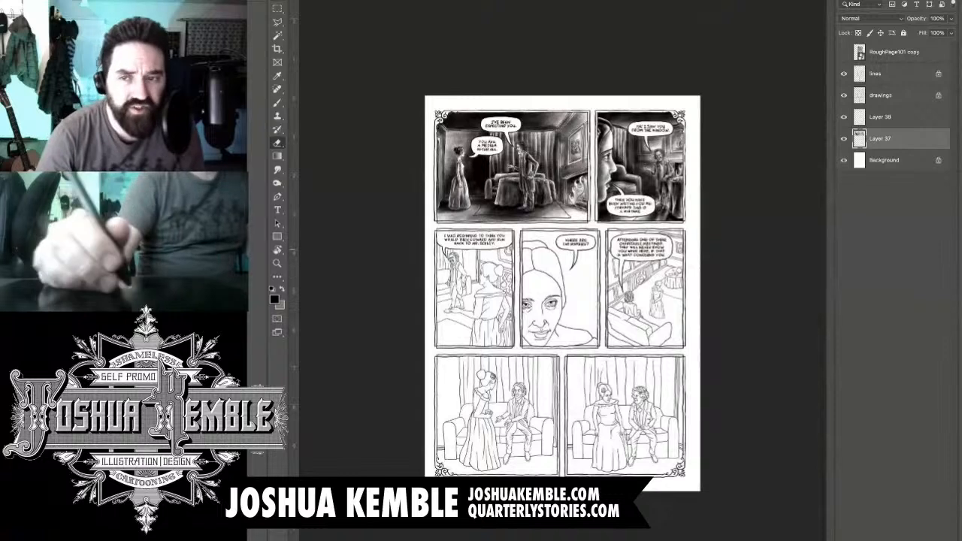
# - Add another empty layer directly above Layer 37, with the Brush tool active
pyautogui.press('b')
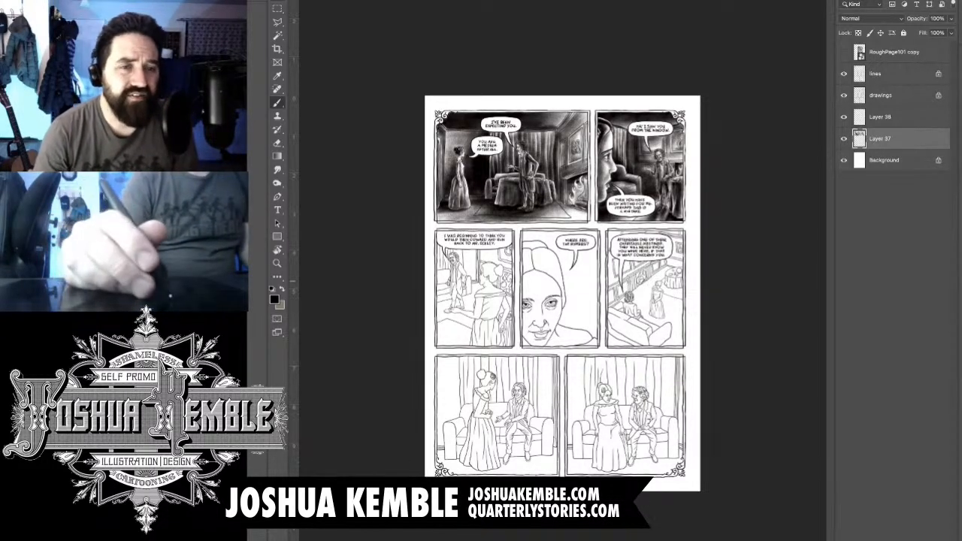
pyautogui.scroll(5, 562, 289)
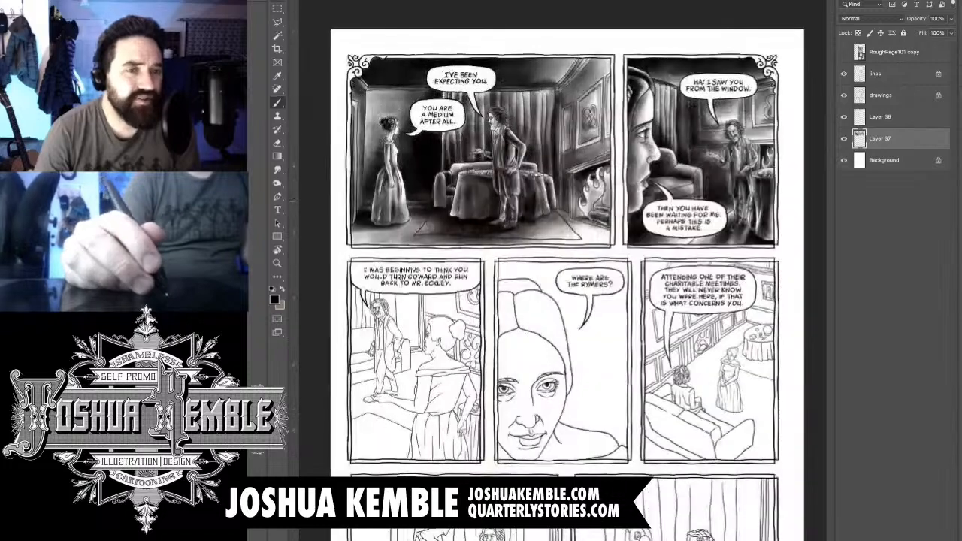
pyautogui.scroll(2, 562, 290)
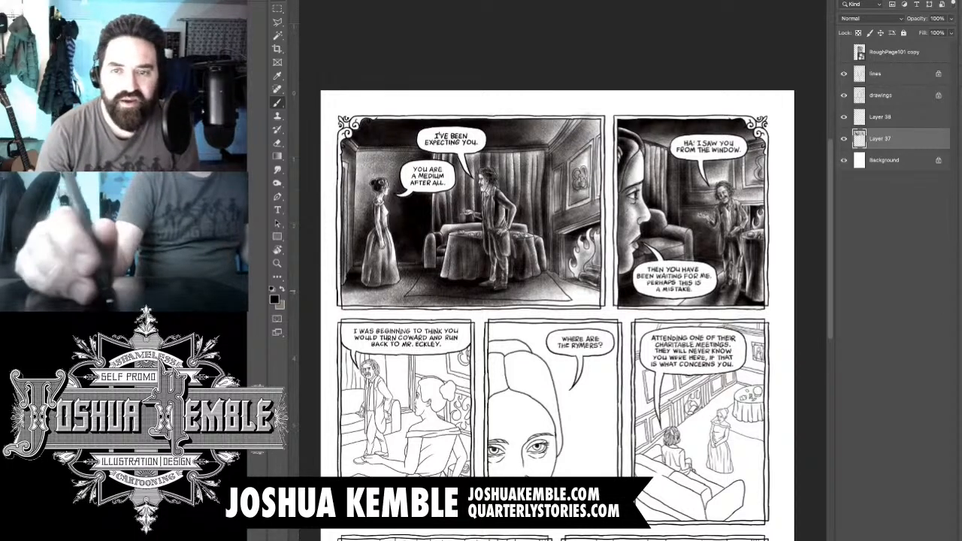
pyautogui.hotkey('ctrl', 'alt', 'shift', 'n')
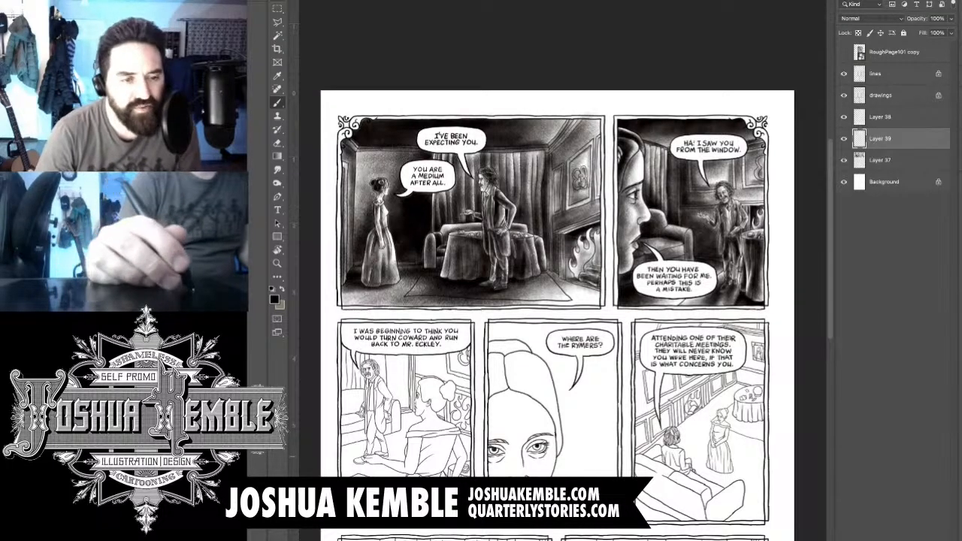
# - Brush dark tone into the man's front curls and the top of his hair in the third panel
pyautogui.moveTo(363, 371); pyautogui.dragTo(458, 371)
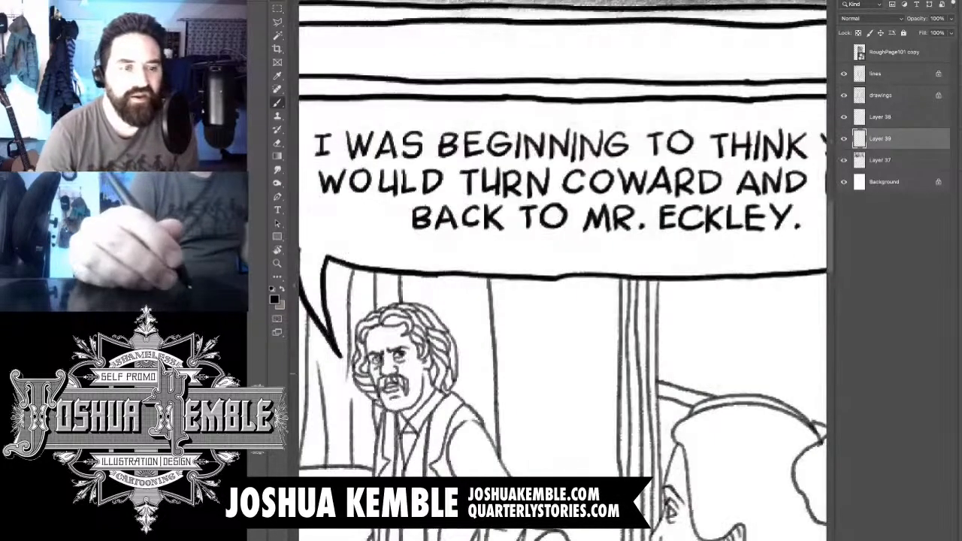
pyautogui.moveTo(393, 379); pyautogui.dragTo(451, 380)
pyautogui.moveTo(451, 323); pyautogui.dragTo(545, 281)
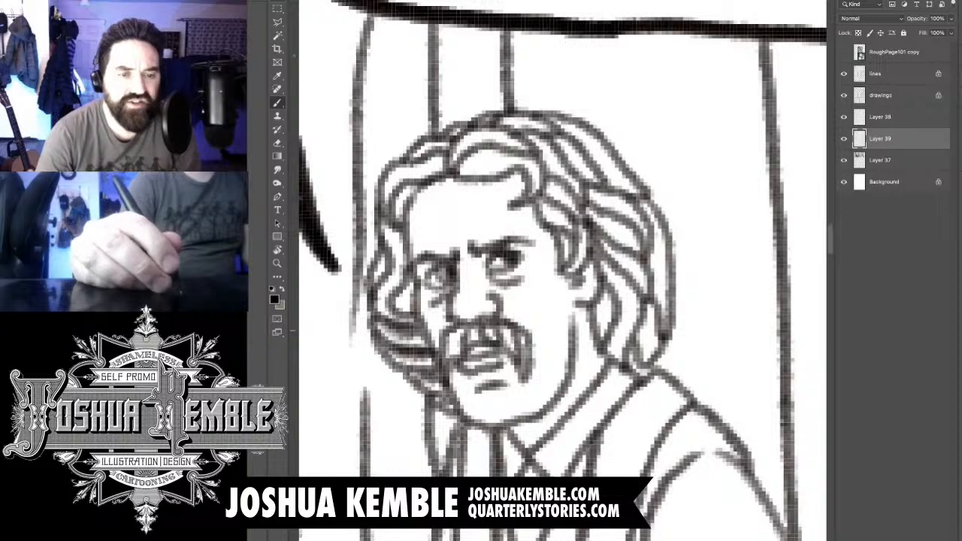
pyautogui.moveTo(452, 343)
pyautogui.mouseDown()
pyautogui.moveTo(467, 329)
pyautogui.moveTo(517, 339)
pyautogui.moveTo(556, 412)
pyautogui.moveTo(557, 439)
pyautogui.mouseUp()
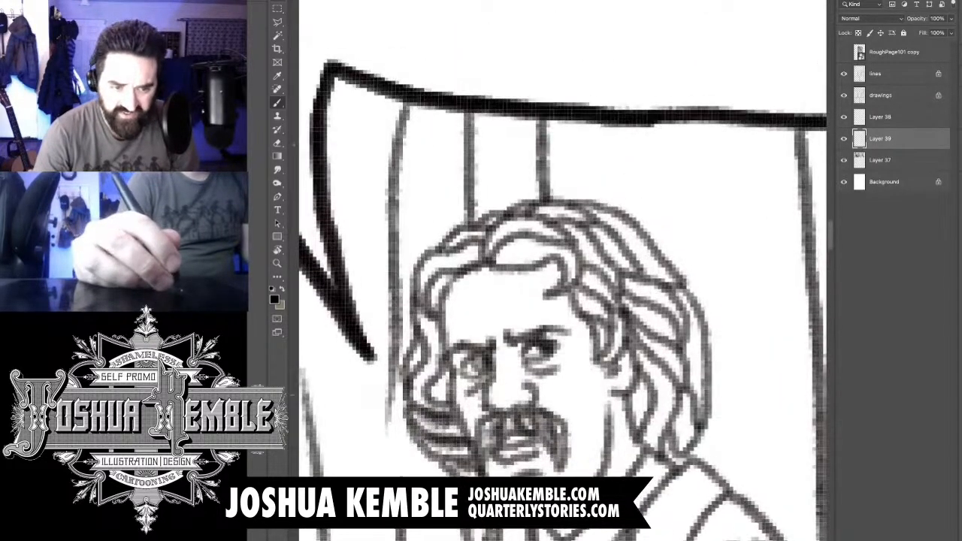
pyautogui.moveTo(453, 394)
pyautogui.mouseDown()
pyautogui.moveTo(436, 376)
pyautogui.moveTo(420, 393)
pyautogui.moveTo(431, 369)
pyautogui.moveTo(438, 266)
pyautogui.moveTo(481, 247)
pyautogui.moveTo(456, 236)
pyautogui.moveTo(546, 220)
pyautogui.moveTo(563, 251)
pyautogui.moveTo(502, 257)
pyautogui.mouseUp()
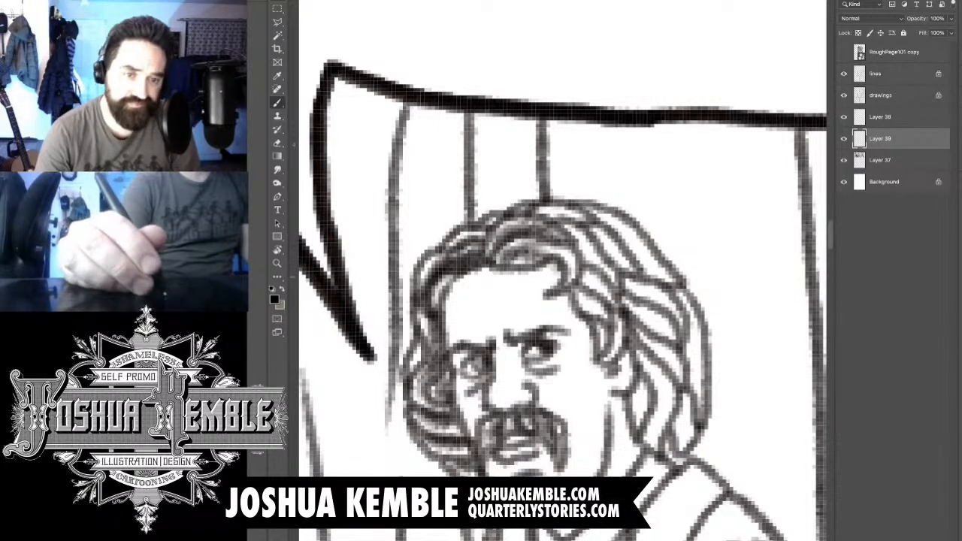
pyautogui.moveTo(583, 248)
pyautogui.mouseDown()
pyautogui.moveTo(591, 261)
pyautogui.moveTo(565, 263)
pyautogui.moveTo(561, 278)
pyautogui.moveTo(592, 258)
pyautogui.mouseUp()
pyautogui.moveTo(545, 218)
pyautogui.mouseDown()
pyautogui.moveTo(574, 222)
pyautogui.moveTo(624, 276)
pyautogui.mouseUp()
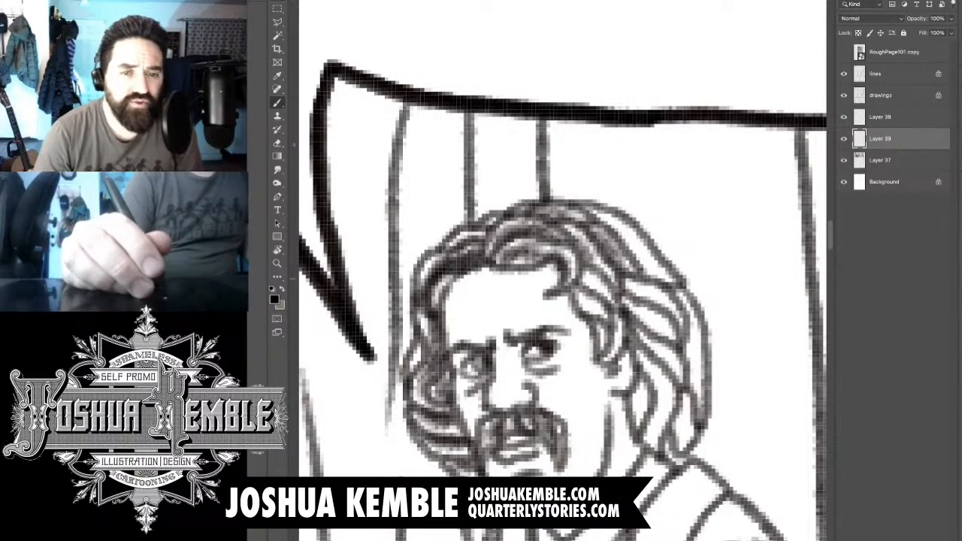
# - Darken the strands on the back of the man's crown and shade the hair at his temple
pyautogui.moveTo(616, 235); pyautogui.dragTo(656, 277)
pyautogui.moveTo(585, 216); pyautogui.dragTo(635, 250)
pyautogui.moveTo(598, 219); pyautogui.dragTo(633, 258)
pyautogui.moveTo(614, 224); pyautogui.dragTo(652, 275)
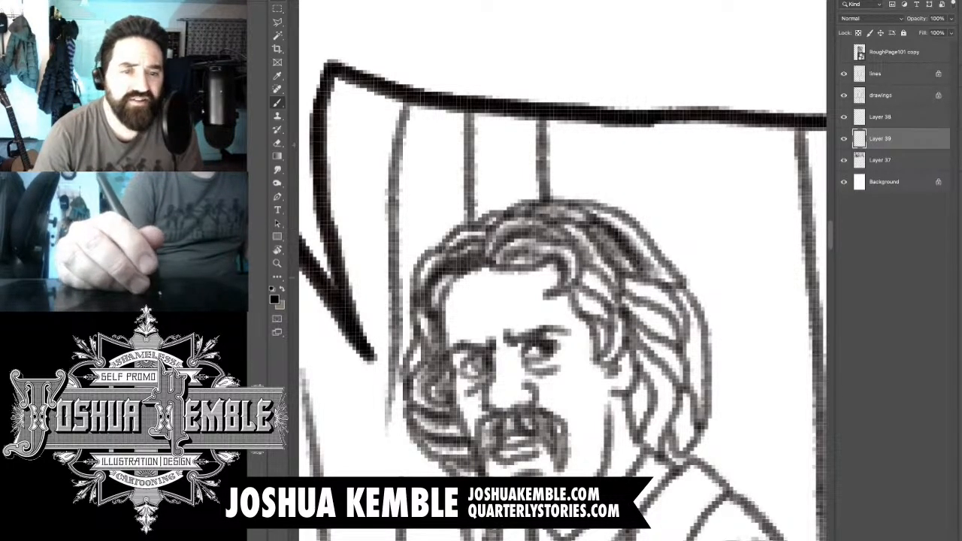
pyautogui.moveTo(585, 284)
pyautogui.mouseDown()
pyautogui.moveTo(609, 306)
pyautogui.moveTo(593, 287)
pyautogui.moveTo(582, 302)
pyautogui.moveTo(574, 295)
pyautogui.mouseUp()
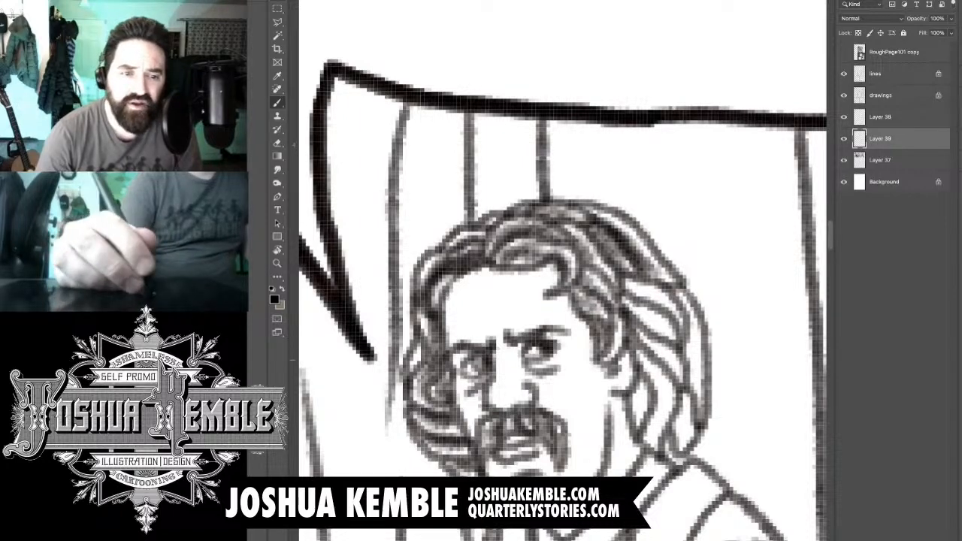
pyautogui.moveTo(564, 300); pyautogui.dragTo(524, 248)
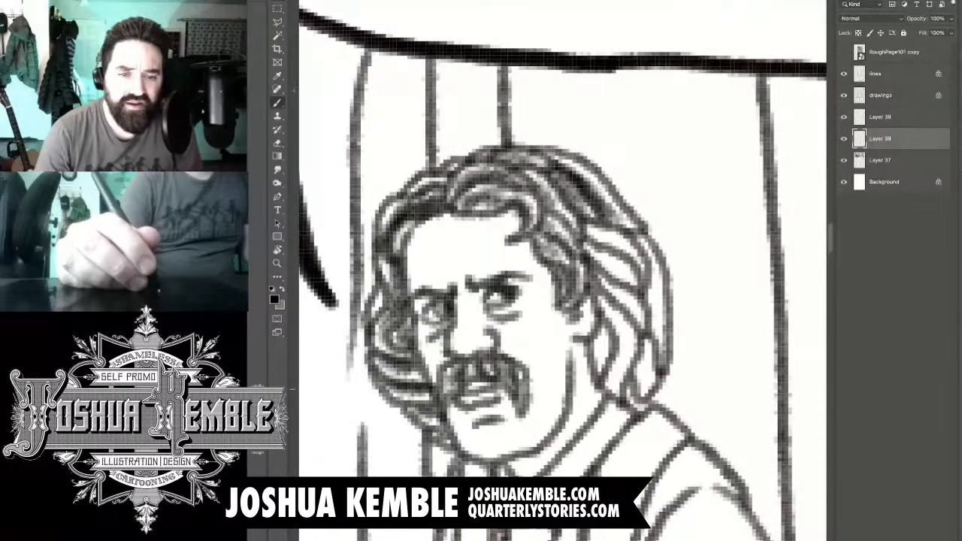
# - Shade the locks behind the man's ear and down the back of his head, following the strands
pyautogui.moveTo(592, 334); pyautogui.dragTo(607, 388)
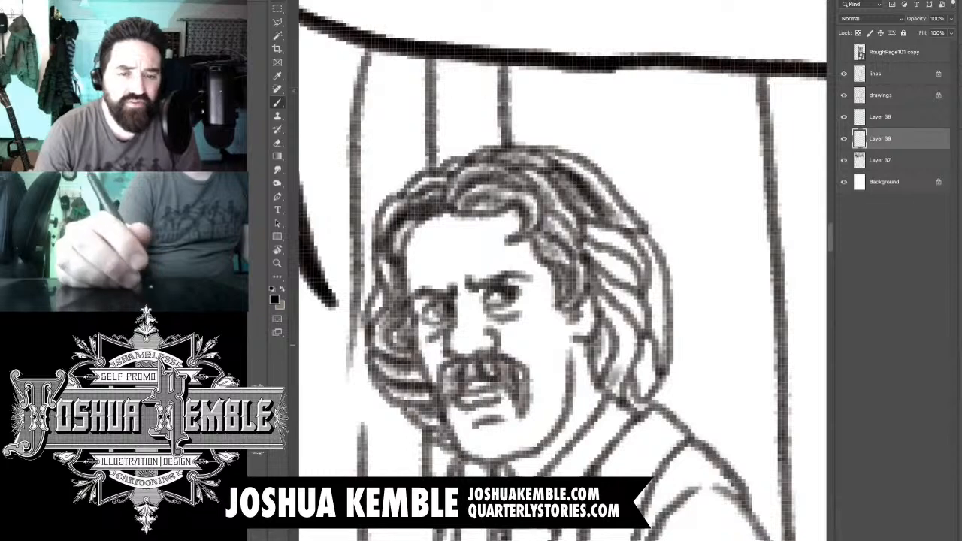
pyautogui.moveTo(614, 317); pyautogui.dragTo(622, 372)
pyautogui.moveTo(622, 300); pyautogui.dragTo(604, 354)
pyautogui.moveTo(619, 295); pyautogui.dragTo(600, 317)
pyautogui.moveTo(637, 391)
pyautogui.mouseDown()
pyautogui.moveTo(651, 340)
pyautogui.moveTo(617, 400)
pyautogui.mouseUp()
pyautogui.moveTo(647, 338); pyautogui.dragTo(659, 290)
pyautogui.moveTo(644, 305); pyautogui.dragTo(659, 257)
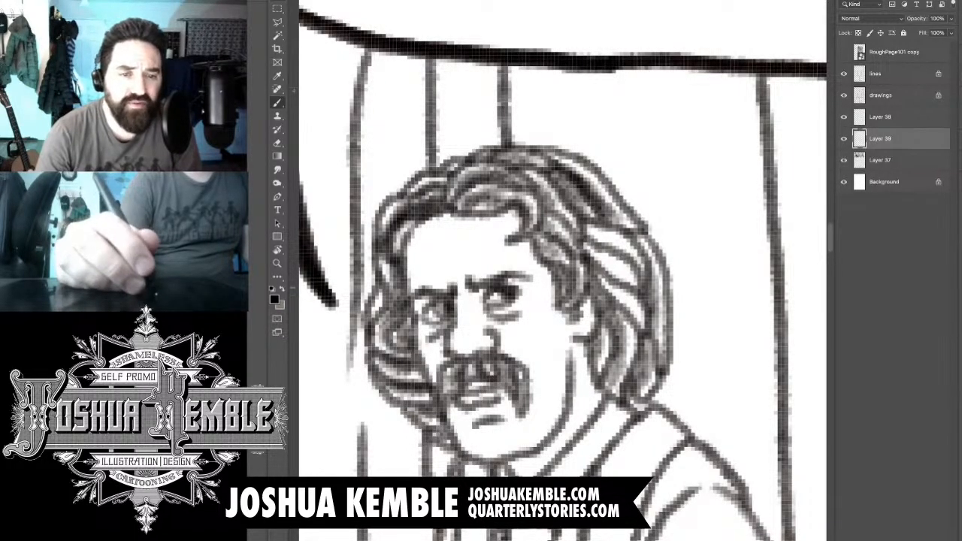
pyautogui.moveTo(635, 307); pyautogui.dragTo(608, 269)
pyautogui.moveTo(624, 286); pyautogui.dragTo(586, 231)
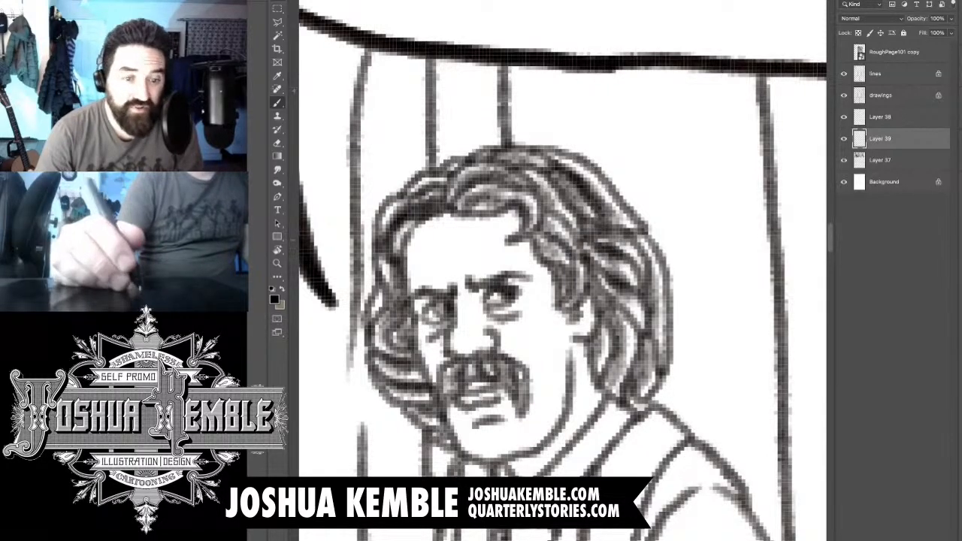
# - Darken the lower curls beside the man's cheek, on the side of the speech balloon's tail
pyautogui.press('super+minus')
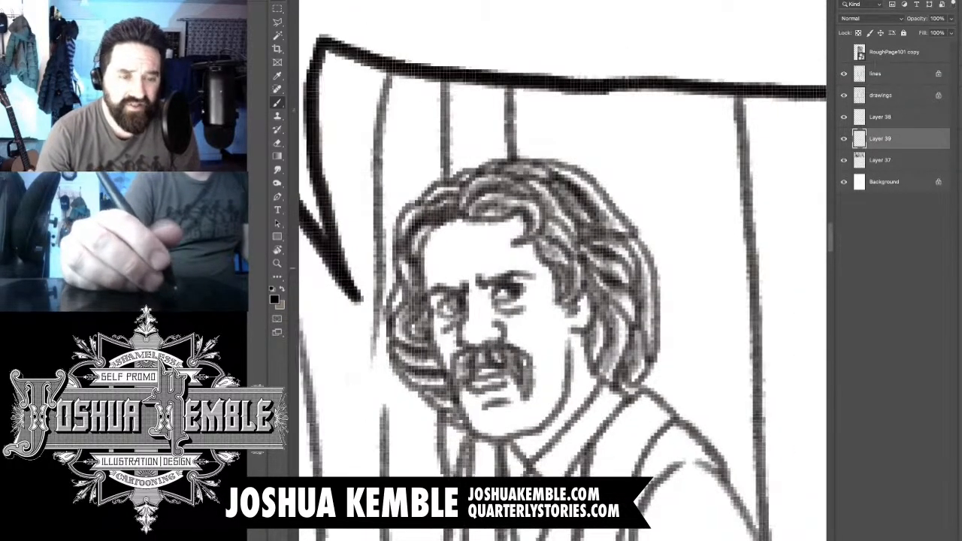
pyautogui.press('super+plus')
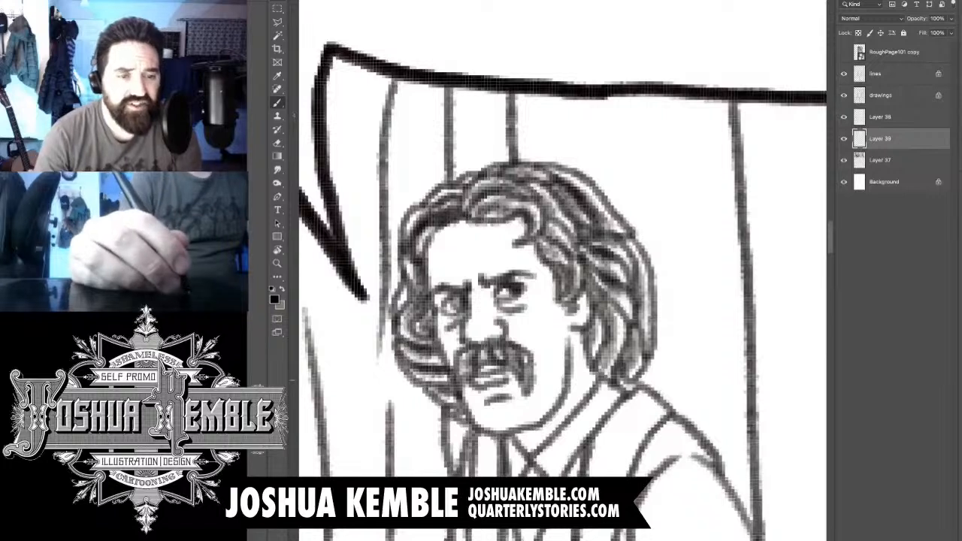
pyautogui.moveTo(428, 297)
pyautogui.mouseDown()
pyautogui.moveTo(409, 361)
pyautogui.moveTo(417, 383)
pyautogui.mouseUp()
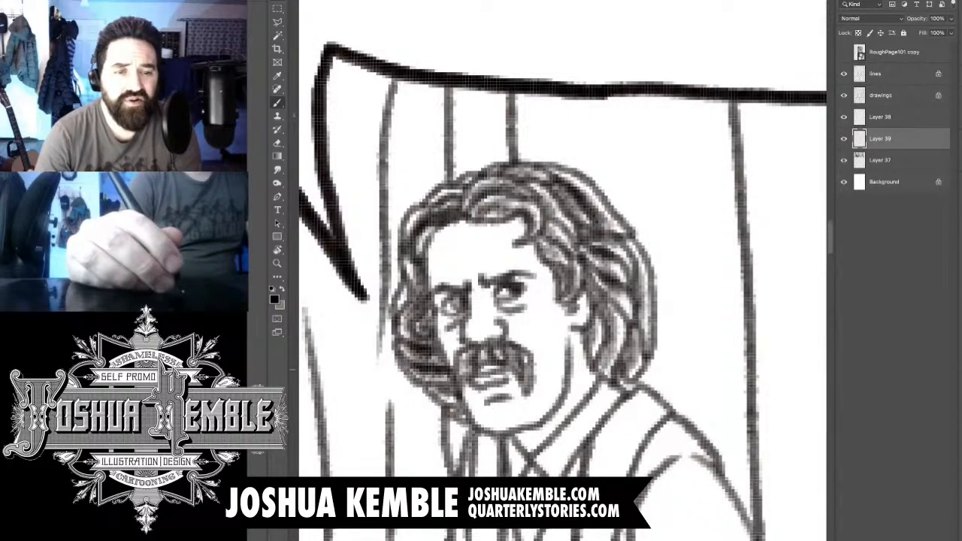
pyautogui.moveTo(454, 353); pyautogui.dragTo(429, 394)
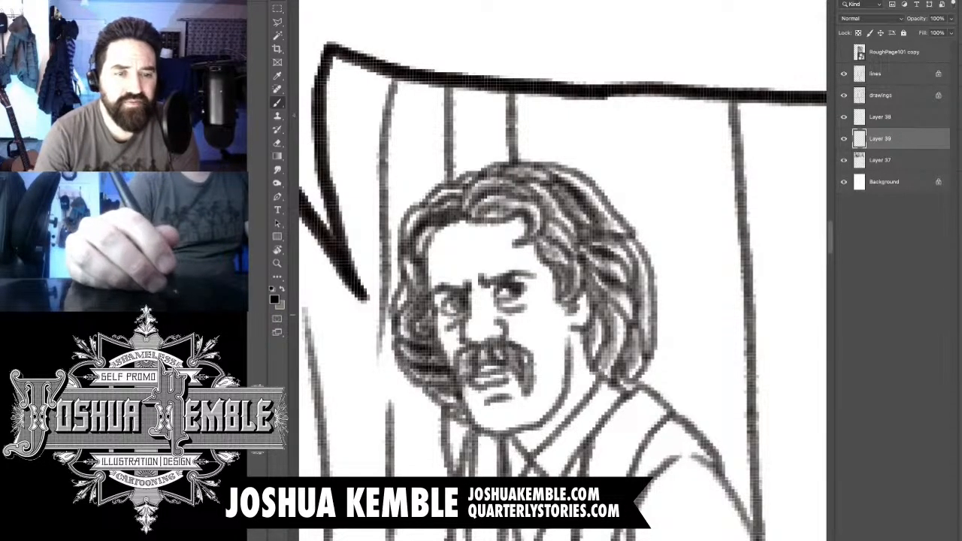
# - Shade the man's eye sockets and the side of his nose, and darken his moustache
pyautogui.moveTo(462, 284); pyautogui.dragTo(436, 304)
pyautogui.moveTo(507, 290); pyautogui.dragTo(479, 311)
pyautogui.moveTo(519, 302)
pyautogui.mouseDown()
pyautogui.moveTo(495, 315)
pyautogui.moveTo(472, 370)
pyautogui.mouseUp()
pyautogui.moveTo(488, 352); pyautogui.dragTo(525, 379)
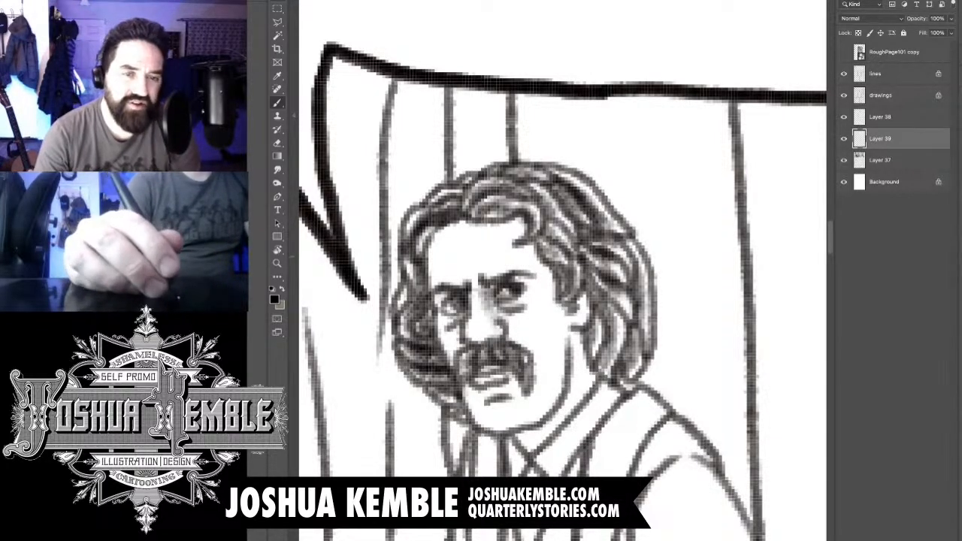
# - Deepen the tone across the man's crown and the long locks behind his ear with broader strokes
pyautogui.moveTo(510, 201); pyautogui.dragTo(579, 264)
pyautogui.moveTo(548, 214); pyautogui.dragTo(640, 304)
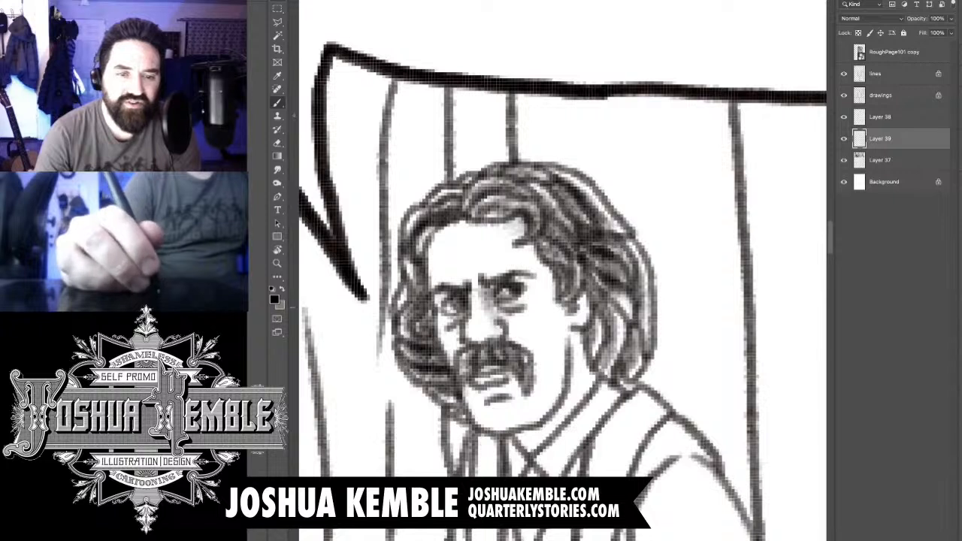
pyautogui.moveTo(624, 268); pyautogui.dragTo(595, 366)
# - Lightly shade the side of the man's forehead, undoing excess strokes, and tone his chin, jaw and cheek
pyautogui.moveTo(560, 197)
pyautogui.mouseDown()
pyautogui.moveTo(530, 209)
pyautogui.moveTo(482, 197)
pyautogui.moveTo(459, 212)
pyautogui.moveTo(430, 278)
pyautogui.mouseUp()
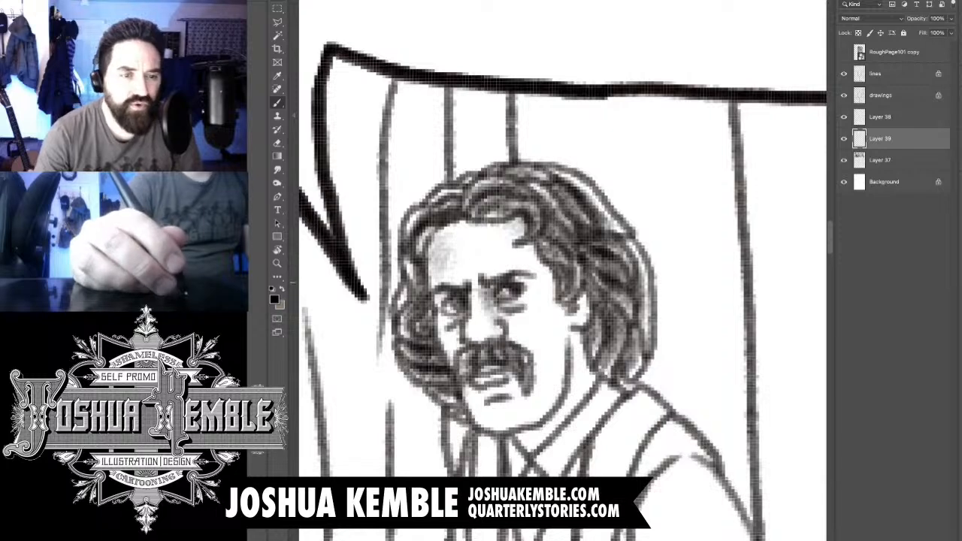
pyautogui.hotkey('ctrl', 'z')
pyautogui.moveTo(428, 221)
pyautogui.mouseDown()
pyautogui.moveTo(421, 229)
pyautogui.moveTo(444, 234)
pyautogui.moveTo(427, 263)
pyautogui.mouseUp()
pyautogui.hotkey('ctrl', 'z')
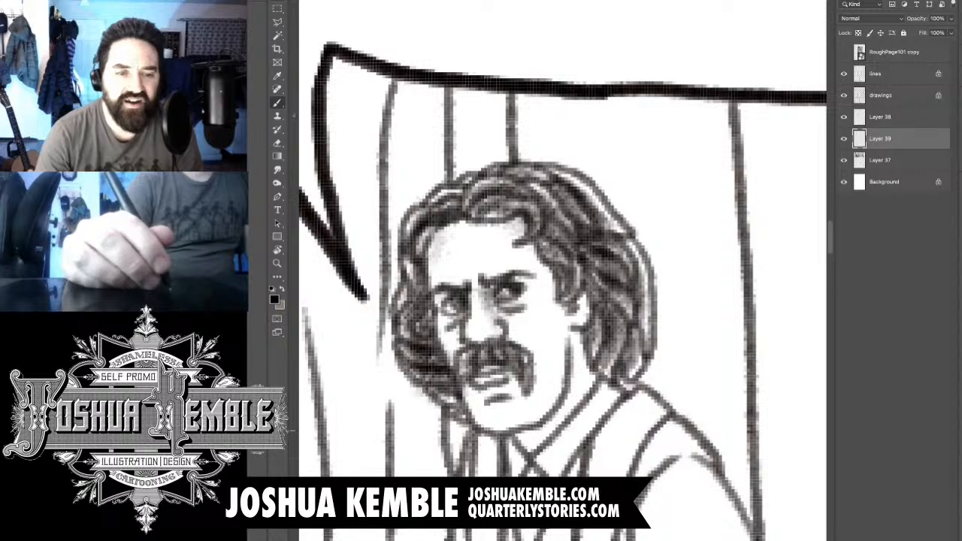
pyautogui.moveTo(488, 394); pyautogui.dragTo(514, 379)
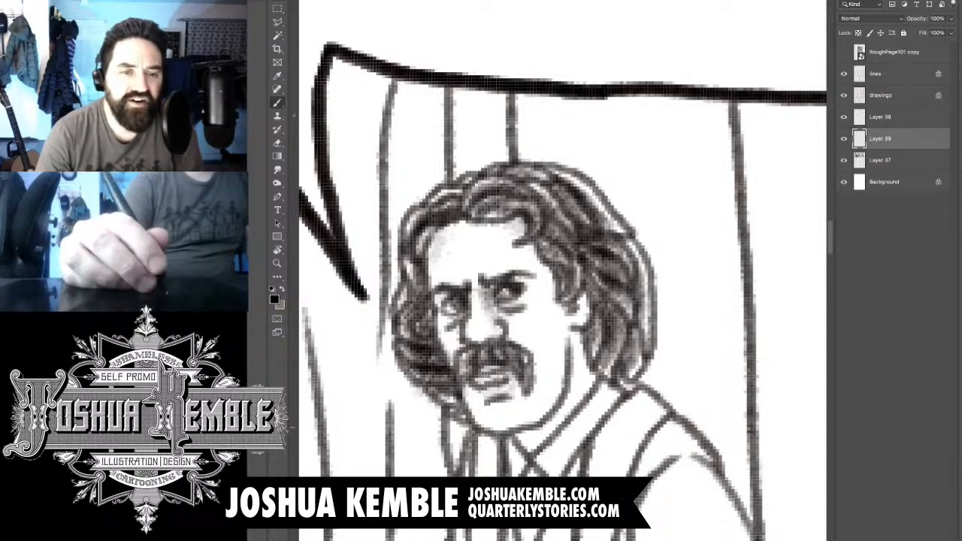
pyautogui.moveTo(508, 426)
pyautogui.mouseDown()
pyautogui.moveTo(555, 394)
pyautogui.moveTo(564, 327)
pyautogui.moveTo(564, 350)
pyautogui.mouseUp()
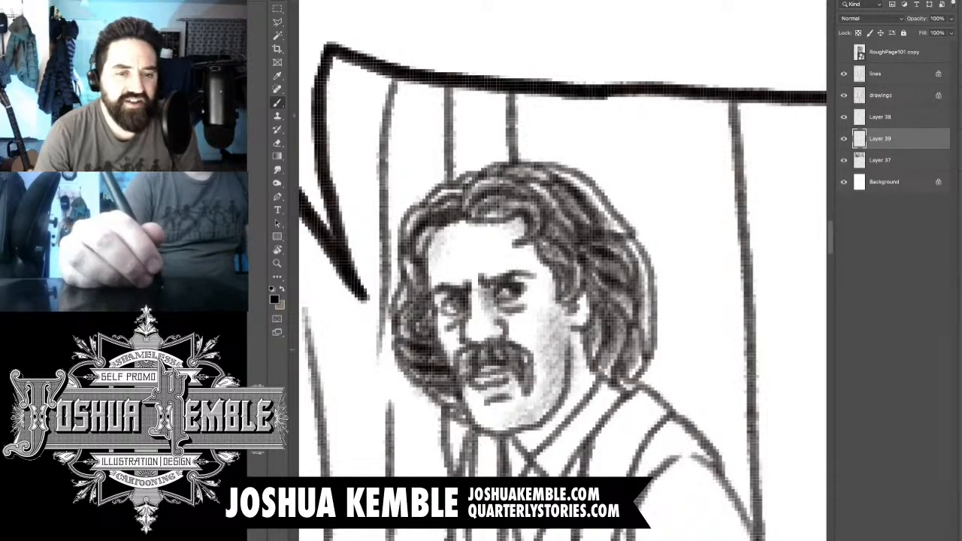
# - Shade the man's neck below the jaw, the inside of his shirt collar and his tie
pyautogui.moveTo(562, 316)
pyautogui.mouseDown()
pyautogui.moveTo(571, 422)
pyautogui.moveTo(543, 440)
pyautogui.moveTo(557, 439)
pyautogui.moveTo(532, 443)
pyautogui.mouseUp()
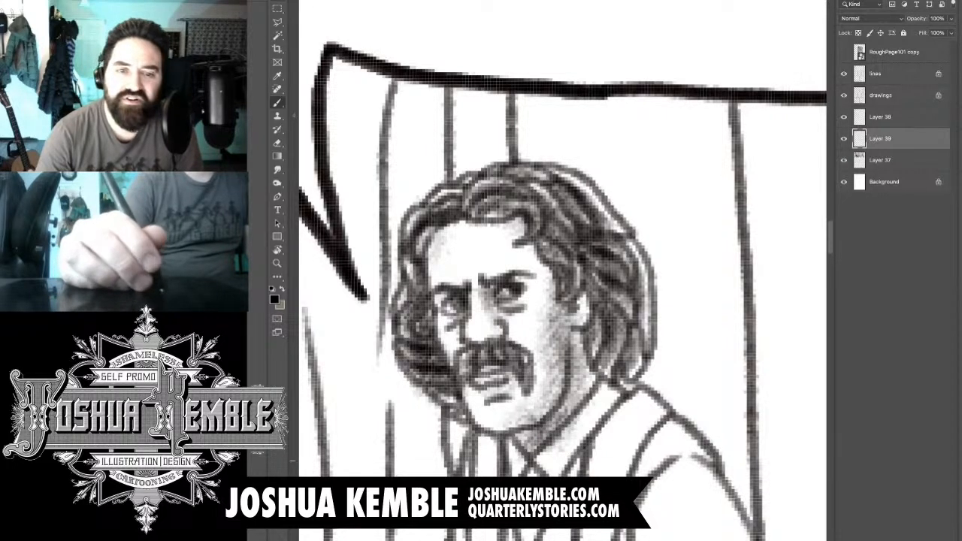
pyautogui.scroll(-3, 562, 271)
pyautogui.moveTo(613, 295)
pyautogui.mouseDown()
pyautogui.moveTo(576, 341)
pyautogui.moveTo(543, 361)
pyautogui.moveTo(532, 406)
pyautogui.mouseUp()
pyautogui.moveTo(532, 369)
pyautogui.mouseDown()
pyautogui.moveTo(535, 412)
pyautogui.moveTo(523, 442)
pyautogui.mouseUp()
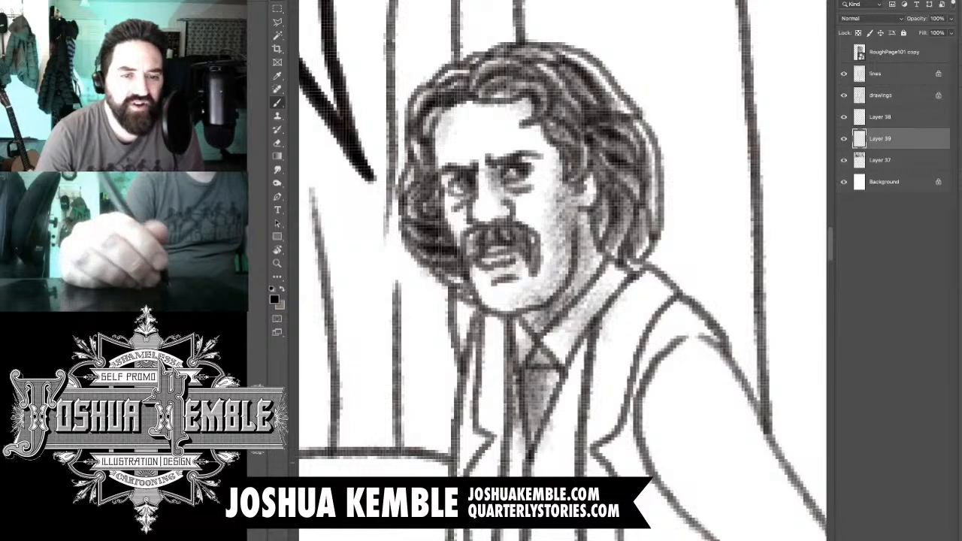
# - Darken the hair at the man's hairline on the side of the speech balloon's tail
pyautogui.hotkey('ctrl', '-')
pyautogui.hotkey('ctrl', '-')
pyautogui.hotkey('ctrl', '-')
pyautogui.hotkey('ctrl', '+')
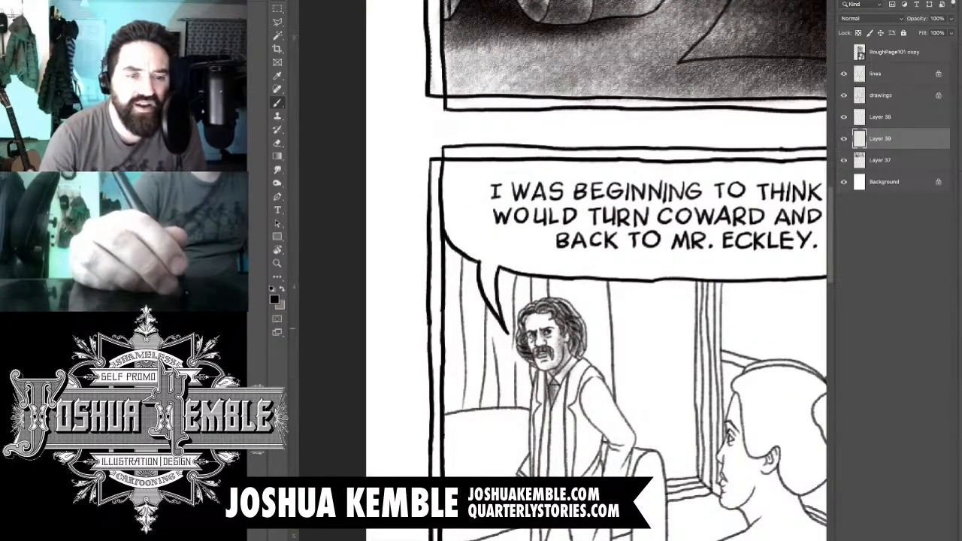
pyautogui.hotkey('ctrl', '+')
pyautogui.hotkey('ctrl', '+')
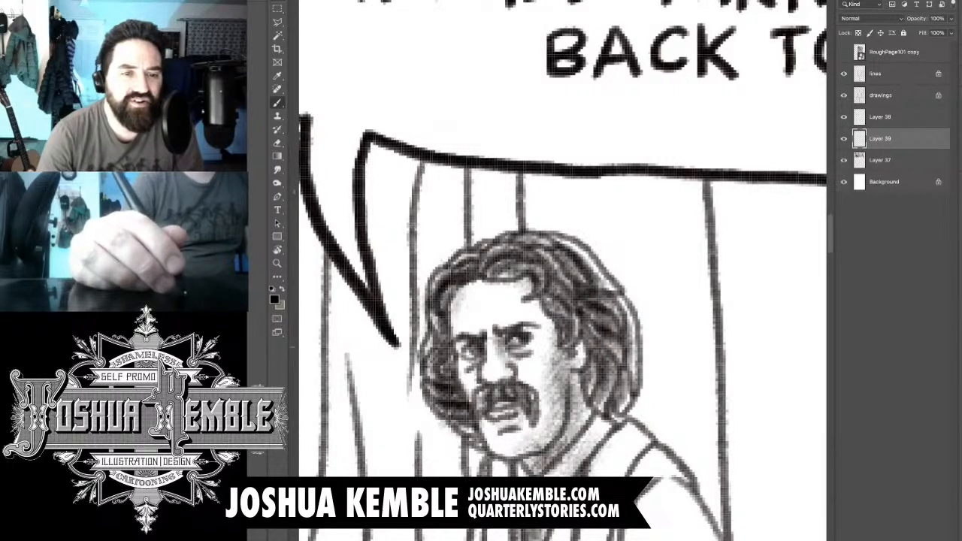
pyautogui.moveTo(447, 300); pyautogui.dragTo(474, 279)
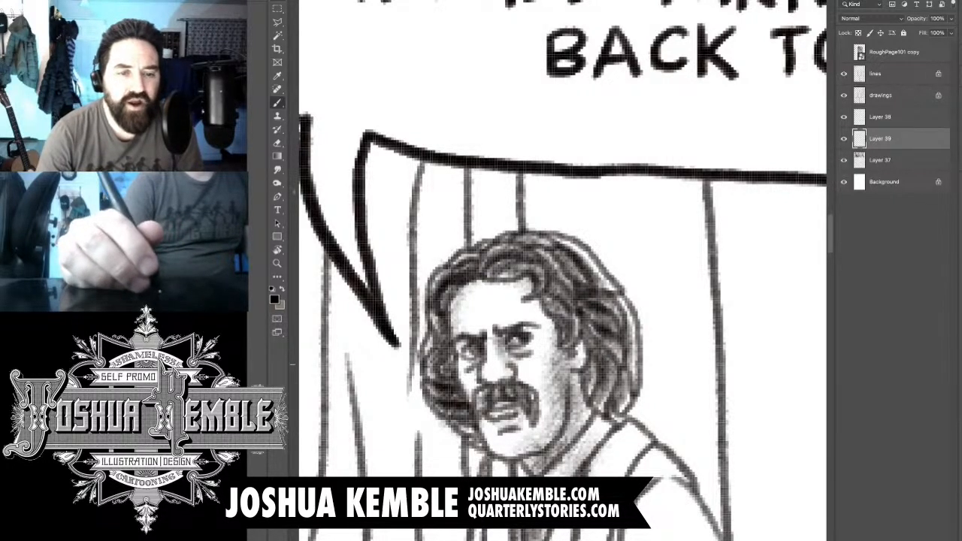
# - Shade the narrow half of the man's waistcoat from the tie down to its hem with repeated vertical strokes
pyautogui.moveTo(584, 327)
pyautogui.mouseDown()
pyautogui.moveTo(616, 397)
pyautogui.moveTo(566, 470)
pyautogui.moveTo(537, 280)
pyautogui.moveTo(547, 213)
pyautogui.mouseUp()
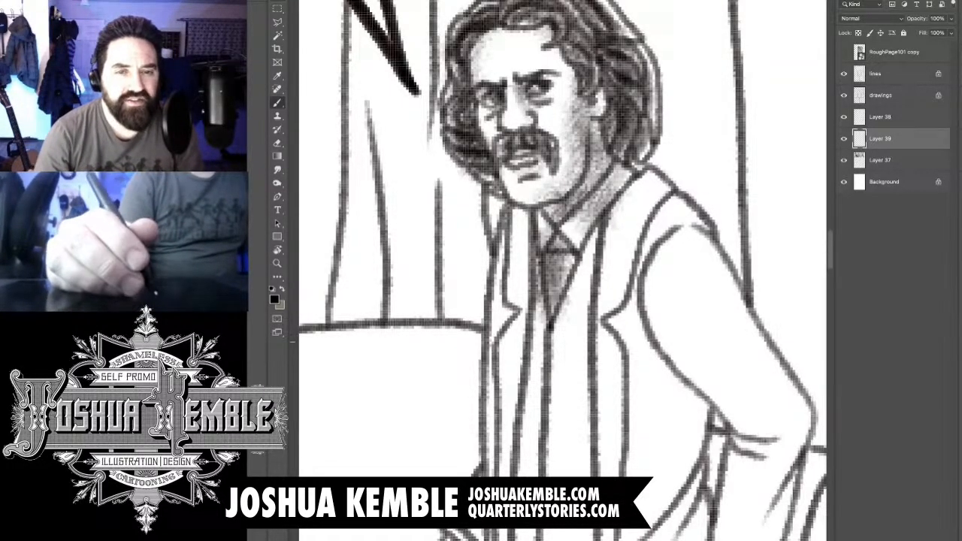
pyautogui.moveTo(526, 297); pyautogui.dragTo(534, 134)
pyautogui.press('super+plus')
pyautogui.moveTo(471, 151); pyautogui.dragTo(451, 385)
pyautogui.moveTo(477, 260); pyautogui.dragTo(462, 468)
pyautogui.moveTo(453, 292); pyautogui.dragTo(450, 470)
pyautogui.moveTo(451, 420); pyautogui.dragTo(453, 475)
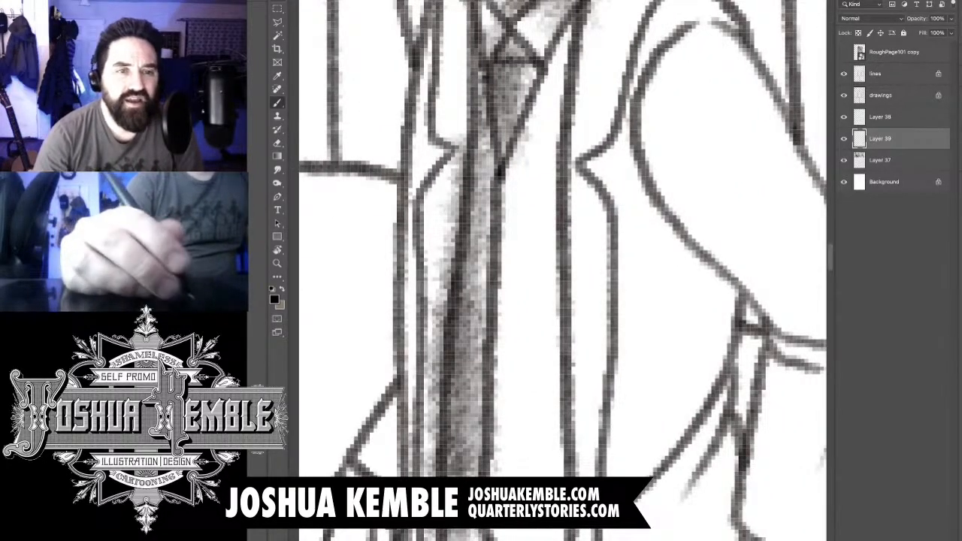
pyautogui.moveTo(433, 398); pyautogui.dragTo(455, 475)
pyautogui.moveTo(448, 211); pyautogui.dragTo(454, 475)
pyautogui.moveTo(460, 111); pyautogui.dragTo(449, 323)
pyautogui.moveTo(459, 135); pyautogui.dragTo(451, 216)
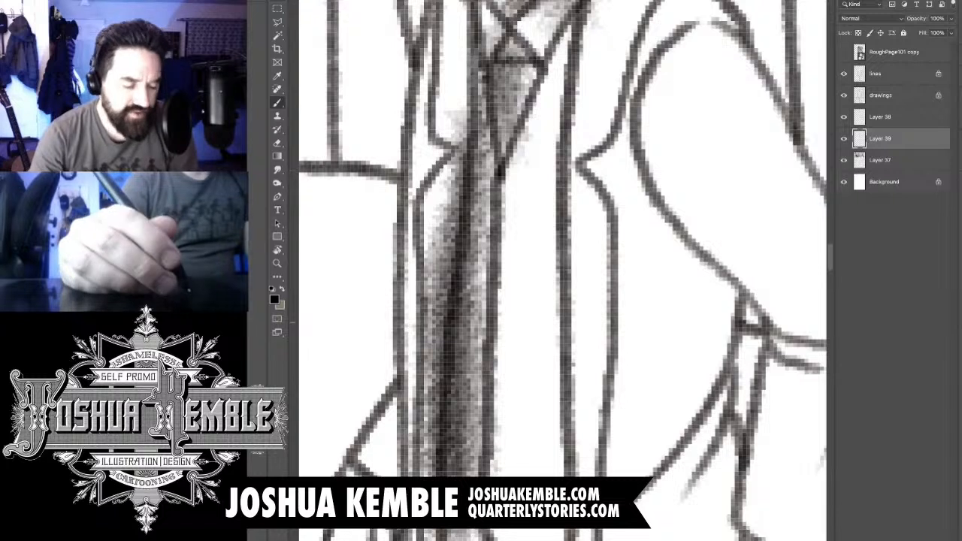
pyautogui.moveTo(460, 180); pyautogui.dragTo(452, 263)
# - Erase the shading that spills from the waistcoat's narrow half onto the adjoining coat lapel and front
pyautogui.press('e')
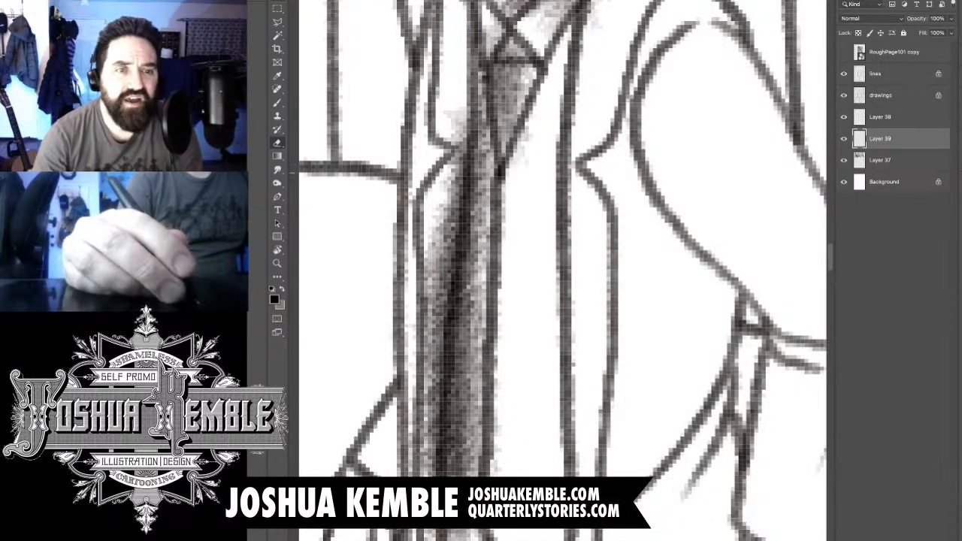
pyautogui.moveTo(450, 108); pyautogui.dragTo(448, 262)
pyautogui.moveTo(460, 138); pyautogui.dragTo(440, 385)
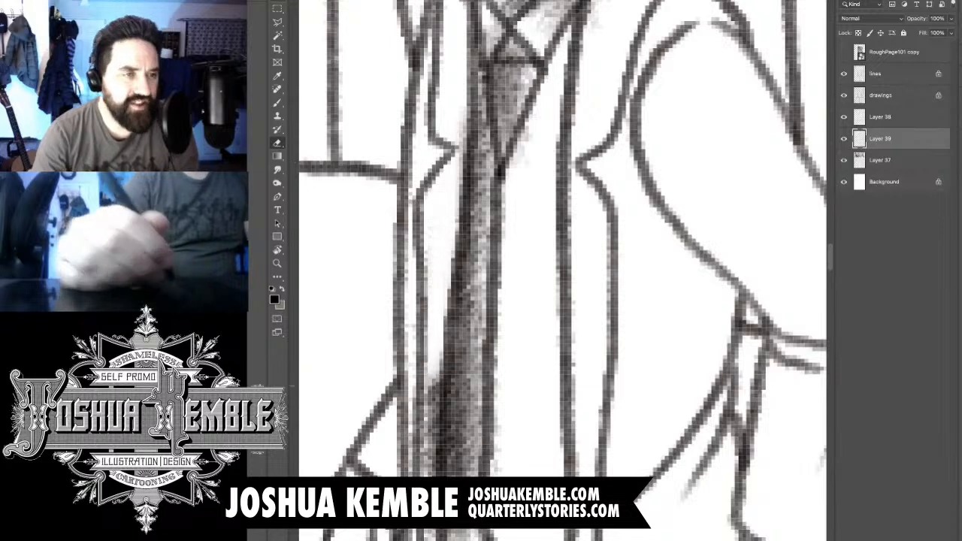
pyautogui.moveTo(439, 349); pyautogui.dragTo(434, 537)
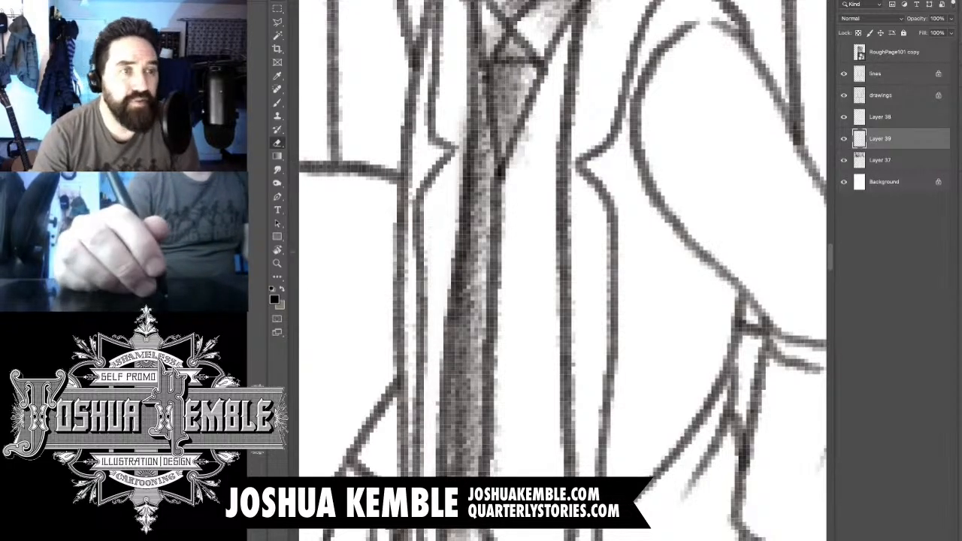
# - Shade the wide half of the man's waistcoat from collar to hem, darkest along the coat's edge
pyautogui.press('b')
pyautogui.moveTo(564, 271); pyautogui.dragTo(528, 288)
pyautogui.press('super+minus')
pyautogui.press('super+minus')
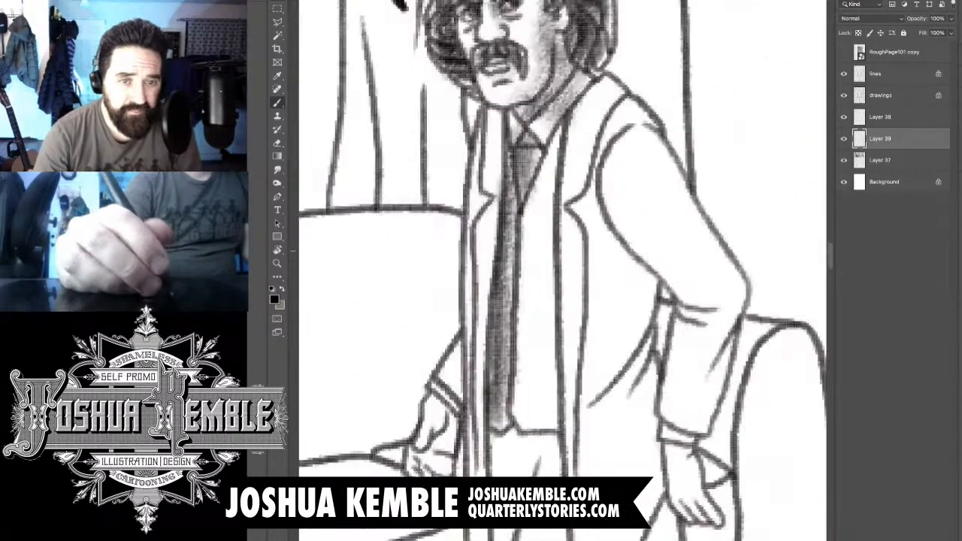
pyautogui.moveTo(567, 155); pyautogui.dragTo(540, 235)
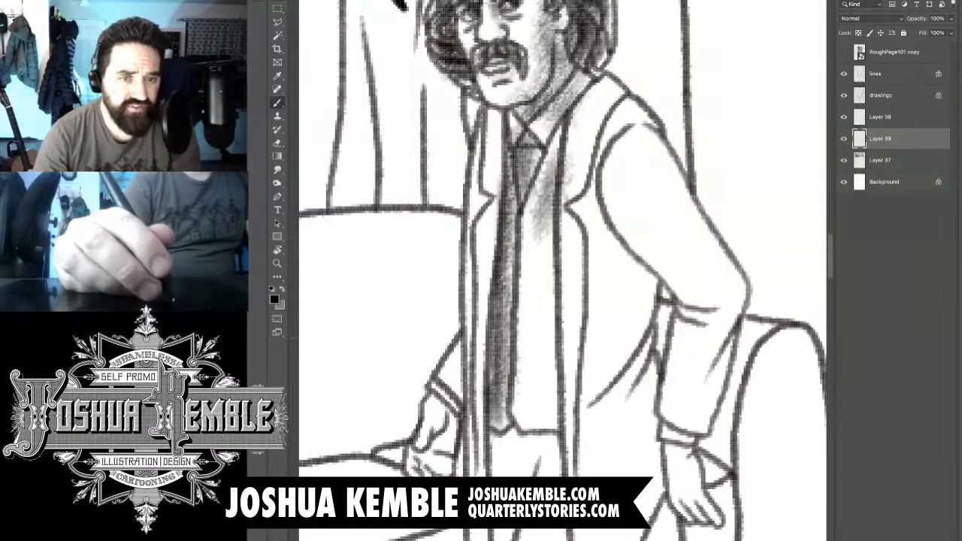
pyautogui.moveTo(573, 144)
pyautogui.mouseDown()
pyautogui.moveTo(542, 200)
pyautogui.moveTo(528, 422)
pyautogui.moveTo(542, 419)
pyautogui.moveTo(553, 257)
pyautogui.moveTo(558, 399)
pyautogui.moveTo(555, 263)
pyautogui.moveTo(584, 126)
pyautogui.moveTo(554, 197)
pyautogui.moveTo(544, 331)
pyautogui.moveTo(538, 310)
pyautogui.moveTo(557, 415)
pyautogui.moveTo(559, 268)
pyautogui.mouseUp()
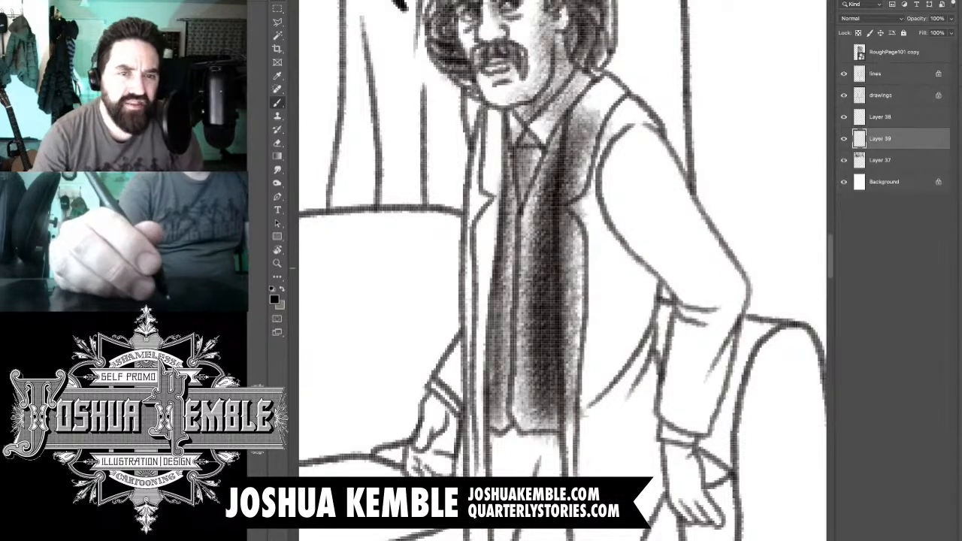
# - Erase the shading that spills from the waistcoat's wide half onto the lapel and coat front beside it
pyautogui.press('e')
pyautogui.moveTo(592, 109)
pyautogui.mouseDown()
pyautogui.moveTo(568, 172)
pyautogui.moveTo(585, 189)
pyautogui.moveTo(573, 210)
pyautogui.moveTo(606, 128)
pyautogui.moveTo(575, 255)
pyautogui.moveTo(566, 161)
pyautogui.moveTo(568, 390)
pyautogui.mouseUp()
pyautogui.moveTo(567, 315); pyautogui.dragTo(574, 429)
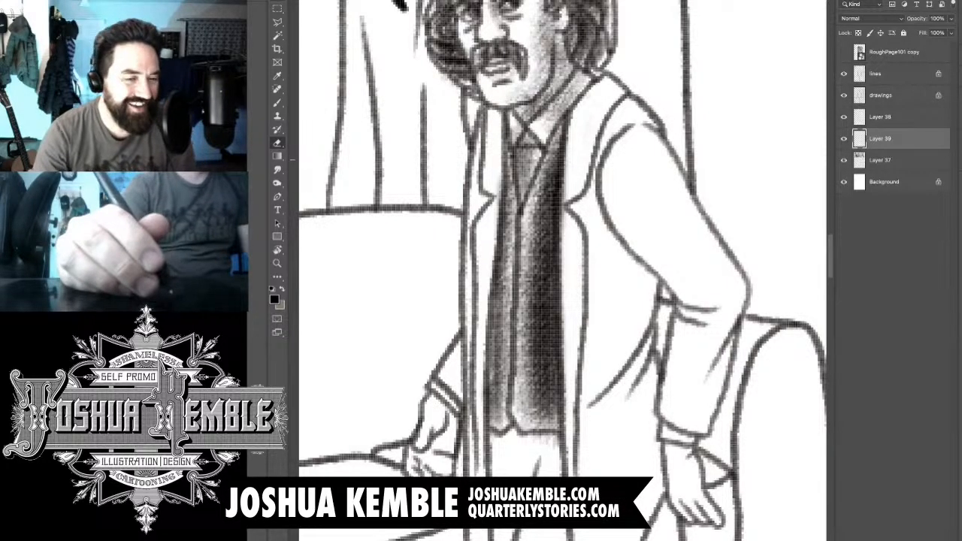
# - Shade the lower sleeve, cuff and palm of the man's hand on the sofa seat side
pyautogui.press('super+minus')
pyautogui.press('super+minus')
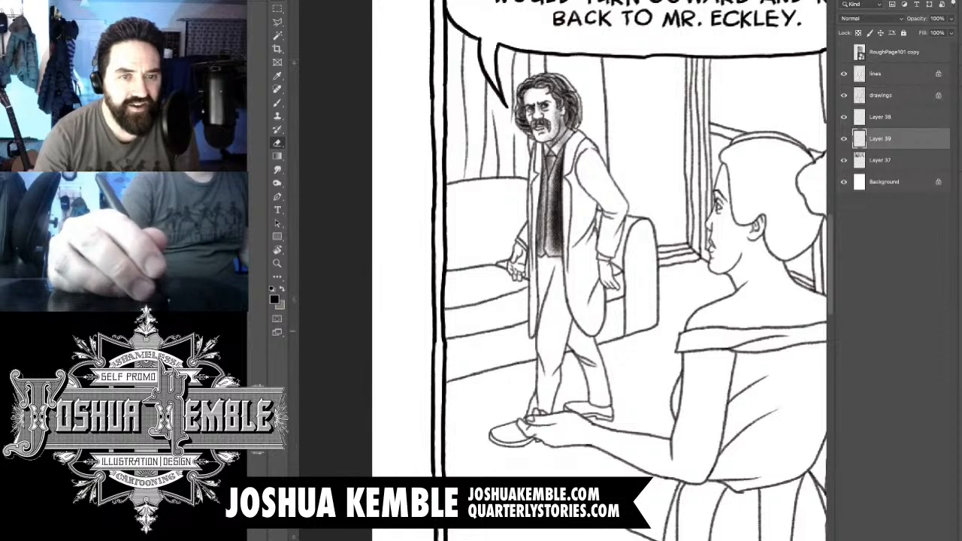
pyautogui.moveTo(535, 154); pyautogui.dragTo(624, 156)
pyautogui.moveTo(582, 300); pyautogui.dragTo(532, 182)
pyautogui.press('b')
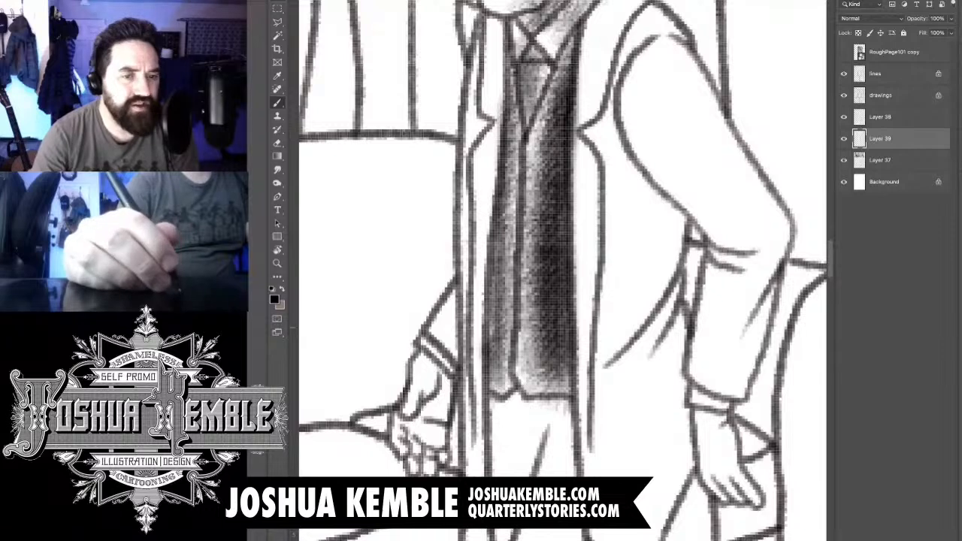
pyautogui.moveTo(460, 301)
pyautogui.mouseDown()
pyautogui.moveTo(434, 350)
pyautogui.moveTo(441, 346)
pyautogui.moveTo(443, 376)
pyautogui.mouseUp()
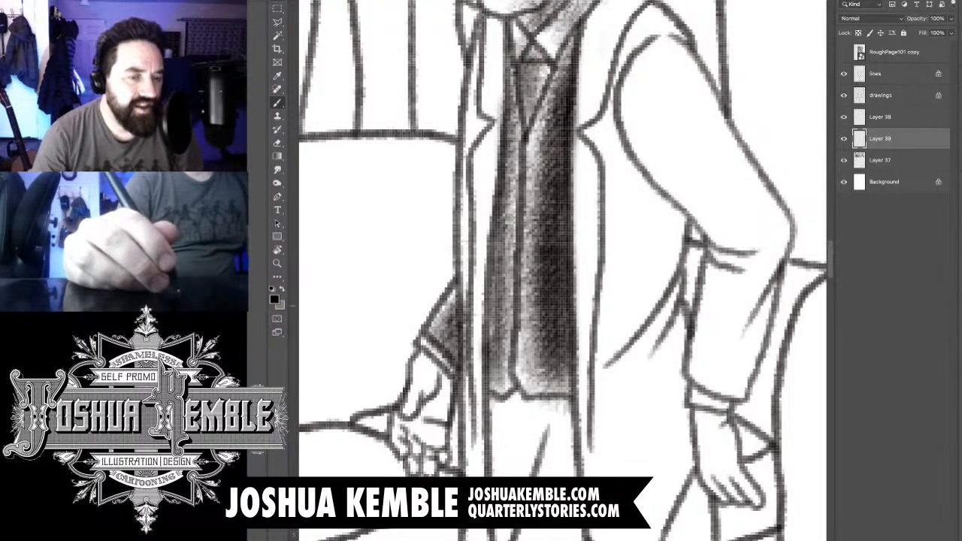
pyautogui.moveTo(473, 280); pyautogui.dragTo(407, 439)
pyautogui.moveTo(433, 401)
pyautogui.mouseDown()
pyautogui.moveTo(397, 454)
pyautogui.moveTo(422, 469)
pyautogui.mouseUp()
pyautogui.moveTo(443, 398); pyautogui.dragTo(422, 455)
pyautogui.moveTo(448, 383); pyautogui.dragTo(405, 442)
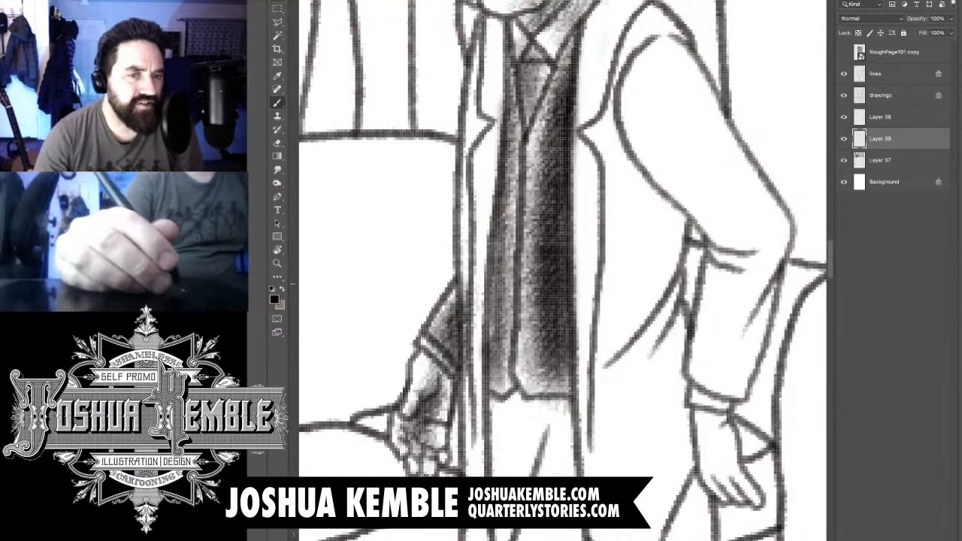
# - Shade the man's coat lapel on the side of the speech balloon's tail, from the collar to the notch
pyautogui.press('super+minus')
pyautogui.moveTo(526, 225); pyautogui.dragTo(472, 331)
pyautogui.press('super+equal')
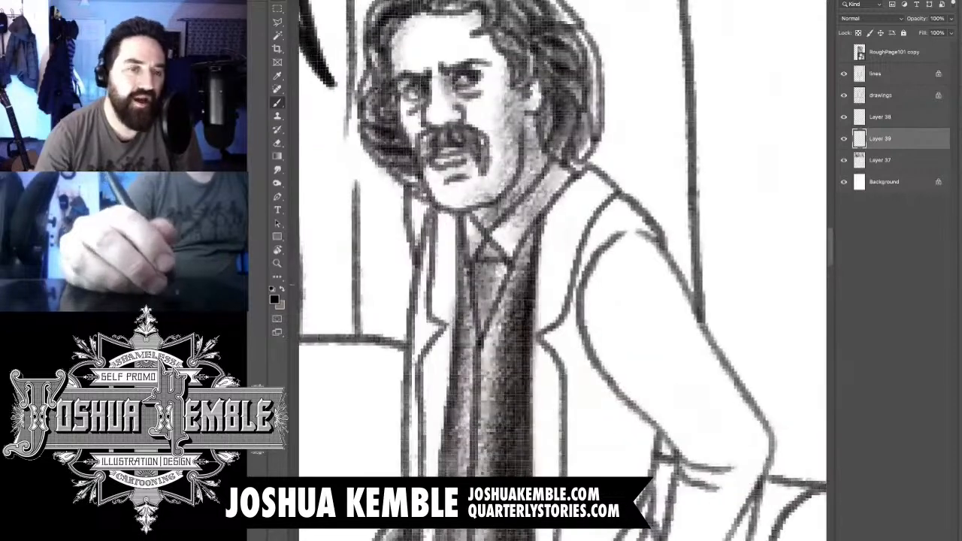
pyautogui.moveTo(526, 257); pyautogui.dragTo(564, 248)
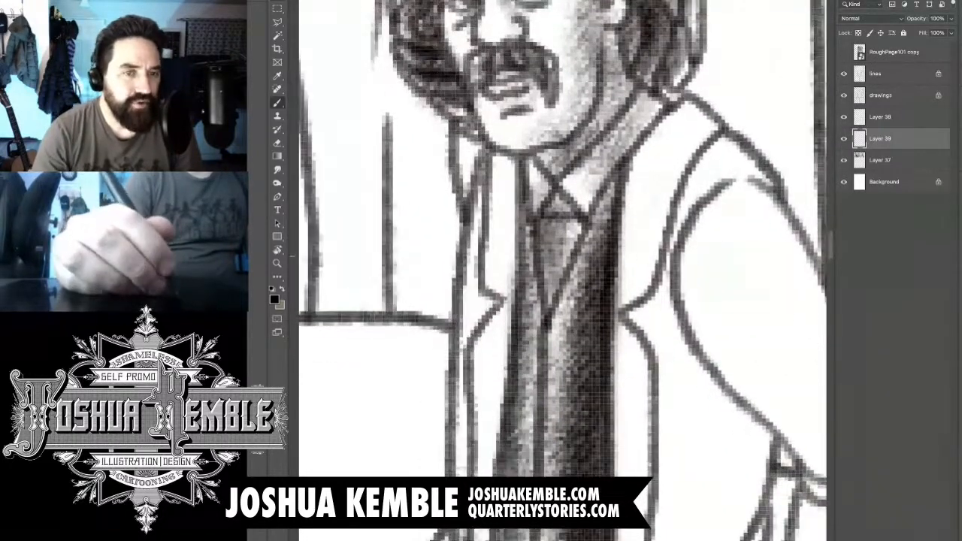
pyautogui.moveTo(502, 159); pyautogui.dragTo(495, 278)
pyautogui.moveTo(490, 187)
pyautogui.mouseDown()
pyautogui.moveTo(481, 319)
pyautogui.moveTo(489, 291)
pyautogui.mouseUp()
pyautogui.moveTo(498, 246)
pyautogui.mouseDown()
pyautogui.moveTo(481, 334)
pyautogui.moveTo(473, 342)
pyautogui.moveTo(459, 329)
pyautogui.mouseUp()
pyautogui.moveTo(518, 323); pyautogui.dragTo(537, 218)
pyautogui.moveTo(485, 186); pyautogui.dragTo(514, 186)
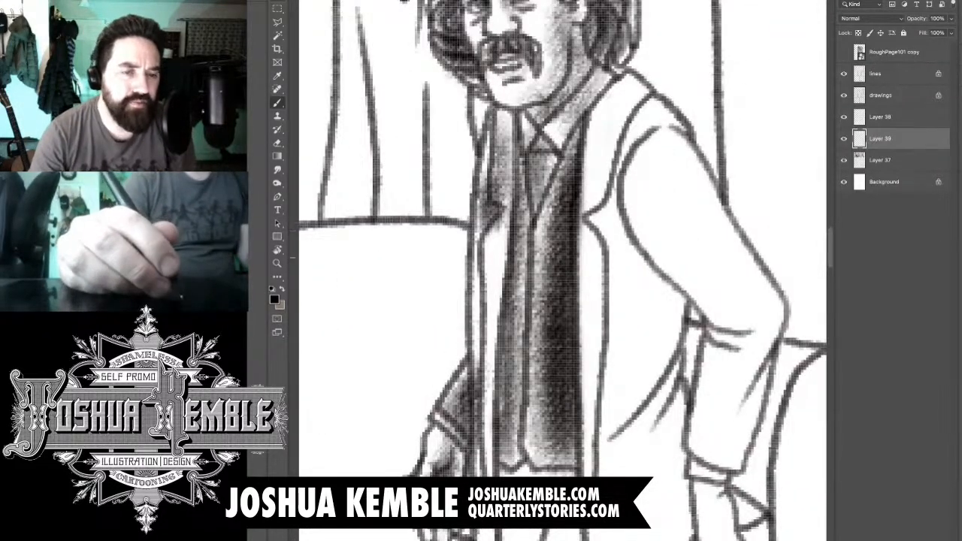
# - Shade the narrow coat front below that lapel's notch, down to the waistcoat's hem
pyautogui.moveTo(497, 229); pyautogui.dragTo(490, 282)
pyautogui.moveTo(496, 225); pyautogui.dragTo(490, 389)
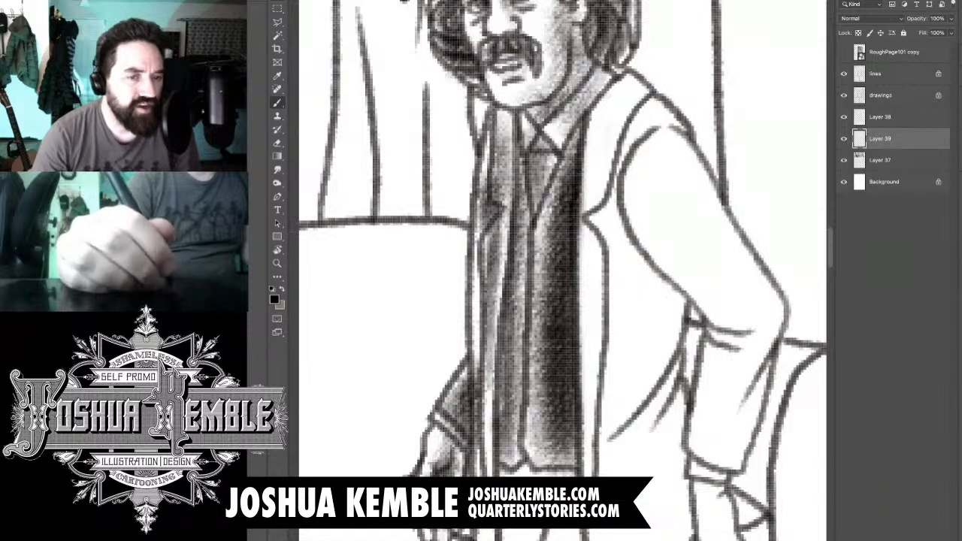
pyautogui.moveTo(483, 272); pyautogui.dragTo(481, 417)
pyautogui.moveTo(489, 310); pyautogui.dragTo(484, 465)
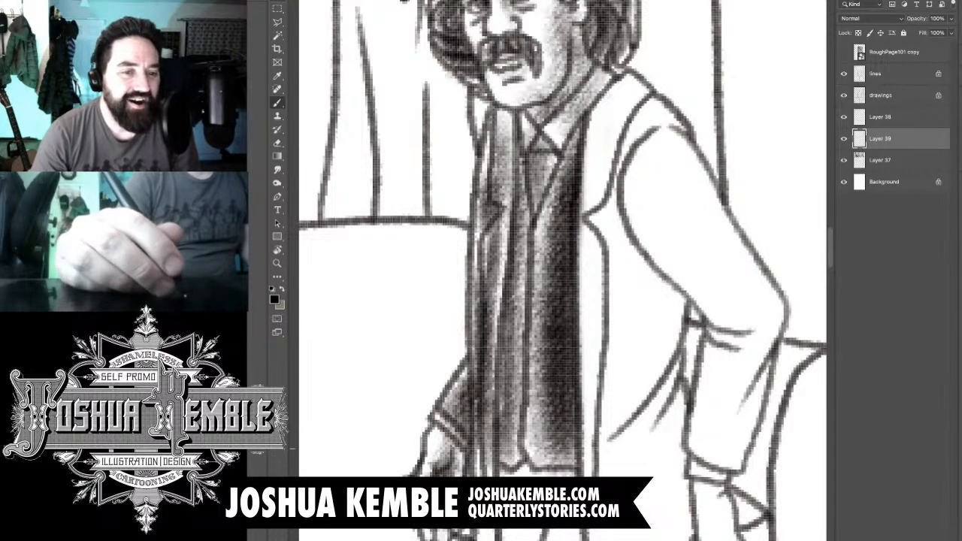
# - Extend the narrow coat front's shading past the hand toward the coat's lower hem
pyautogui.moveTo(487, 376); pyautogui.dragTo(474, 162)
pyautogui.moveTo(472, 256); pyautogui.dragTo(475, 434)
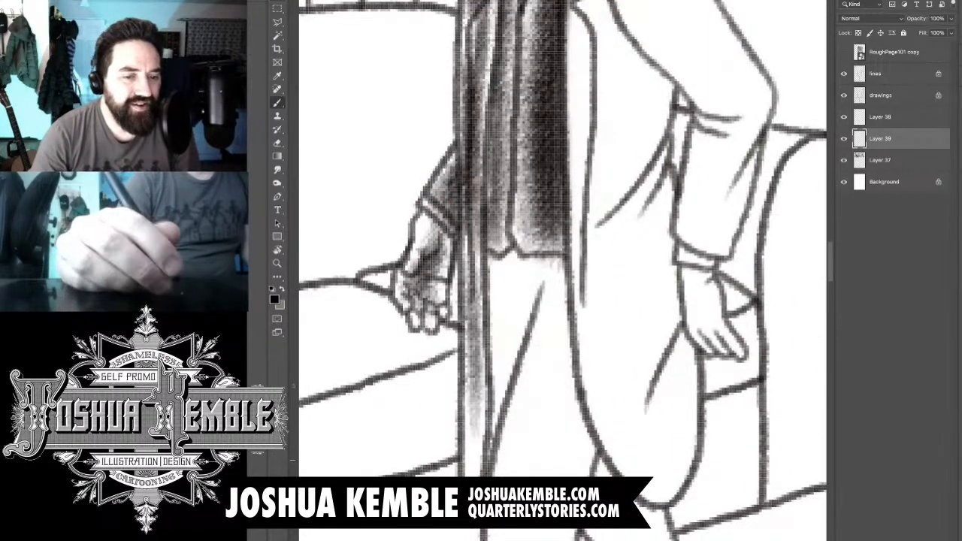
pyautogui.moveTo(474, 327); pyautogui.dragTo(475, 476)
pyautogui.moveTo(474, 278); pyautogui.dragTo(474, 431)
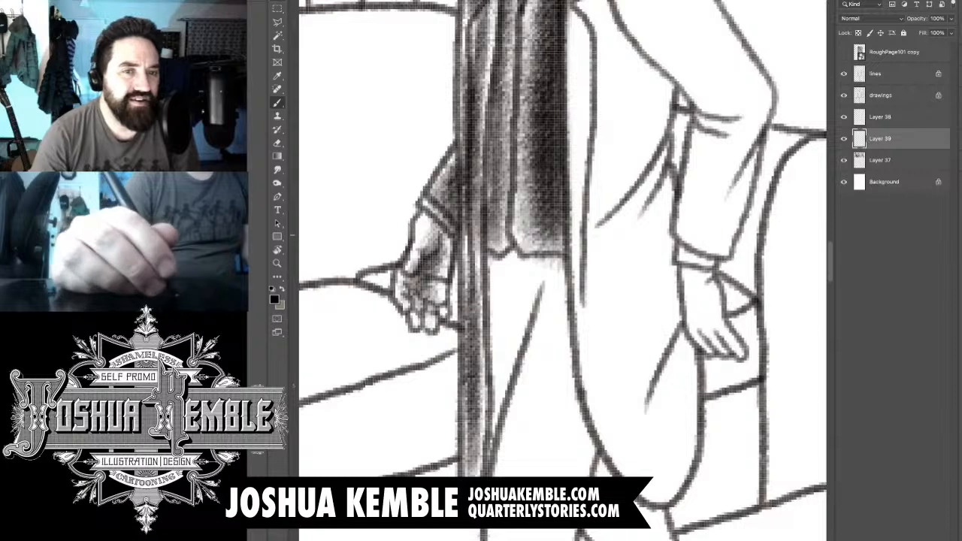
# - Shade the upper lapel on the bent-arm side of the man's coat, from the shoulder to the notch
pyautogui.hotkey('ctrl', '-')
pyautogui.hotkey('ctrl', '-')
pyautogui.moveTo(548, 133); pyautogui.dragTo(480, 206)
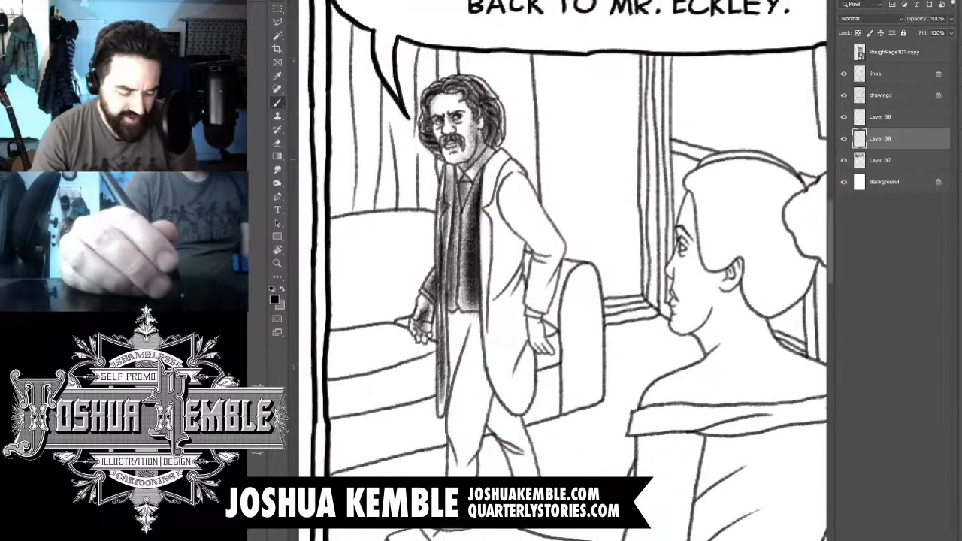
pyautogui.hotkey('ctrl', '+')
pyautogui.hotkey('ctrl', '+')
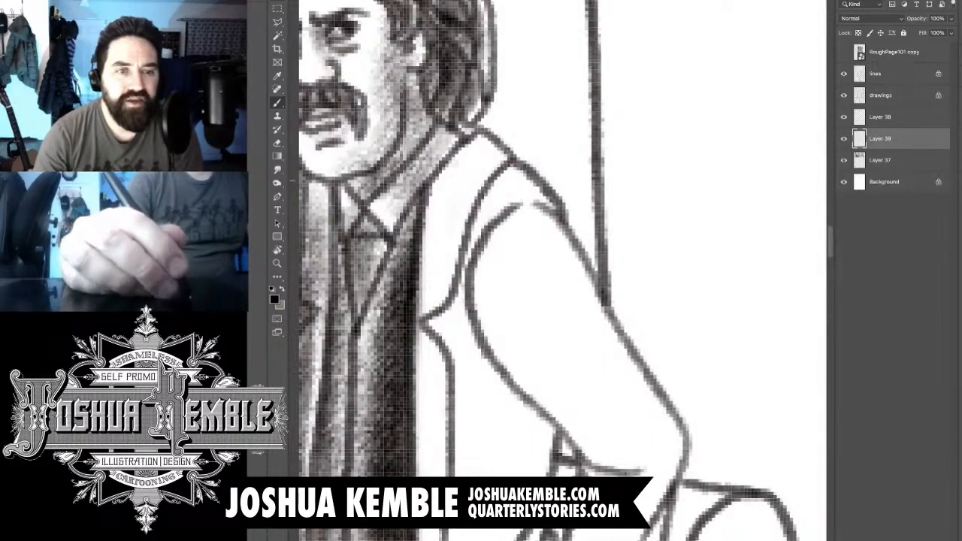
pyautogui.moveTo(480, 150); pyautogui.dragTo(444, 224)
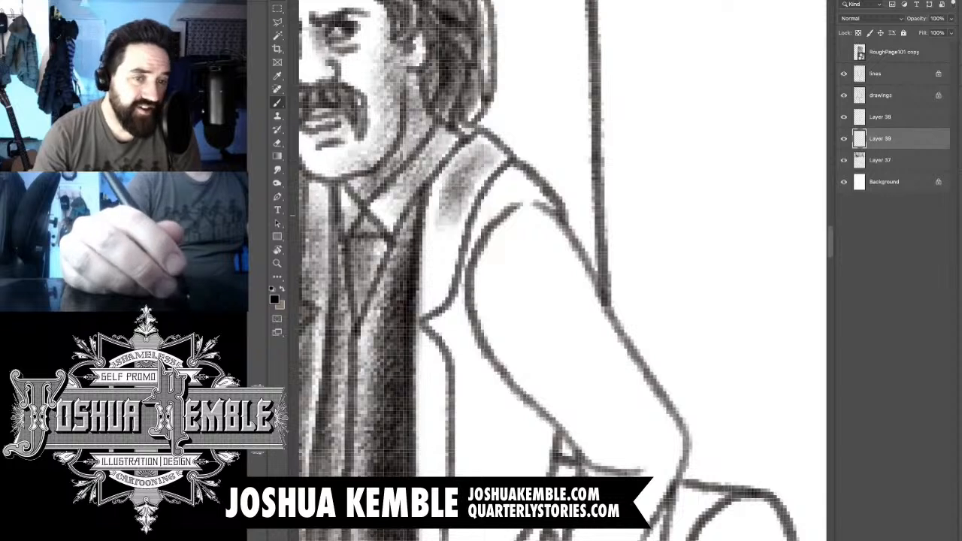
pyautogui.moveTo(474, 177); pyautogui.dragTo(444, 241)
pyautogui.moveTo(481, 146)
pyautogui.mouseDown()
pyautogui.moveTo(429, 239)
pyautogui.moveTo(428, 280)
pyautogui.mouseUp()
pyautogui.moveTo(454, 219); pyautogui.dragTo(422, 306)
pyautogui.moveTo(465, 196); pyautogui.dragTo(423, 308)
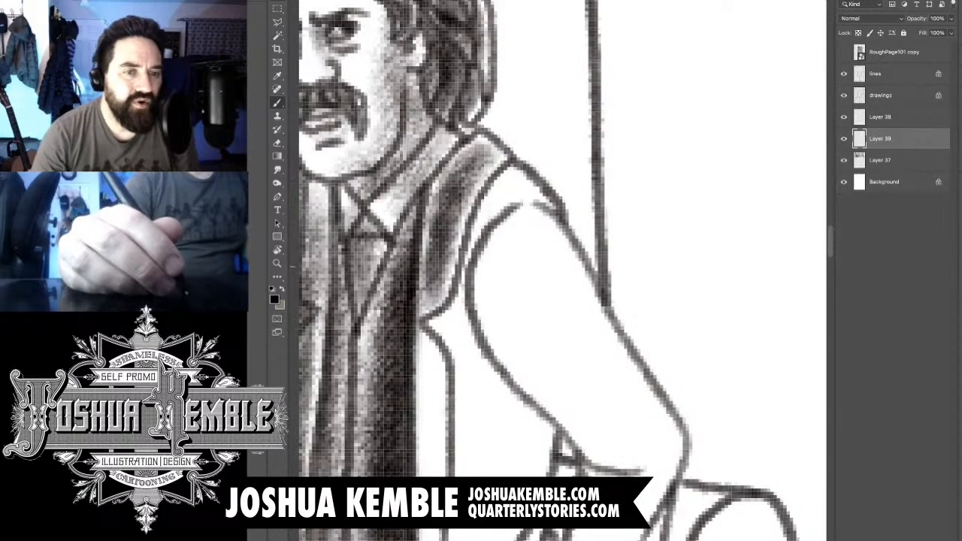
pyautogui.moveTo(484, 162)
pyautogui.mouseDown()
pyautogui.moveTo(434, 248)
pyautogui.moveTo(427, 214)
pyautogui.mouseUp()
# - Shade the lapel below the notch on the bent-arm side and continue the tone down the coat's front edge
pyautogui.moveTo(518, 360); pyautogui.dragTo(565, 135)
pyautogui.moveTo(485, 116)
pyautogui.mouseDown()
pyautogui.moveTo(460, 194)
pyautogui.moveTo(469, 225)
pyautogui.mouseUp()
pyautogui.moveTo(488, 154); pyautogui.dragTo(466, 305)
pyautogui.moveTo(490, 174); pyautogui.dragTo(462, 367)
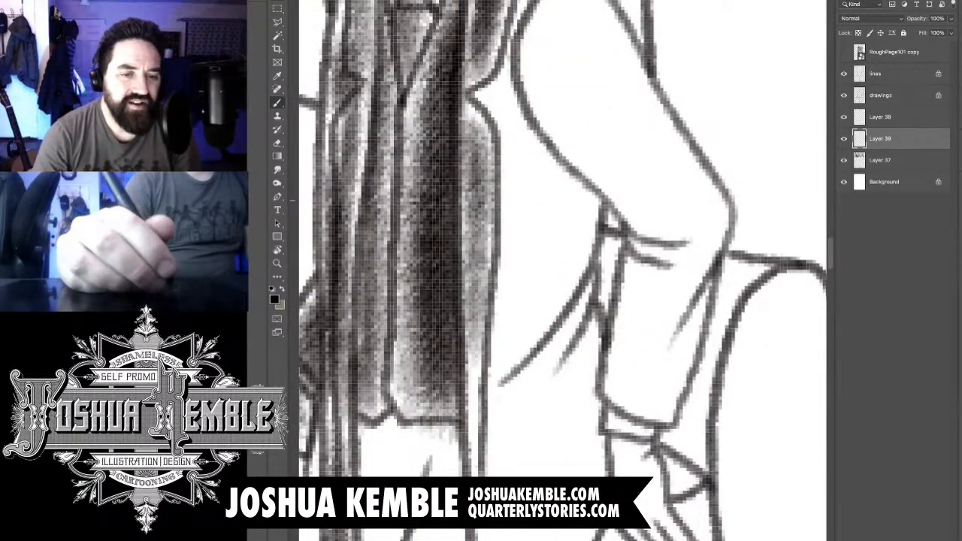
pyautogui.moveTo(497, 203); pyautogui.dragTo(464, 466)
pyautogui.moveTo(502, 365); pyautogui.dragTo(484, 470)
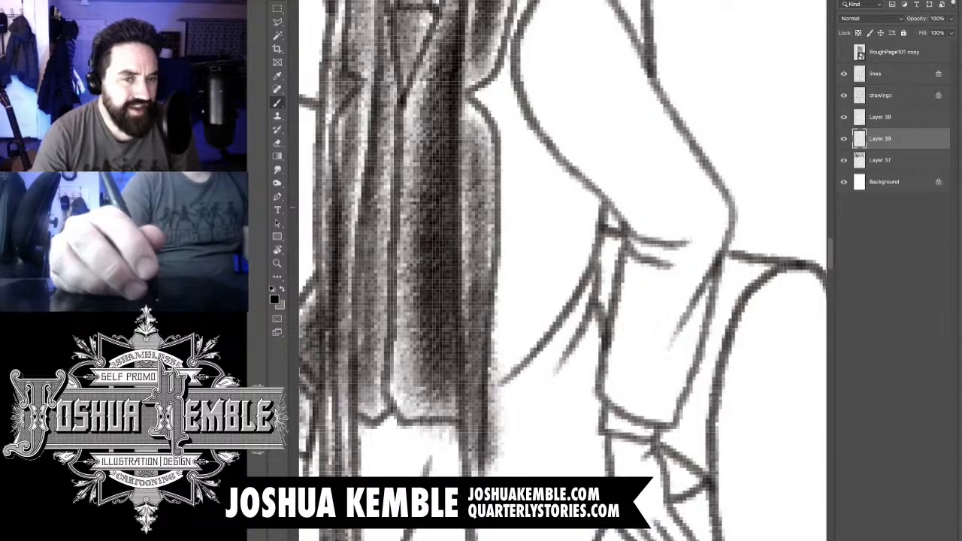
# - Fill the coat's shoulder and body between the lapel and the bent arm with dark shading
pyautogui.press('super+minus')
pyautogui.press('super+minus')
pyautogui.press('super+minus')
pyautogui.press('super+equal')
pyautogui.press('super+equal')
pyautogui.press('super+equal')
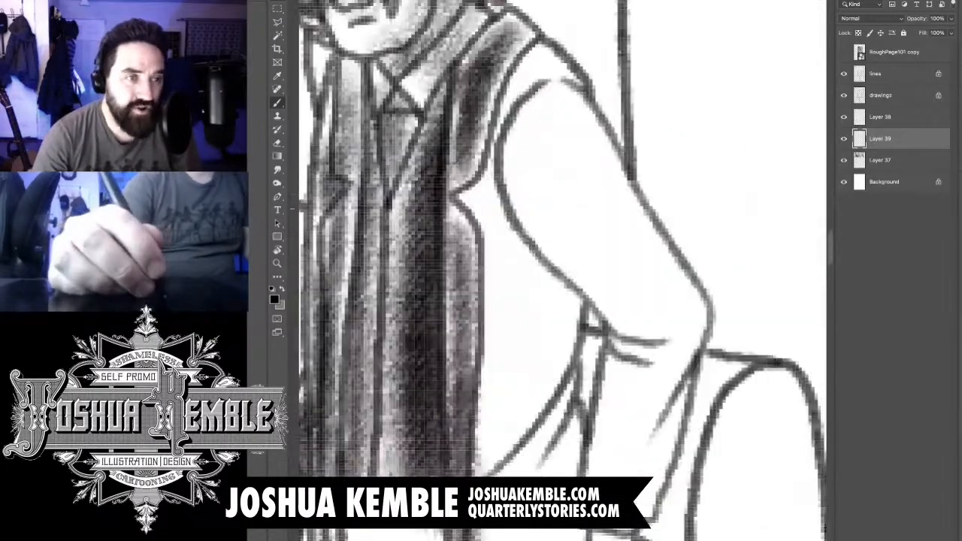
pyautogui.scroll(3, 563, 270)
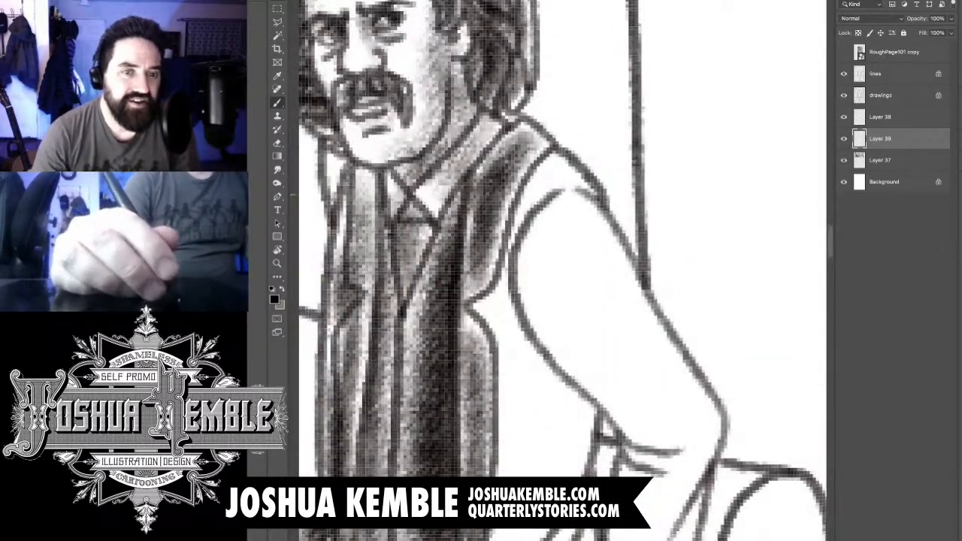
pyautogui.moveTo(583, 195)
pyautogui.mouseDown()
pyautogui.moveTo(543, 163)
pyautogui.moveTo(519, 212)
pyautogui.moveTo(548, 177)
pyautogui.moveTo(517, 224)
pyautogui.mouseUp()
pyautogui.moveTo(567, 178); pyautogui.dragTo(513, 244)
pyautogui.moveTo(530, 203)
pyautogui.mouseDown()
pyautogui.moveTo(499, 319)
pyautogui.moveTo(485, 306)
pyautogui.moveTo(526, 362)
pyautogui.moveTo(503, 531)
pyautogui.mouseUp()
pyautogui.moveTo(508, 486)
pyautogui.mouseDown()
pyautogui.moveTo(503, 365)
pyautogui.moveTo(497, 451)
pyautogui.moveTo(533, 276)
pyautogui.moveTo(555, 280)
pyautogui.moveTo(558, 252)
pyautogui.moveTo(562, 357)
pyautogui.moveTo(575, 316)
pyautogui.moveTo(509, 437)
pyautogui.moveTo(552, 353)
pyautogui.moveTo(537, 331)
pyautogui.moveTo(545, 361)
pyautogui.moveTo(529, 271)
pyautogui.moveTo(511, 353)
pyautogui.moveTo(500, 248)
pyautogui.mouseUp()
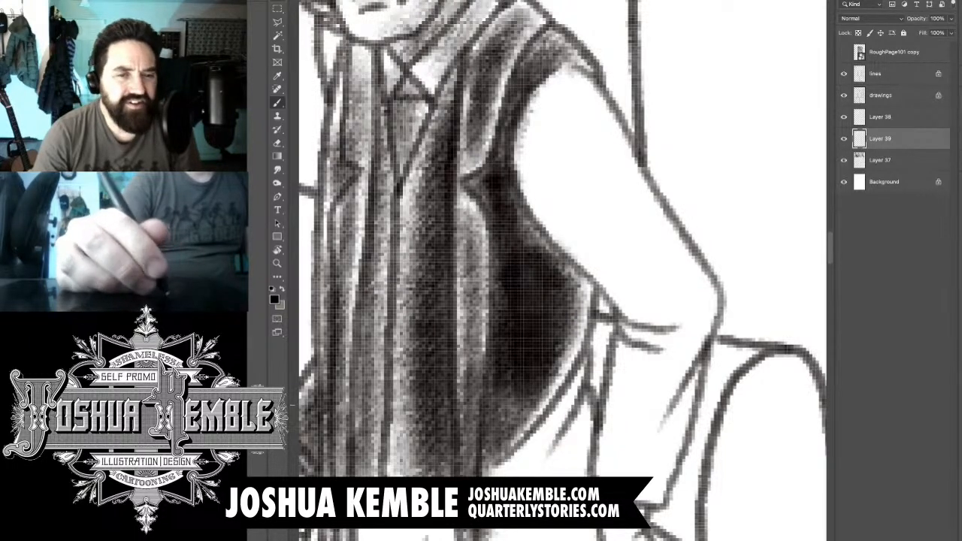
# - Darken the coat's side beneath the bent arm and erase the stray tone along the coat's edge
pyautogui.moveTo(511, 406); pyautogui.dragTo(560, 268)
pyautogui.moveTo(591, 272)
pyautogui.mouseDown()
pyautogui.moveTo(528, 184)
pyautogui.moveTo(559, 236)
pyautogui.mouseUp()
pyautogui.press('e')
pyautogui.moveTo(531, 199); pyautogui.dragTo(594, 272)
pyautogui.moveTo(564, 315)
pyautogui.mouseDown()
pyautogui.moveTo(584, 180)
pyautogui.moveTo(605, 143)
pyautogui.mouseUp()
pyautogui.press('b')
pyautogui.moveTo(564, 301); pyautogui.dragTo(588, 237)
pyautogui.moveTo(635, 149); pyautogui.dragTo(563, 238)
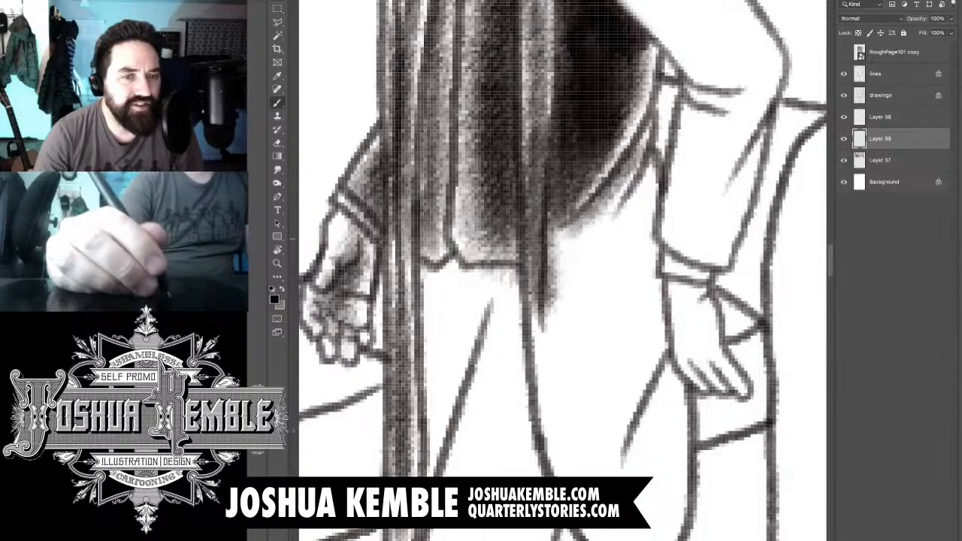
# - Shade the coat below the waist along its front edge and beneath the diagonal folds
pyautogui.moveTo(628, 170); pyautogui.dragTo(532, 263)
pyautogui.moveTo(601, 208)
pyautogui.mouseDown()
pyautogui.moveTo(544, 272)
pyautogui.moveTo(556, 359)
pyautogui.mouseUp()
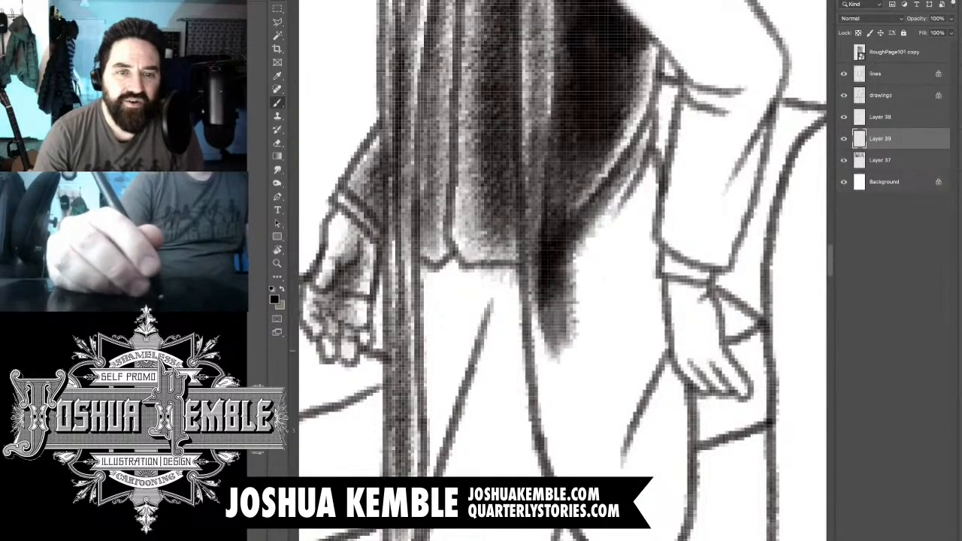
pyautogui.moveTo(639, 180)
pyautogui.mouseDown()
pyautogui.moveTo(574, 296)
pyautogui.moveTo(564, 290)
pyautogui.mouseUp()
pyautogui.moveTo(620, 218)
pyautogui.mouseDown()
pyautogui.moveTo(562, 284)
pyautogui.moveTo(556, 310)
pyautogui.mouseUp()
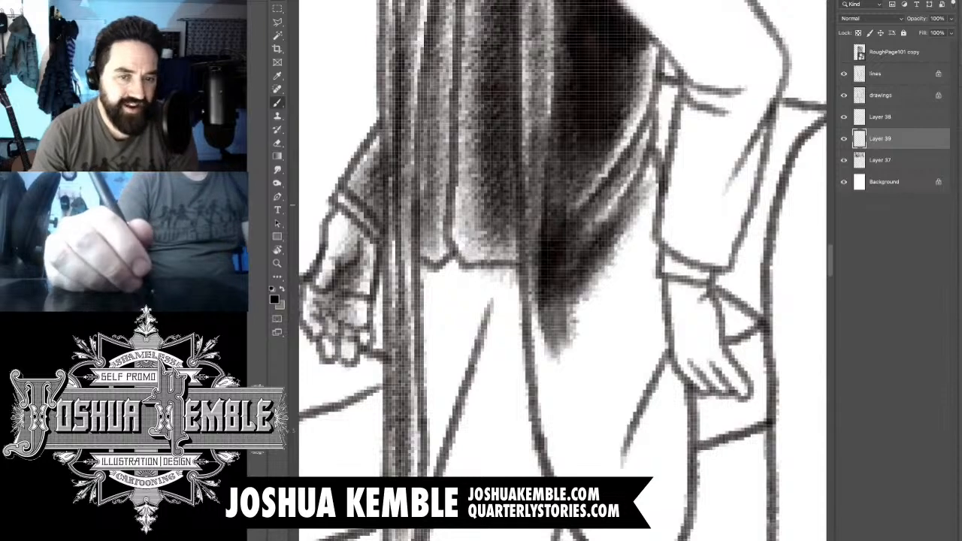
# - Shade the coat's skirt beside the hanging hand, from the waist folds down toward the tail
pyautogui.moveTo(654, 188); pyautogui.dragTo(610, 299)
pyautogui.moveTo(652, 203)
pyautogui.mouseDown()
pyautogui.moveTo(622, 307)
pyautogui.moveTo(628, 342)
pyautogui.mouseUp()
pyautogui.moveTo(651, 237)
pyautogui.mouseDown()
pyautogui.moveTo(637, 369)
pyautogui.moveTo(655, 395)
pyautogui.mouseUp()
pyautogui.moveTo(631, 338)
pyautogui.mouseDown()
pyautogui.moveTo(652, 243)
pyautogui.moveTo(620, 376)
pyautogui.mouseUp()
pyautogui.moveTo(652, 260)
pyautogui.mouseDown()
pyautogui.moveTo(622, 377)
pyautogui.moveTo(625, 429)
pyautogui.moveTo(618, 410)
pyautogui.mouseUp()
pyautogui.moveTo(637, 206); pyautogui.dragTo(607, 391)
pyautogui.moveTo(634, 154); pyautogui.dragTo(601, 324)
pyautogui.moveTo(643, 162); pyautogui.dragTo(601, 289)
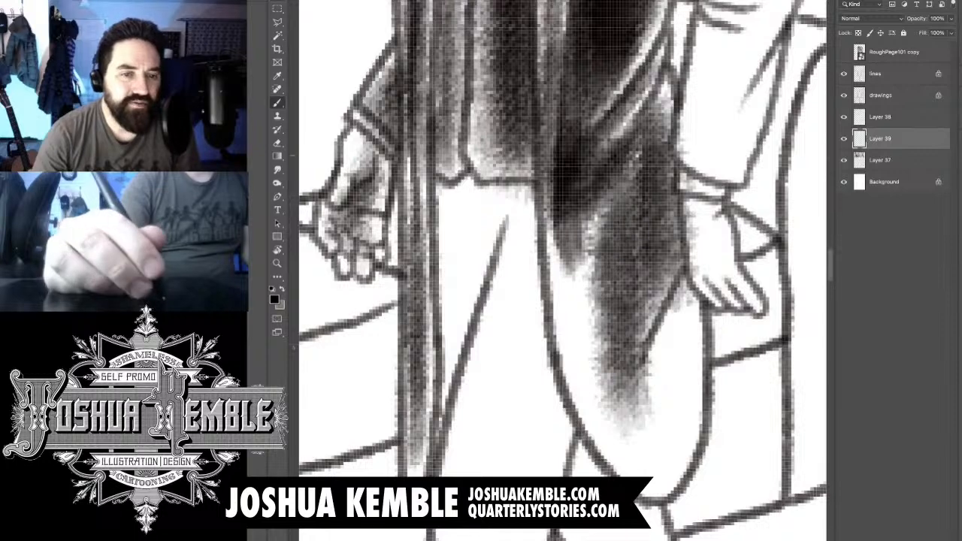
# - Darken the middle of the coat's skirt and spread the tone across to its curved front edge
pyautogui.moveTo(657, 143)
pyautogui.mouseDown()
pyautogui.moveTo(601, 285)
pyautogui.moveTo(601, 312)
pyautogui.mouseUp()
pyautogui.moveTo(594, 214); pyautogui.dragTo(577, 266)
pyautogui.moveTo(631, 202); pyautogui.dragTo(571, 364)
pyautogui.moveTo(635, 230); pyautogui.dragTo(556, 409)
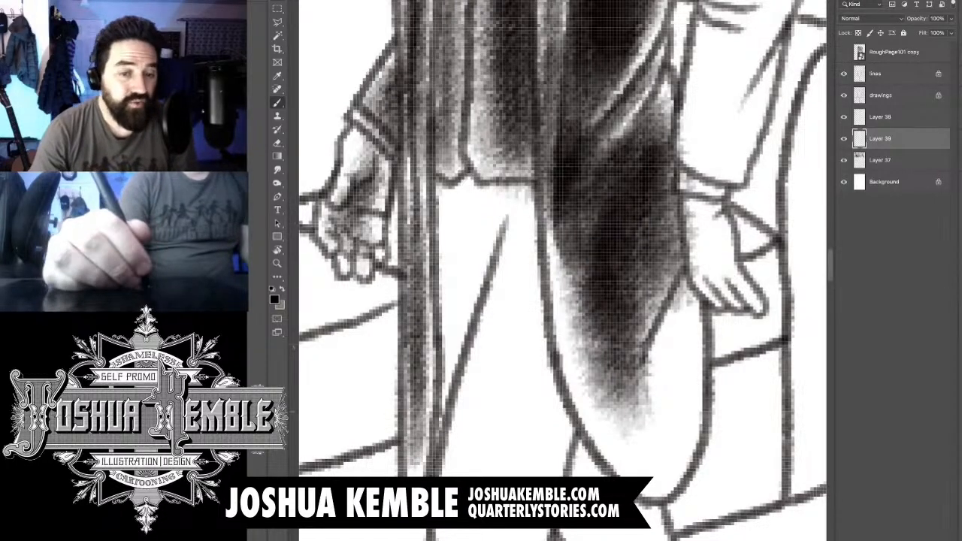
pyautogui.moveTo(586, 226); pyautogui.dragTo(550, 346)
pyautogui.moveTo(624, 270); pyautogui.dragTo(556, 420)
# - Shade the coat's tail down to its rounded hem, with the darkest tone in the fold below the hand
pyautogui.moveTo(661, 389); pyautogui.dragTo(601, 472)
pyautogui.moveTo(660, 387); pyautogui.dragTo(592, 485)
pyautogui.moveTo(646, 405); pyautogui.dragTo(628, 422)
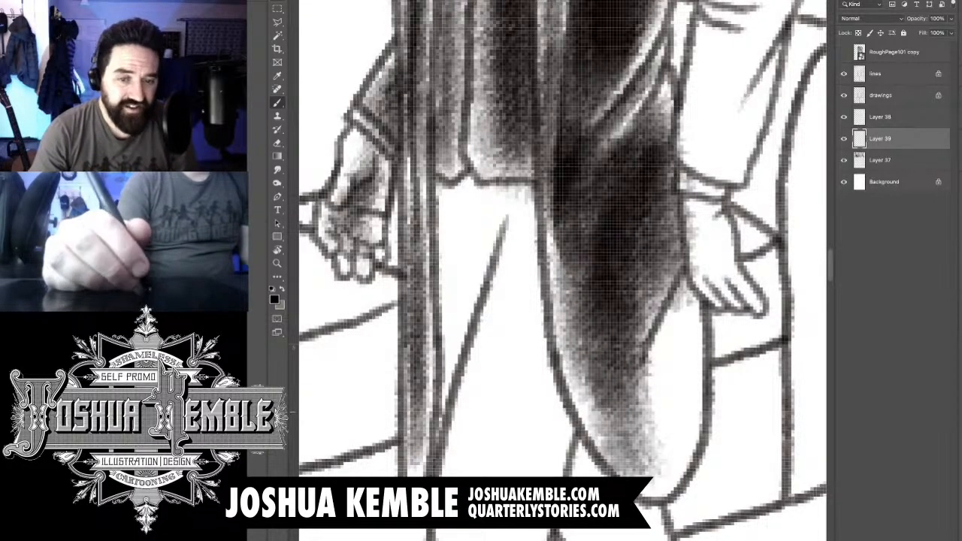
pyautogui.moveTo(682, 301); pyautogui.dragTo(620, 429)
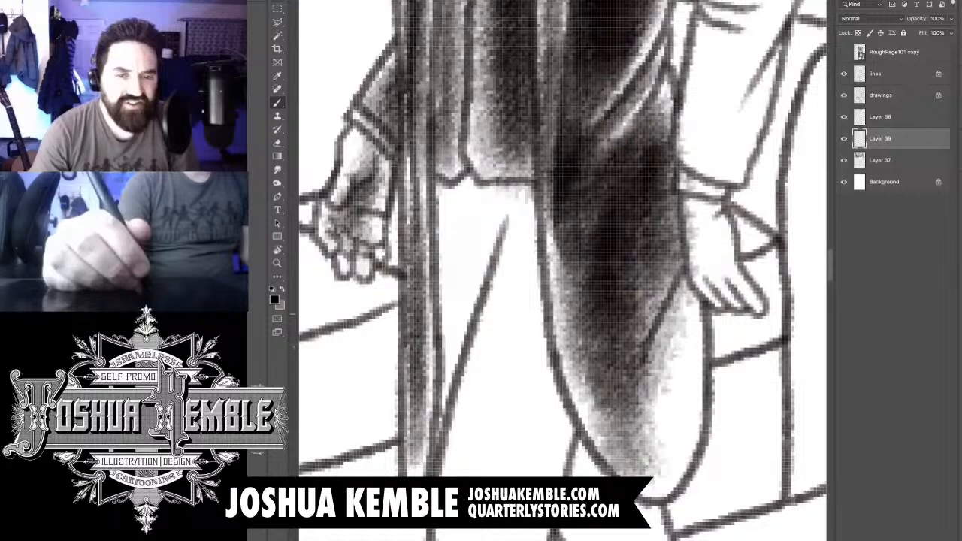
pyautogui.moveTo(699, 248); pyautogui.dragTo(639, 421)
pyautogui.moveTo(692, 293); pyautogui.dragTo(635, 411)
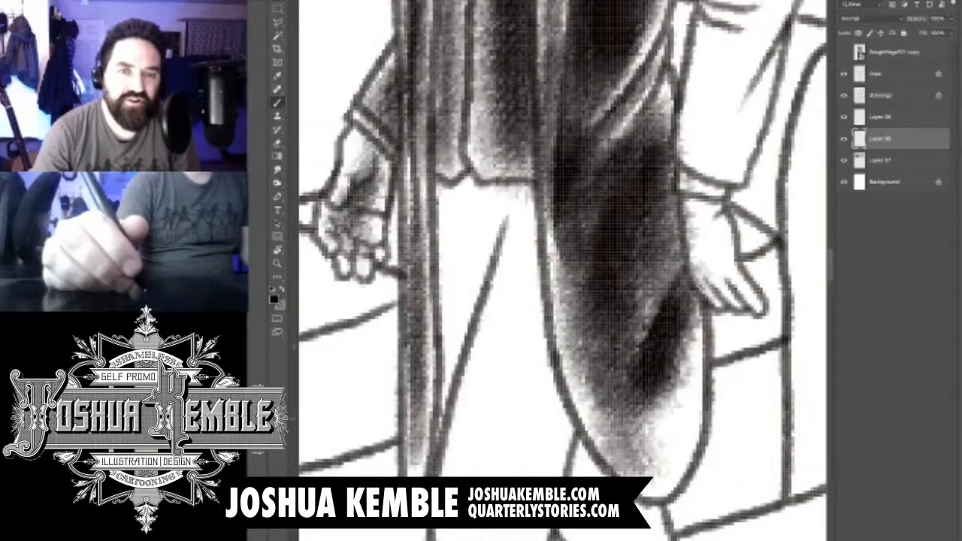
pyautogui.moveTo(698, 320); pyautogui.dragTo(639, 470)
pyautogui.moveTo(703, 338); pyautogui.dragTo(643, 481)
pyautogui.moveTo(695, 365); pyautogui.dragTo(650, 481)
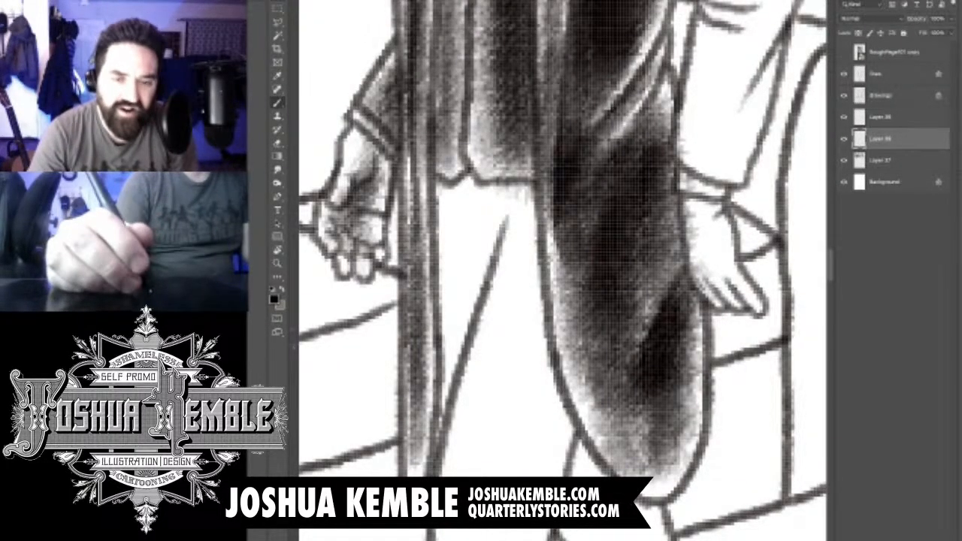
pyautogui.moveTo(661, 312); pyautogui.dragTo(627, 438)
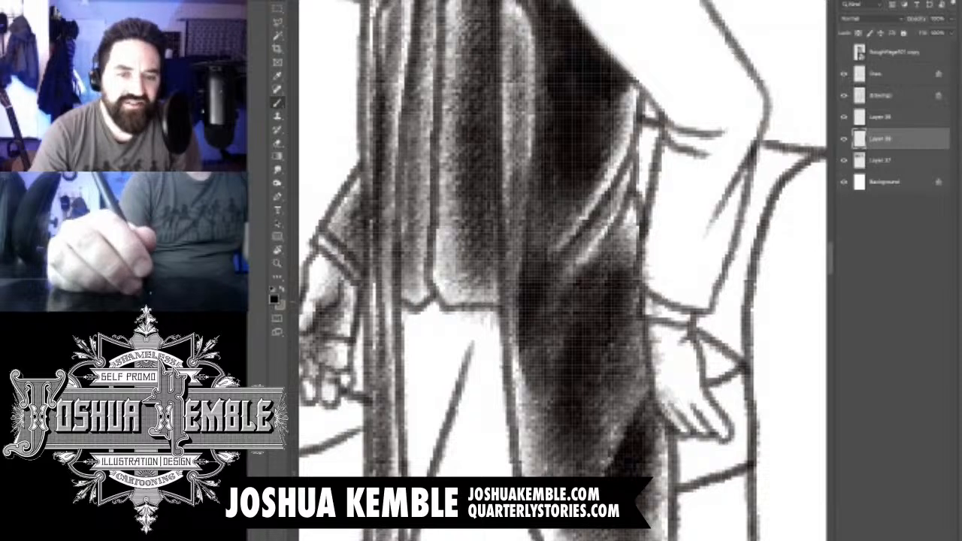
# - Erase the tone spilling over the hand beside the coat's skirt
pyautogui.press('e')
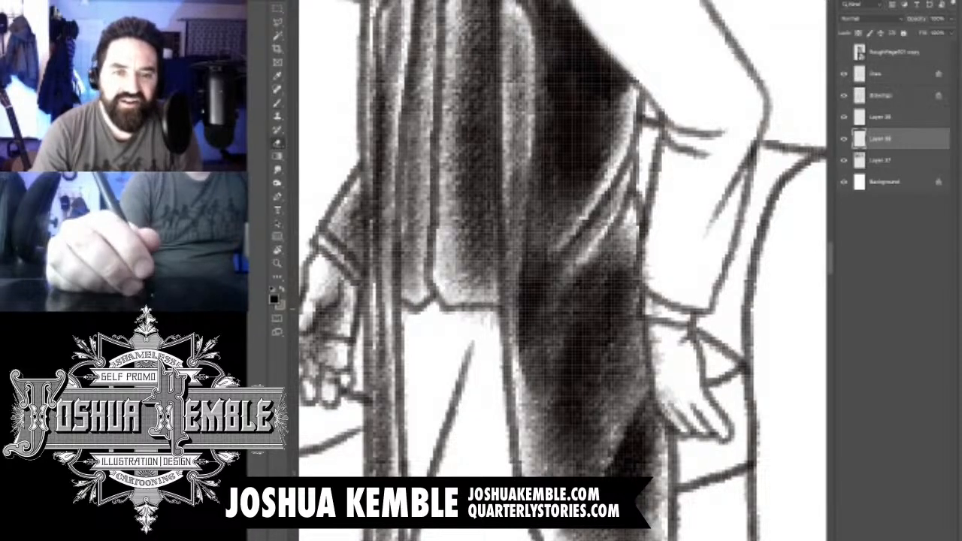
pyautogui.moveTo(656, 325); pyautogui.dragTo(668, 412)
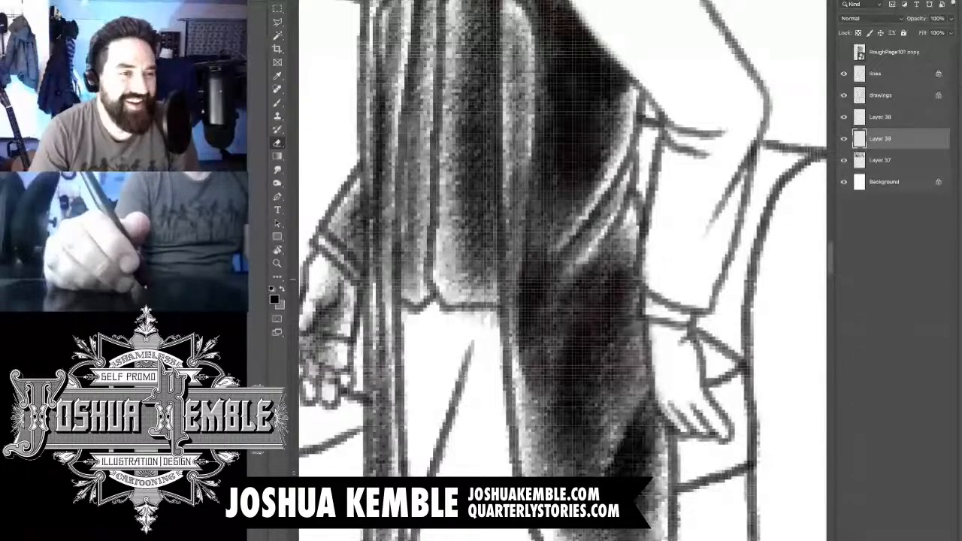
pyautogui.hotkey('ctrl', '-')
pyautogui.hotkey('ctrl', '-')
pyautogui.hotkey('ctrl', '-')
pyautogui.hotkey('ctrl', '-')
pyautogui.hotkey('ctrl', '-')
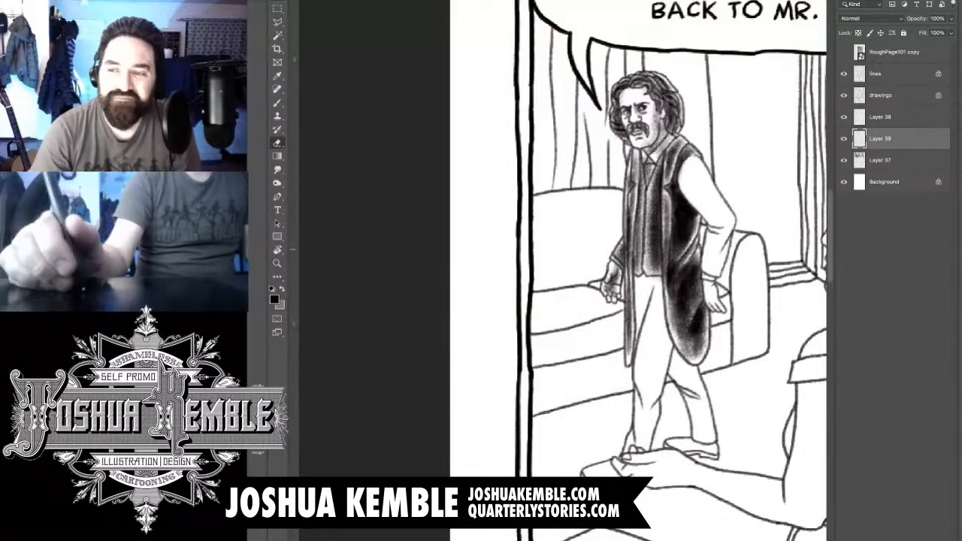
pyautogui.moveTo(638, 240); pyautogui.dragTo(566, 329)
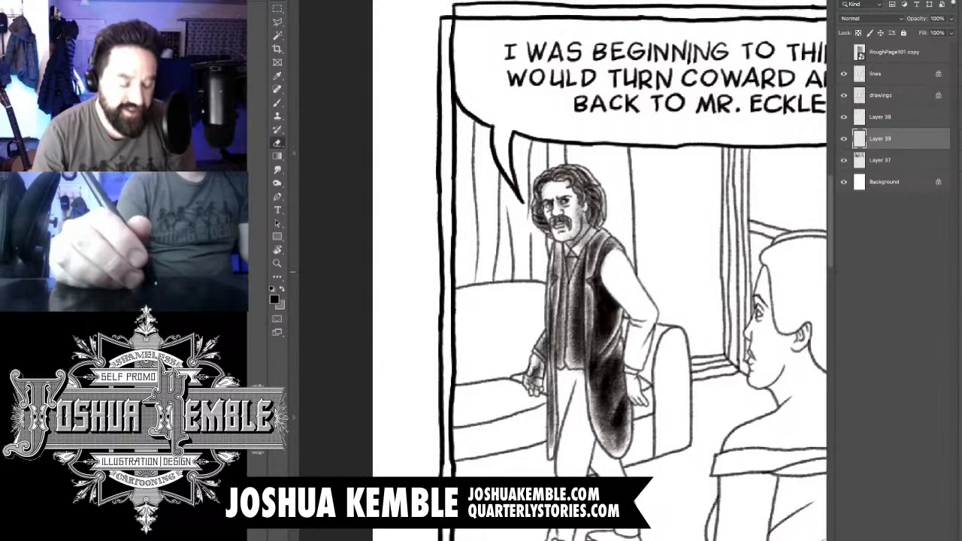
# - Shade the bent arm's forearm sleeve from the elbow toward the cuff, darkening the elbow crease
pyautogui.scroll(3, 662, 266)
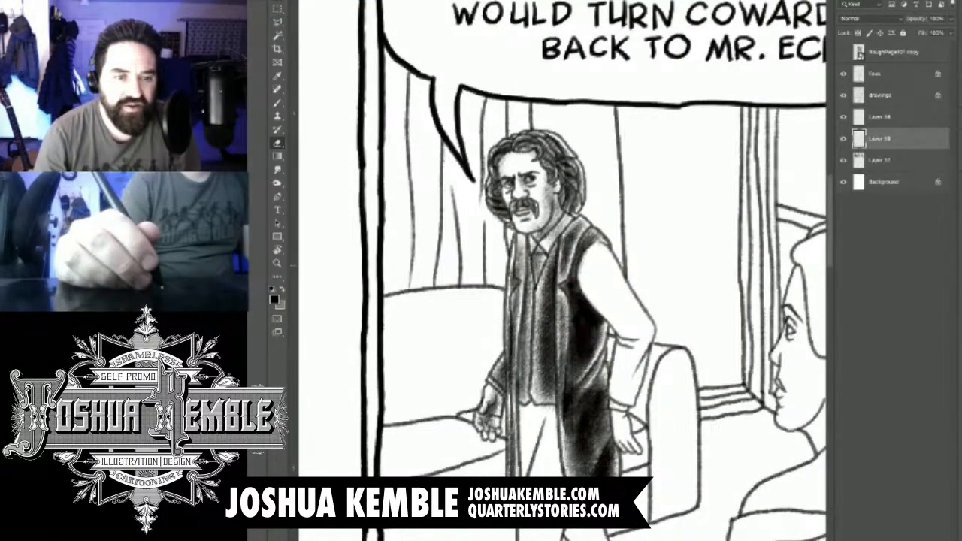
pyautogui.scroll(5, 674, 321)
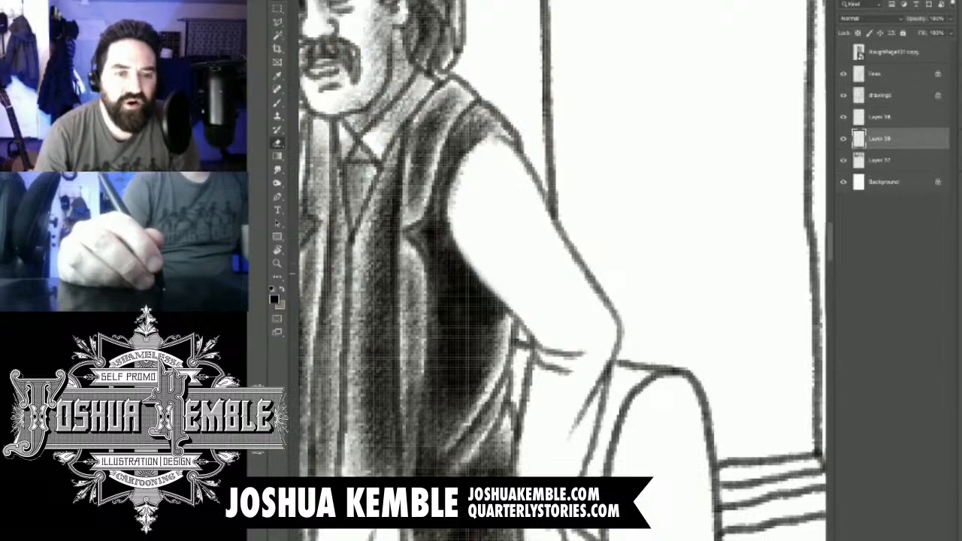
pyautogui.press('b')
pyautogui.press('e')
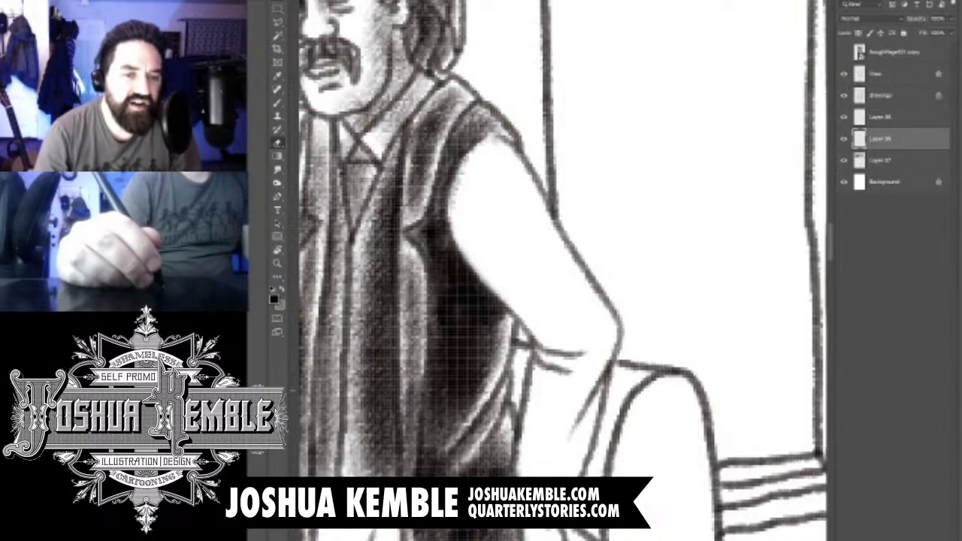
pyautogui.press('b')
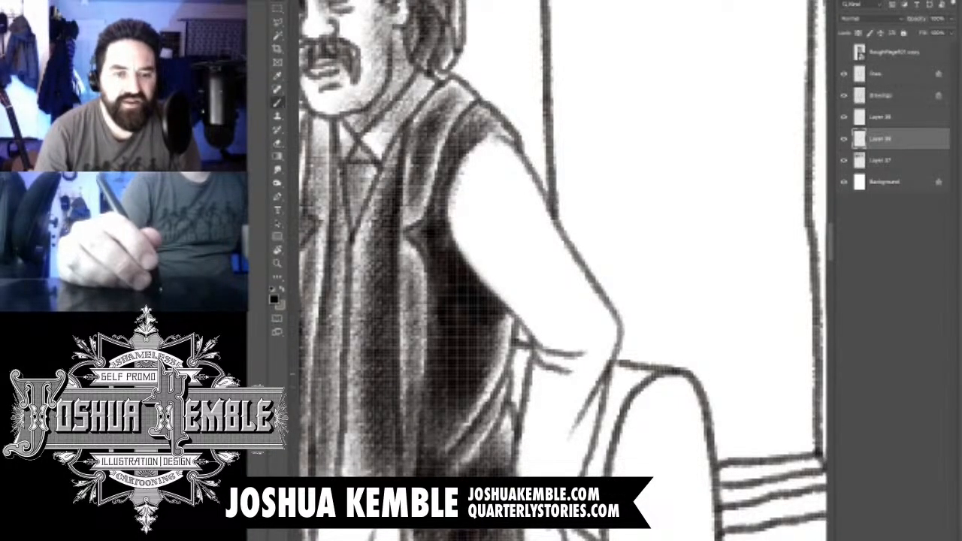
pyautogui.moveTo(550, 370)
pyautogui.mouseDown()
pyautogui.moveTo(535, 470)
pyautogui.moveTo(545, 475)
pyautogui.mouseUp()
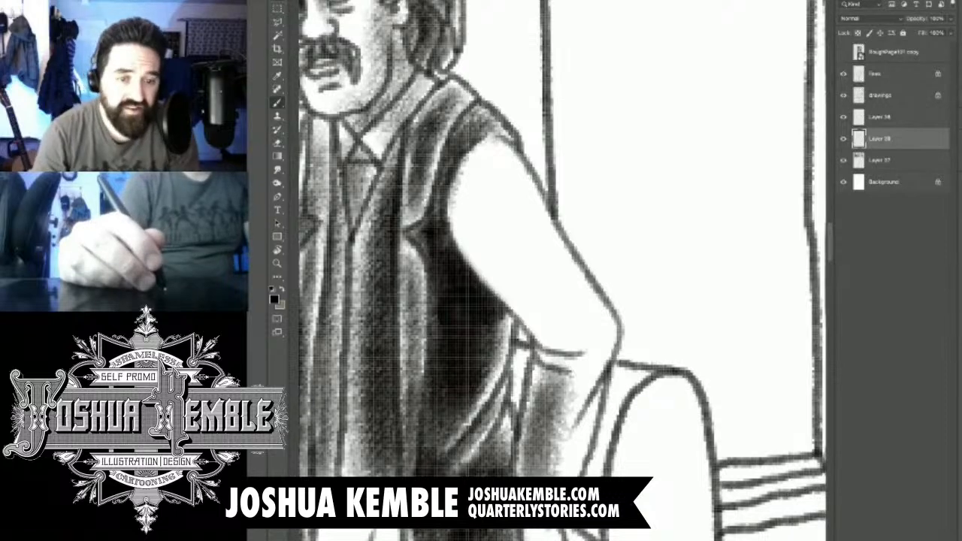
pyautogui.moveTo(583, 377); pyautogui.dragTo(562, 458)
pyautogui.moveTo(599, 356); pyautogui.dragTo(564, 457)
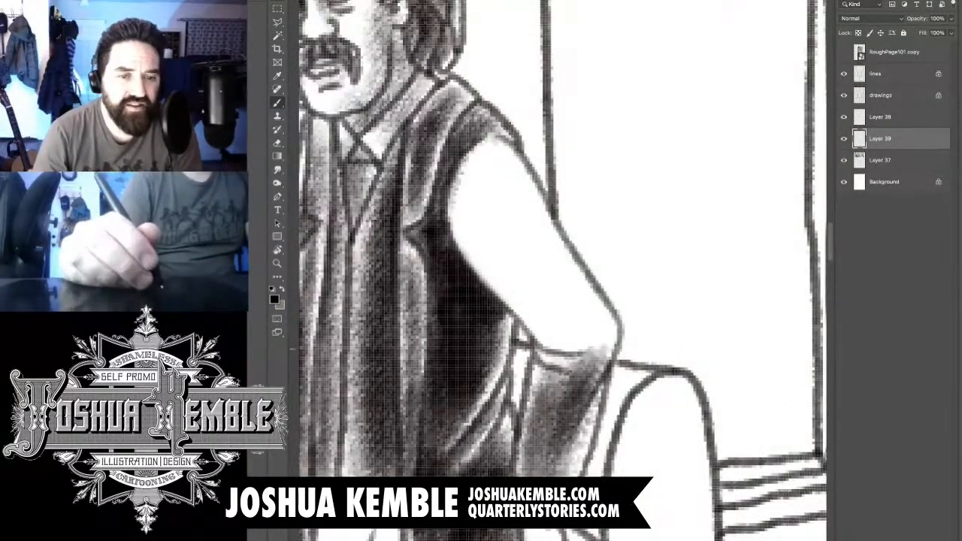
pyautogui.moveTo(605, 331)
pyautogui.mouseDown()
pyautogui.moveTo(576, 357)
pyautogui.moveTo(595, 353)
pyautogui.moveTo(530, 468)
pyautogui.mouseUp()
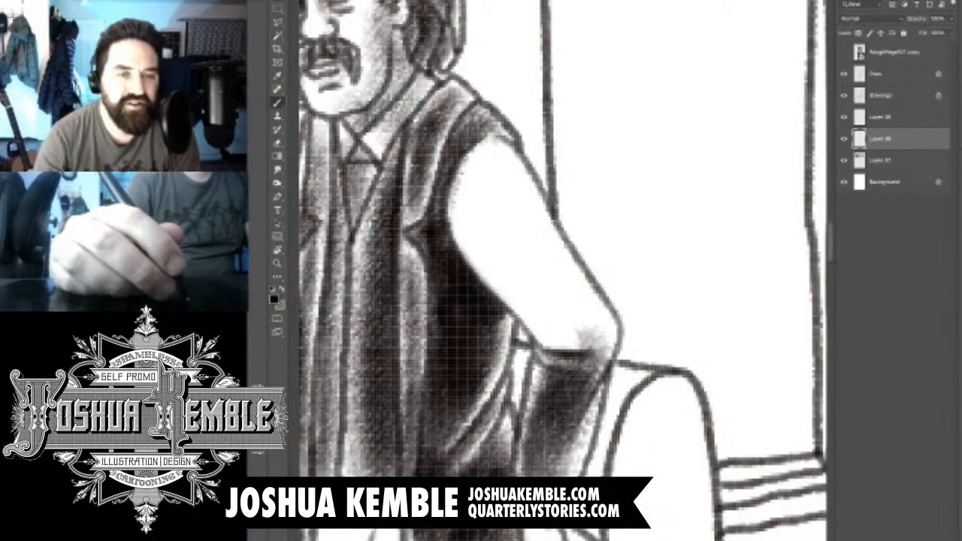
pyautogui.moveTo(550, 377); pyautogui.dragTo(521, 474)
pyautogui.moveTo(597, 363); pyautogui.dragTo(555, 466)
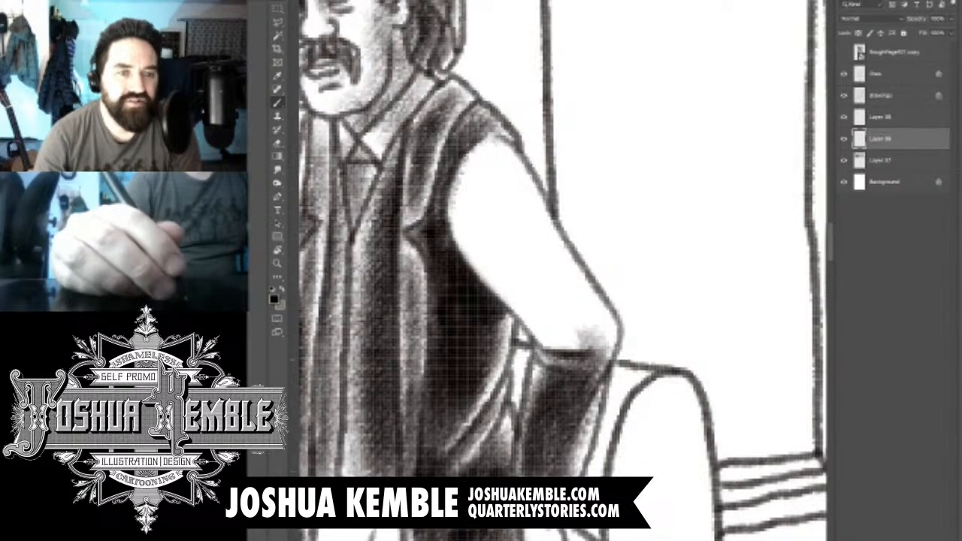
pyautogui.moveTo(592, 347); pyautogui.dragTo(585, 374)
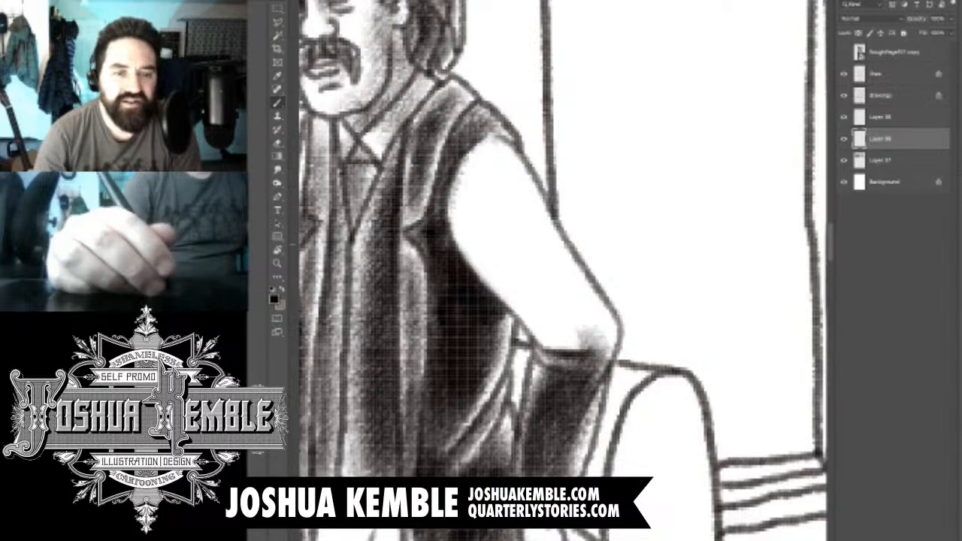
# - Shade the bent arm's upper sleeve from shoulder to elbow, keeping a lighter strip along the outer edge
pyautogui.moveTo(492, 159); pyautogui.dragTo(467, 229)
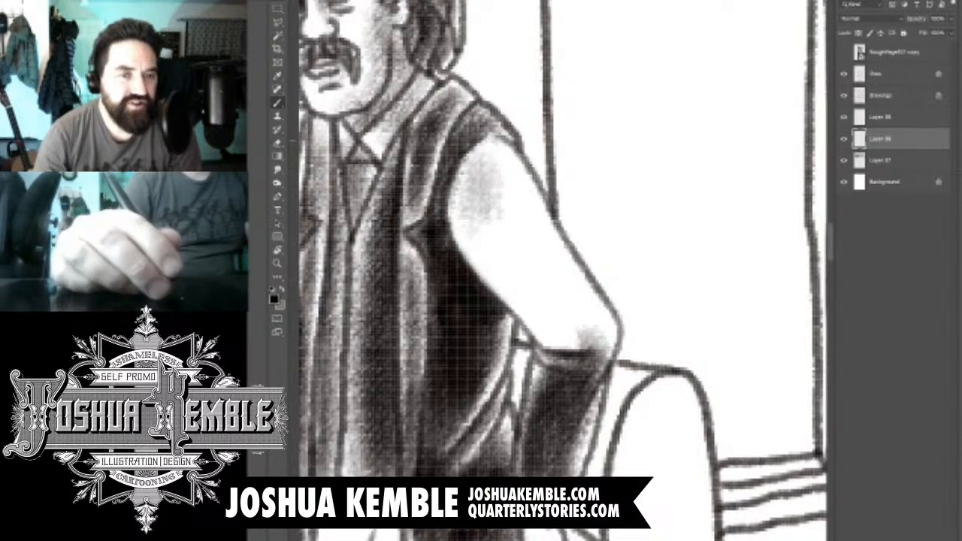
pyautogui.moveTo(481, 154); pyautogui.dragTo(526, 278)
pyautogui.moveTo(481, 225); pyautogui.dragTo(582, 332)
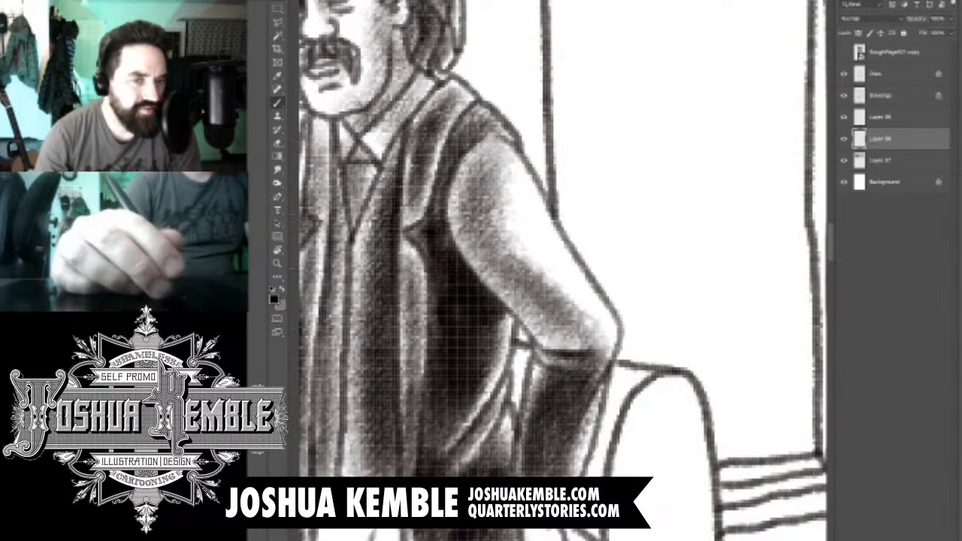
pyautogui.moveTo(505, 248); pyautogui.dragTo(595, 340)
pyautogui.moveTo(480, 207); pyautogui.dragTo(582, 327)
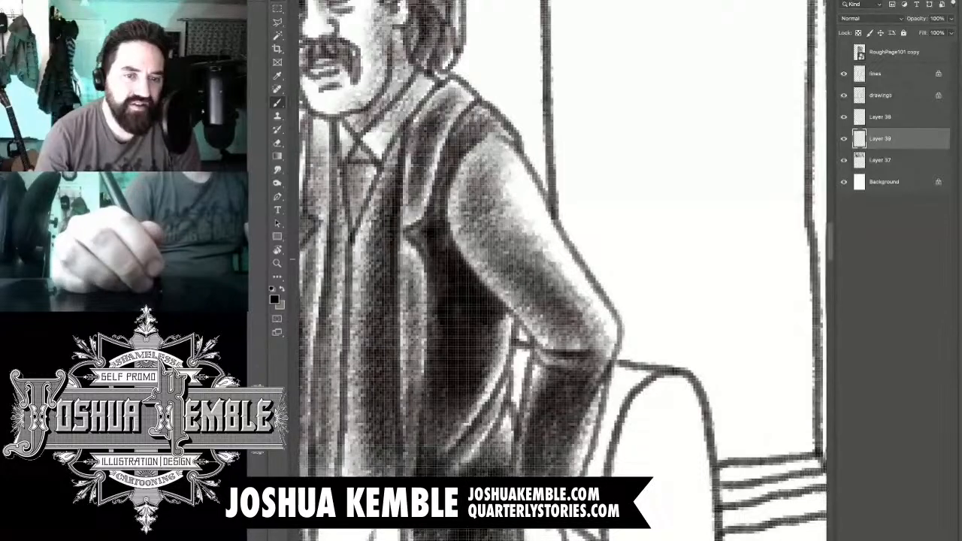
pyautogui.moveTo(486, 166)
pyautogui.mouseDown()
pyautogui.moveTo(550, 266)
pyautogui.moveTo(481, 207)
pyautogui.mouseUp()
pyautogui.moveTo(481, 162); pyautogui.dragTo(575, 308)
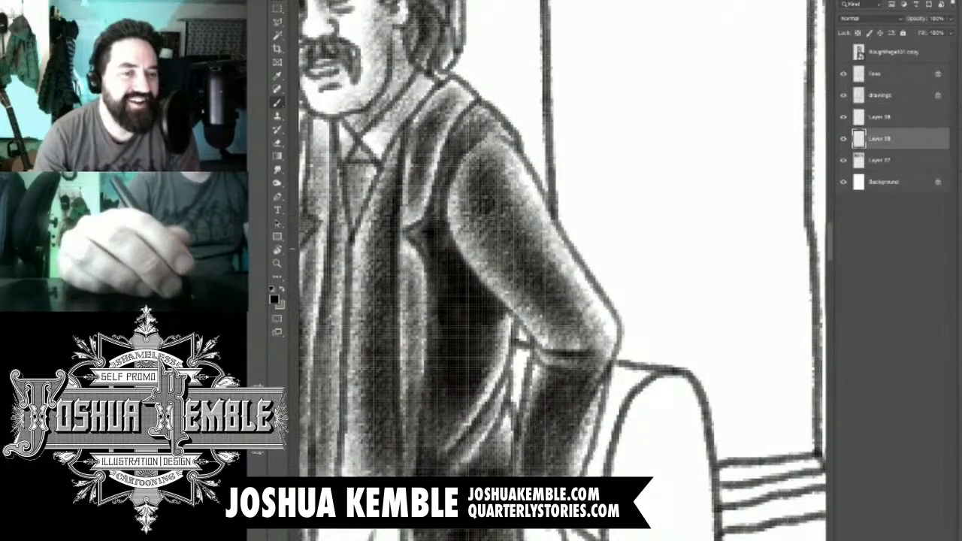
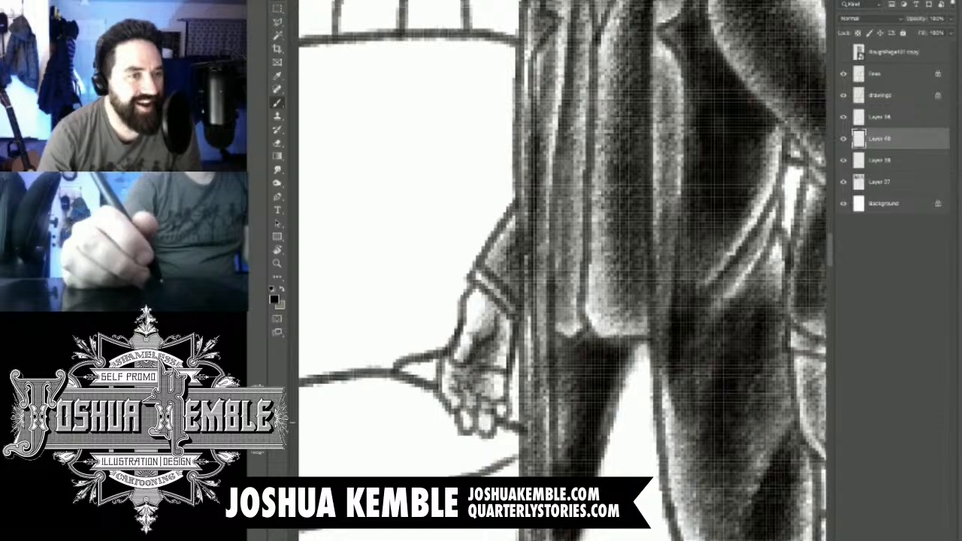
# - Add a new layer above the coat shading for the third panel man's trousers
pyautogui.moveTo(601, 474); pyautogui.dragTo(528, 257)
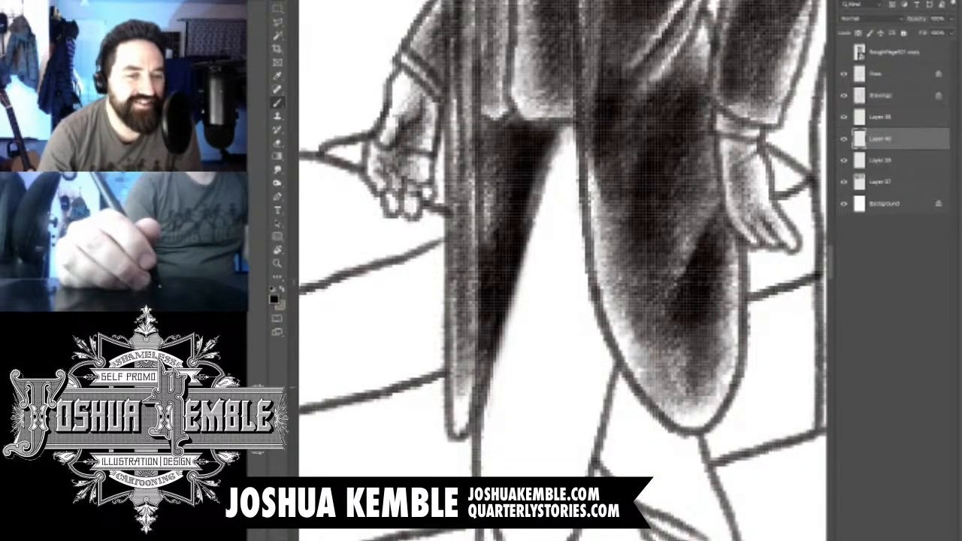
pyautogui.hotkey('ctrl', 'shift', 'alt', 'n')
pyautogui.hotkey('ctrl', '-')
pyautogui.hotkey('ctrl', '-')
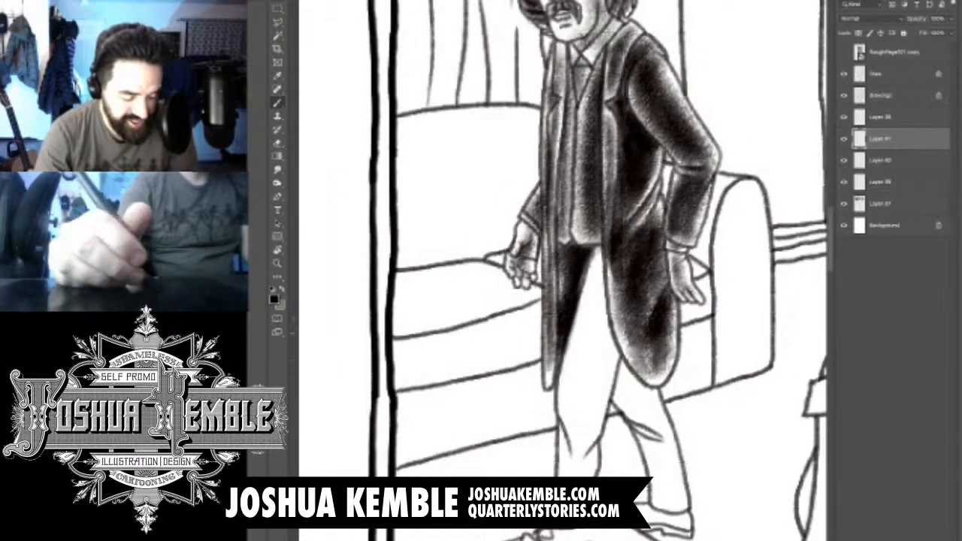
pyautogui.hotkey('ctrl', '+')
pyautogui.moveTo(562, 278); pyautogui.dragTo(532, 271)
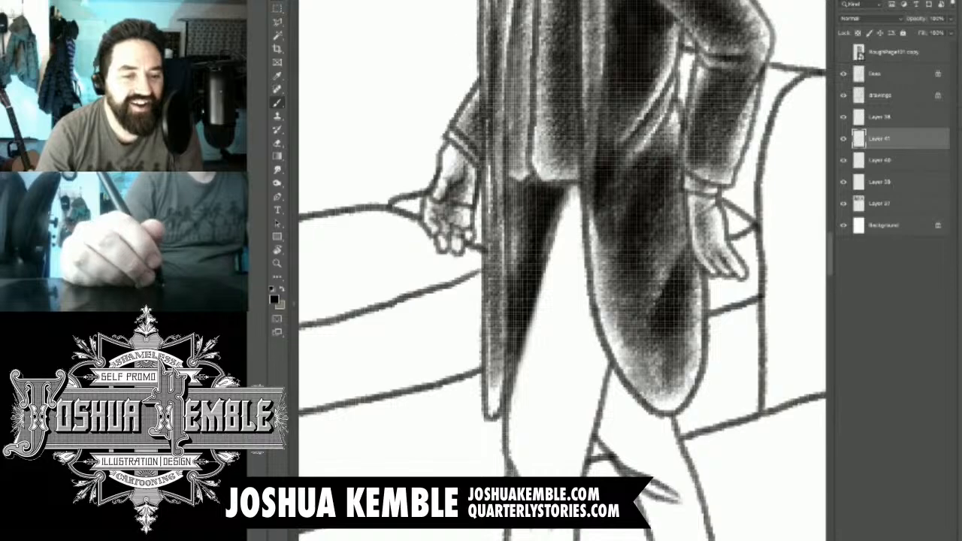
# - Shade the front trouser leg from the crotch to the knee, darkest beside the coat tail, with a lighter strip along the outer thigh
pyautogui.moveTo(535, 443)
pyautogui.mouseDown()
pyautogui.moveTo(535, 472)
pyautogui.moveTo(552, 334)
pyautogui.mouseUp()
pyautogui.moveTo(535, 428); pyautogui.dragTo(575, 256)
pyautogui.moveTo(549, 361); pyautogui.dragTo(586, 192)
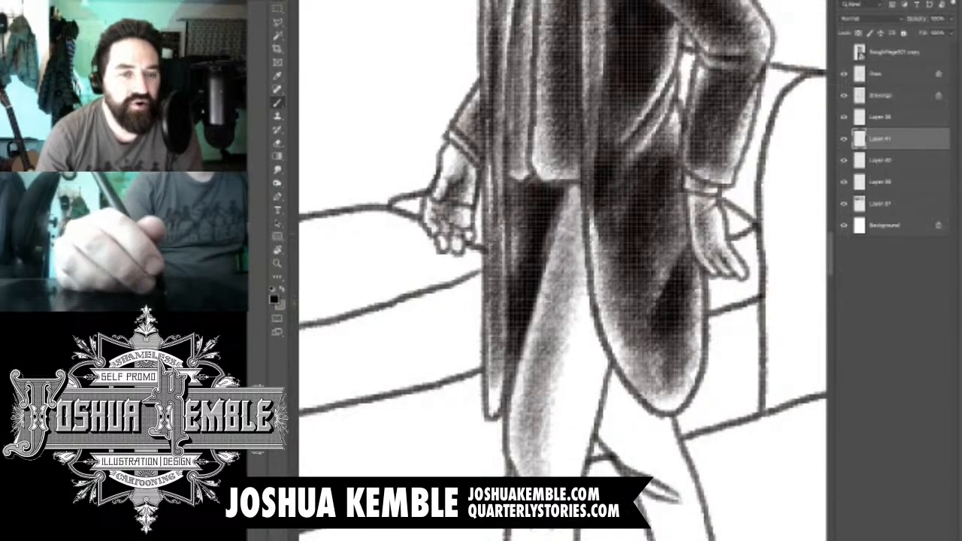
pyautogui.moveTo(560, 251); pyautogui.dragTo(592, 177)
pyautogui.moveTo(535, 440)
pyautogui.mouseDown()
pyautogui.moveTo(599, 195)
pyautogui.moveTo(586, 315)
pyautogui.mouseUp()
pyautogui.moveTo(526, 473); pyautogui.dragTo(609, 293)
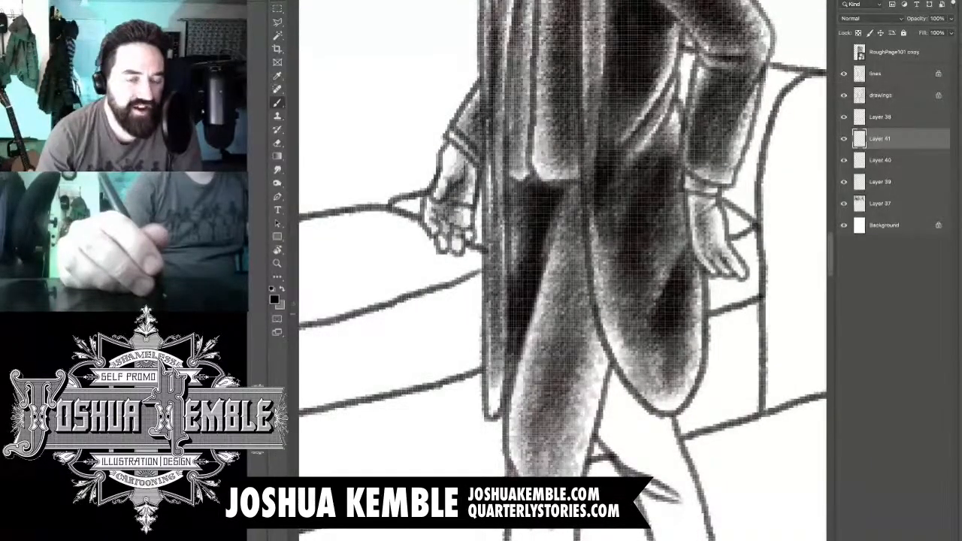
pyautogui.moveTo(537, 467)
pyautogui.mouseDown()
pyautogui.moveTo(604, 308)
pyautogui.moveTo(584, 174)
pyautogui.mouseUp()
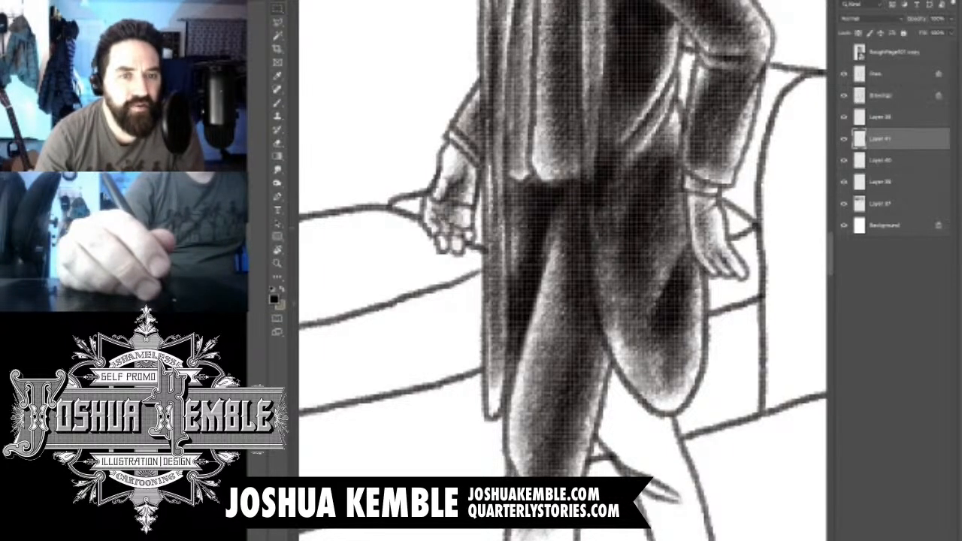
# - Erase the trouser tone spilling over the coat tail's front edge to restore its light rim
pyautogui.press('e')
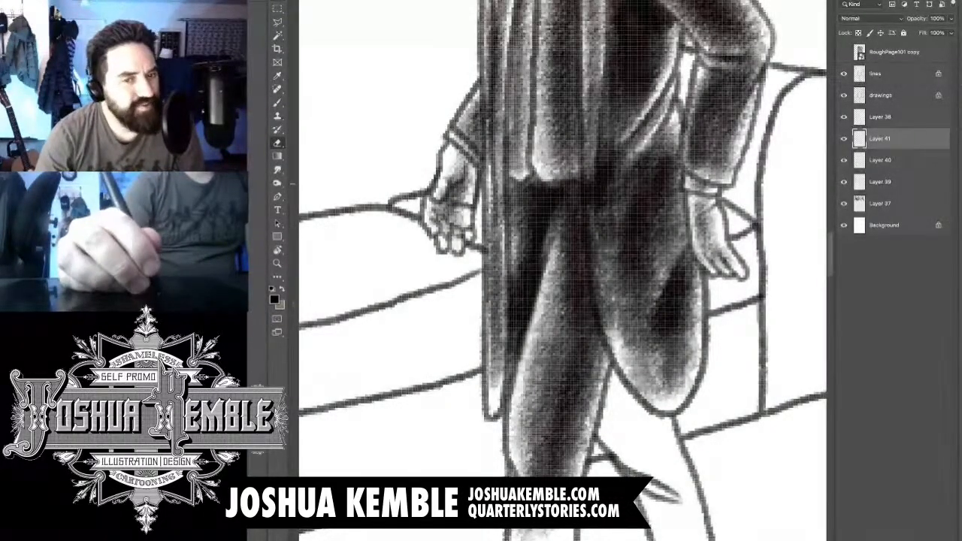
pyautogui.moveTo(587, 181); pyautogui.dragTo(596, 250)
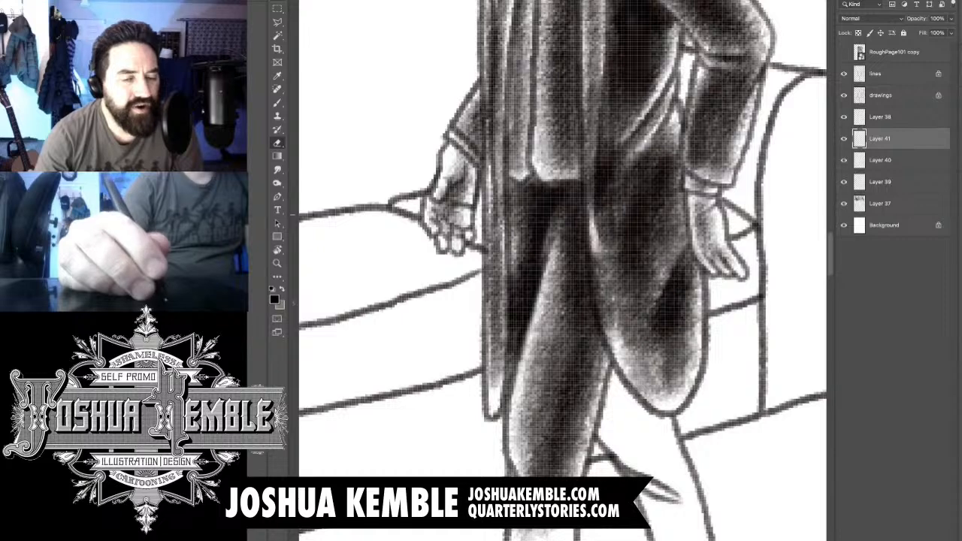
pyautogui.moveTo(597, 206); pyautogui.dragTo(613, 334)
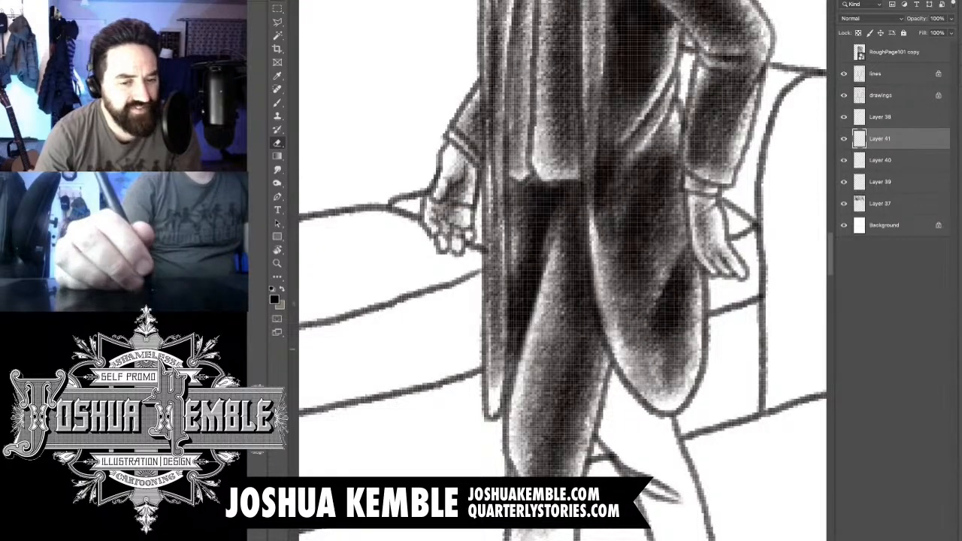
pyautogui.moveTo(597, 298)
pyautogui.mouseDown()
pyautogui.moveTo(609, 346)
pyautogui.moveTo(601, 299)
pyautogui.mouseUp()
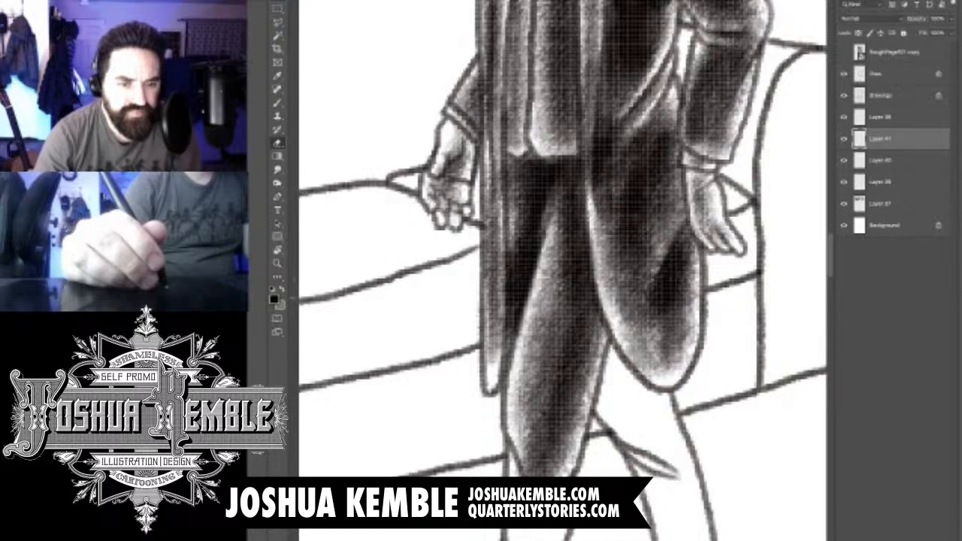
# - Shade the front leg's lower trouser from the knee down to the hem, including the dark flare behind the ankle
pyautogui.moveTo(575, 390); pyautogui.dragTo(601, 203)
pyautogui.press('b')
pyautogui.press('e')
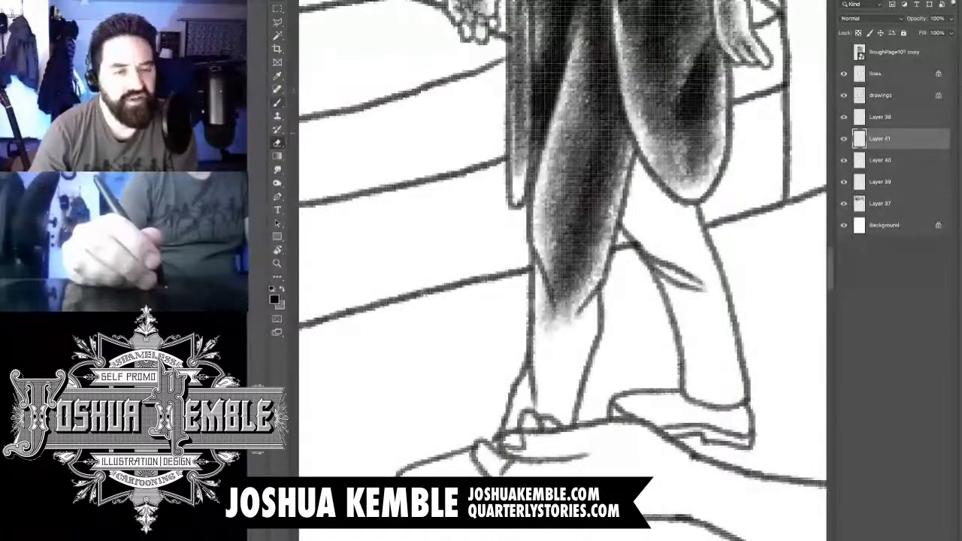
pyautogui.press('b')
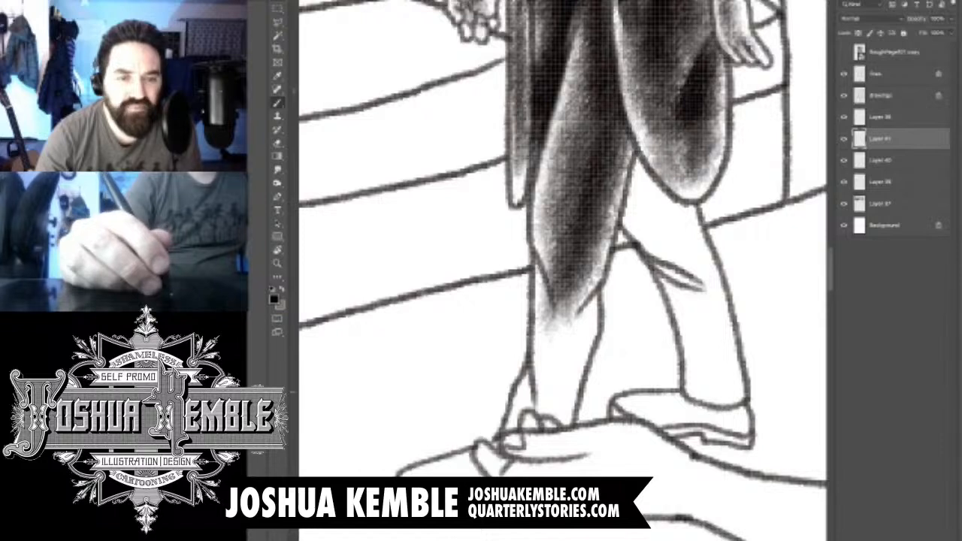
pyautogui.moveTo(532, 385); pyautogui.dragTo(524, 435)
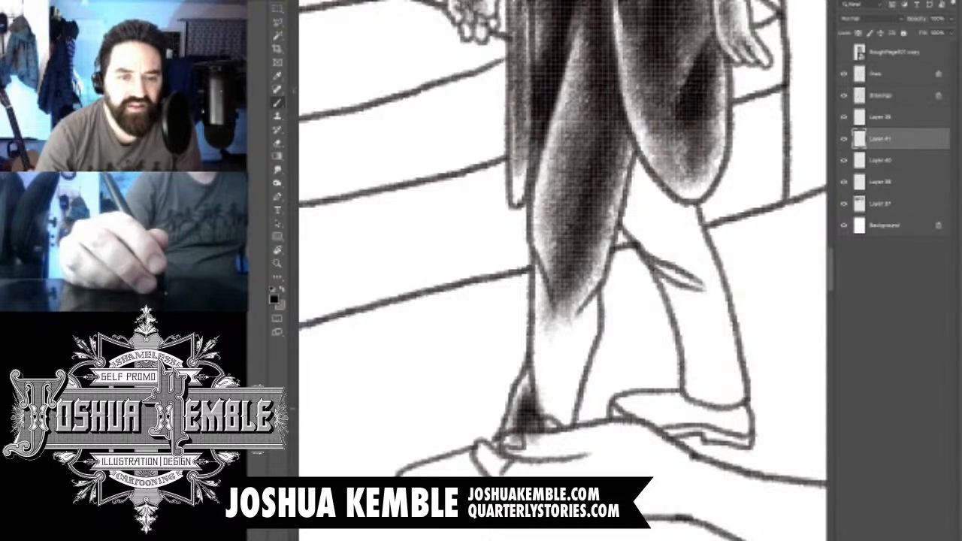
pyautogui.moveTo(543, 282); pyautogui.dragTo(555, 351)
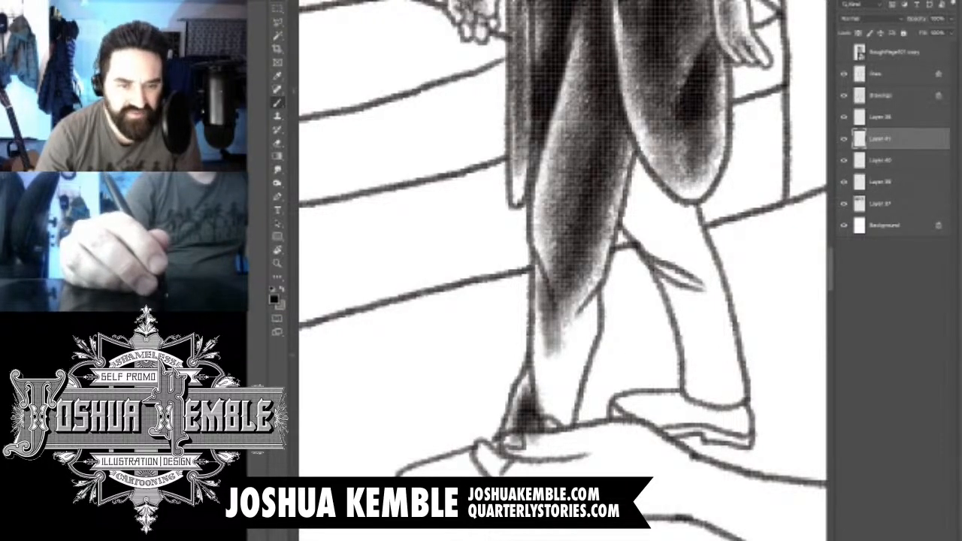
pyautogui.moveTo(548, 295); pyautogui.dragTo(547, 422)
pyautogui.moveTo(588, 275); pyautogui.dragTo(545, 428)
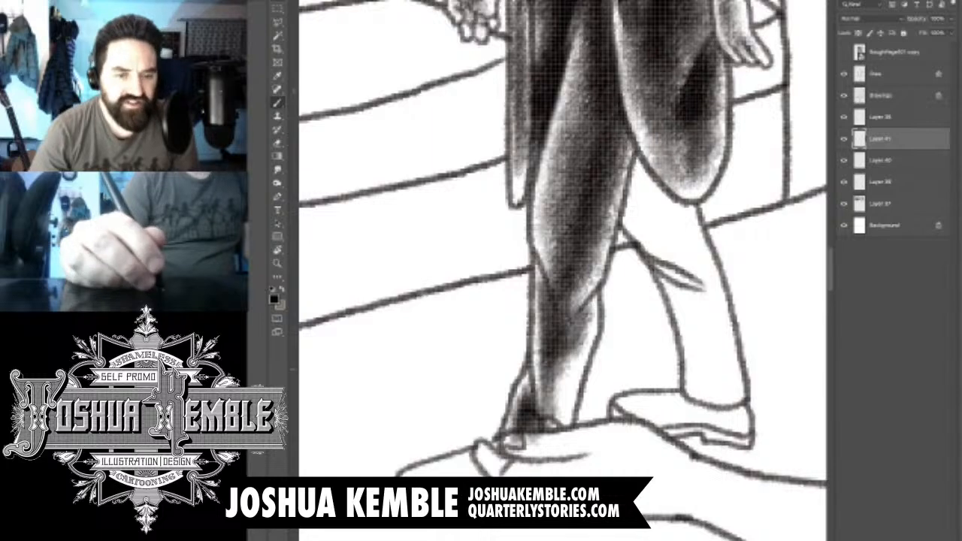
pyautogui.moveTo(587, 304); pyautogui.dragTo(556, 409)
pyautogui.moveTo(579, 350); pyautogui.dragTo(553, 440)
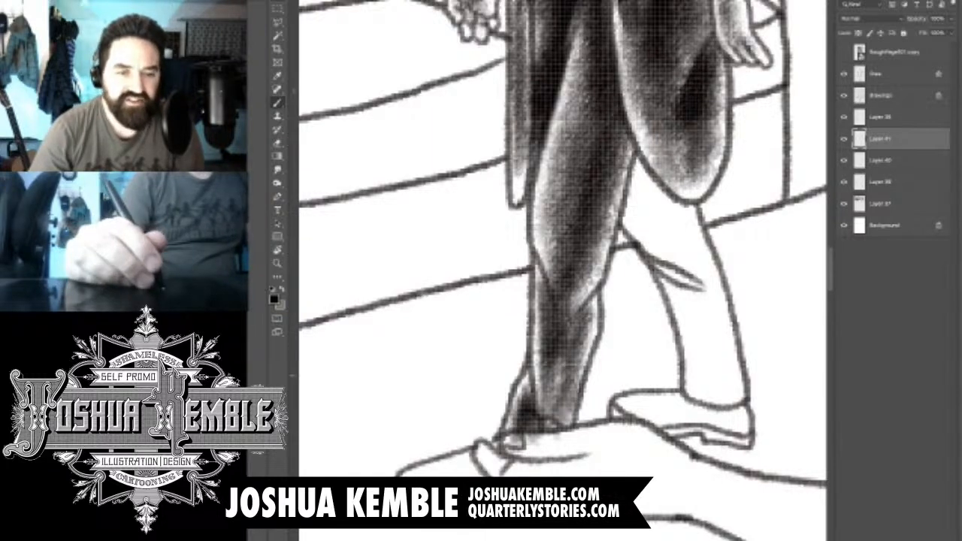
pyautogui.moveTo(586, 323); pyautogui.dragTo(543, 432)
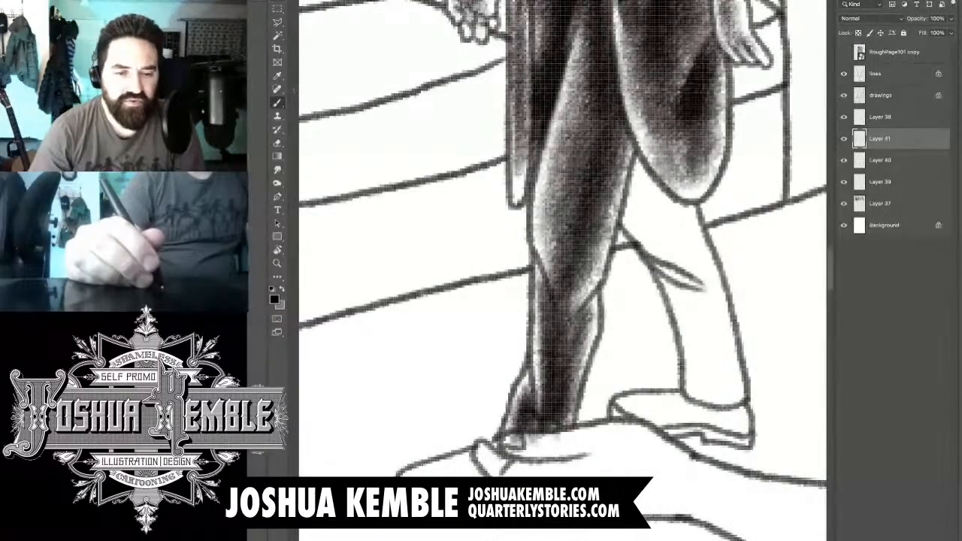
# - Even out the tone along the front shin's edge and erase the shading that spills below the trouser hem
pyautogui.press('e')
pyautogui.press('b')
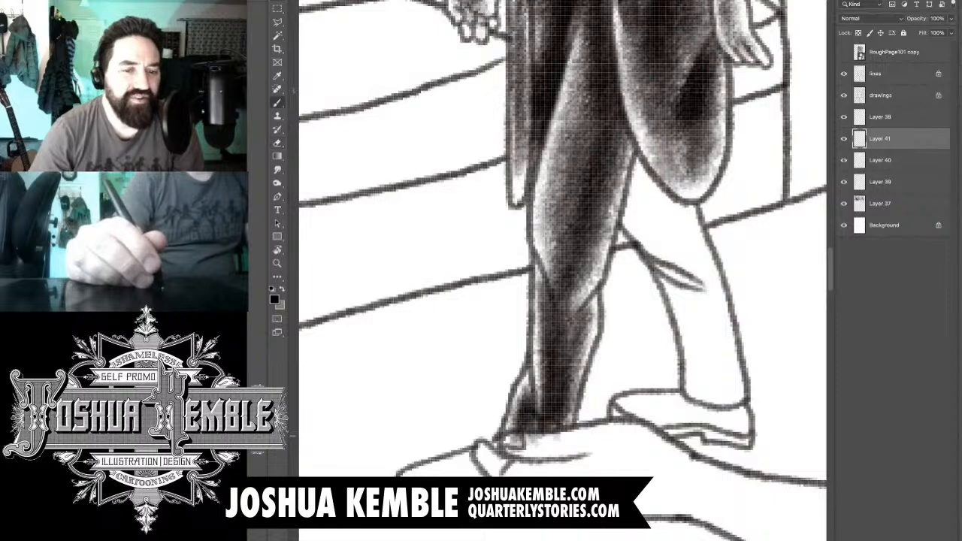
pyautogui.moveTo(548, 426); pyautogui.dragTo(547, 442)
pyautogui.press('e')
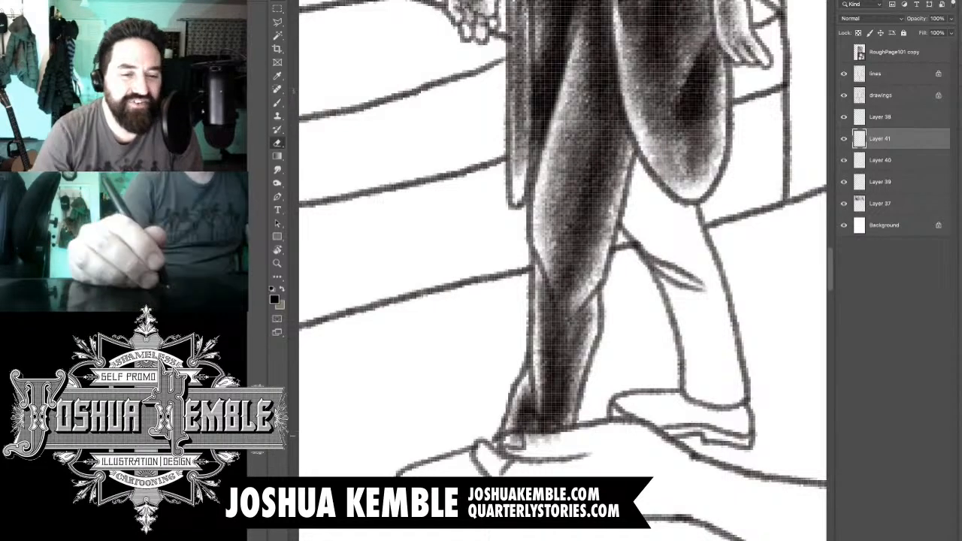
pyautogui.press('b')
pyautogui.press('m')
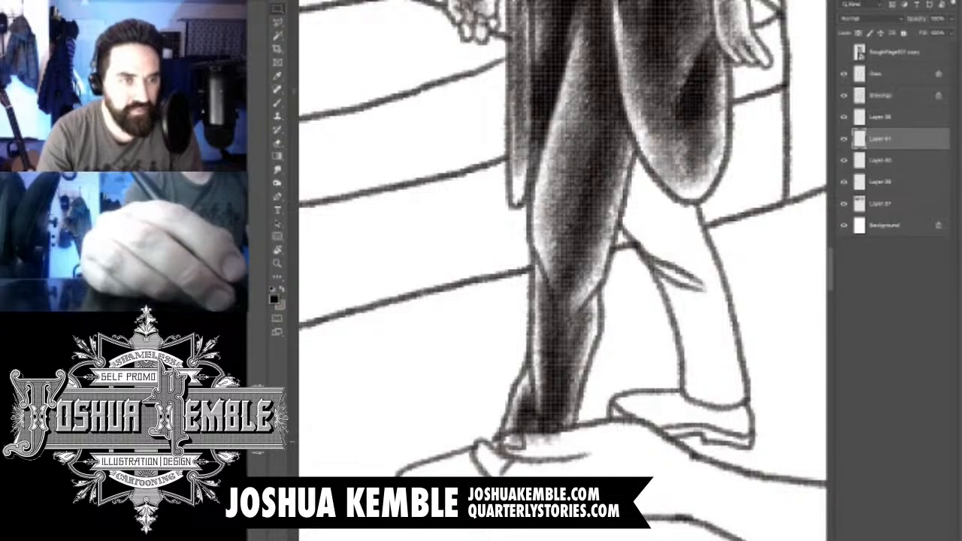
pyautogui.hotkey('ctrl', 'd')
pyautogui.press('b')
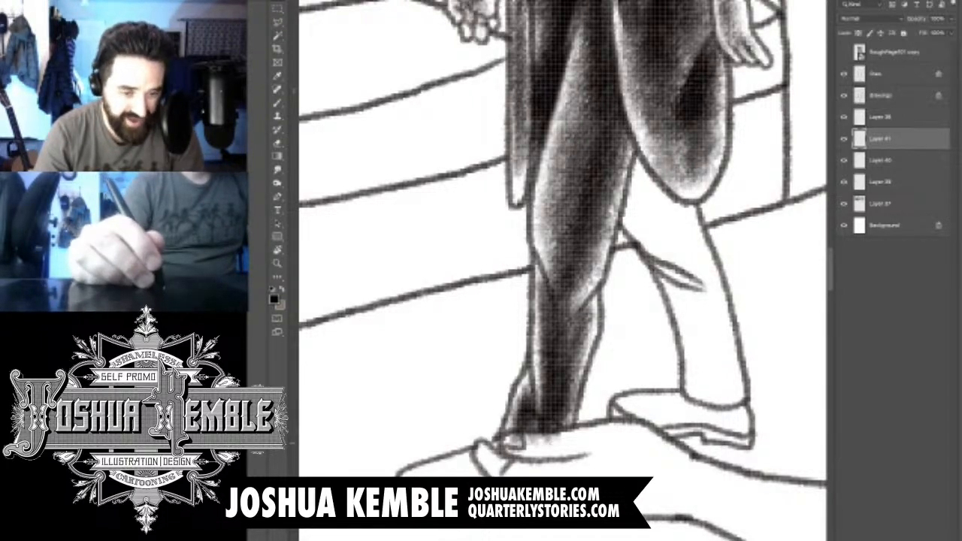
pyautogui.hotkey('ctrl', 'z')
pyautogui.press('e')
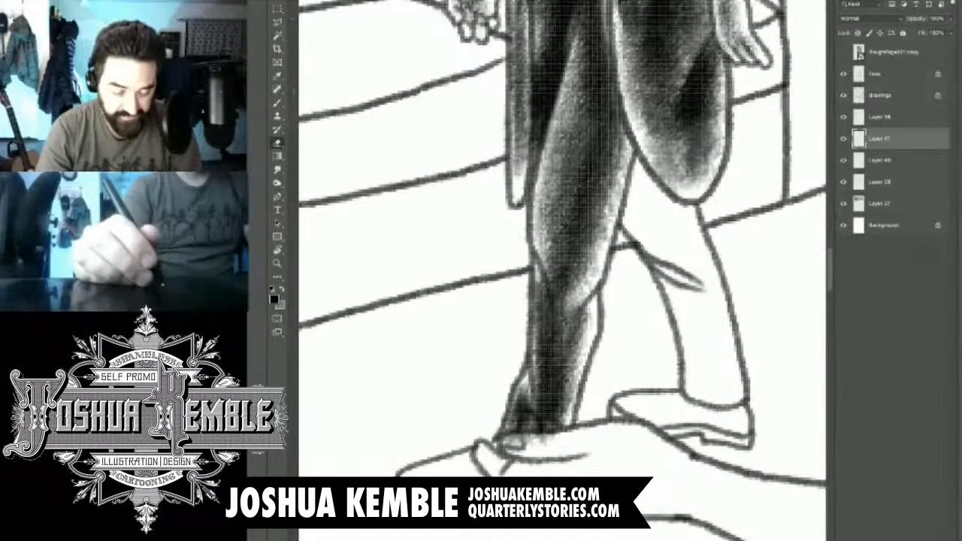
pyautogui.press('m')
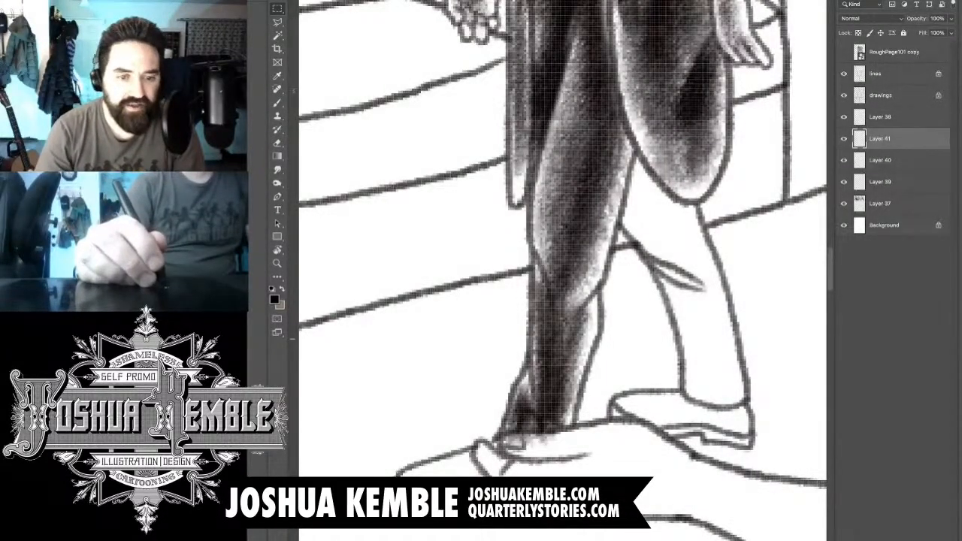
pyautogui.press('e')
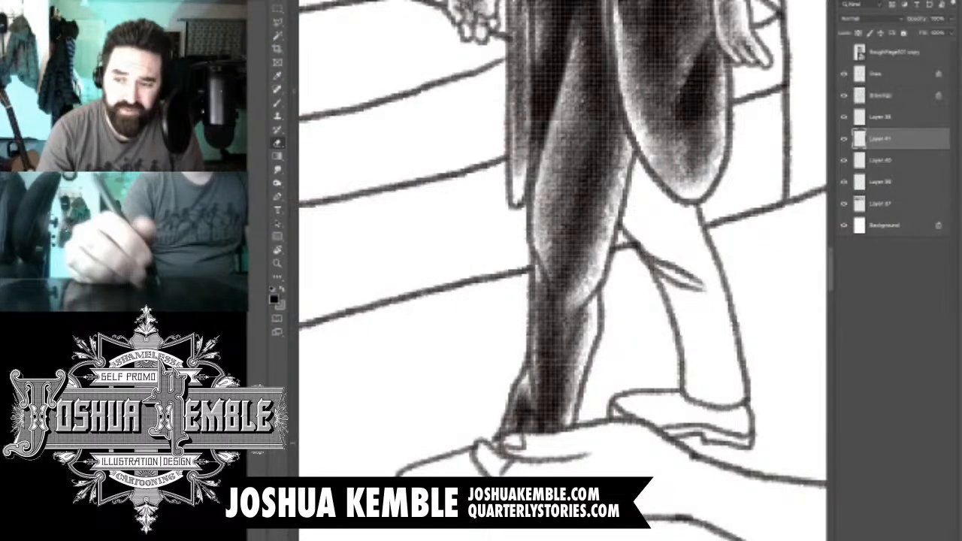
pyautogui.press('b')
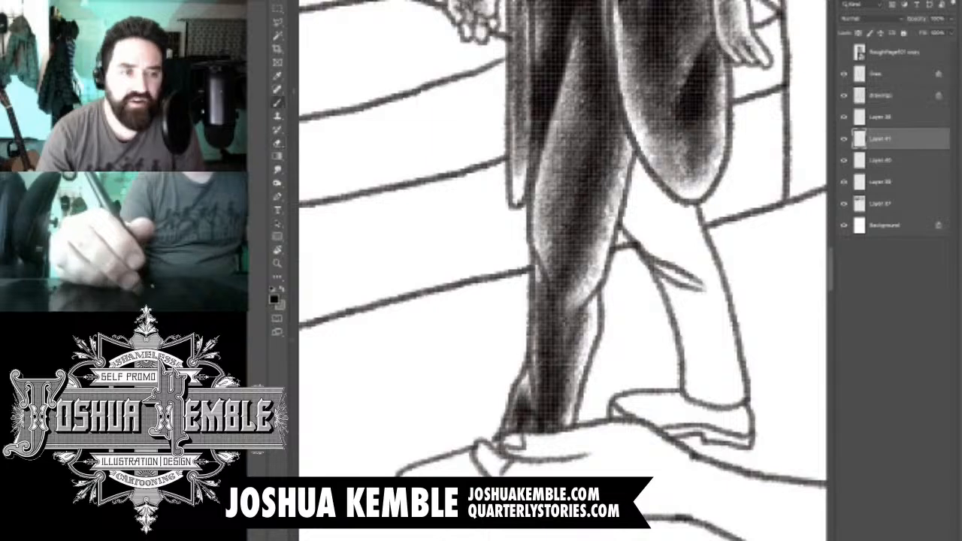
# - Shade the rear trouser leg from under the coat tail to the knee, with the darkest tone directly beneath the hem
pyautogui.moveTo(601, 225); pyautogui.dragTo(526, 309)
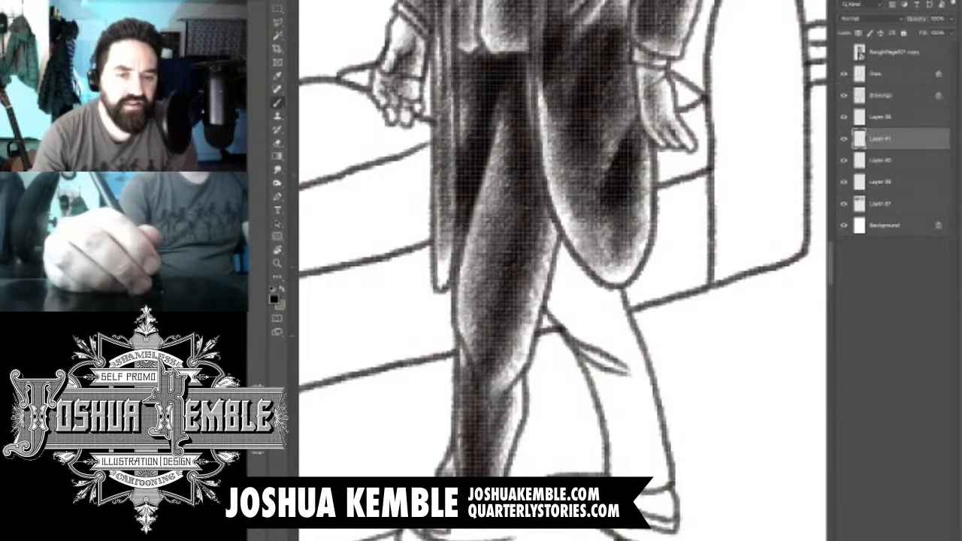
pyautogui.moveTo(595, 304); pyautogui.dragTo(623, 364)
pyautogui.moveTo(587, 282)
pyautogui.mouseDown()
pyautogui.moveTo(625, 352)
pyautogui.moveTo(626, 327)
pyautogui.mouseUp()
pyautogui.moveTo(563, 263); pyautogui.dragTo(612, 334)
pyautogui.moveTo(556, 275); pyautogui.dragTo(588, 319)
pyautogui.moveTo(556, 255)
pyautogui.mouseDown()
pyautogui.moveTo(586, 316)
pyautogui.moveTo(586, 300)
pyautogui.mouseUp()
pyautogui.moveTo(564, 236); pyautogui.dragTo(592, 282)
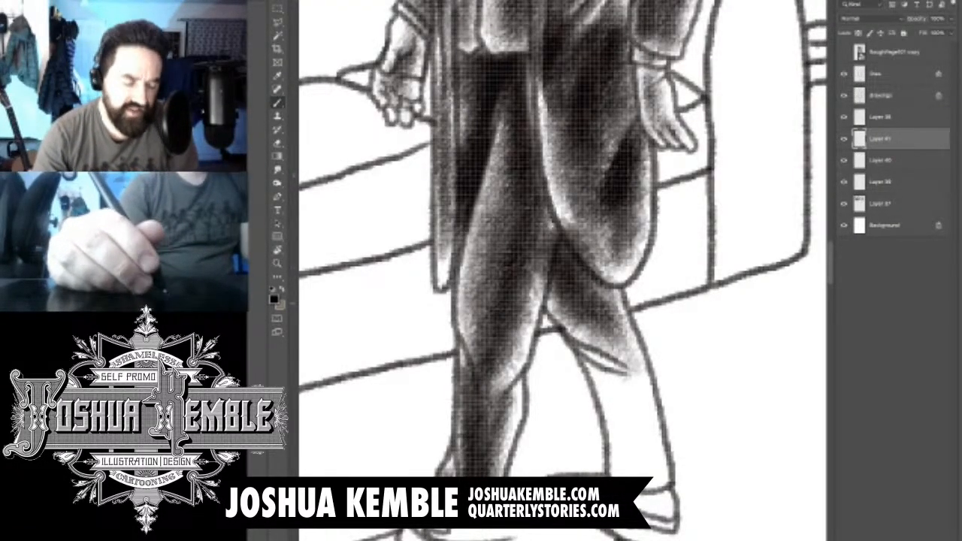
pyautogui.moveTo(575, 241); pyautogui.dragTo(619, 338)
pyautogui.moveTo(593, 256); pyautogui.dragTo(620, 330)
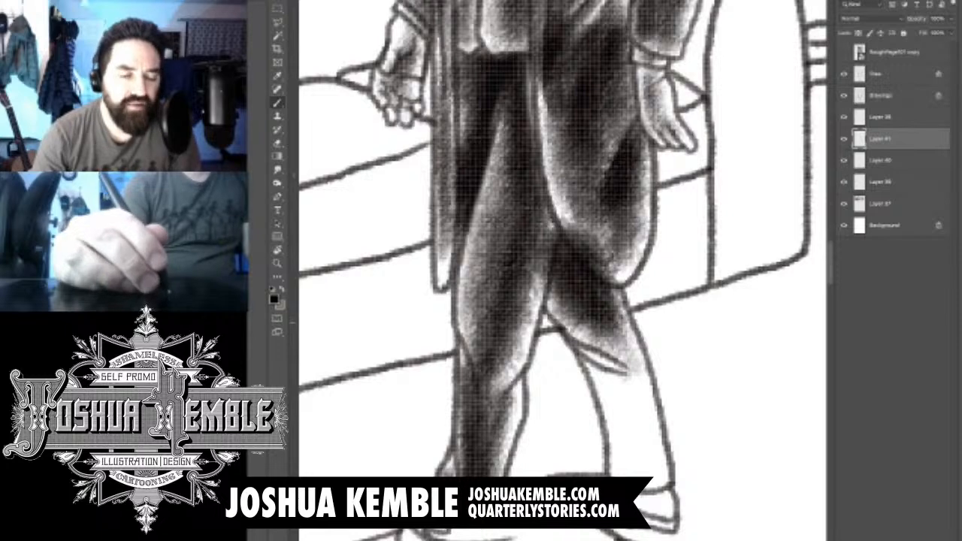
pyautogui.moveTo(562, 275); pyautogui.dragTo(585, 320)
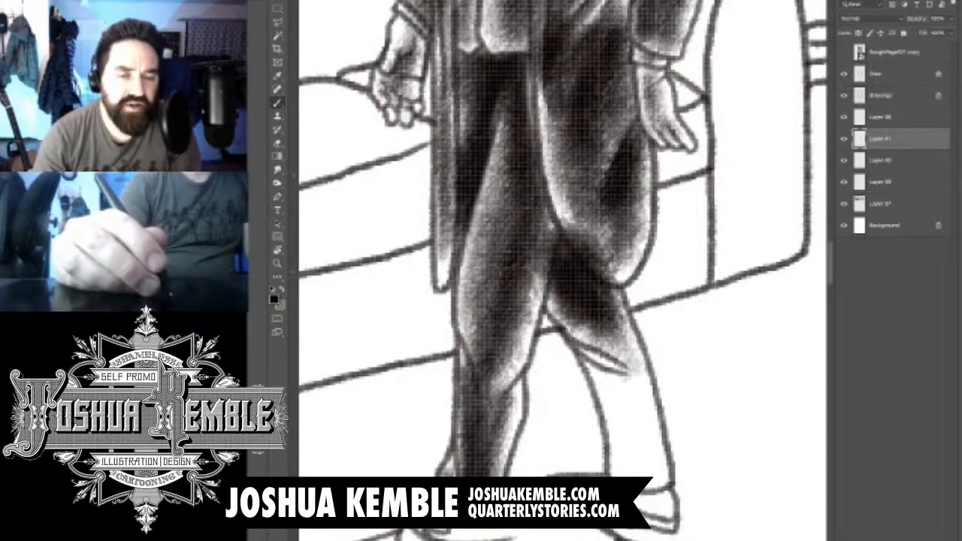
pyautogui.moveTo(557, 229); pyautogui.dragTo(568, 254)
# - Erase the rear leg's tone from the coat tail's hem and the front thigh's edge, and reshade that edge softly
pyautogui.press('e')
pyautogui.press('b')
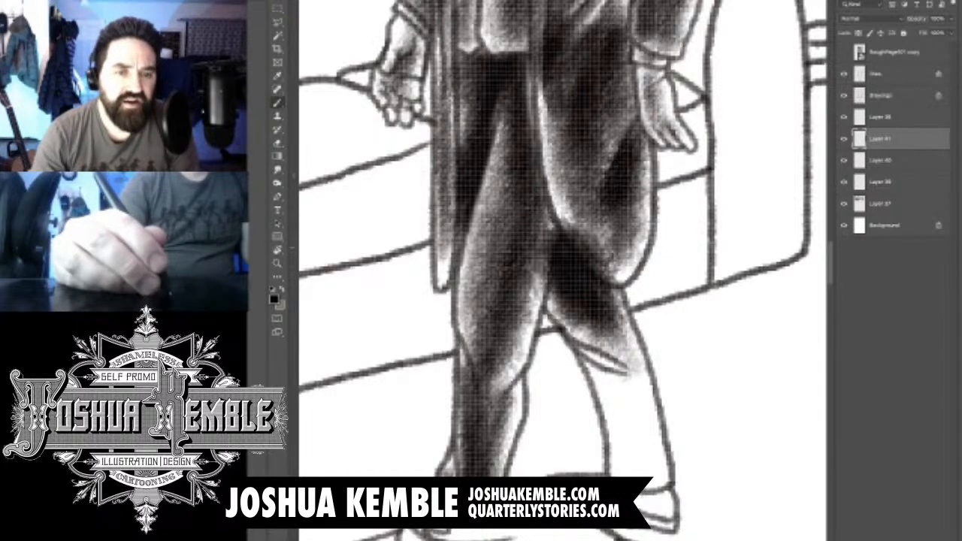
pyautogui.press('e')
pyautogui.moveTo(552, 229); pyautogui.dragTo(542, 285)
pyautogui.hotkey('ctrl', 'z')
pyautogui.hotkey('ctrl', 'z')
pyautogui.moveTo(571, 226)
pyautogui.mouseDown()
pyautogui.moveTo(620, 284)
pyautogui.moveTo(587, 263)
pyautogui.mouseUp()
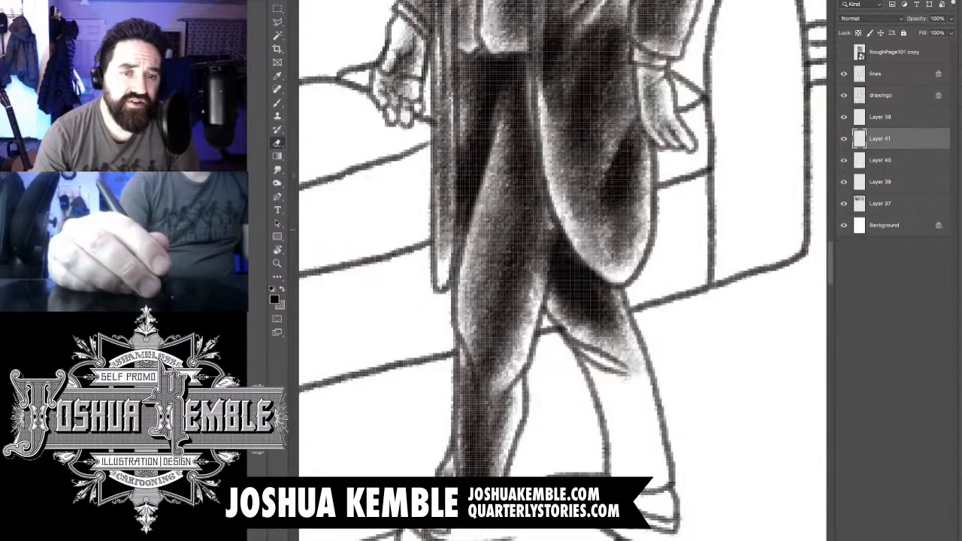
pyautogui.moveTo(565, 220)
pyautogui.mouseDown()
pyautogui.moveTo(545, 234)
pyautogui.moveTo(536, 293)
pyautogui.mouseUp()
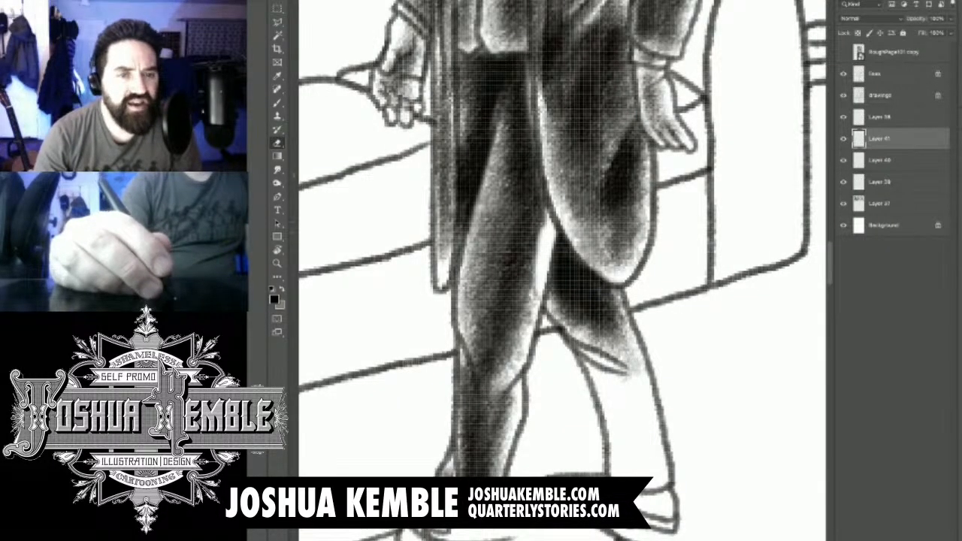
pyautogui.press('b')
pyautogui.moveTo(552, 225)
pyautogui.mouseDown()
pyautogui.moveTo(539, 278)
pyautogui.moveTo(540, 260)
pyautogui.mouseUp()
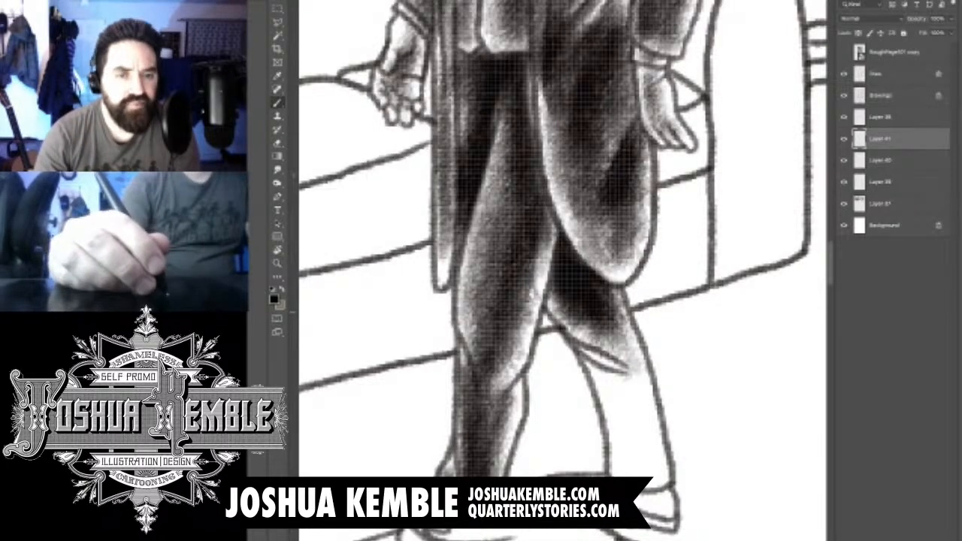
# - Shade the rear leg's lower trouser from the knee fold down to the hem, darkest along the middle of the shin
pyautogui.moveTo(571, 308); pyautogui.dragTo(542, 242)
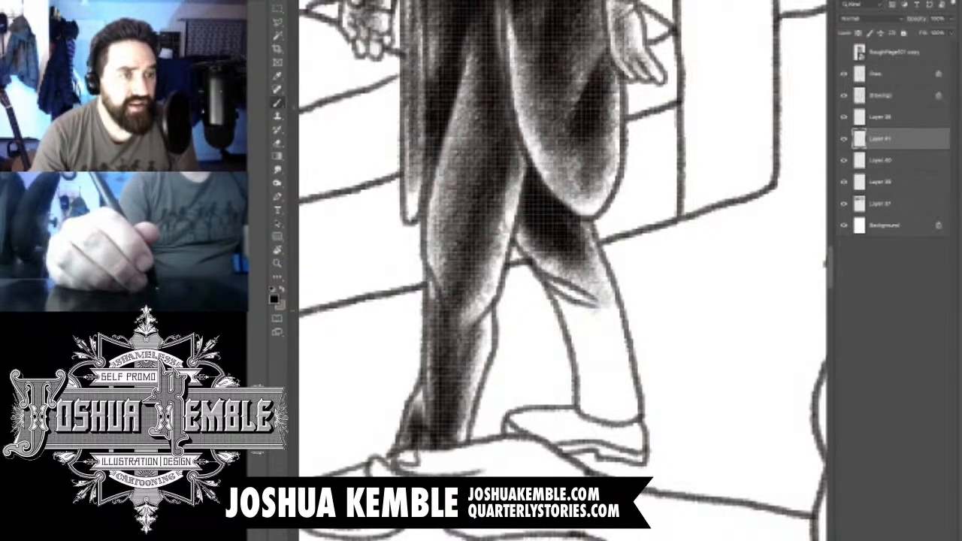
pyautogui.moveTo(548, 280); pyautogui.dragTo(591, 303)
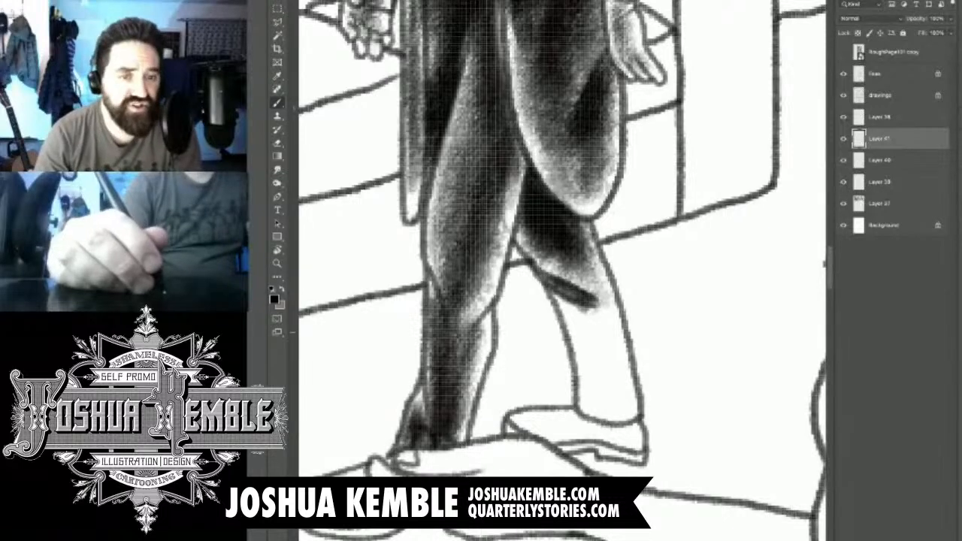
pyautogui.hotkey('ctrl', 'z')
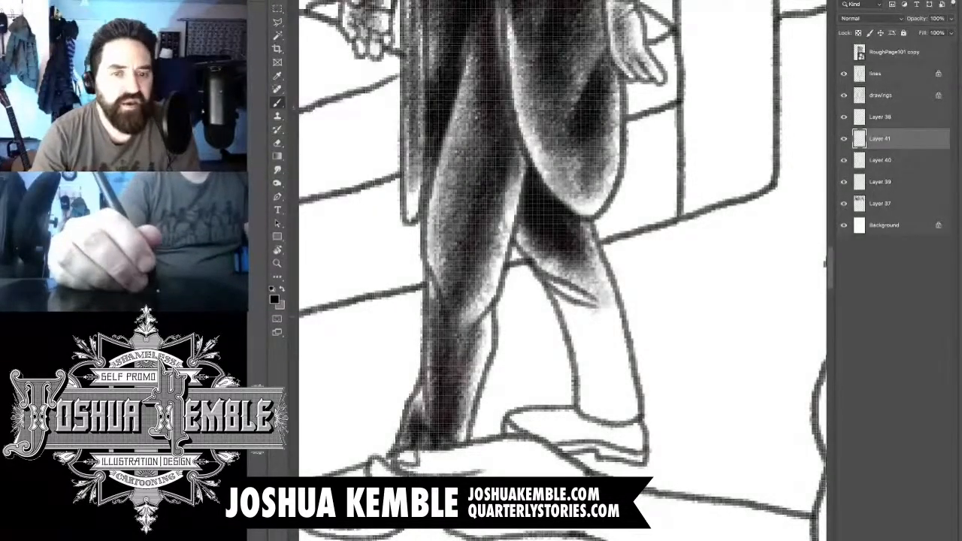
pyautogui.moveTo(562, 283)
pyautogui.mouseDown()
pyautogui.moveTo(601, 305)
pyautogui.moveTo(622, 398)
pyautogui.mouseUp()
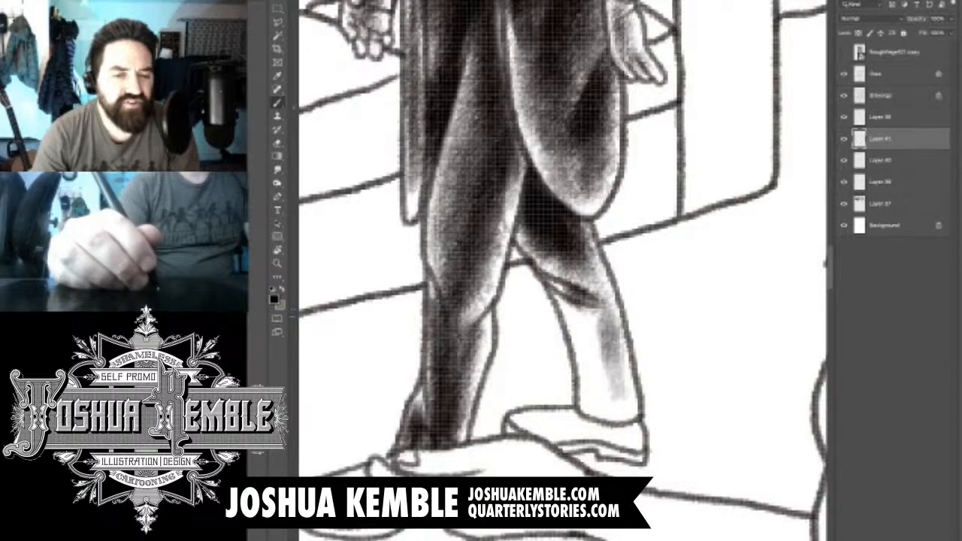
pyautogui.moveTo(610, 316); pyautogui.dragTo(631, 413)
pyautogui.moveTo(619, 412)
pyautogui.mouseDown()
pyautogui.moveTo(590, 406)
pyautogui.moveTo(599, 337)
pyautogui.moveTo(577, 312)
pyautogui.moveTo(615, 394)
pyautogui.mouseUp()
pyautogui.moveTo(610, 346); pyautogui.dragTo(606, 407)
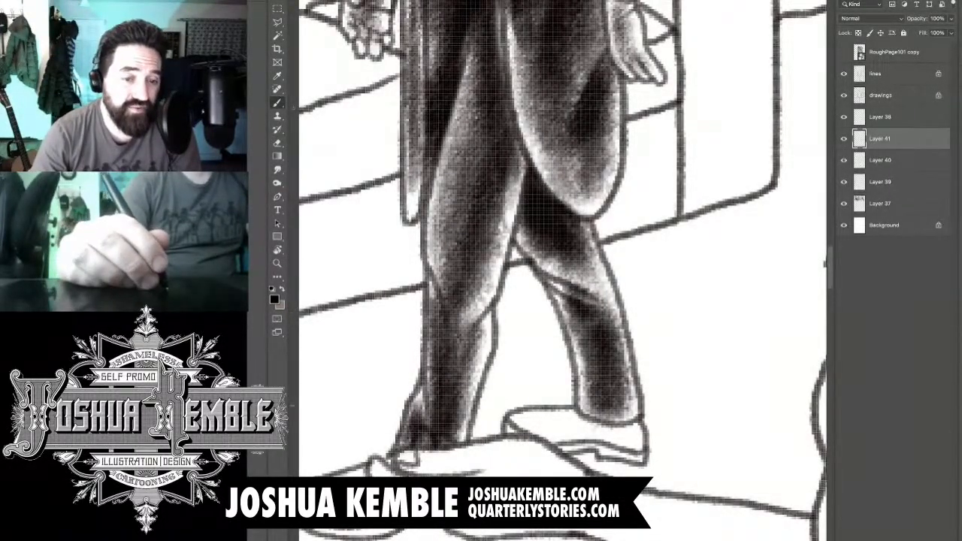
pyautogui.moveTo(619, 362); pyautogui.dragTo(620, 408)
pyautogui.moveTo(593, 285); pyautogui.dragTo(557, 265)
# - Shade the upper of the man's rear shoe from the toe to the heel in dark tone
pyautogui.moveTo(534, 423)
pyautogui.mouseDown()
pyautogui.moveTo(590, 425)
pyautogui.moveTo(604, 443)
pyautogui.moveTo(639, 452)
pyautogui.mouseUp()
pyautogui.moveTo(607, 424)
pyautogui.mouseDown()
pyautogui.moveTo(641, 453)
pyautogui.moveTo(619, 454)
pyautogui.mouseUp()
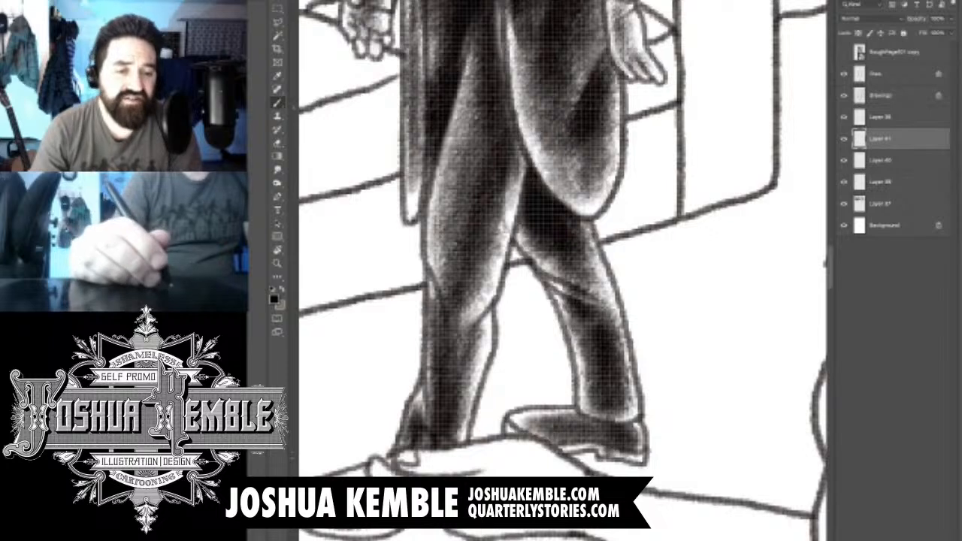
pyautogui.moveTo(559, 445); pyautogui.dragTo(597, 447)
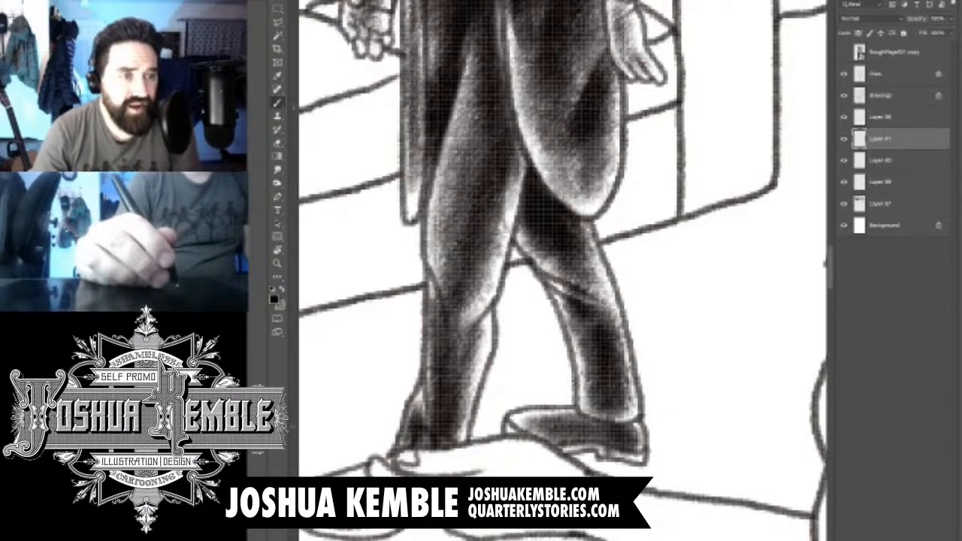
pyautogui.moveTo(549, 345); pyautogui.dragTo(637, 247)
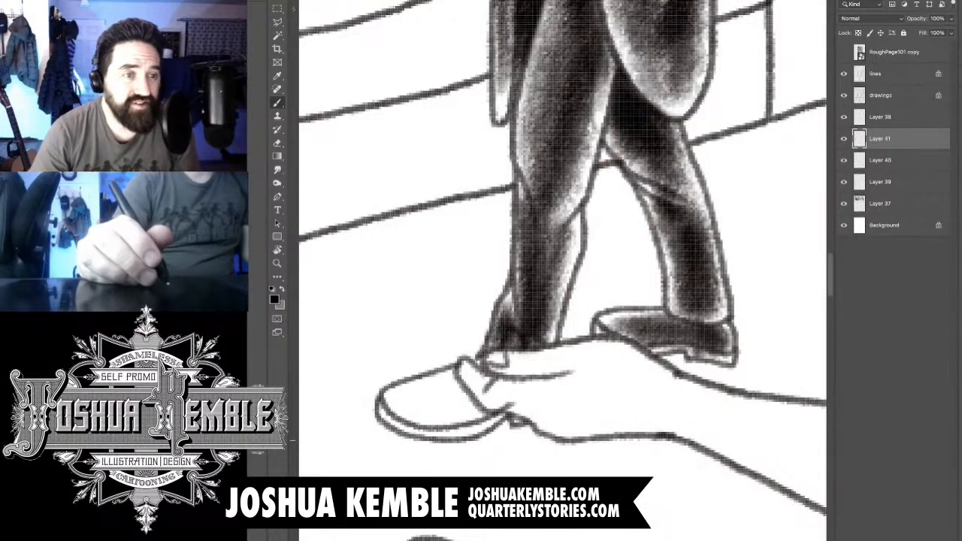
pyautogui.moveTo(390, 410); pyautogui.dragTo(440, 380)
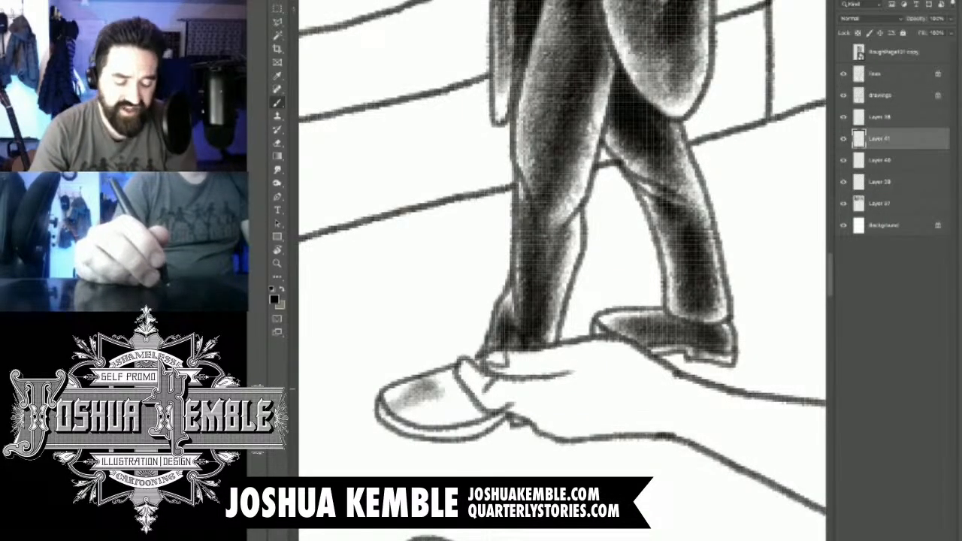
pyautogui.hotkey('ctrl', 'z')
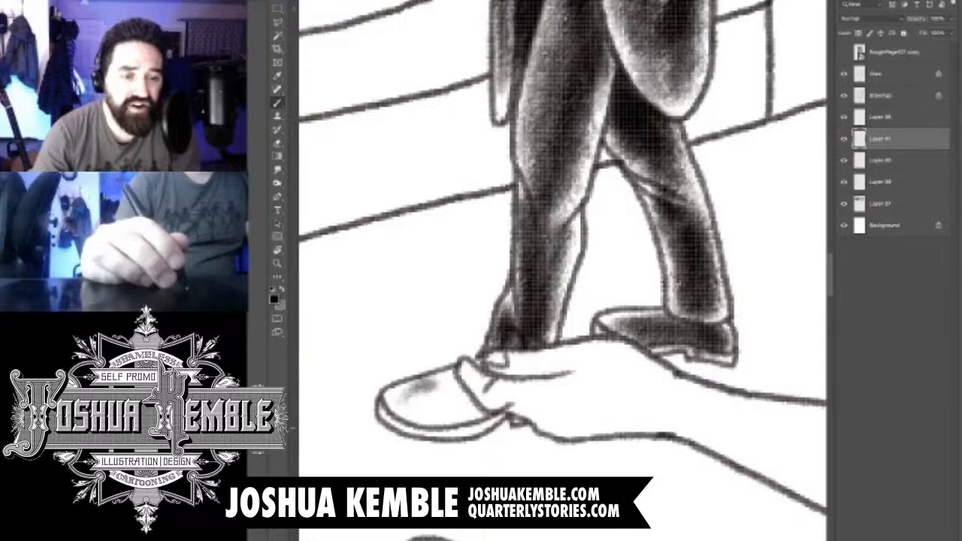
pyautogui.hotkey('ctrl', 'z')
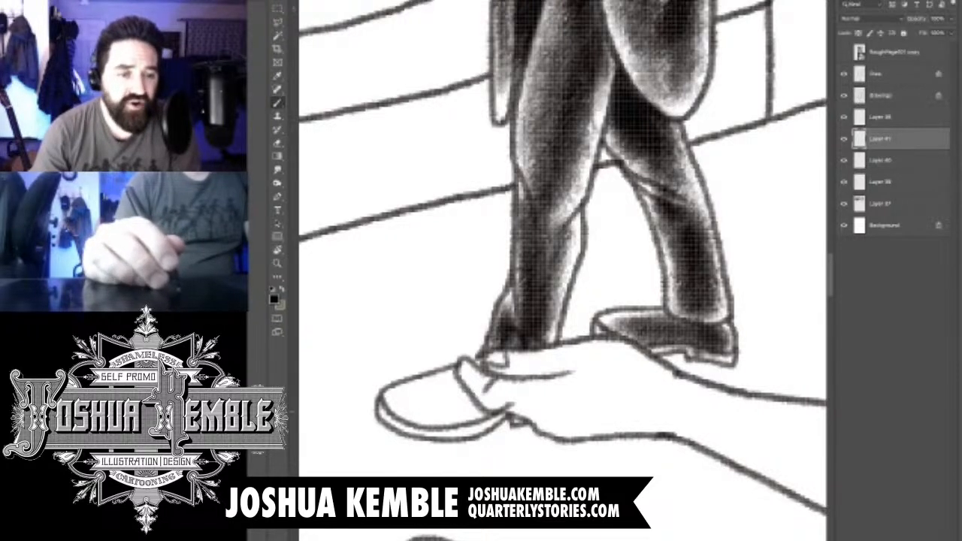
# - Shade the front shoe from the toe cap to the woman's fingers, darkest near the fingers and lighter along the toe's upper edge
pyautogui.moveTo(391, 409); pyautogui.dragTo(443, 383)
pyautogui.moveTo(387, 413); pyautogui.dragTo(458, 382)
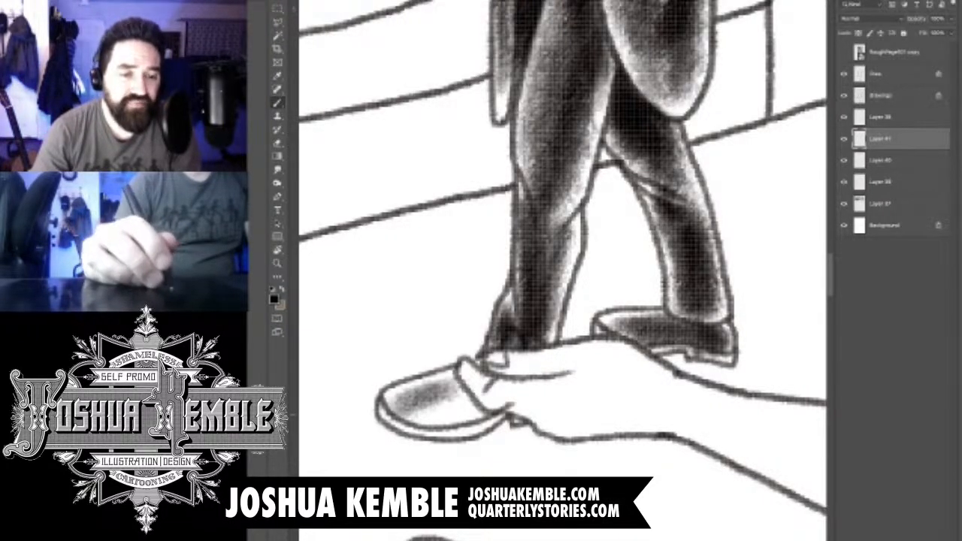
pyautogui.moveTo(411, 408)
pyautogui.mouseDown()
pyautogui.moveTo(481, 376)
pyautogui.moveTo(496, 398)
pyautogui.mouseUp()
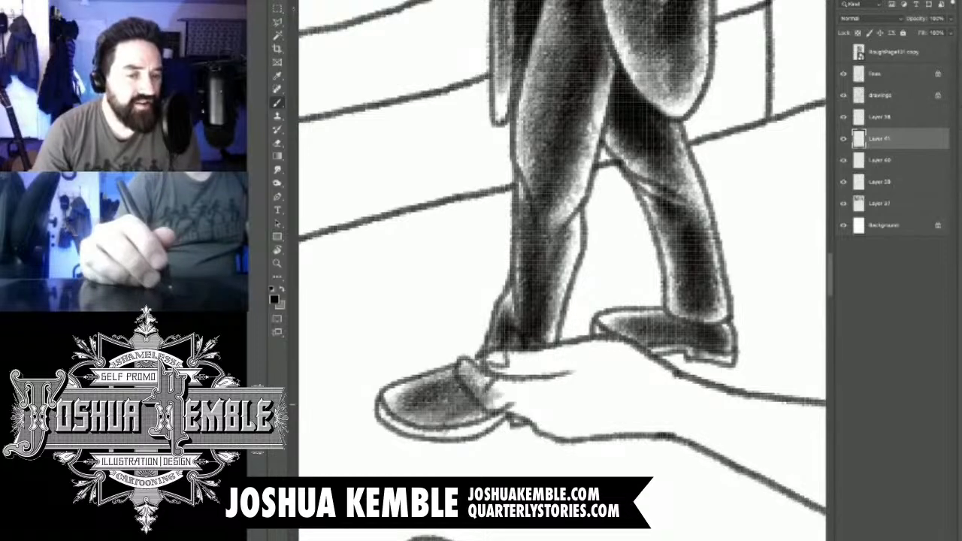
pyautogui.moveTo(398, 420); pyautogui.dragTo(485, 389)
pyautogui.moveTo(442, 436)
pyautogui.mouseDown()
pyautogui.moveTo(505, 398)
pyautogui.moveTo(500, 380)
pyautogui.mouseUp()
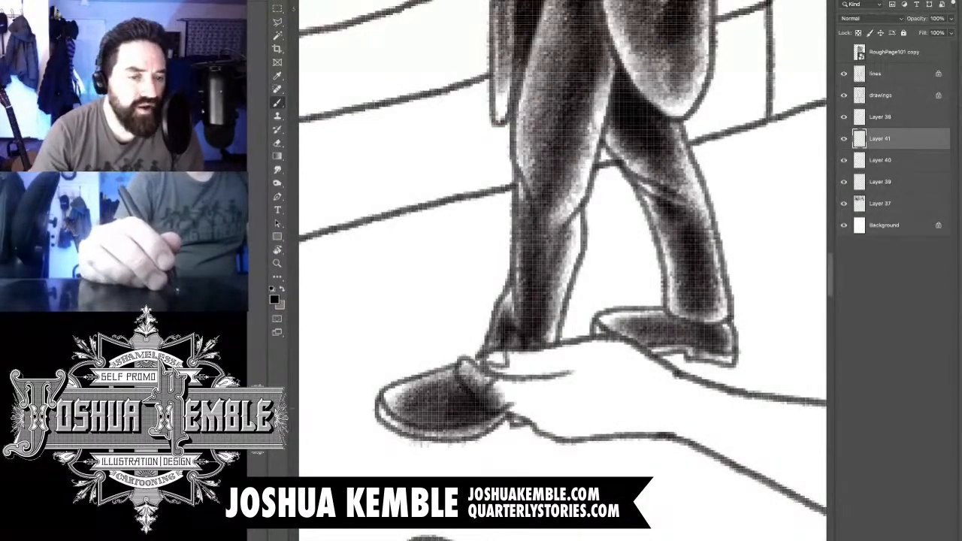
pyautogui.moveTo(447, 406); pyautogui.dragTo(502, 376)
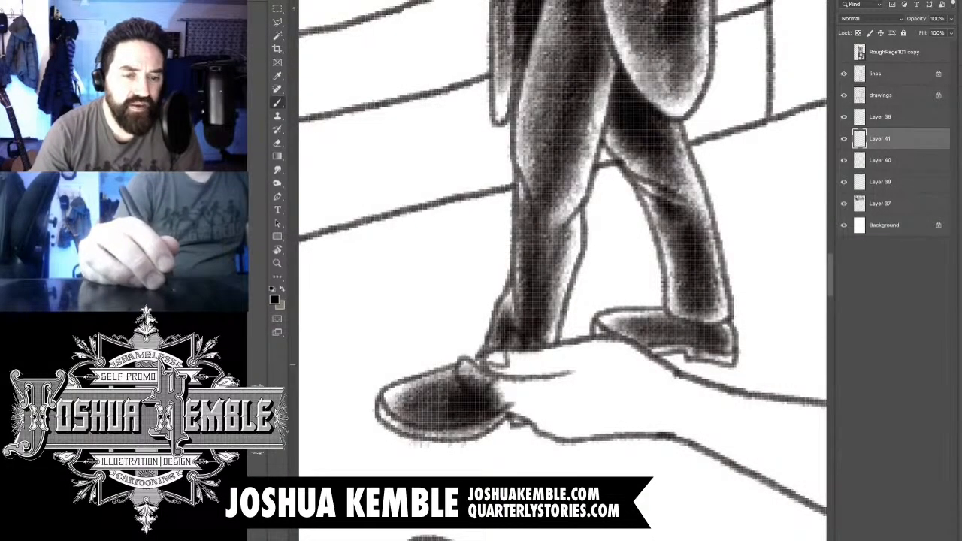
# - Erase the front shoe's tone from the woman's fingers and shade the underside of the rear shoe
pyautogui.press('e')
pyautogui.moveTo(462, 364)
pyautogui.mouseDown()
pyautogui.moveTo(505, 406)
pyautogui.moveTo(422, 430)
pyautogui.moveTo(398, 425)
pyautogui.moveTo(441, 437)
pyautogui.moveTo(526, 416)
pyautogui.mouseUp()
pyautogui.press('b')
pyautogui.moveTo(657, 349); pyautogui.dragTo(687, 353)
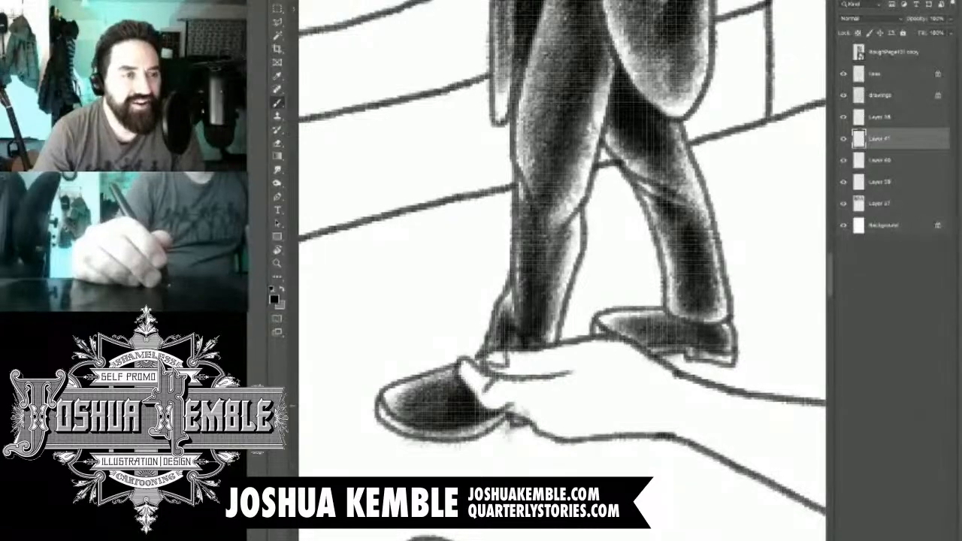
pyautogui.press('e')
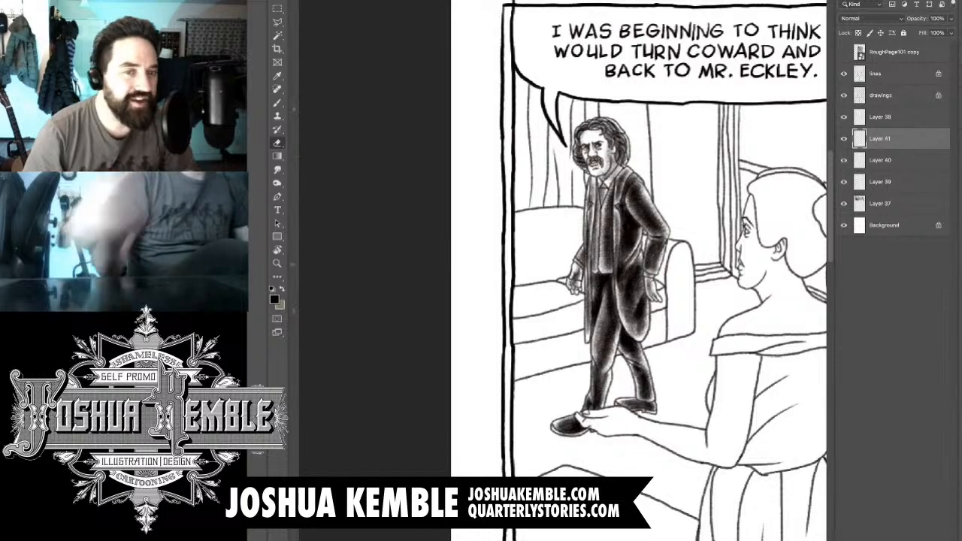
# - Add a new layer directly above Layer 38 and ready the brush for painting on it
pyautogui.click(880, 117)
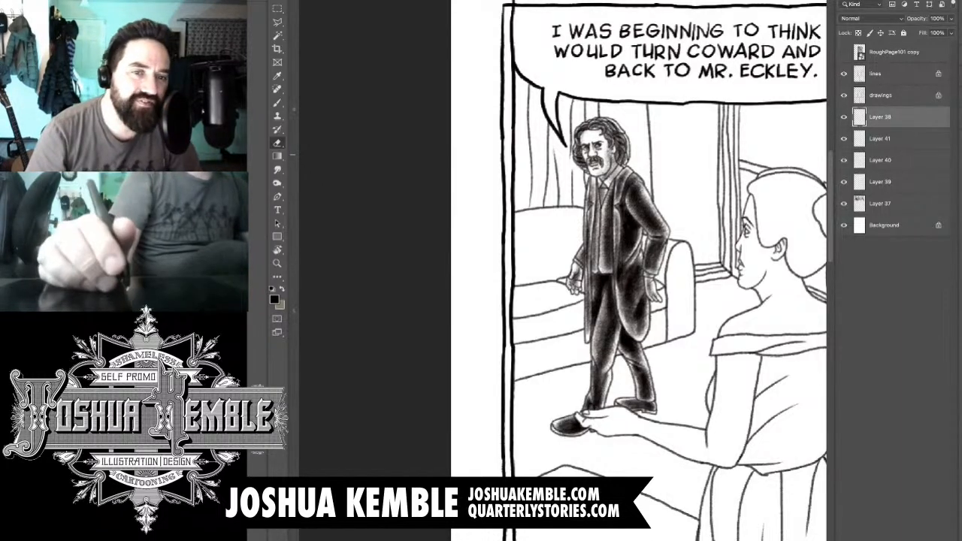
pyautogui.hotkey('ctrl', 'alt', 'shift', 'n')
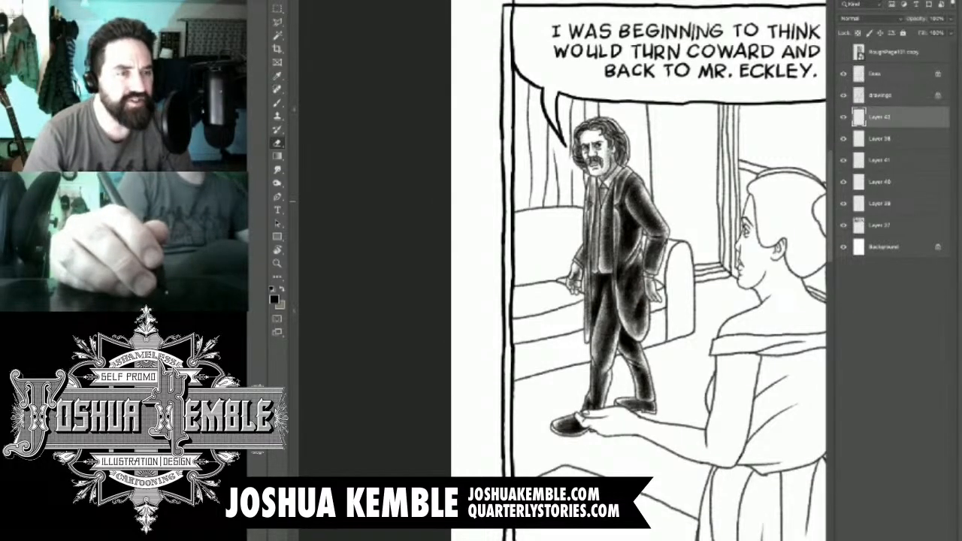
pyautogui.hotkey('ctrl', '+')
pyautogui.hotkey('ctrl', '+')
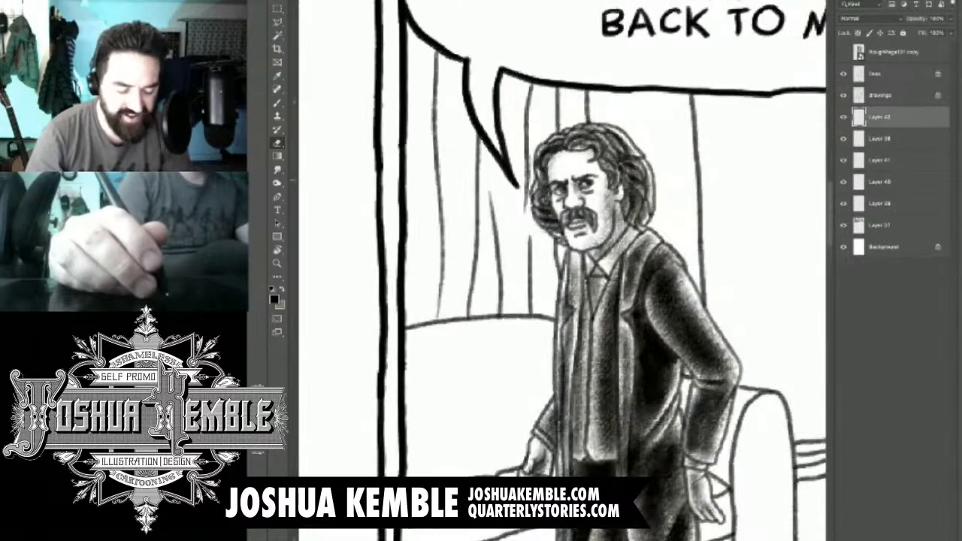
pyautogui.press('b')
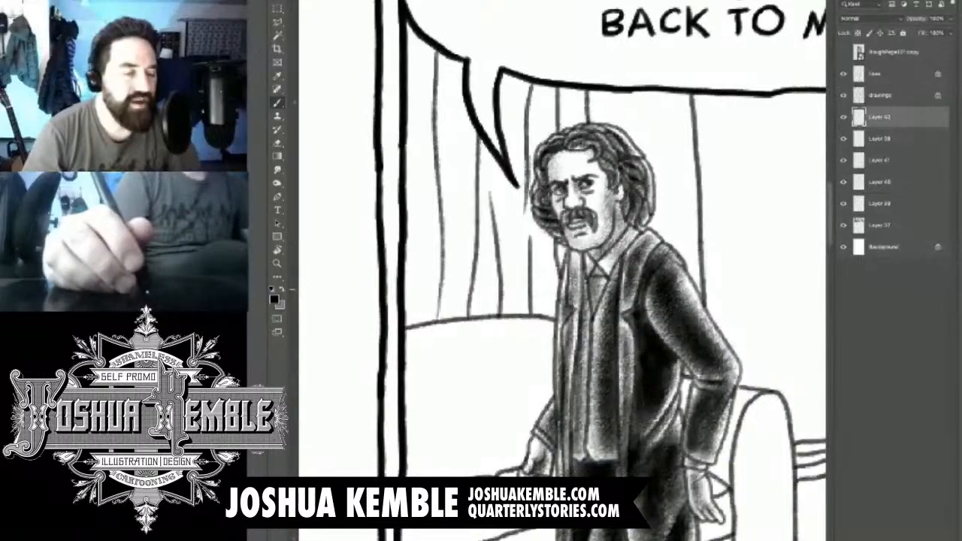
# - Shade the upper half of the sofa's backrest behind the man with a mid-grey textured tone, lighter along its upper edge
pyautogui.moveTo(562, 290); pyautogui.dragTo(571, 270)
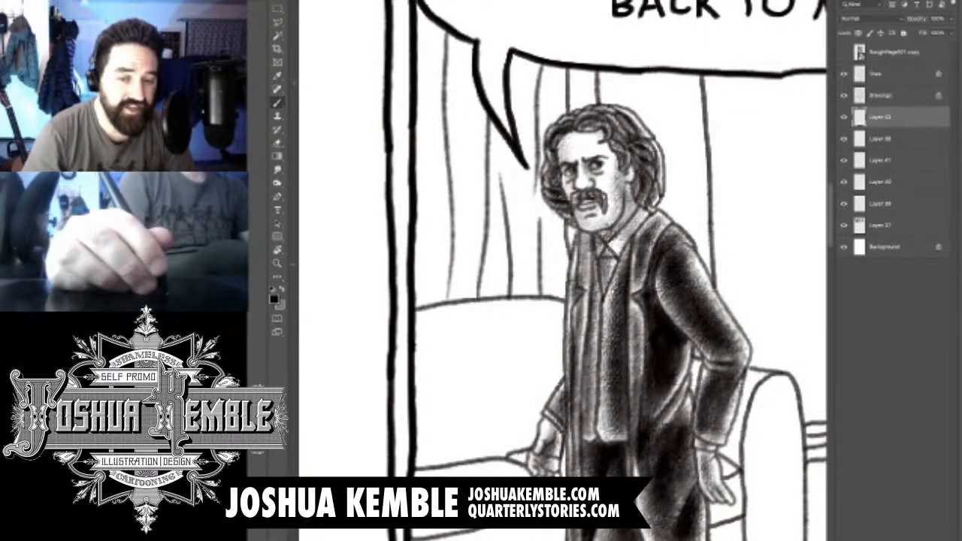
pyautogui.hotkey('ctrl', '-')
pyautogui.hotkey('ctrl', '-')
pyautogui.moveTo(651, 357); pyautogui.dragTo(564, 314)
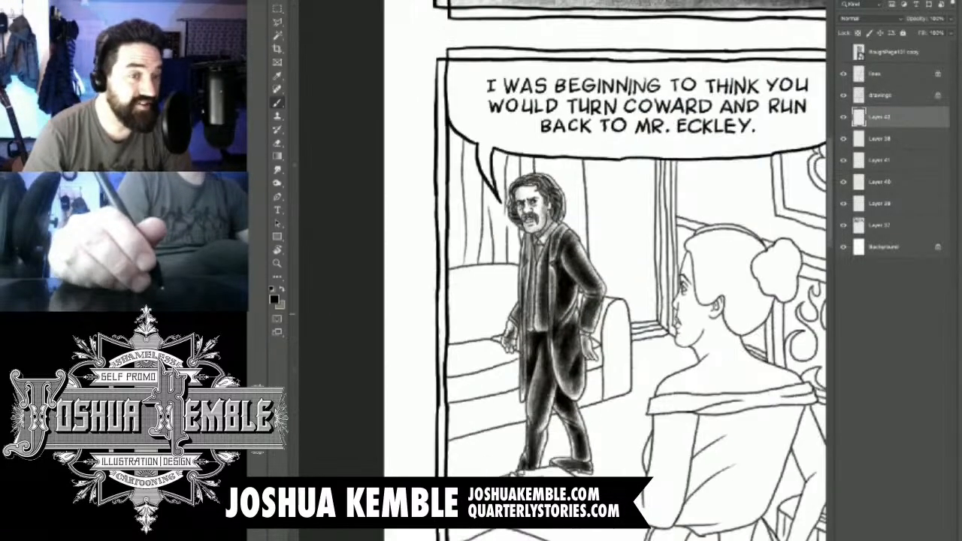
pyautogui.hotkey('ctrl', '+')
pyautogui.hotkey('ctrl', '+')
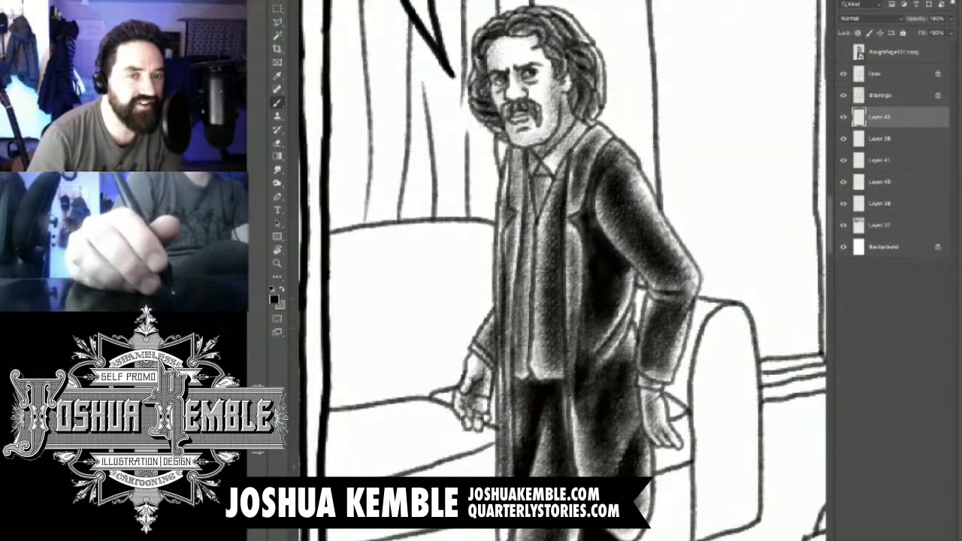
pyautogui.moveTo(564, 314); pyautogui.dragTo(592, 278)
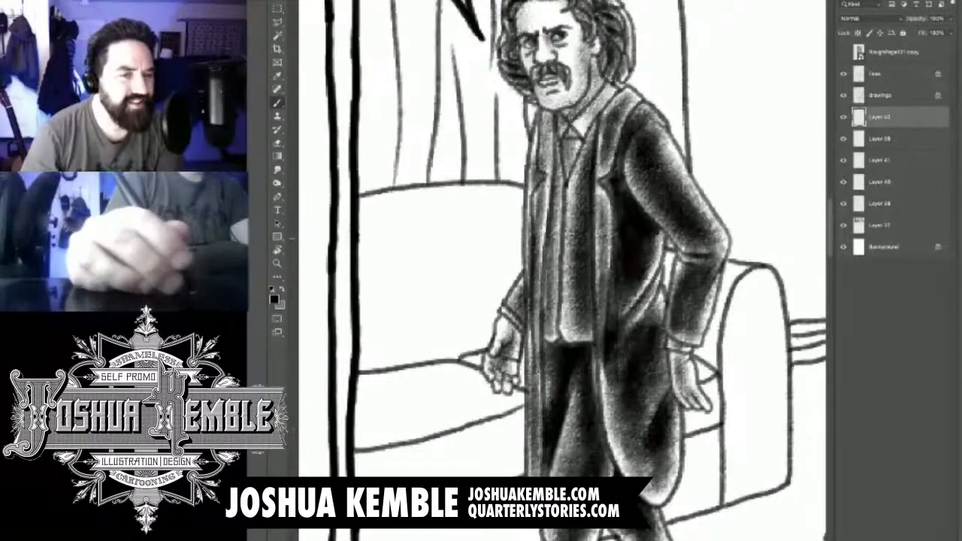
pyautogui.moveTo(471, 234)
pyautogui.mouseDown()
pyautogui.moveTo(529, 214)
pyautogui.moveTo(370, 225)
pyautogui.mouseUp()
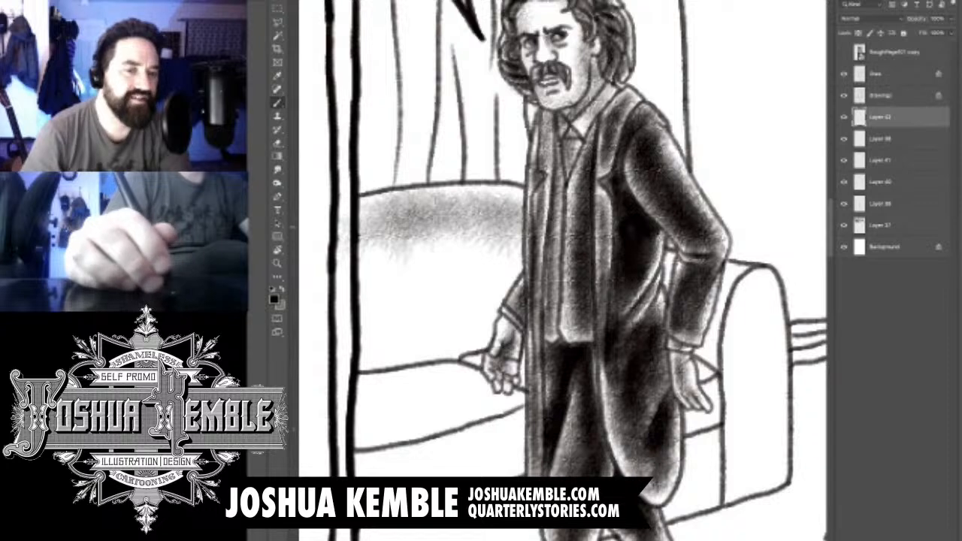
pyautogui.moveTo(496, 248); pyautogui.dragTo(353, 255)
pyautogui.moveTo(518, 248); pyautogui.dragTo(383, 308)
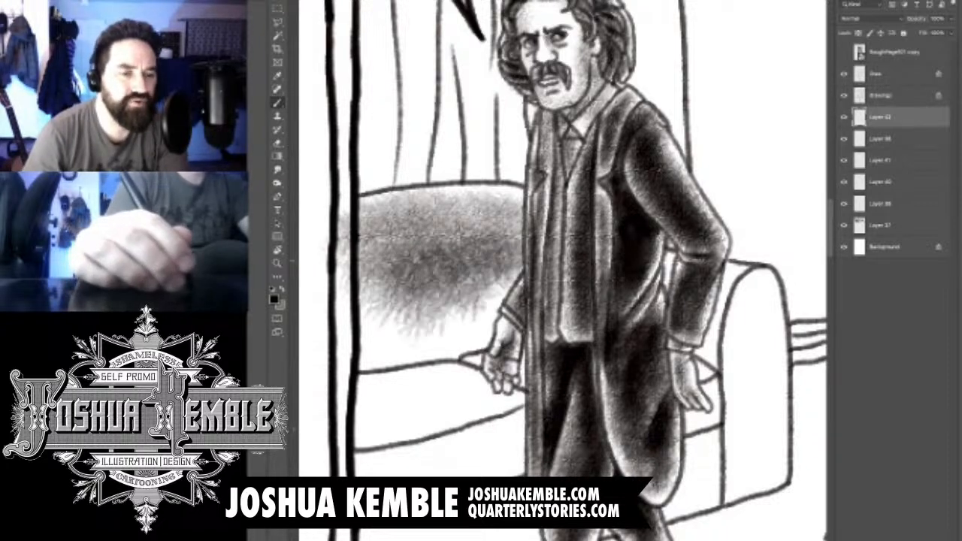
# - Shade the backrest's lower half down to the seat cushion, building the darkest tone along the seam and behind the man's hand
pyautogui.moveTo(517, 284)
pyautogui.mouseDown()
pyautogui.moveTo(450, 328)
pyautogui.moveTo(430, 362)
pyautogui.mouseUp()
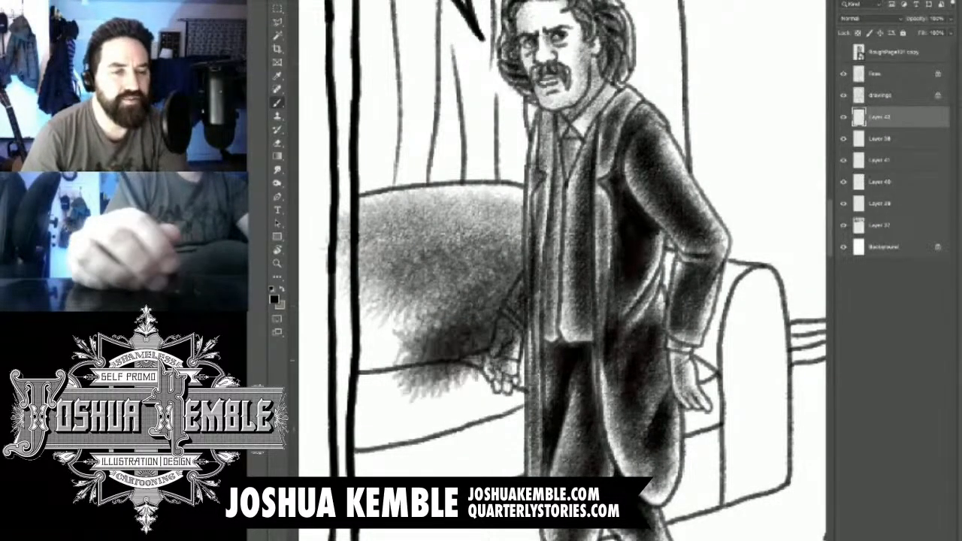
pyautogui.moveTo(455, 301); pyautogui.dragTo(342, 395)
pyautogui.moveTo(455, 278); pyautogui.dragTo(342, 372)
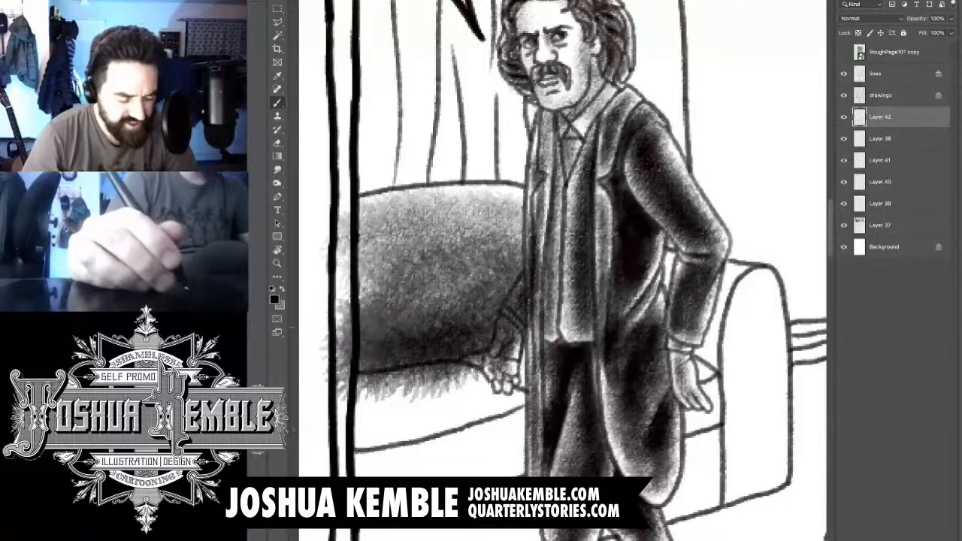
pyautogui.moveTo(403, 279); pyautogui.dragTo(344, 335)
pyautogui.moveTo(508, 315); pyautogui.dragTo(360, 355)
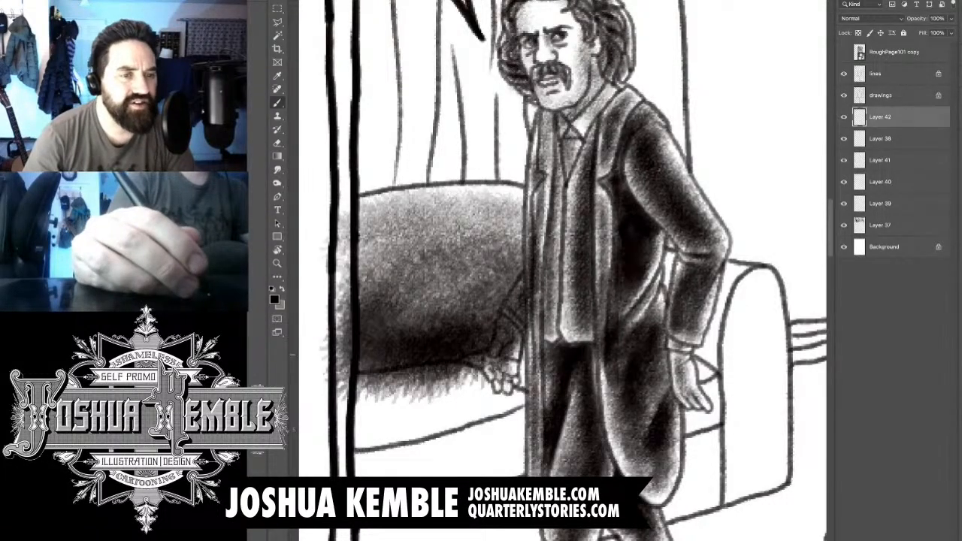
pyautogui.moveTo(512, 347); pyautogui.dragTo(485, 356)
# - Erase the sofa tone that spills over the panel border, the seat cushion, and the man's hand, sleeve and coat edge
pyautogui.press('e')
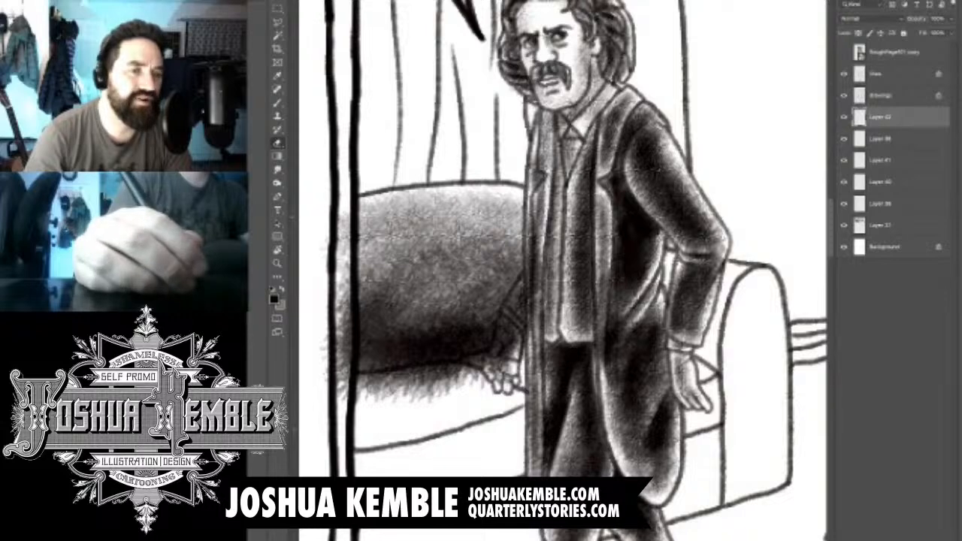
pyautogui.moveTo(344, 212); pyautogui.dragTo(344, 317)
pyautogui.moveTo(344, 271); pyautogui.dragTo(344, 359)
pyautogui.moveTo(344, 322)
pyautogui.mouseDown()
pyautogui.moveTo(344, 402)
pyautogui.moveTo(485, 368)
pyautogui.mouseUp()
pyautogui.moveTo(410, 376)
pyautogui.mouseDown()
pyautogui.moveTo(462, 398)
pyautogui.moveTo(368, 397)
pyautogui.mouseUp()
pyautogui.moveTo(442, 365)
pyautogui.mouseDown()
pyautogui.moveTo(493, 356)
pyautogui.moveTo(514, 308)
pyautogui.moveTo(501, 328)
pyautogui.mouseUp()
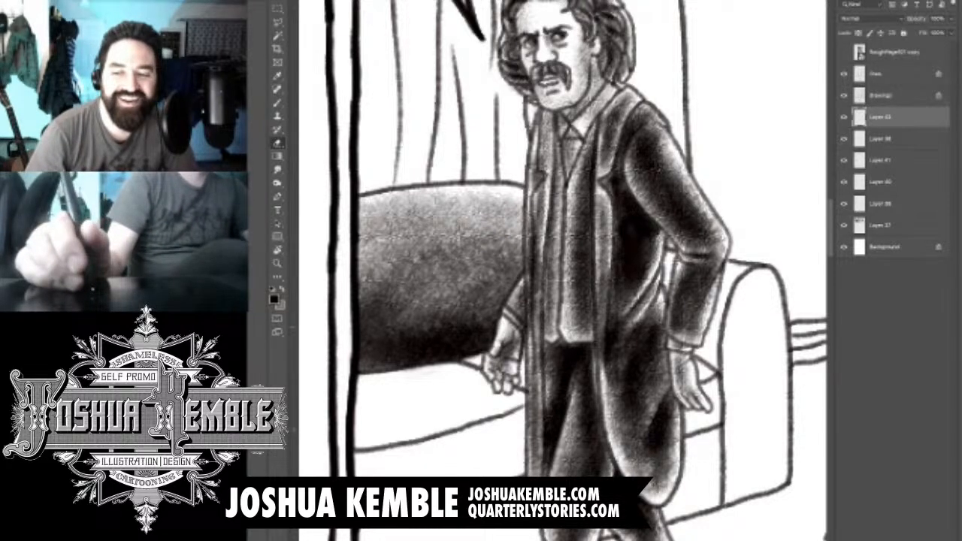
pyautogui.moveTo(530, 280); pyautogui.dragTo(524, 335)
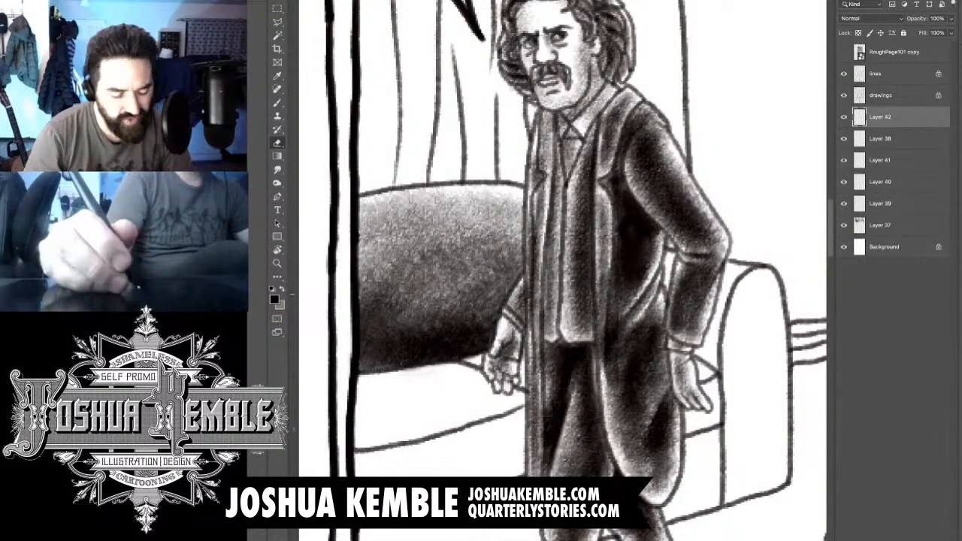
# - Shade the sofa section between the man's bent sleeve and the armrest, and the gap behind his elbow, with a dark textured tone
pyautogui.scroll(-5, 666, 251)
pyautogui.scroll(5, 699, 265)
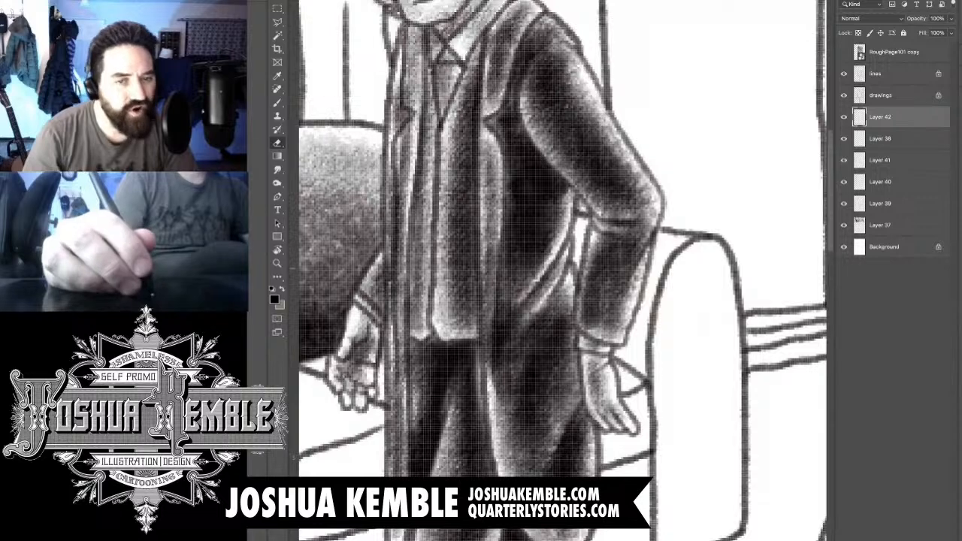
pyautogui.scroll(-1, 699, 265)
pyautogui.press('b')
pyautogui.moveTo(591, 230); pyautogui.dragTo(572, 279)
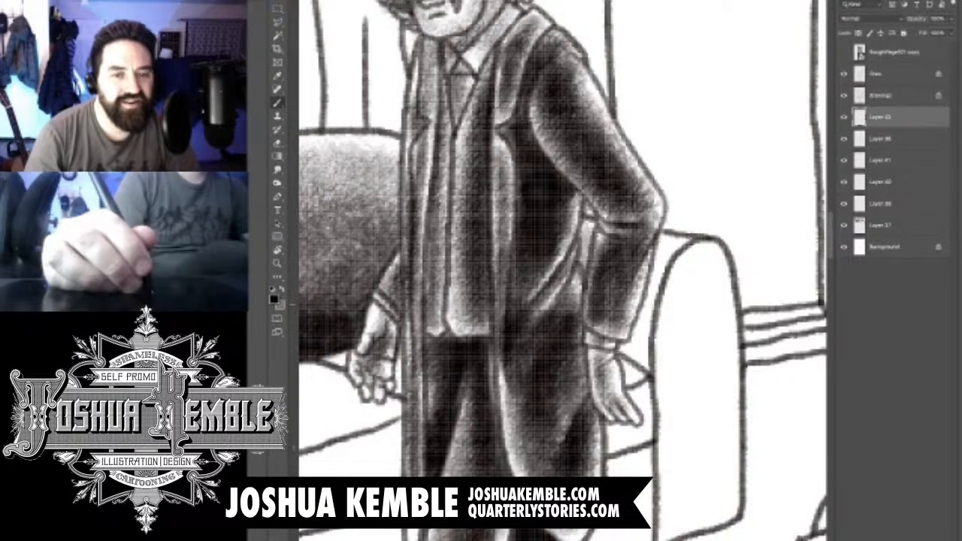
pyautogui.moveTo(673, 263)
pyautogui.mouseDown()
pyautogui.moveTo(660, 368)
pyautogui.moveTo(640, 384)
pyautogui.mouseUp()
pyautogui.moveTo(667, 282); pyautogui.dragTo(650, 357)
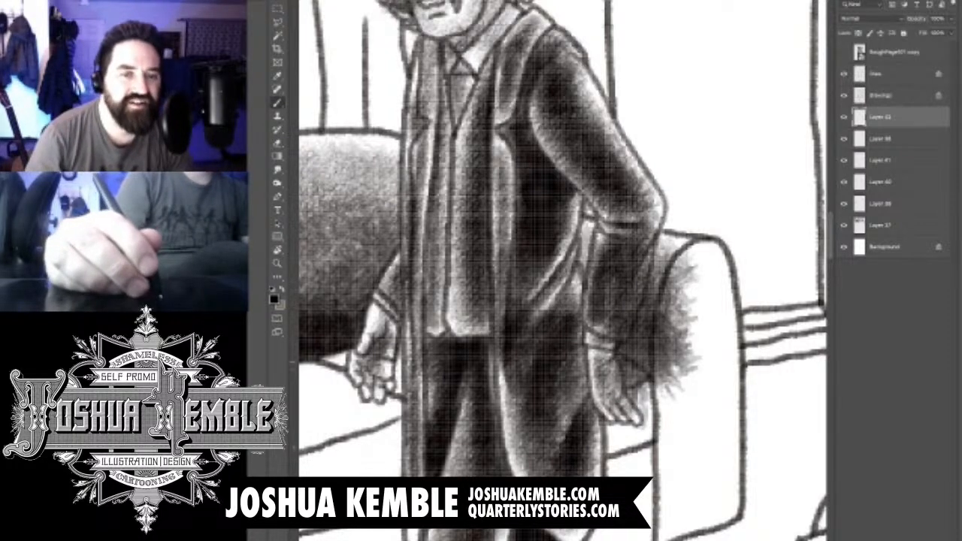
pyautogui.moveTo(586, 261)
pyautogui.mouseDown()
pyautogui.moveTo(591, 302)
pyautogui.moveTo(596, 244)
pyautogui.mouseUp()
# - Erase the sofa tone that spills over the man's sleeve, cuff and hand, and over the front face of the armrest
pyautogui.press('e')
pyautogui.moveTo(599, 330)
pyautogui.mouseDown()
pyautogui.moveTo(639, 263)
pyautogui.moveTo(635, 308)
pyautogui.mouseUp()
pyautogui.moveTo(650, 246)
pyautogui.mouseDown()
pyautogui.moveTo(628, 324)
pyautogui.moveTo(605, 343)
pyautogui.moveTo(622, 400)
pyautogui.mouseUp()
pyautogui.moveTo(619, 359)
pyautogui.mouseDown()
pyautogui.moveTo(643, 394)
pyautogui.moveTo(683, 263)
pyautogui.mouseUp()
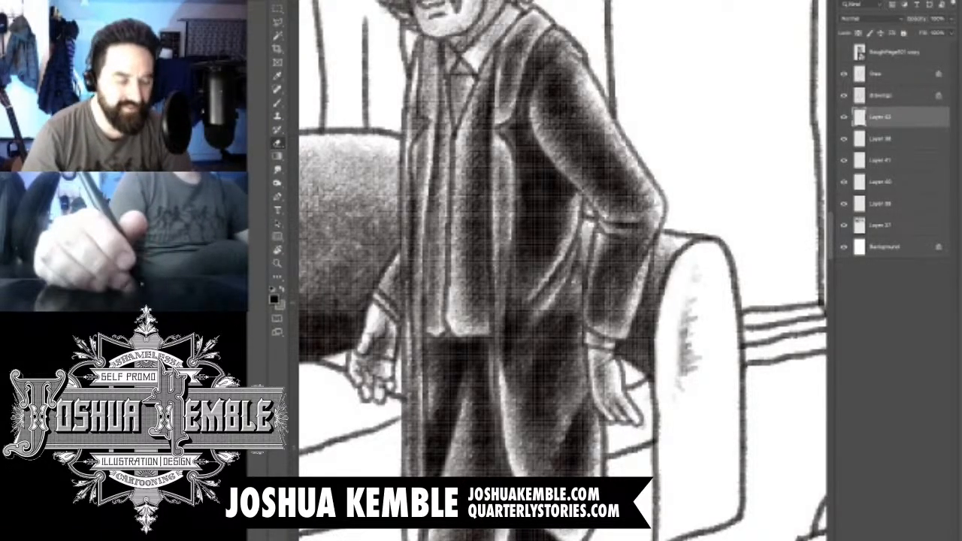
pyautogui.moveTo(685, 391); pyautogui.dragTo(696, 277)
pyautogui.moveTo(699, 357); pyautogui.dragTo(692, 370)
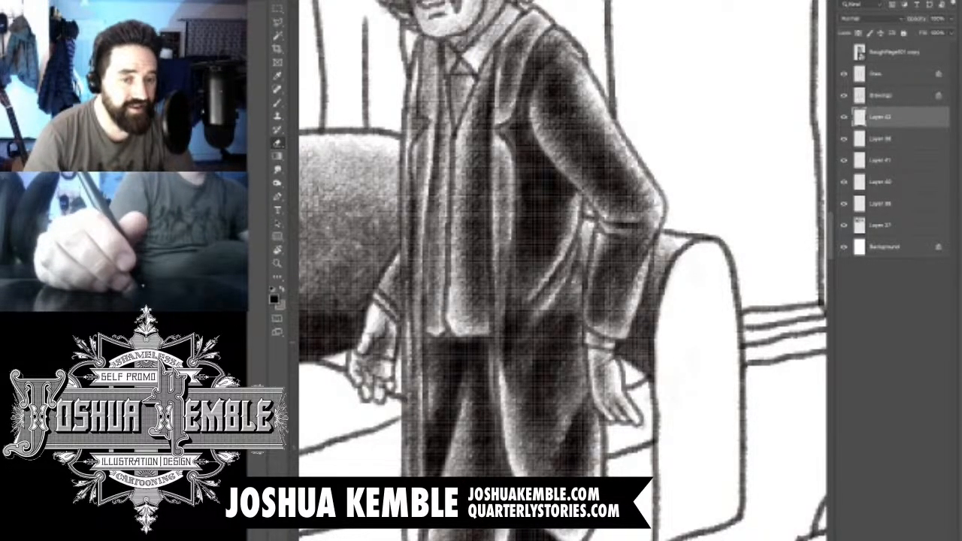
# - Add a new layer directly above Layer 42 and ready the brush for painting on it
pyautogui.scroll(-5, 701, 324)
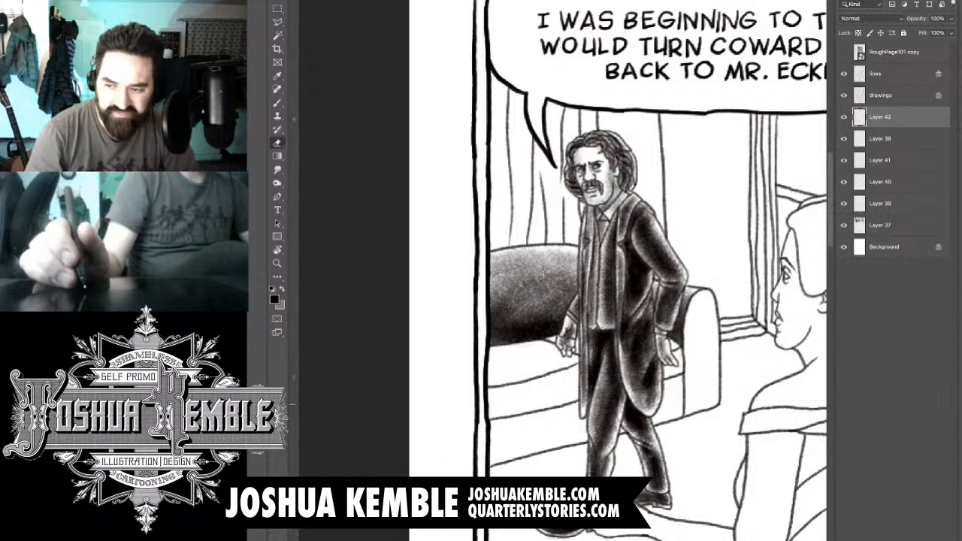
pyautogui.press('alt+shift+super+n')
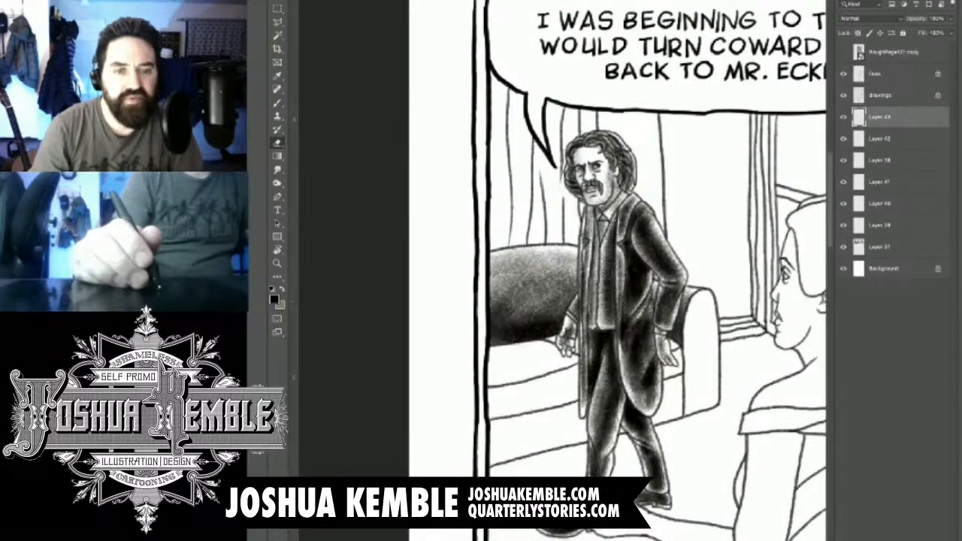
pyautogui.hotkey('ctrl', '+')
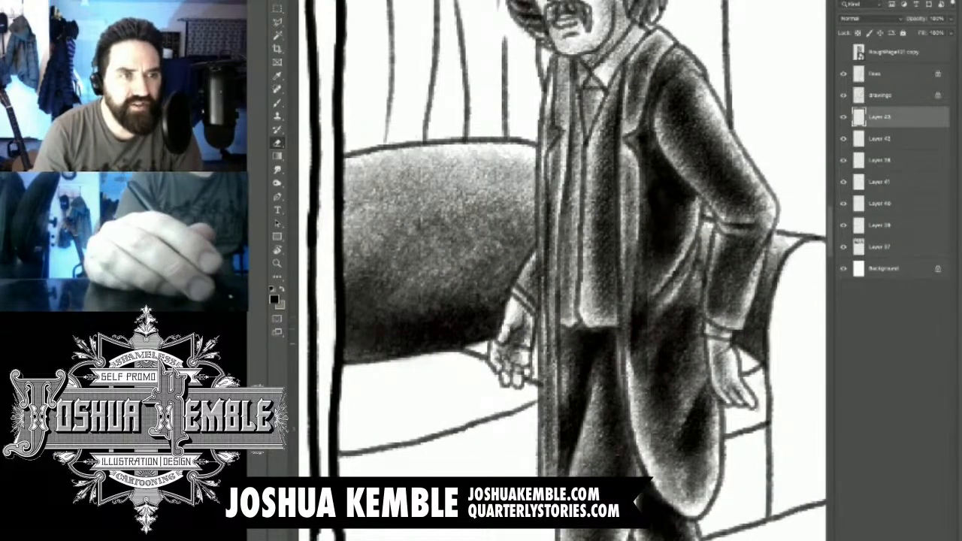
pyautogui.press('b')
pyautogui.press('e')
pyautogui.press('b')
pyautogui.press('e')
pyautogui.press('b')
pyautogui.press('e')
pyautogui.press('b')
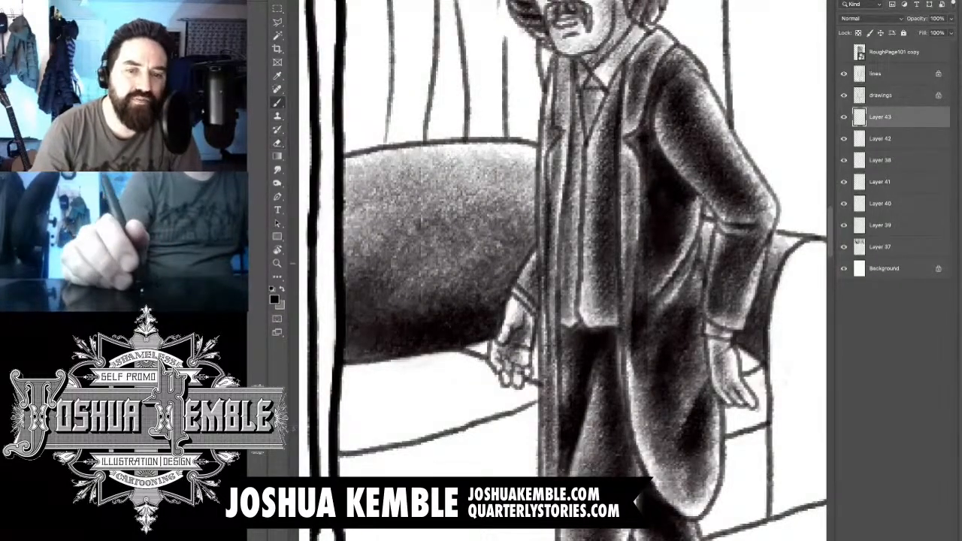
# - Paint dark textured shadows on the seat cushion around both of the man's hands
pyautogui.moveTo(478, 362); pyautogui.dragTo(508, 406)
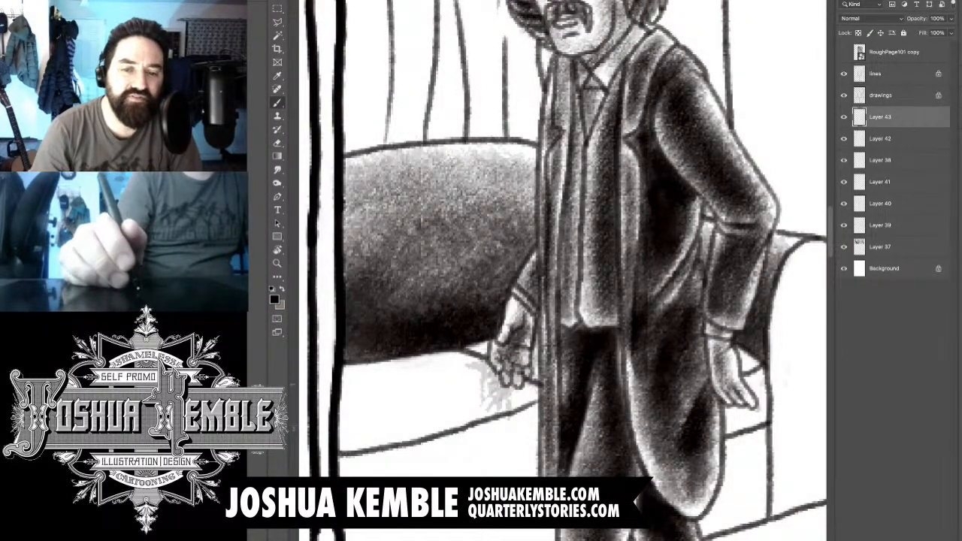
pyautogui.moveTo(488, 364)
pyautogui.mouseDown()
pyautogui.moveTo(526, 395)
pyautogui.moveTo(511, 410)
pyautogui.mouseUp()
pyautogui.moveTo(718, 345); pyautogui.dragTo(752, 395)
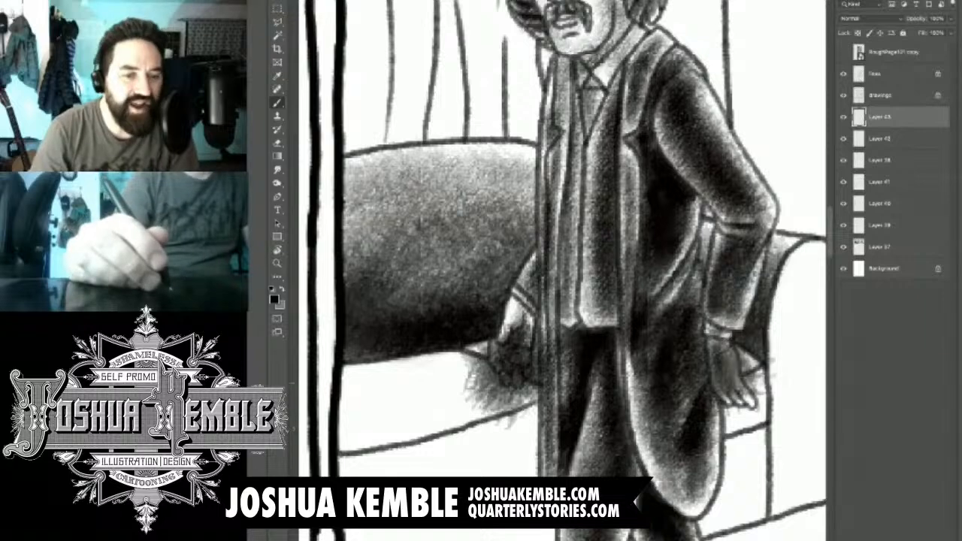
pyautogui.moveTo(706, 346); pyautogui.dragTo(759, 406)
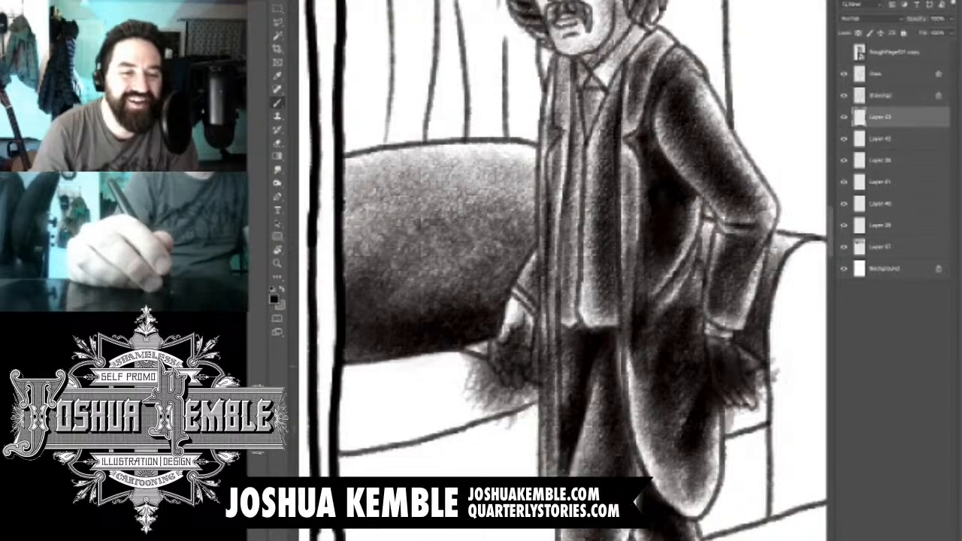
# - Erase the shadow tone over the man's hand nearest the backrest, the surrounding seat cushion and the adjoining coat edge
pyautogui.press('e')
pyautogui.moveTo(493, 339); pyautogui.dragTo(530, 376)
pyautogui.moveTo(525, 337); pyautogui.dragTo(529, 353)
pyautogui.moveTo(473, 371)
pyautogui.mouseDown()
pyautogui.moveTo(541, 406)
pyautogui.moveTo(526, 419)
pyautogui.mouseUp()
pyautogui.moveTo(553, 368); pyautogui.dragTo(564, 391)
pyautogui.moveTo(507, 417); pyautogui.dragTo(515, 427)
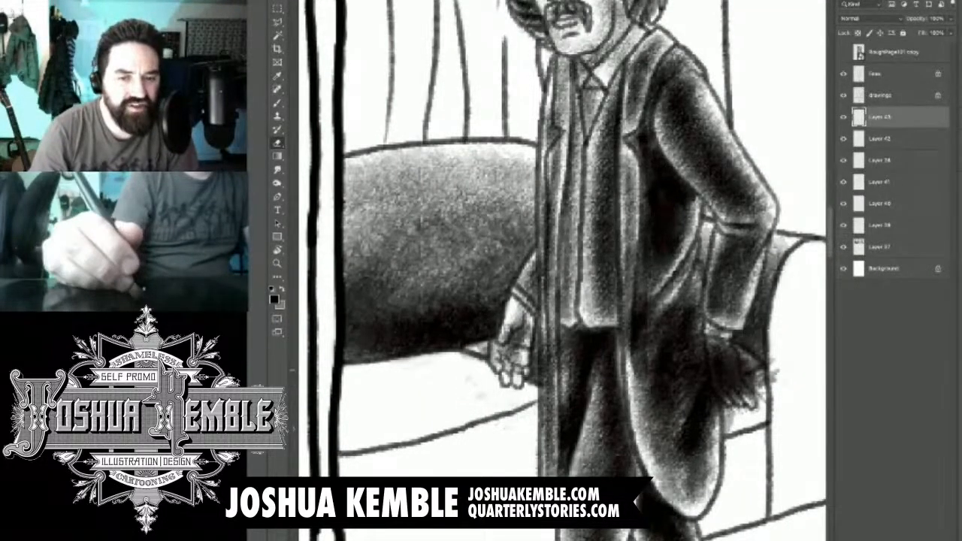
pyautogui.moveTo(550, 338); pyautogui.dragTo(556, 389)
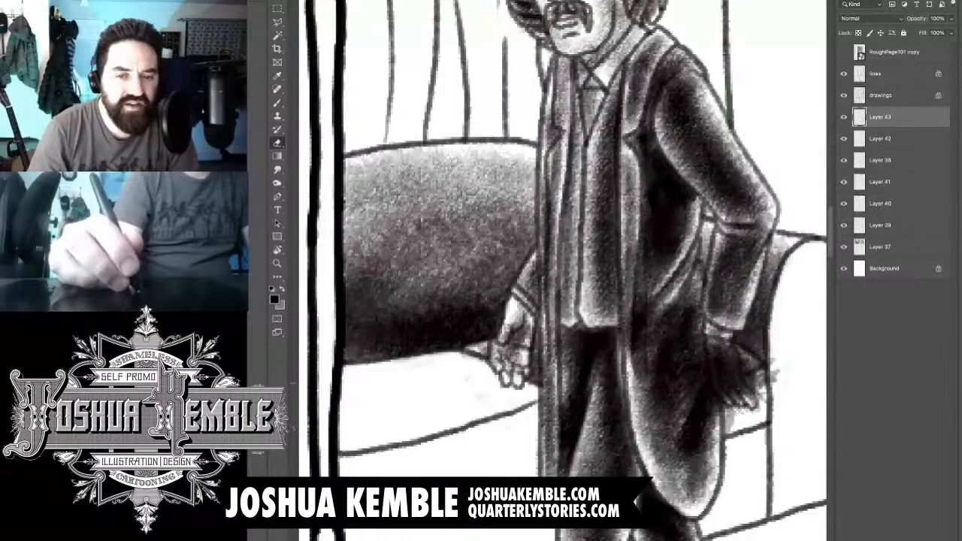
# - Erase the shadow tone over the coat edge, the hand beside the armrest and the armrest, keeping the gap behind the hand dark
pyautogui.moveTo(704, 353); pyautogui.dragTo(699, 382)
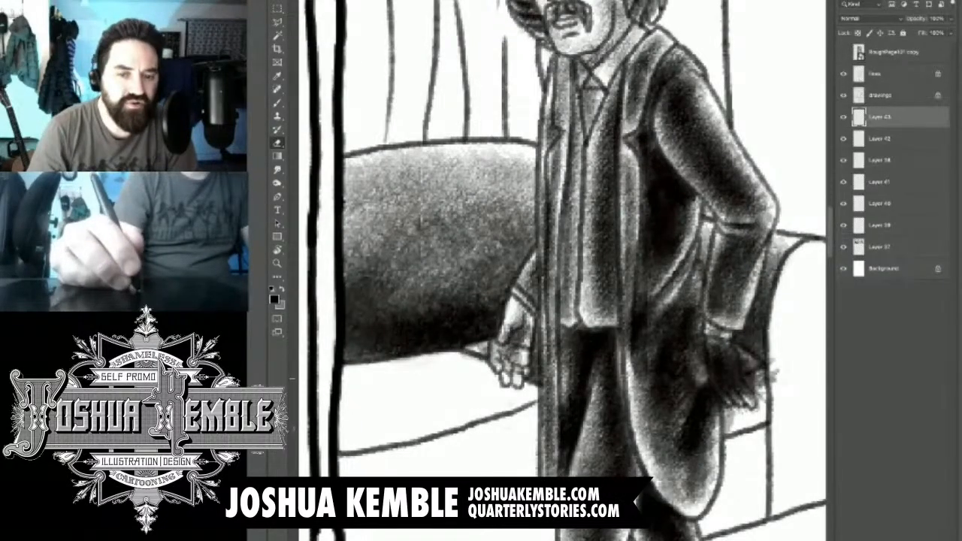
pyautogui.moveTo(695, 331); pyautogui.dragTo(739, 380)
pyautogui.moveTo(724, 346); pyautogui.dragTo(746, 403)
pyautogui.moveTo(700, 379)
pyautogui.mouseDown()
pyautogui.moveTo(736, 408)
pyautogui.moveTo(714, 425)
pyautogui.moveTo(727, 424)
pyautogui.moveTo(776, 372)
pyautogui.moveTo(771, 360)
pyautogui.mouseUp()
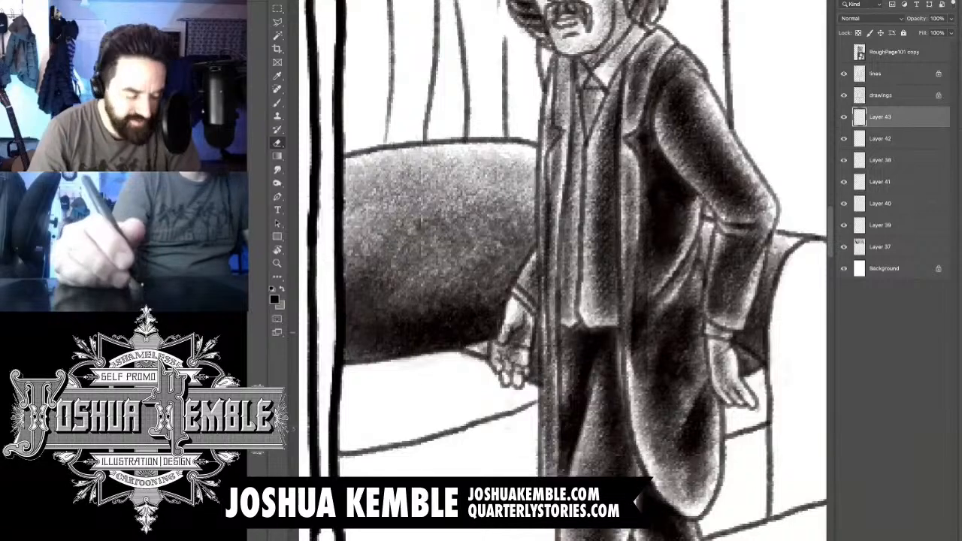
# - Lay a light grey textured base tone over the sofa's seat cushion between the panel border and the man's coat
pyautogui.press('super+minus')
pyautogui.press('super+minus')
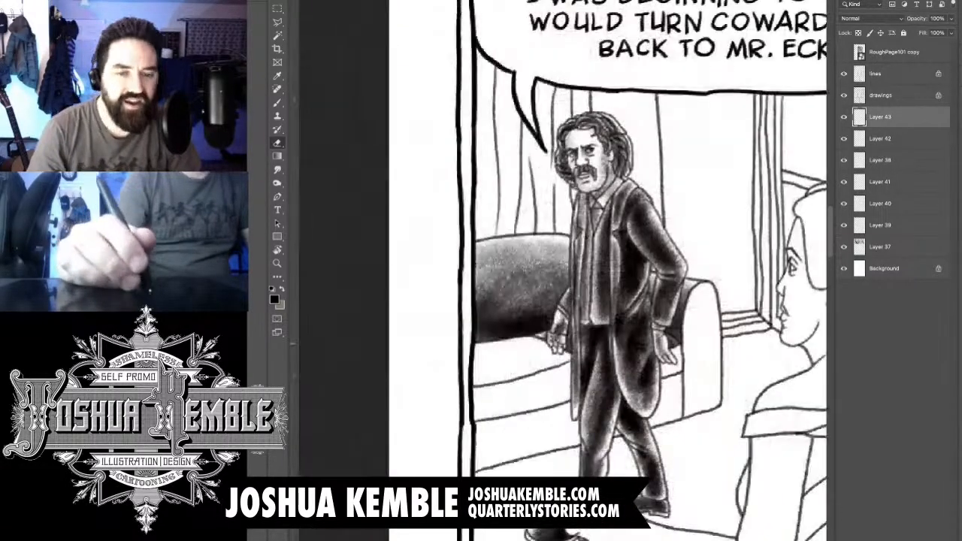
pyautogui.press('super+plus')
pyautogui.moveTo(526, 300); pyautogui.dragTo(609, 263)
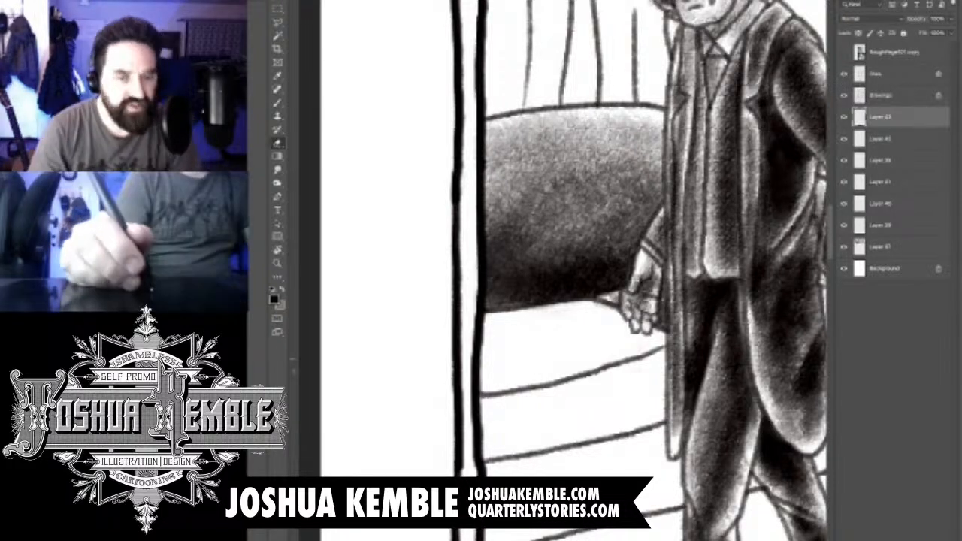
pyautogui.press('b')
pyautogui.press('e')
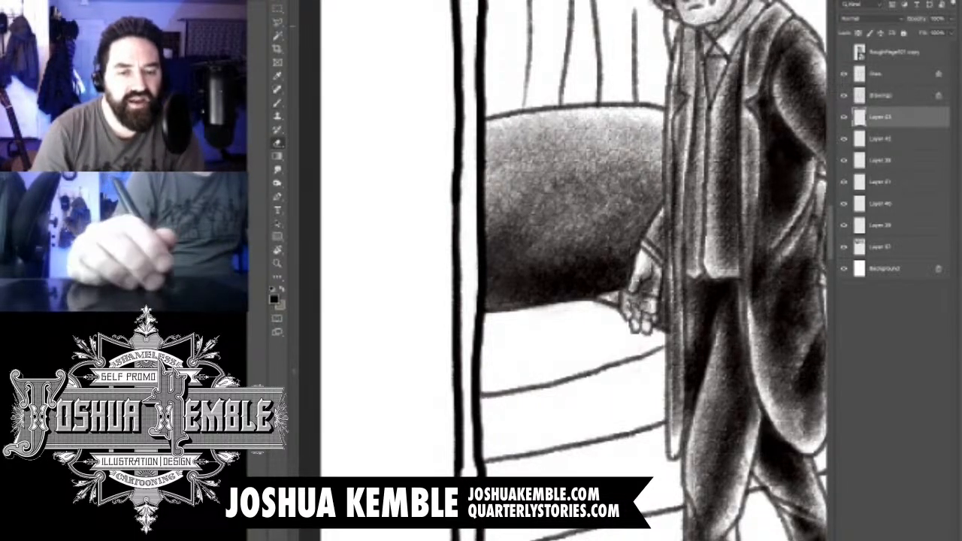
pyautogui.press('b')
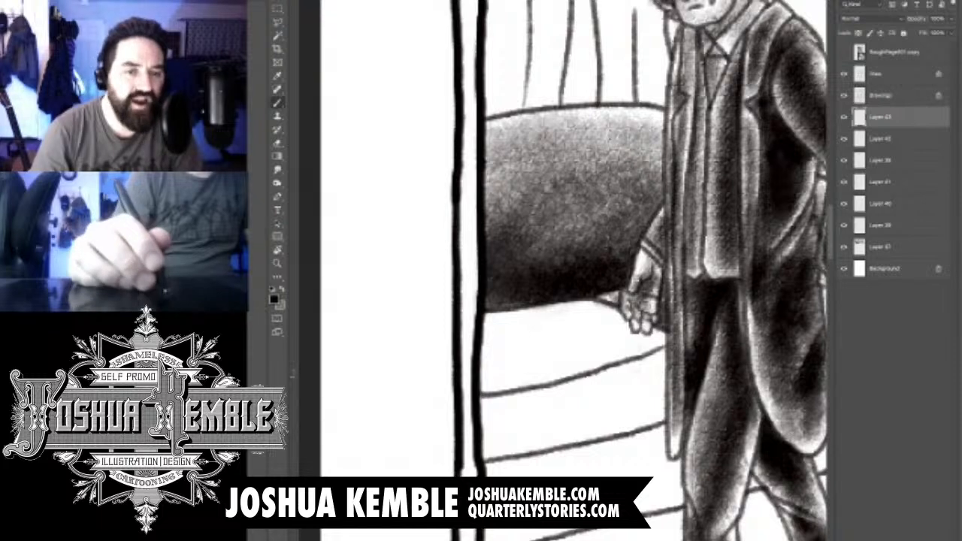
pyautogui.moveTo(497, 379)
pyautogui.mouseDown()
pyautogui.moveTo(652, 347)
pyautogui.moveTo(631, 338)
pyautogui.mouseUp()
pyautogui.moveTo(490, 357); pyautogui.dragTo(605, 324)
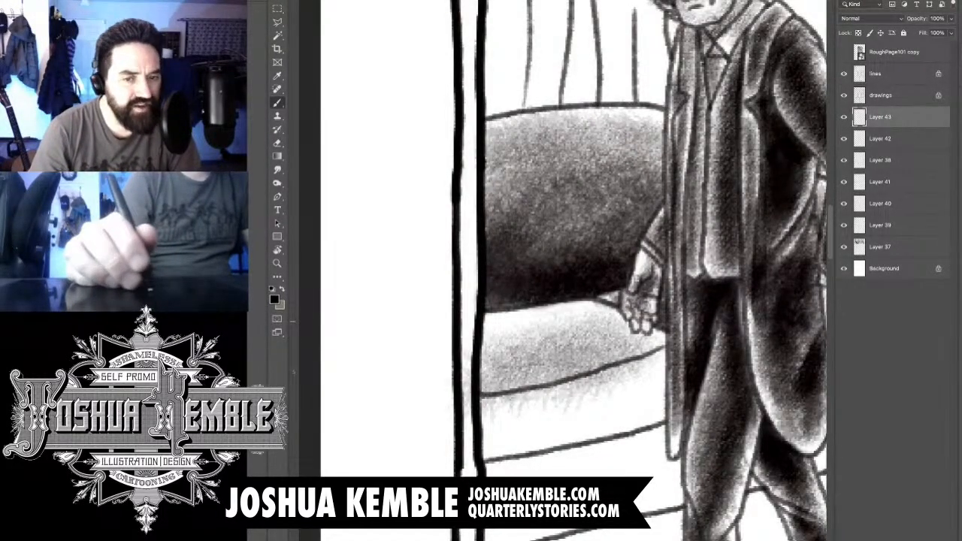
# - Darken the seat cushion toward its front seam and the panel border, keeping its upper edge near the man's hand lighter
pyautogui.moveTo(451, 350); pyautogui.dragTo(602, 323)
pyautogui.moveTo(460, 375); pyautogui.dragTo(614, 335)
pyautogui.moveTo(515, 375); pyautogui.dragTo(624, 349)
pyautogui.moveTo(549, 391); pyautogui.dragTo(661, 330)
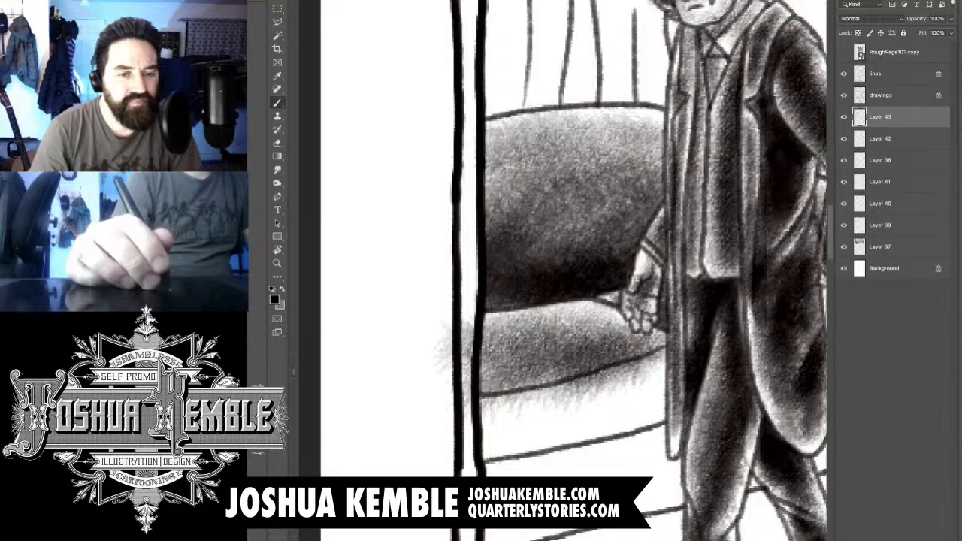
pyautogui.moveTo(526, 398); pyautogui.dragTo(646, 346)
pyautogui.moveTo(484, 417); pyautogui.dragTo(567, 368)
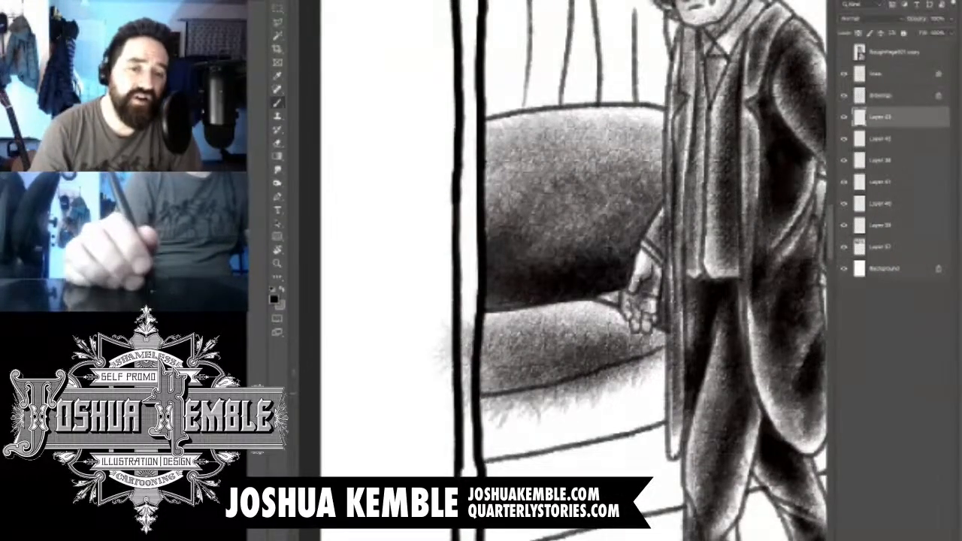
pyautogui.moveTo(464, 421); pyautogui.dragTo(537, 354)
pyautogui.moveTo(552, 395); pyautogui.dragTo(653, 353)
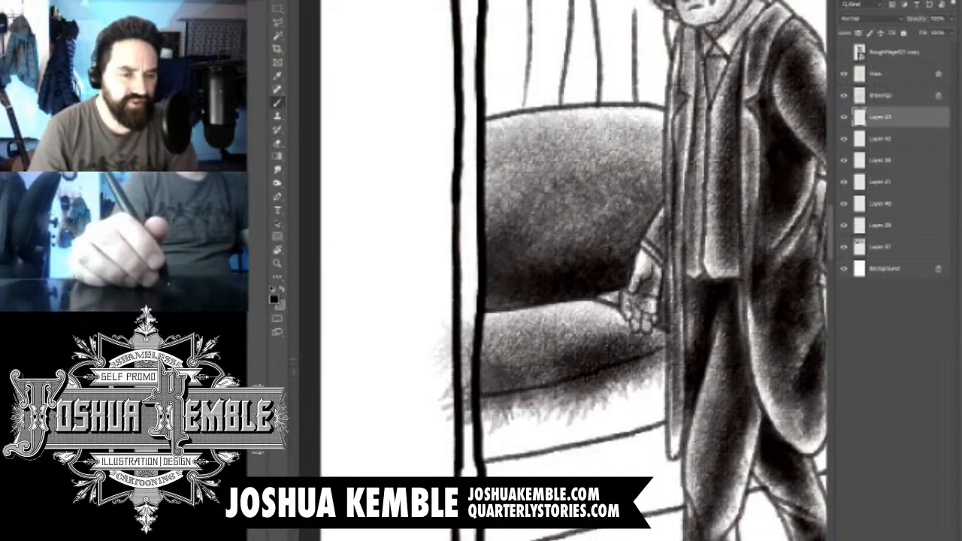
pyautogui.moveTo(496, 398); pyautogui.dragTo(647, 357)
pyautogui.moveTo(466, 406); pyautogui.dragTo(563, 316)
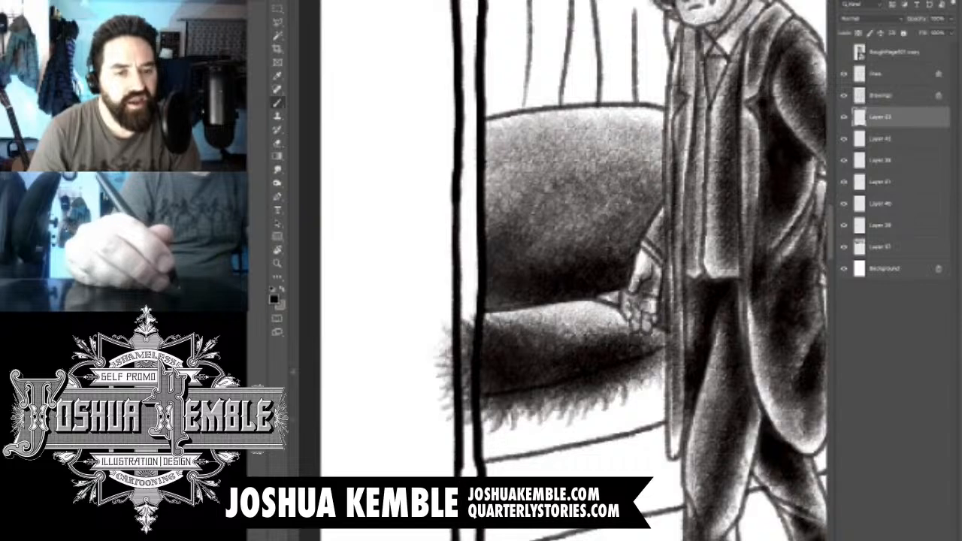
# - Erase the cushion tone that spills over the panel border and onto the sofa front below the seat cushion's seam
pyautogui.press('e')
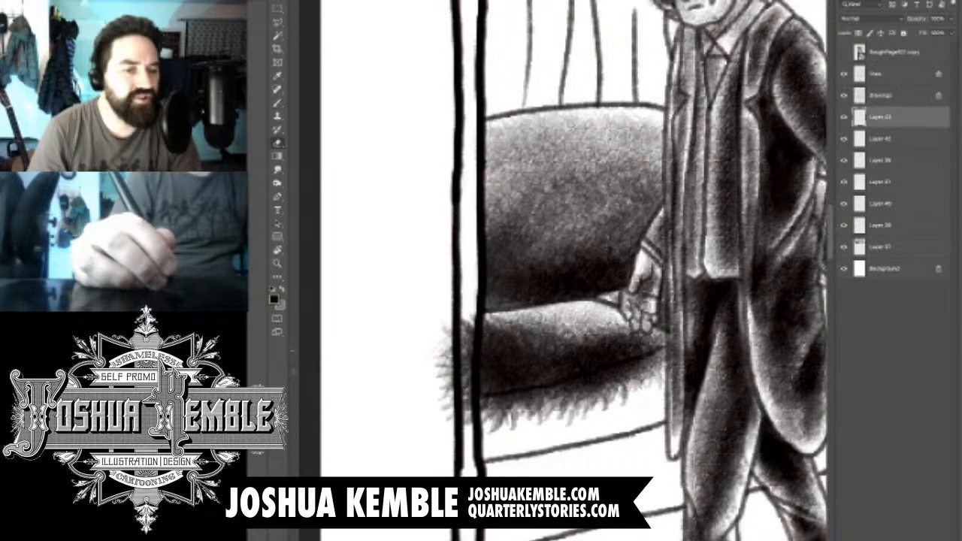
pyautogui.moveTo(467, 314)
pyautogui.mouseDown()
pyautogui.moveTo(466, 402)
pyautogui.moveTo(472, 353)
pyautogui.moveTo(446, 417)
pyautogui.mouseUp()
pyautogui.moveTo(445, 326); pyautogui.dragTo(442, 383)
pyautogui.moveTo(485, 427); pyautogui.dragTo(550, 409)
pyautogui.moveTo(487, 410)
pyautogui.mouseDown()
pyautogui.moveTo(547, 407)
pyautogui.moveTo(547, 394)
pyautogui.moveTo(639, 371)
pyautogui.mouseUp()
pyautogui.moveTo(548, 414); pyautogui.dragTo(648, 363)
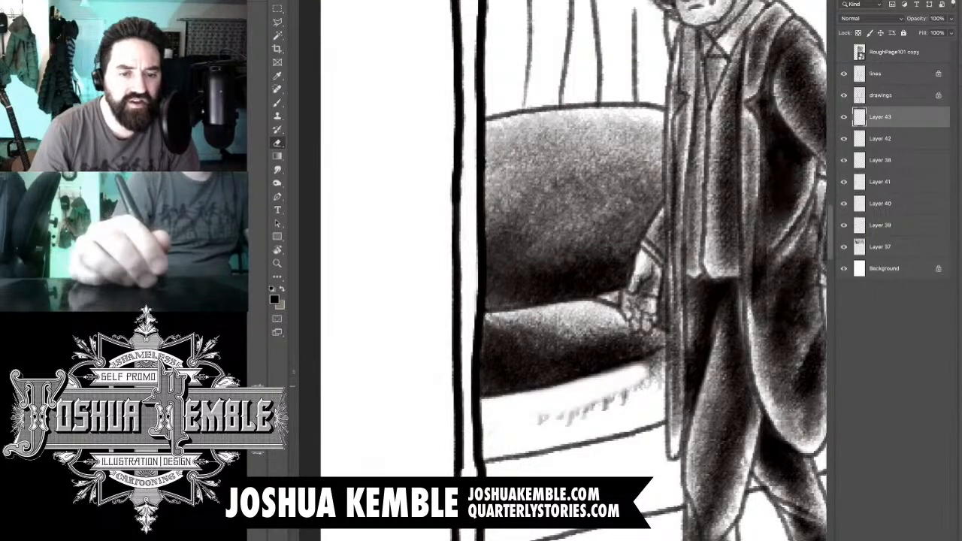
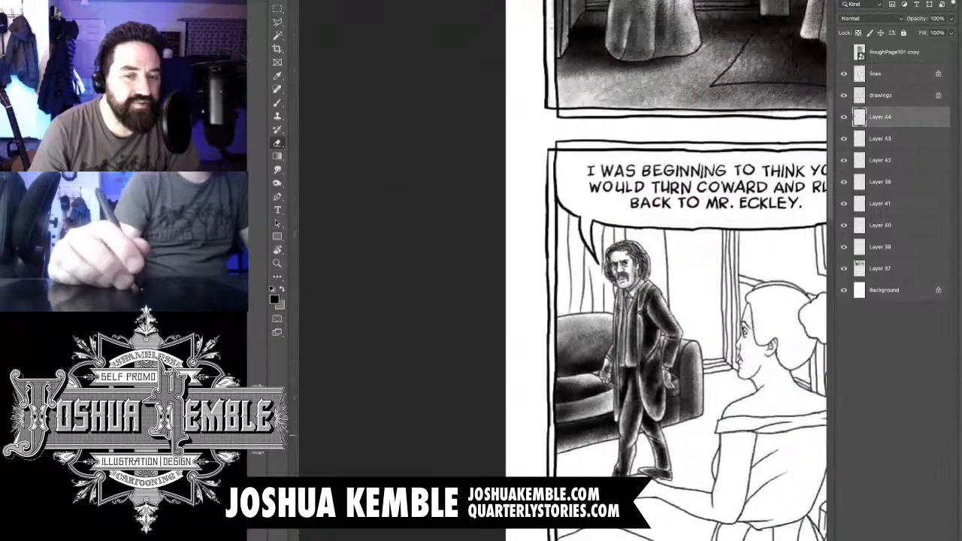
# - Erase a soft vertical highlight down the front of the sofa's armrest beside the man's coat
pyautogui.moveTo(662, 412)
pyautogui.mouseDown()
pyautogui.moveTo(705, 410)
pyautogui.moveTo(674, 399)
pyautogui.moveTo(657, 417)
pyautogui.mouseUp()
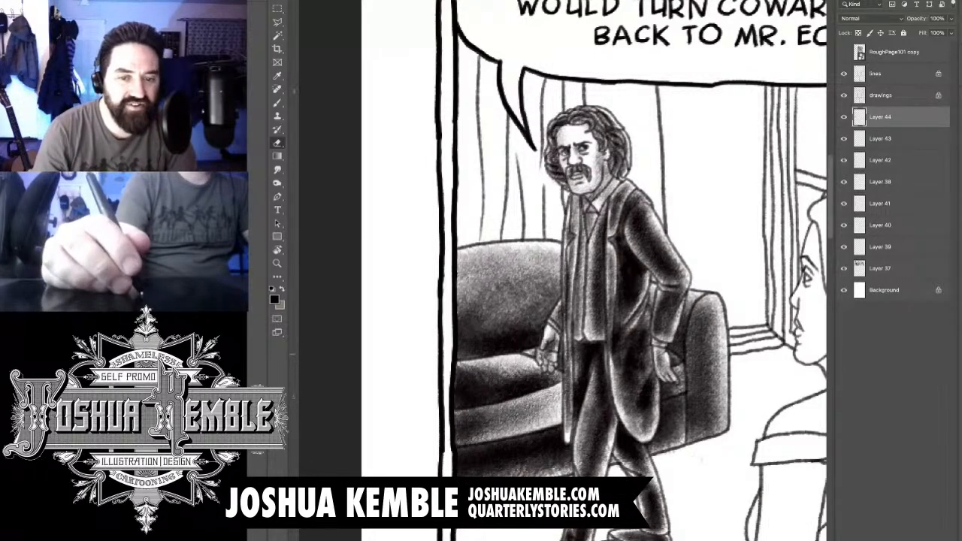
pyautogui.moveTo(709, 308); pyautogui.dragTo(704, 358)
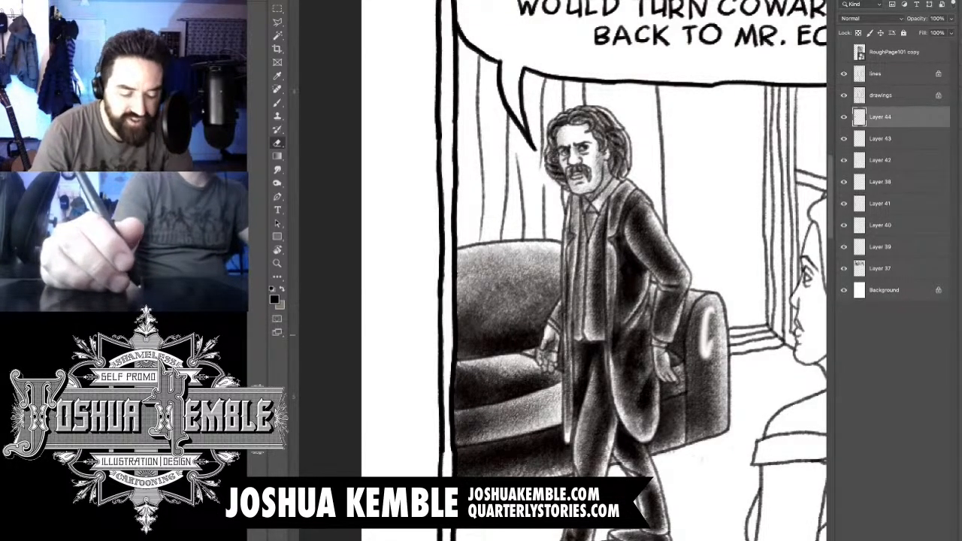
pyautogui.hotkey('ctrl', 'z')
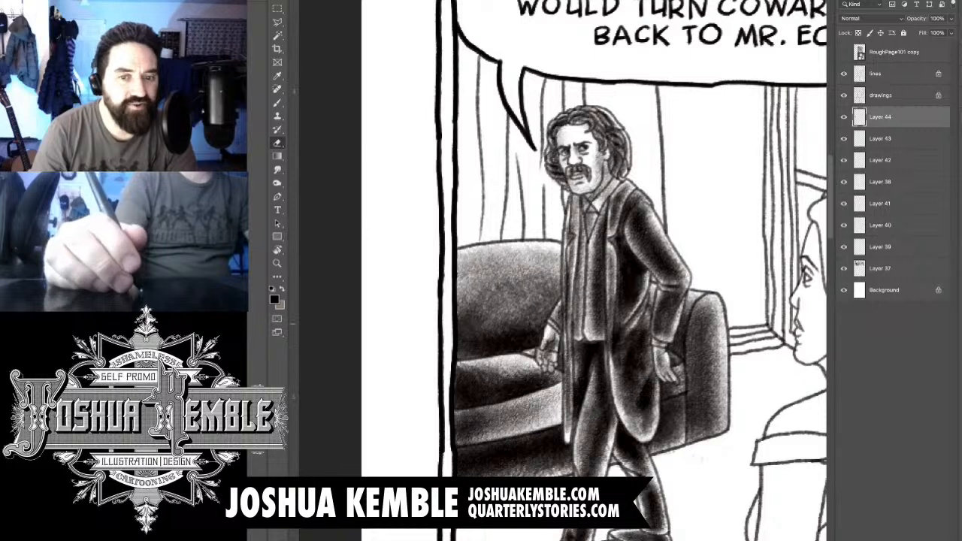
pyautogui.moveTo(711, 312); pyautogui.dragTo(706, 379)
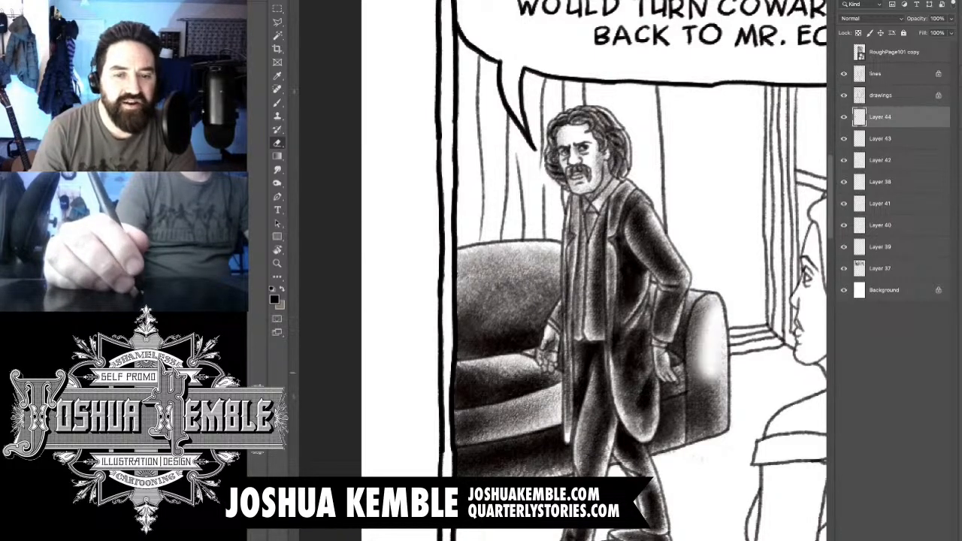
pyautogui.moveTo(714, 305); pyautogui.dragTo(710, 417)
pyautogui.moveTo(702, 342); pyautogui.dragTo(701, 425)
pyautogui.moveTo(700, 318)
pyautogui.mouseDown()
pyautogui.moveTo(697, 415)
pyautogui.moveTo(696, 394)
pyautogui.mouseUp()
# - Brush textured grey back over the armrest highlight, darkening it toward the armrest's lower edge and keeping its upper part lighter
pyautogui.press('b')
pyautogui.moveTo(702, 305); pyautogui.dragTo(706, 449)
pyautogui.moveTo(706, 351); pyautogui.dragTo(706, 431)
pyautogui.moveTo(700, 369)
pyautogui.mouseDown()
pyautogui.moveTo(698, 434)
pyautogui.moveTo(685, 457)
pyautogui.mouseUp()
pyautogui.moveTo(695, 397); pyautogui.dragTo(700, 420)
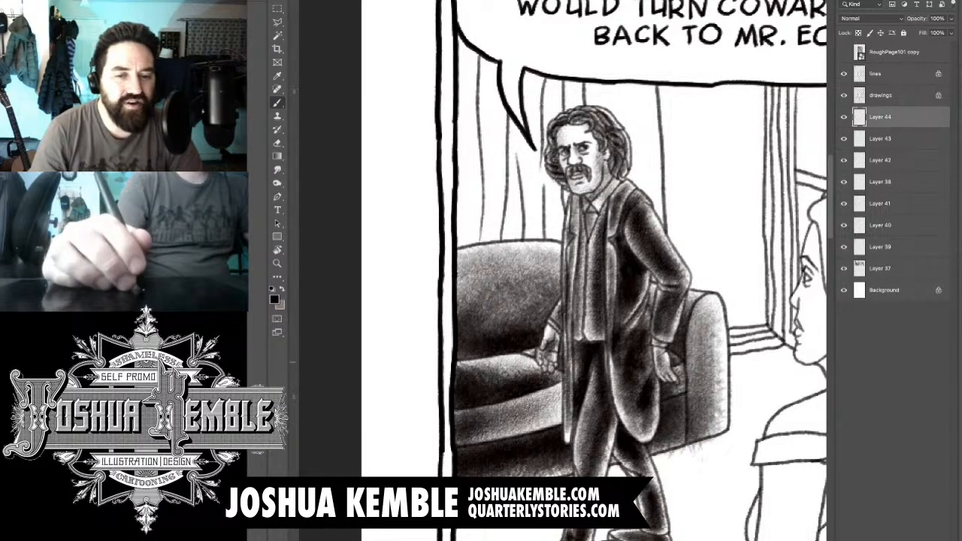
pyautogui.scroll(-5, 702, 368)
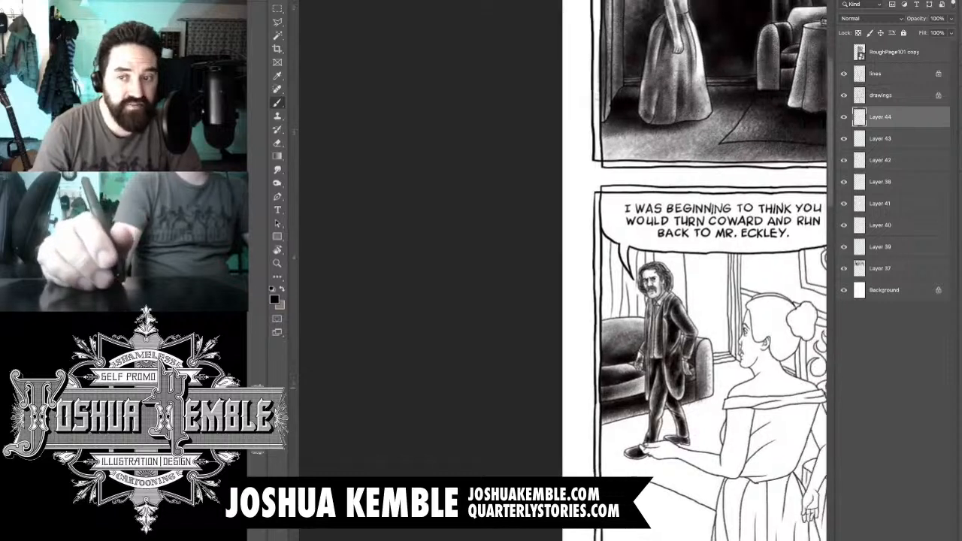
pyautogui.moveTo(702, 368); pyautogui.dragTo(680, 376)
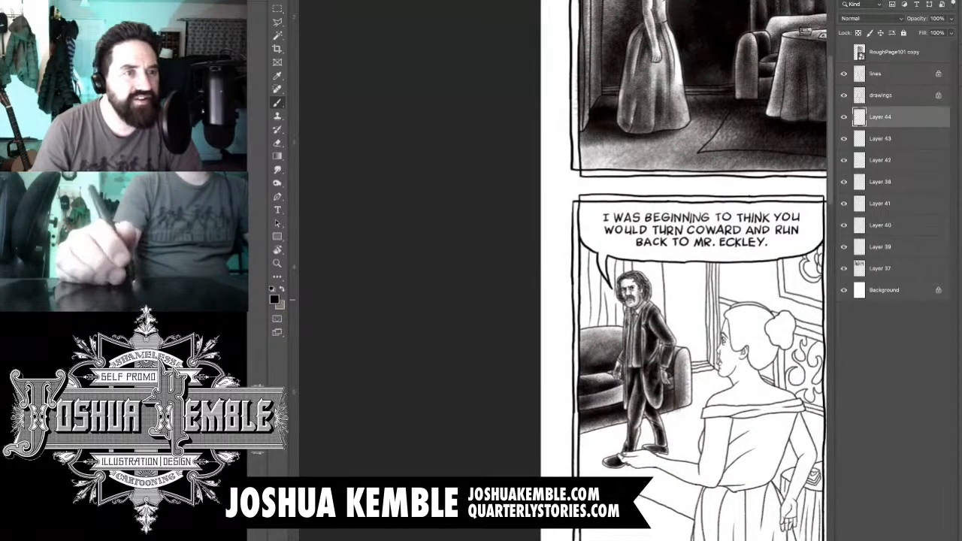
# - Add a new layer and brush a dark textured shadow on the floor beneath the sofa and around the man's legs
pyautogui.hotkey('ctrl', 'shift', 'alt', 'n')
pyautogui.moveTo(707, 459); pyautogui.dragTo(771, 460)
pyautogui.moveTo(583, 443); pyautogui.dragTo(691, 329)
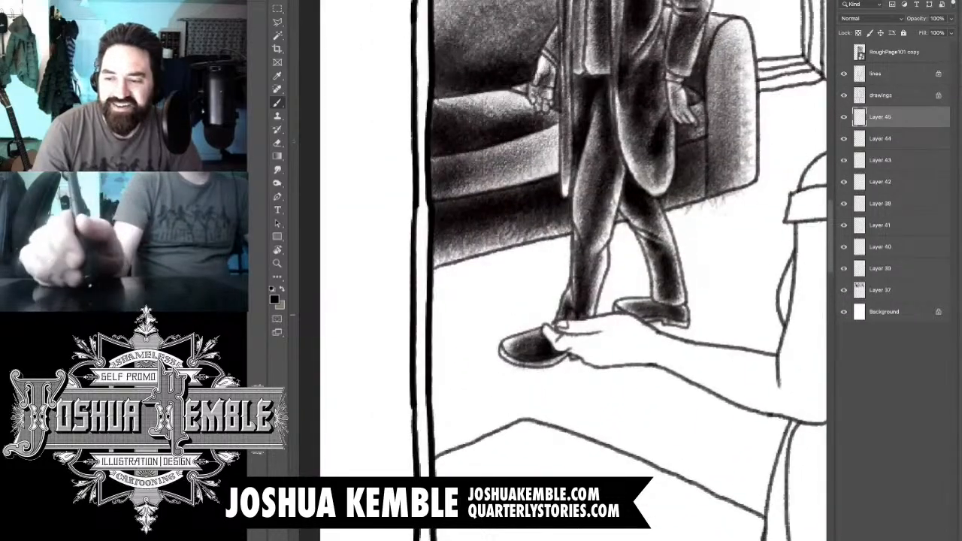
pyautogui.moveTo(720, 272); pyautogui.dragTo(697, 272)
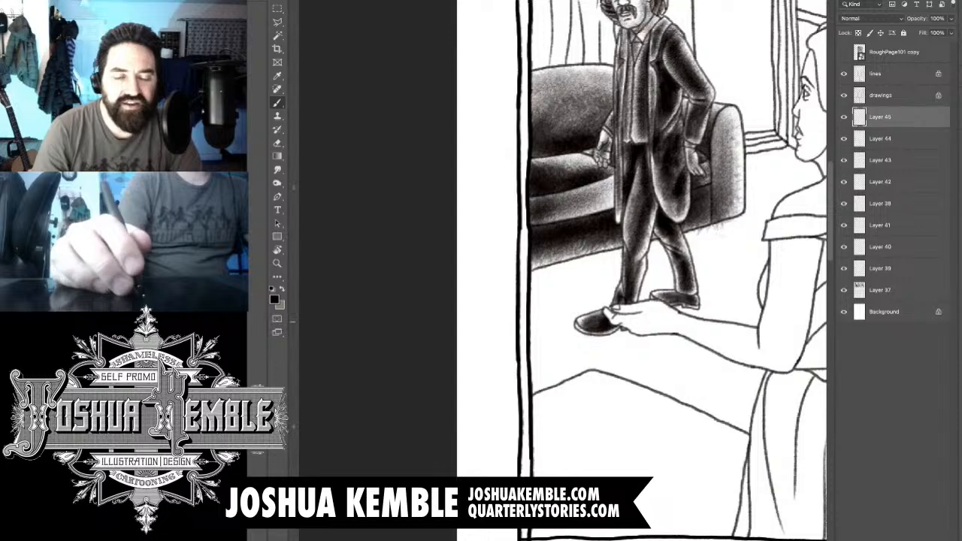
pyautogui.moveTo(721, 230); pyautogui.dragTo(748, 230)
pyautogui.moveTo(676, 240)
pyautogui.mouseDown()
pyautogui.moveTo(640, 267)
pyautogui.moveTo(639, 283)
pyautogui.moveTo(707, 251)
pyautogui.mouseUp()
pyautogui.moveTo(639, 269)
pyautogui.mouseDown()
pyautogui.moveTo(406, 409)
pyautogui.moveTo(526, 312)
pyautogui.moveTo(692, 263)
pyautogui.mouseUp()
pyautogui.moveTo(451, 335)
pyautogui.mouseDown()
pyautogui.moveTo(706, 249)
pyautogui.moveTo(503, 317)
pyautogui.moveTo(331, 353)
pyautogui.moveTo(511, 304)
pyautogui.moveTo(357, 351)
pyautogui.moveTo(481, 315)
pyautogui.moveTo(361, 399)
pyautogui.moveTo(653, 281)
pyautogui.moveTo(549, 339)
pyautogui.moveTo(421, 434)
pyautogui.moveTo(362, 455)
pyautogui.moveTo(451, 390)
pyautogui.moveTo(361, 376)
pyautogui.moveTo(435, 320)
pyautogui.moveTo(571, 259)
pyautogui.moveTo(654, 259)
pyautogui.mouseUp()
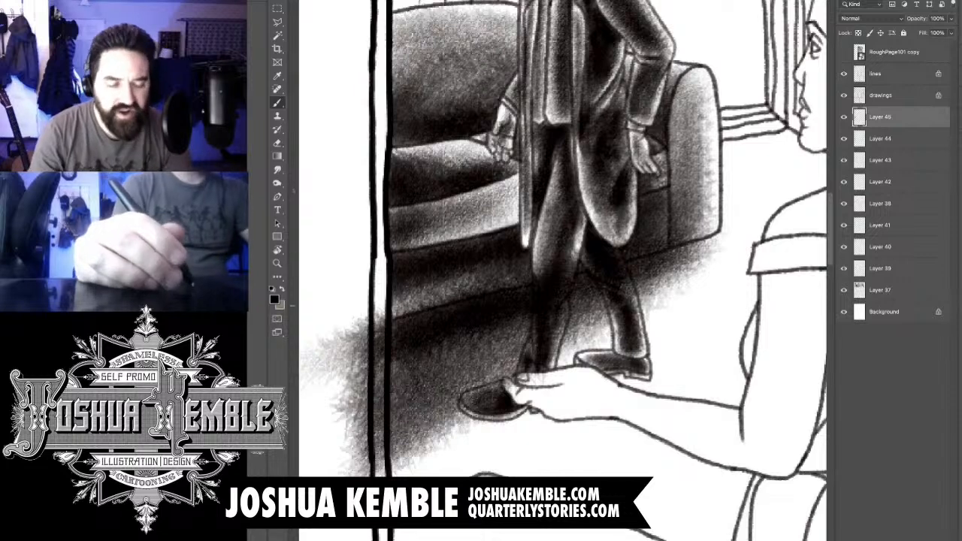
# - Erase the floor shadow that spills over the third panel's border and into the page margin
pyautogui.press('e')
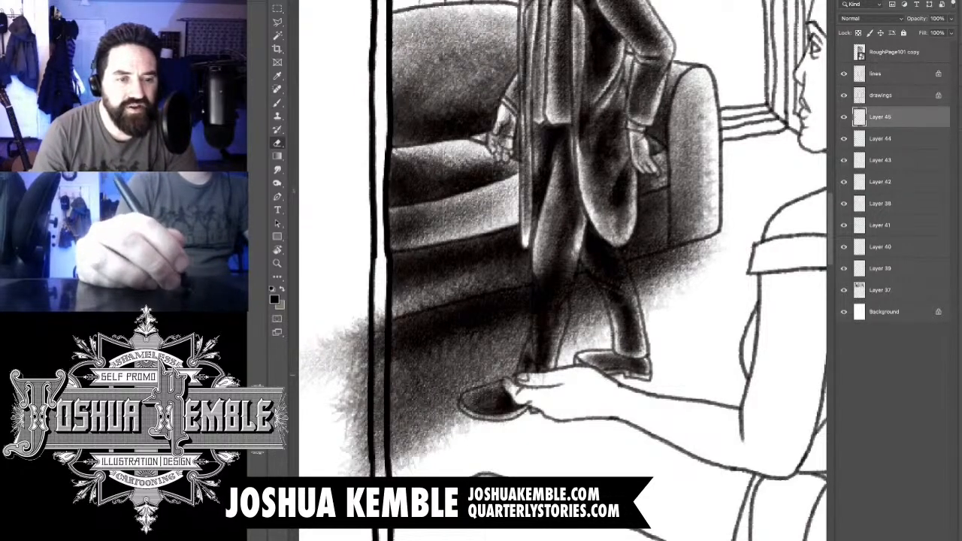
pyautogui.moveTo(381, 309); pyautogui.dragTo(380, 418)
pyautogui.moveTo(378, 376); pyautogui.dragTo(379, 472)
pyautogui.moveTo(364, 404)
pyautogui.mouseDown()
pyautogui.moveTo(365, 471)
pyautogui.moveTo(361, 407)
pyautogui.mouseUp()
pyautogui.moveTo(356, 473)
pyautogui.mouseDown()
pyautogui.moveTo(358, 321)
pyautogui.moveTo(330, 421)
pyautogui.moveTo(316, 342)
pyautogui.mouseUp()
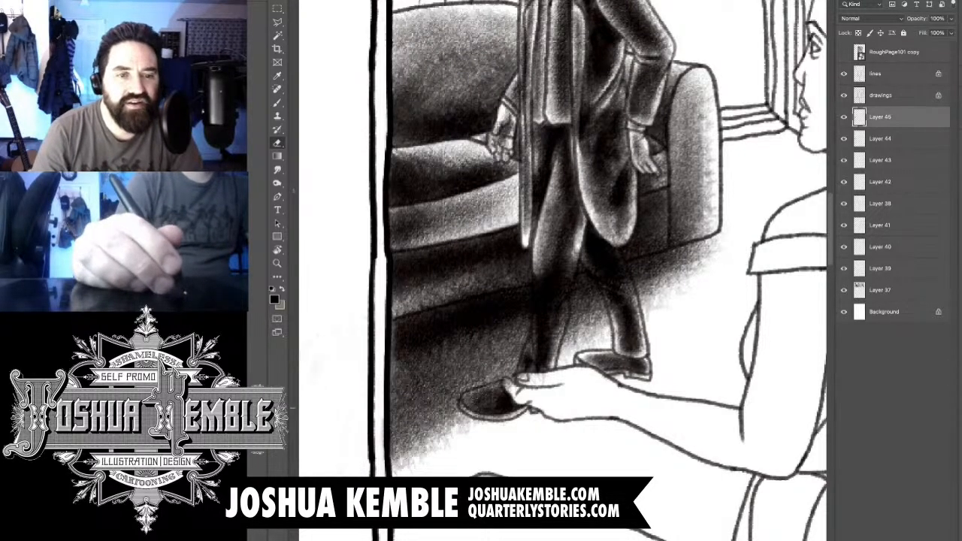
# - Erase the floor shadow overlapping the sofa's lower front edge and the man's front trouser leg and shoe
pyautogui.moveTo(421, 315)
pyautogui.mouseDown()
pyautogui.moveTo(474, 300)
pyautogui.moveTo(524, 269)
pyautogui.mouseUp()
pyautogui.moveTo(456, 294); pyautogui.dragTo(552, 271)
pyautogui.moveTo(511, 279)
pyautogui.mouseDown()
pyautogui.moveTo(600, 251)
pyautogui.moveTo(584, 312)
pyautogui.mouseUp()
pyautogui.moveTo(610, 290)
pyautogui.mouseDown()
pyautogui.moveTo(597, 330)
pyautogui.moveTo(558, 380)
pyautogui.mouseUp()
pyautogui.moveTo(551, 374); pyautogui.dragTo(517, 395)
# - Erase the floor shadow from the man's rear trouser leg, bringing back the light along its edges
pyautogui.moveTo(616, 296); pyautogui.dragTo(604, 342)
pyautogui.moveTo(621, 275); pyautogui.dragTo(609, 320)
pyautogui.moveTo(628, 243); pyautogui.dragTo(617, 282)
pyautogui.moveTo(640, 241); pyautogui.dragTo(669, 275)
pyautogui.moveTo(644, 250); pyautogui.dragTo(679, 304)
pyautogui.moveTo(687, 251); pyautogui.dragTo(669, 290)
pyautogui.moveTo(673, 235); pyautogui.dragTo(665, 251)
pyautogui.moveTo(687, 248); pyautogui.dragTo(673, 287)
pyautogui.moveTo(669, 228); pyautogui.dragTo(666, 238)
pyautogui.moveTo(689, 238); pyautogui.dragTo(675, 282)
pyautogui.moveTo(690, 260); pyautogui.dragTo(681, 286)
pyautogui.moveTo(667, 231); pyautogui.dragTo(680, 221)
pyautogui.scroll(-5, 795, 150)
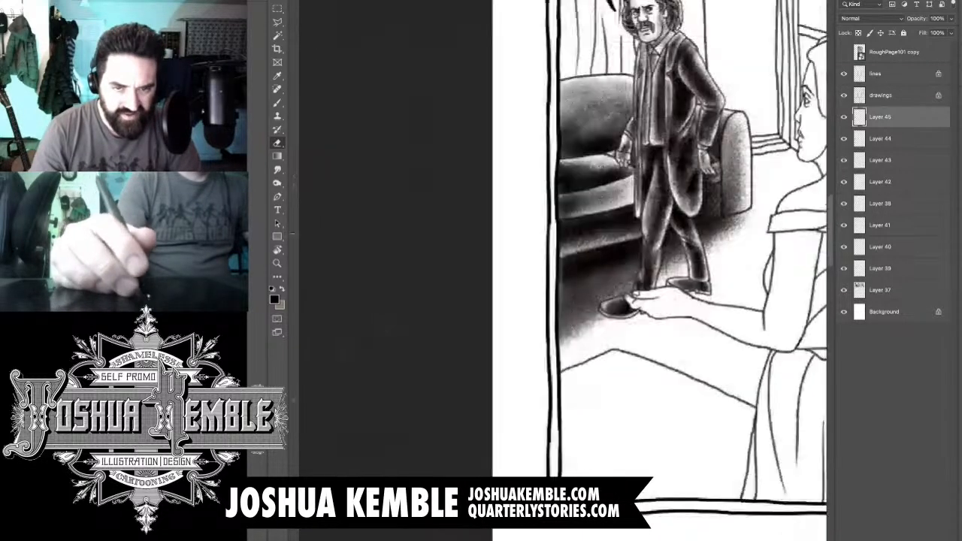
pyautogui.scroll(5, 795, 150)
pyautogui.scroll(1, 775, 161)
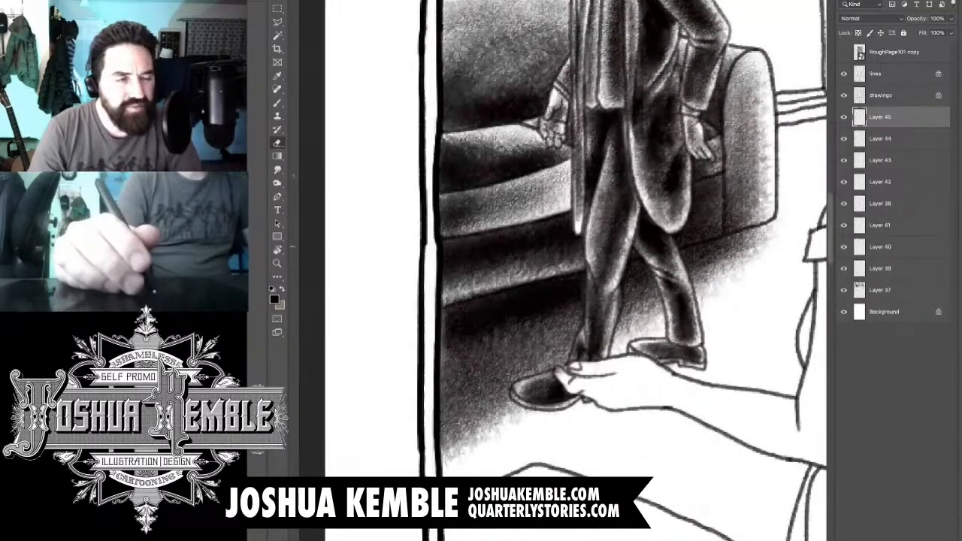
# - Clean the floor shadow off the sofa's bottom edge between coat and armrest, and off the man's front trouser leg
pyautogui.moveTo(676, 249); pyautogui.dragTo(712, 231)
pyautogui.moveTo(706, 239); pyautogui.dragTo(732, 225)
pyautogui.moveTo(676, 237); pyautogui.dragTo(752, 217)
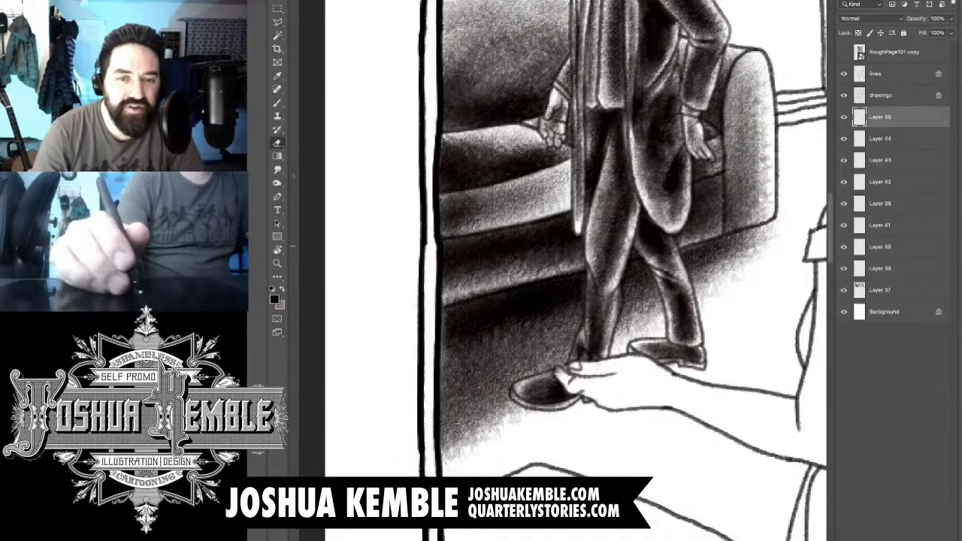
pyautogui.moveTo(730, 227); pyautogui.dragTo(752, 218)
pyautogui.moveTo(674, 238); pyautogui.dragTo(719, 218)
pyautogui.moveTo(676, 246); pyautogui.dragTo(753, 220)
pyautogui.moveTo(640, 240); pyautogui.dragTo(615, 317)
pyautogui.moveTo(590, 266); pyautogui.dragTo(586, 290)
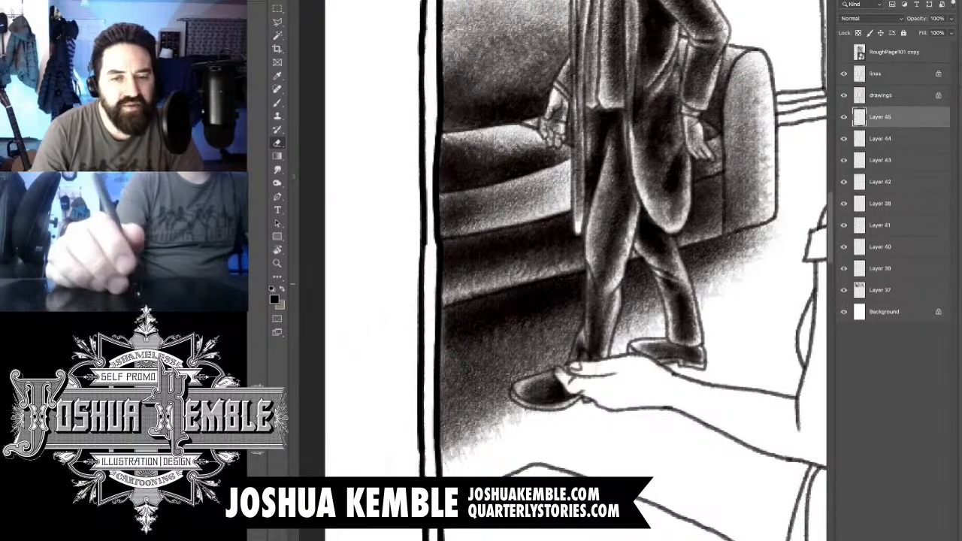
pyautogui.moveTo(707, 280); pyautogui.dragTo(648, 275)
pyautogui.moveTo(669, 243); pyautogui.dragTo(560, 304)
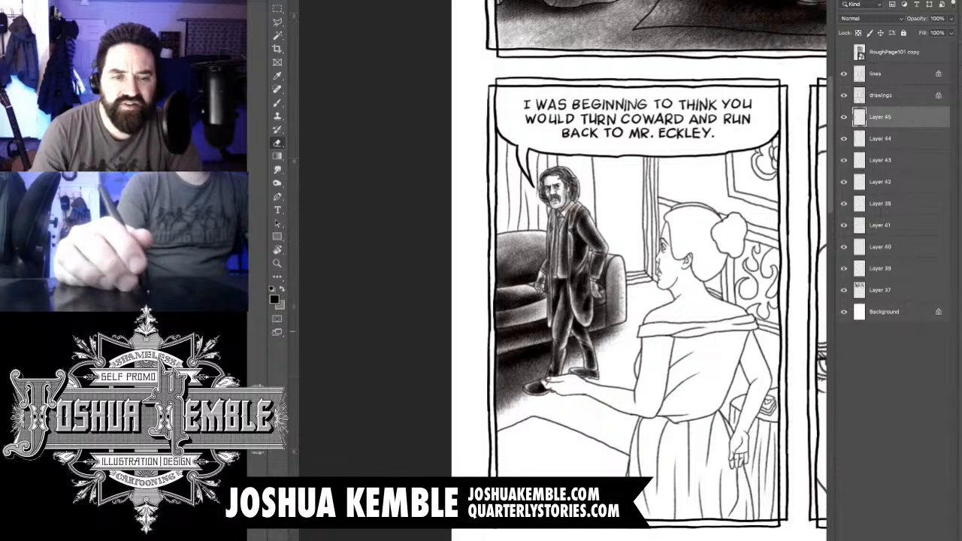
# - Brush light textured shading over the shadowed side of the man's face, his neck and his waistcoat
pyautogui.scroll(-4, 751, 299)
pyautogui.moveTo(751, 307); pyautogui.dragTo(553, 392)
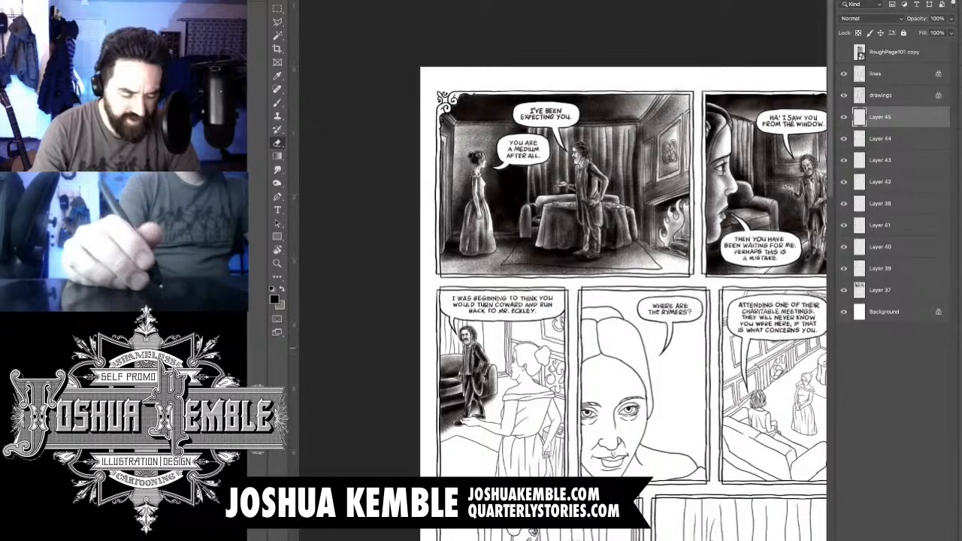
pyautogui.scroll(10, 460, 350)
pyautogui.scroll(-2, 526, 368)
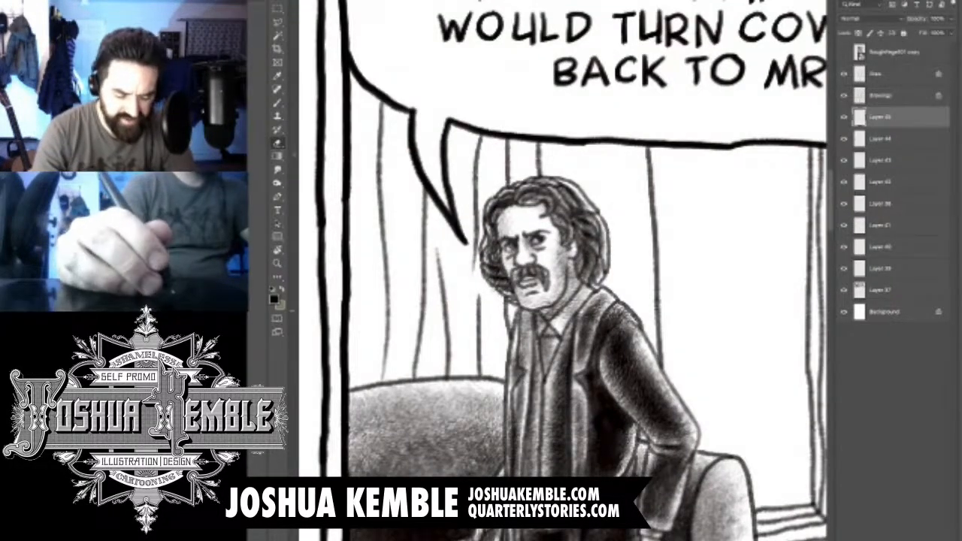
pyautogui.scroll(2, 526, 229)
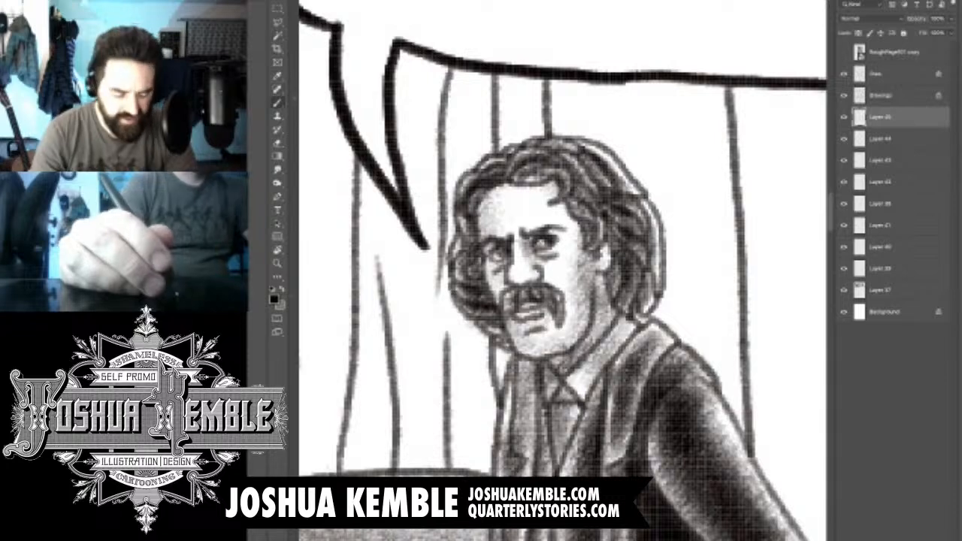
pyautogui.press('p')
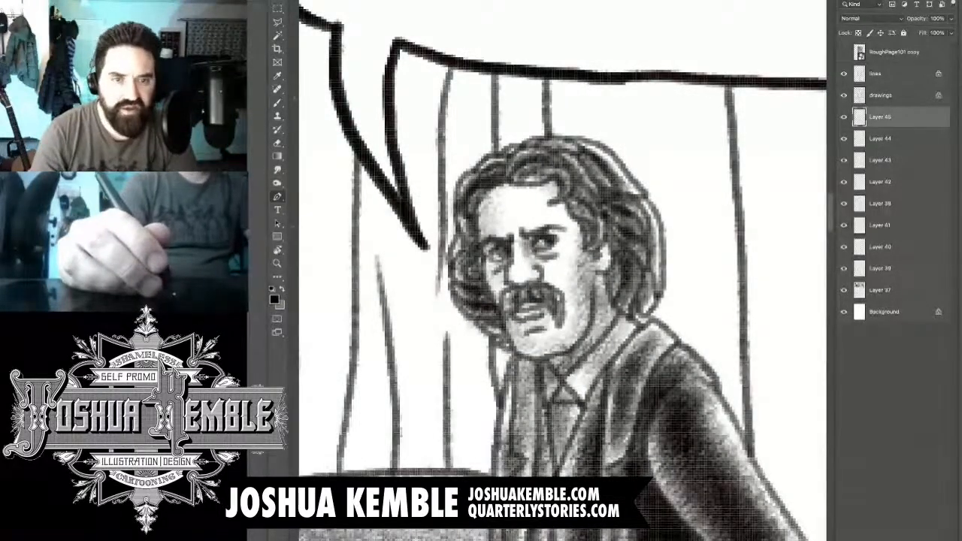
pyautogui.press('b')
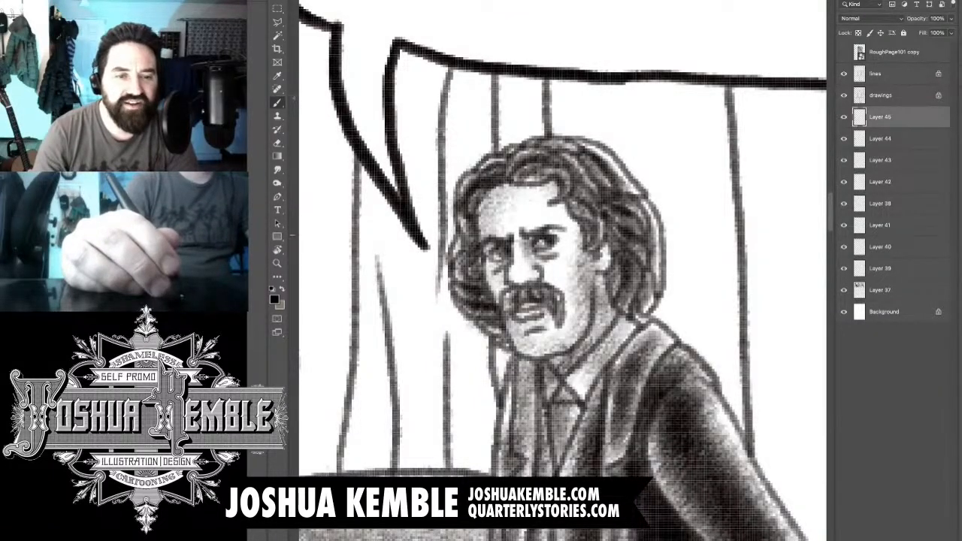
pyautogui.moveTo(479, 223); pyautogui.dragTo(506, 295)
pyautogui.moveTo(525, 249); pyautogui.dragTo(529, 267)
pyautogui.moveTo(524, 308)
pyautogui.mouseDown()
pyautogui.moveTo(538, 306)
pyautogui.moveTo(526, 341)
pyautogui.moveTo(581, 394)
pyautogui.moveTo(565, 250)
pyautogui.moveTo(543, 353)
pyautogui.mouseUp()
pyautogui.moveTo(526, 259); pyautogui.dragTo(544, 413)
pyautogui.moveTo(546, 301); pyautogui.dragTo(529, 474)
pyautogui.moveTo(541, 364); pyautogui.dragTo(529, 472)
pyautogui.moveTo(613, 294)
pyautogui.mouseDown()
pyautogui.moveTo(607, 460)
pyautogui.moveTo(571, 359)
pyautogui.moveTo(545, 370)
pyautogui.mouseUp()
pyautogui.press('super+minus')
pyautogui.press('super+minus')
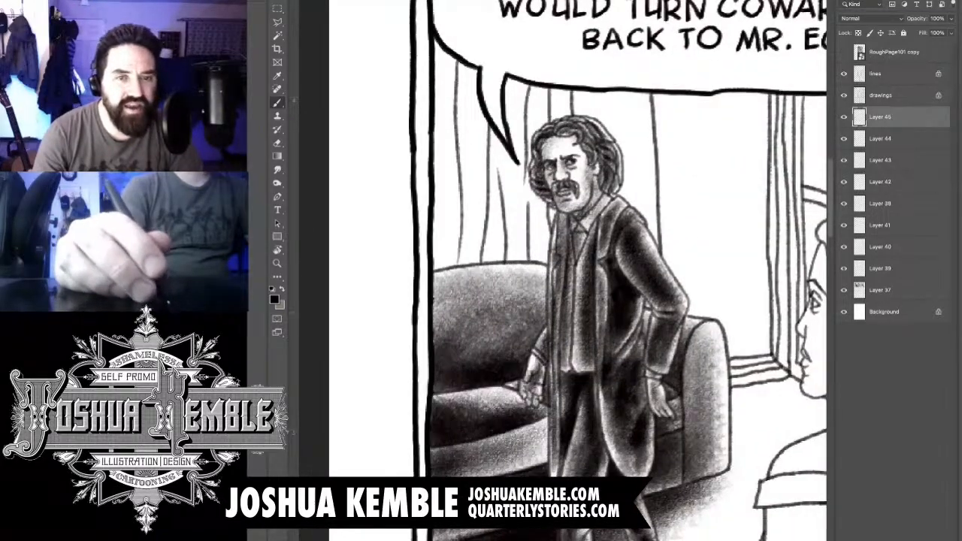
# - Deepen the tone in the man's hair, the front of his coat and the coat tail
pyautogui.moveTo(580, 127); pyautogui.dragTo(599, 176)
pyautogui.moveTo(620, 254); pyautogui.dragTo(632, 282)
pyautogui.moveTo(622, 340); pyautogui.dragTo(619, 450)
pyautogui.moveTo(609, 395)
pyautogui.mouseDown()
pyautogui.moveTo(627, 455)
pyautogui.moveTo(616, 462)
pyautogui.mouseUp()
pyautogui.scroll(-3, 586, 323)
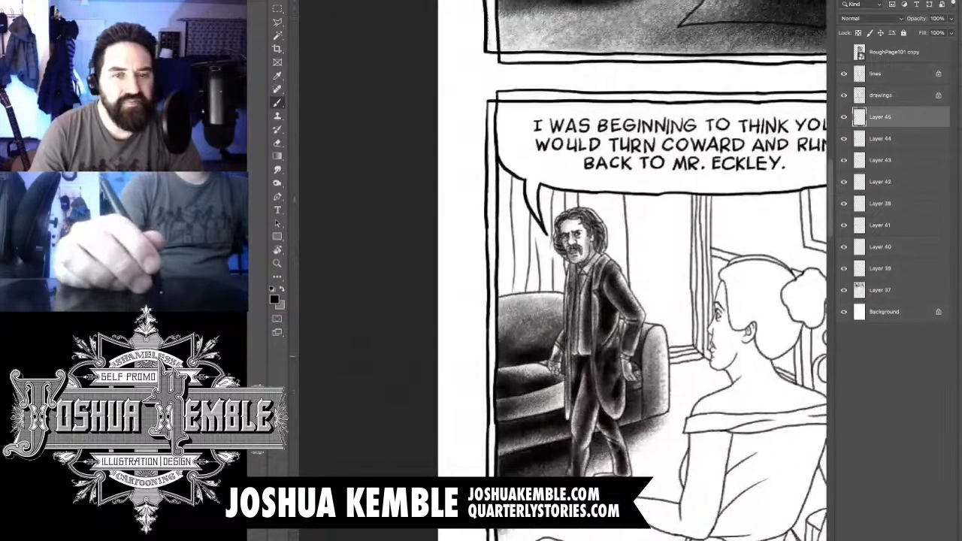
pyautogui.scroll(3, 586, 323)
pyautogui.moveTo(586, 323); pyautogui.dragTo(661, 299)
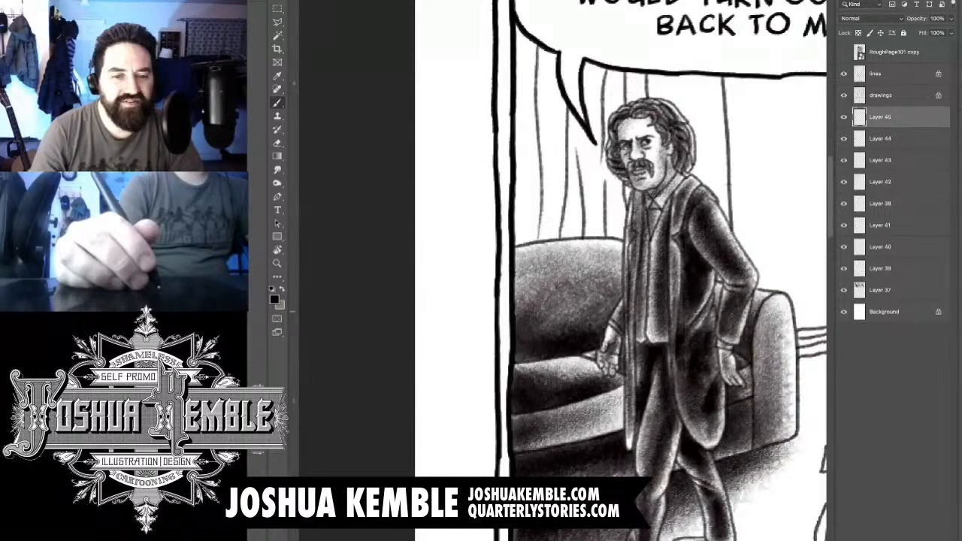
pyautogui.scroll(3, 586, 315)
pyautogui.scroll(-6, 586, 315)
pyautogui.scroll(1, 586, 316)
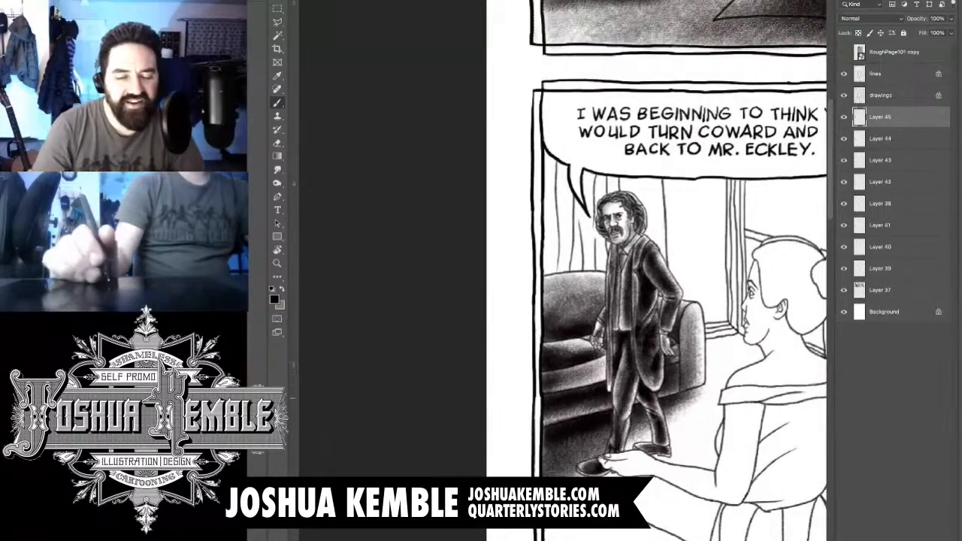
pyautogui.scroll(3, 631, 323)
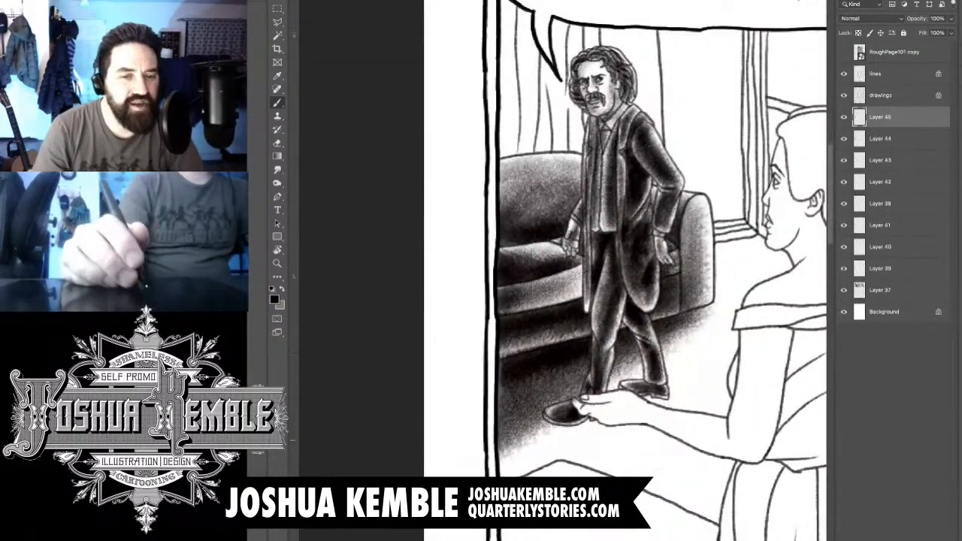
# - Add a new layer and brush a grey floor tone from the man's front shoe down to the rug's edge
pyautogui.press('super+shift+alt+n')
pyautogui.scroll(1, 646, 375)
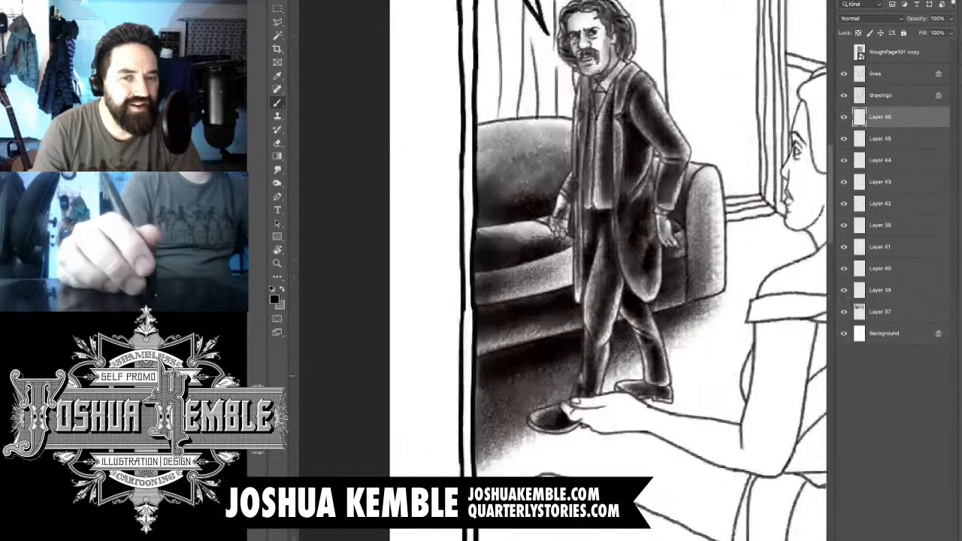
pyautogui.scroll(-2, 639, 300)
pyautogui.scroll(-2, 639, 301)
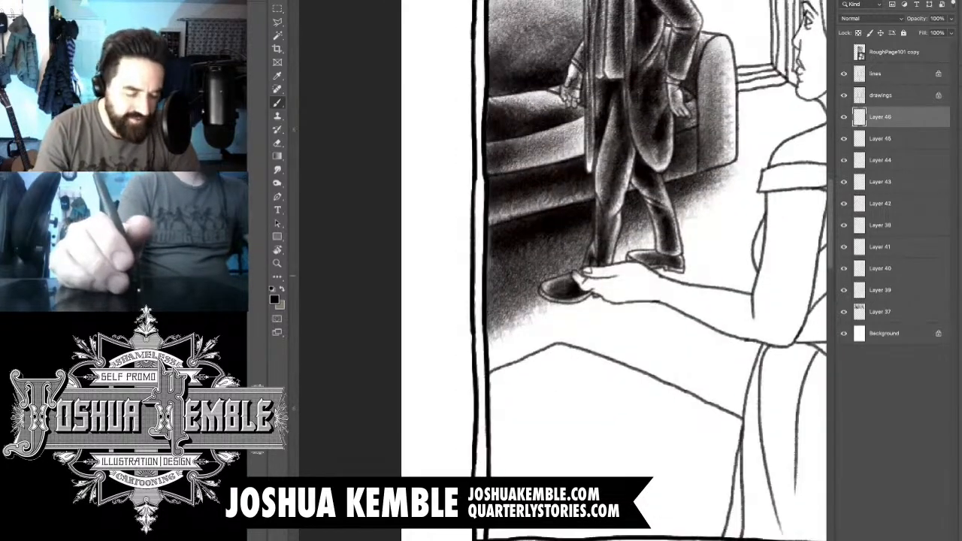
pyautogui.scroll(4, 646, 282)
pyautogui.hscroll(-1, 638, 286)
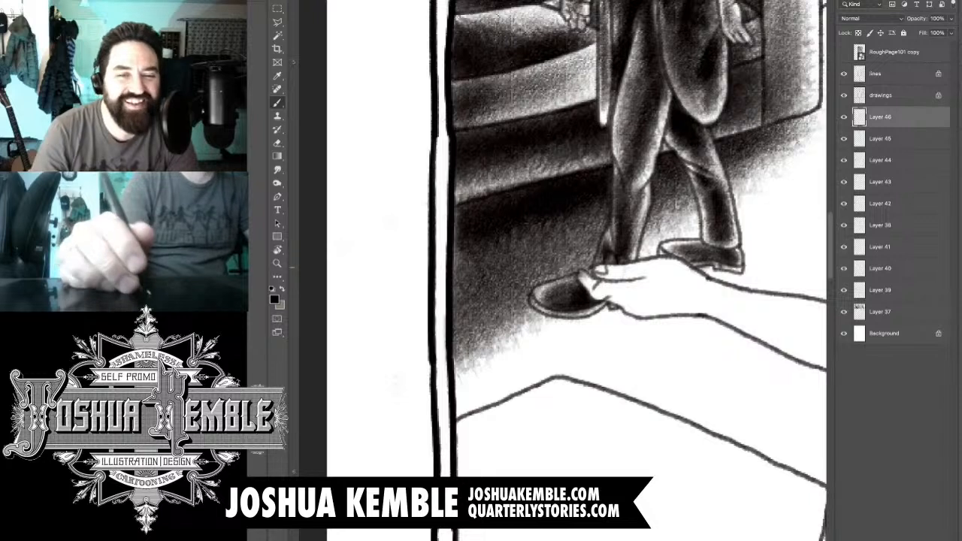
pyautogui.moveTo(676, 264)
pyautogui.mouseDown()
pyautogui.moveTo(695, 295)
pyautogui.moveTo(706, 289)
pyautogui.moveTo(646, 308)
pyautogui.moveTo(654, 323)
pyautogui.moveTo(468, 363)
pyautogui.moveTo(419, 366)
pyautogui.moveTo(413, 351)
pyautogui.moveTo(421, 375)
pyautogui.moveTo(458, 383)
pyautogui.mouseUp()
pyautogui.moveTo(669, 300)
pyautogui.mouseDown()
pyautogui.moveTo(361, 443)
pyautogui.moveTo(398, 436)
pyautogui.mouseUp()
pyautogui.moveTo(488, 375); pyautogui.dragTo(398, 451)
# - Darken the floor shadow beneath the man's shoes and behind the woman's outstretched hand, fading it toward the rug's edge
pyautogui.moveTo(721, 292); pyautogui.dragTo(460, 421)
pyautogui.moveTo(692, 272); pyautogui.dragTo(557, 332)
pyautogui.moveTo(648, 286); pyautogui.dragTo(535, 342)
pyautogui.moveTo(665, 265); pyautogui.dragTo(477, 360)
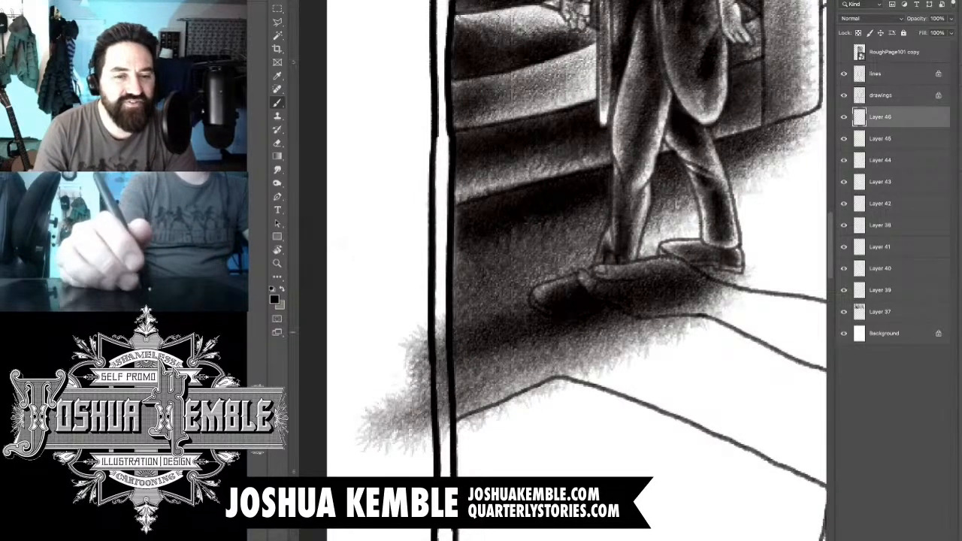
pyautogui.moveTo(698, 256); pyautogui.dragTo(473, 360)
pyautogui.moveTo(589, 324); pyautogui.dragTo(502, 369)
pyautogui.moveTo(740, 274)
pyautogui.mouseDown()
pyautogui.moveTo(492, 369)
pyautogui.moveTo(597, 345)
pyautogui.mouseUp()
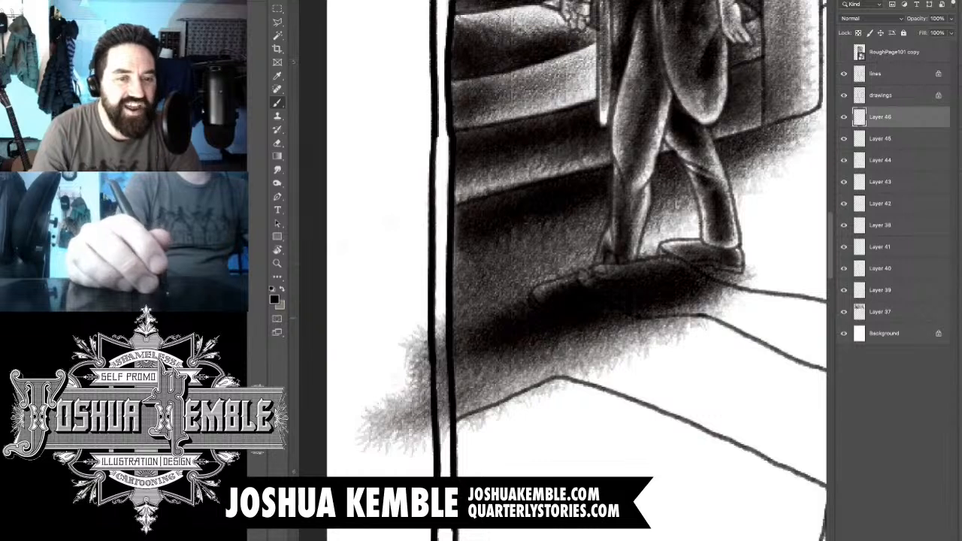
# - Erase the new floor shadow from the man's shoes and the woman's outstretched hand and wrist
pyautogui.press('e')
pyautogui.moveTo(558, 295)
pyautogui.mouseDown()
pyautogui.moveTo(530, 314)
pyautogui.moveTo(538, 304)
pyautogui.mouseUp()
pyautogui.moveTo(583, 281)
pyautogui.mouseDown()
pyautogui.moveTo(595, 297)
pyautogui.moveTo(641, 287)
pyautogui.moveTo(605, 310)
pyautogui.mouseUp()
pyautogui.moveTo(663, 295); pyautogui.dragTo(569, 313)
pyautogui.press('super+z')
pyautogui.moveTo(618, 275)
pyautogui.mouseDown()
pyautogui.moveTo(602, 275)
pyautogui.moveTo(622, 272)
pyautogui.moveTo(614, 266)
pyautogui.moveTo(676, 267)
pyautogui.mouseUp()
pyautogui.moveTo(663, 274)
pyautogui.mouseDown()
pyautogui.moveTo(725, 285)
pyautogui.moveTo(652, 297)
pyautogui.moveTo(721, 308)
pyautogui.moveTo(654, 312)
pyautogui.moveTo(684, 312)
pyautogui.moveTo(687, 287)
pyautogui.mouseUp()
pyautogui.moveTo(587, 281); pyautogui.dragTo(581, 273)
pyautogui.moveTo(669, 249)
pyautogui.mouseDown()
pyautogui.moveTo(743, 268)
pyautogui.moveTo(755, 281)
pyautogui.mouseUp()
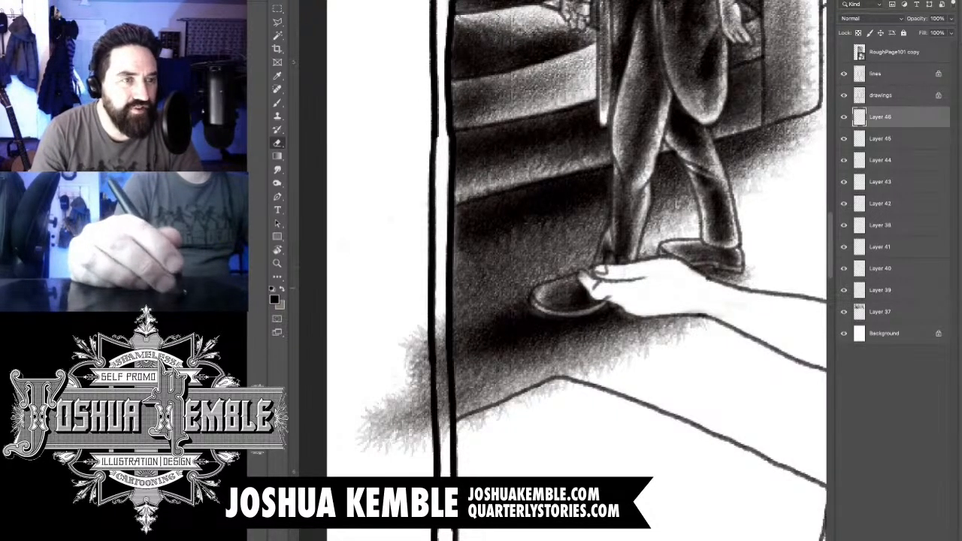
# - Erase the new floor tone over the panel border and page margin, and hide Layer 45
pyautogui.moveTo(443, 319); pyautogui.dragTo(443, 437)
pyautogui.moveTo(426, 342)
pyautogui.mouseDown()
pyautogui.moveTo(427, 435)
pyautogui.moveTo(398, 451)
pyautogui.mouseUp()
pyautogui.moveTo(405, 392); pyautogui.dragTo(370, 451)
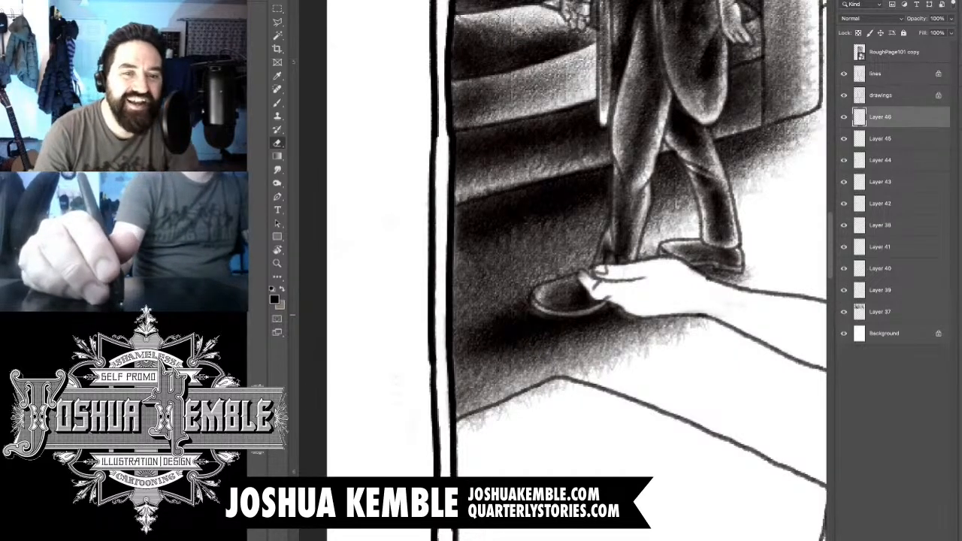
pyautogui.click(843, 138)
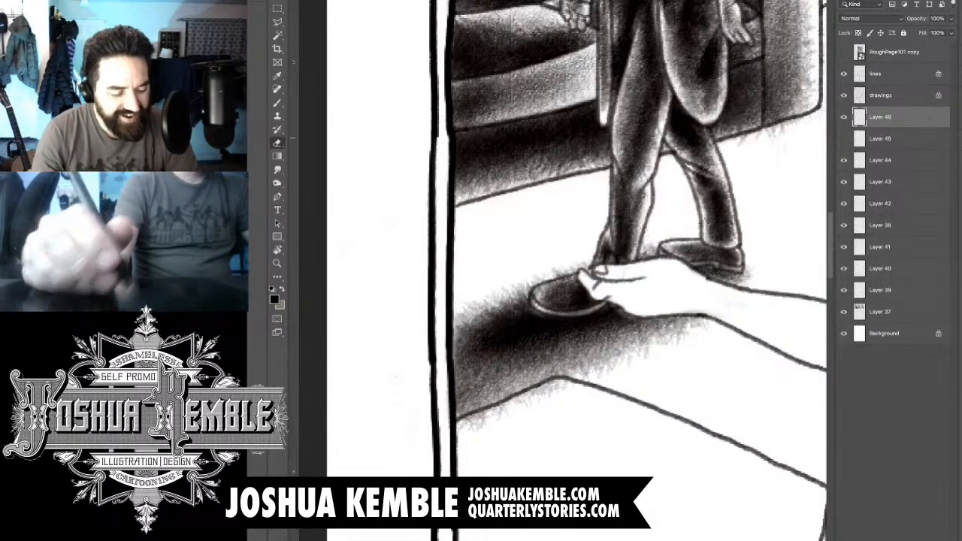
# - Show Layer 45 again and erase its floor shadow from the woman's fingertips in front of the man's shoe
pyautogui.click(843, 138)
pyautogui.click(881, 139)
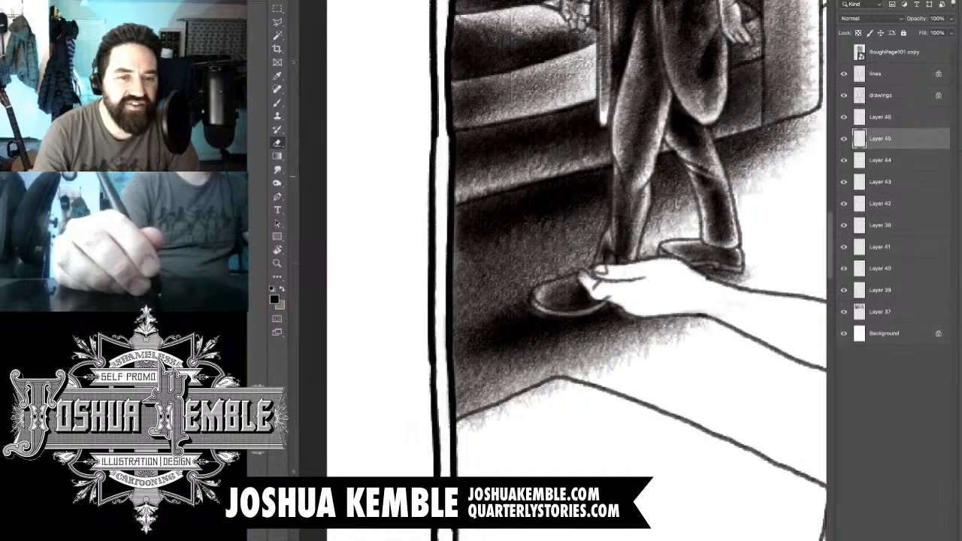
pyautogui.moveTo(587, 279); pyautogui.dragTo(583, 272)
pyautogui.scroll(-5, 690, 258)
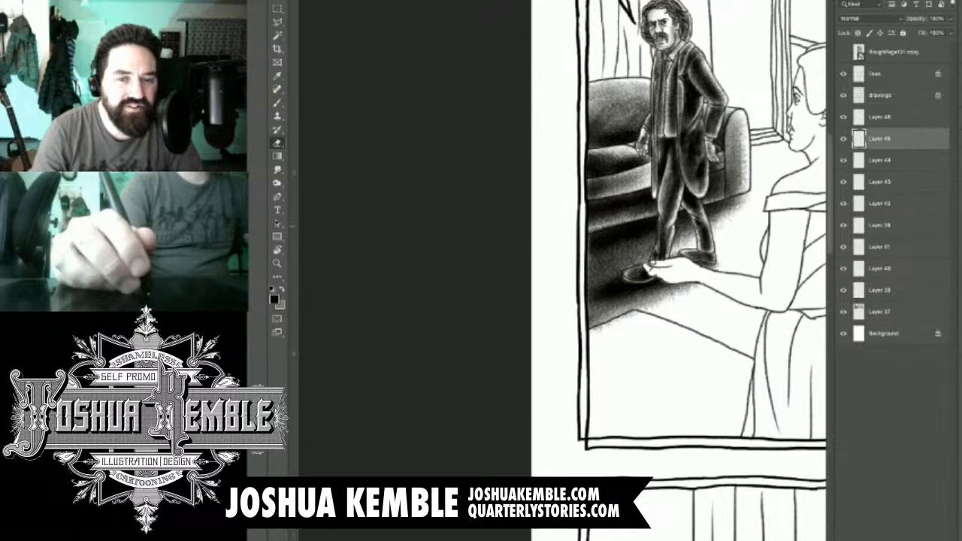
# - Check which layers hold the floor tones, then erase the Layer 46 shadow that spills past the rug's edge
pyautogui.click(880, 311)
pyautogui.scroll(5, 602, 329)
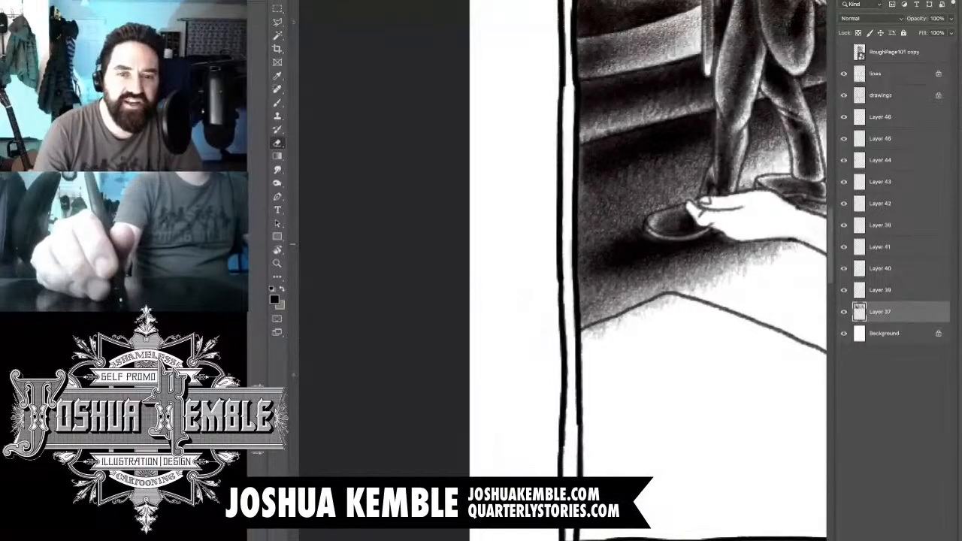
pyautogui.click(844, 139)
pyautogui.click(844, 139)
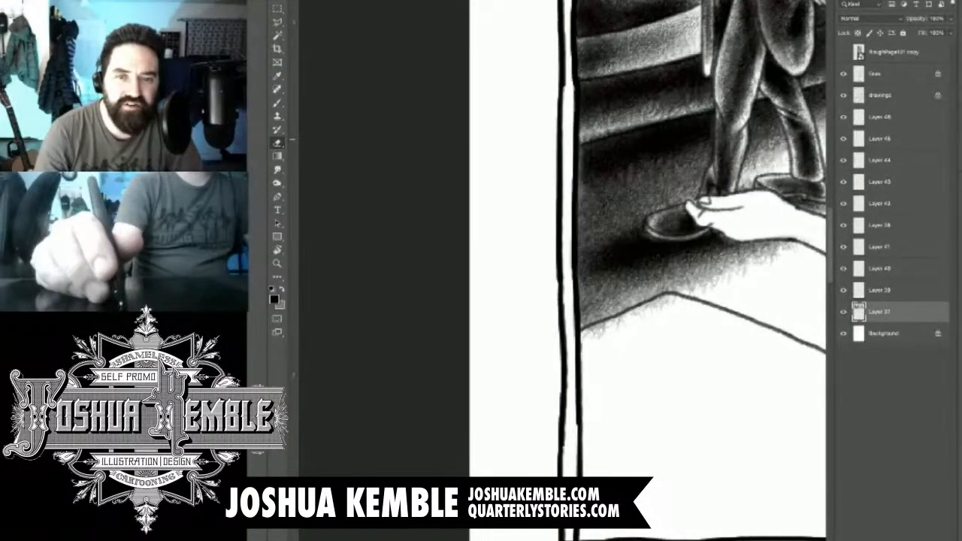
pyautogui.click(844, 161)
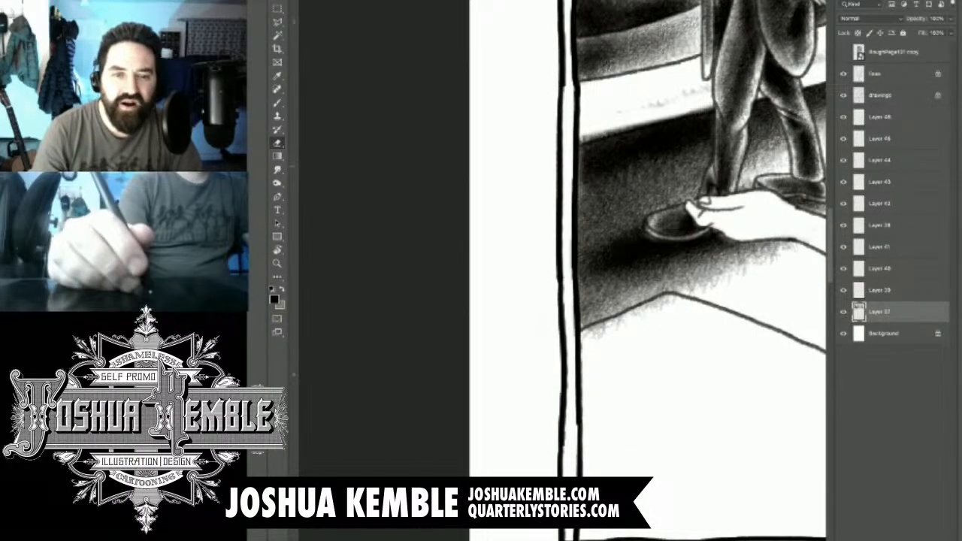
pyautogui.click(844, 161)
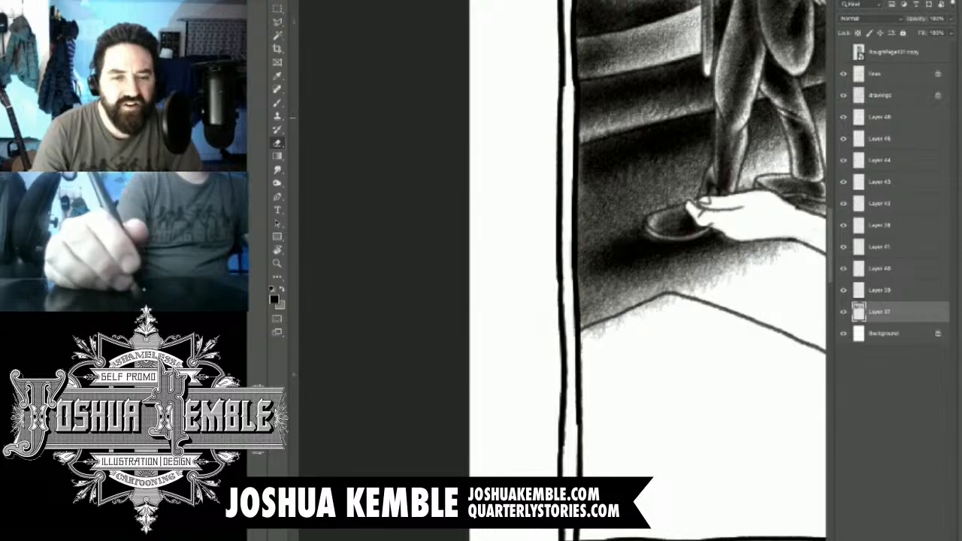
pyautogui.click(880, 118)
pyautogui.moveTo(670, 302); pyautogui.dragTo(587, 338)
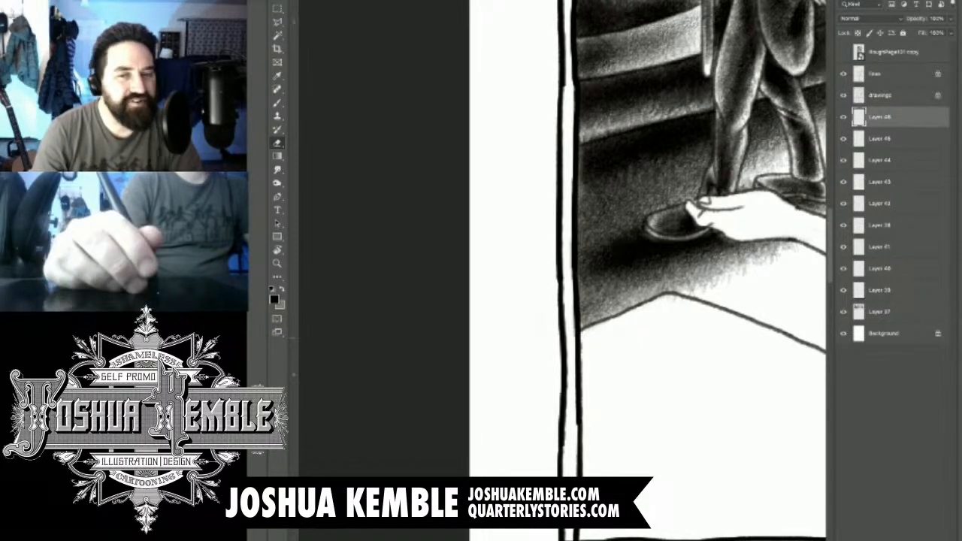
# - Add a new layer and brush a soft grey base tone over the woman's hair bun
pyautogui.scroll(-5, 679, 334)
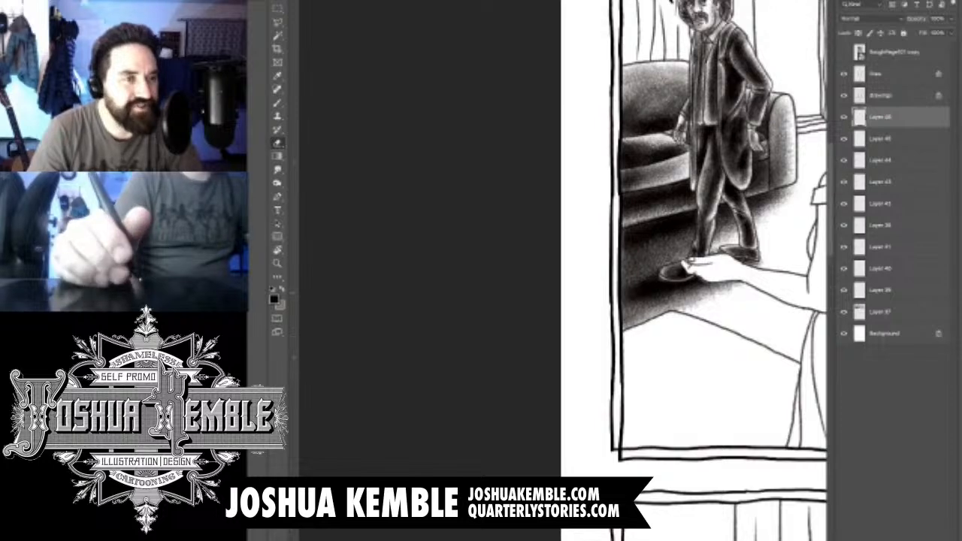
pyautogui.moveTo(721, 263); pyautogui.dragTo(624, 320)
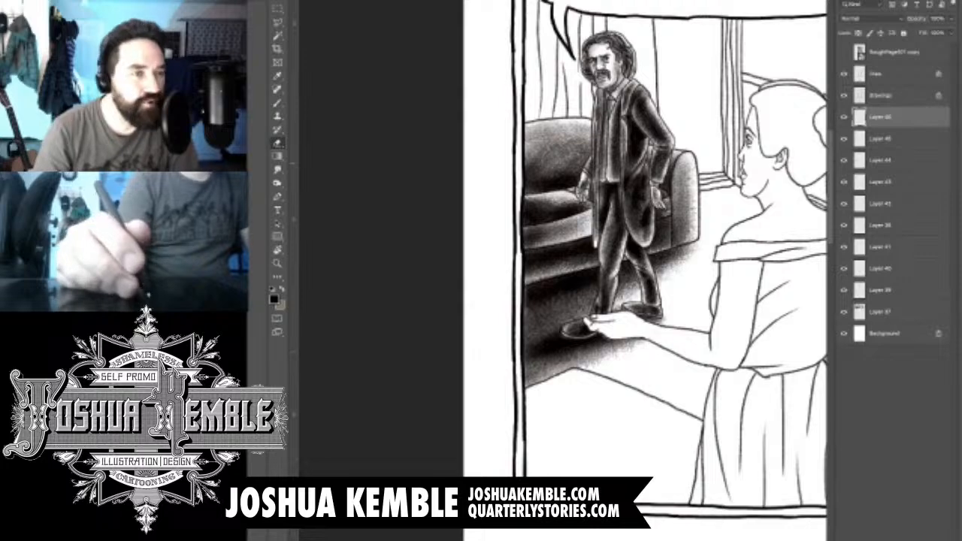
pyautogui.moveTo(646, 248); pyautogui.dragTo(485, 300)
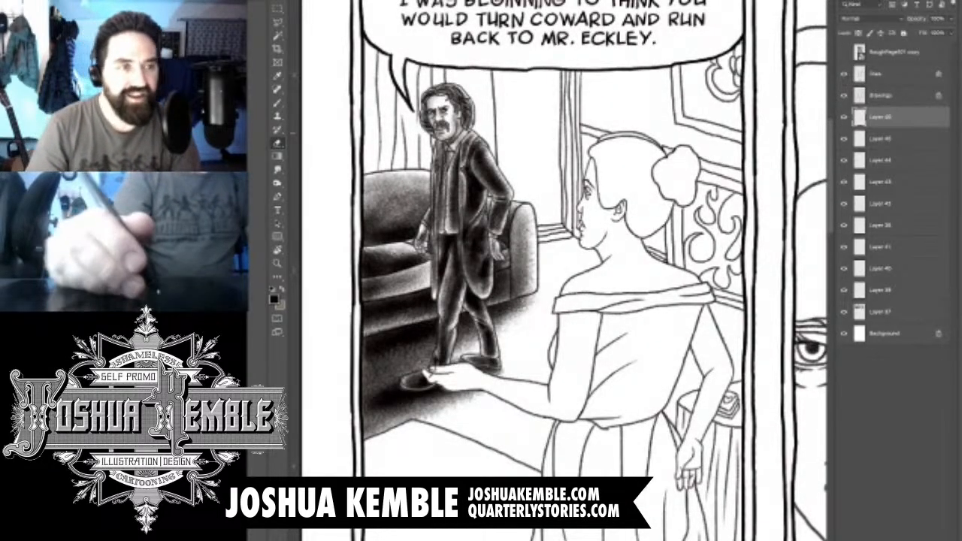
pyautogui.scroll(5, 683, 145)
pyautogui.scroll(2, 691, 189)
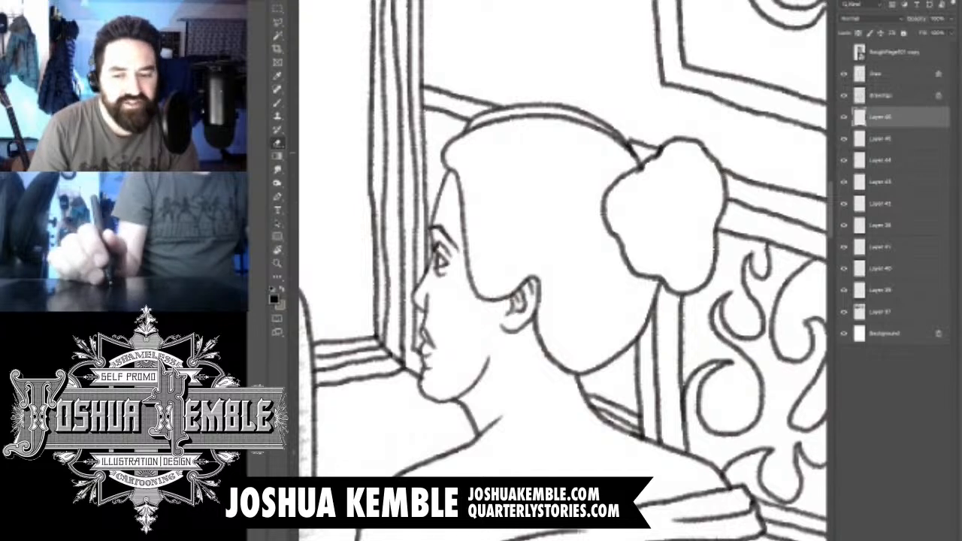
pyautogui.press('b')
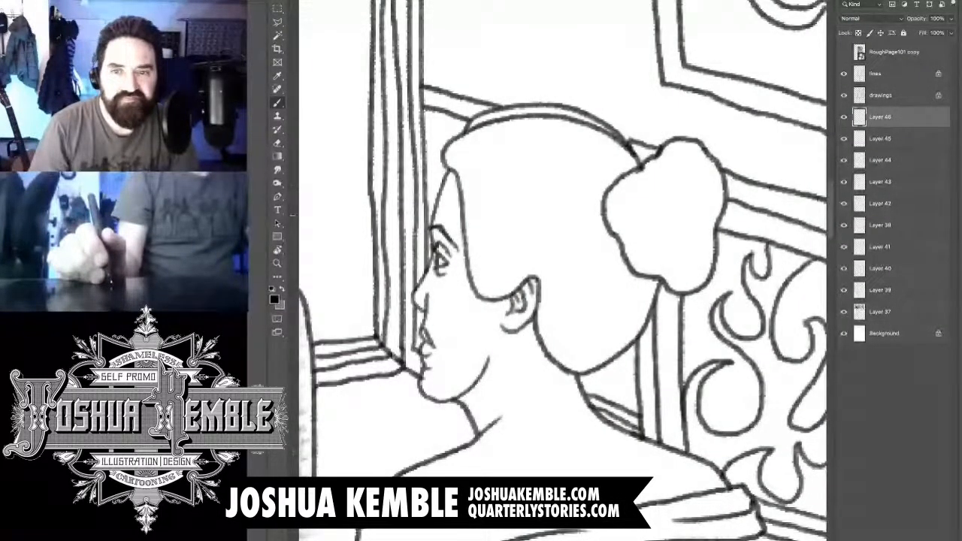
pyautogui.hotkey('ctrl', 'shift', 'alt', 'n')
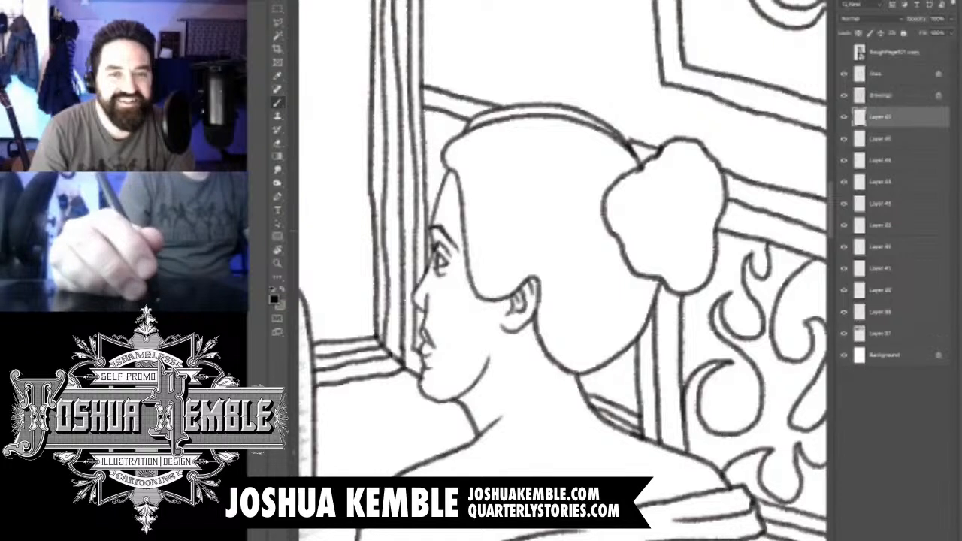
pyautogui.click(684, 224)
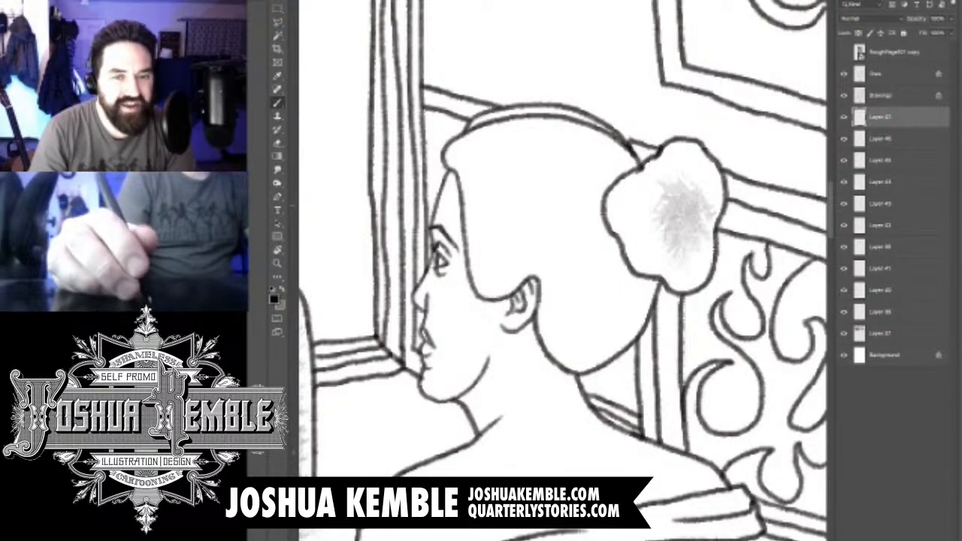
pyautogui.click(677, 195)
pyautogui.click(655, 200)
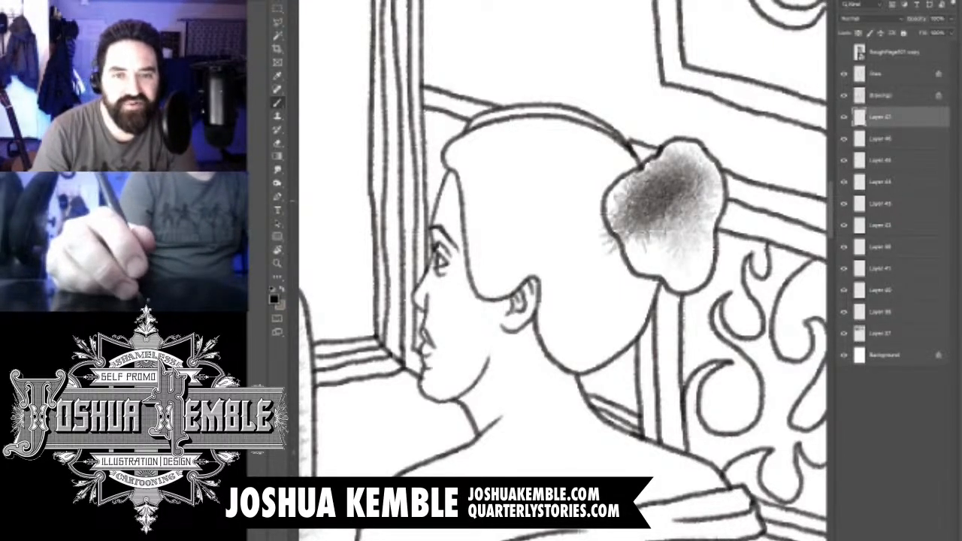
pyautogui.click(663, 233)
pyautogui.click(684, 232)
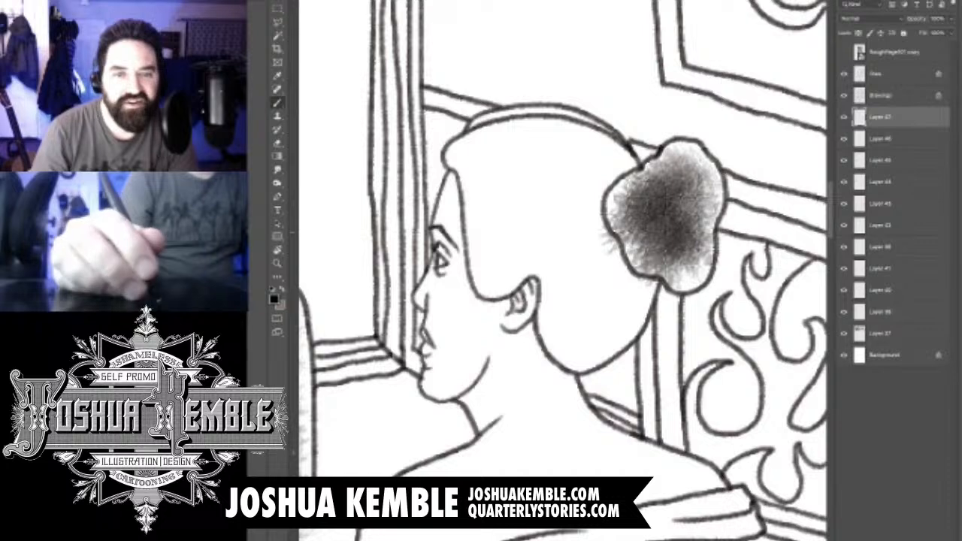
# - Deepen the hair bun's tone to near black in the middle, keeping a lighter rim along its outline
pyautogui.click(698, 218)
pyautogui.click(691, 188)
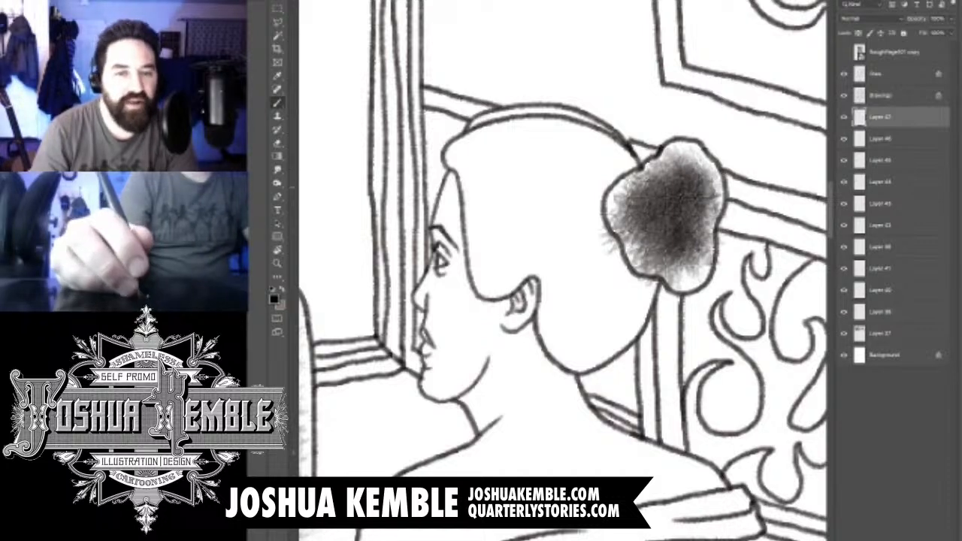
pyautogui.click(679, 179)
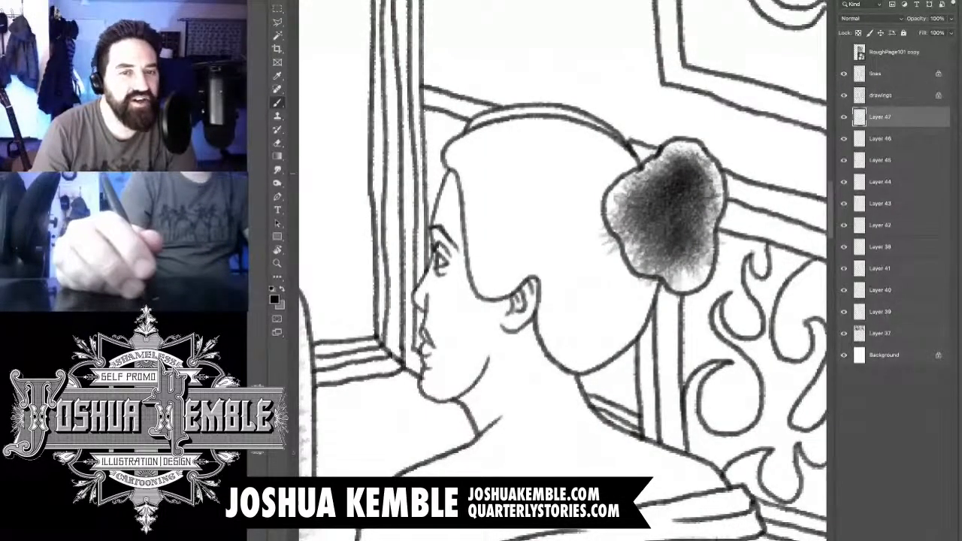
pyautogui.click(649, 218)
pyautogui.click(683, 266)
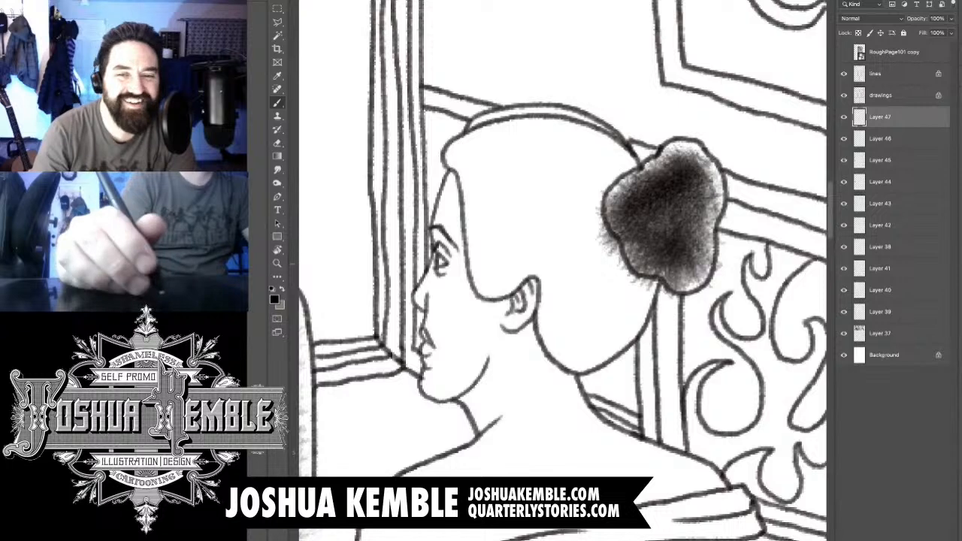
pyautogui.click(696, 218)
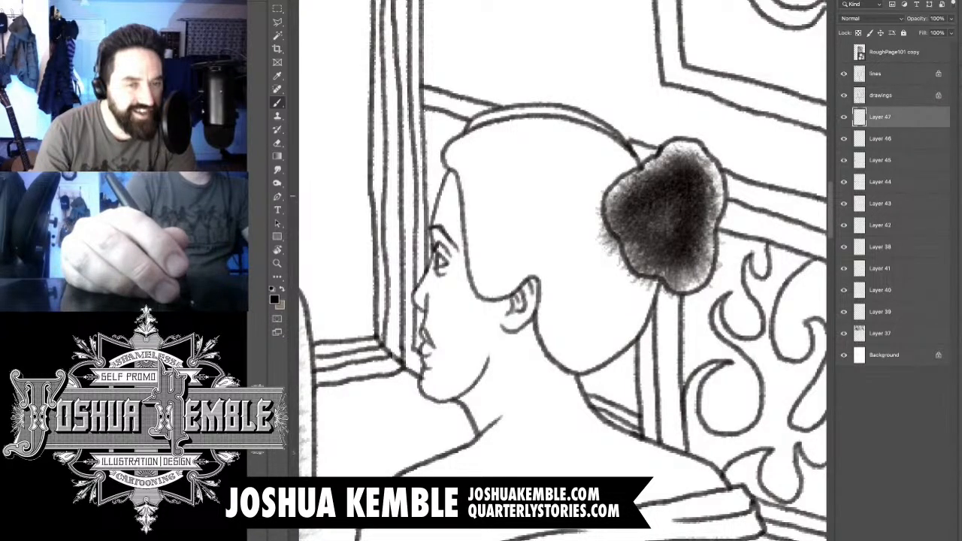
pyautogui.click(665, 204)
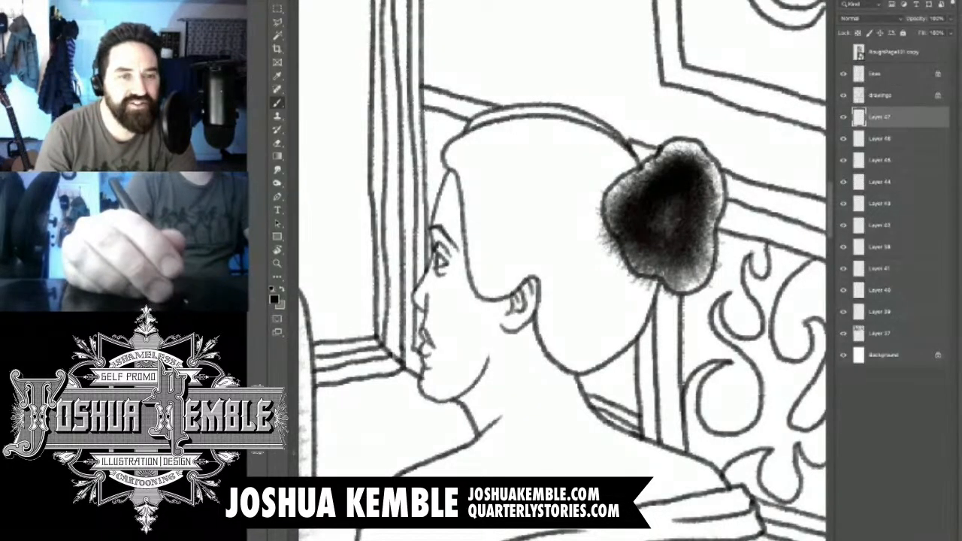
# - Brush a dark tone along the narrow headband across the top of the woman's head
pyautogui.click(486, 129)
pyautogui.moveTo(492, 128); pyautogui.dragTo(607, 136)
pyautogui.moveTo(484, 126); pyautogui.dragTo(553, 120)
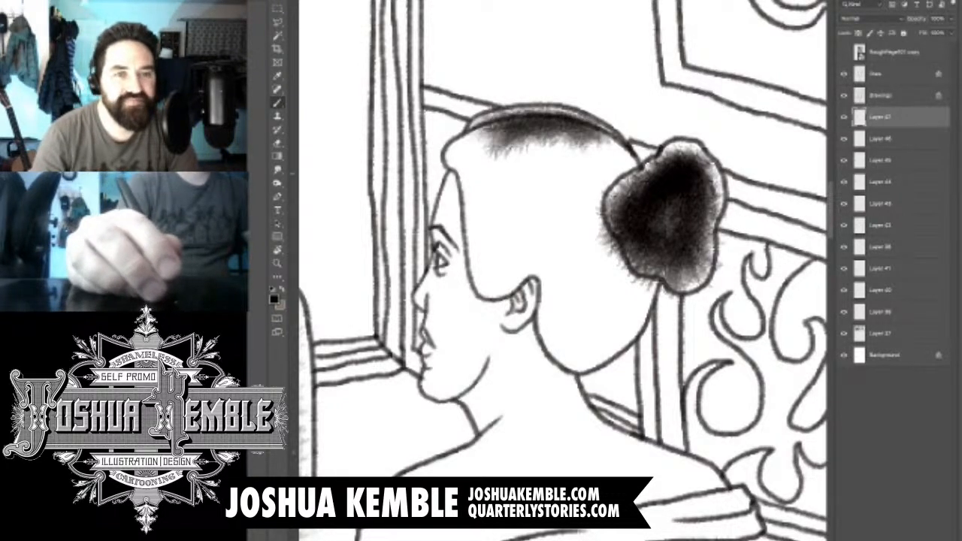
# - Erase the tone spilling from the headband onto the hair and from the bun's edge onto the back of the head
pyautogui.press('e')
pyautogui.moveTo(607, 141); pyautogui.dragTo(484, 141)
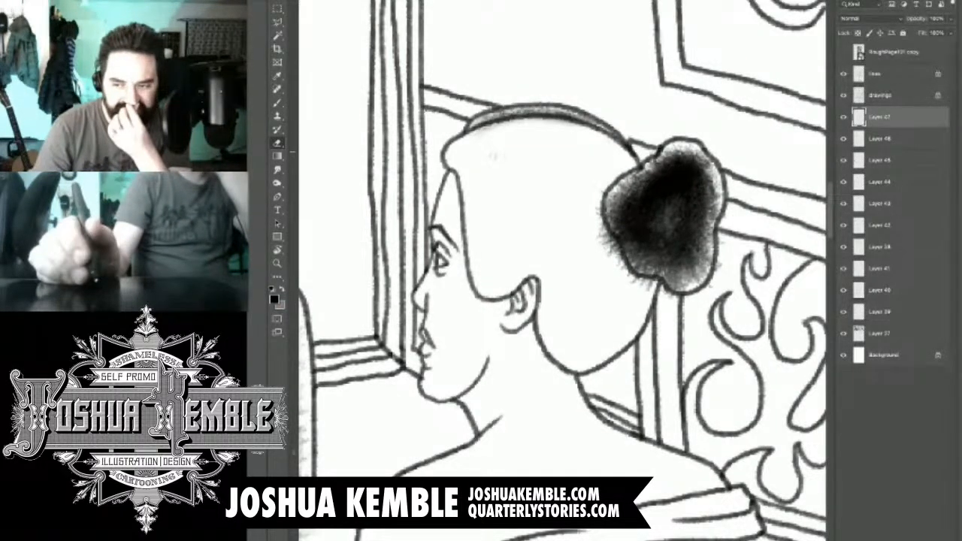
pyautogui.moveTo(601, 227); pyautogui.dragTo(640, 282)
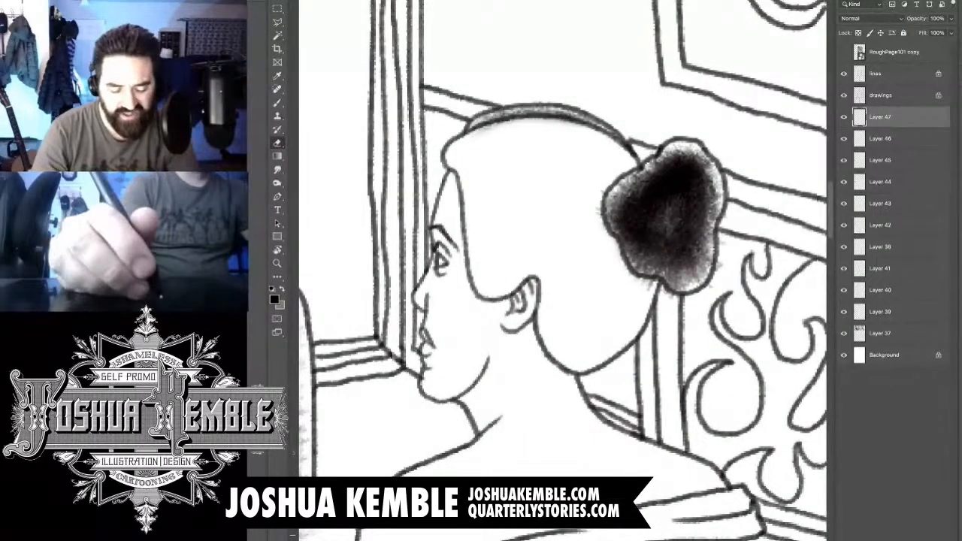
# - Add a new layer and brush grey tone around the woman's main hair shape, darkest beneath the bun
pyautogui.hotkey('ctrl', 'shift', 'alt', 'n')
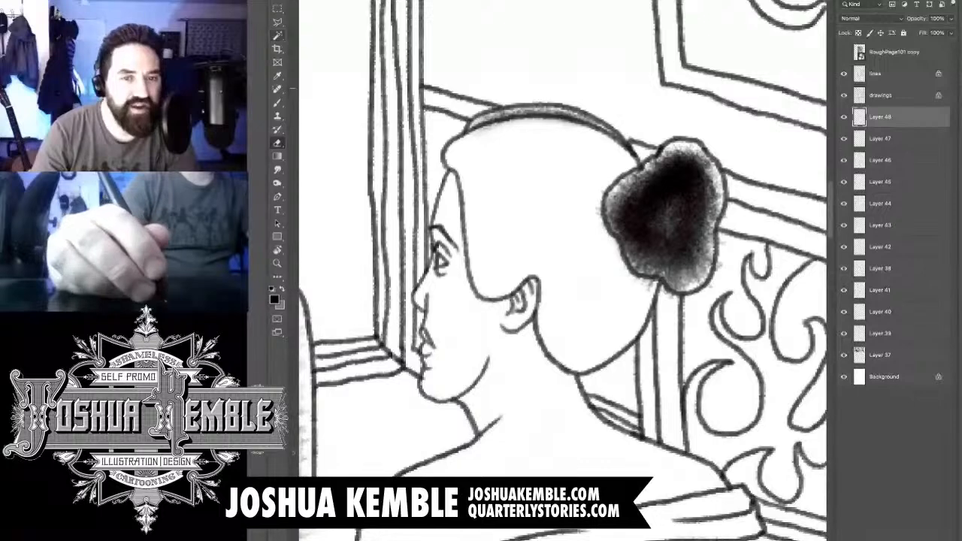
pyautogui.press('b')
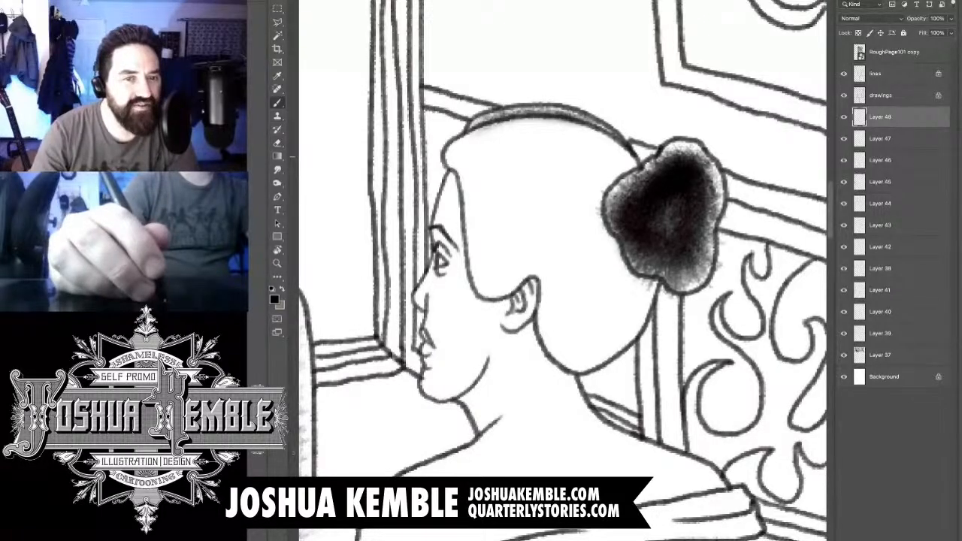
pyautogui.moveTo(628, 157)
pyautogui.mouseDown()
pyautogui.moveTo(607, 177)
pyautogui.moveTo(484, 151)
pyautogui.moveTo(462, 168)
pyautogui.moveTo(496, 256)
pyautogui.mouseUp()
pyautogui.moveTo(487, 218)
pyautogui.mouseDown()
pyautogui.moveTo(494, 248)
pyautogui.moveTo(526, 266)
pyautogui.moveTo(556, 259)
pyautogui.mouseUp()
pyautogui.moveTo(485, 290)
pyautogui.mouseDown()
pyautogui.moveTo(537, 274)
pyautogui.moveTo(579, 304)
pyautogui.moveTo(590, 353)
pyautogui.moveTo(635, 320)
pyautogui.moveTo(648, 290)
pyautogui.moveTo(605, 319)
pyautogui.mouseUp()
pyautogui.moveTo(631, 263)
pyautogui.mouseDown()
pyautogui.moveTo(601, 312)
pyautogui.moveTo(608, 252)
pyautogui.mouseUp()
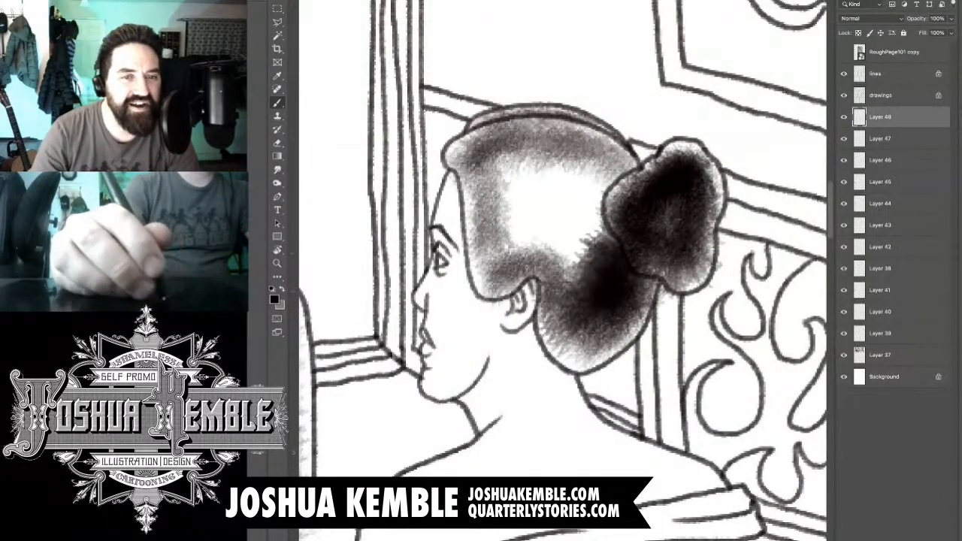
# - Darken the woman's hair to near black, covering the central highlight and leaving lighter edges along the hairline and nape
pyautogui.moveTo(623, 218); pyautogui.dragTo(571, 316)
pyautogui.moveTo(617, 166); pyautogui.dragTo(549, 270)
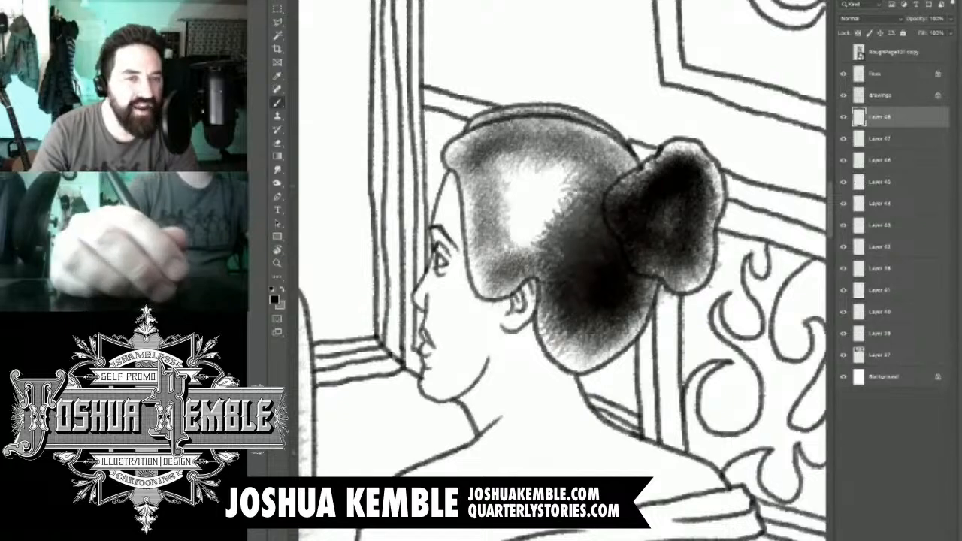
pyautogui.moveTo(631, 143)
pyautogui.mouseDown()
pyautogui.moveTo(518, 181)
pyautogui.moveTo(488, 173)
pyautogui.mouseUp()
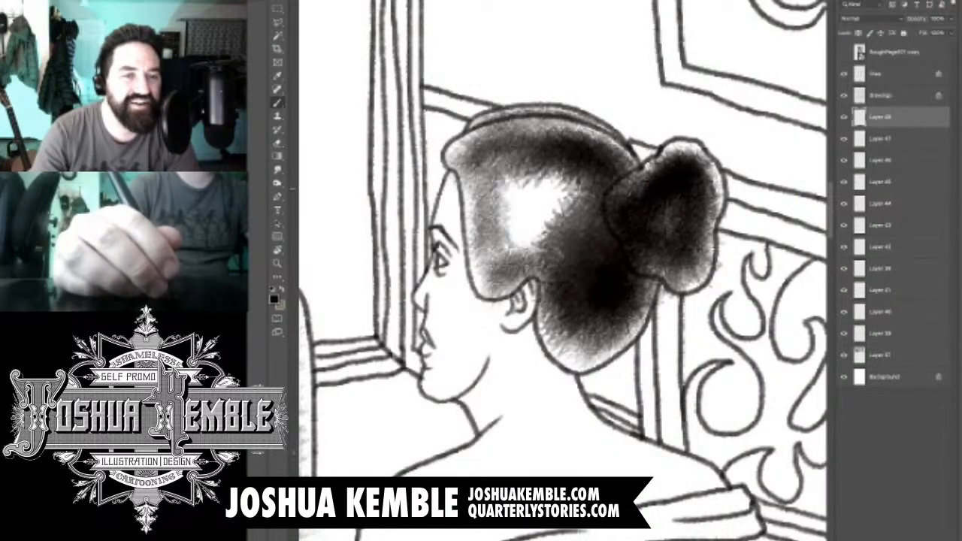
pyautogui.moveTo(552, 154)
pyautogui.mouseDown()
pyautogui.moveTo(497, 162)
pyautogui.moveTo(496, 207)
pyautogui.moveTo(515, 233)
pyautogui.moveTo(545, 225)
pyautogui.mouseUp()
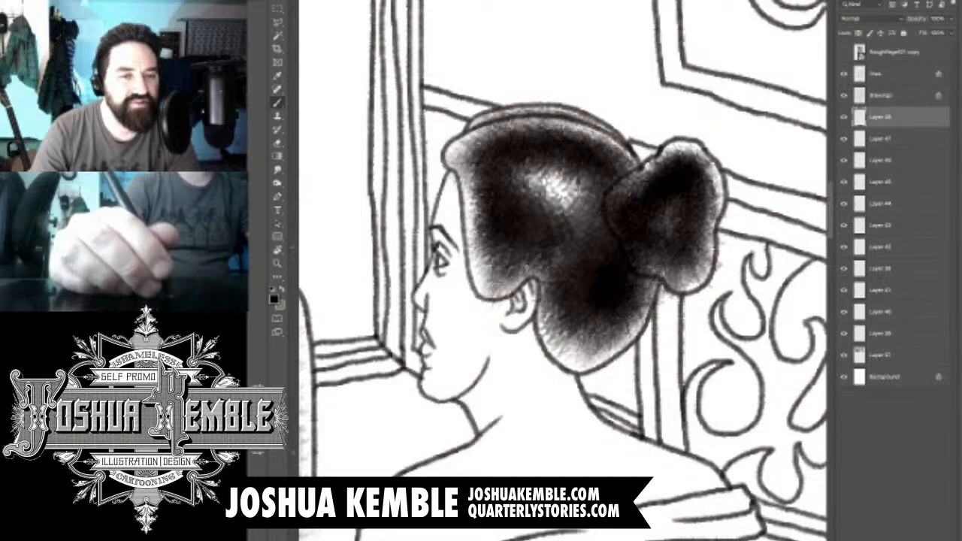
pyautogui.moveTo(537, 169); pyautogui.dragTo(571, 211)
pyautogui.moveTo(620, 176)
pyautogui.mouseDown()
pyautogui.moveTo(594, 244)
pyautogui.moveTo(549, 271)
pyautogui.moveTo(567, 338)
pyautogui.mouseUp()
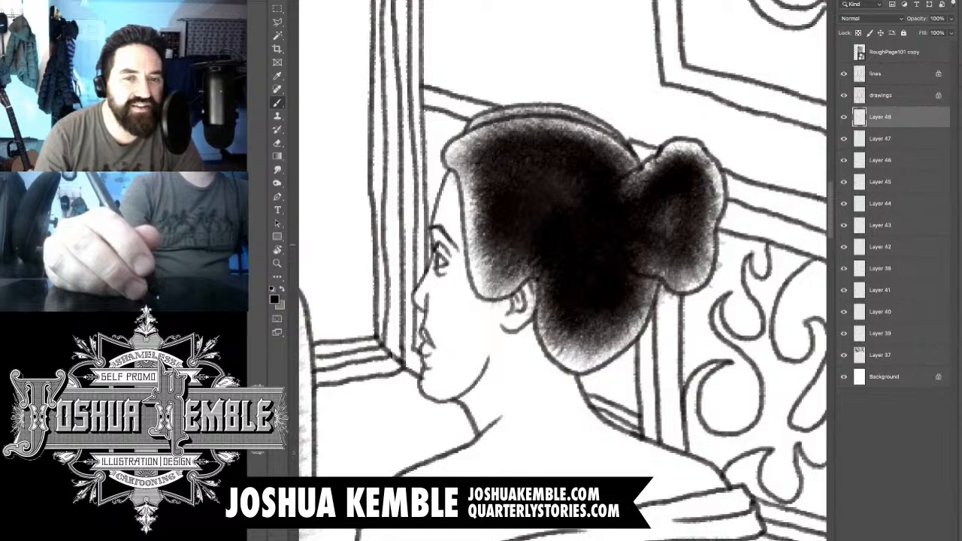
# - Erase the main hair tone where it overlaps the bun and the woman's ear
pyautogui.press('e')
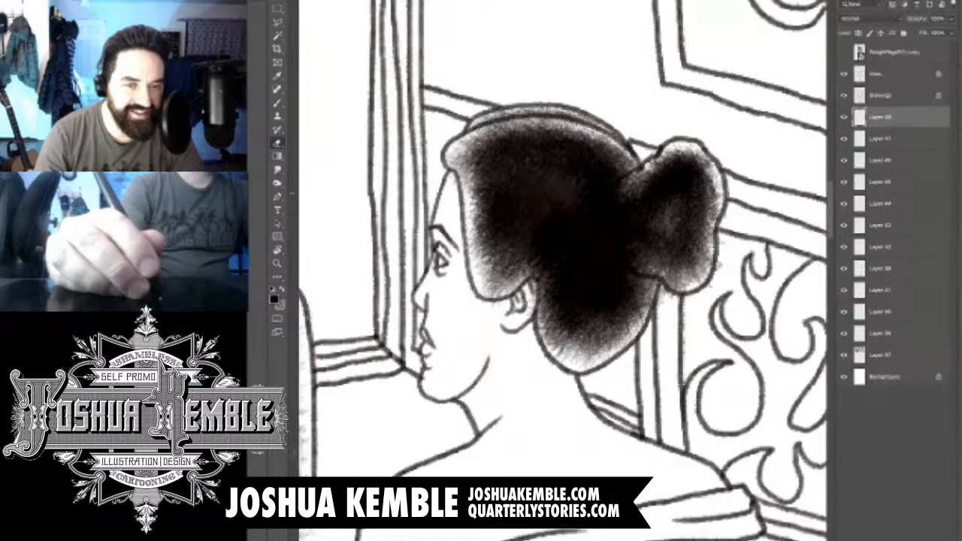
pyautogui.moveTo(627, 181)
pyautogui.mouseDown()
pyautogui.moveTo(607, 236)
pyautogui.moveTo(633, 249)
pyautogui.moveTo(647, 277)
pyautogui.mouseUp()
pyautogui.moveTo(535, 285); pyautogui.dragTo(538, 310)
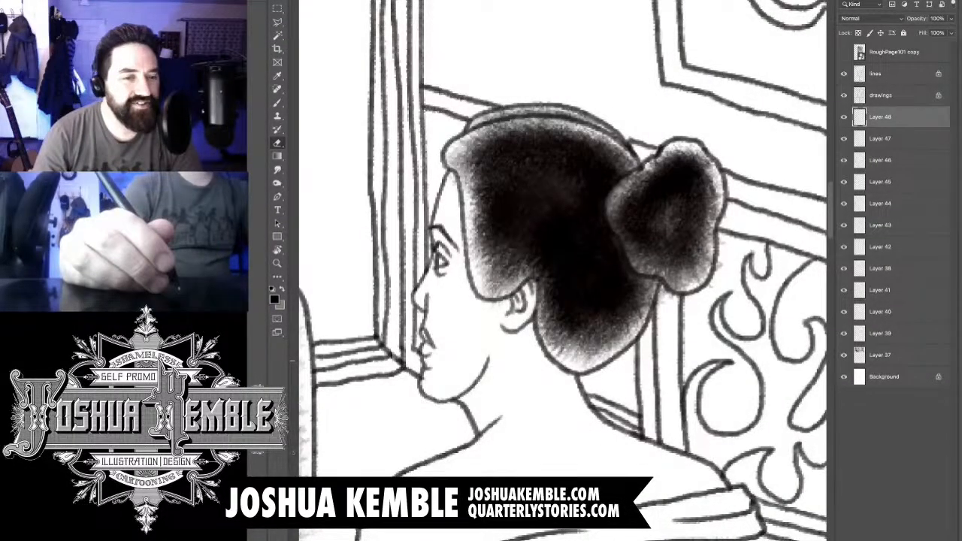
# - Add a new layer and brush light grey tone on the woman's face around the nose, eye and forehead
pyautogui.press('alt+shift+super+n')
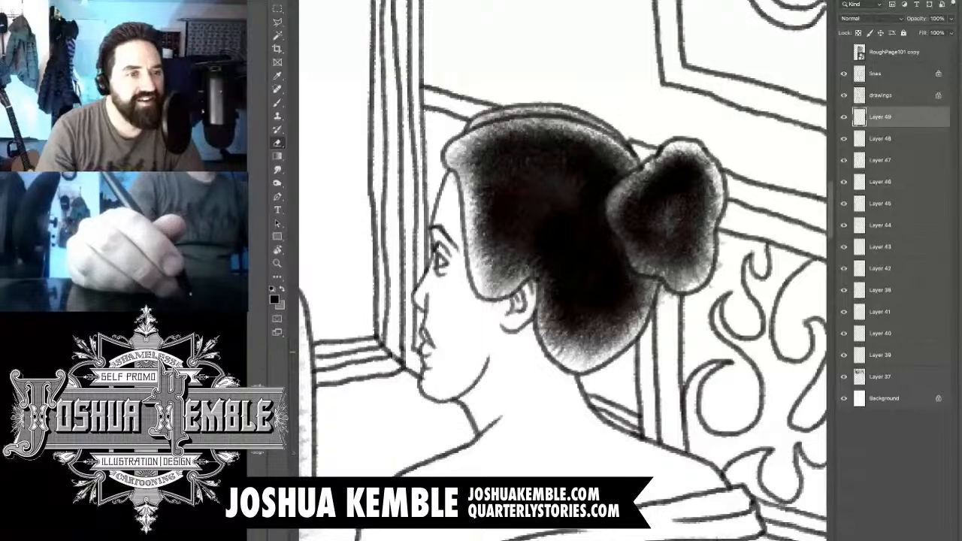
pyautogui.press('b')
pyautogui.press('e')
pyautogui.press('b')
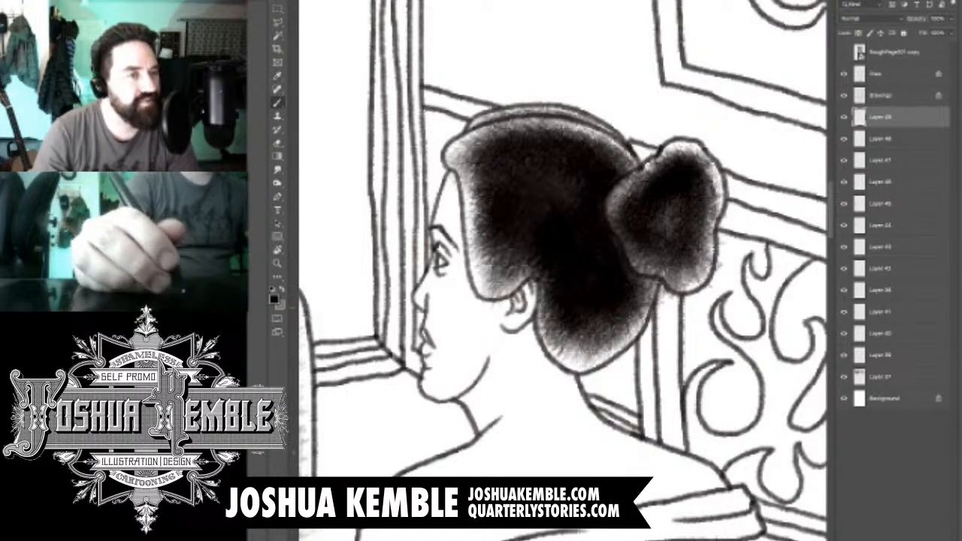
pyautogui.moveTo(438, 272); pyautogui.dragTo(424, 302)
pyautogui.moveTo(451, 248); pyautogui.dragTo(443, 276)
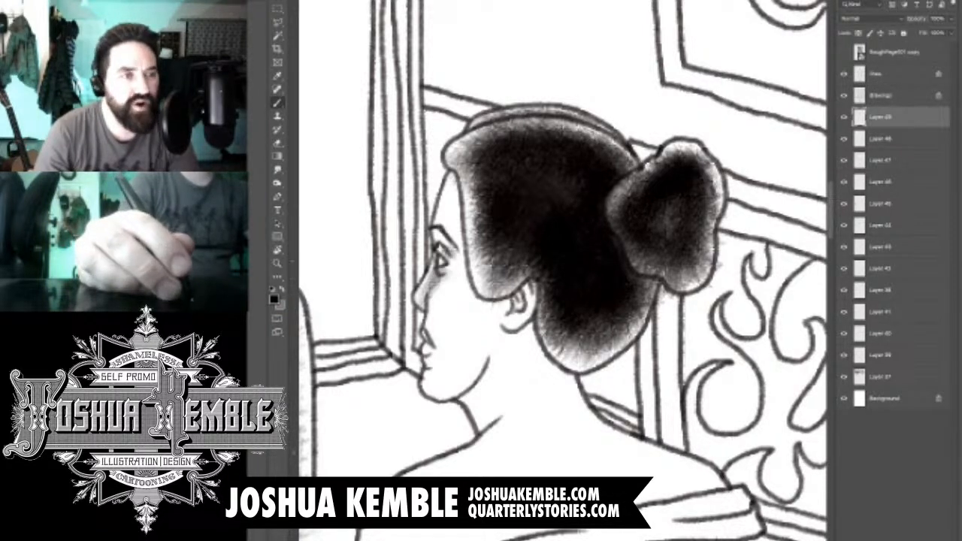
pyautogui.moveTo(440, 236); pyautogui.dragTo(455, 263)
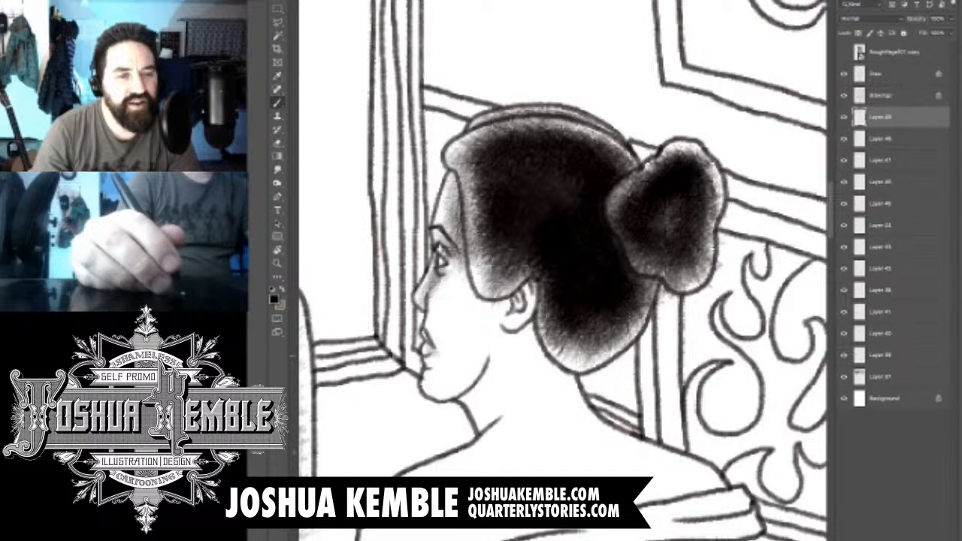
# - Shade the woman's cheek and jaw in grey, darkest below the hairline and fading towards the nose and mouth
pyautogui.moveTo(455, 331); pyautogui.dragTo(451, 392)
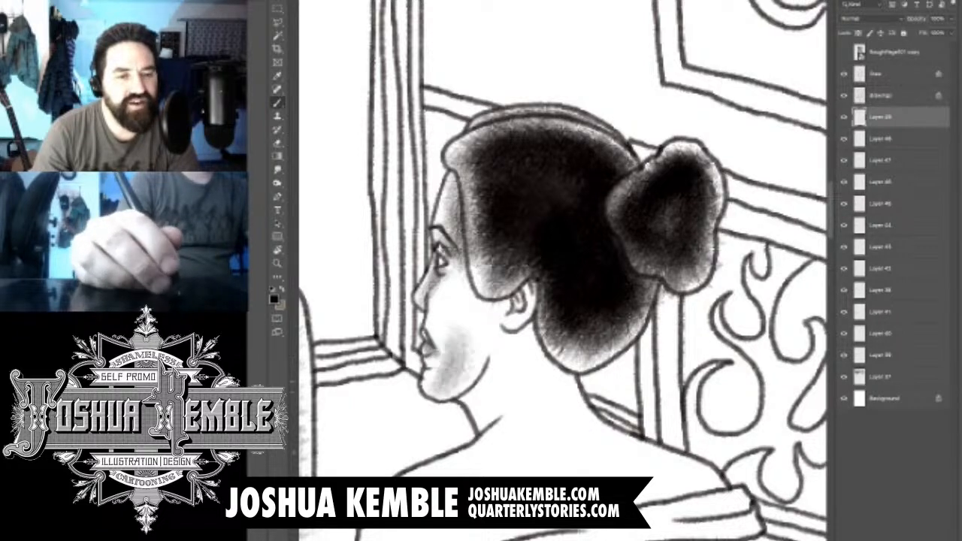
pyautogui.moveTo(468, 248); pyautogui.dragTo(450, 368)
pyautogui.moveTo(469, 239); pyautogui.dragTo(452, 375)
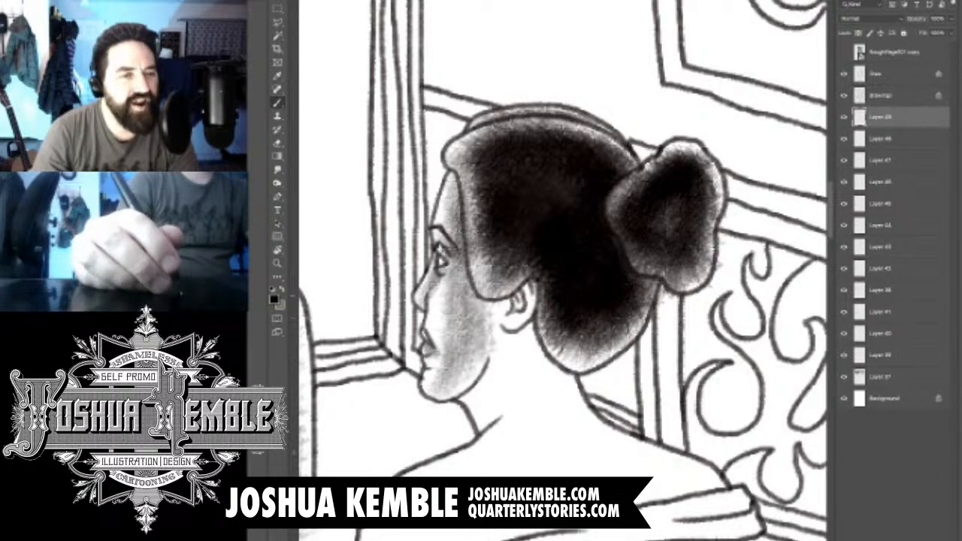
pyautogui.moveTo(481, 295); pyautogui.dragTo(470, 385)
pyautogui.moveTo(488, 278); pyautogui.dragTo(477, 336)
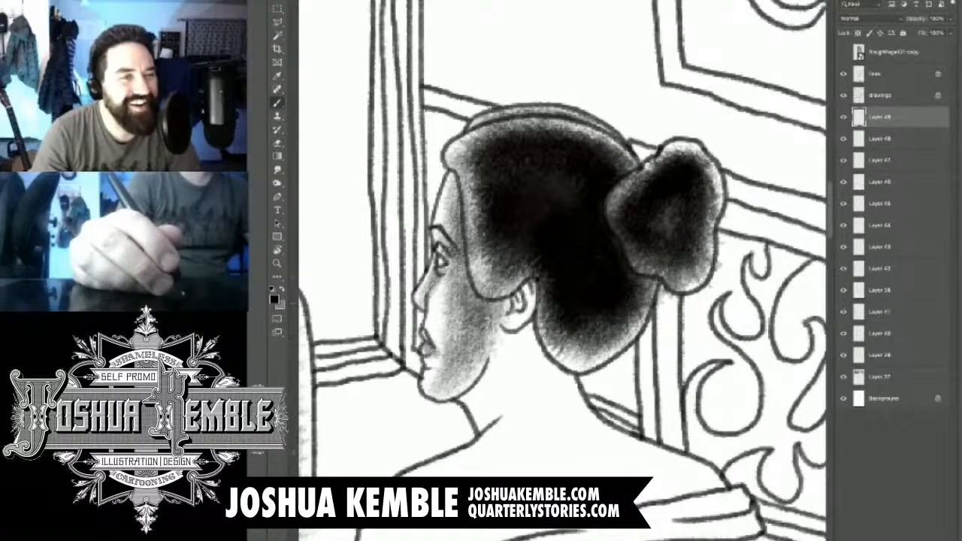
pyautogui.moveTo(467, 248); pyautogui.dragTo(469, 332)
pyautogui.moveTo(488, 279); pyautogui.dragTo(479, 304)
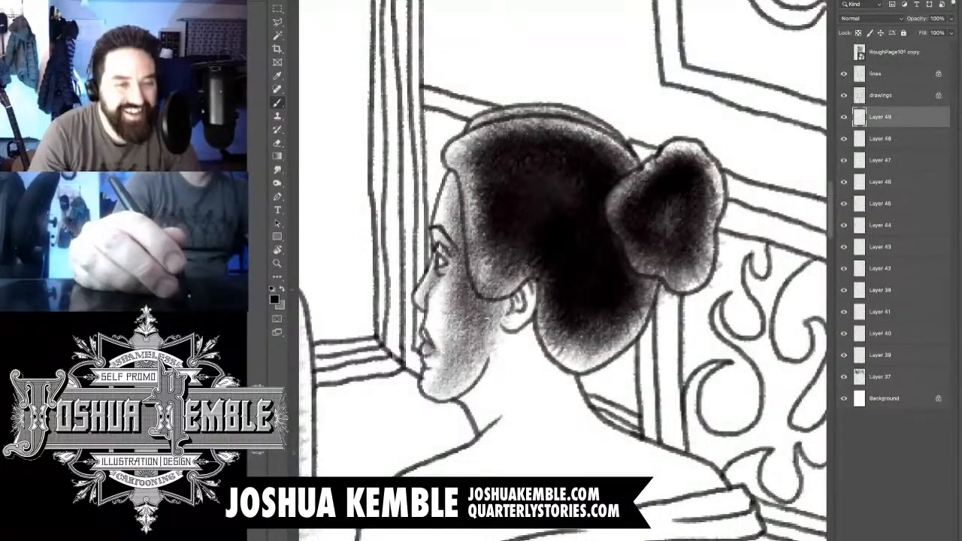
# - Shade the inside of the woman's ear and the neck directly beneath the ear and hair
pyautogui.press('w')
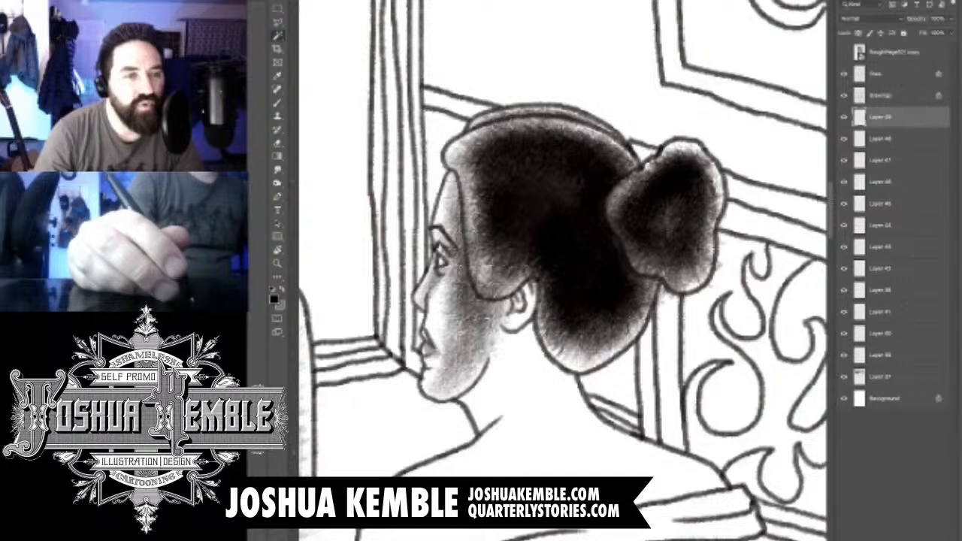
pyautogui.press('e')
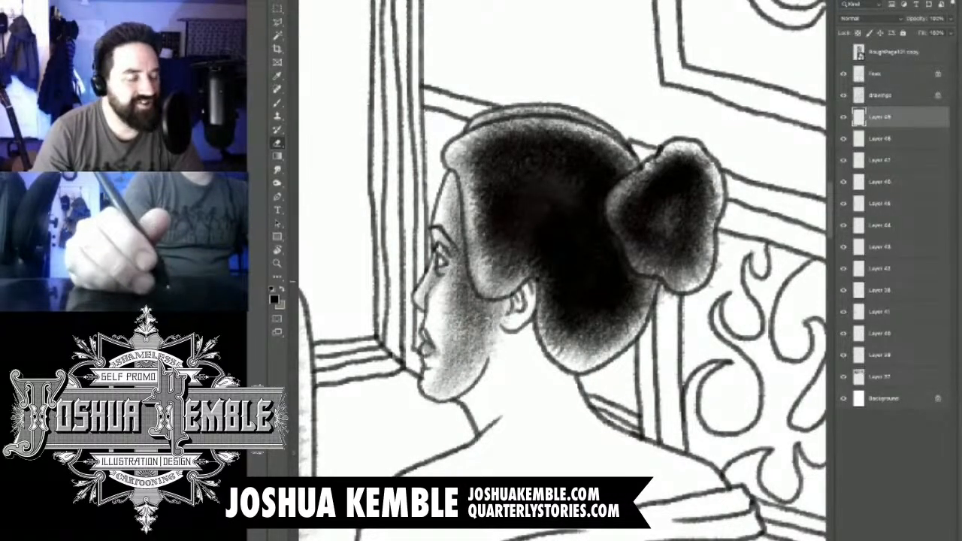
pyautogui.hotkey('ctrl', '+')
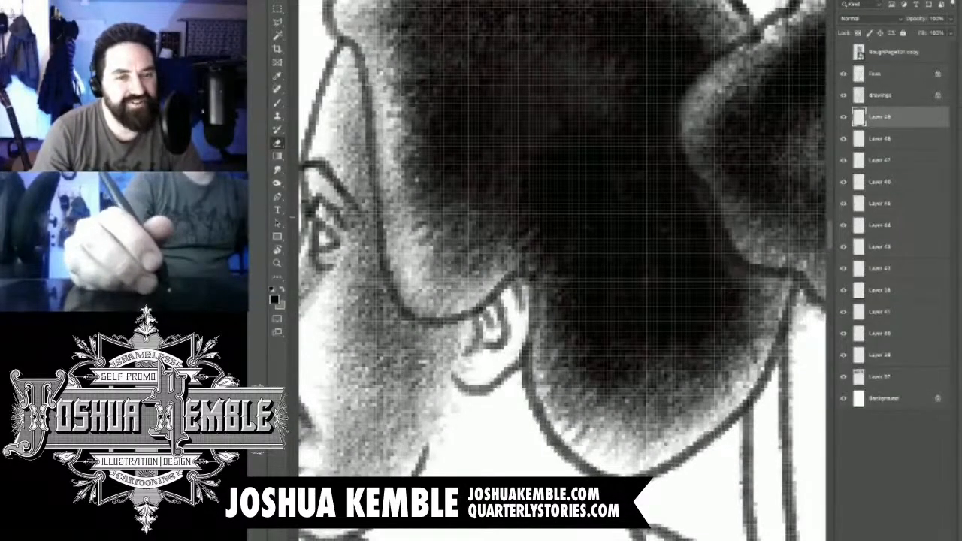
pyautogui.moveTo(520, 302); pyautogui.dragTo(604, 238)
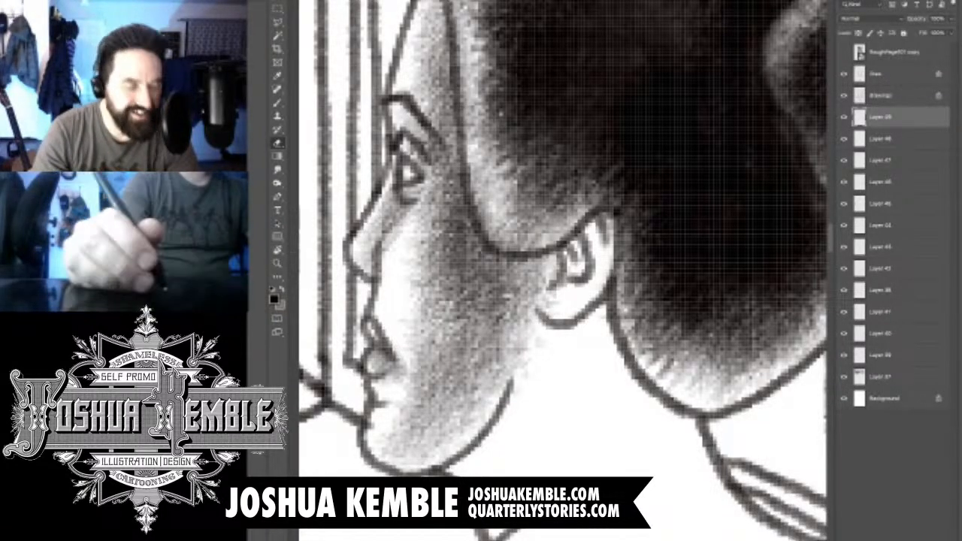
pyautogui.press('l')
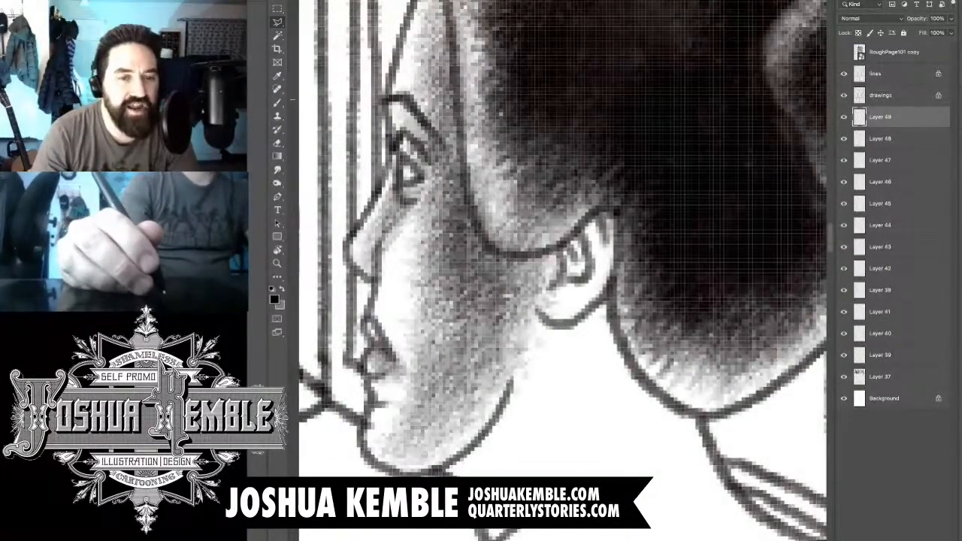
pyautogui.press('b')
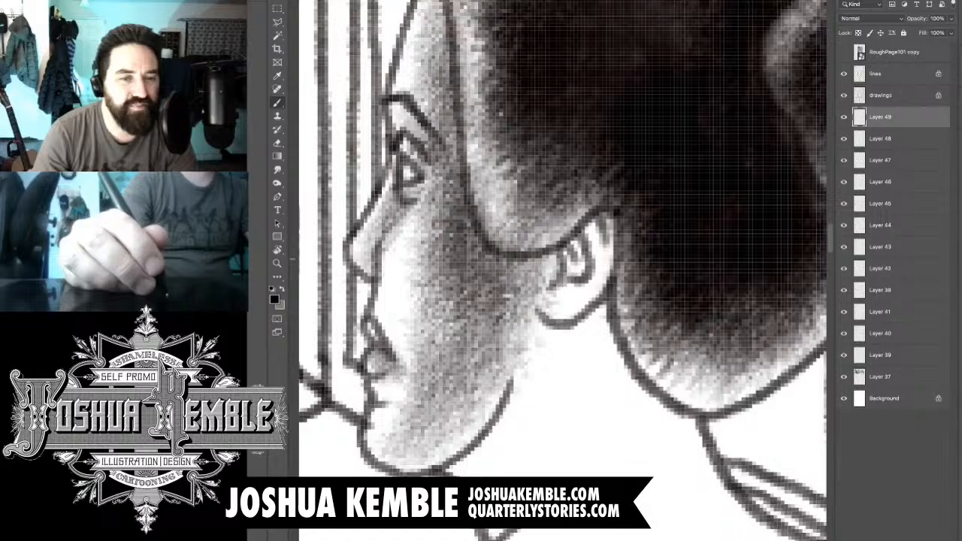
pyautogui.moveTo(560, 289)
pyautogui.mouseDown()
pyautogui.moveTo(589, 222)
pyautogui.moveTo(610, 219)
pyautogui.mouseUp()
pyautogui.moveTo(572, 248); pyautogui.dragTo(562, 272)
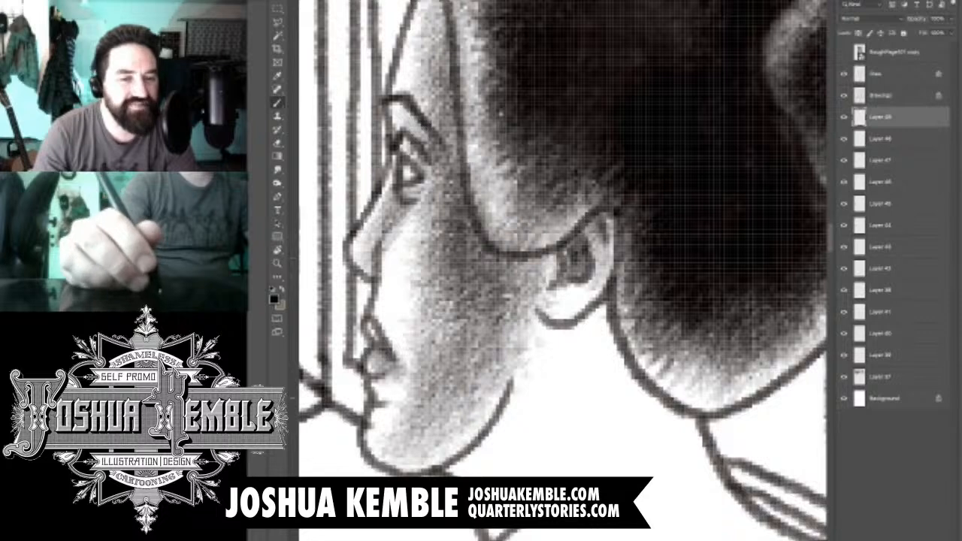
pyautogui.moveTo(531, 327)
pyautogui.mouseDown()
pyautogui.moveTo(592, 371)
pyautogui.moveTo(632, 287)
pyautogui.moveTo(580, 346)
pyautogui.mouseUp()
pyautogui.moveTo(619, 318); pyautogui.dragTo(586, 370)
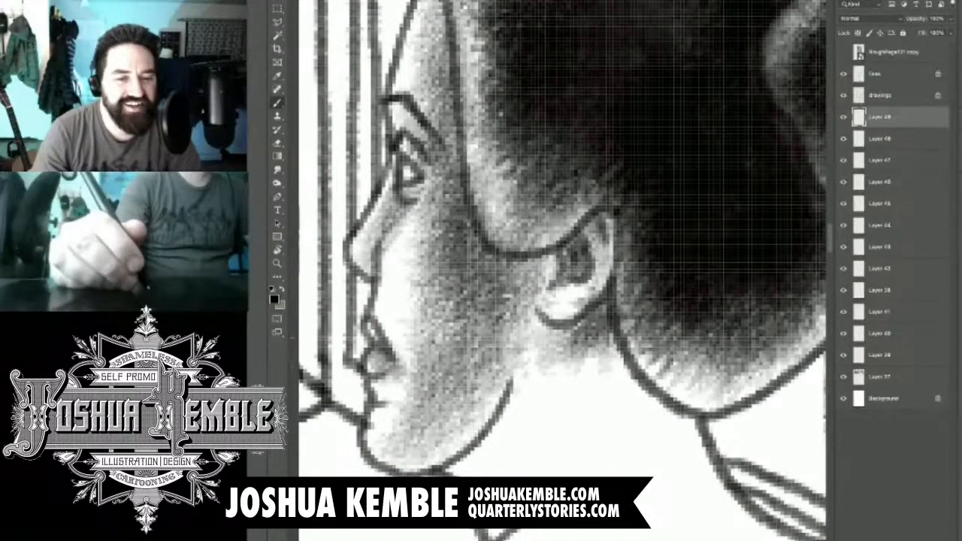
# - Brush grey shadow onto the front of the woman's neck beneath the jawline
pyautogui.press('super+minus')
pyautogui.press('super+minus')
pyautogui.press('super+minus')
pyautogui.press('super+minus')
pyautogui.press('super+minus')
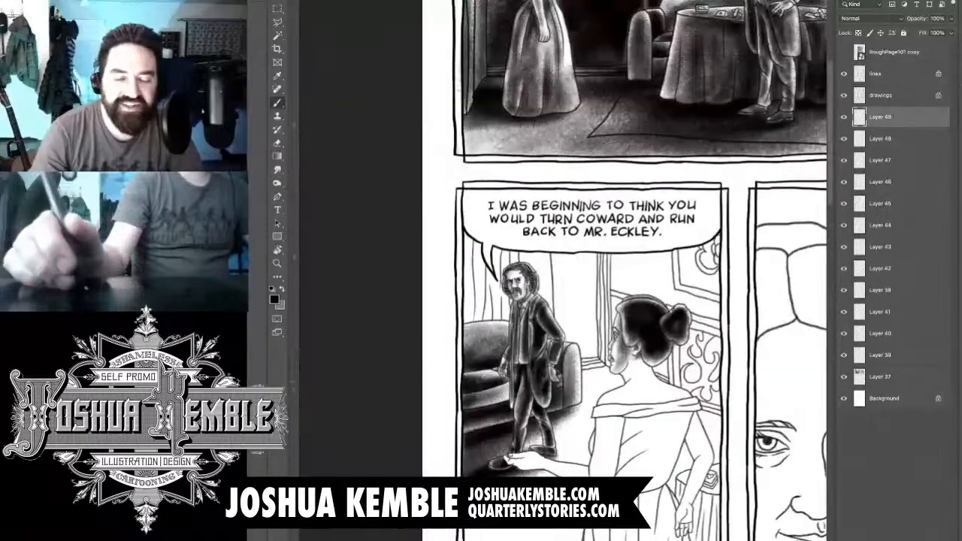
pyautogui.press('super+plus')
pyautogui.press('super+plus')
pyautogui.press('super+plus')
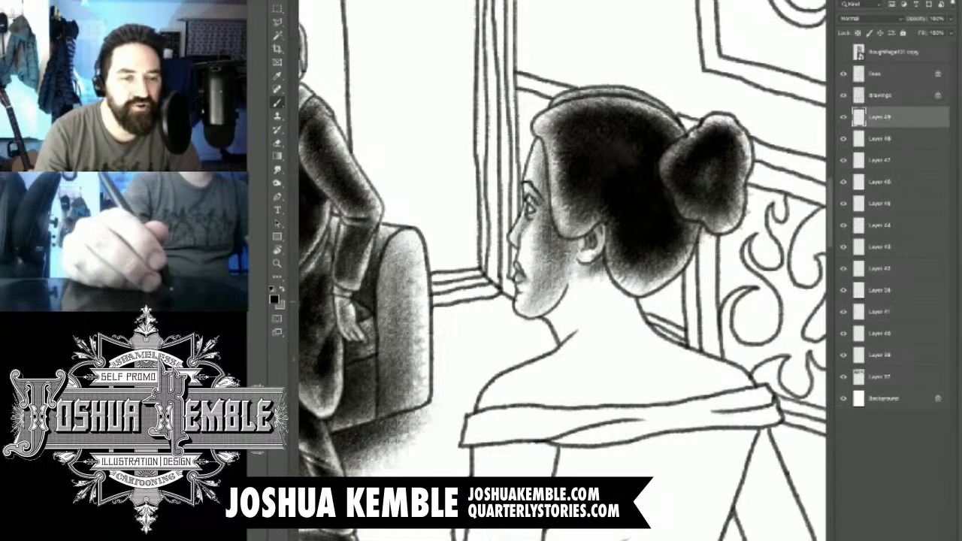
pyautogui.moveTo(602, 270); pyautogui.dragTo(535, 249)
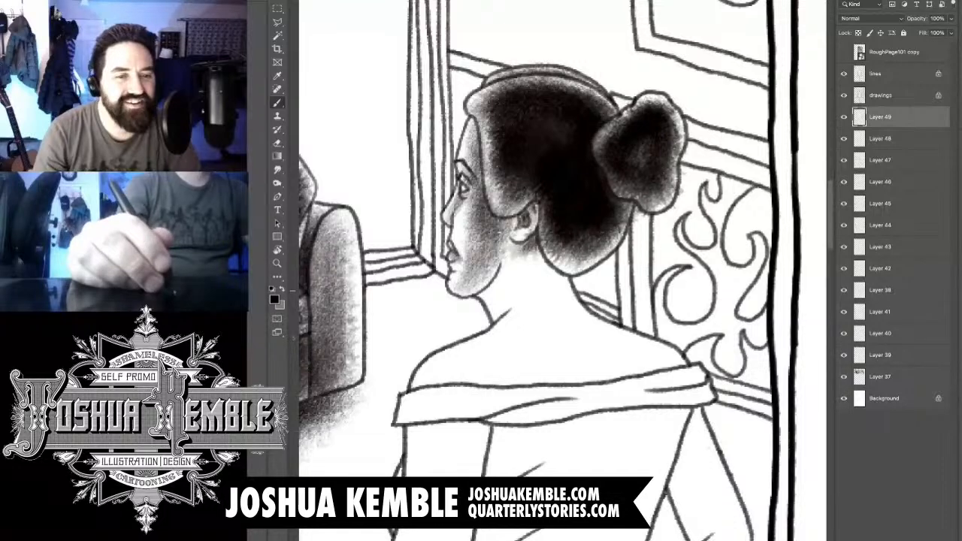
pyautogui.scroll(3, 490, 272)
pyautogui.moveTo(491, 319); pyautogui.dragTo(514, 361)
pyautogui.moveTo(484, 278); pyautogui.dragTo(522, 353)
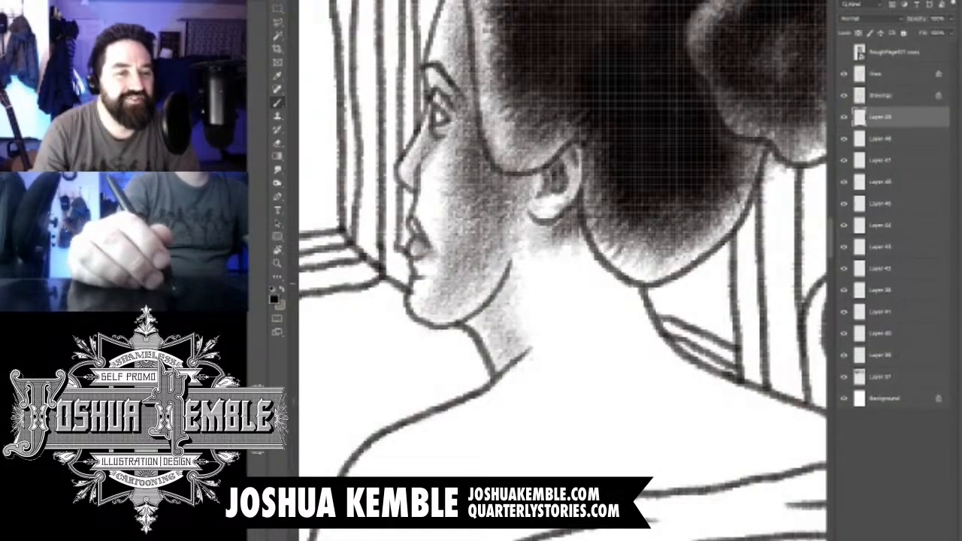
pyautogui.moveTo(517, 281); pyautogui.dragTo(460, 335)
pyautogui.moveTo(515, 295); pyautogui.dragTo(438, 356)
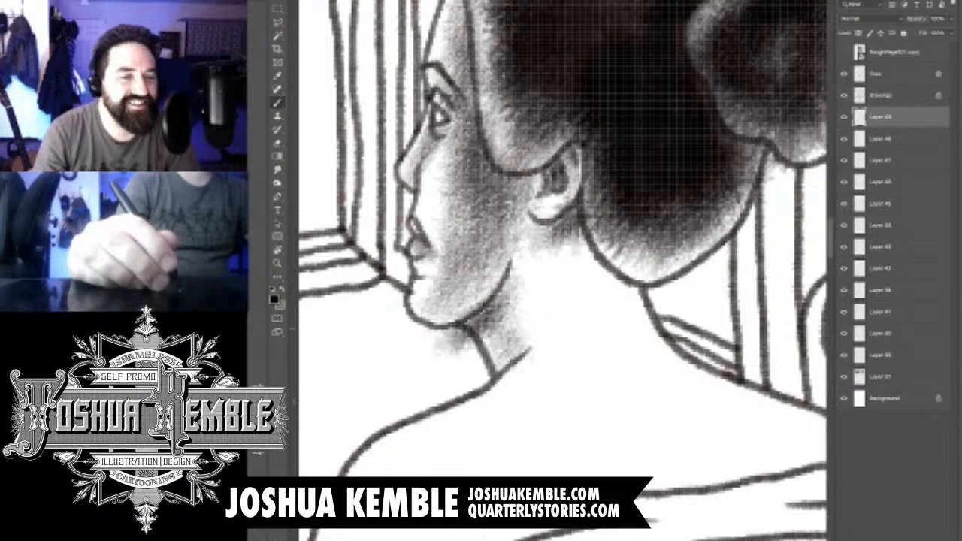
# - Erase the neck tone that spills past the throat outline below the woman's chin
pyautogui.press('e')
pyautogui.moveTo(472, 329); pyautogui.dragTo(436, 356)
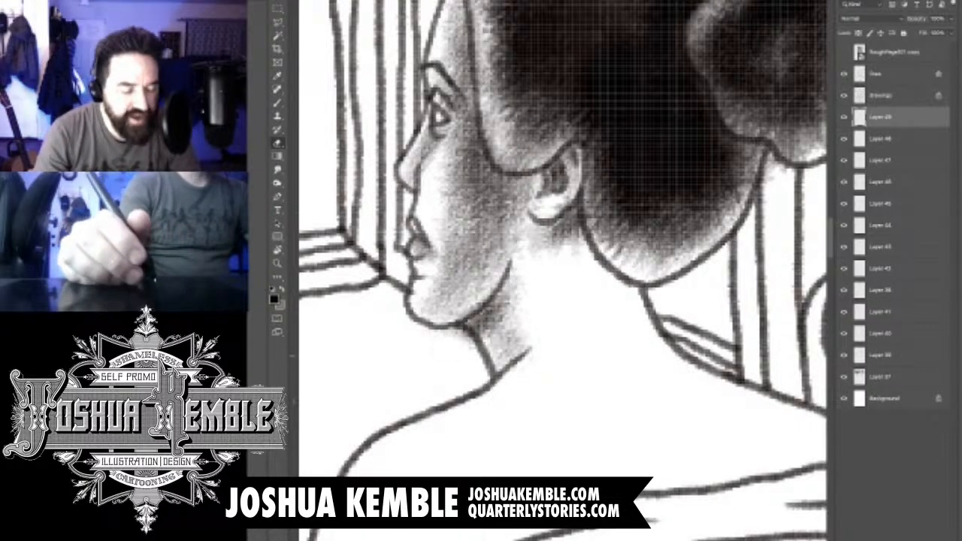
pyautogui.moveTo(473, 326); pyautogui.dragTo(445, 347)
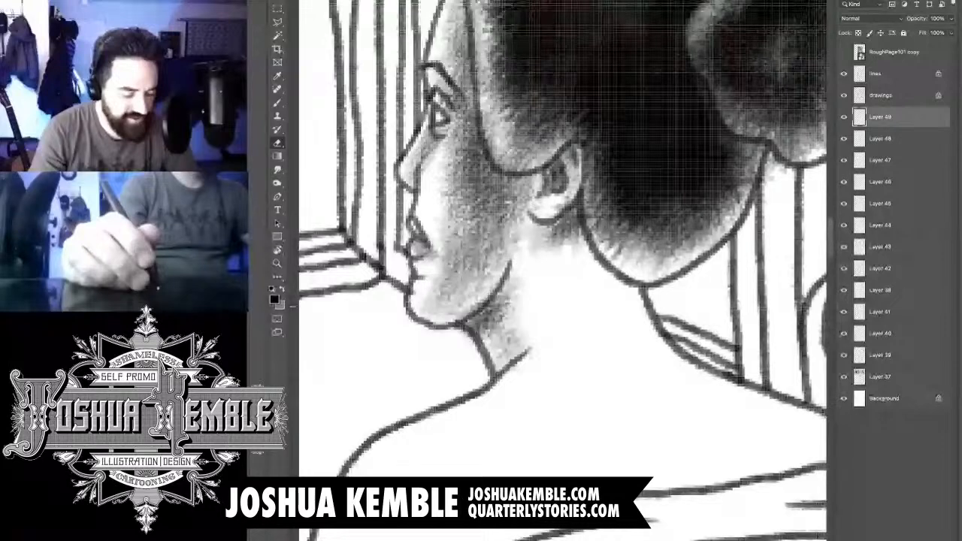
pyautogui.hotkey('ctrl', '-')
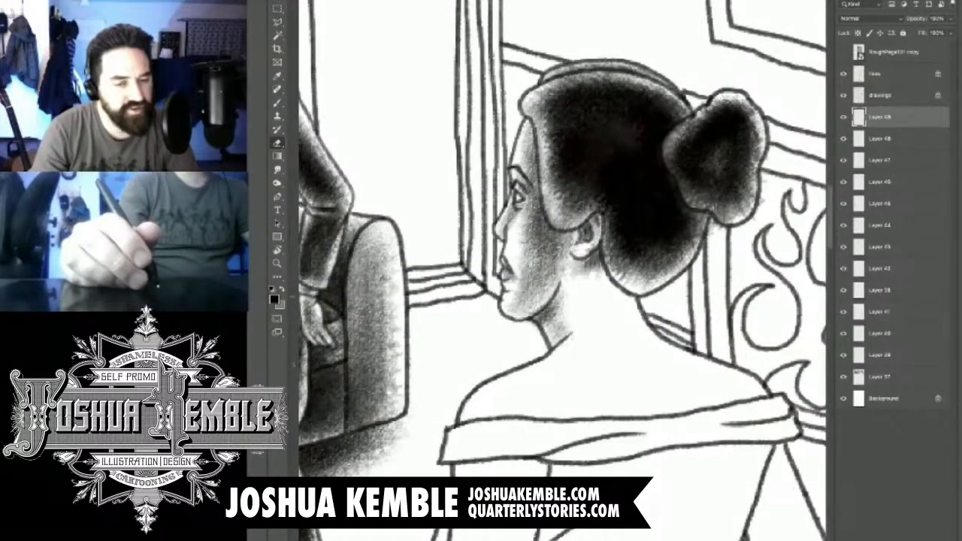
# - Shade the nape of the woman's neck and build up grey along the slope of her right shoulder
pyautogui.press('b')
pyautogui.press('e')
pyautogui.press('b')
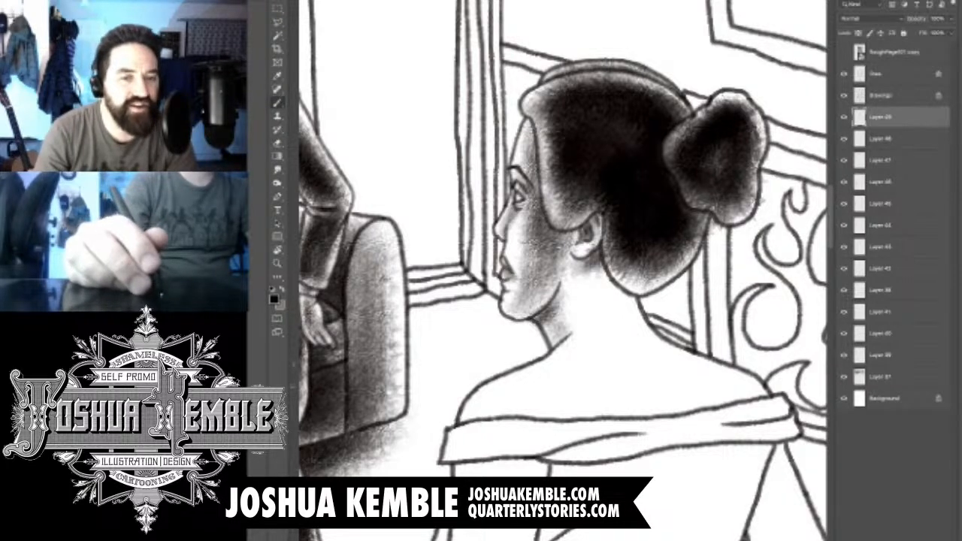
pyautogui.moveTo(586, 270)
pyautogui.mouseDown()
pyautogui.moveTo(627, 334)
pyautogui.moveTo(706, 402)
pyautogui.moveTo(741, 392)
pyautogui.mouseUp()
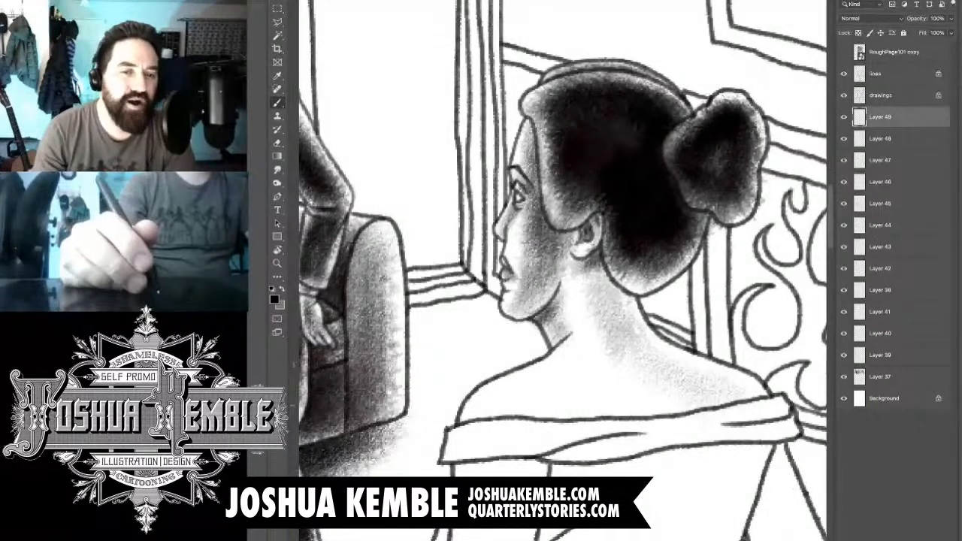
pyautogui.moveTo(642, 353); pyautogui.dragTo(762, 406)
pyautogui.moveTo(604, 334); pyautogui.dragTo(653, 375)
pyautogui.moveTo(612, 304); pyautogui.dragTo(650, 353)
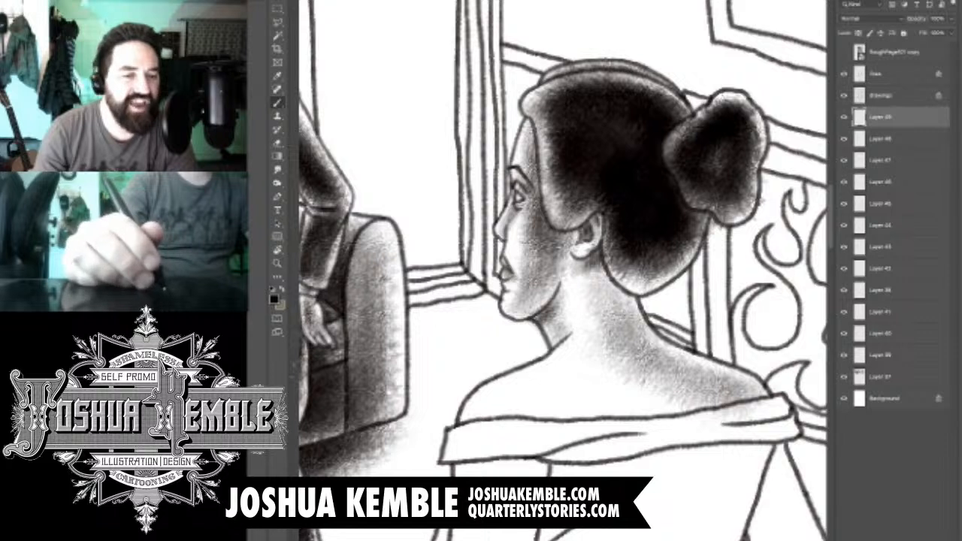
# - Extend grey tone across the woman's upper back and left shoulder, and deepen the shadow on her back and nape
pyautogui.moveTo(579, 329)
pyautogui.mouseDown()
pyautogui.moveTo(597, 352)
pyautogui.moveTo(511, 421)
pyautogui.mouseUp()
pyautogui.moveTo(569, 365)
pyautogui.mouseDown()
pyautogui.moveTo(487, 433)
pyautogui.moveTo(639, 406)
pyautogui.mouseUp()
pyautogui.moveTo(563, 402)
pyautogui.mouseDown()
pyautogui.moveTo(616, 372)
pyautogui.moveTo(684, 372)
pyautogui.mouseUp()
pyautogui.moveTo(586, 436); pyautogui.dragTo(714, 380)
pyautogui.moveTo(654, 436); pyautogui.dragTo(726, 379)
pyautogui.moveTo(605, 409); pyautogui.dragTo(736, 350)
pyautogui.moveTo(631, 415); pyautogui.dragTo(740, 376)
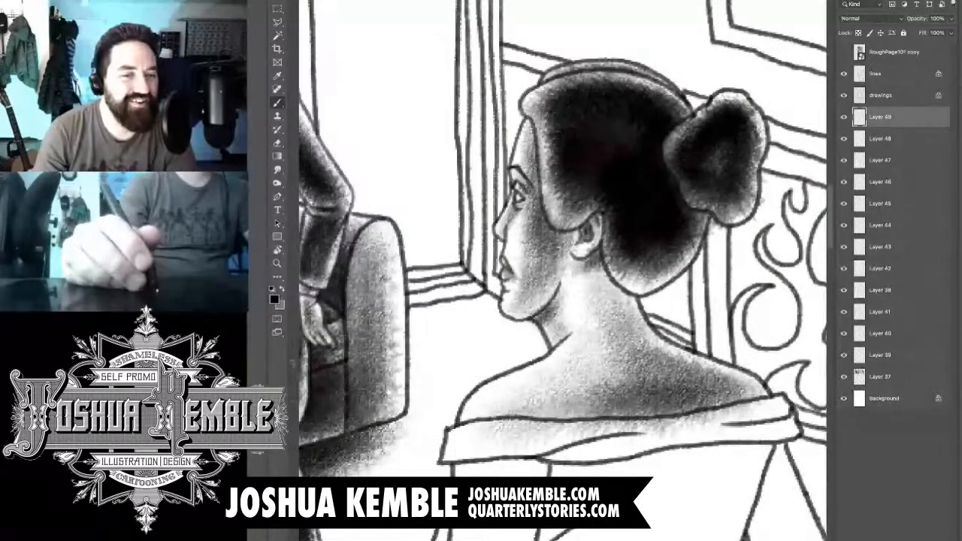
pyautogui.moveTo(628, 368); pyautogui.dragTo(637, 299)
pyautogui.moveTo(624, 334); pyautogui.dragTo(590, 267)
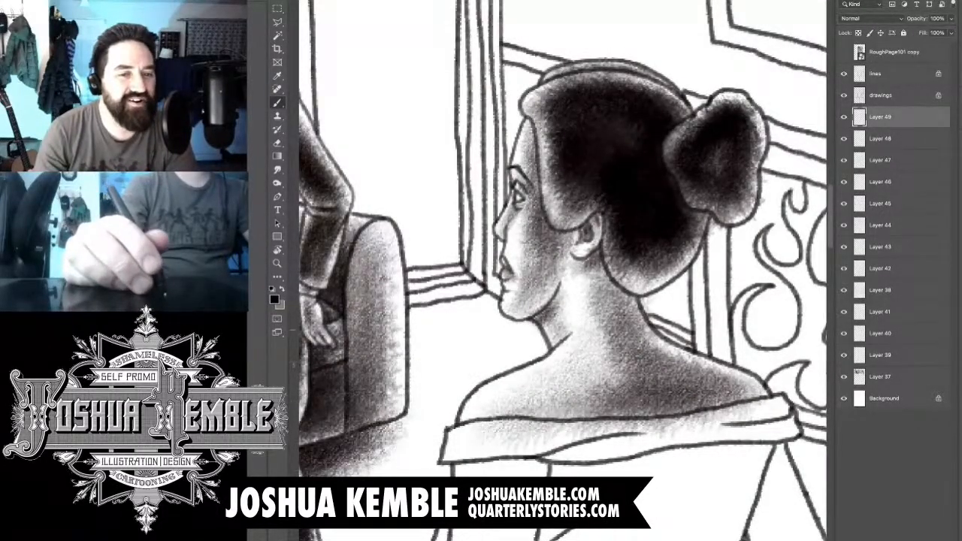
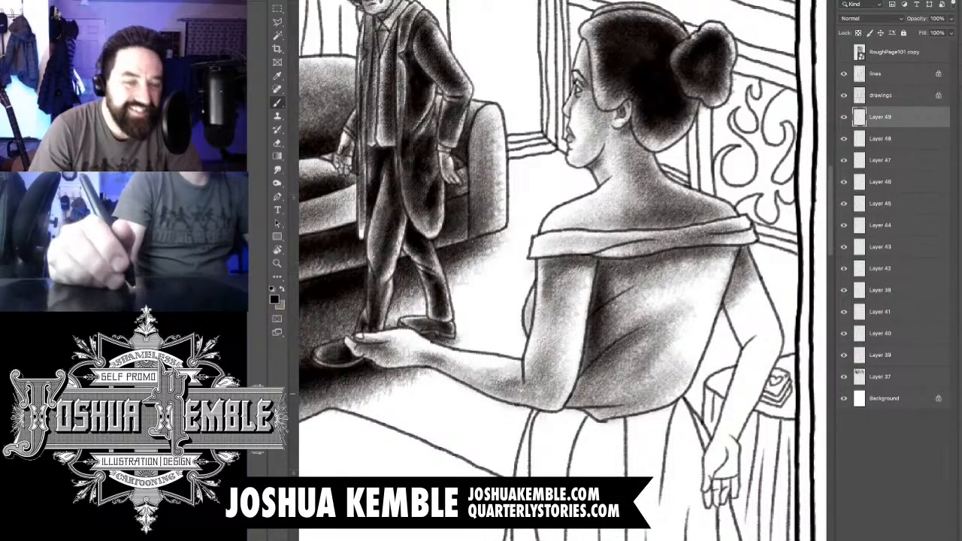
# - Try a darker stroke of tone at the elbow of the woman's outstretched arm
pyautogui.moveTo(520, 392)
pyautogui.mouseDown()
pyautogui.moveTo(542, 396)
pyautogui.moveTo(528, 335)
pyautogui.moveTo(539, 394)
pyautogui.mouseUp()
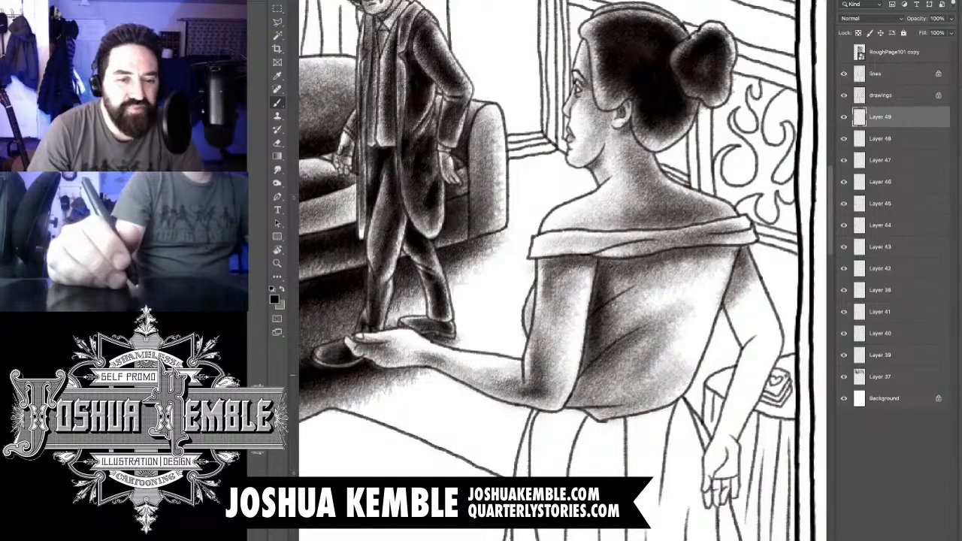
pyautogui.press('super+z')
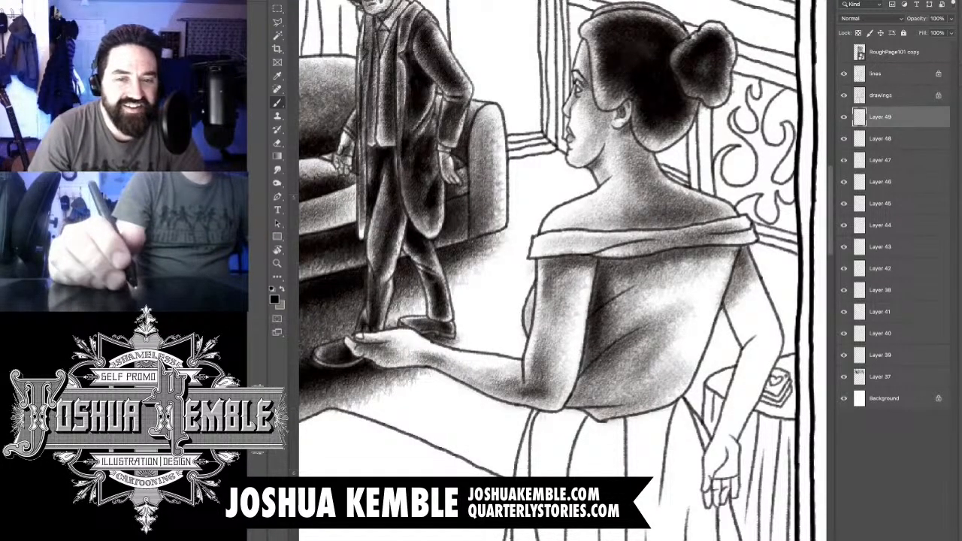
# - Brush grey tone onto the hand, wrist and forearm of the woman's lowered arm, up to the elbow
pyautogui.press('super+plus')
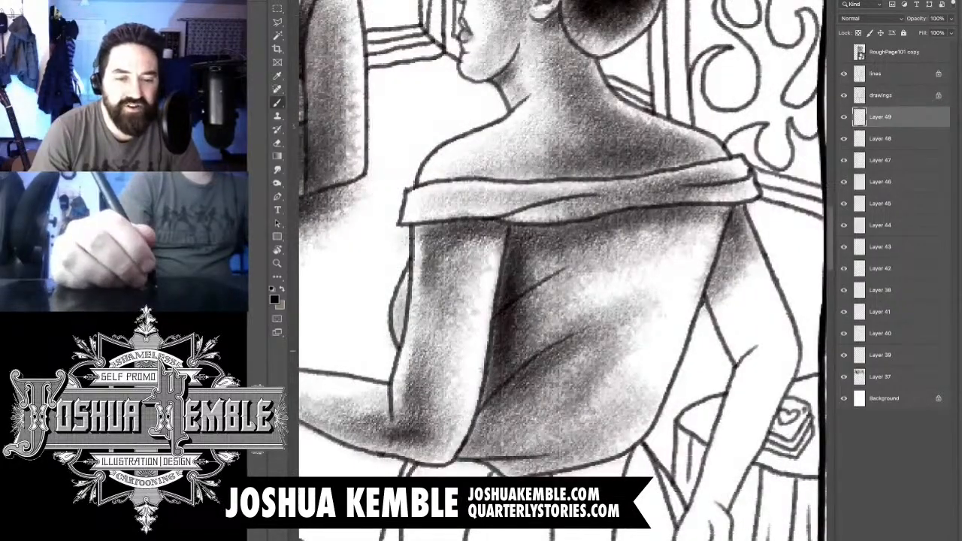
pyautogui.moveTo(662, 421); pyautogui.dragTo(558, 312)
pyautogui.moveTo(591, 460)
pyautogui.mouseDown()
pyautogui.moveTo(618, 452)
pyautogui.moveTo(613, 425)
pyautogui.mouseUp()
pyautogui.moveTo(580, 475)
pyautogui.mouseDown()
pyautogui.moveTo(610, 448)
pyautogui.moveTo(623, 465)
pyautogui.moveTo(595, 471)
pyautogui.moveTo(610, 418)
pyautogui.moveTo(606, 388)
pyautogui.mouseUp()
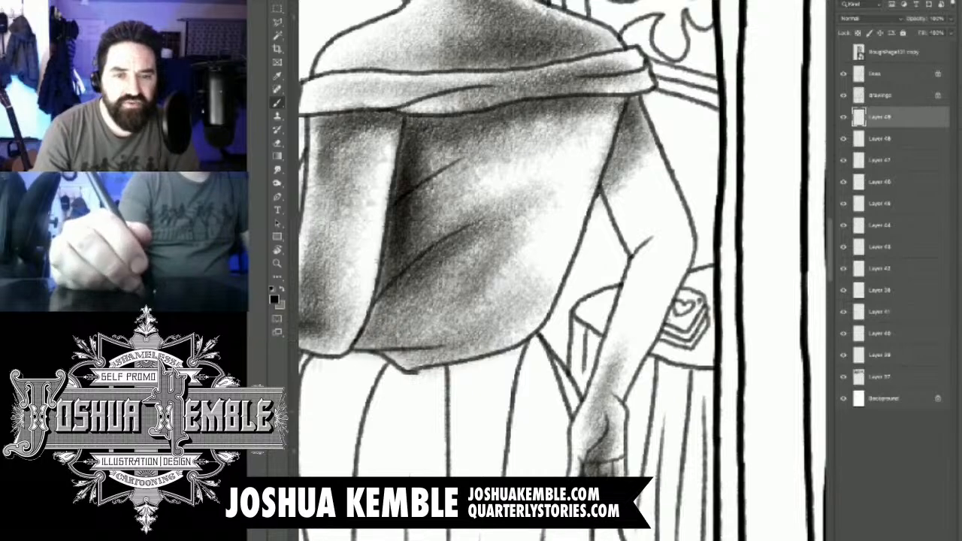
pyautogui.moveTo(656, 241); pyautogui.dragTo(614, 357)
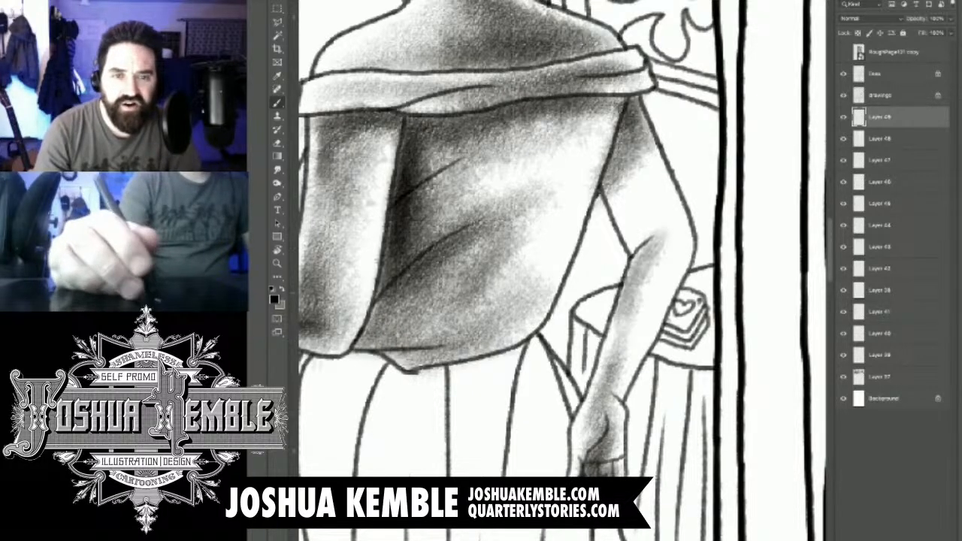
pyautogui.moveTo(673, 231); pyautogui.dragTo(659, 263)
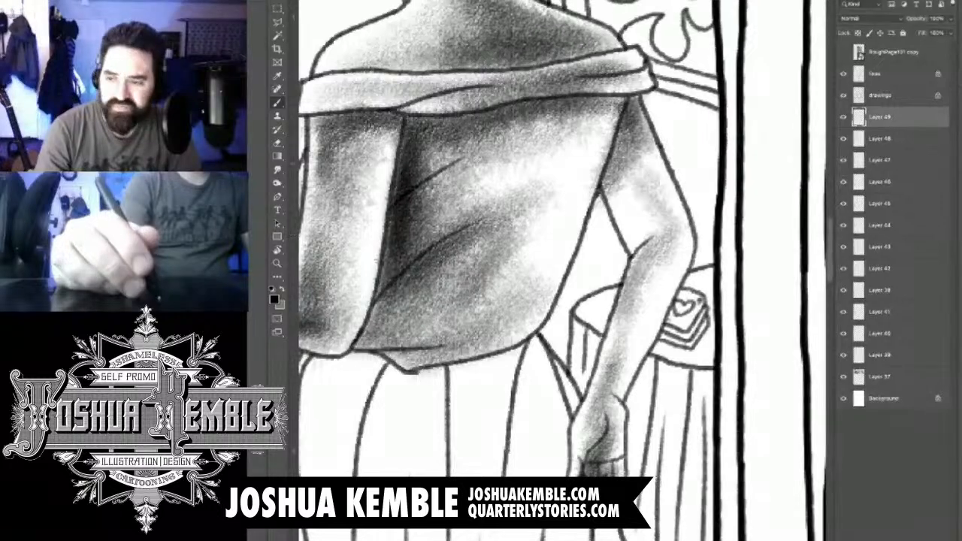
# - Deepen the shadow on the lowered arm's upper part and elbow crease, and erase tone spilling onto the back of her bodice
pyautogui.moveTo(633, 154); pyautogui.dragTo(643, 239)
pyautogui.moveTo(633, 201); pyautogui.dragTo(650, 239)
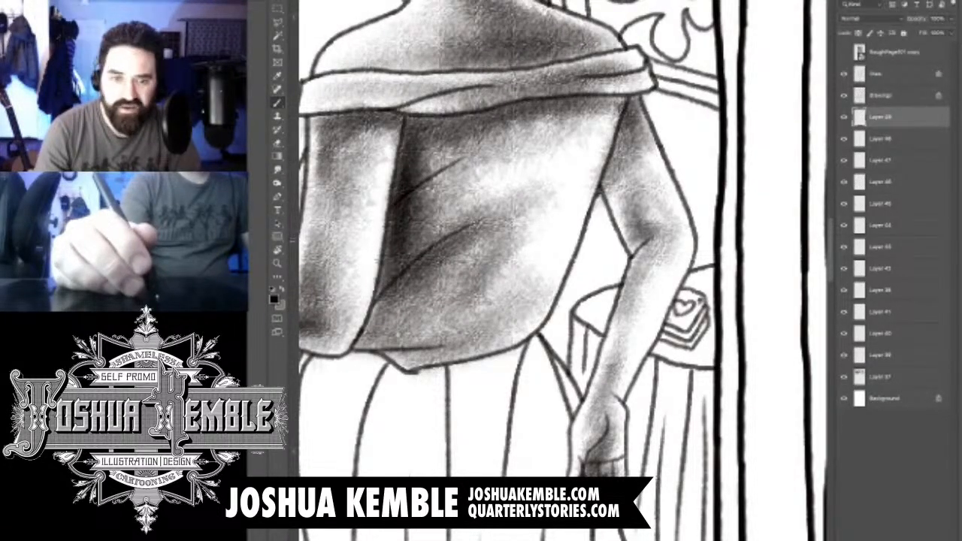
pyautogui.moveTo(639, 196); pyautogui.dragTo(628, 245)
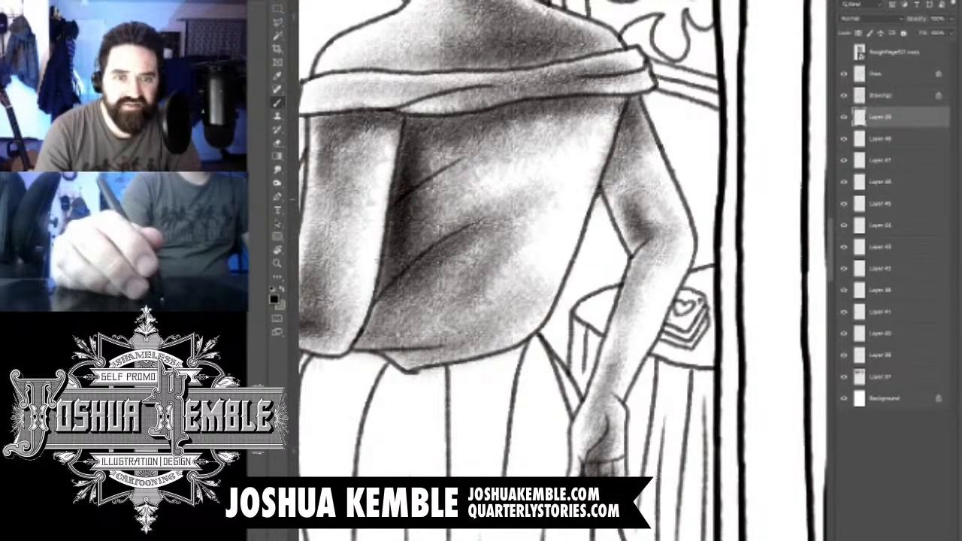
pyautogui.moveTo(612, 166); pyautogui.dragTo(628, 228)
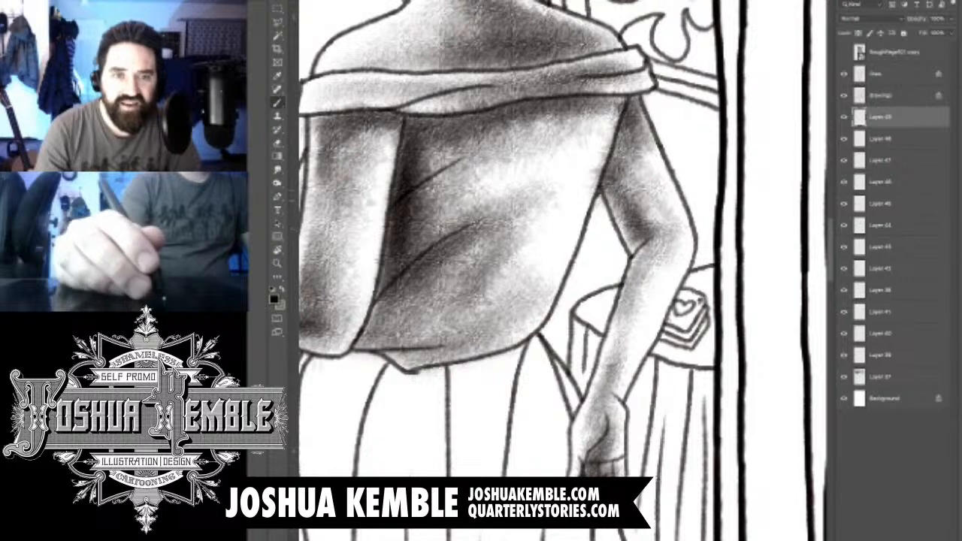
pyautogui.moveTo(623, 128); pyautogui.dragTo(617, 197)
pyautogui.moveTo(635, 137); pyautogui.dragTo(627, 213)
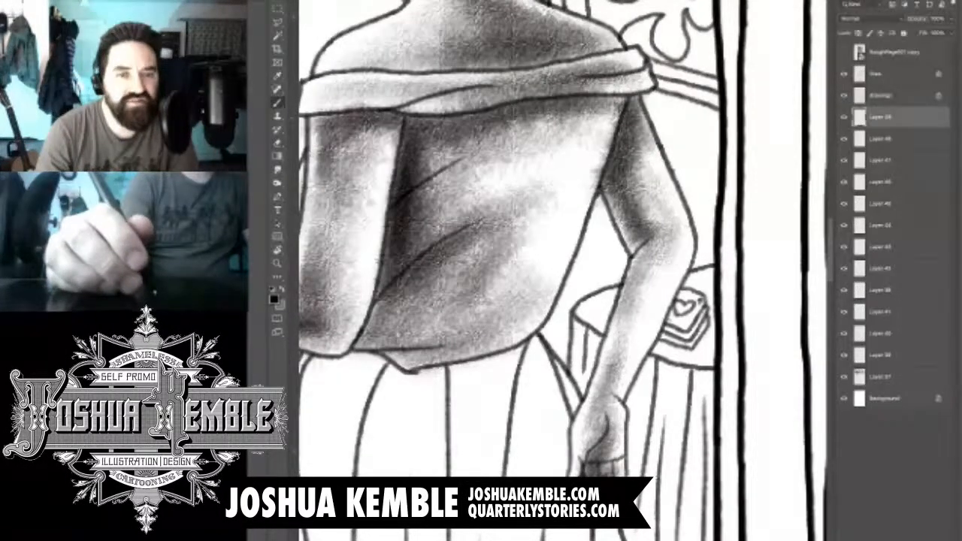
pyautogui.press('e')
pyautogui.moveTo(616, 123); pyautogui.dragTo(592, 189)
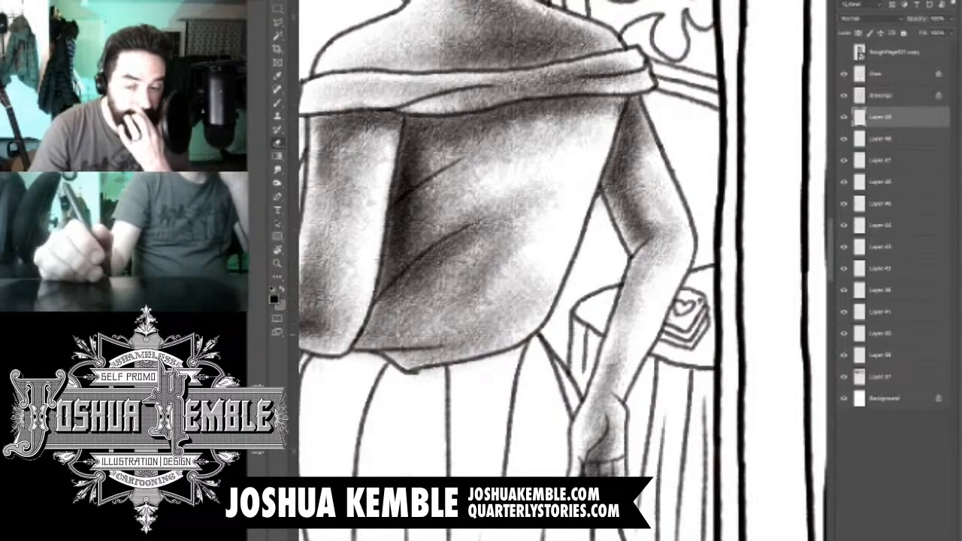
# - Add a new layer and brush dark grey at the top of the skirt beneath the outstretched arm's elbow
pyautogui.moveTo(519, 330); pyautogui.dragTo(641, 199)
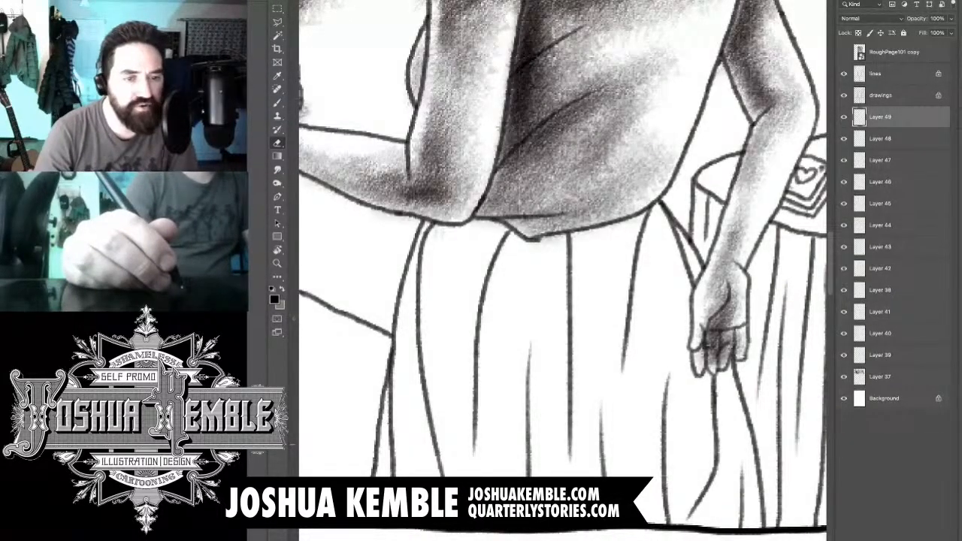
pyautogui.hotkey('ctrl', 'shift', 'alt', 'n')
pyautogui.press('b')
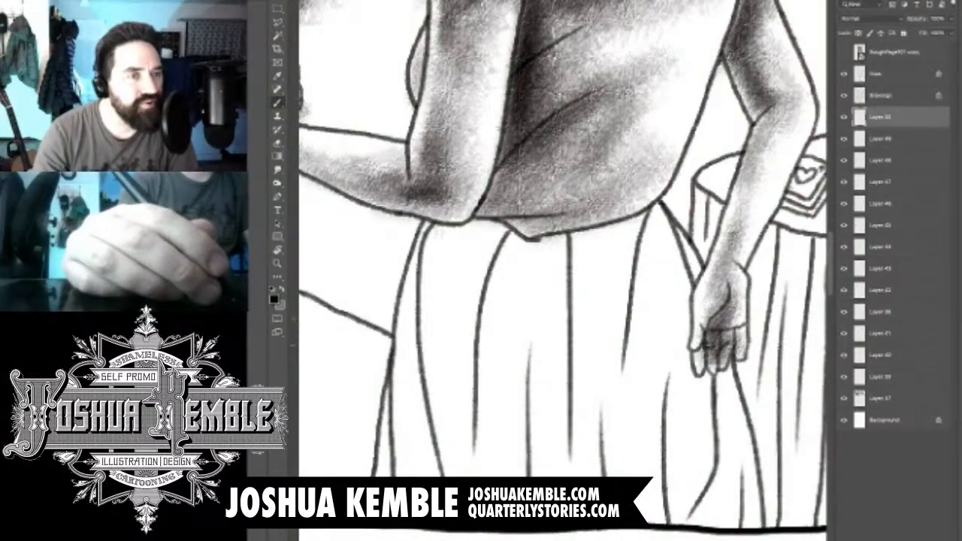
pyautogui.press('e')
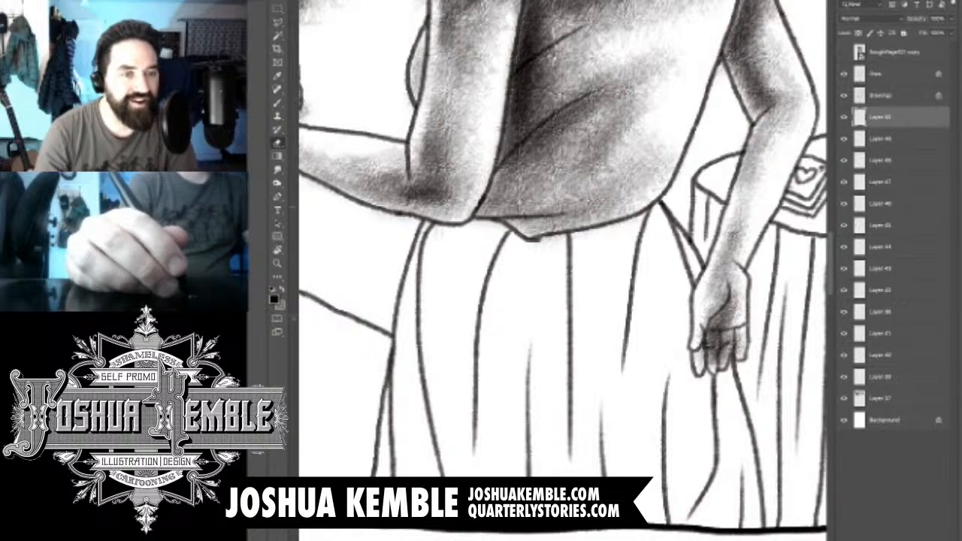
pyautogui.press('b')
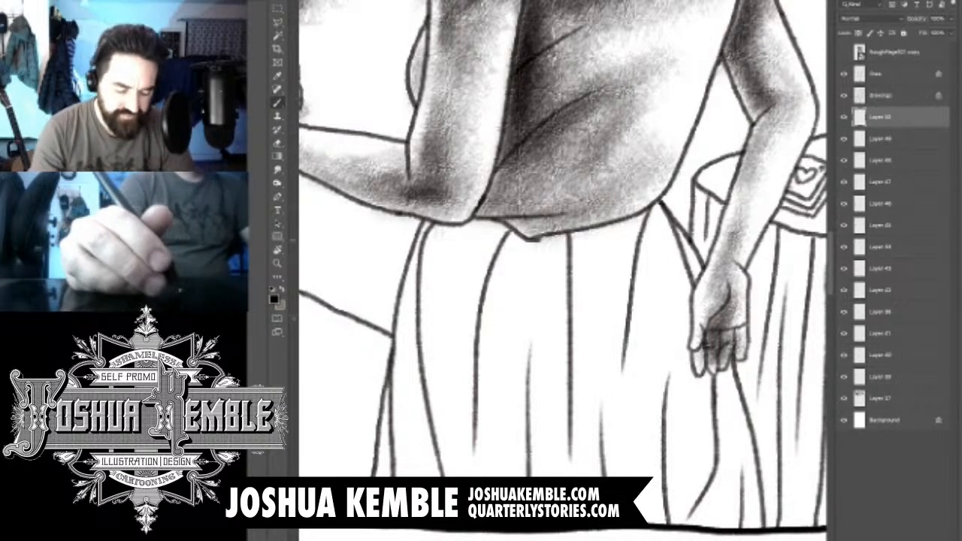
pyautogui.moveTo(430, 238); pyautogui.dragTo(500, 235)
pyautogui.moveTo(420, 278); pyautogui.dragTo(510, 241)
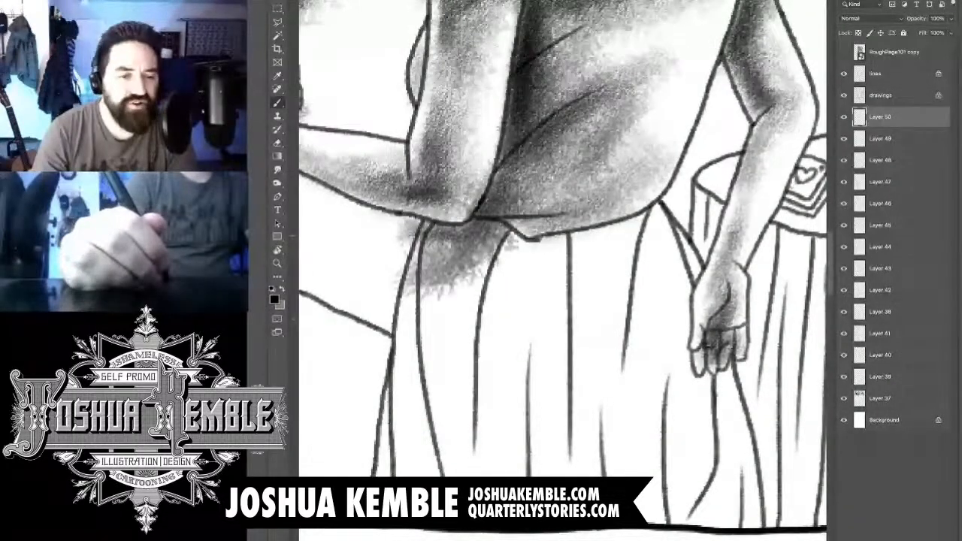
pyautogui.moveTo(391, 256); pyautogui.dragTo(428, 232)
pyautogui.moveTo(387, 271); pyautogui.dragTo(473, 218)
# - Shade the skirt fold below the elbow down its length, leaving a lighter strip along its middle
pyautogui.moveTo(413, 304)
pyautogui.mouseDown()
pyautogui.moveTo(451, 255)
pyautogui.moveTo(451, 469)
pyautogui.mouseUp()
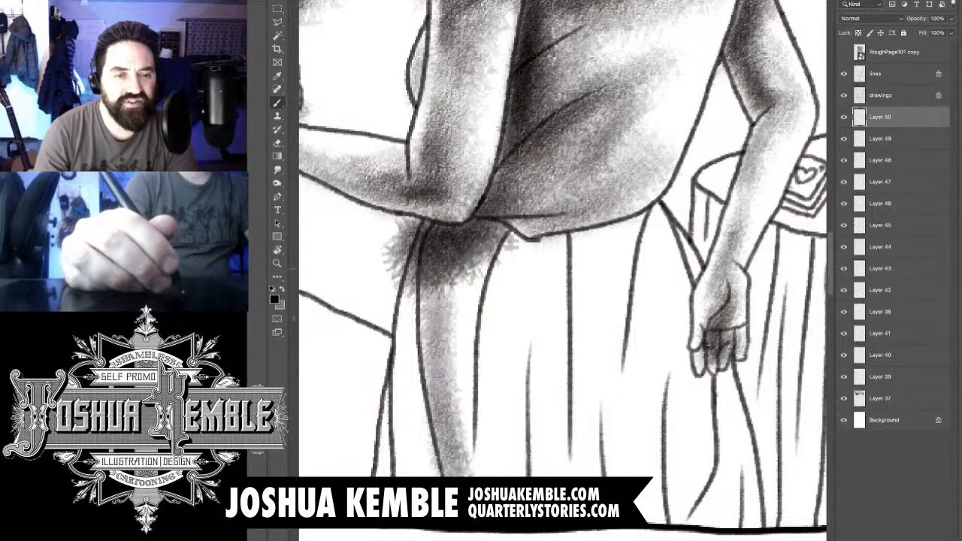
pyautogui.moveTo(428, 259); pyautogui.dragTo(425, 394)
pyautogui.moveTo(466, 248); pyautogui.dragTo(469, 447)
pyautogui.moveTo(495, 226)
pyautogui.mouseDown()
pyautogui.moveTo(465, 391)
pyautogui.moveTo(479, 297)
pyautogui.moveTo(463, 297)
pyautogui.mouseUp()
pyautogui.moveTo(429, 263); pyautogui.dragTo(430, 372)
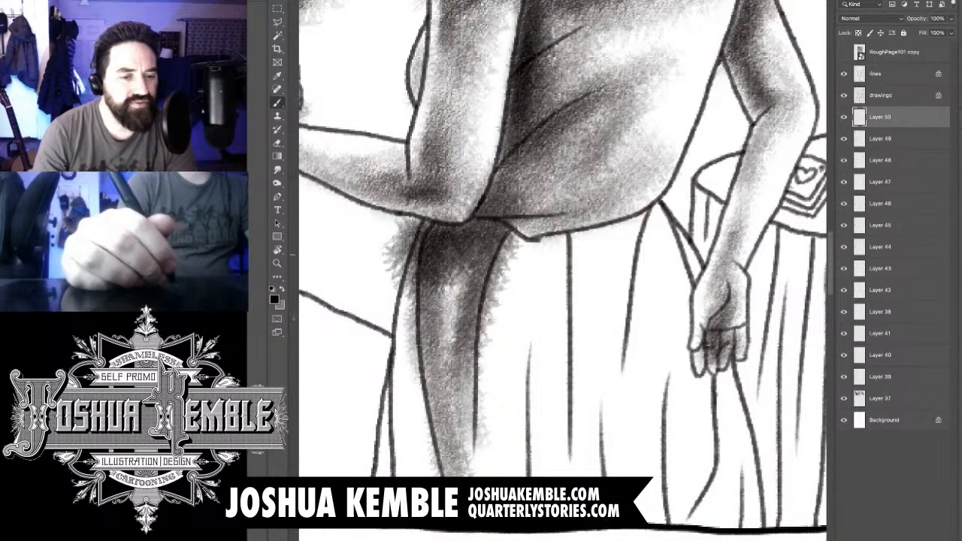
# - Tone the narrow outer fold along the left edge of the skirt down to the hem
pyautogui.moveTo(407, 275); pyautogui.dragTo(402, 447)
pyautogui.moveTo(400, 308); pyautogui.dragTo(395, 473)
pyautogui.moveTo(399, 376); pyautogui.dragTo(398, 474)
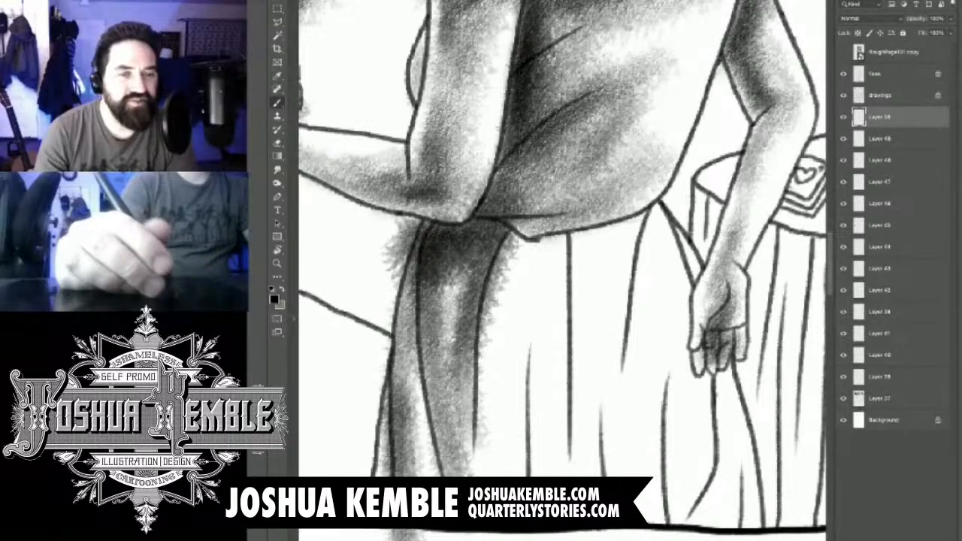
pyautogui.moveTo(399, 410); pyautogui.dragTo(390, 475)
pyautogui.moveTo(412, 376); pyautogui.dragTo(402, 475)
# - Lay grey tone on the next skirt fold beneath the bodice's pointed hem, keeping a pale highlight along it
pyautogui.moveTo(526, 316); pyautogui.dragTo(519, 475)
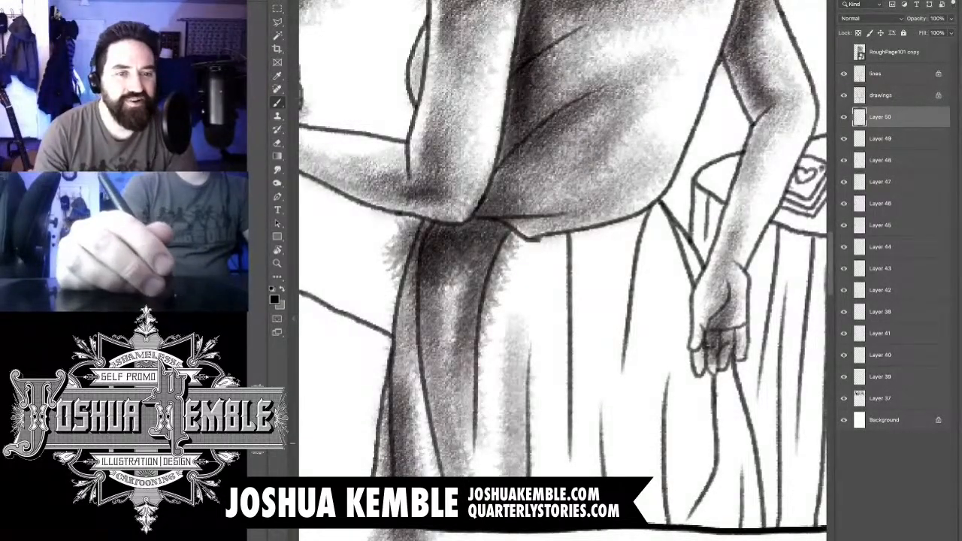
pyautogui.moveTo(535, 242); pyautogui.dragTo(529, 466)
pyautogui.moveTo(529, 212)
pyautogui.mouseDown()
pyautogui.moveTo(519, 404)
pyautogui.moveTo(488, 321)
pyautogui.mouseUp()
pyautogui.moveTo(520, 233)
pyautogui.mouseDown()
pyautogui.moveTo(475, 337)
pyautogui.moveTo(490, 249)
pyautogui.mouseUp()
pyautogui.moveTo(553, 214)
pyautogui.mouseDown()
pyautogui.moveTo(501, 266)
pyautogui.moveTo(525, 392)
pyautogui.mouseUp()
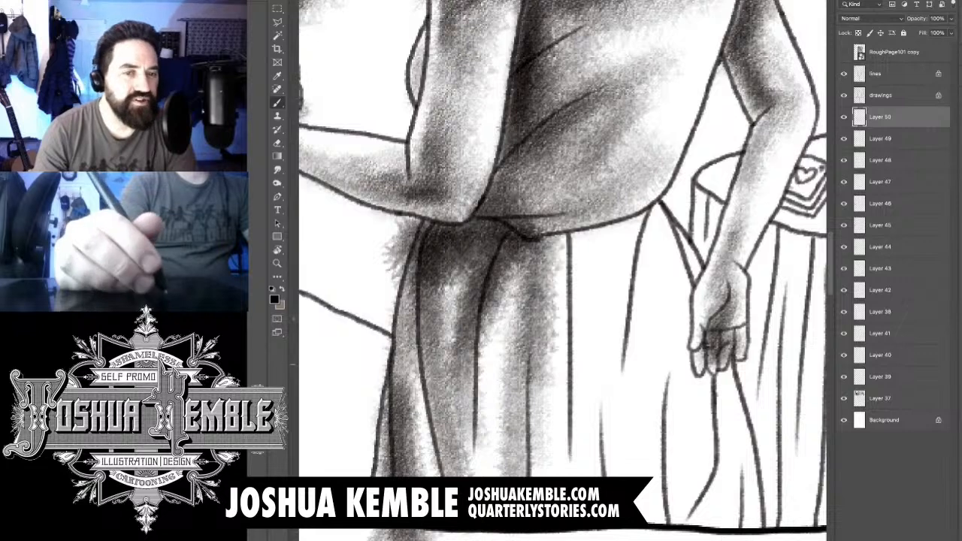
# - Build up a dark vertical shadow beside the pale highlight in the middle of the skirt
pyautogui.moveTo(542, 248); pyautogui.dragTo(526, 473)
pyautogui.moveTo(549, 286); pyautogui.dragTo(529, 466)
pyautogui.moveTo(552, 315); pyautogui.dragTo(519, 475)
pyautogui.moveTo(556, 398); pyautogui.dragTo(526, 475)
pyautogui.moveTo(540, 267); pyautogui.dragTo(529, 398)
pyautogui.moveTo(564, 210); pyautogui.dragTo(541, 432)
# - Shade the skirt panel just right of the central fold line from the waist to the lower folds
pyautogui.moveTo(590, 248); pyautogui.dragTo(582, 443)
pyautogui.moveTo(582, 270); pyautogui.dragTo(571, 432)
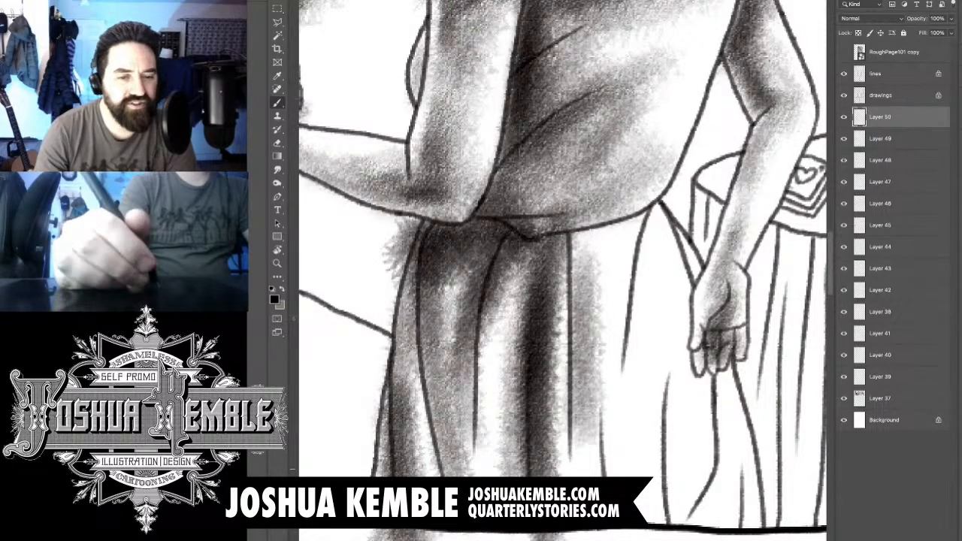
pyautogui.moveTo(579, 233); pyautogui.dragTo(571, 474)
pyautogui.moveTo(601, 188)
pyautogui.mouseDown()
pyautogui.moveTo(586, 372)
pyautogui.moveTo(571, 316)
pyautogui.moveTo(593, 387)
pyautogui.moveTo(586, 319)
pyautogui.mouseUp()
pyautogui.moveTo(612, 244); pyautogui.dragTo(590, 455)
pyautogui.moveTo(582, 353); pyautogui.dragTo(564, 473)
pyautogui.moveTo(594, 376); pyautogui.dragTo(567, 473)
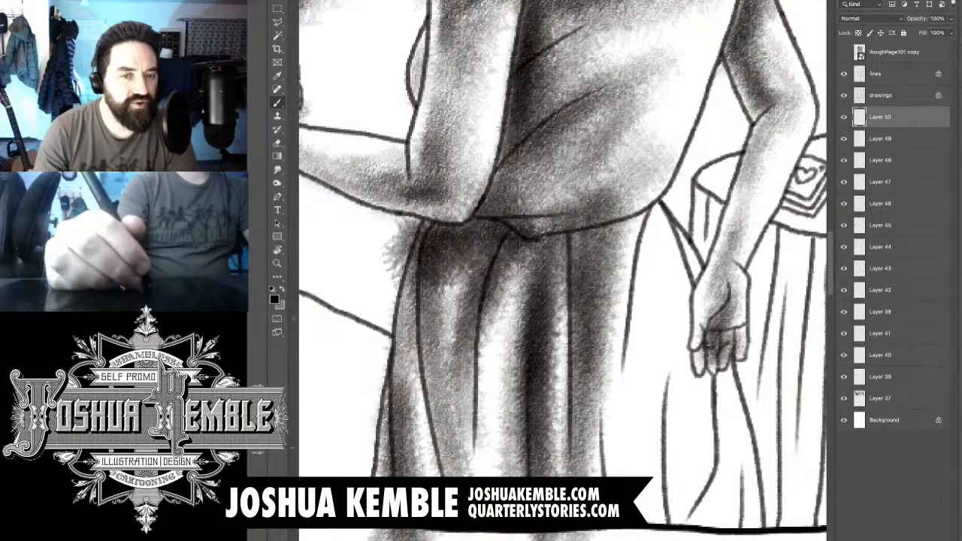
# - Extend grey tone over the skirt's right-centre folds from the waist down to the panel border
pyautogui.moveTo(624, 385); pyautogui.dragTo(597, 478)
pyautogui.moveTo(634, 451); pyautogui.dragTo(613, 538)
pyautogui.moveTo(635, 376); pyautogui.dragTo(601, 478)
pyautogui.moveTo(639, 338); pyautogui.dragTo(597, 478)
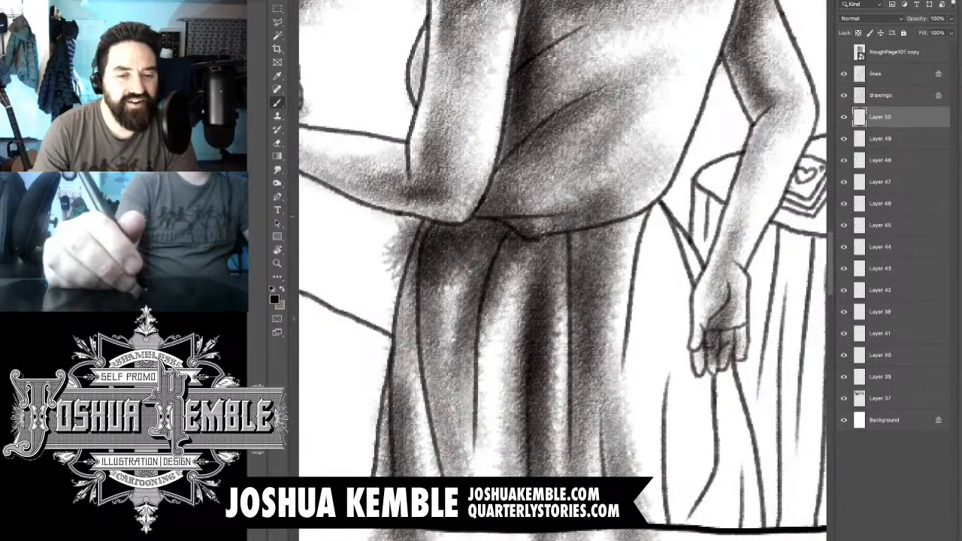
pyautogui.moveTo(658, 214)
pyautogui.mouseDown()
pyautogui.moveTo(613, 417)
pyautogui.moveTo(620, 489)
pyautogui.mouseUp()
pyautogui.moveTo(657, 229); pyautogui.dragTo(613, 503)
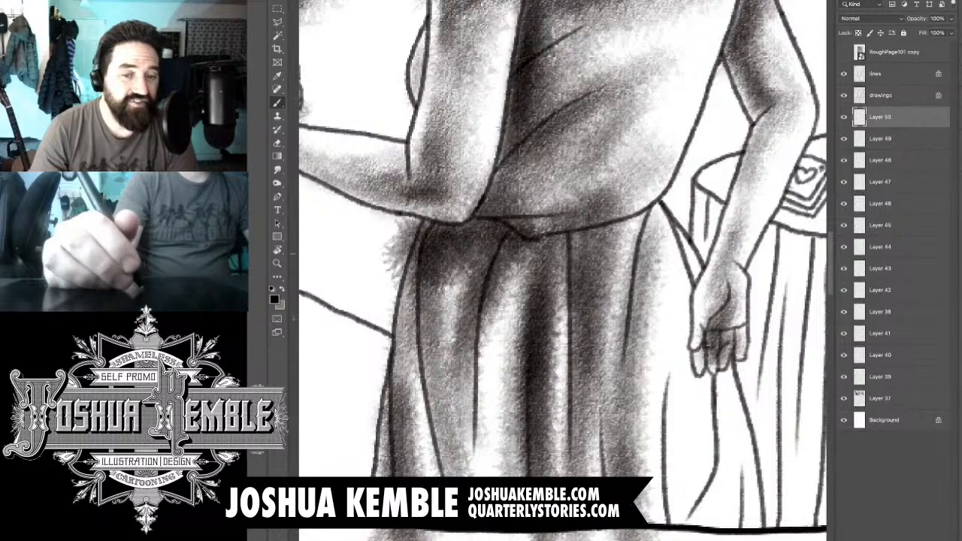
# - Shade the skirt folds below the woman's lowered hand out to the right edge and the bottom of the panel
pyautogui.moveTo(670, 279); pyautogui.dragTo(630, 515)
pyautogui.moveTo(665, 432); pyautogui.dragTo(633, 526)
pyautogui.moveTo(698, 305); pyautogui.dragTo(655, 515)
pyautogui.moveTo(696, 393); pyautogui.dragTo(665, 526)
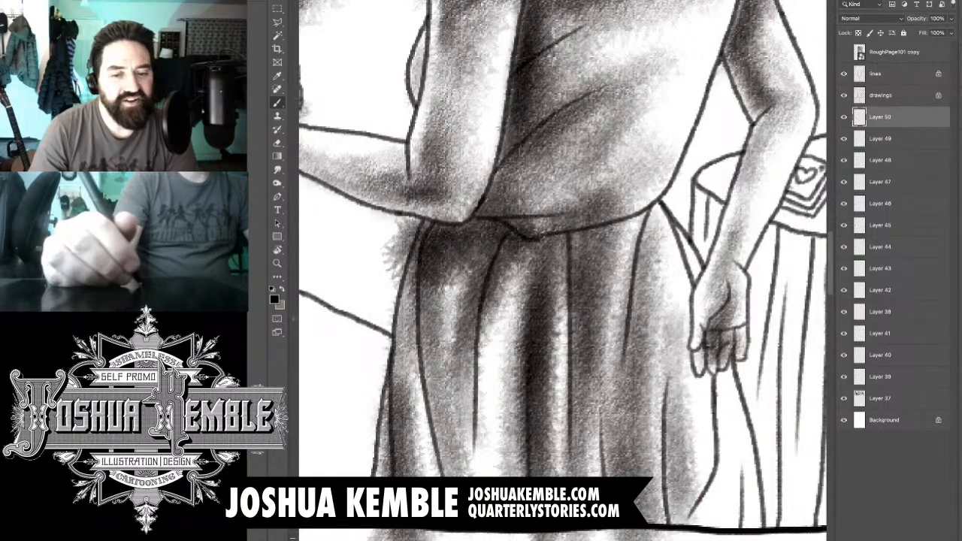
pyautogui.moveTo(695, 425); pyautogui.dragTo(659, 535)
pyautogui.moveTo(730, 369)
pyautogui.mouseDown()
pyautogui.moveTo(682, 519)
pyautogui.moveTo(688, 536)
pyautogui.moveTo(685, 527)
pyautogui.mouseUp()
pyautogui.moveTo(726, 487); pyautogui.dragTo(694, 529)
pyautogui.moveTo(756, 451)
pyautogui.mouseDown()
pyautogui.moveTo(723, 535)
pyautogui.moveTo(708, 538)
pyautogui.mouseUp()
# - Darken the top of the skirt along the waistline beneath the bodice hem
pyautogui.moveTo(658, 218)
pyautogui.mouseDown()
pyautogui.moveTo(641, 280)
pyautogui.moveTo(600, 249)
pyautogui.mouseUp()
pyautogui.moveTo(625, 219)
pyautogui.mouseDown()
pyautogui.moveTo(520, 259)
pyautogui.moveTo(511, 245)
pyautogui.moveTo(487, 248)
pyautogui.mouseUp()
pyautogui.moveTo(499, 180); pyautogui.dragTo(459, 260)
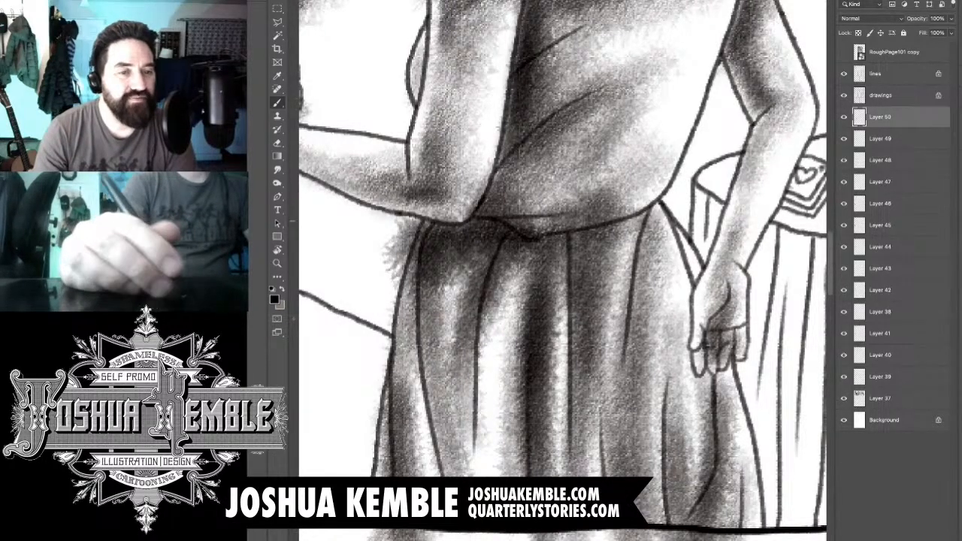
# - Deepen the shadow over the skirt's left folds from beneath the elbow down toward the hem
pyautogui.moveTo(475, 199)
pyautogui.mouseDown()
pyautogui.moveTo(434, 236)
pyautogui.moveTo(397, 331)
pyautogui.mouseUp()
pyautogui.moveTo(439, 269); pyautogui.dragTo(380, 471)
pyautogui.moveTo(475, 270); pyautogui.dragTo(421, 454)
pyautogui.moveTo(472, 248); pyautogui.dragTo(406, 346)
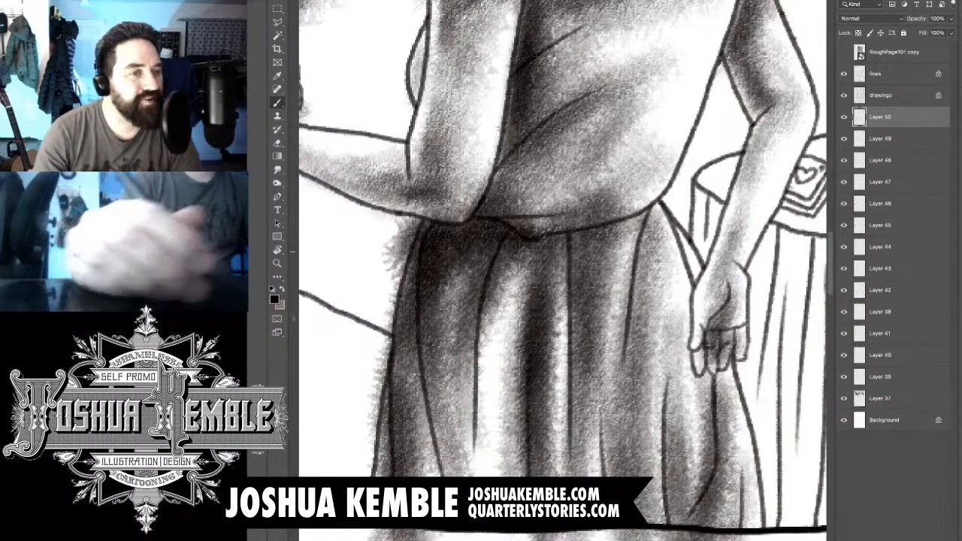
# - Erase the skirt tone that spills past its left outline and below the panel's bottom border
pyautogui.press('e')
pyautogui.press('b')
pyautogui.press('e')
pyautogui.press('b')
pyautogui.press('e')
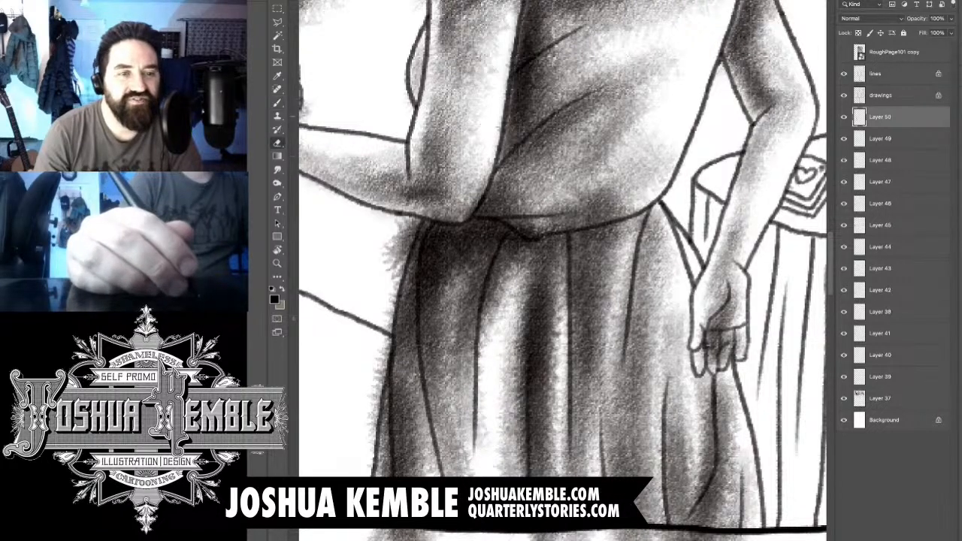
pyautogui.moveTo(484, 166)
pyautogui.mouseDown()
pyautogui.moveTo(466, 203)
pyautogui.moveTo(432, 213)
pyautogui.moveTo(394, 252)
pyautogui.moveTo(409, 267)
pyautogui.moveTo(389, 316)
pyautogui.moveTo(378, 428)
pyautogui.mouseUp()
pyautogui.moveTo(399, 316)
pyautogui.mouseDown()
pyautogui.moveTo(372, 472)
pyautogui.moveTo(458, 266)
pyautogui.mouseUp()
pyautogui.moveTo(477, 358)
pyautogui.mouseDown()
pyautogui.moveTo(451, 364)
pyautogui.moveTo(465, 361)
pyautogui.mouseUp()
pyautogui.moveTo(419, 386); pyautogui.dragTo(436, 390)
pyautogui.moveTo(586, 374)
pyautogui.mouseDown()
pyautogui.moveTo(643, 356)
pyautogui.moveTo(763, 376)
pyautogui.moveTo(789, 371)
pyautogui.moveTo(797, 355)
pyautogui.mouseUp()
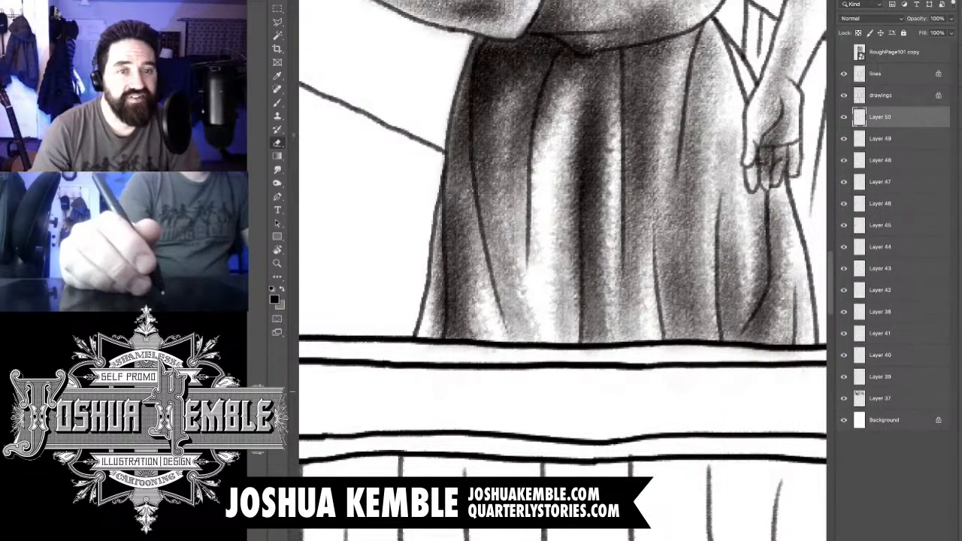
# - Brush a darker shadow onto the skirt behind and below the fingers of the woman's lowered hand
pyautogui.moveTo(661, 248); pyautogui.dragTo(512, 321)
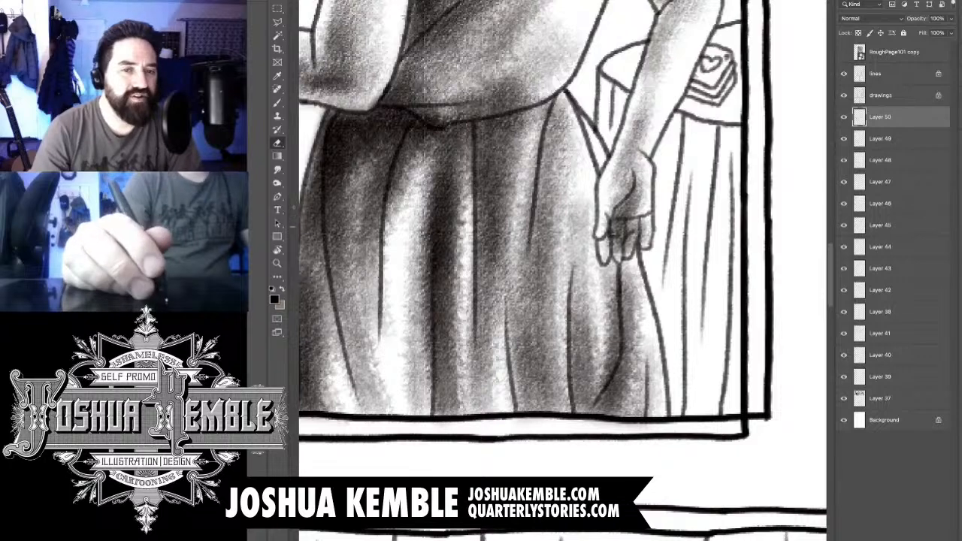
pyautogui.press('b')
pyautogui.moveTo(577, 210); pyautogui.dragTo(580, 297)
pyautogui.moveTo(603, 256); pyautogui.dragTo(631, 284)
pyautogui.moveTo(605, 219); pyautogui.dragTo(588, 176)
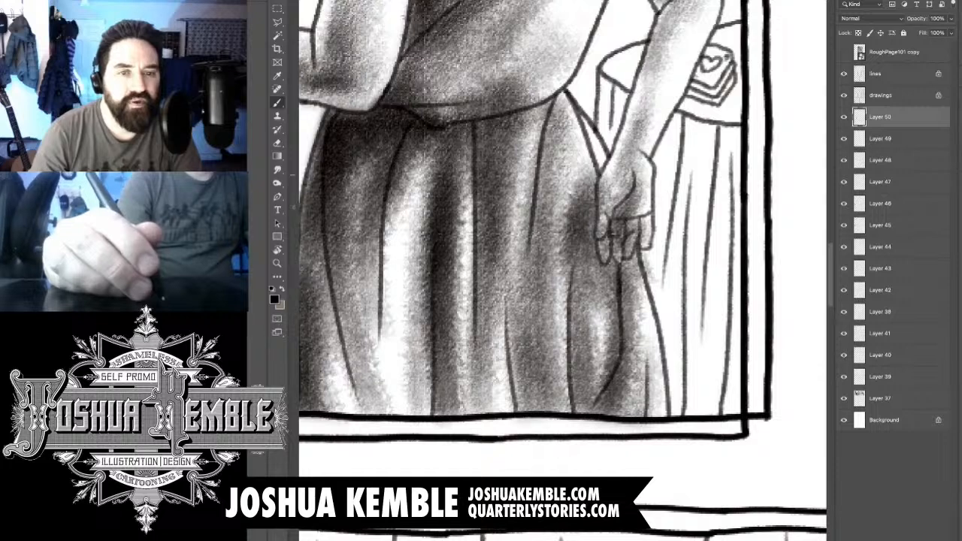
# - Erase the skirt shadow that overlaps the woman's lowered hand and fingers, and bring the whole page into view
pyautogui.press('e')
pyautogui.press('b')
pyautogui.press('e')
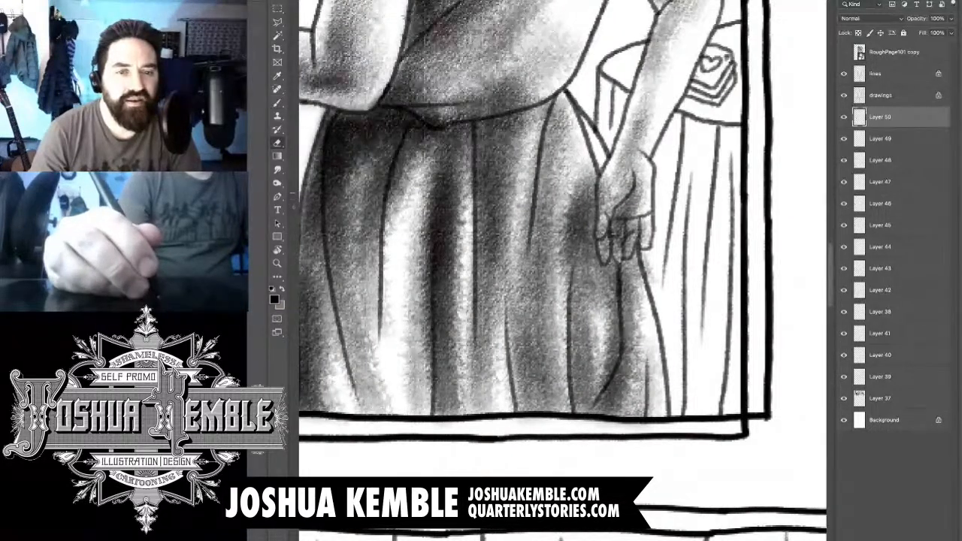
pyautogui.moveTo(615, 189)
pyautogui.mouseDown()
pyautogui.moveTo(603, 239)
pyautogui.moveTo(653, 278)
pyautogui.mouseUp()
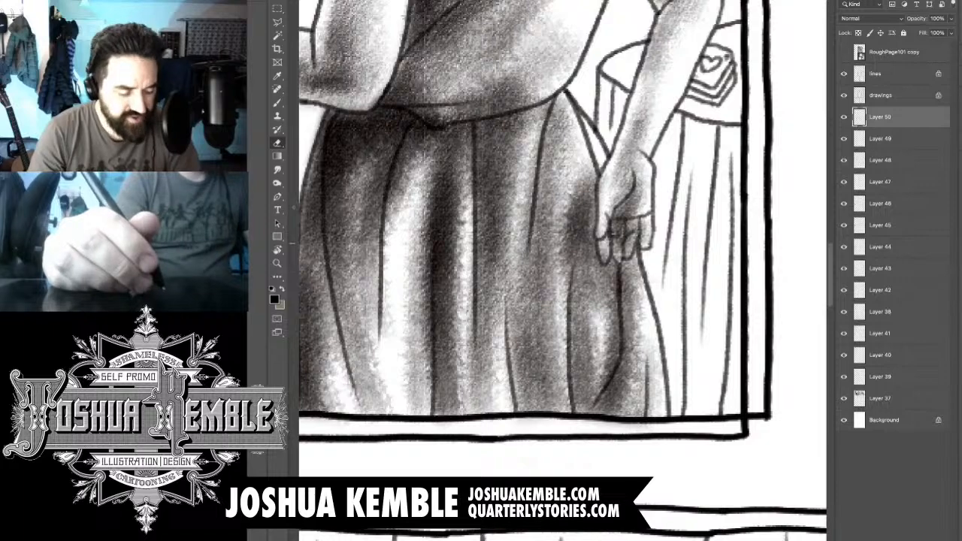
pyautogui.scroll(-8, 727, 183)
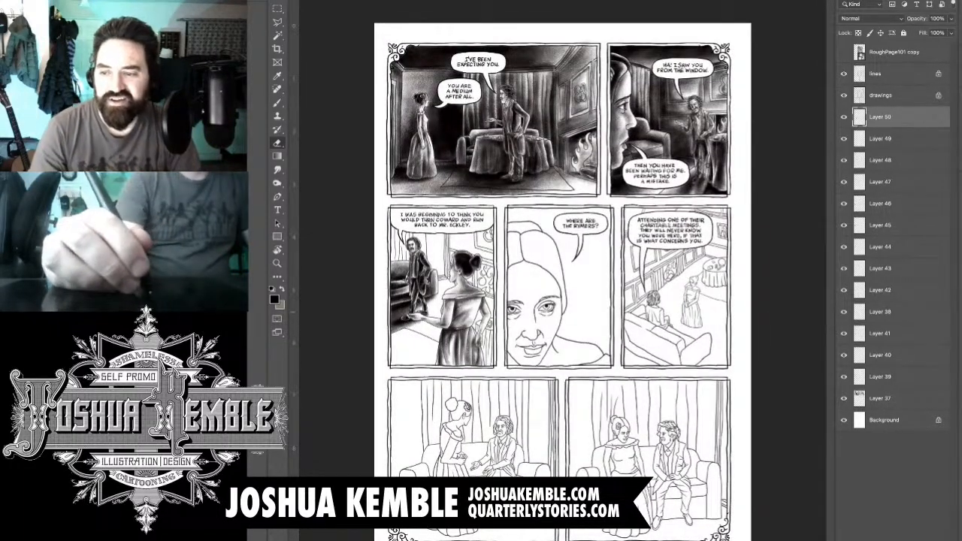
# - Add a new layer beneath the drawings layer for the third panel's background tones and switch to the brush
pyautogui.scroll(5, 448, 303)
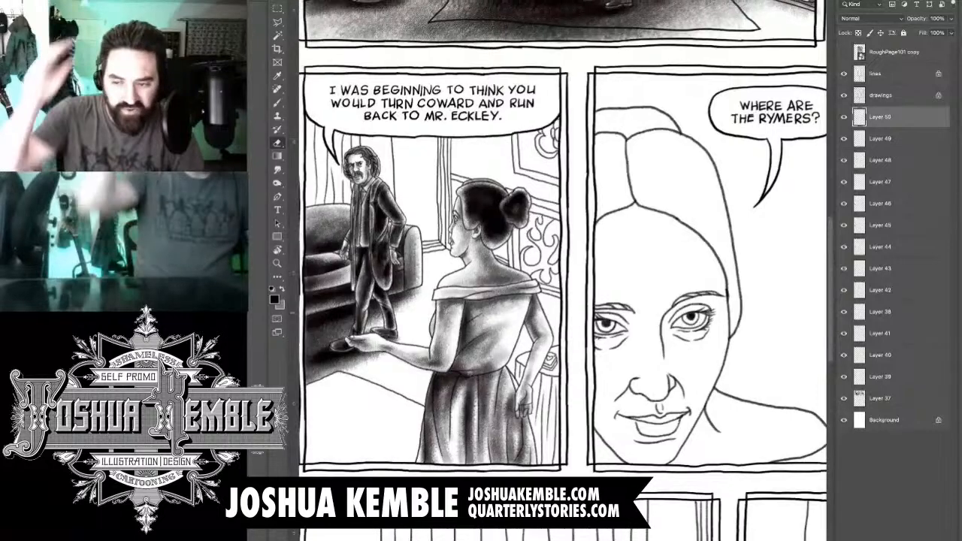
pyautogui.hscroll(-3, 564, 270)
pyautogui.scroll(1, 563, 271)
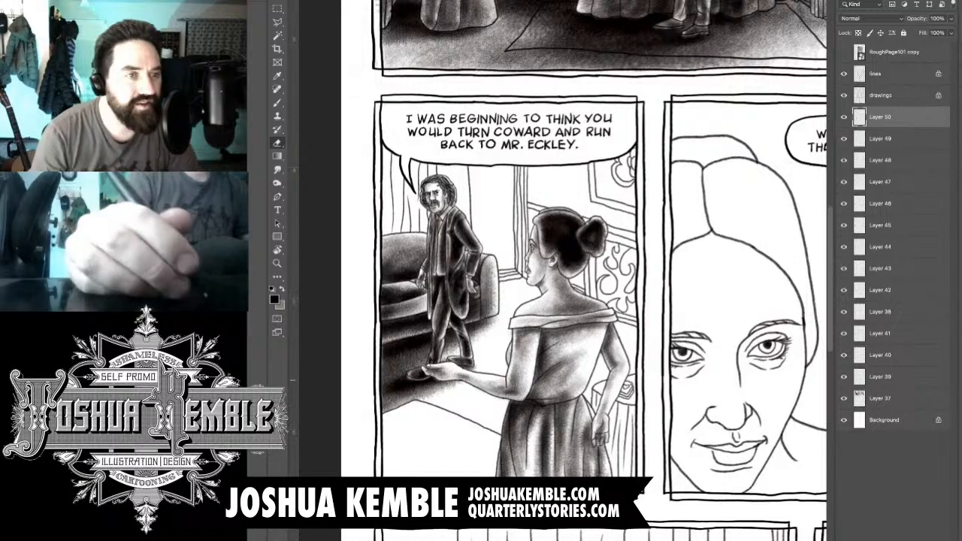
pyautogui.hotkey('ctrl', 'shift', 'alt', 'n')
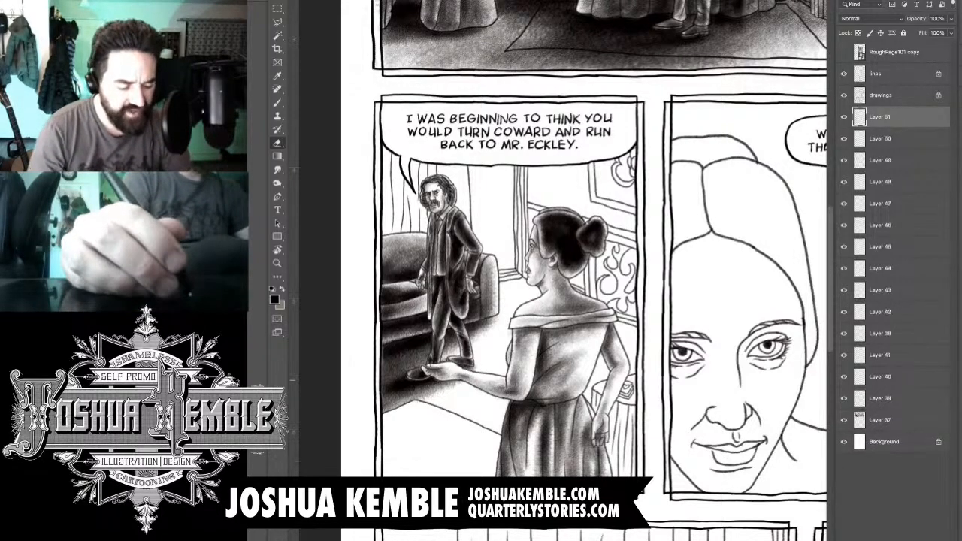
pyautogui.scroll(5, 433, 139)
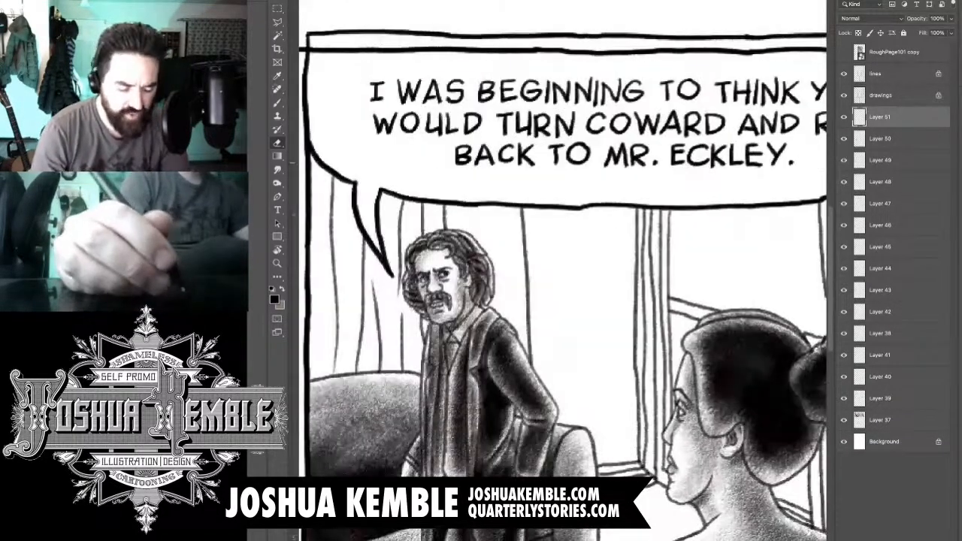
pyautogui.press('b')
pyautogui.moveTo(526, 167); pyautogui.dragTo(583, 156)
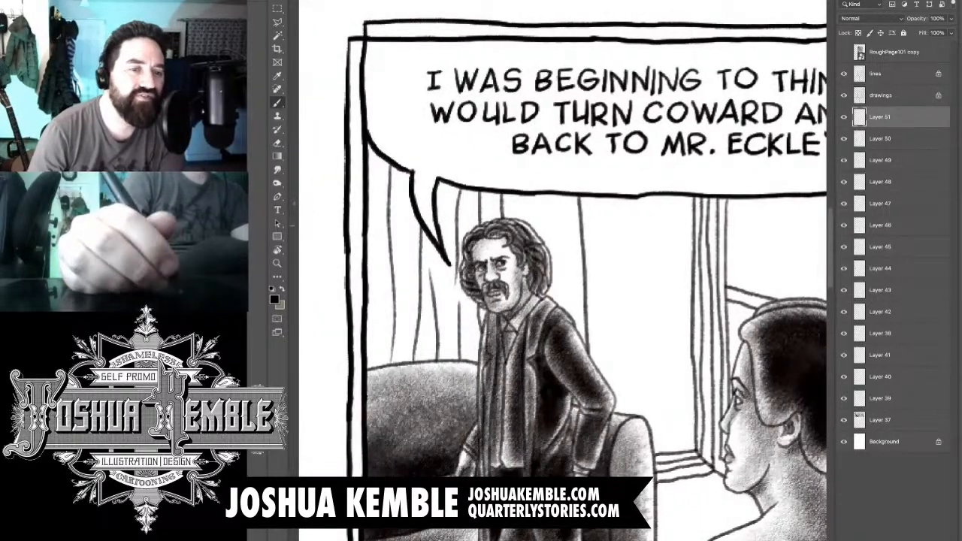
# - Brush vertical grey tone down the curtain folds between the speech balloon's tail and the man's head
pyautogui.moveTo(487, 192); pyautogui.dragTo(487, 261)
pyautogui.moveTo(491, 175); pyautogui.dragTo(485, 293)
pyautogui.moveTo(489, 244); pyautogui.dragTo(482, 362)
pyautogui.moveTo(462, 180); pyautogui.dragTo(459, 342)
pyautogui.moveTo(466, 201); pyautogui.dragTo(466, 397)
pyautogui.moveTo(434, 147); pyautogui.dragTo(442, 311)
pyautogui.moveTo(442, 185); pyautogui.dragTo(441, 371)
pyautogui.moveTo(445, 256); pyautogui.dragTo(445, 391)
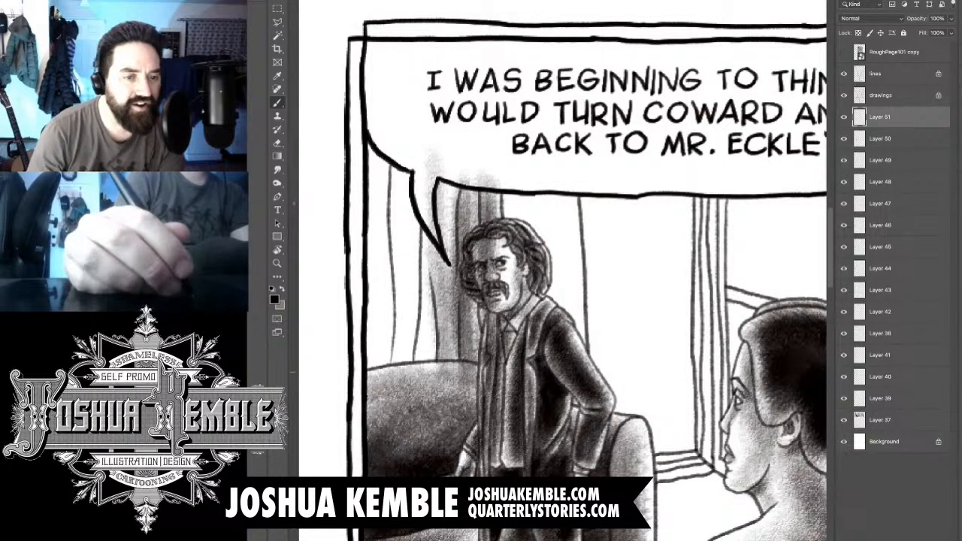
# - Extend the grey curtain tone from beneath the balloon's tail across the folds toward the panel's left border
pyautogui.moveTo(434, 163); pyautogui.dragTo(430, 342)
pyautogui.moveTo(431, 219); pyautogui.dragTo(413, 396)
pyautogui.moveTo(428, 198); pyautogui.dragTo(418, 379)
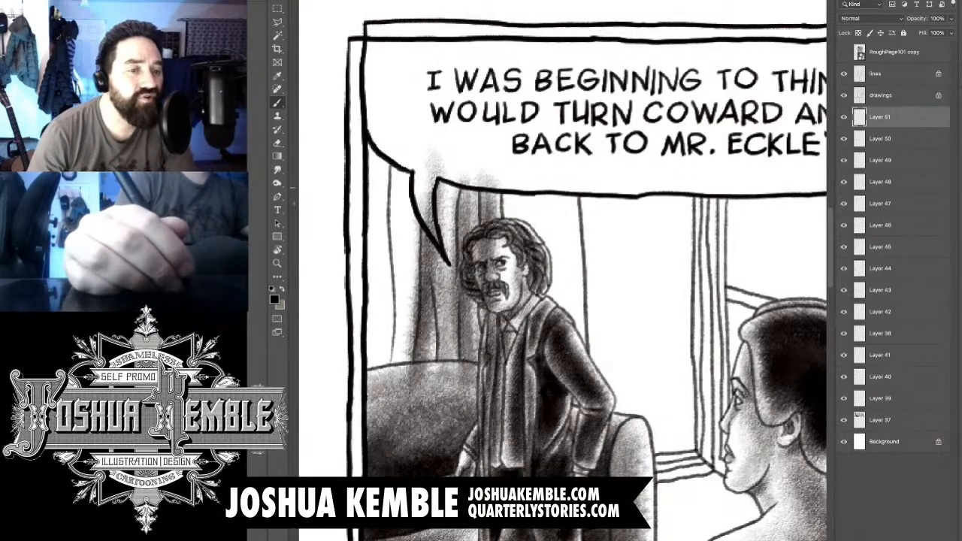
pyautogui.moveTo(419, 184); pyautogui.dragTo(403, 356)
pyautogui.moveTo(406, 159)
pyautogui.mouseDown()
pyautogui.moveTo(379, 346)
pyautogui.moveTo(380, 301)
pyautogui.mouseUp()
pyautogui.moveTo(398, 162)
pyautogui.mouseDown()
pyautogui.moveTo(374, 239)
pyautogui.moveTo(377, 320)
pyautogui.mouseUp()
pyautogui.moveTo(399, 197); pyautogui.dragTo(369, 387)
pyautogui.moveTo(406, 241); pyautogui.dragTo(372, 364)
pyautogui.moveTo(416, 330); pyautogui.dragTo(387, 385)
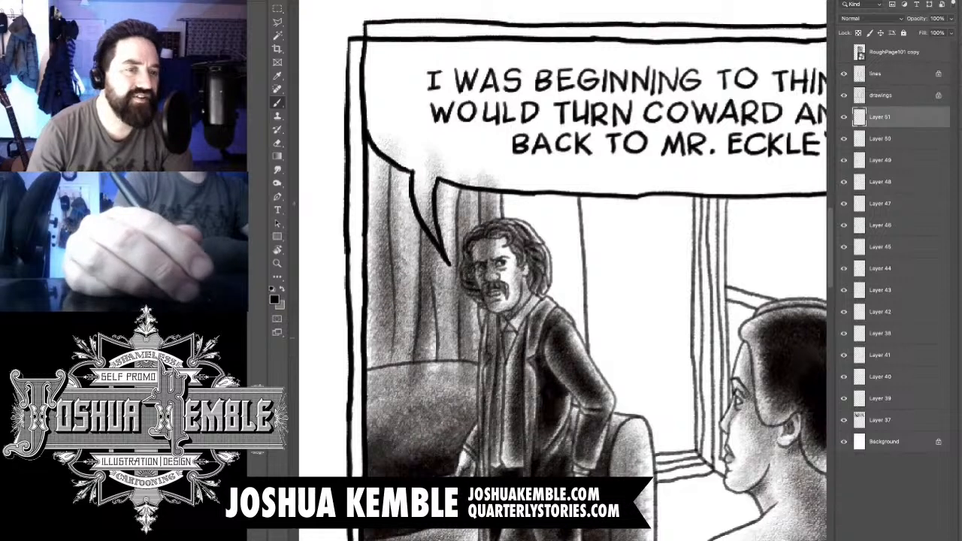
# - Darken the curtain along the panel's left border, from the speech balloon down to the sofa back
pyautogui.moveTo(405, 251); pyautogui.dragTo(369, 383)
pyautogui.moveTo(363, 122); pyautogui.dragTo(350, 275)
pyautogui.moveTo(393, 146); pyautogui.dragTo(366, 353)
pyautogui.moveTo(389, 150); pyautogui.dragTo(367, 317)
pyautogui.moveTo(398, 262)
pyautogui.mouseDown()
pyautogui.moveTo(365, 398)
pyautogui.moveTo(356, 398)
pyautogui.mouseUp()
pyautogui.moveTo(390, 149); pyautogui.dragTo(368, 212)
pyautogui.moveTo(363, 148); pyautogui.dragTo(351, 201)
pyautogui.moveTo(395, 141); pyautogui.dragTo(368, 203)
pyautogui.moveTo(364, 121); pyautogui.dragTo(350, 172)
pyautogui.moveTo(381, 122); pyautogui.dragTo(368, 147)
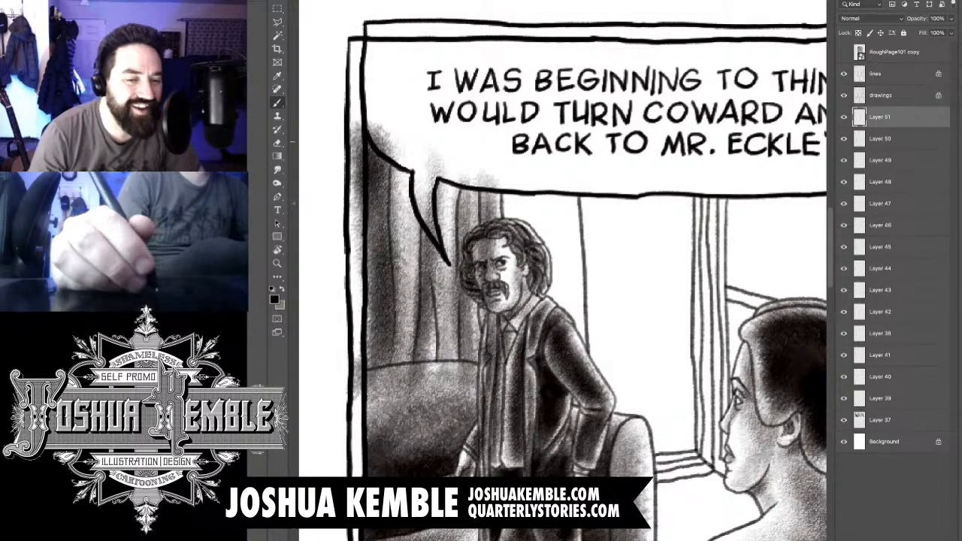
pyautogui.moveTo(381, 287); pyautogui.dragTo(357, 397)
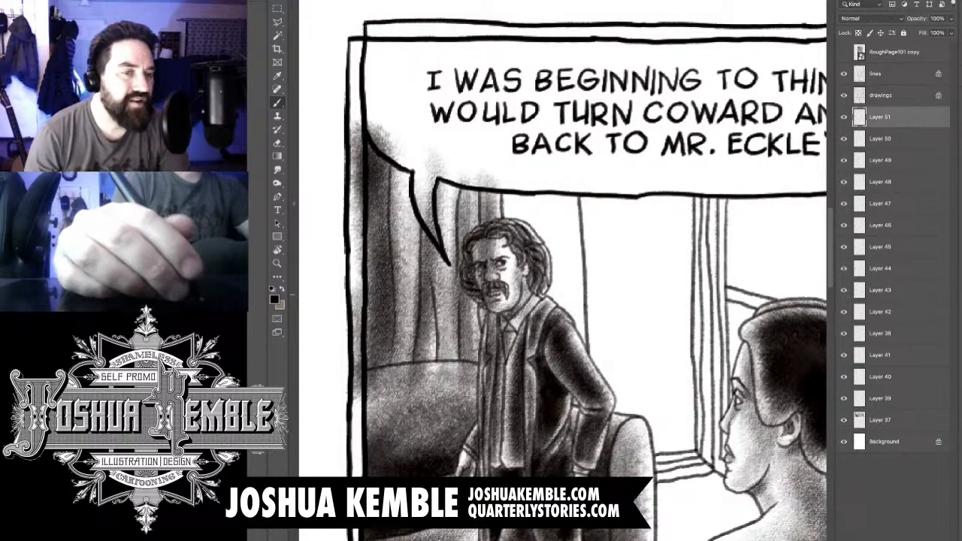
# - Brush grey tone onto the curtain just behind the man's hair and above his shoulder
pyautogui.moveTo(601, 242); pyautogui.dragTo(492, 229)
pyautogui.moveTo(402, 203)
pyautogui.mouseDown()
pyautogui.moveTo(396, 171)
pyautogui.moveTo(399, 225)
pyautogui.mouseUp()
pyautogui.moveTo(410, 167); pyautogui.dragTo(436, 293)
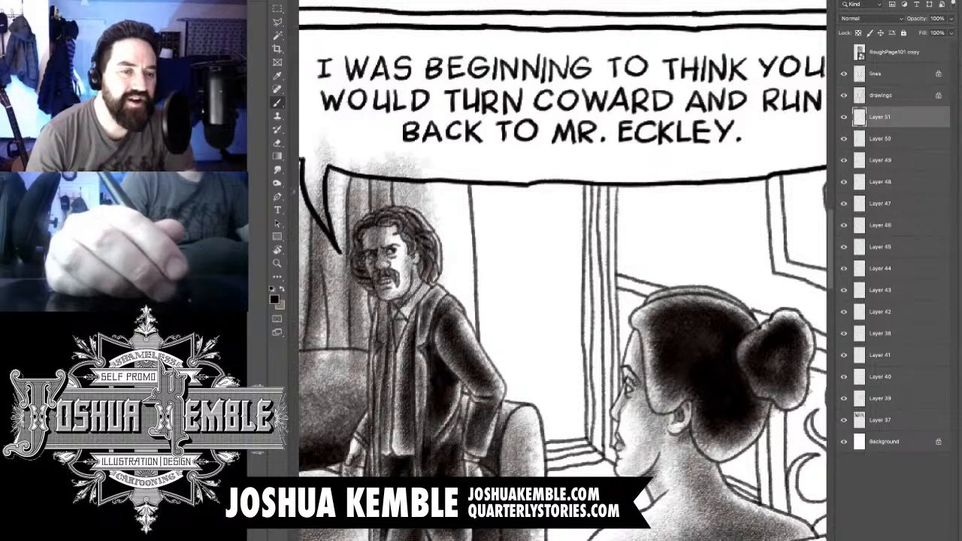
pyautogui.moveTo(431, 171); pyautogui.dragTo(450, 306)
pyautogui.moveTo(438, 197); pyautogui.dragTo(455, 299)
pyautogui.moveTo(449, 254); pyautogui.dragTo(470, 341)
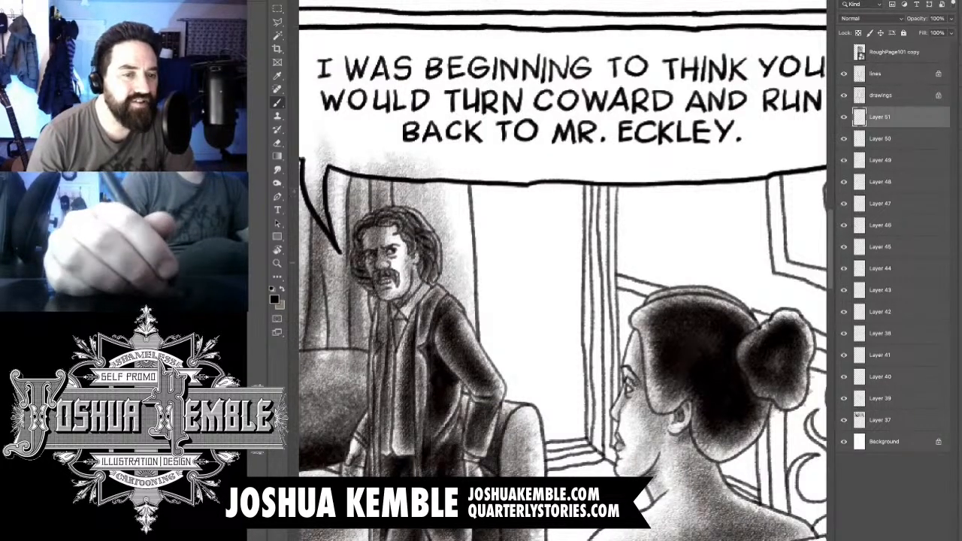
# - Shade the curtain's outer edge and the adjoining area beside the man's arm, down to the sofa's armrest
pyautogui.moveTo(496, 194); pyautogui.dragTo(496, 334)
pyautogui.moveTo(488, 214); pyautogui.dragTo(495, 377)
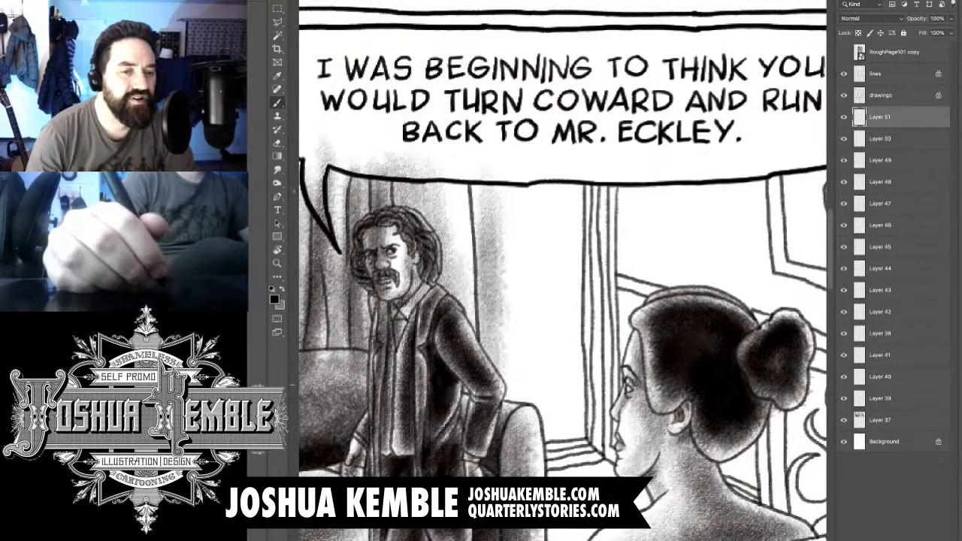
pyautogui.moveTo(496, 188); pyautogui.dragTo(497, 383)
pyautogui.moveTo(480, 167); pyautogui.dragTo(493, 406)
pyautogui.moveTo(473, 189); pyautogui.dragTo(481, 397)
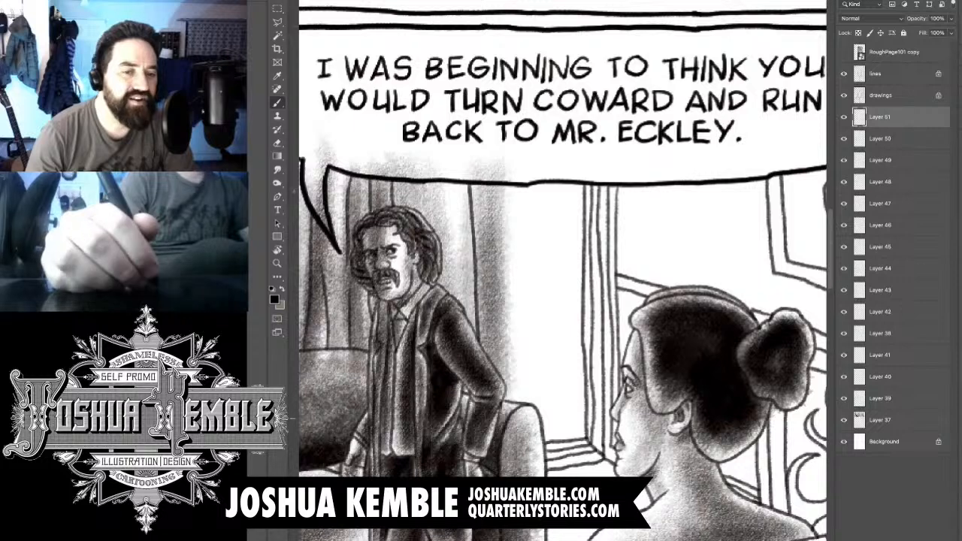
pyautogui.moveTo(505, 188); pyautogui.dragTo(518, 439)
pyautogui.moveTo(518, 256); pyautogui.dragTo(538, 444)
pyautogui.moveTo(538, 338); pyautogui.dragTo(547, 467)
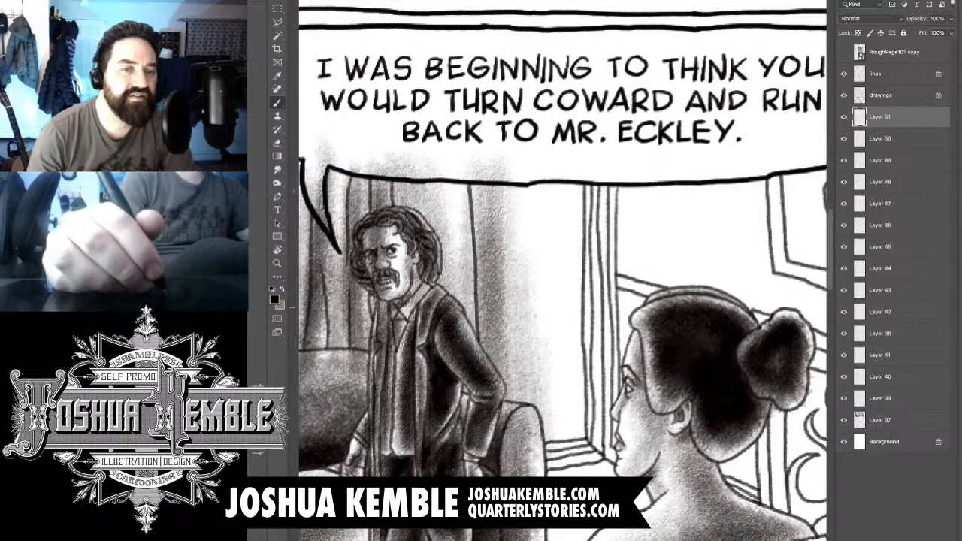
# - Tone the inner edge of the window frame, the area under the balloon, and the frame's lower corner, leaving a light centre
pyautogui.moveTo(551, 321); pyautogui.dragTo(569, 454)
pyautogui.moveTo(577, 230); pyautogui.dragTo(581, 436)
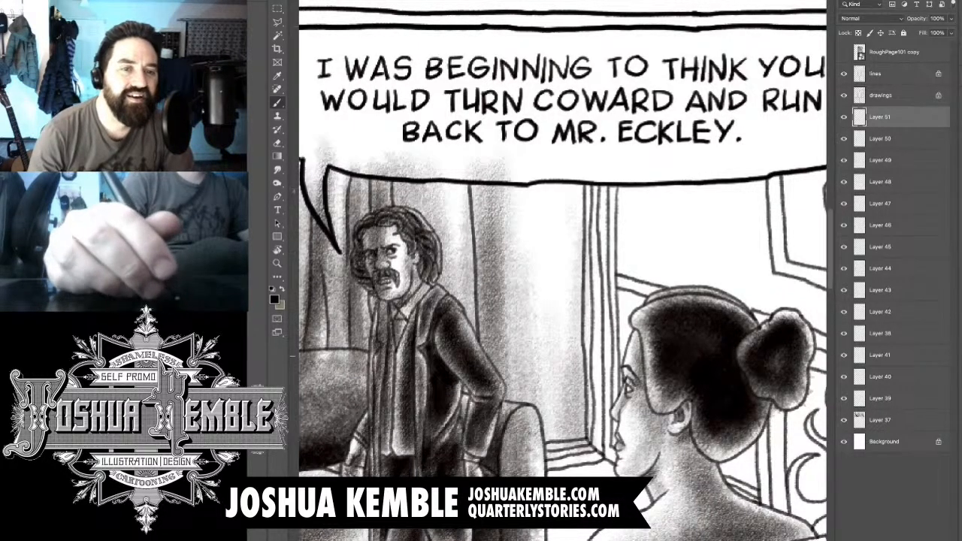
pyautogui.moveTo(568, 301); pyautogui.dragTo(585, 171)
pyautogui.moveTo(570, 233)
pyautogui.mouseDown()
pyautogui.moveTo(571, 161)
pyautogui.moveTo(526, 165)
pyautogui.moveTo(508, 171)
pyautogui.moveTo(514, 247)
pyautogui.mouseUp()
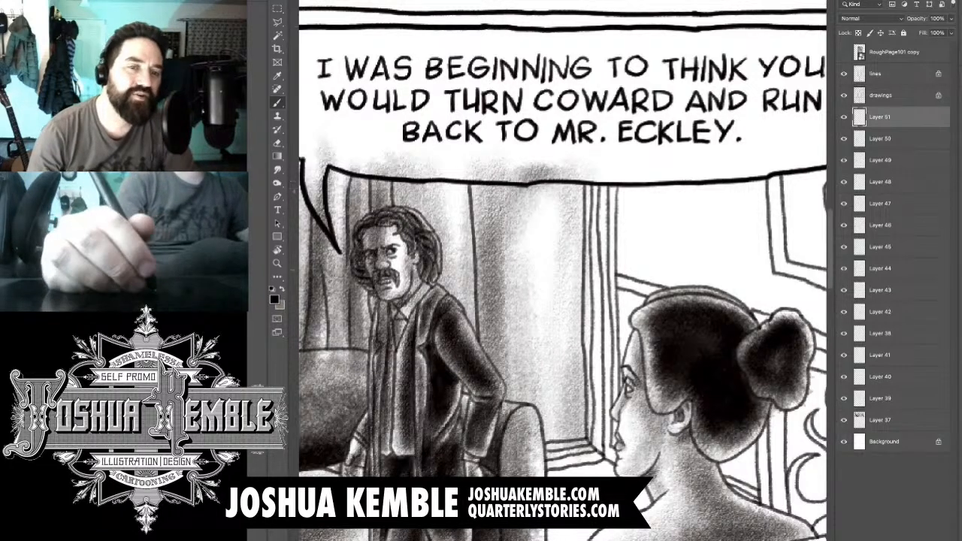
pyautogui.moveTo(601, 455)
pyautogui.mouseDown()
pyautogui.moveTo(535, 461)
pyautogui.moveTo(580, 465)
pyautogui.mouseUp()
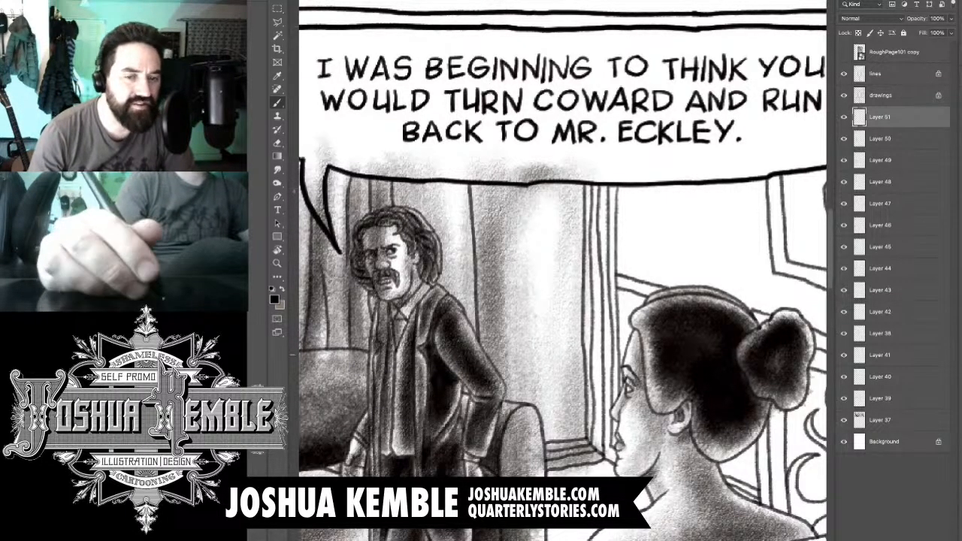
# - Shade the vertical window frame mouldings and start the wall tone between the frame and the woman's forehead
pyautogui.moveTo(589, 194)
pyautogui.mouseDown()
pyautogui.moveTo(601, 412)
pyautogui.moveTo(604, 278)
pyautogui.moveTo(611, 474)
pyautogui.moveTo(616, 194)
pyautogui.mouseUp()
pyautogui.moveTo(611, 287)
pyautogui.mouseDown()
pyautogui.moveTo(607, 179)
pyautogui.moveTo(630, 383)
pyautogui.moveTo(625, 319)
pyautogui.mouseUp()
pyautogui.moveTo(721, 323); pyautogui.dragTo(556, 303)
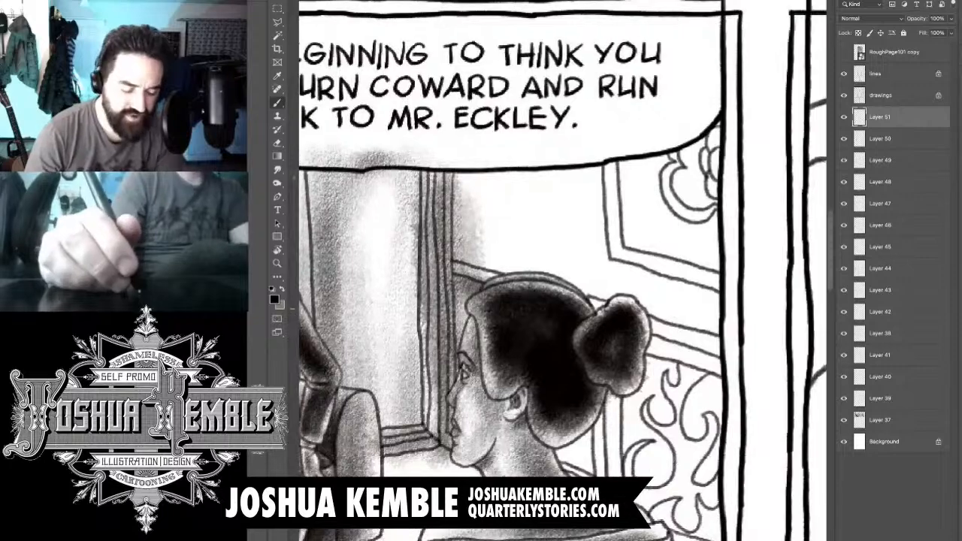
pyautogui.press('super+minus')
pyautogui.press('super+minus')
pyautogui.press('super+plus')
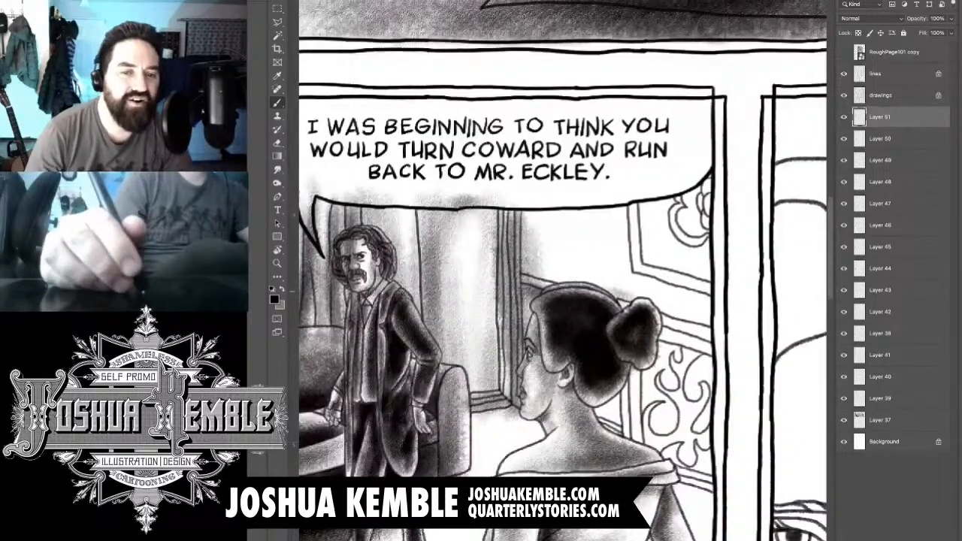
# - Brush grey tone along the wall moulding behind the woman's head, from the panel's right border to the window frame
pyautogui.moveTo(728, 329)
pyautogui.mouseDown()
pyautogui.moveTo(688, 323)
pyautogui.moveTo(610, 285)
pyautogui.mouseUp()
pyautogui.moveTo(689, 314); pyautogui.dragTo(533, 264)
pyautogui.moveTo(606, 278)
pyautogui.mouseDown()
pyautogui.moveTo(536, 232)
pyautogui.moveTo(535, 205)
pyautogui.moveTo(536, 239)
pyautogui.mouseUp()
pyautogui.moveTo(530, 198); pyautogui.dragTo(529, 238)
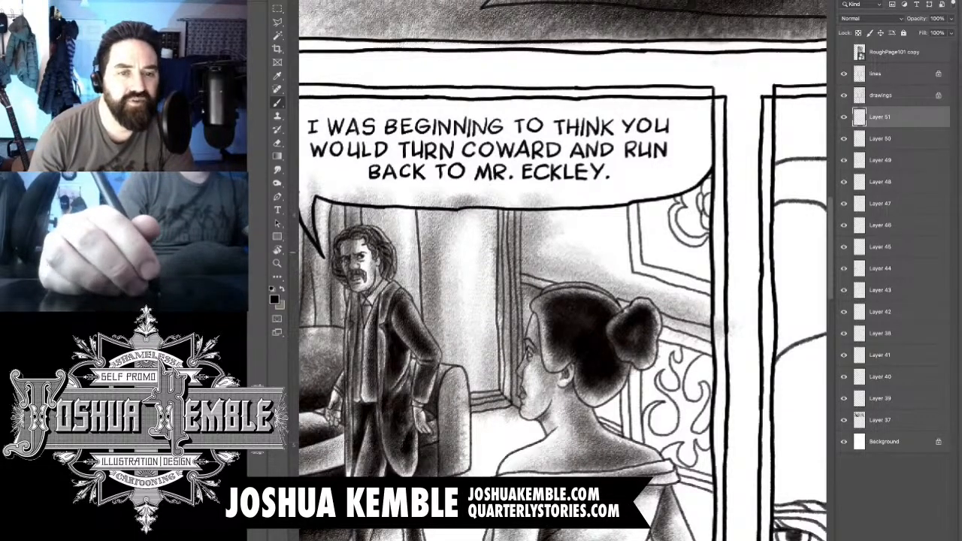
# - Shade the upper wall and the framed ornament beneath the speech balloon with vertical strokes to the right border
pyautogui.moveTo(567, 197); pyautogui.dragTo(553, 255)
pyautogui.moveTo(595, 212); pyautogui.dragTo(580, 284)
pyautogui.moveTo(615, 218); pyautogui.dragTo(607, 275)
pyautogui.moveTo(623, 195); pyautogui.dragTo(608, 251)
pyautogui.moveTo(654, 207)
pyautogui.mouseDown()
pyautogui.moveTo(639, 272)
pyautogui.moveTo(643, 251)
pyautogui.mouseUp()
pyautogui.moveTo(658, 187); pyautogui.dragTo(654, 227)
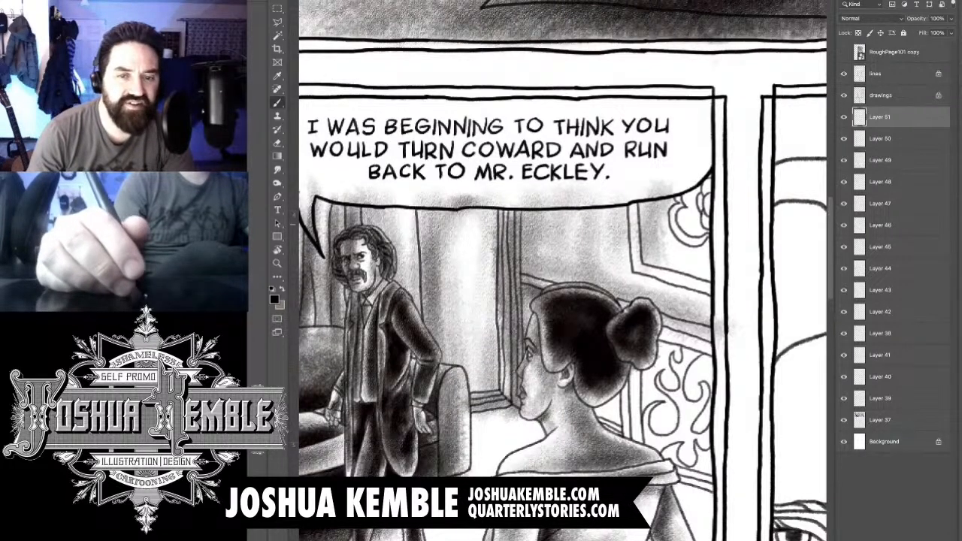
pyautogui.moveTo(699, 196); pyautogui.dragTo(685, 243)
pyautogui.moveTo(703, 169)
pyautogui.mouseDown()
pyautogui.moveTo(681, 204)
pyautogui.moveTo(699, 248)
pyautogui.moveTo(663, 276)
pyautogui.moveTo(711, 296)
pyautogui.moveTo(708, 312)
pyautogui.mouseUp()
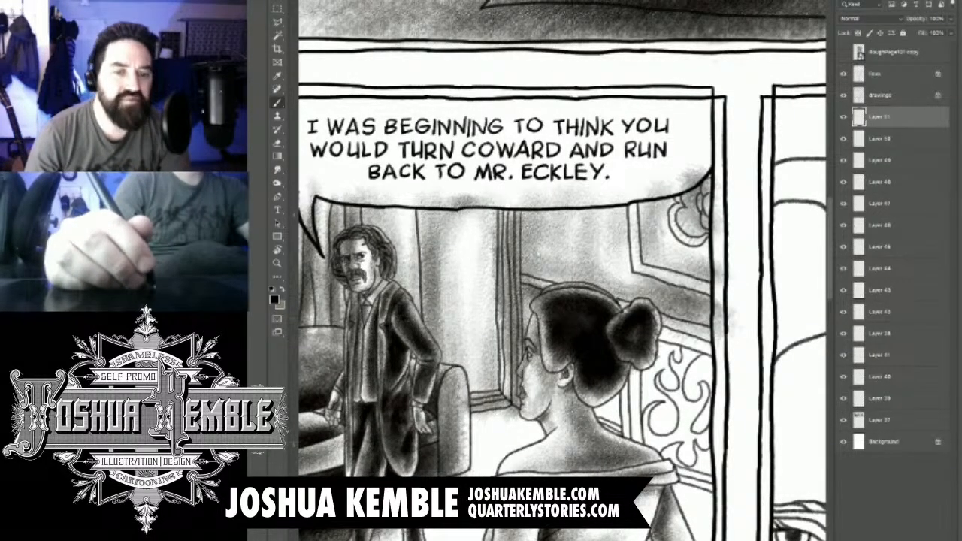
# - Deepen the background shadow around the woman's face, hair and neck, and along the moulding beside her bun
pyautogui.moveTo(611, 395)
pyautogui.mouseDown()
pyautogui.moveTo(595, 426)
pyautogui.moveTo(601, 440)
pyautogui.moveTo(620, 422)
pyautogui.moveTo(615, 442)
pyautogui.mouseUp()
pyautogui.moveTo(534, 295)
pyautogui.mouseDown()
pyautogui.moveTo(520, 387)
pyautogui.moveTo(517, 237)
pyautogui.moveTo(548, 287)
pyautogui.mouseUp()
pyautogui.moveTo(551, 244); pyautogui.dragTo(556, 298)
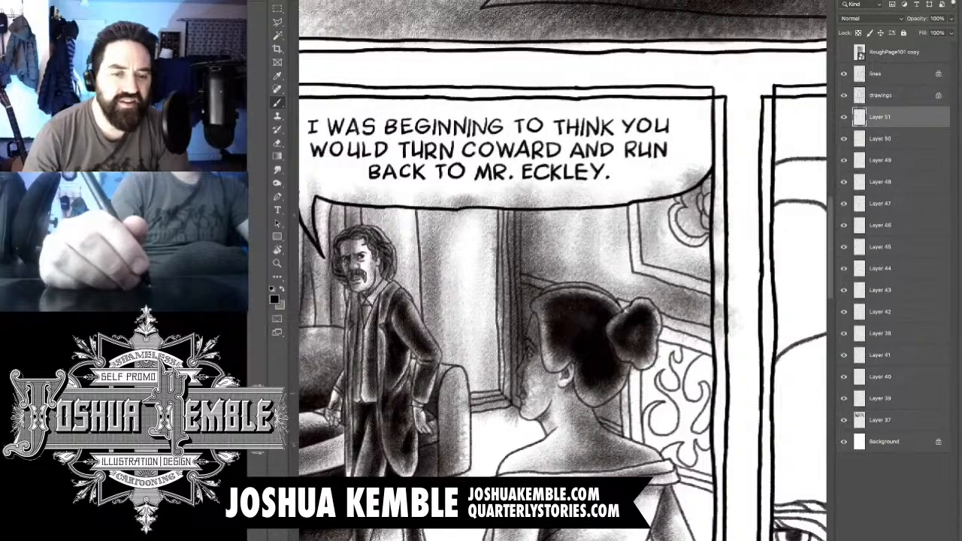
pyautogui.moveTo(657, 331); pyautogui.dragTo(709, 353)
pyautogui.moveTo(634, 377)
pyautogui.mouseDown()
pyautogui.moveTo(639, 441)
pyautogui.moveTo(630, 436)
pyautogui.mouseUp()
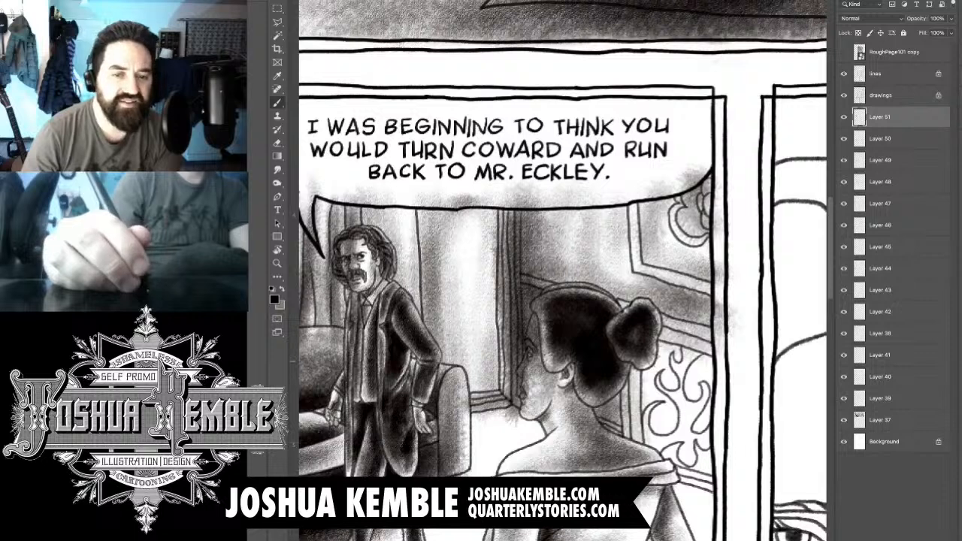
# - Brush grey tone over the scrollwork wall panel beside the woman's bun and shoulder, darkening its edges
pyautogui.moveTo(675, 363)
pyautogui.mouseDown()
pyautogui.moveTo(674, 350)
pyautogui.moveTo(658, 359)
pyautogui.moveTo(673, 387)
pyautogui.moveTo(648, 398)
pyautogui.moveTo(646, 380)
pyautogui.moveTo(644, 394)
pyautogui.moveTo(668, 421)
pyautogui.moveTo(658, 437)
pyautogui.moveTo(668, 403)
pyautogui.mouseUp()
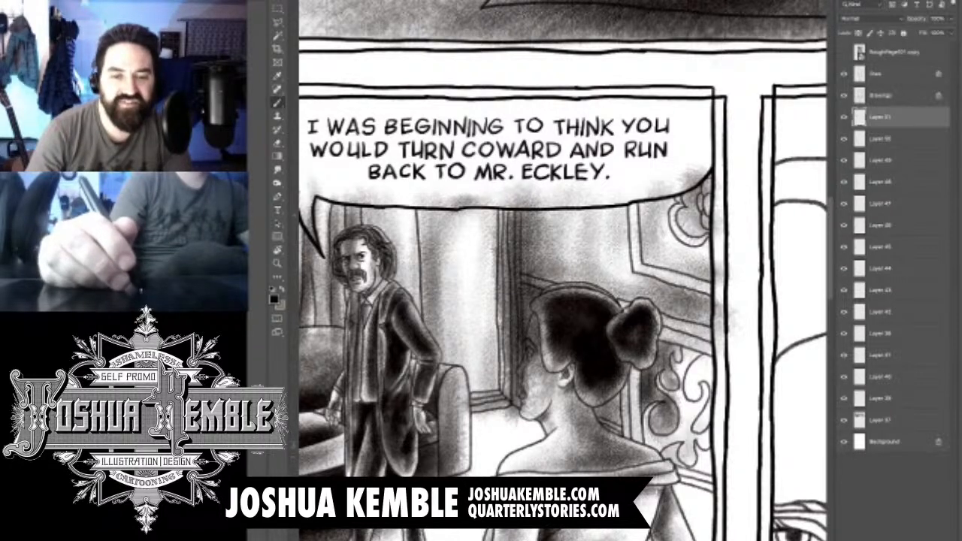
pyautogui.moveTo(703, 408); pyautogui.dragTo(700, 454)
pyautogui.moveTo(699, 366)
pyautogui.mouseDown()
pyautogui.moveTo(695, 421)
pyautogui.moveTo(698, 386)
pyautogui.moveTo(710, 409)
pyautogui.moveTo(710, 489)
pyautogui.mouseUp()
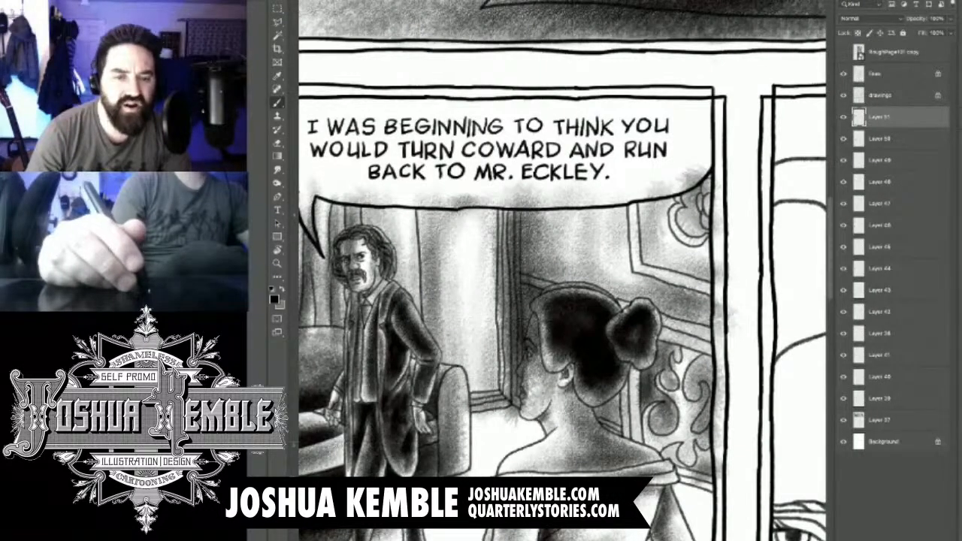
pyautogui.moveTo(669, 371); pyautogui.dragTo(678, 386)
pyautogui.moveTo(671, 354)
pyautogui.mouseDown()
pyautogui.moveTo(666, 363)
pyautogui.moveTo(659, 353)
pyautogui.mouseUp()
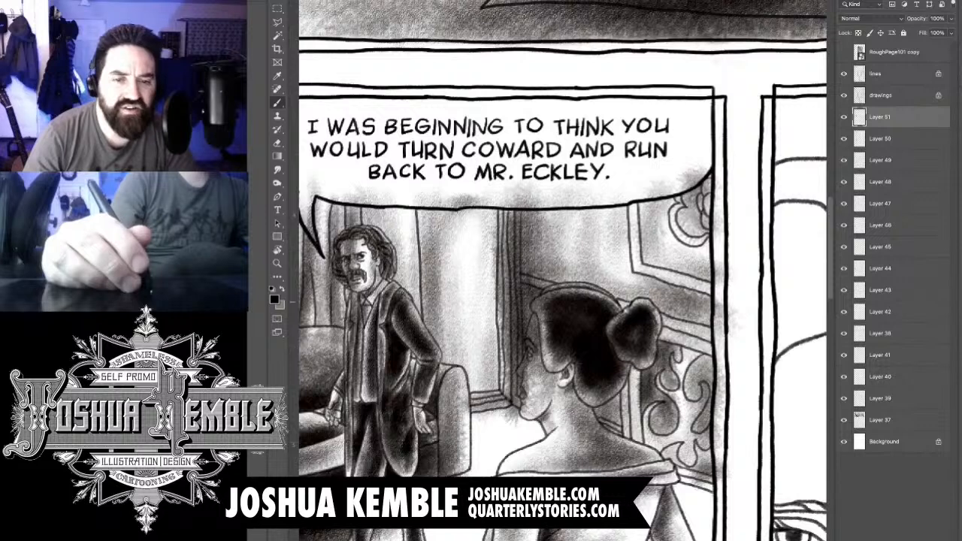
# - Erase the wall tone that spills past the panel's right border and lighten the strip beneath the woman's bun
pyautogui.press('e')
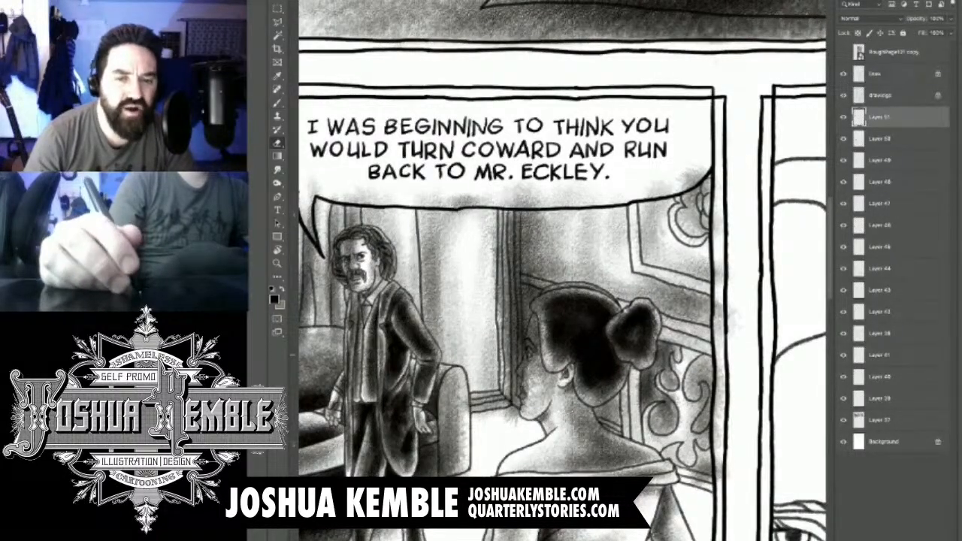
pyautogui.moveTo(654, 349)
pyautogui.mouseDown()
pyautogui.moveTo(633, 382)
pyautogui.moveTo(635, 404)
pyautogui.mouseUp()
pyautogui.moveTo(721, 333); pyautogui.dragTo(718, 214)
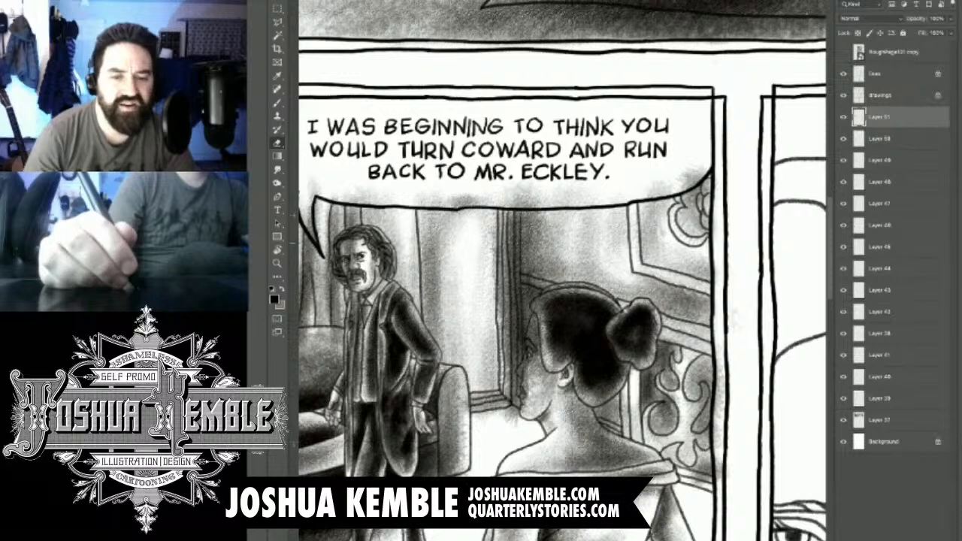
pyautogui.moveTo(720, 368)
pyautogui.mouseDown()
pyautogui.moveTo(720, 407)
pyautogui.moveTo(719, 352)
pyautogui.mouseUp()
pyautogui.moveTo(719, 389)
pyautogui.mouseDown()
pyautogui.moveTo(716, 479)
pyautogui.moveTo(658, 471)
pyautogui.mouseUp()
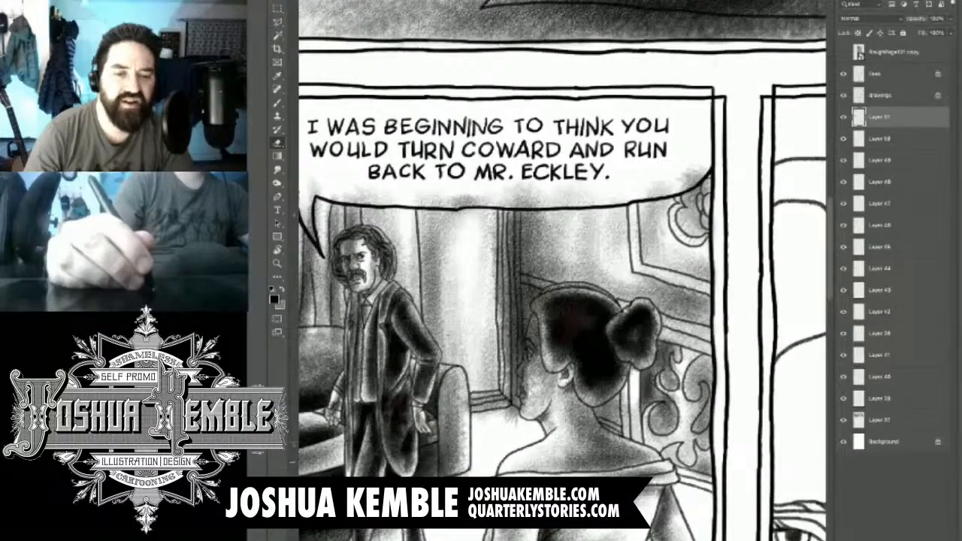
# - Erase the grey tone that spills past the third panel's left border beside the curtain
pyautogui.moveTo(563, 300); pyautogui.dragTo(583, 314)
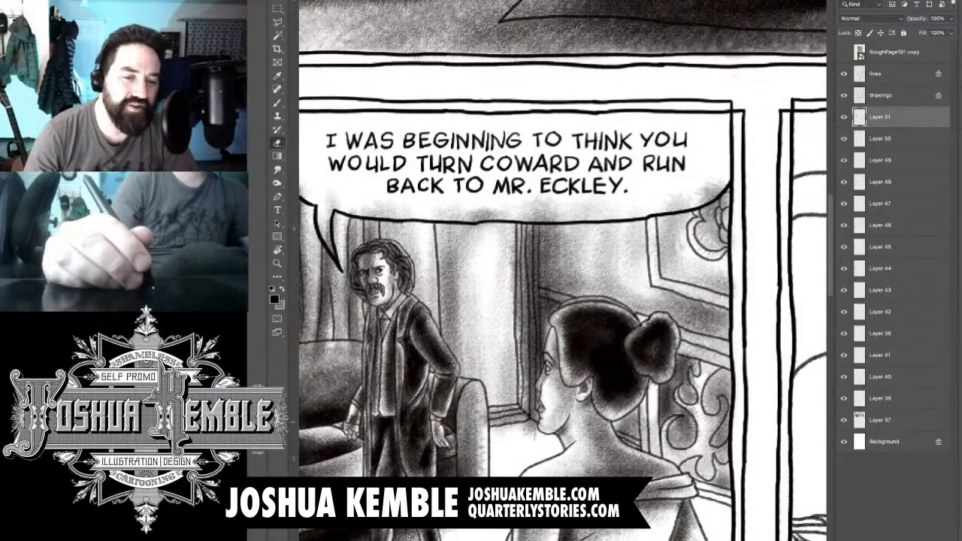
pyautogui.moveTo(526, 323); pyautogui.dragTo(595, 208)
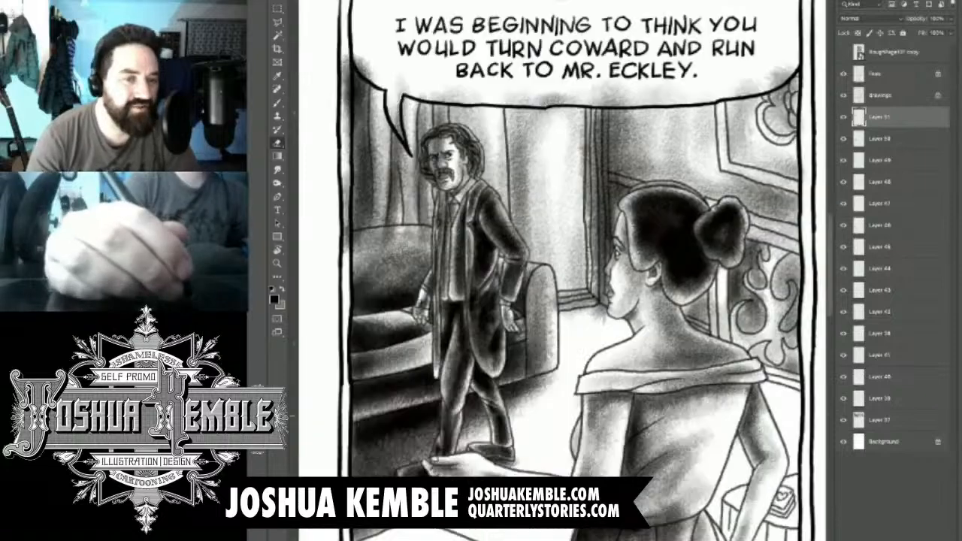
pyautogui.moveTo(564, 263); pyautogui.dragTo(570, 304)
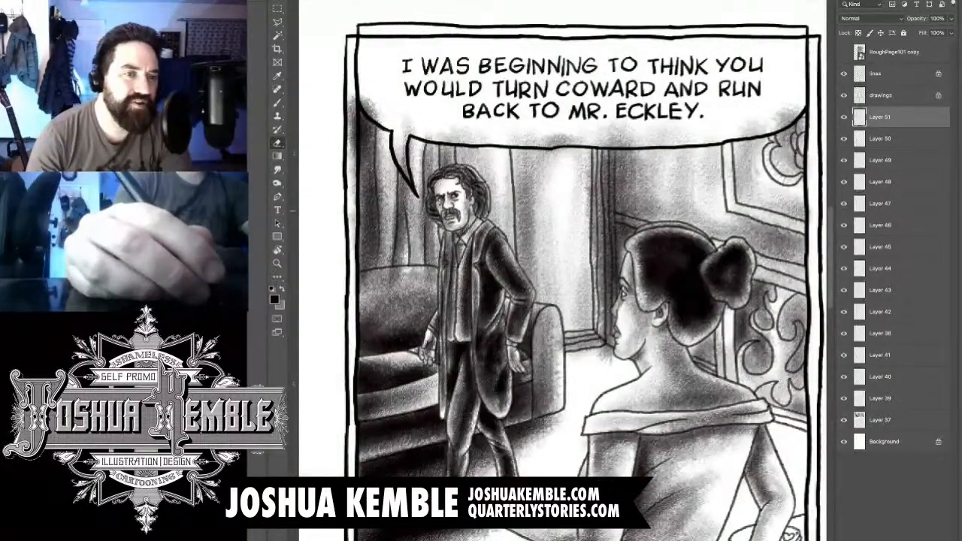
pyautogui.moveTo(351, 211)
pyautogui.mouseDown()
pyautogui.moveTo(351, 94)
pyautogui.moveTo(363, 99)
pyautogui.mouseUp()
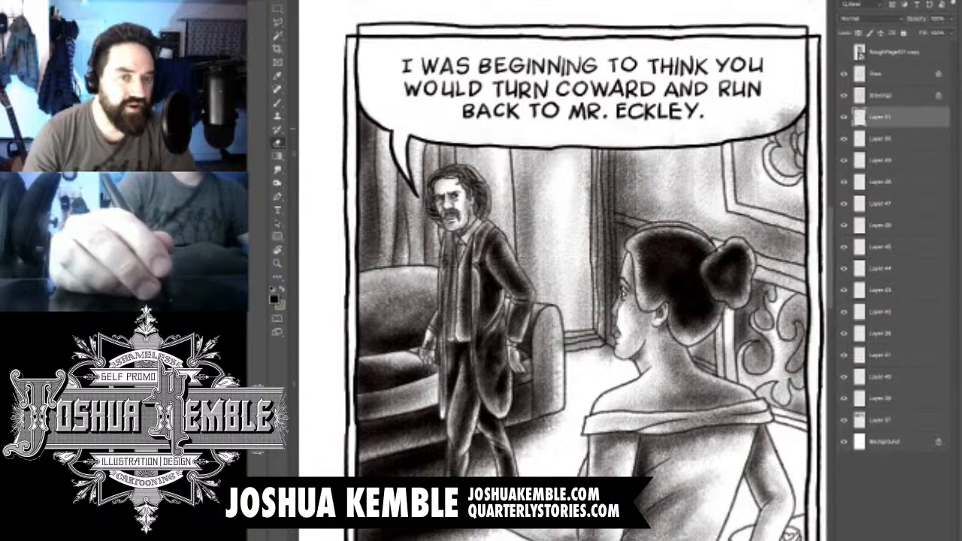
# - Add a new layer above the wall shading layer and switch to the Brush tool for the floor tone
pyautogui.moveTo(616, 304); pyautogui.dragTo(510, 237)
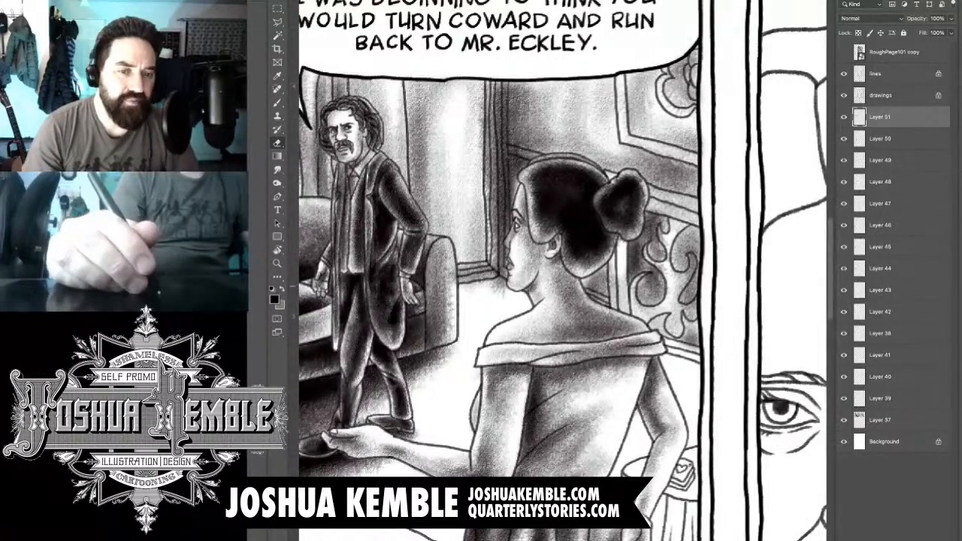
pyautogui.press('super+minus')
pyautogui.press('super+minus')
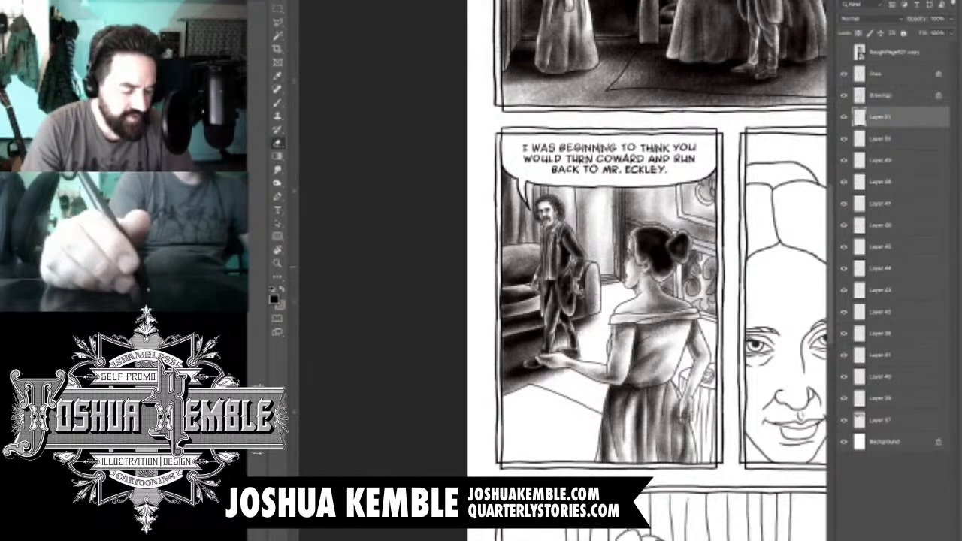
pyautogui.press('super+equal')
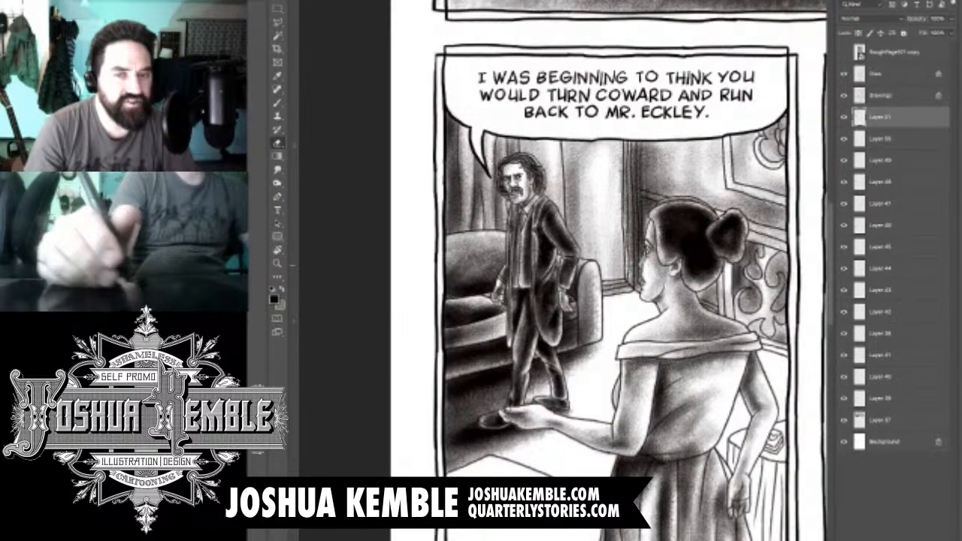
pyautogui.moveTo(601, 300); pyautogui.dragTo(553, 242)
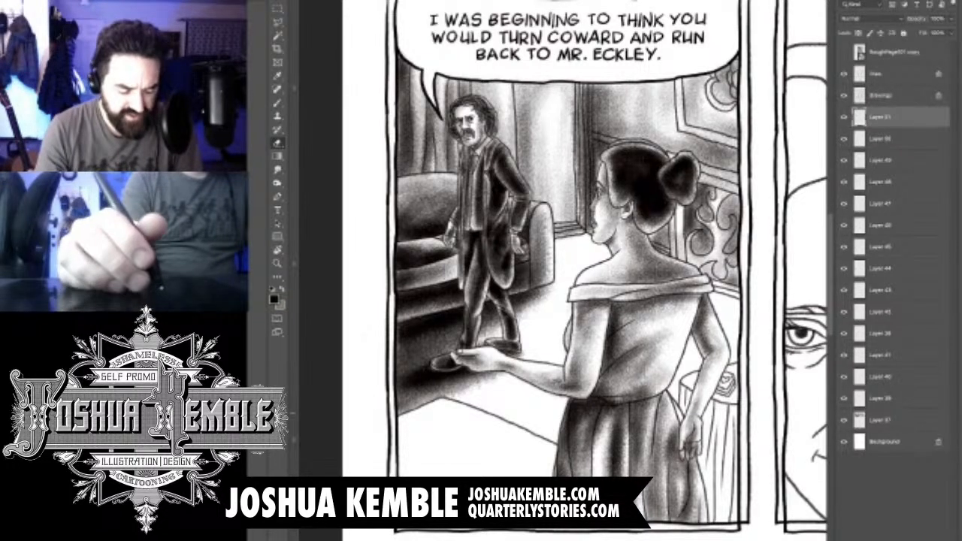
pyautogui.hotkey('ctrl', 'alt', 'shift', 'n')
pyautogui.moveTo(563, 301); pyautogui.dragTo(554, 278)
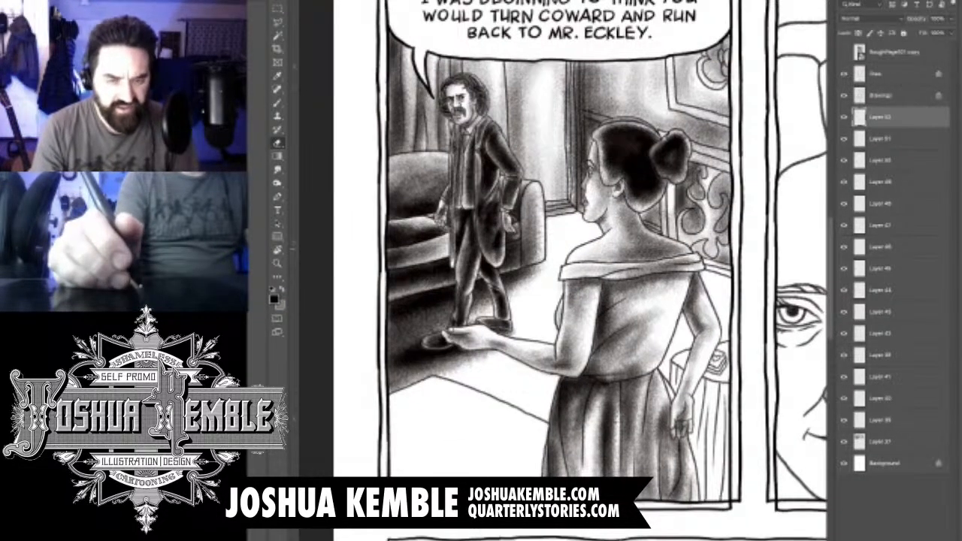
pyautogui.press('b')
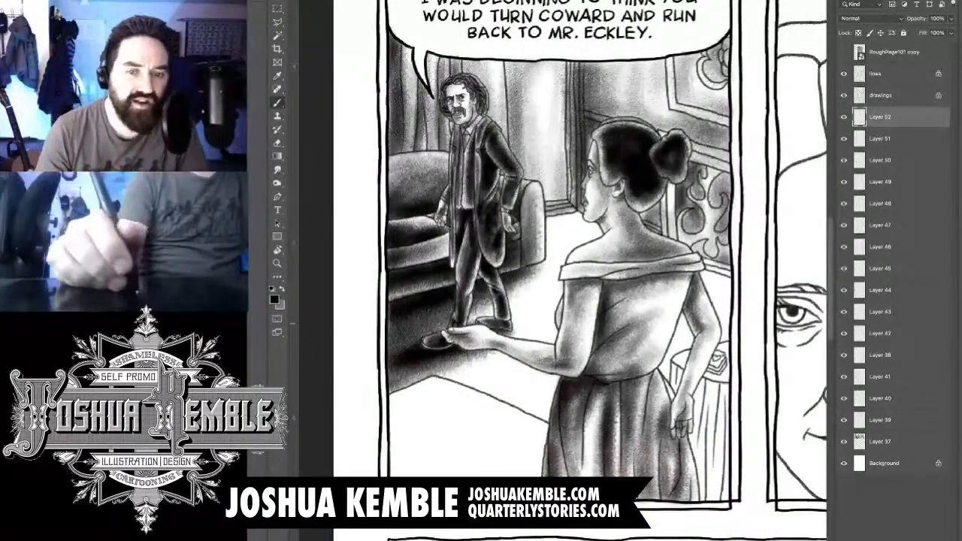
# - Brush grey floor tone across the woman's lower back and bent arm to the panel's right border
pyautogui.moveTo(664, 385); pyautogui.dragTo(742, 334)
pyautogui.moveTo(625, 371); pyautogui.dragTo(743, 314)
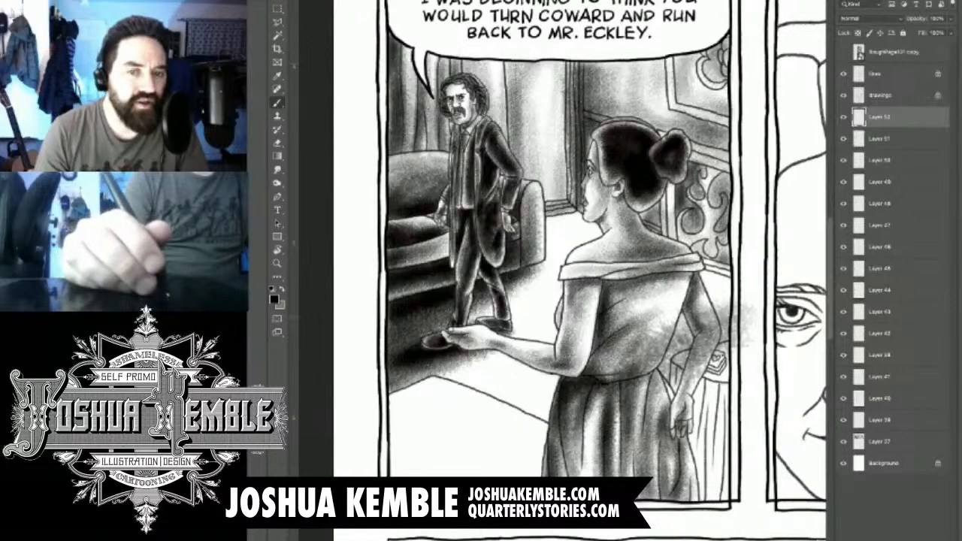
pyautogui.moveTo(639, 385); pyautogui.dragTo(740, 303)
pyautogui.moveTo(627, 357); pyautogui.dragTo(705, 307)
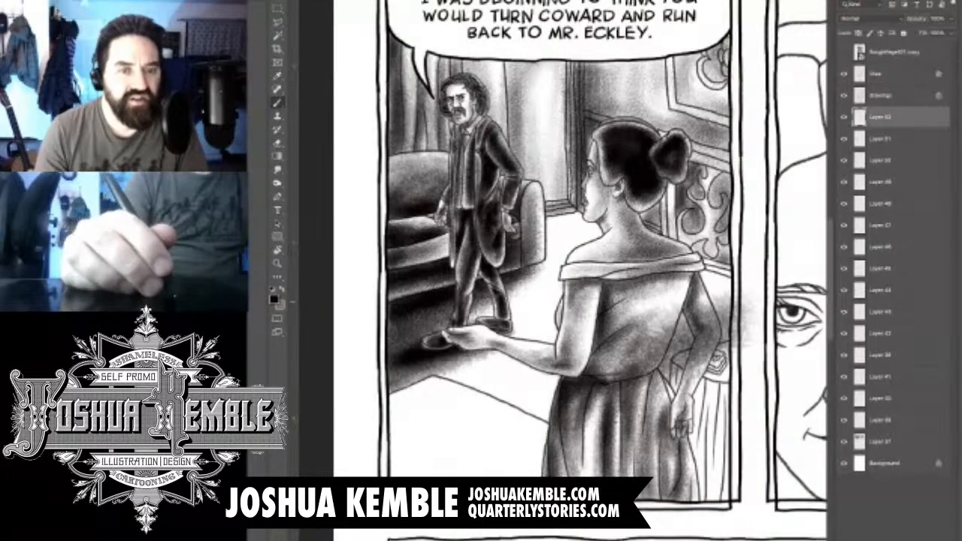
pyautogui.moveTo(630, 332); pyautogui.dragTo(724, 290)
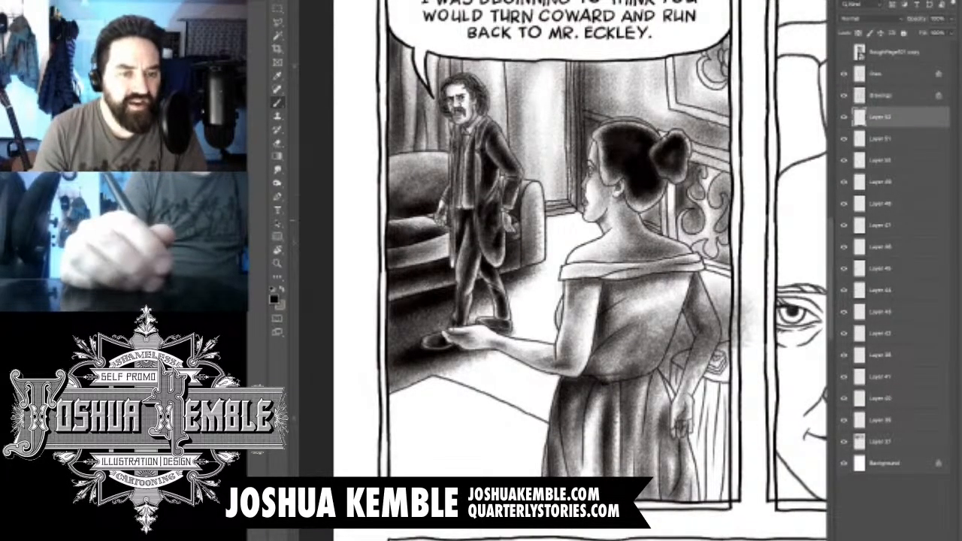
# - Shade the floor between the sofa and the woman, carrying the tone past the foreground edge line and deepening it across her arms and skirt
pyautogui.moveTo(520, 262); pyautogui.dragTo(591, 221)
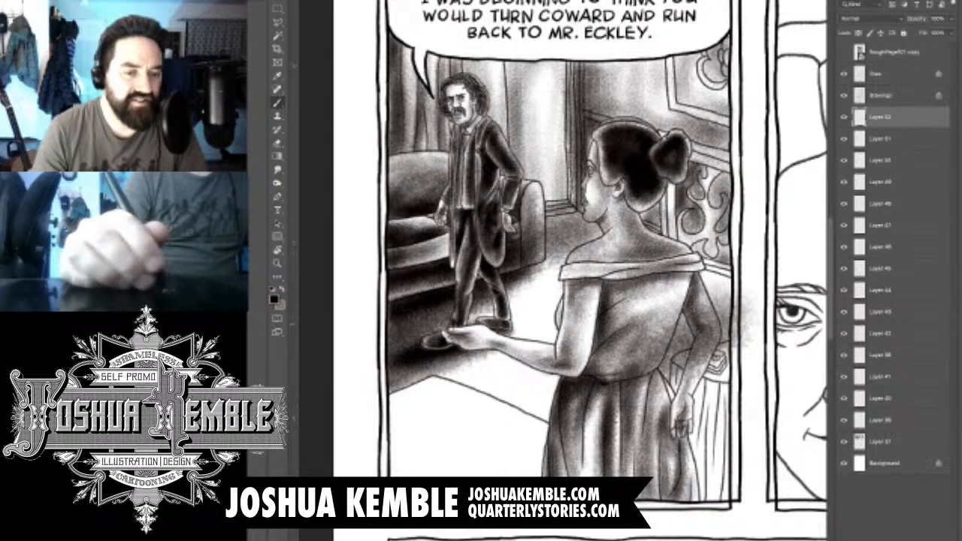
pyautogui.moveTo(450, 369); pyautogui.dragTo(571, 248)
pyautogui.moveTo(459, 376); pyautogui.dragTo(565, 264)
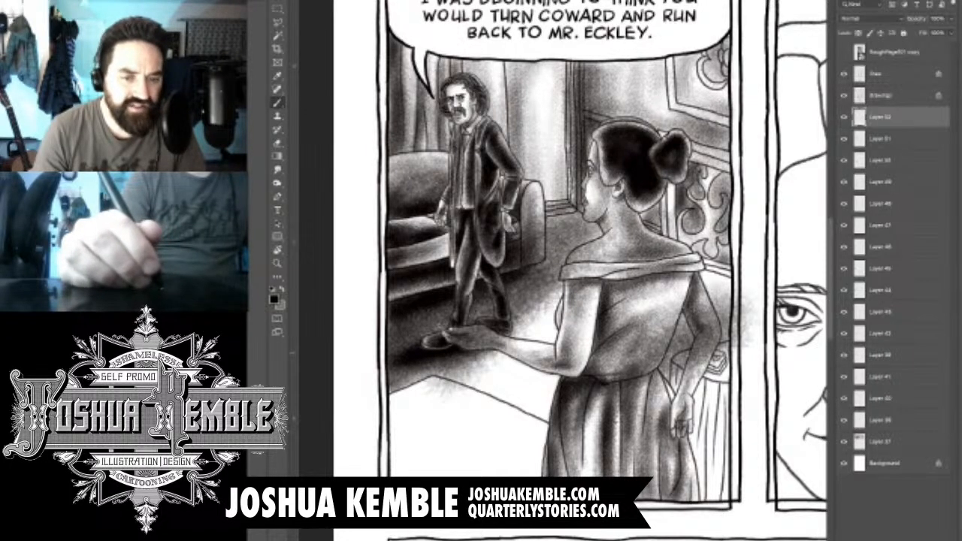
pyautogui.moveTo(478, 353)
pyautogui.mouseDown()
pyautogui.moveTo(544, 429)
pyautogui.moveTo(539, 448)
pyautogui.mouseUp()
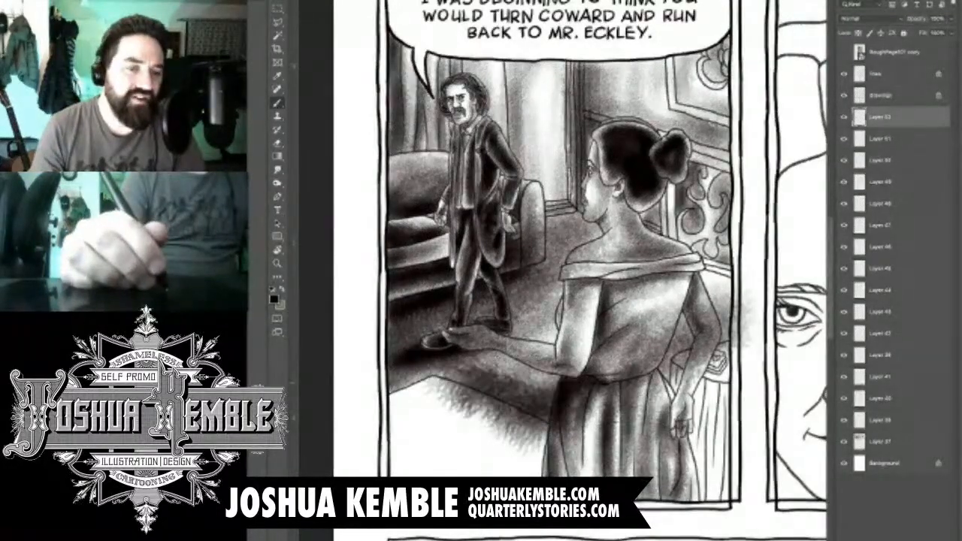
pyautogui.moveTo(399, 389)
pyautogui.mouseDown()
pyautogui.moveTo(496, 375)
pyautogui.moveTo(584, 225)
pyautogui.mouseUp()
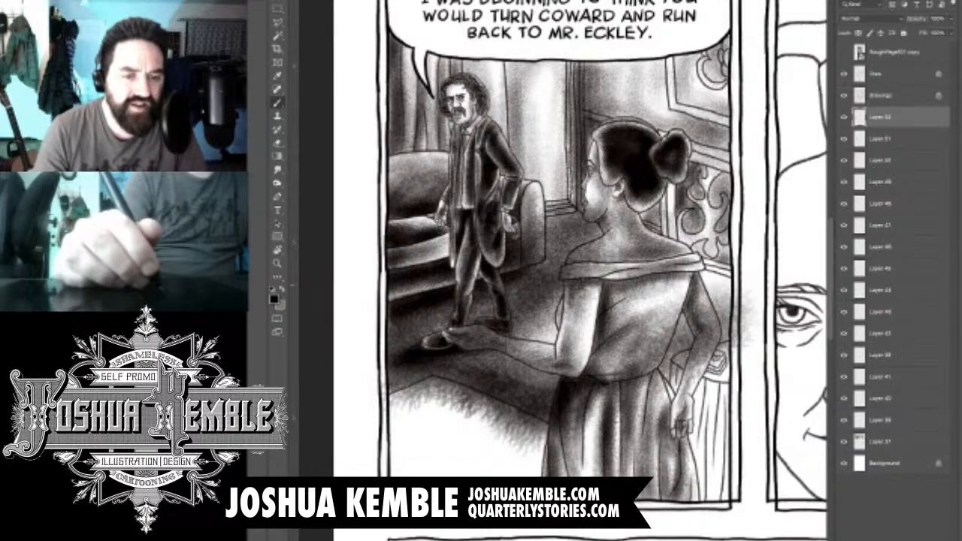
pyautogui.moveTo(722, 296)
pyautogui.mouseDown()
pyautogui.moveTo(732, 319)
pyautogui.moveTo(672, 388)
pyautogui.moveTo(532, 421)
pyautogui.mouseUp()
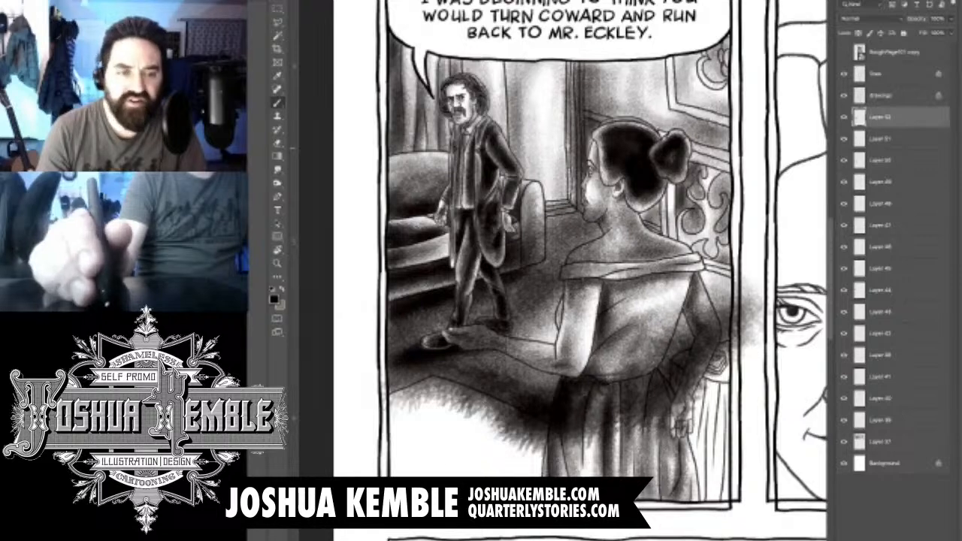
# - Lower the opacity of the floor shading layer to lighten its tone
pyautogui.moveTo(915, 18); pyautogui.dragTo(894, 18)
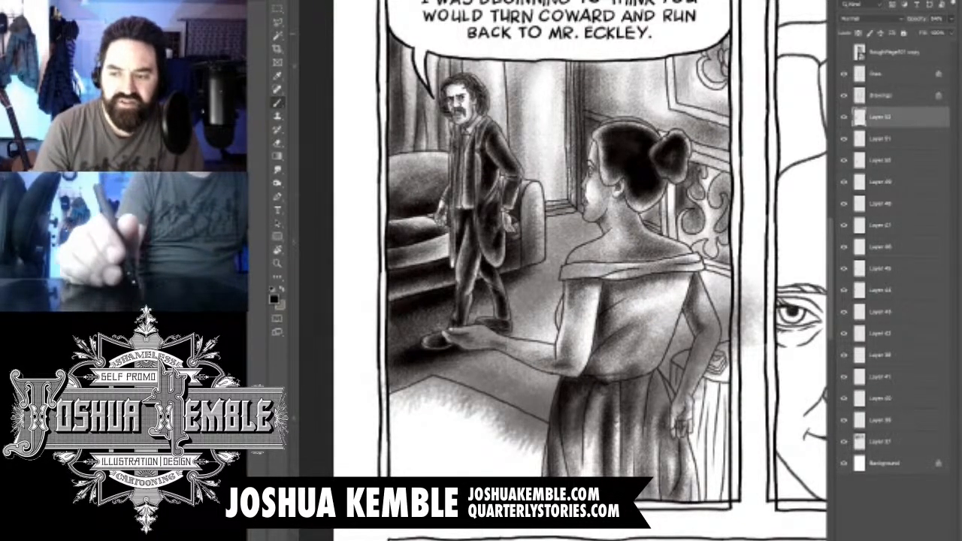
pyautogui.scroll(4, 501, 415)
pyautogui.moveTo(501, 415); pyautogui.dragTo(566, 290)
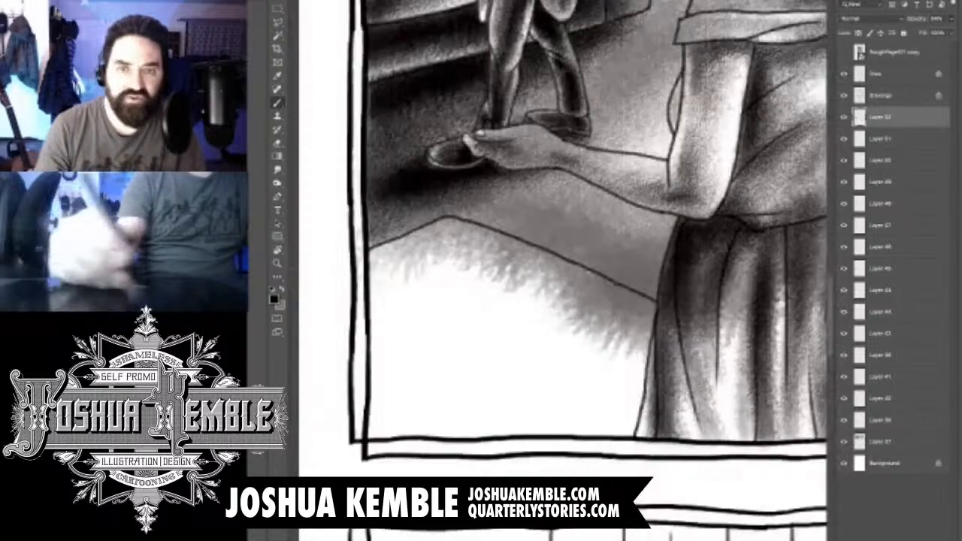
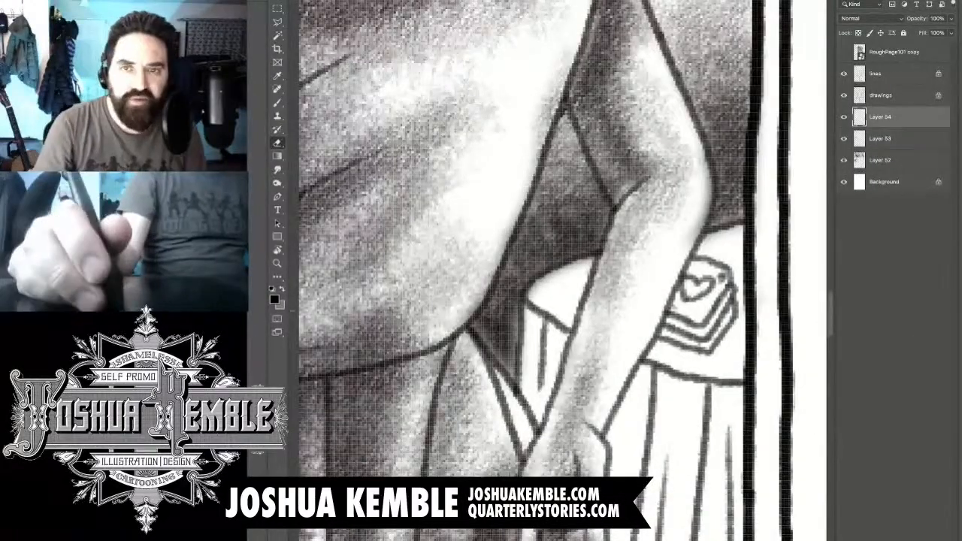
# - Brush grey tone over the heart-topped stack and the tabletop between the woman's forearm and the panel's right border, darkest beneath the stack
pyautogui.moveTo(556, 254); pyautogui.dragTo(524, 223)
pyautogui.press('b')
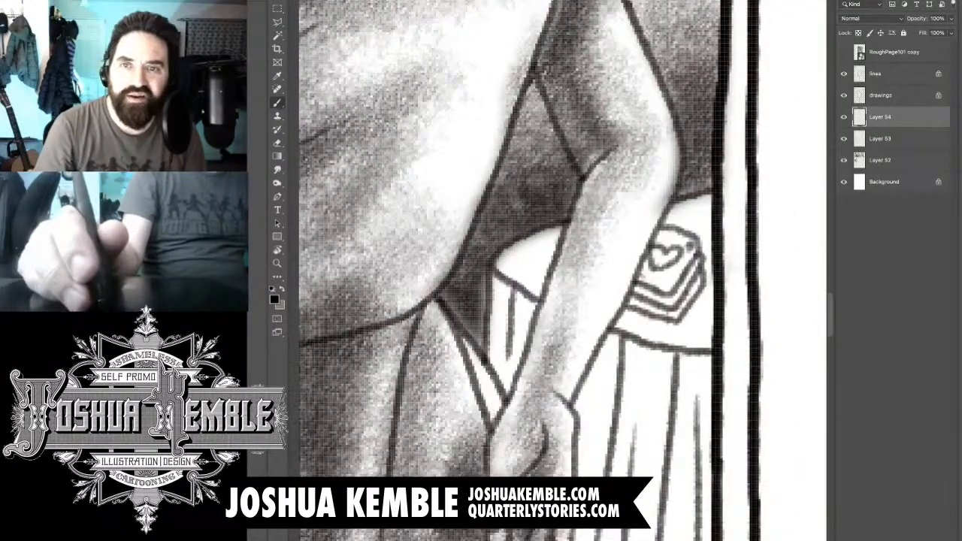
pyautogui.press('F6')
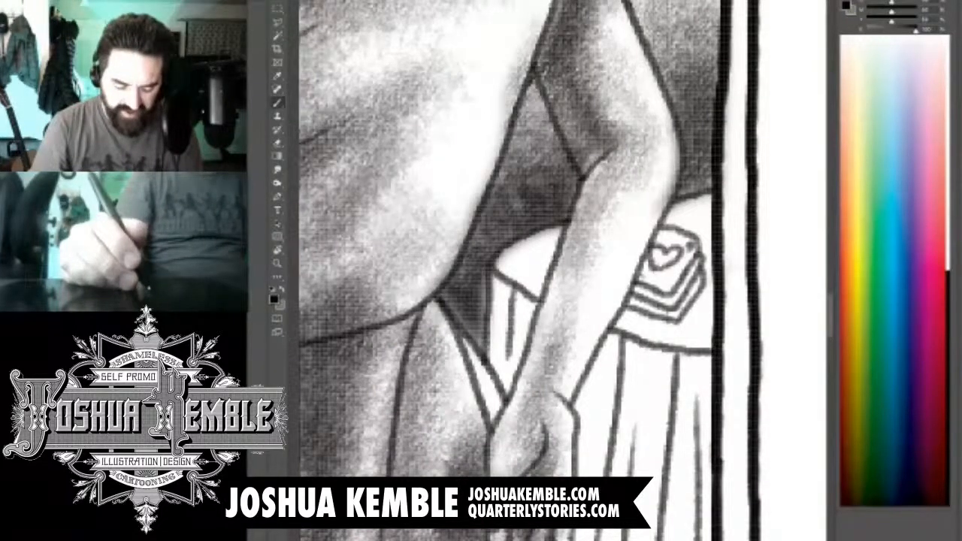
pyautogui.press('F7')
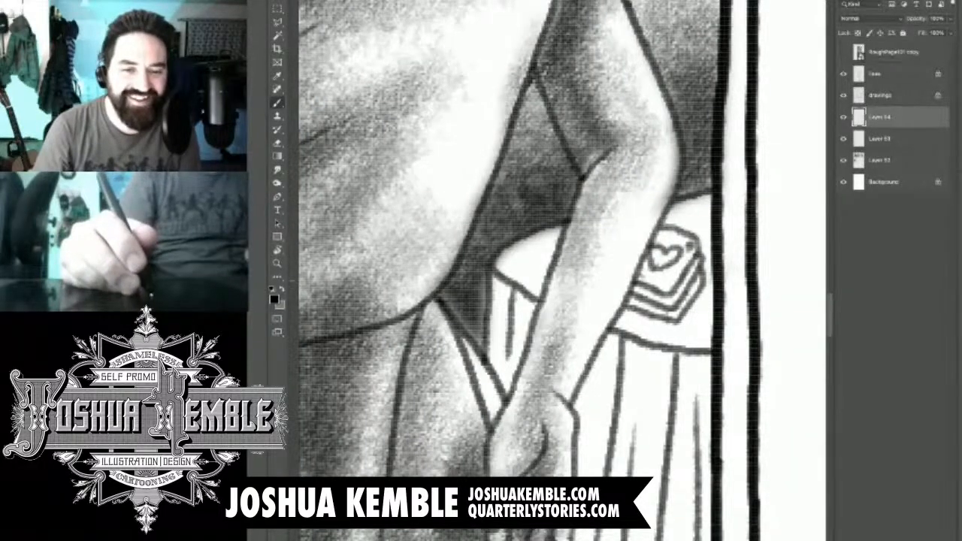
pyautogui.moveTo(672, 241); pyautogui.dragTo(646, 277)
pyautogui.moveTo(685, 245)
pyautogui.mouseDown()
pyautogui.moveTo(664, 284)
pyautogui.moveTo(637, 296)
pyautogui.mouseUp()
pyautogui.moveTo(703, 294)
pyautogui.mouseDown()
pyautogui.moveTo(673, 330)
pyautogui.moveTo(623, 319)
pyautogui.moveTo(674, 341)
pyautogui.moveTo(702, 337)
pyautogui.moveTo(692, 340)
pyautogui.mouseUp()
pyautogui.moveTo(706, 295)
pyautogui.mouseDown()
pyautogui.moveTo(648, 323)
pyautogui.moveTo(661, 329)
pyautogui.mouseUp()
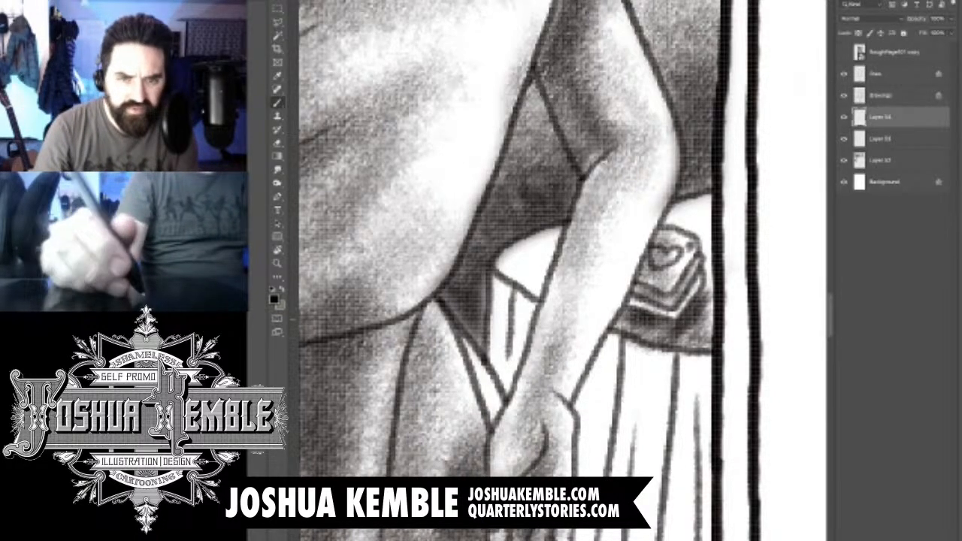
pyautogui.moveTo(673, 208); pyautogui.dragTo(706, 218)
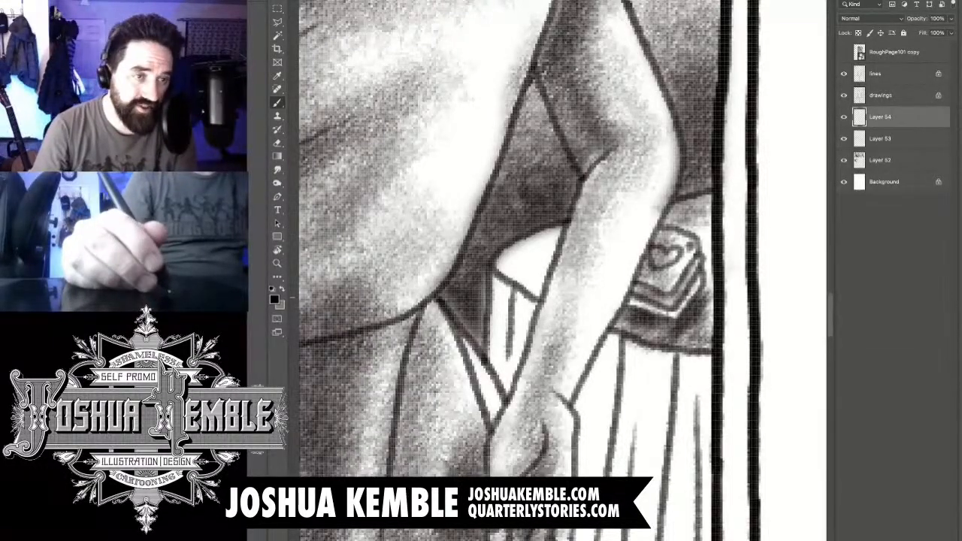
# - Shade the tabletop and hanging cloth in the gap between the woman's forearm and her hip
pyautogui.moveTo(502, 251); pyautogui.dragTo(539, 295)
pyautogui.moveTo(528, 248)
pyautogui.mouseDown()
pyautogui.moveTo(545, 292)
pyautogui.moveTo(506, 380)
pyautogui.mouseUp()
pyautogui.moveTo(521, 314); pyautogui.dragTo(507, 380)
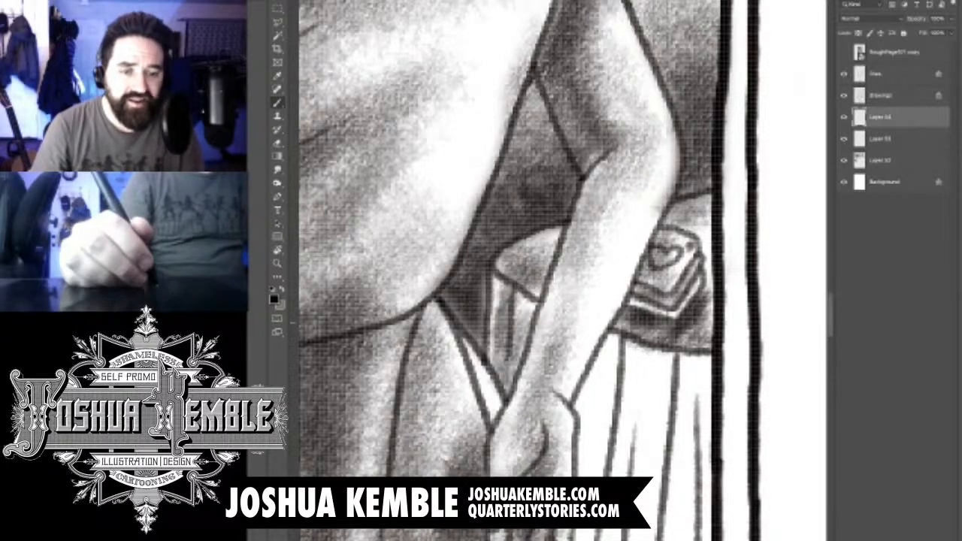
# - Shade the tablecloth fold beside the woman's hand, deepening it under the table edge and along her wrist
pyautogui.scroll(-3, 511, 270)
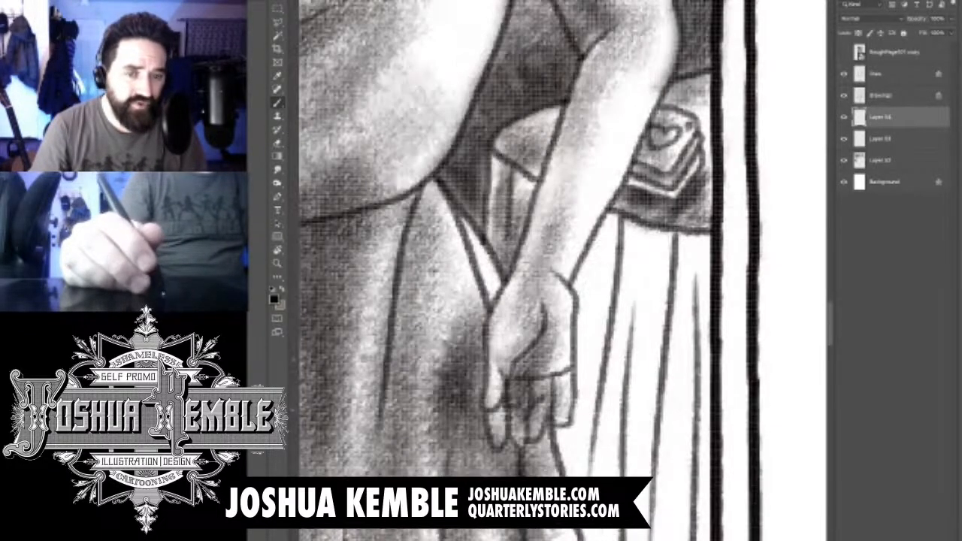
pyautogui.moveTo(601, 364); pyautogui.dragTo(587, 443)
pyautogui.moveTo(597, 298); pyautogui.dragTo(589, 426)
pyautogui.moveTo(594, 269); pyautogui.dragTo(590, 301)
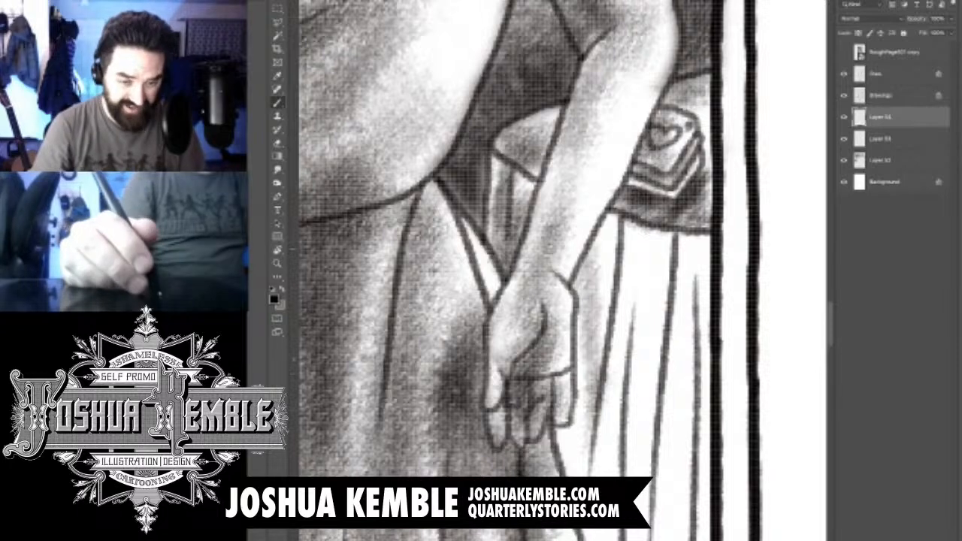
pyautogui.moveTo(610, 219); pyautogui.dragTo(591, 330)
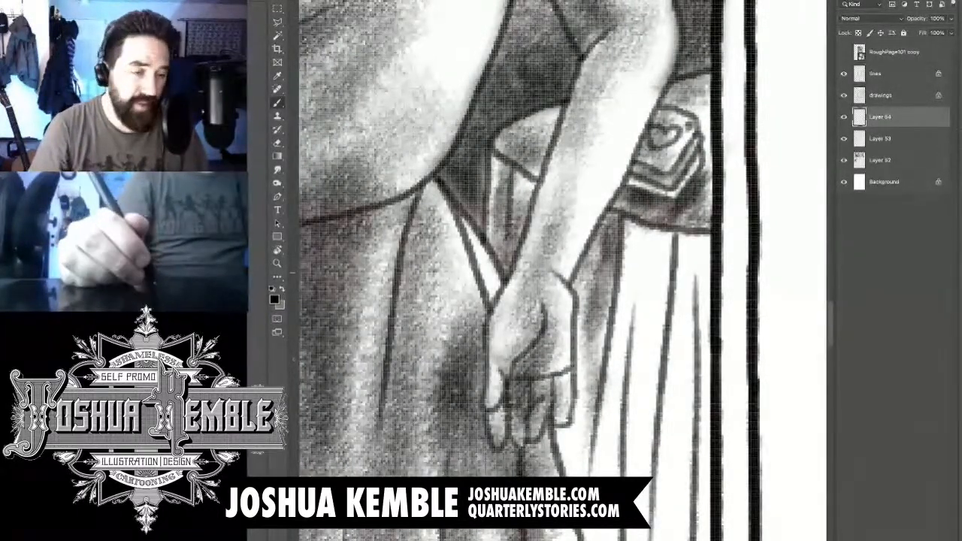
pyautogui.moveTo(612, 250); pyautogui.dragTo(589, 422)
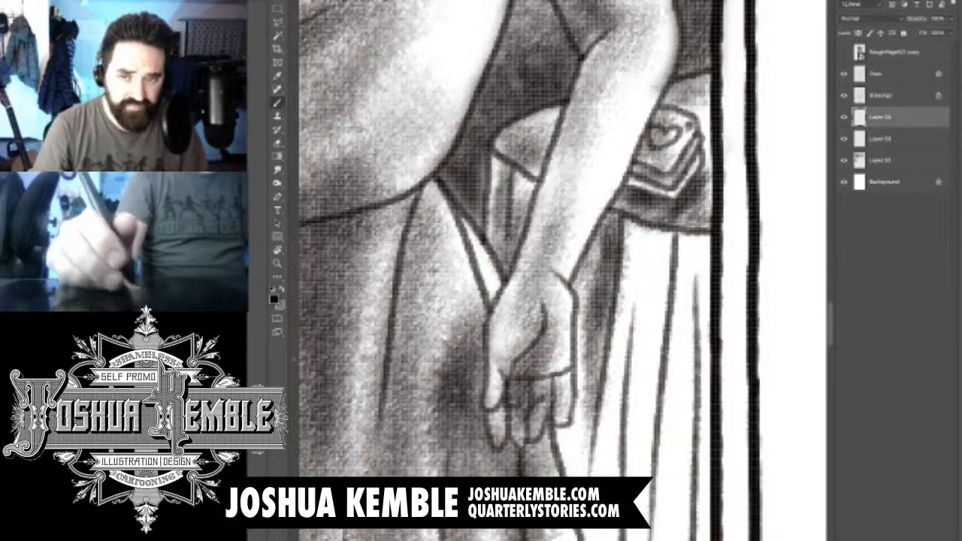
# - Add a new layer above the tabletop shading and brush grey tone down the tablecloth folds nearest the woman's skirt
pyautogui.hotkey('ctrl', '-')
pyautogui.hotkey('ctrl', '-')
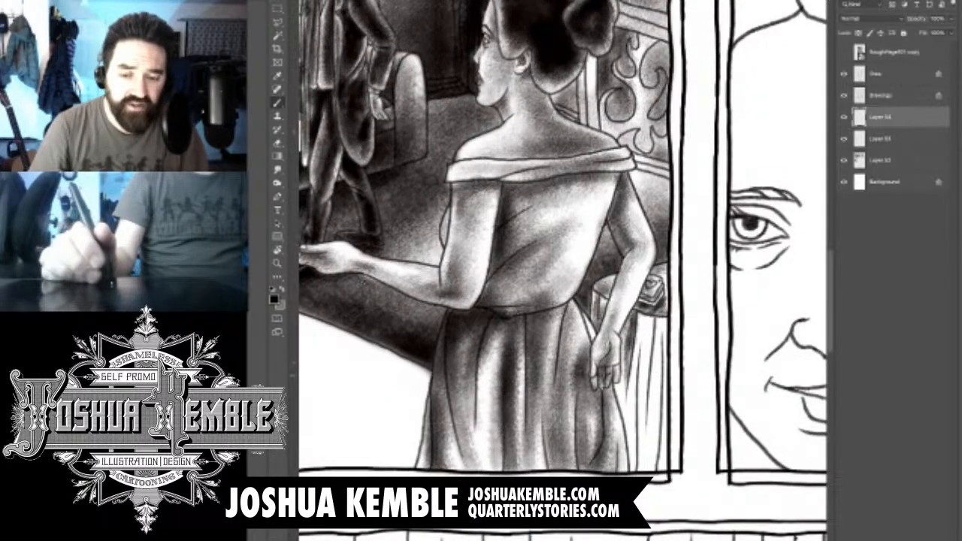
pyautogui.moveTo(563, 300); pyautogui.dragTo(524, 249)
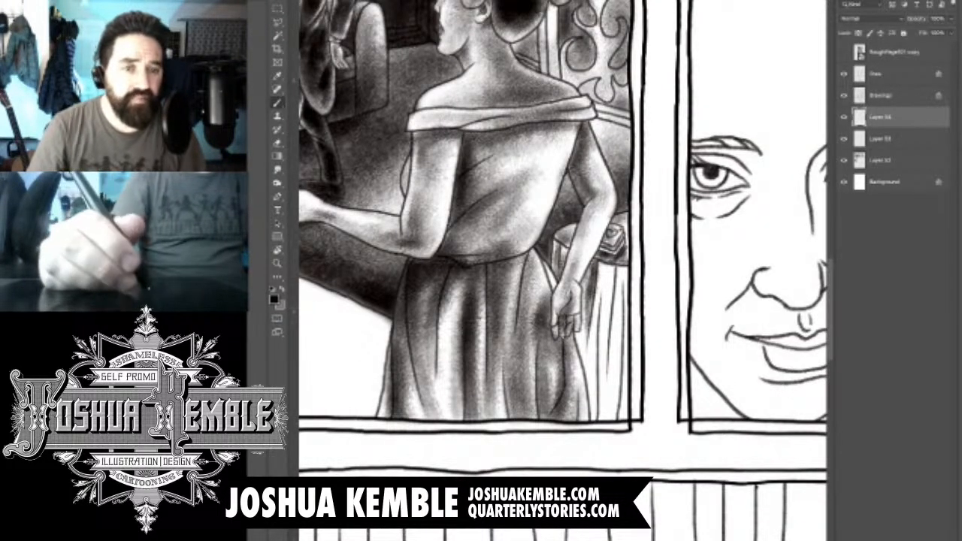
pyautogui.hotkey('ctrl', 'alt', 'shift', 'n')
pyautogui.hotkey('ctrl', '+')
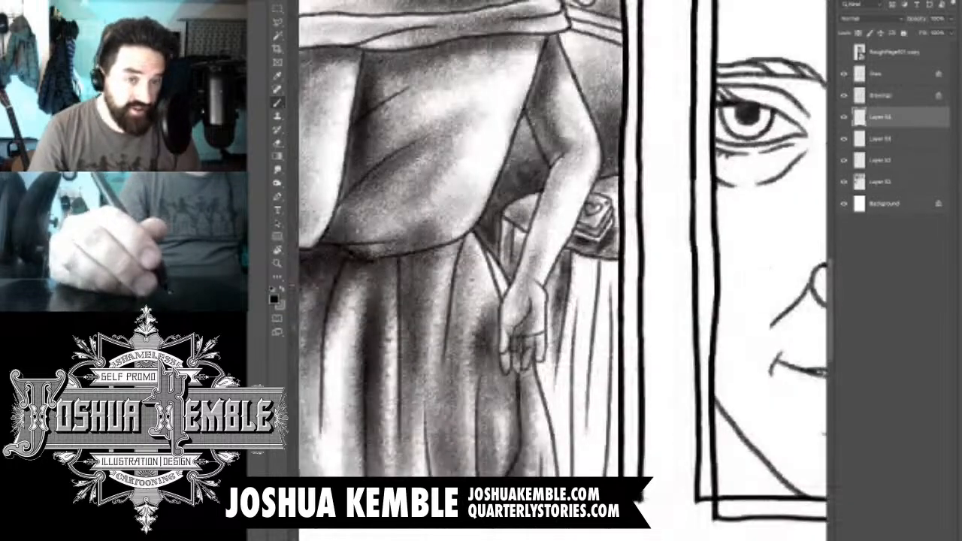
pyautogui.hotkey('ctrl', '+')
pyautogui.moveTo(564, 338); pyautogui.dragTo(545, 216)
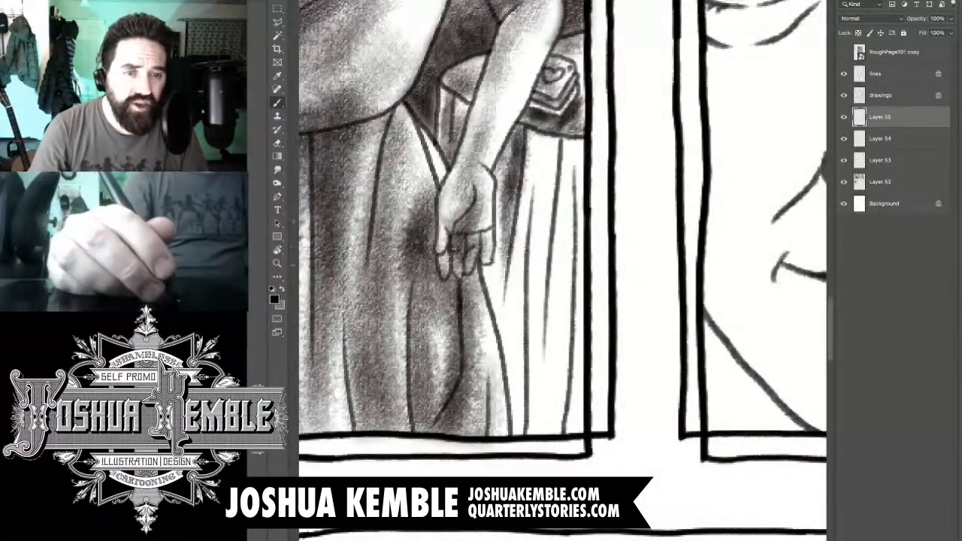
pyautogui.moveTo(538, 148)
pyautogui.mouseDown()
pyautogui.moveTo(535, 263)
pyautogui.moveTo(537, 236)
pyautogui.mouseUp()
pyautogui.moveTo(534, 166)
pyautogui.mouseDown()
pyautogui.moveTo(519, 451)
pyautogui.moveTo(516, 293)
pyautogui.moveTo(508, 390)
pyautogui.mouseUp()
pyautogui.moveTo(500, 302); pyautogui.dragTo(517, 450)
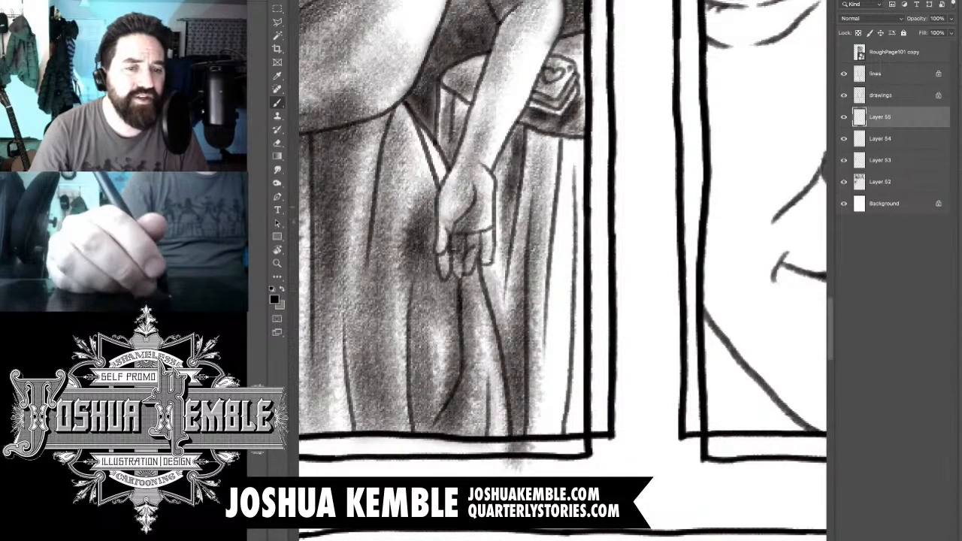
pyautogui.moveTo(526, 196); pyautogui.dragTo(519, 449)
# - Shade the remaining tablecloth folds out to the panel's right border, building up dark tone in the folds and beside the skirt
pyautogui.moveTo(560, 139); pyautogui.dragTo(556, 394)
pyautogui.moveTo(552, 210); pyautogui.dragTo(548, 434)
pyautogui.moveTo(549, 269); pyautogui.dragTo(547, 434)
pyautogui.moveTo(559, 254); pyautogui.dragTo(554, 435)
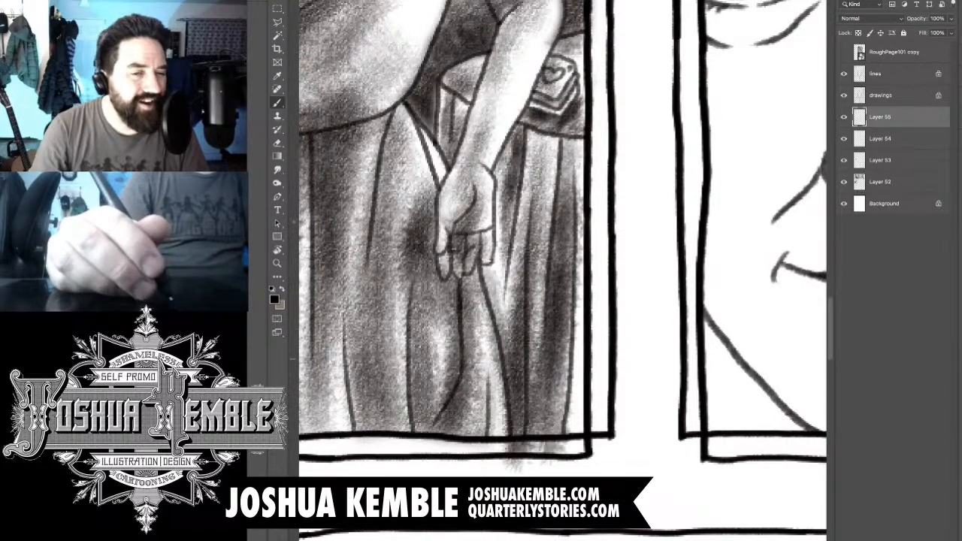
pyautogui.moveTo(566, 158); pyautogui.dragTo(568, 450)
pyautogui.moveTo(570, 138)
pyautogui.mouseDown()
pyautogui.moveTo(568, 191)
pyautogui.moveTo(562, 144)
pyautogui.moveTo(552, 151)
pyautogui.moveTo(576, 140)
pyautogui.moveTo(562, 234)
pyautogui.mouseUp()
pyautogui.moveTo(562, 162); pyautogui.dragTo(548, 425)
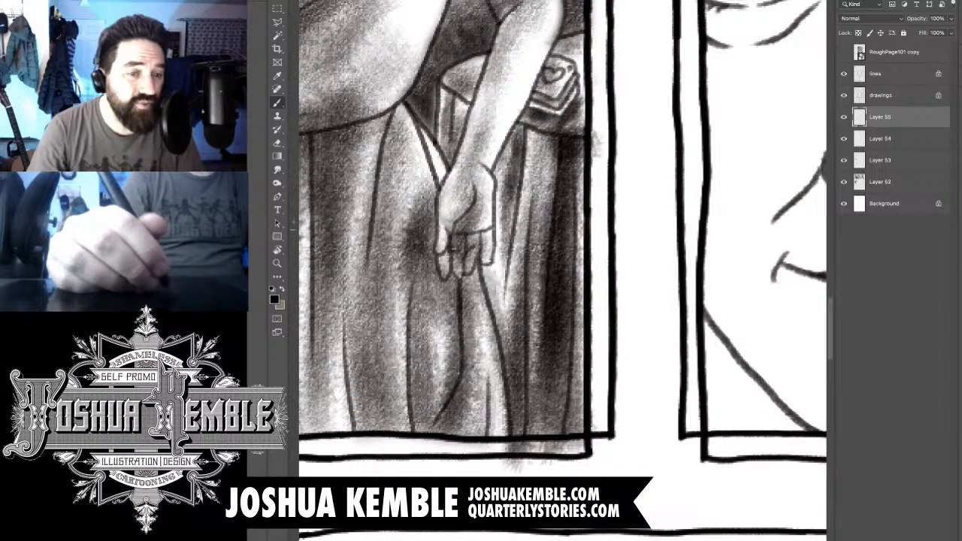
pyautogui.moveTo(555, 274); pyautogui.dragTo(549, 434)
pyautogui.moveTo(545, 381)
pyautogui.mouseDown()
pyautogui.moveTo(532, 451)
pyautogui.moveTo(510, 247)
pyautogui.moveTo(496, 383)
pyautogui.mouseUp()
# - Erase the tablecloth tone that overlaps the woman's fingers and the outer edge of her skirt
pyautogui.press('w')
pyautogui.press('e')
pyautogui.press('w')
pyautogui.press('e')
pyautogui.press('w')
pyautogui.press('e')
pyautogui.moveTo(485, 260); pyautogui.dragTo(489, 246)
pyautogui.moveTo(479, 290); pyautogui.dragTo(502, 408)
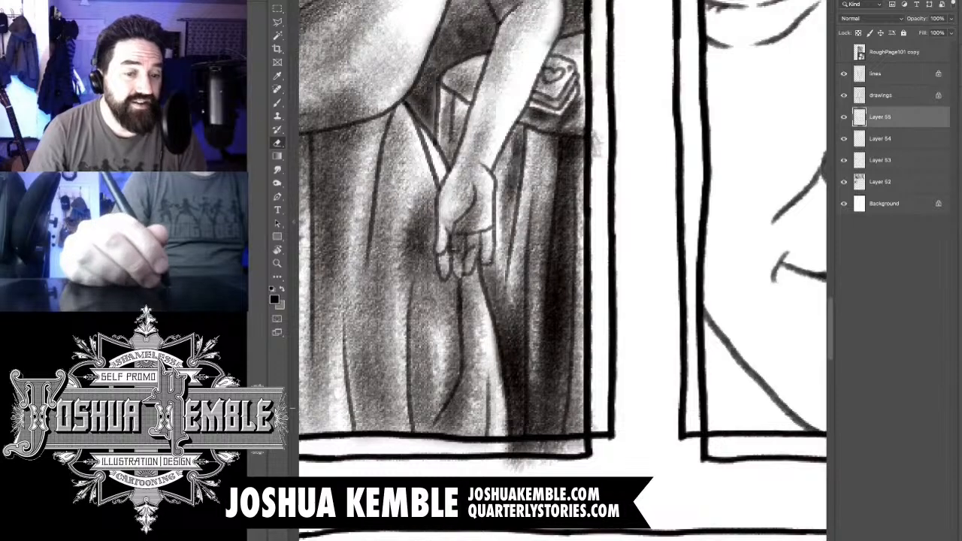
pyautogui.moveTo(496, 344); pyautogui.dragTo(504, 431)
# - Erase the tablecloth tone spilling past the panel's bottom and right borders
pyautogui.moveTo(508, 466)
pyautogui.mouseDown()
pyautogui.moveTo(540, 460)
pyautogui.moveTo(511, 447)
pyautogui.moveTo(582, 446)
pyautogui.mouseUp()
pyautogui.moveTo(518, 444); pyautogui.dragTo(583, 443)
pyautogui.moveTo(595, 132); pyautogui.dragTo(598, 157)
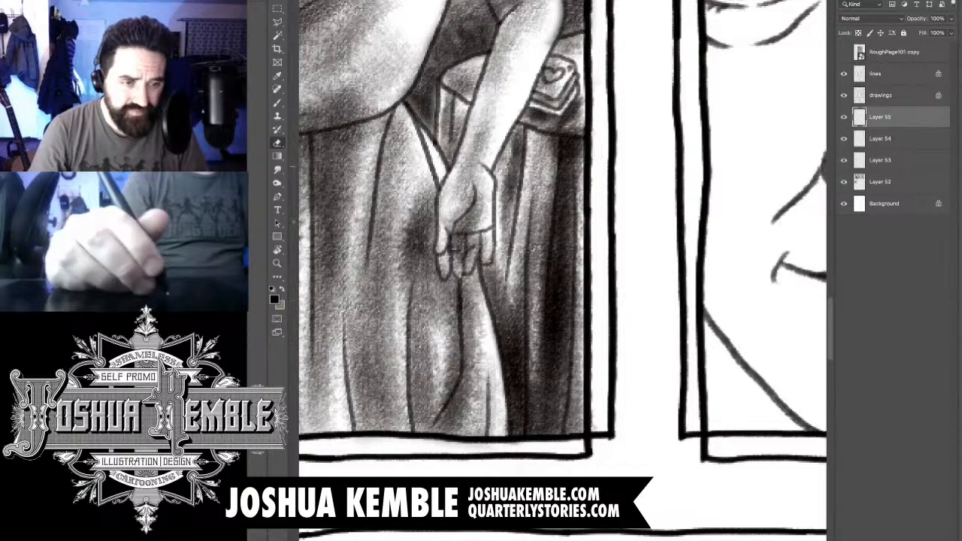
# - Add a new layer and brush a first grey tone across the white foreground shape in the panel's lower left corner
pyautogui.moveTo(443, 240); pyautogui.dragTo(757, 314)
pyautogui.moveTo(492, 234); pyautogui.dragTo(685, 263)
pyautogui.scroll(-5, 684, 263)
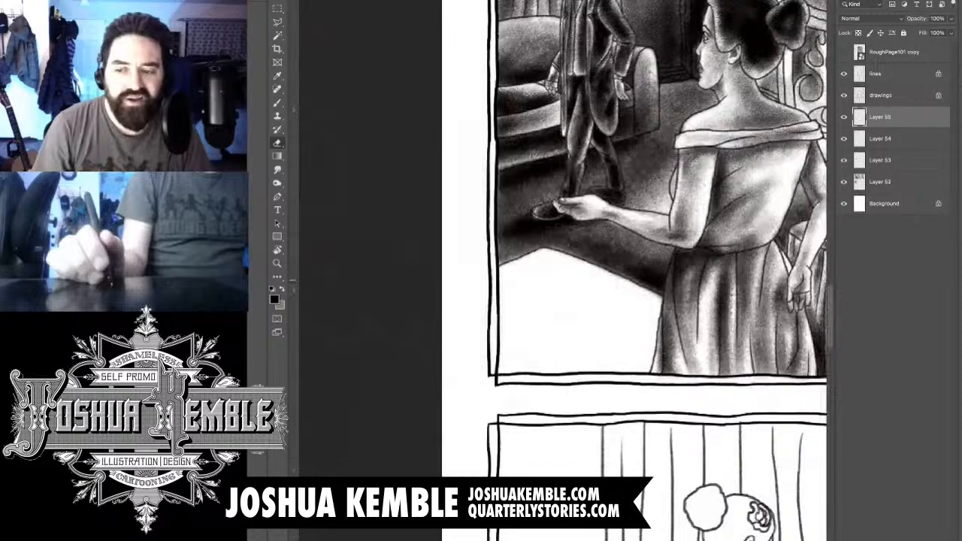
pyautogui.scroll(1, 647, 280)
pyautogui.moveTo(646, 274); pyautogui.dragTo(559, 395)
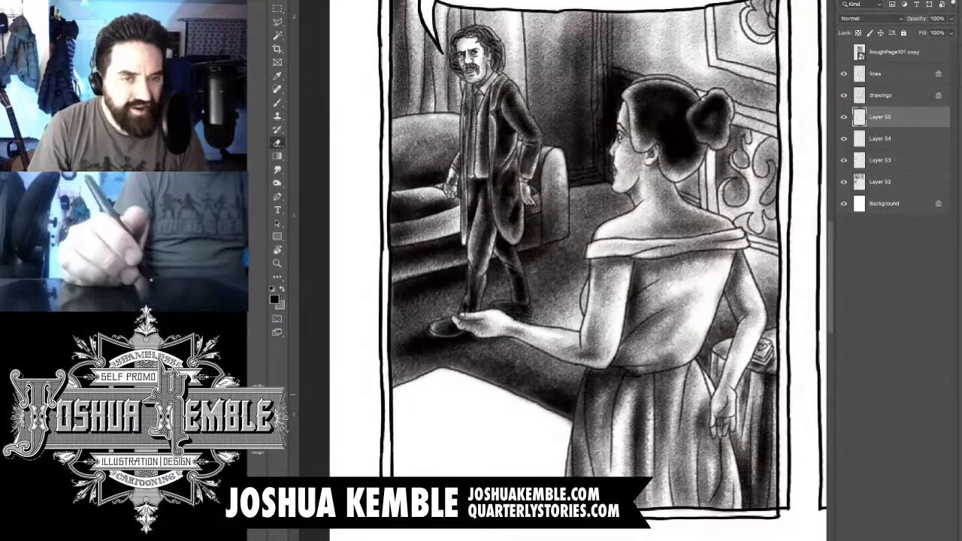
pyautogui.hotkey('ctrl', 'shift', 'alt', 'n')
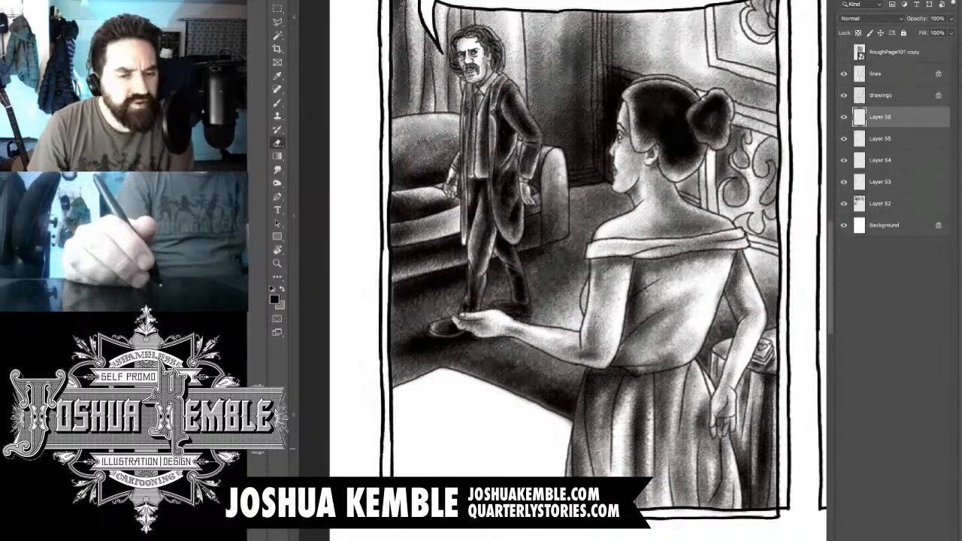
pyautogui.press('b')
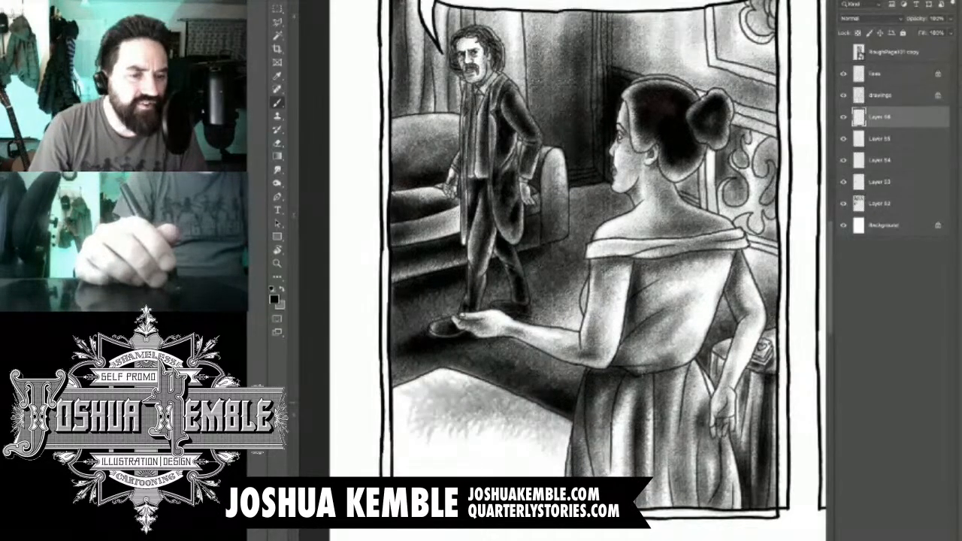
pyautogui.moveTo(409, 391)
pyautogui.mouseDown()
pyautogui.moveTo(475, 421)
pyautogui.moveTo(488, 455)
pyautogui.mouseUp()
pyautogui.moveTo(421, 421); pyautogui.dragTo(552, 458)
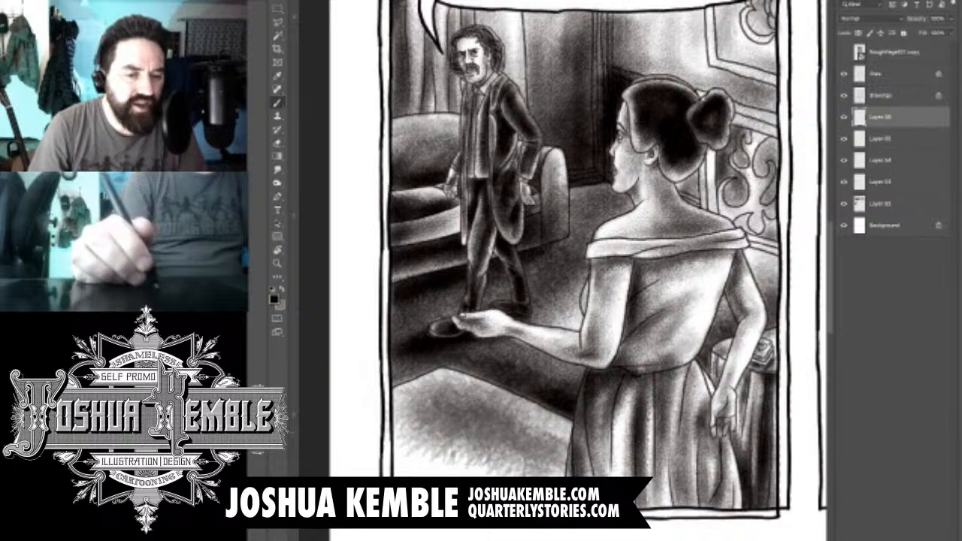
pyautogui.moveTo(518, 425); pyautogui.dragTo(560, 462)
pyautogui.moveTo(481, 447)
pyautogui.mouseDown()
pyautogui.moveTo(526, 466)
pyautogui.moveTo(532, 535)
pyautogui.mouseUp()
pyautogui.moveTo(552, 465); pyautogui.dragTo(545, 533)
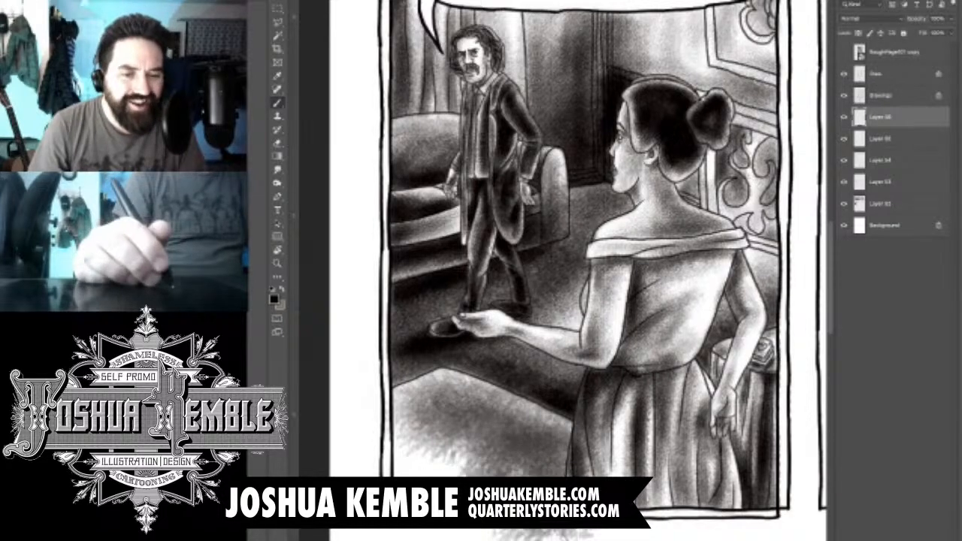
pyautogui.moveTo(466, 460); pyautogui.dragTo(440, 534)
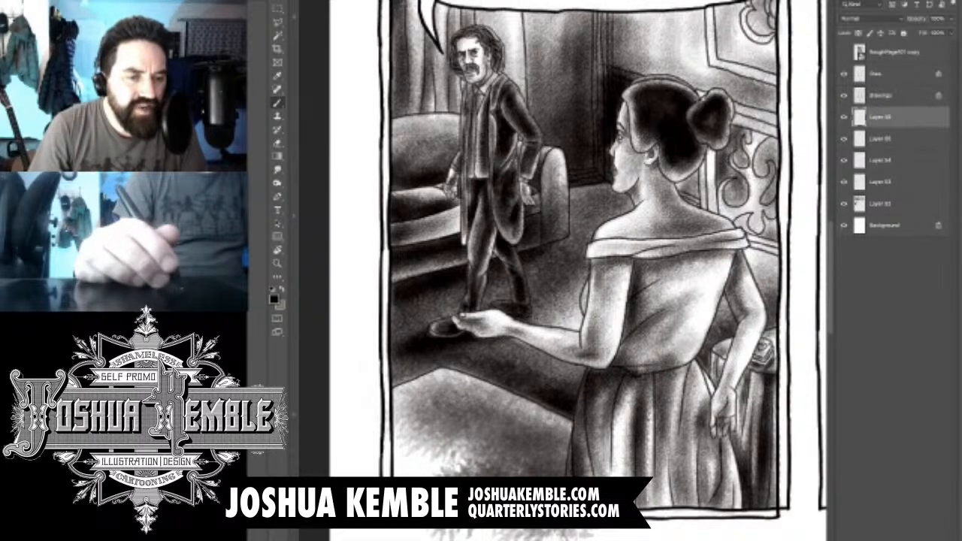
# - Darken the foreground shape toward the panel's left and bottom borders and along the edge of the woman's skirt
pyautogui.moveTo(537, 432); pyautogui.dragTo(458, 519)
pyautogui.moveTo(552, 421)
pyautogui.mouseDown()
pyautogui.moveTo(473, 417)
pyautogui.moveTo(391, 466)
pyautogui.mouseUp()
pyautogui.moveTo(440, 391); pyautogui.dragTo(376, 469)
pyautogui.moveTo(481, 432)
pyautogui.mouseDown()
pyautogui.moveTo(394, 473)
pyautogui.moveTo(390, 534)
pyautogui.mouseUp()
pyautogui.moveTo(545, 440); pyautogui.dragTo(466, 535)
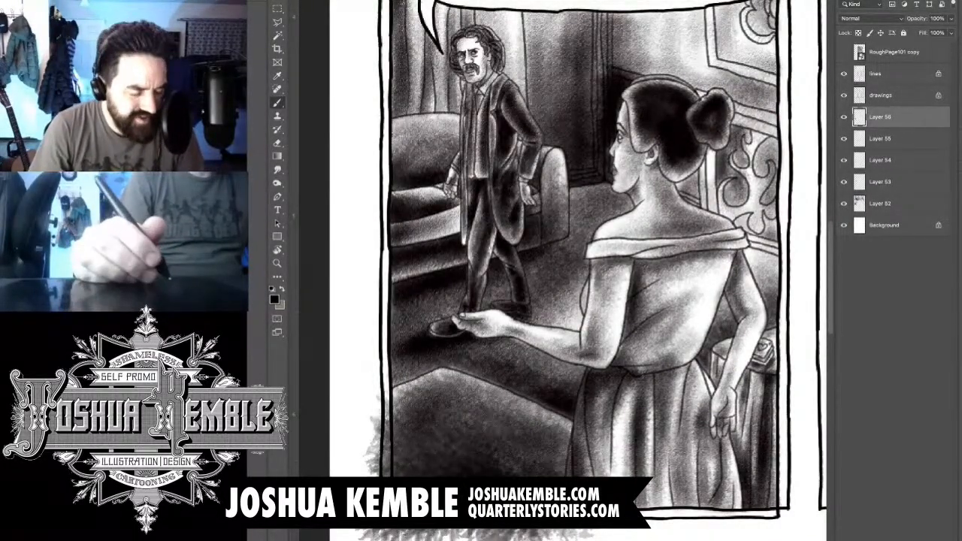
pyautogui.moveTo(559, 454); pyautogui.dragTo(519, 537)
pyautogui.moveTo(601, 452); pyautogui.dragTo(575, 481)
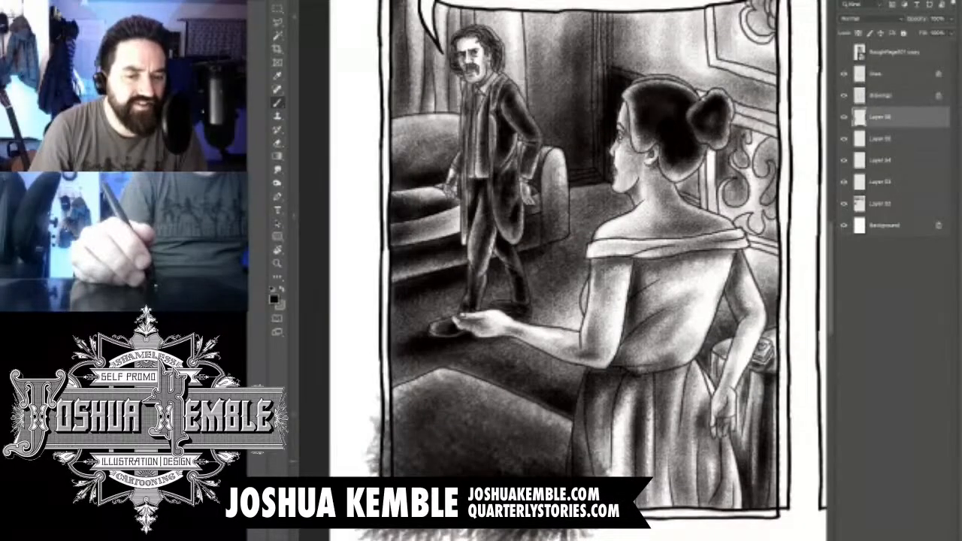
pyautogui.moveTo(547, 415); pyautogui.dragTo(578, 445)
pyautogui.moveTo(536, 407); pyautogui.dragTo(576, 431)
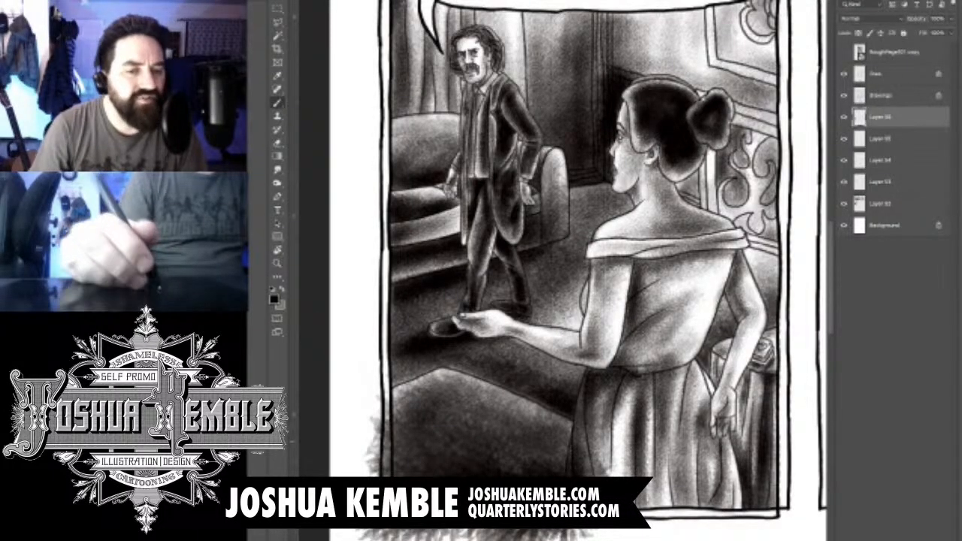
# - Erase the foreground tone overlapping the skirt and spilling past the panel's left and bottom borders
pyautogui.press('e')
pyautogui.press('b')
pyautogui.press('e')
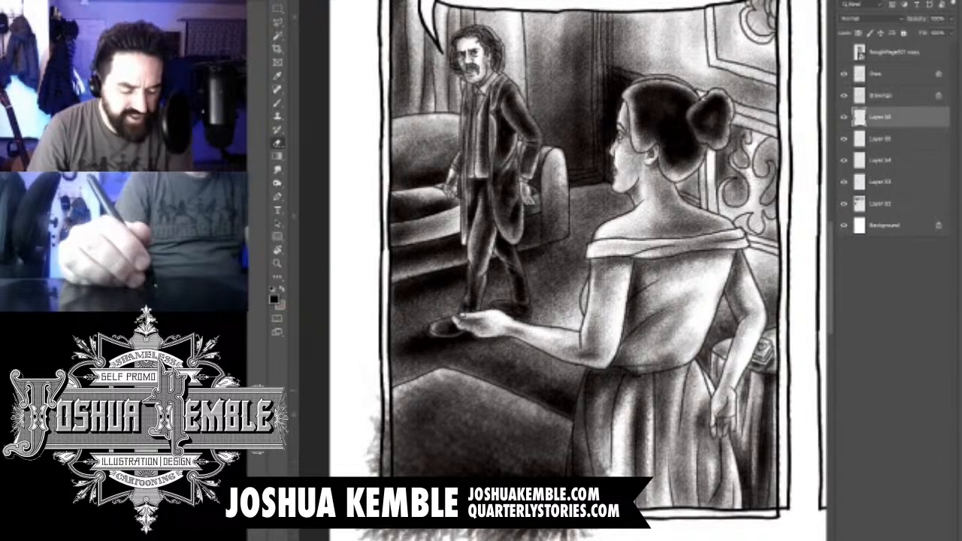
pyautogui.press('b')
pyautogui.press('e')
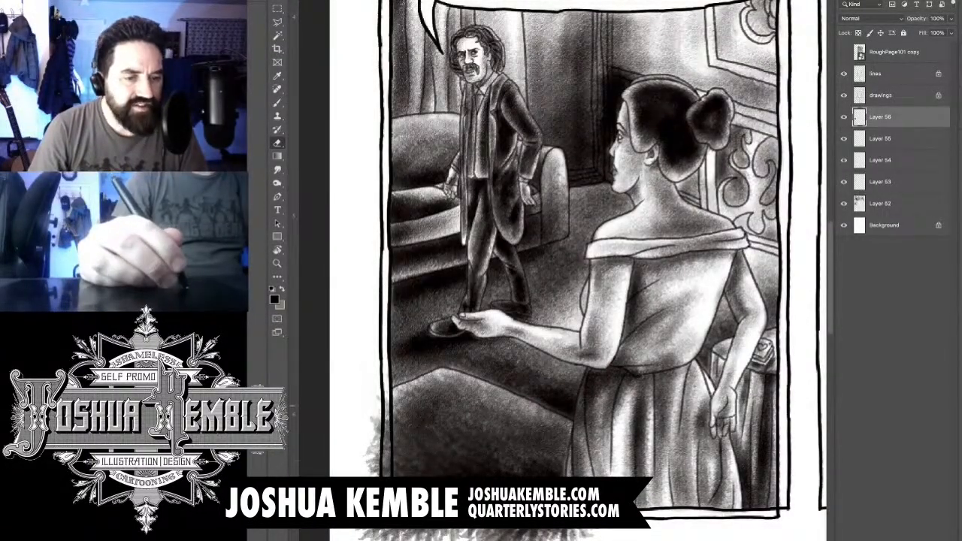
pyautogui.moveTo(384, 398); pyautogui.dragTo(383, 476)
pyautogui.moveTo(386, 422); pyautogui.dragTo(387, 477)
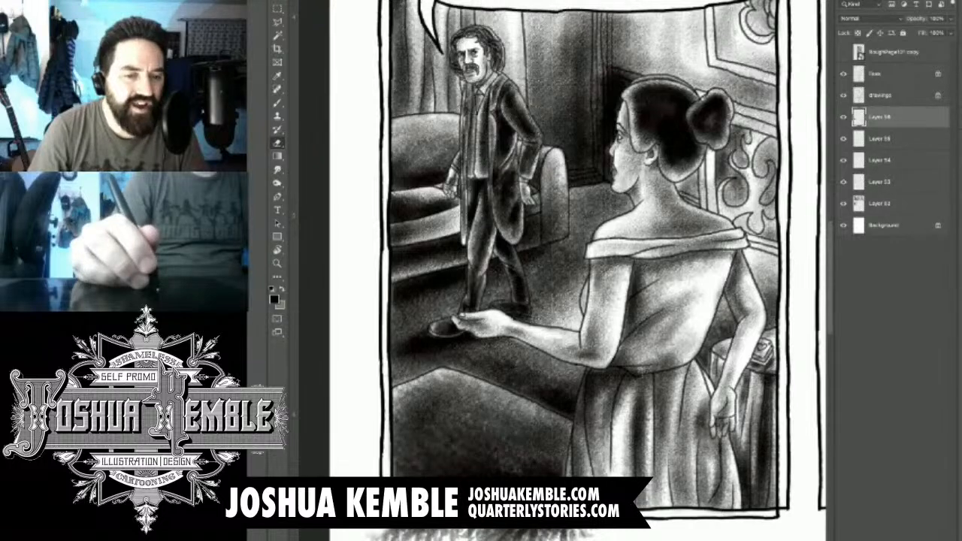
pyautogui.moveTo(556, 376); pyautogui.dragTo(578, 266)
pyautogui.moveTo(511, 425)
pyautogui.mouseDown()
pyautogui.moveTo(601, 421)
pyautogui.moveTo(556, 447)
pyautogui.moveTo(520, 449)
pyautogui.mouseUp()
pyautogui.moveTo(583, 415)
pyautogui.mouseDown()
pyautogui.moveTo(515, 452)
pyautogui.moveTo(392, 437)
pyautogui.moveTo(411, 406)
pyautogui.moveTo(456, 407)
pyautogui.moveTo(436, 416)
pyautogui.moveTo(587, 406)
pyautogui.mouseUp()
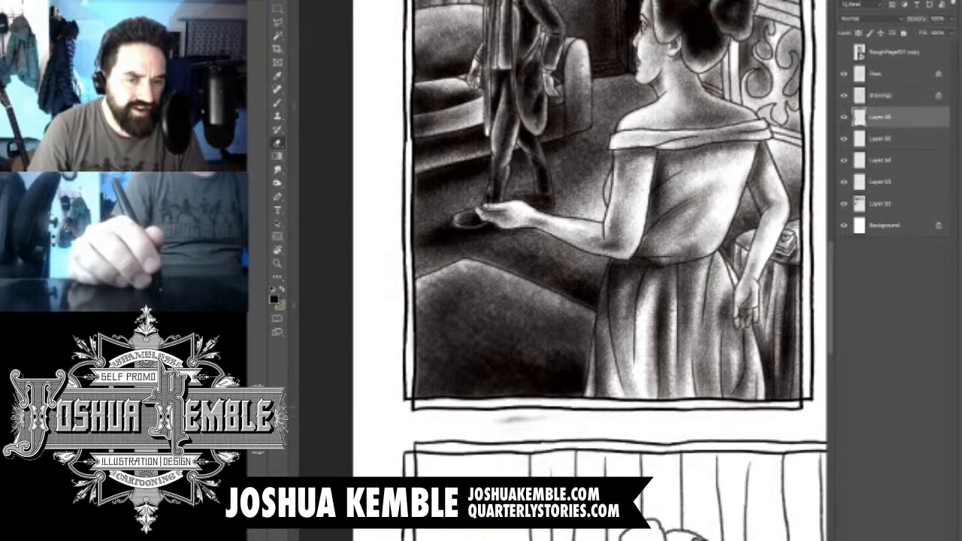
pyautogui.moveTo(499, 421); pyautogui.dragTo(546, 419)
# - Add a new layer above the foreground shape's shading layer
pyautogui.scroll(1, 589, 271)
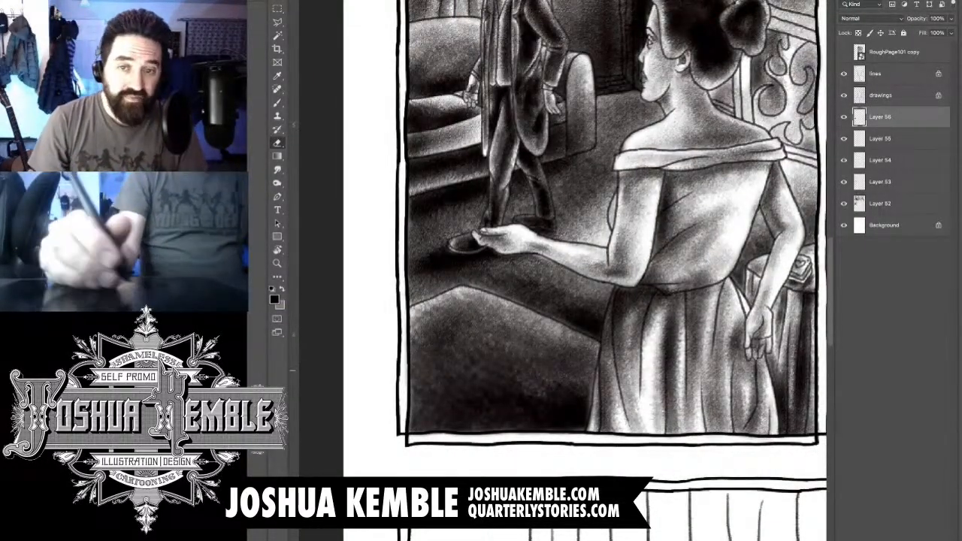
pyautogui.hotkey('ctrl', 'shift', 'alt', 'n')
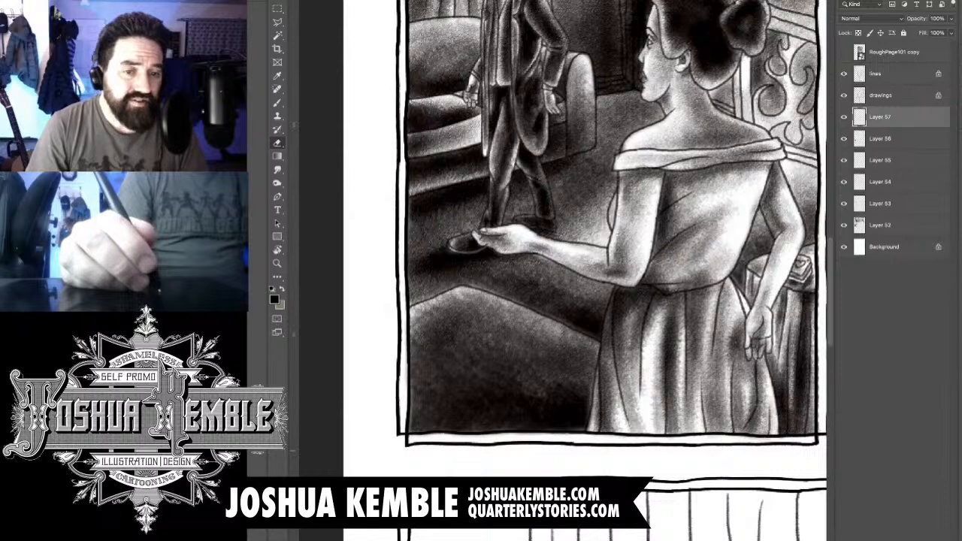
# - Brush darker shadow tone onto the floor between the foreground shape's sloping edge and the woman's outstretched forearm
pyautogui.press('b')
pyautogui.press('e')
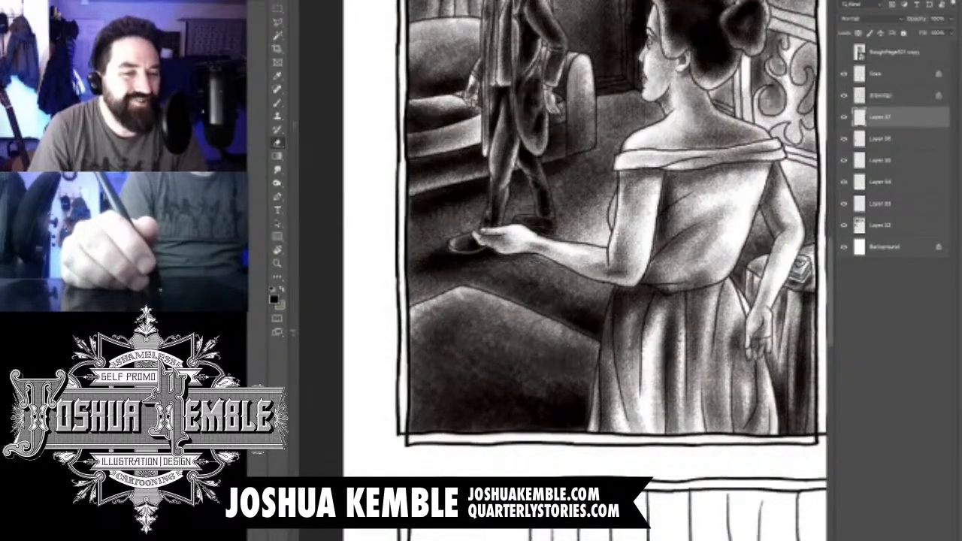
pyautogui.press('b')
pyautogui.press('e')
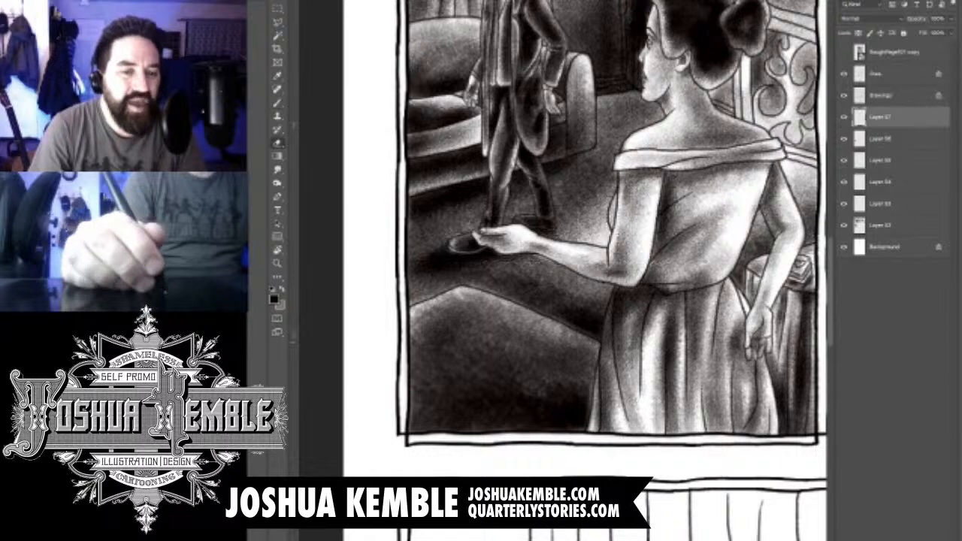
pyautogui.press('b')
pyautogui.moveTo(535, 319); pyautogui.dragTo(596, 345)
pyautogui.moveTo(492, 284)
pyautogui.mouseDown()
pyautogui.moveTo(553, 320)
pyautogui.moveTo(472, 278)
pyautogui.moveTo(454, 293)
pyautogui.mouseUp()
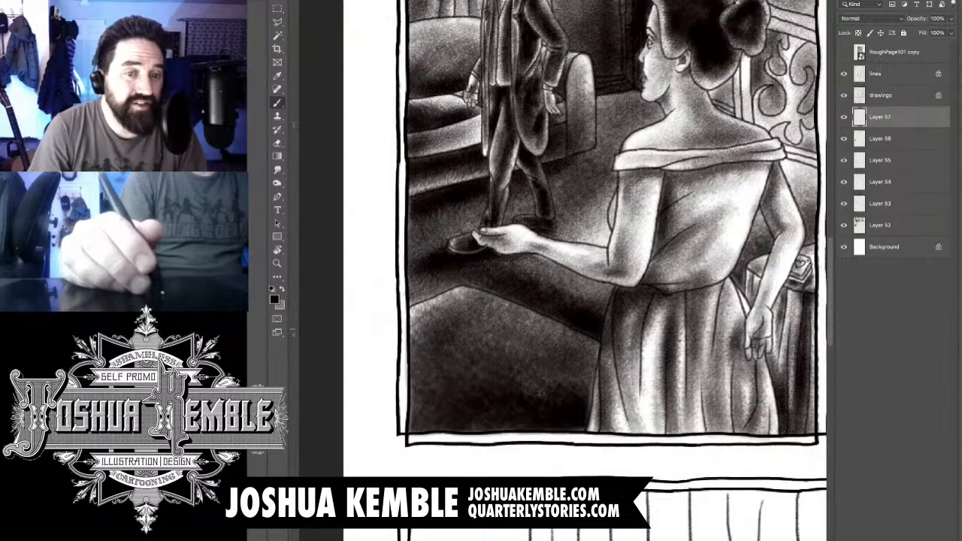
pyautogui.moveTo(603, 306); pyautogui.dragTo(581, 294)
pyautogui.moveTo(616, 288); pyautogui.dragTo(568, 271)
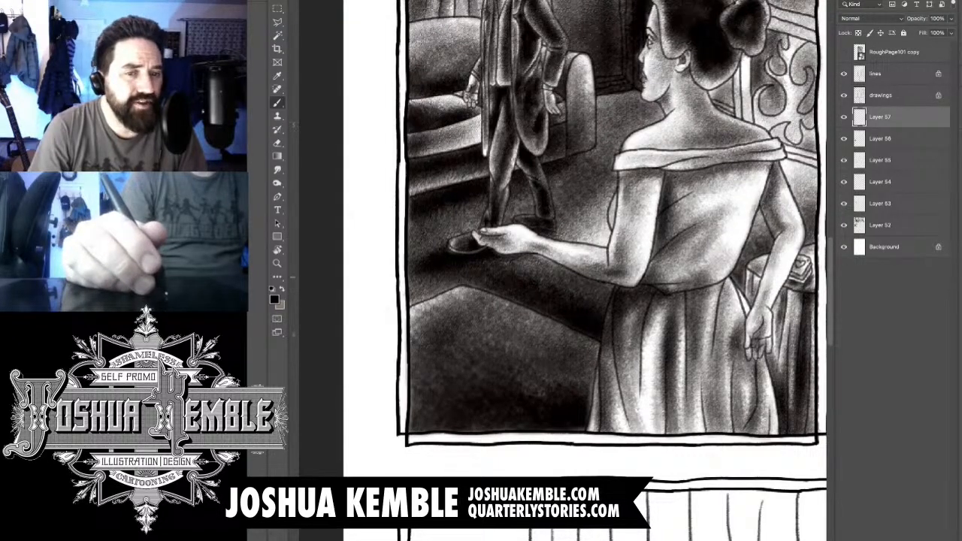
# - Erase the new floor shadow where it overlaps the woman's outstretched forearm
pyautogui.press('e')
pyautogui.press('b')
pyautogui.press('e')
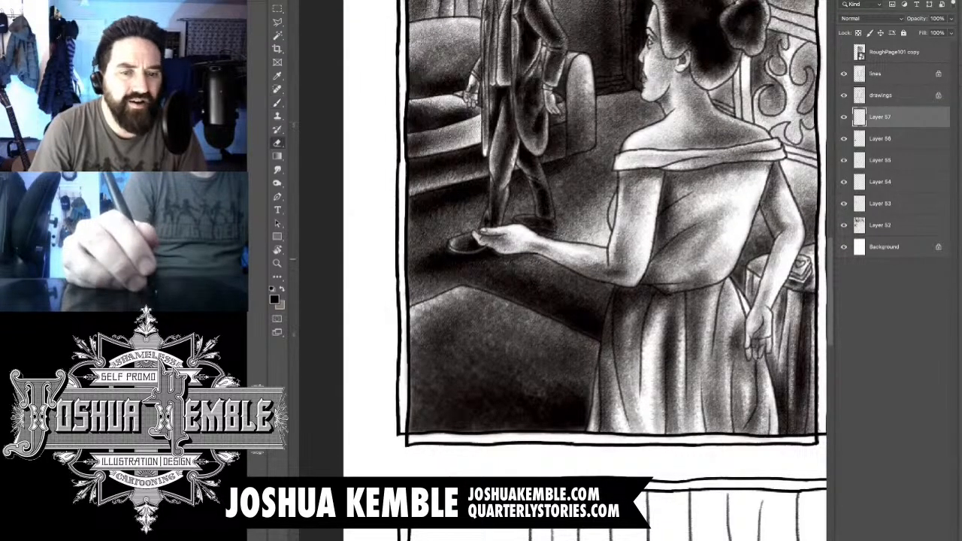
pyautogui.moveTo(570, 261)
pyautogui.mouseDown()
pyautogui.moveTo(612, 277)
pyautogui.moveTo(574, 264)
pyautogui.mouseUp()
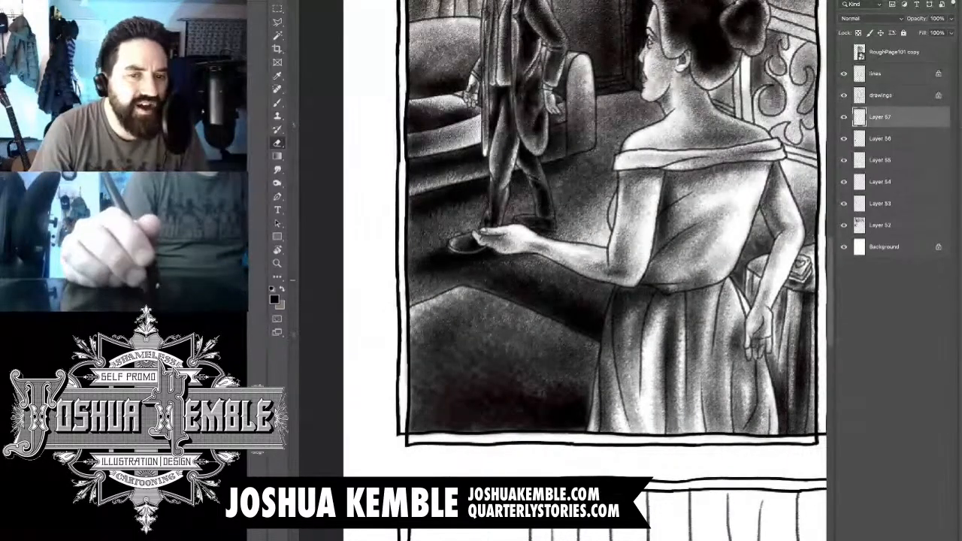
pyautogui.scroll(-6, 669, 267)
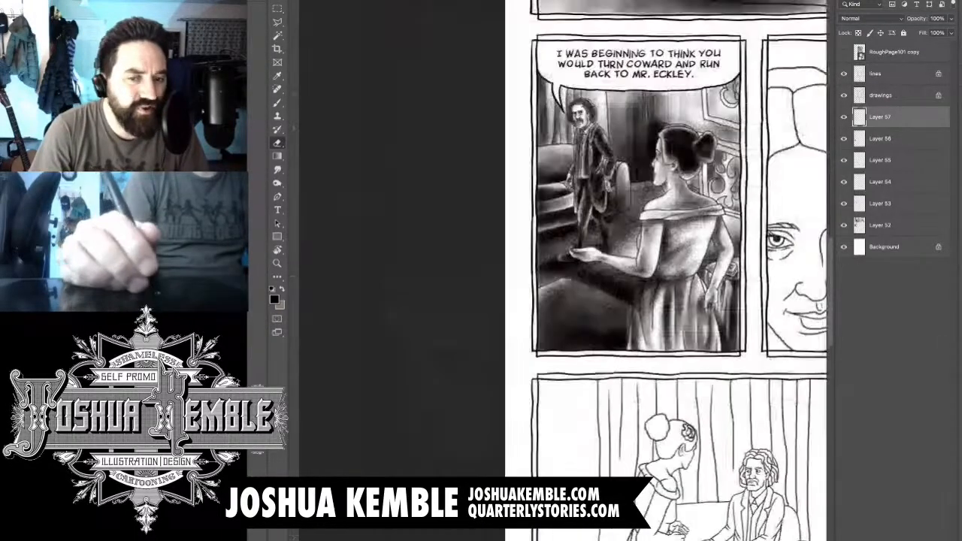
pyautogui.scroll(6, 590, 307)
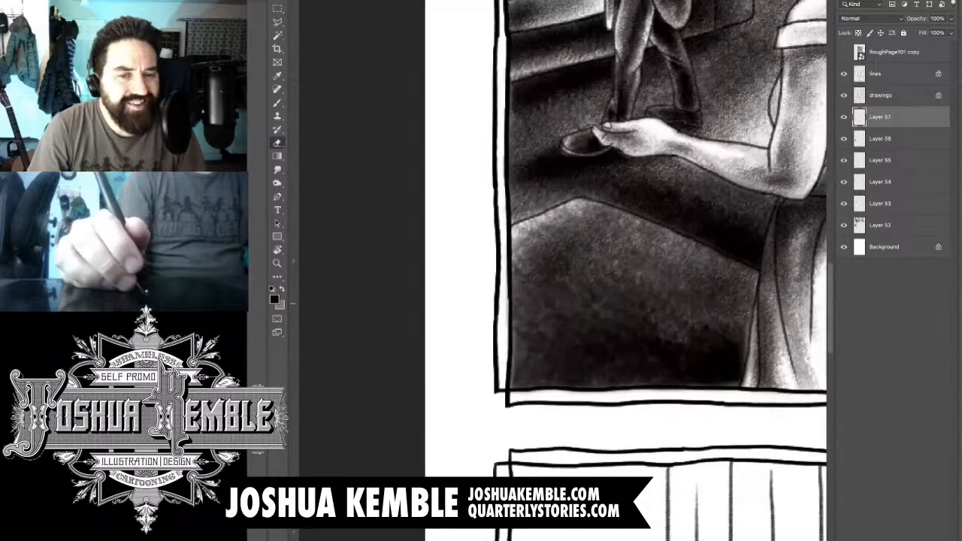
pyautogui.moveTo(628, 275); pyautogui.dragTo(549, 290)
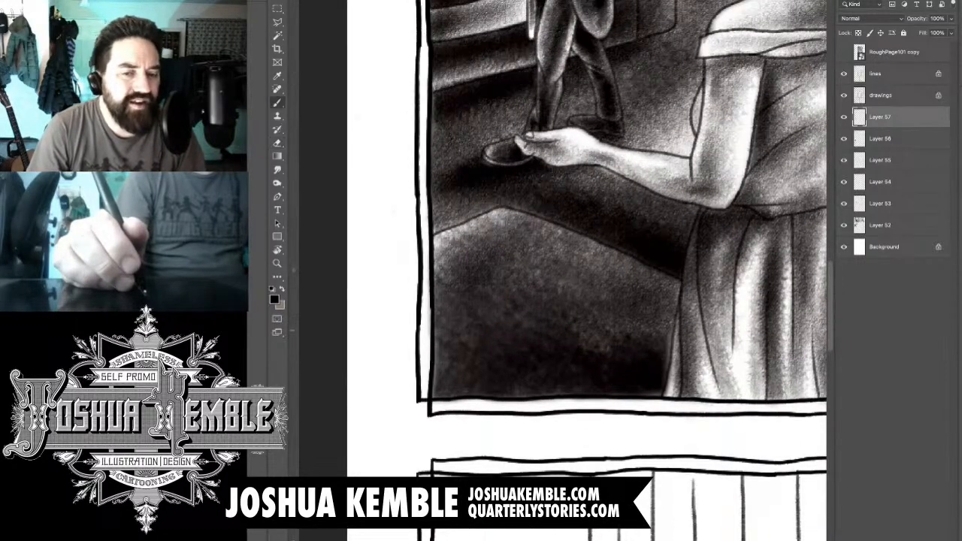
pyautogui.press('b')
pyautogui.press('e')
pyautogui.press('b')
pyautogui.press('e')
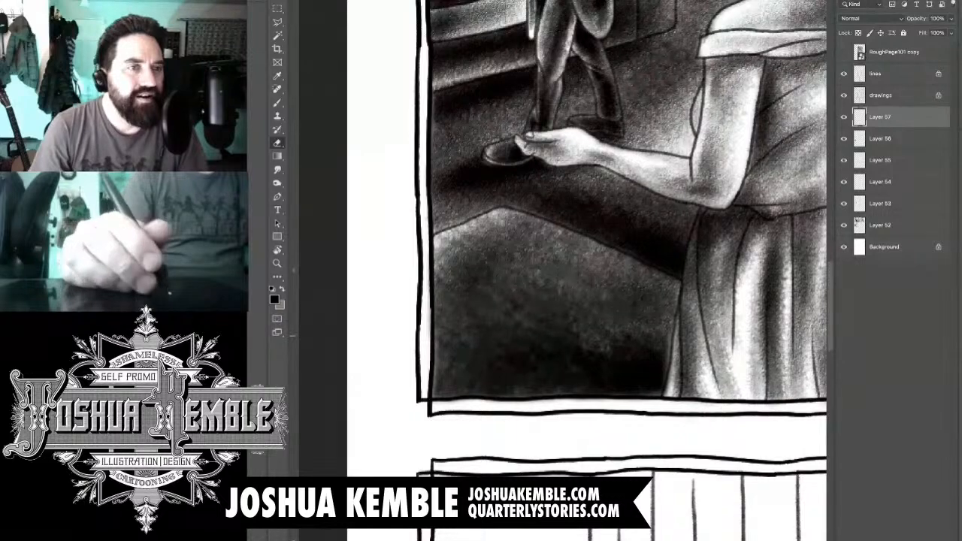
pyautogui.press('b')
pyautogui.press('e')
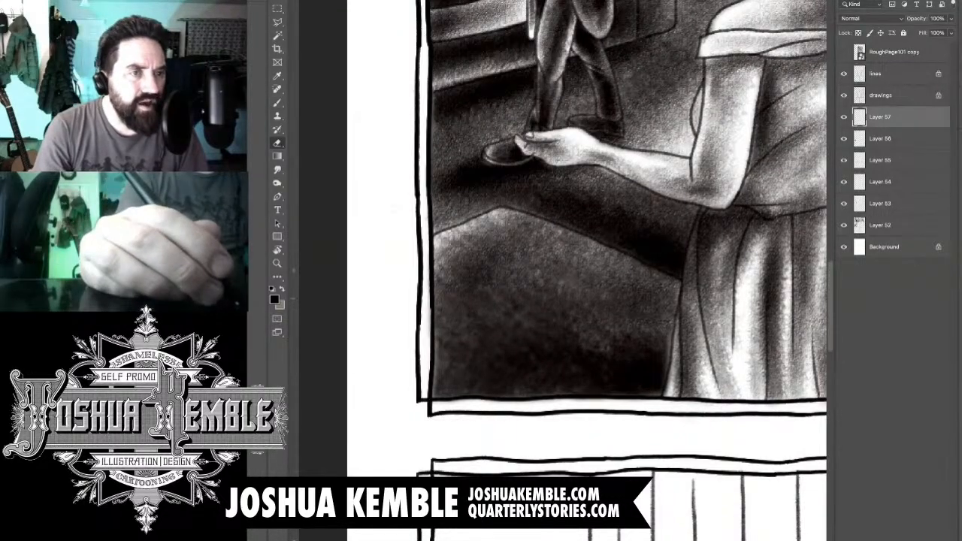
# - Brush a broad, darker tone over the whole foreground shape in the third panel's lower left corner
pyautogui.press('b')
pyautogui.press('e')
pyautogui.press('b')
pyautogui.moveTo(669, 323)
pyautogui.mouseDown()
pyautogui.moveTo(641, 348)
pyautogui.moveTo(575, 291)
pyautogui.moveTo(530, 284)
pyautogui.moveTo(586, 272)
pyautogui.mouseUp()
pyautogui.moveTo(485, 244)
pyautogui.mouseDown()
pyautogui.moveTo(432, 290)
pyautogui.moveTo(421, 354)
pyautogui.moveTo(537, 410)
pyautogui.moveTo(643, 405)
pyautogui.moveTo(682, 387)
pyautogui.moveTo(703, 337)
pyautogui.mouseUp()
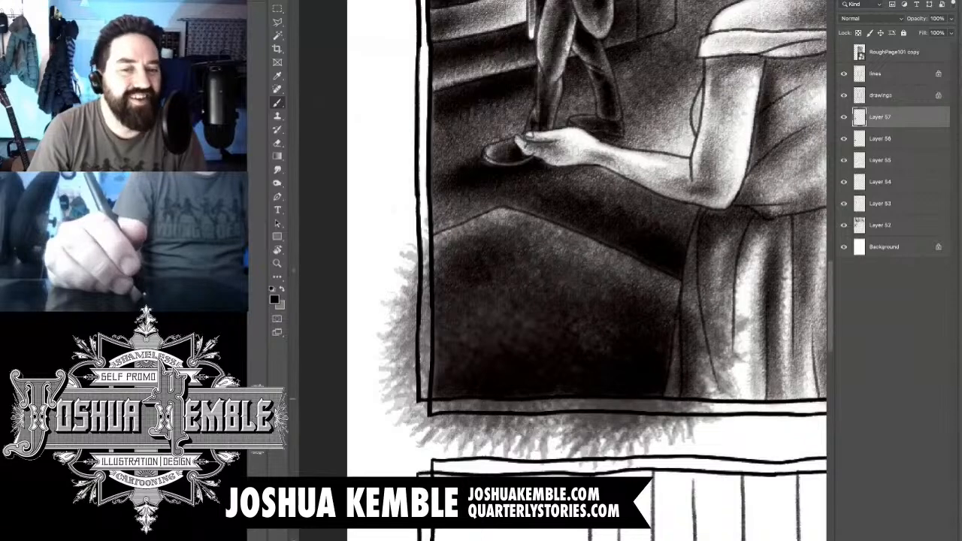
pyautogui.press('w')
pyautogui.click(376, 263)
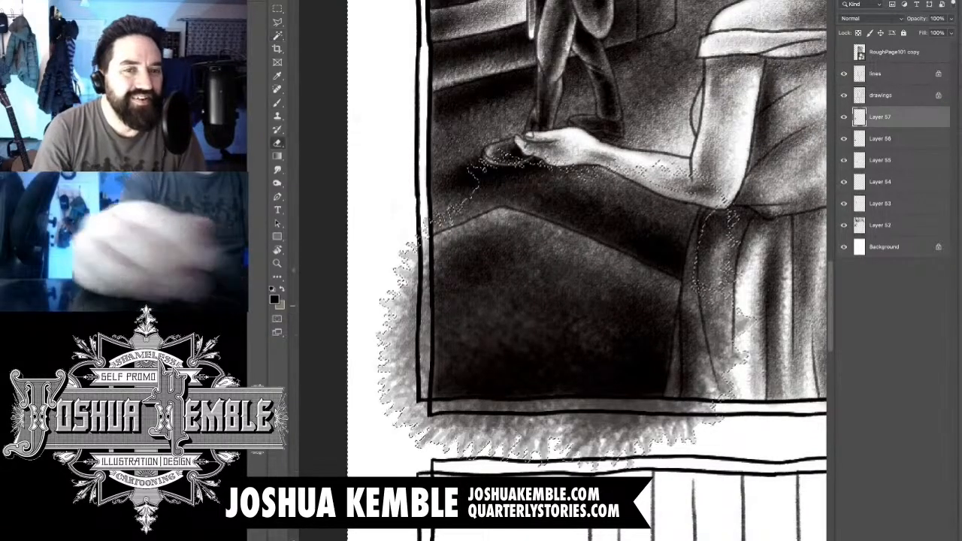
pyautogui.press('m')
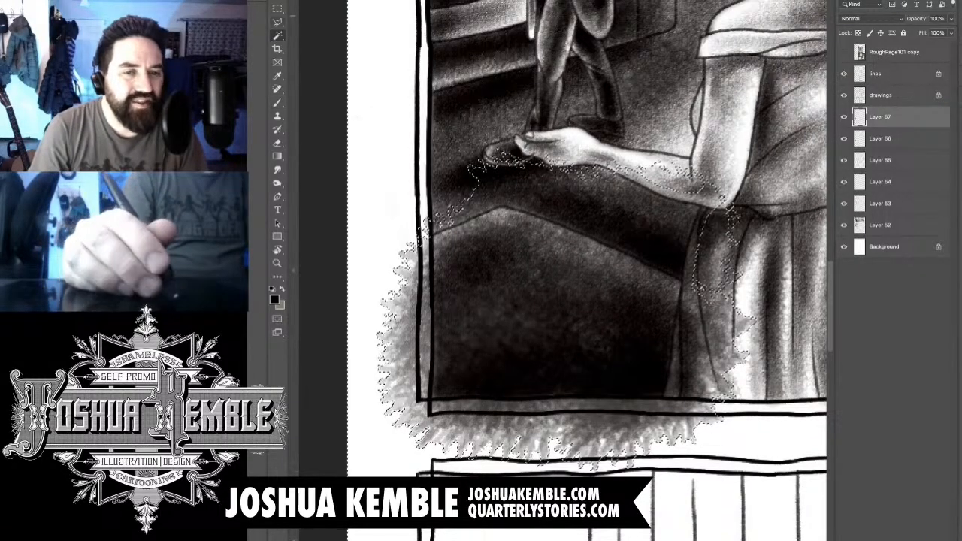
pyautogui.hotkey('ctrl', 'd')
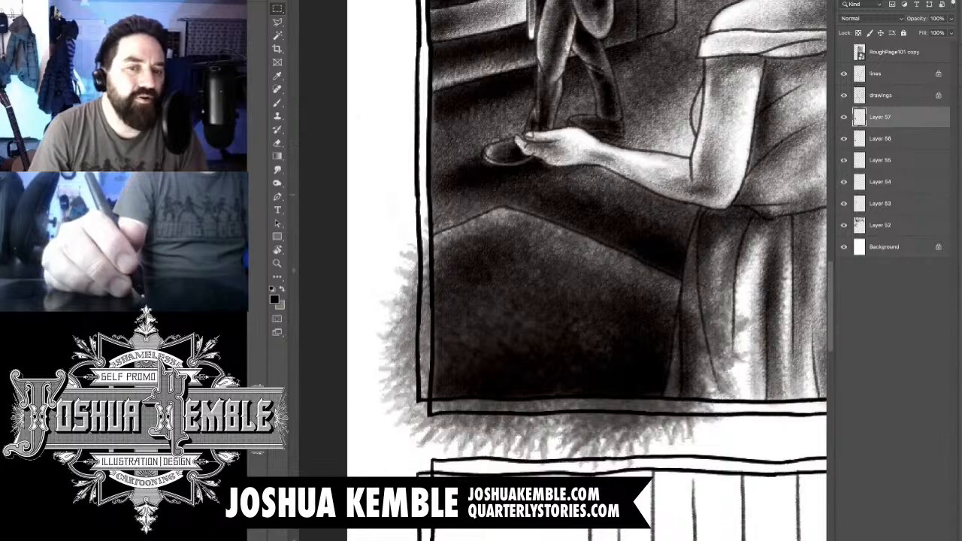
# - Erase the dark foreground tone that overlaps the woman's skirt and the gutter just below it
pyautogui.press('e')
pyautogui.press('m')
pyautogui.press('e')
pyautogui.moveTo(699, 300)
pyautogui.mouseDown()
pyautogui.moveTo(683, 406)
pyautogui.moveTo(689, 425)
pyautogui.moveTo(736, 323)
pyautogui.mouseUp()
pyautogui.moveTo(691, 451)
pyautogui.mouseDown()
pyautogui.moveTo(647, 420)
pyautogui.moveTo(673, 402)
pyautogui.moveTo(668, 368)
pyautogui.mouseUp()
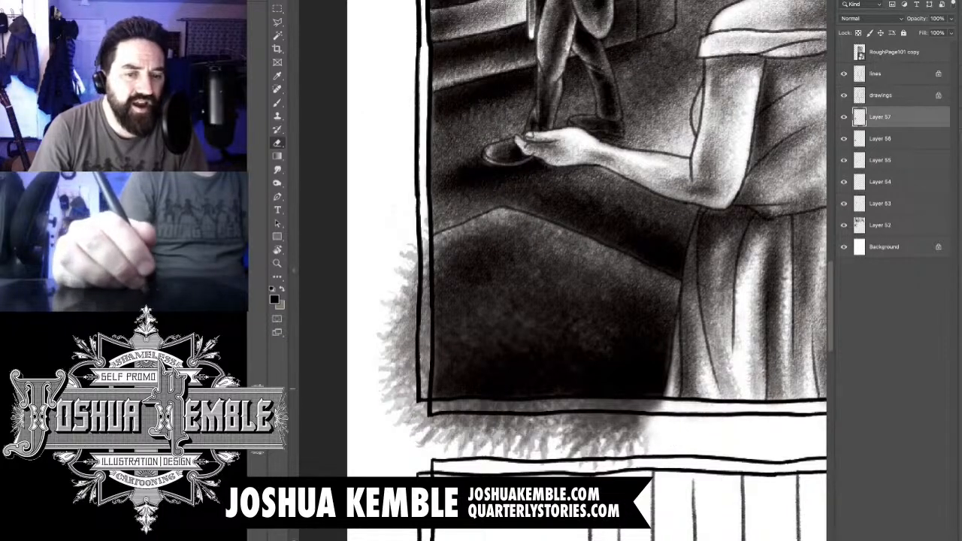
# - Erase the foreground tone spilling into the gutter below the third panel's bottom border
pyautogui.moveTo(658, 404)
pyautogui.mouseDown()
pyautogui.moveTo(635, 434)
pyautogui.moveTo(571, 452)
pyautogui.mouseUp()
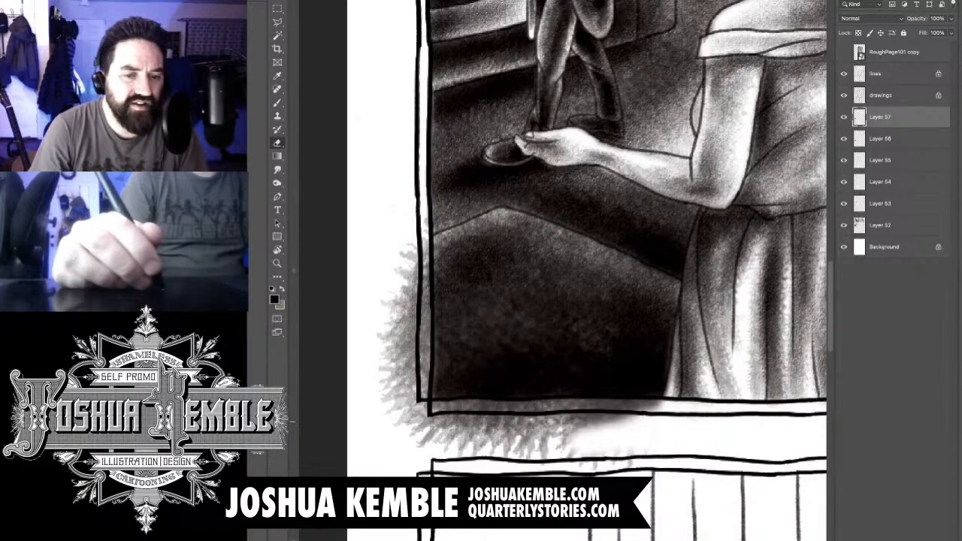
pyautogui.moveTo(652, 407); pyautogui.dragTo(535, 434)
pyautogui.moveTo(560, 402); pyautogui.dragTo(526, 428)
pyautogui.moveTo(577, 451)
pyautogui.mouseDown()
pyautogui.moveTo(543, 432)
pyautogui.moveTo(528, 457)
pyautogui.mouseUp()
pyautogui.moveTo(547, 426); pyautogui.dragTo(502, 453)
pyautogui.moveTo(533, 406)
pyautogui.mouseDown()
pyautogui.moveTo(492, 439)
pyautogui.moveTo(465, 428)
pyautogui.moveTo(451, 442)
pyautogui.mouseUp()
pyautogui.moveTo(481, 403); pyautogui.dragTo(432, 435)
pyautogui.moveTo(451, 402); pyautogui.dragTo(410, 439)
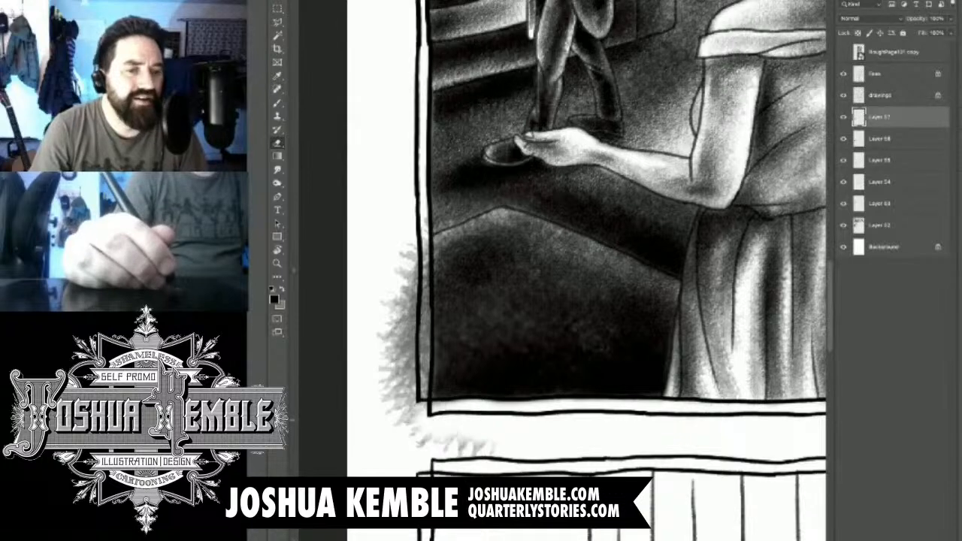
pyautogui.moveTo(485, 436); pyautogui.dragTo(402, 421)
pyautogui.moveTo(450, 402); pyautogui.dragTo(419, 410)
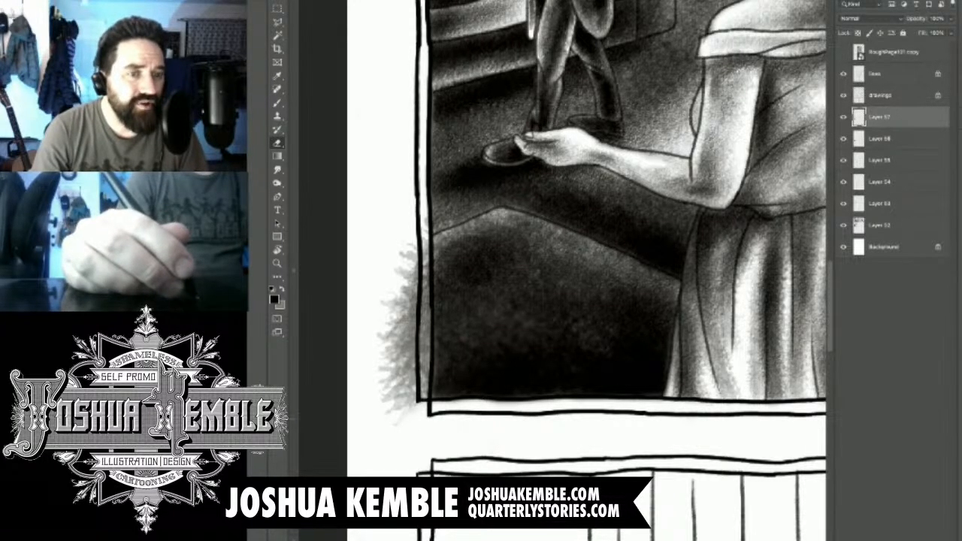
# - Erase the foreground tone spilling into the page margin beyond the third panel's left border
pyautogui.moveTo(426, 222); pyautogui.dragTo(404, 309)
pyautogui.moveTo(426, 269); pyautogui.dragTo(403, 358)
pyautogui.moveTo(425, 305); pyautogui.dragTo(398, 386)
pyautogui.moveTo(425, 323); pyautogui.dragTo(391, 417)
pyautogui.moveTo(402, 297); pyautogui.dragTo(388, 413)
pyautogui.moveTo(394, 329)
pyautogui.mouseDown()
pyautogui.moveTo(385, 385)
pyautogui.moveTo(378, 344)
pyautogui.mouseUp()
pyautogui.moveTo(429, 309); pyautogui.dragTo(429, 254)
# - Lighten the upper part of the foreground shape by softly erasing some of its dark tone
pyautogui.scroll(-8, 494, 205)
pyautogui.scroll(1, 496, 203)
pyautogui.moveTo(496, 202); pyautogui.dragTo(540, 301)
pyautogui.scroll(4, 499, 298)
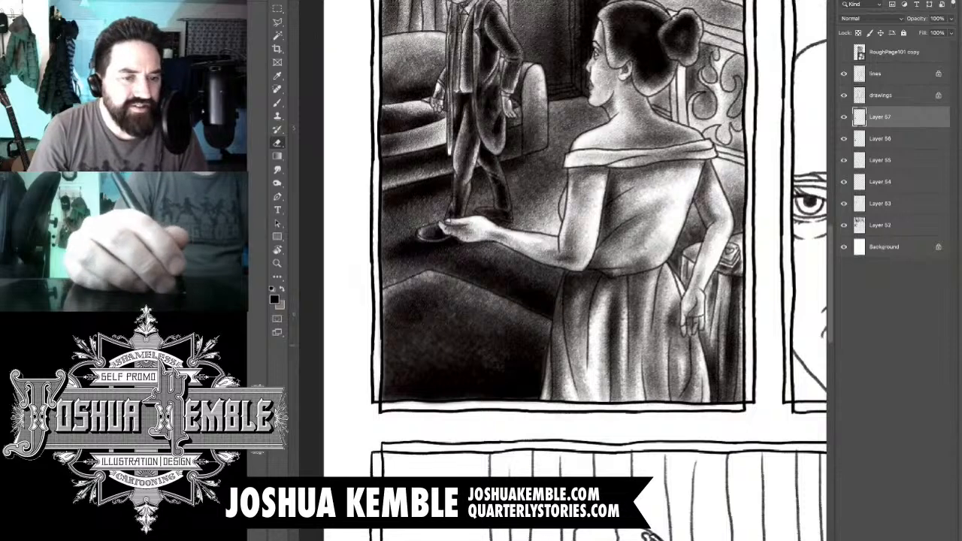
pyautogui.moveTo(430, 302)
pyautogui.mouseDown()
pyautogui.moveTo(459, 293)
pyautogui.moveTo(436, 286)
pyautogui.moveTo(451, 304)
pyautogui.moveTo(489, 314)
pyautogui.moveTo(531, 345)
pyautogui.moveTo(539, 367)
pyautogui.mouseUp()
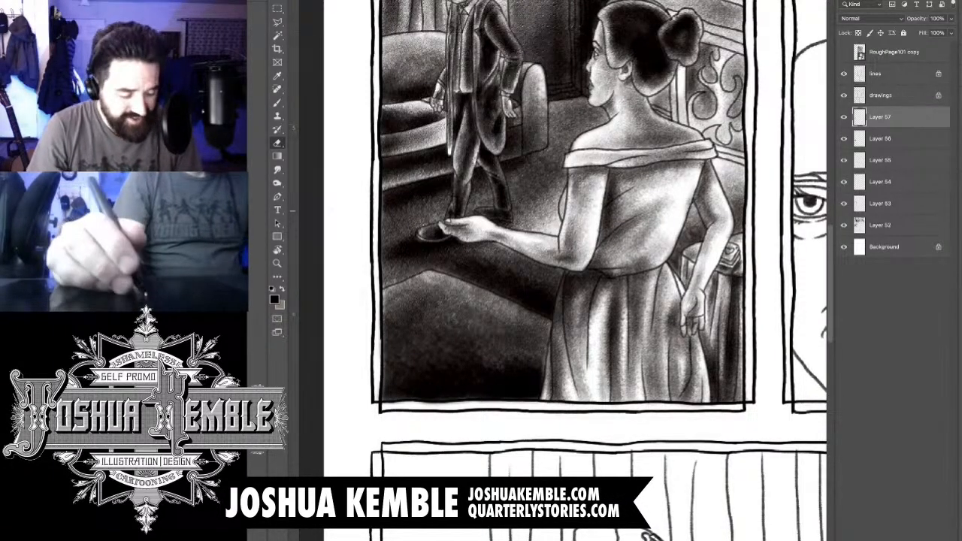
# - Examine the shaded third panel against its neighbouring panels and the rest of the page
pyautogui.moveTo(662, 196)
pyautogui.mouseDown()
pyautogui.moveTo(582, 231)
pyautogui.moveTo(432, 359)
pyautogui.mouseUp()
pyautogui.moveTo(564, 300); pyautogui.dragTo(528, 301)
pyautogui.moveTo(564, 234); pyautogui.dragTo(537, 236)
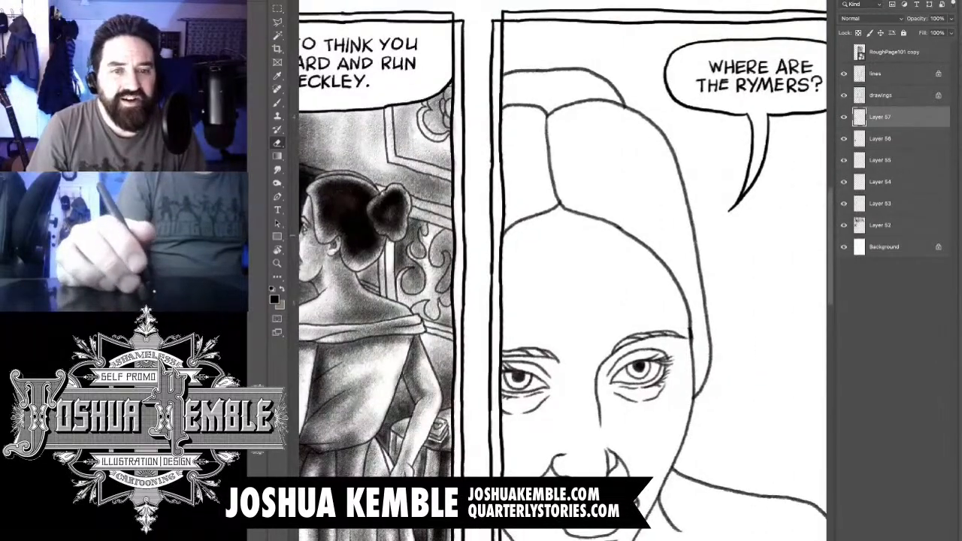
pyautogui.press('super+minus')
pyautogui.press('super+minus')
pyautogui.press('super+minus')
pyautogui.moveTo(720, 251); pyautogui.dragTo(729, 251)
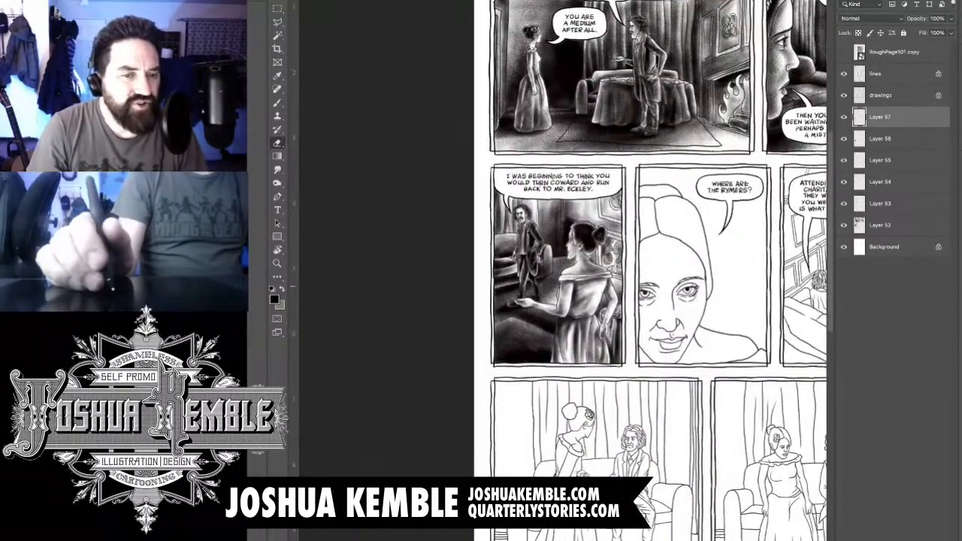
pyautogui.press('super+plus')
pyautogui.press('super+plus')
pyautogui.press('super+plus')
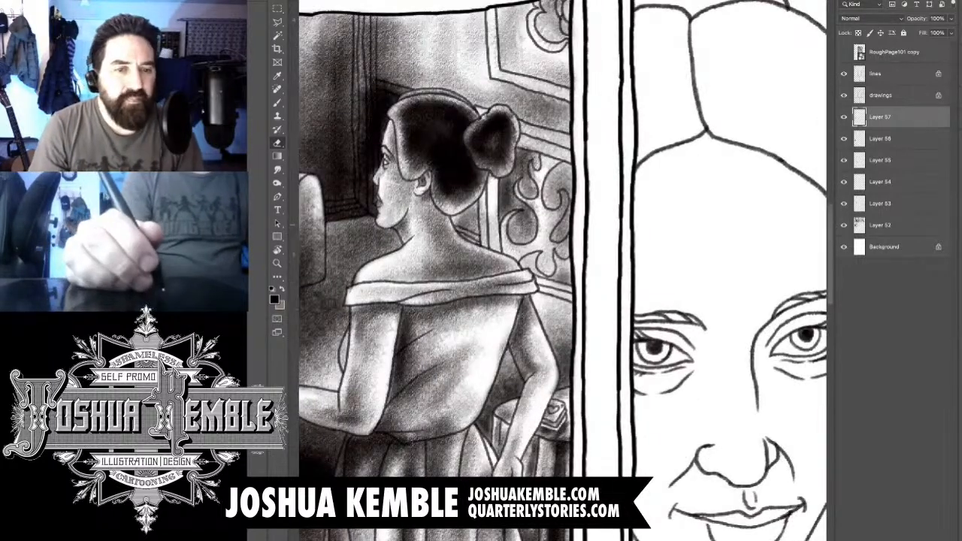
# - Add a new layer and brush shadow over the wall behind the woman's neck and around her right shoulder
pyautogui.press('super+shift+alt+n')
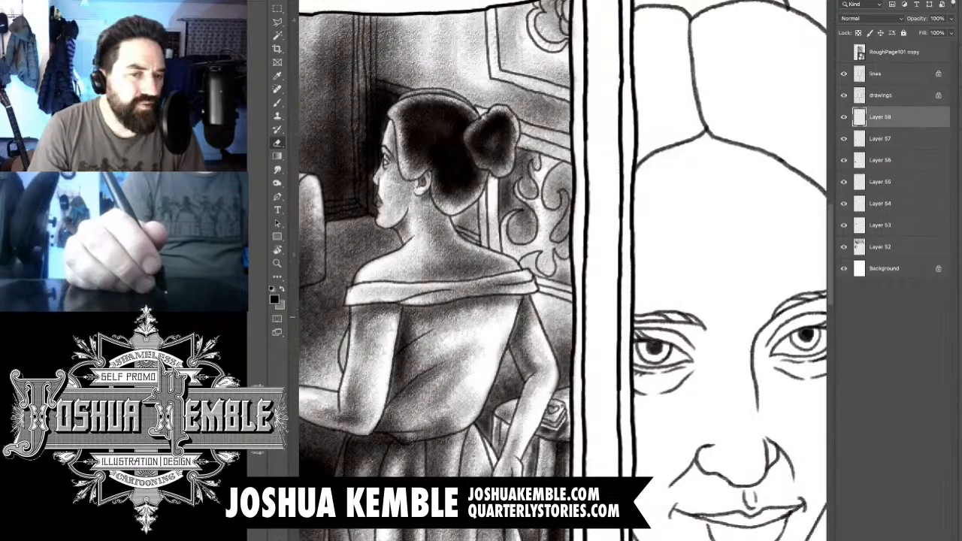
pyautogui.press('b')
pyautogui.moveTo(560, 289); pyautogui.dragTo(522, 312)
pyautogui.moveTo(594, 310); pyautogui.dragTo(492, 319)
pyautogui.moveTo(560, 286); pyautogui.dragTo(481, 316)
pyautogui.moveTo(492, 195)
pyautogui.mouseDown()
pyautogui.moveTo(466, 233)
pyautogui.moveTo(499, 217)
pyautogui.moveTo(473, 260)
pyautogui.mouseUp()
pyautogui.moveTo(502, 201); pyautogui.dragTo(445, 254)
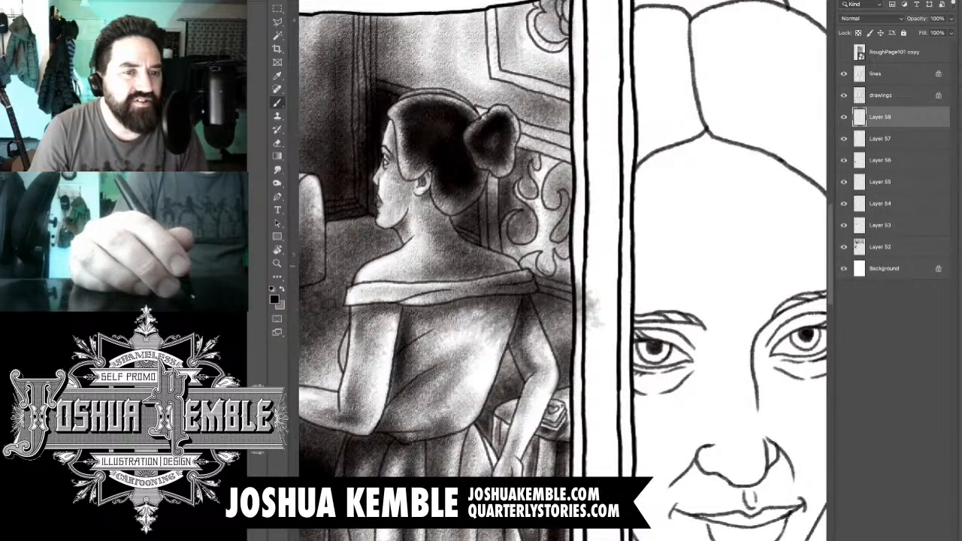
# - Erase the new shadow overlapping the woman's neck, shoulder and dress and spilling past the panel's right border
pyautogui.press('e')
pyautogui.press('b')
pyautogui.press('e')
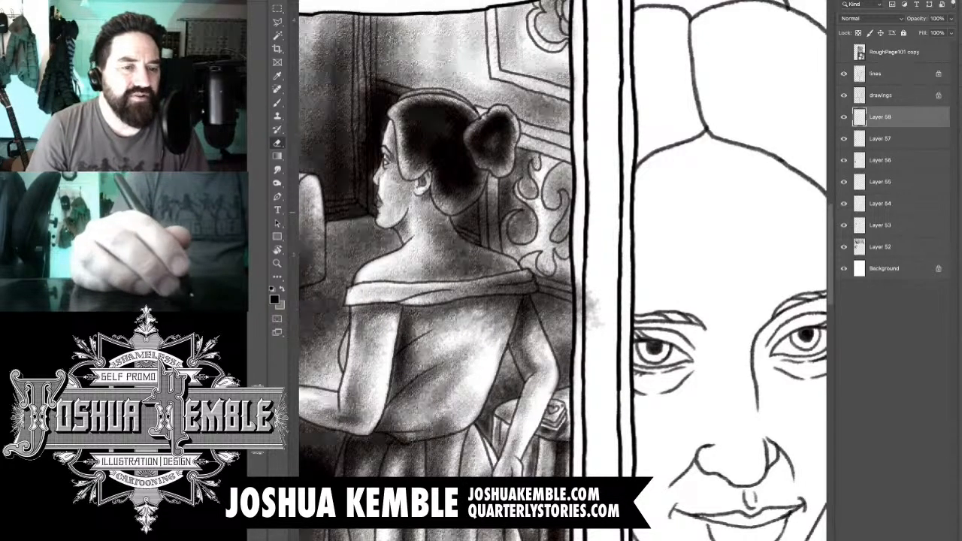
pyautogui.moveTo(452, 210); pyautogui.dragTo(479, 187)
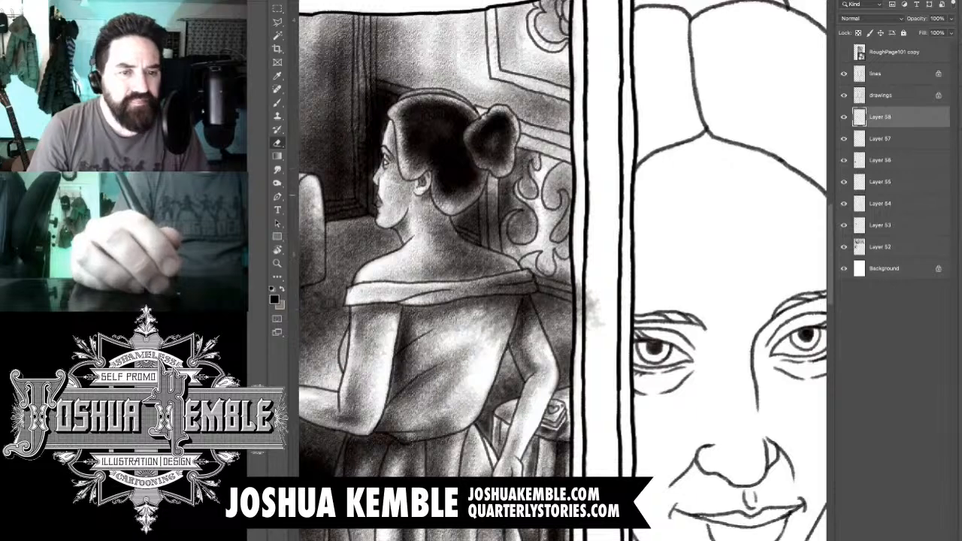
pyautogui.moveTo(439, 230)
pyautogui.mouseDown()
pyautogui.moveTo(456, 258)
pyautogui.moveTo(502, 281)
pyautogui.moveTo(508, 309)
pyautogui.moveTo(517, 308)
pyautogui.moveTo(518, 283)
pyautogui.moveTo(531, 291)
pyautogui.mouseUp()
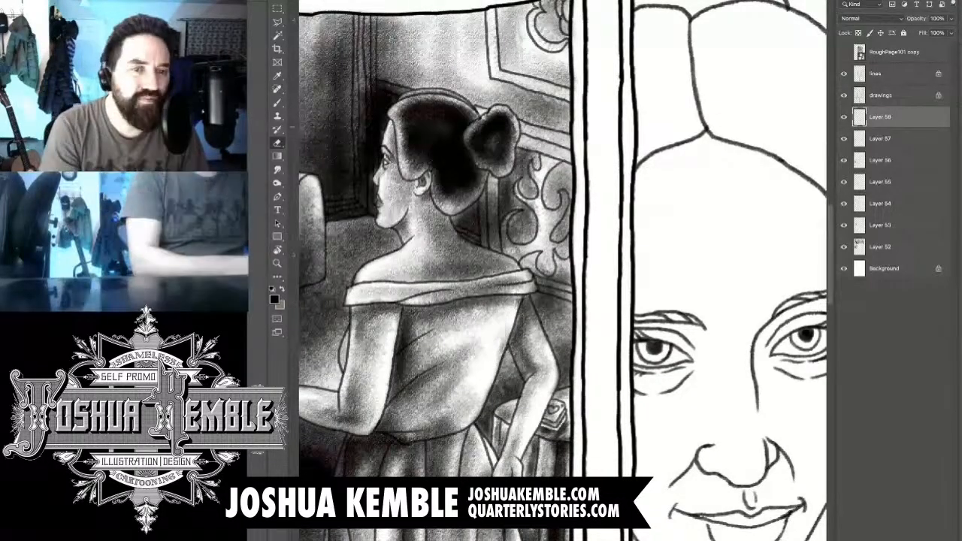
# - Add a new layer for shading the fourth panel and frame the close-up woman's hair
pyautogui.press('super+minus')
pyautogui.press('super+minus')
pyautogui.press('super+minus')
pyautogui.press('super+minus')
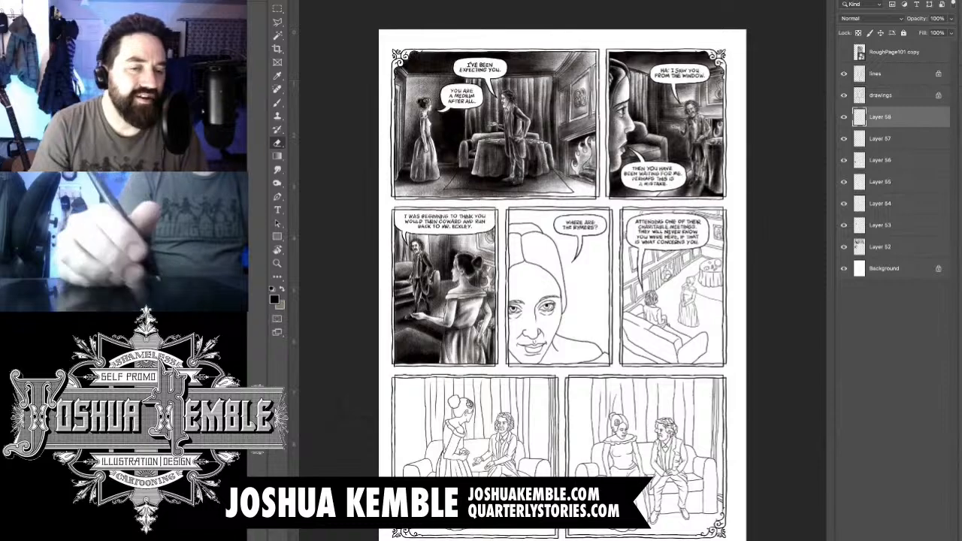
pyautogui.press('super+shift+alt+n')
pyautogui.moveTo(568, 233); pyautogui.dragTo(624, 234)
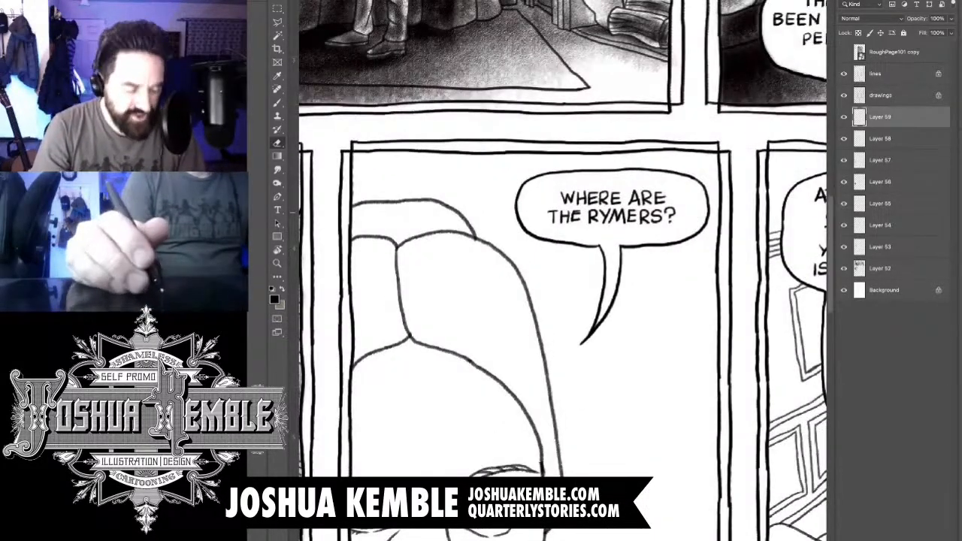
pyautogui.moveTo(439, 215); pyautogui.dragTo(473, 215)
pyautogui.moveTo(465, 263); pyautogui.dragTo(612, 206)
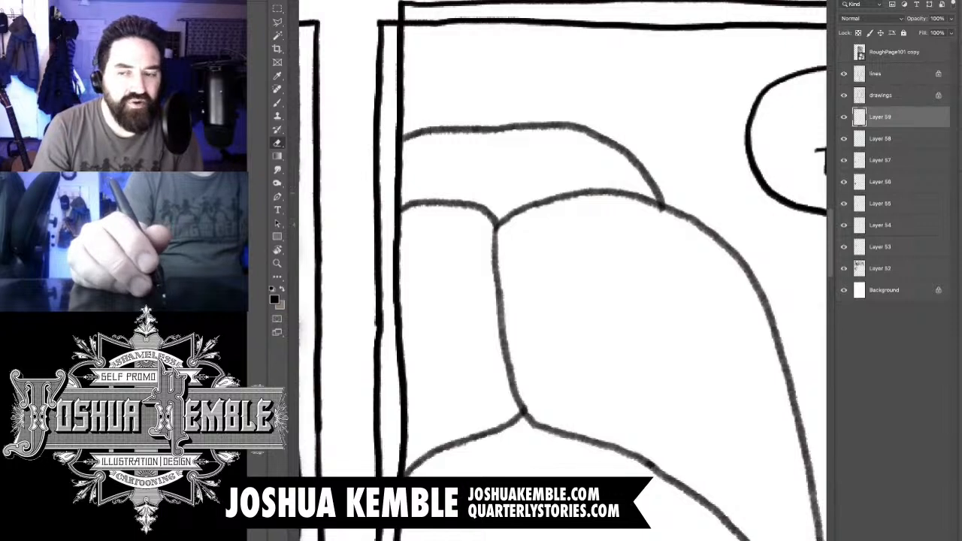
pyautogui.press('b')
pyautogui.press('e')
pyautogui.press('b')
pyautogui.press('e')
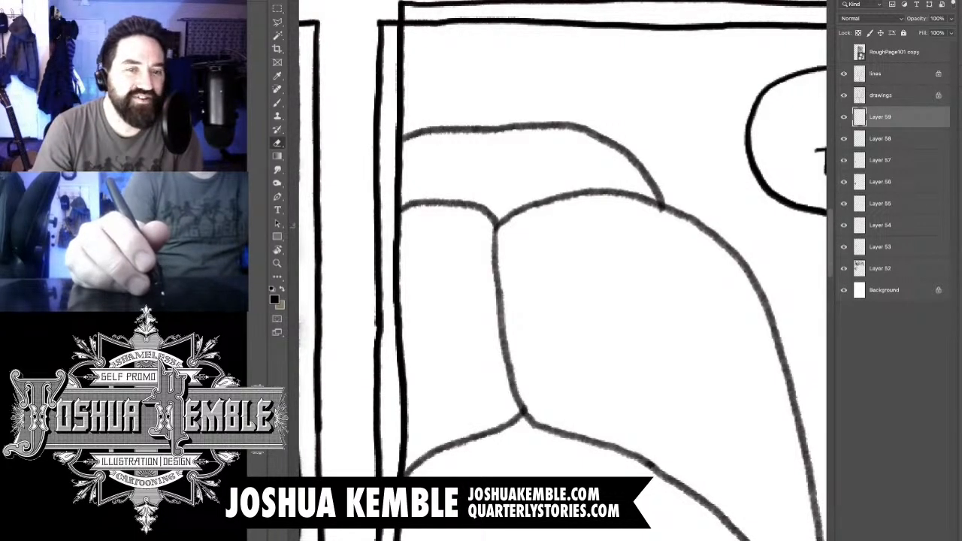
pyautogui.press('b')
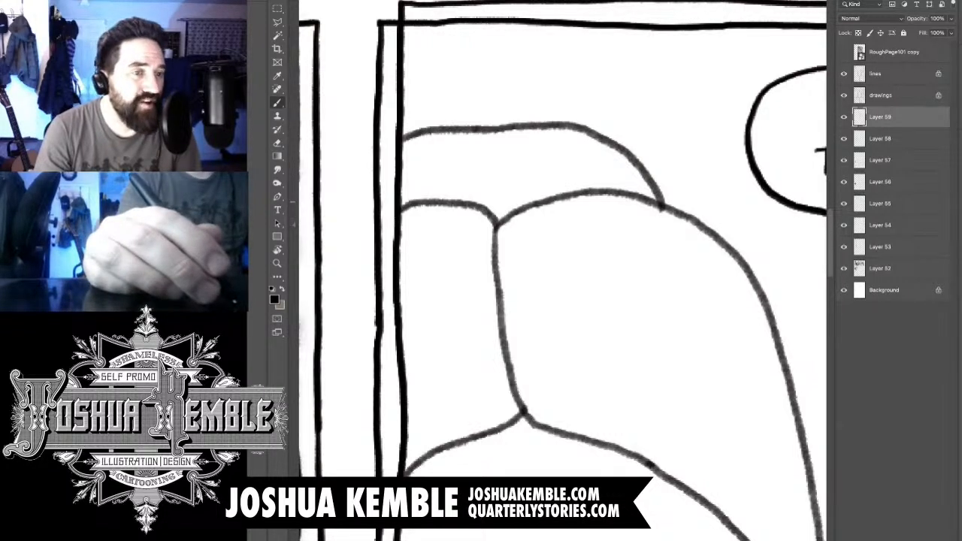
pyautogui.press('e')
pyautogui.press('b')
pyautogui.press('e')
pyautogui.press('b')
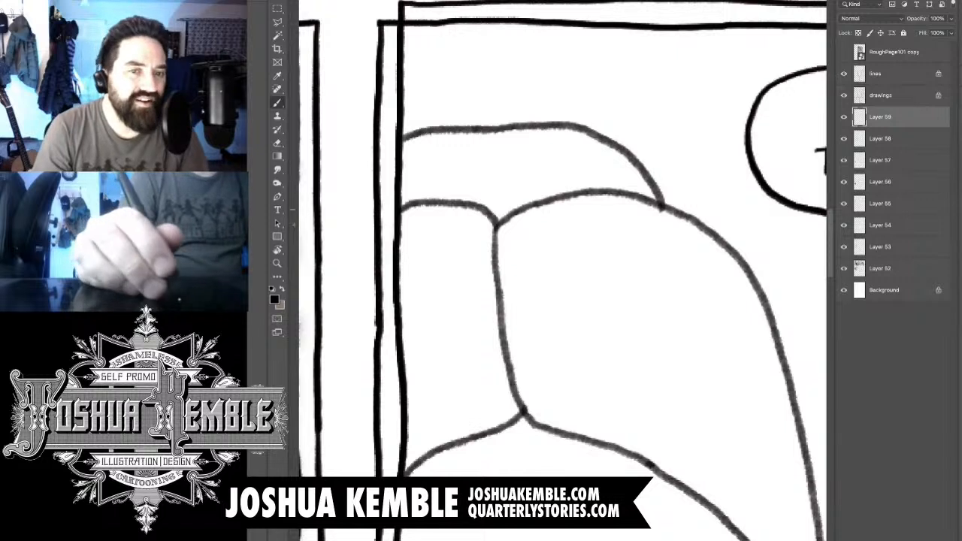
# - Brush dark shading into the close-up woman's rear hair bun and erase the spill past the panel border and onto her front hair
pyautogui.moveTo(553, 189)
pyautogui.mouseDown()
pyautogui.moveTo(593, 158)
pyautogui.moveTo(451, 169)
pyautogui.moveTo(420, 161)
pyautogui.moveTo(376, 184)
pyautogui.moveTo(459, 180)
pyautogui.moveTo(519, 225)
pyautogui.moveTo(466, 230)
pyautogui.moveTo(631, 226)
pyautogui.moveTo(510, 165)
pyautogui.moveTo(413, 241)
pyautogui.moveTo(496, 207)
pyautogui.moveTo(488, 187)
pyautogui.moveTo(504, 199)
pyautogui.moveTo(354, 203)
pyautogui.mouseUp()
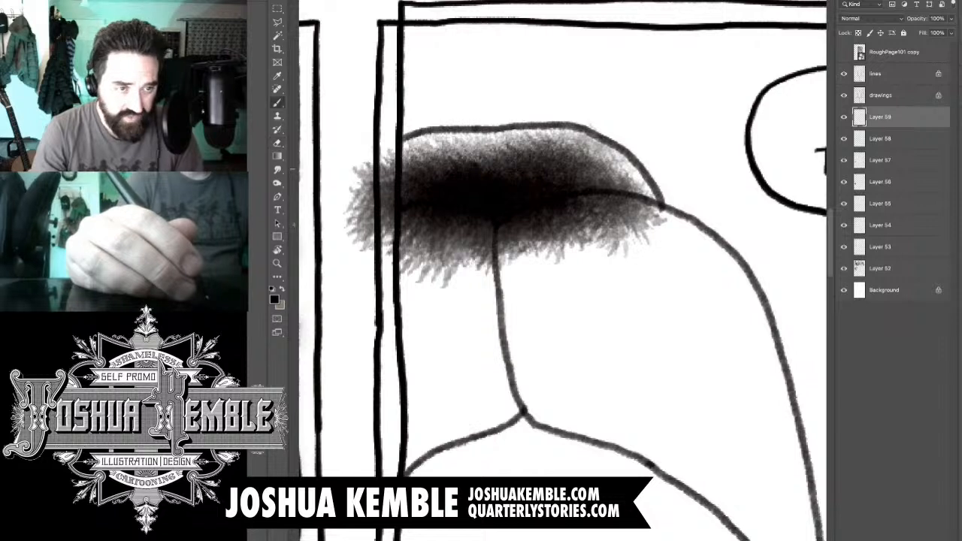
pyautogui.press('e')
pyautogui.press('b')
pyautogui.press('e')
pyautogui.press('b')
pyautogui.press('e')
pyautogui.press('b')
pyautogui.press('e')
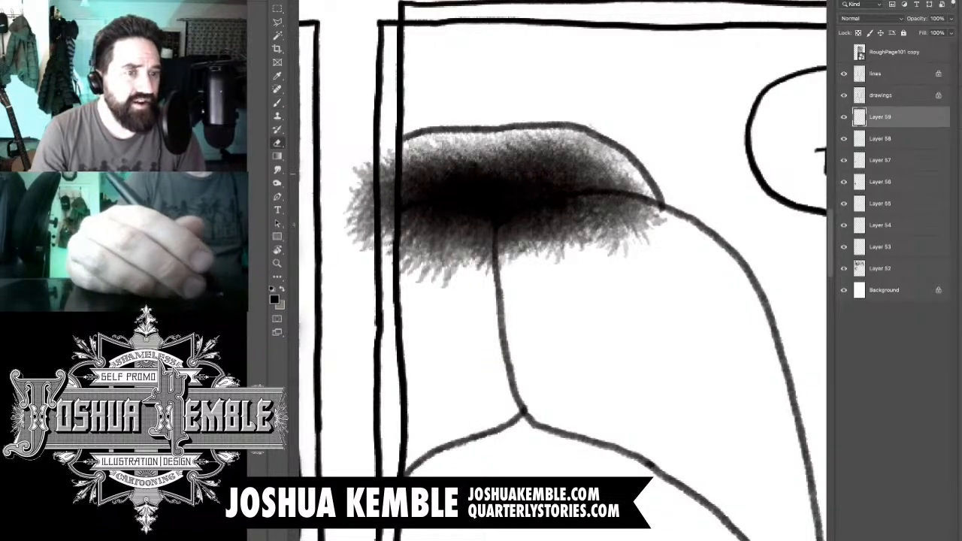
pyautogui.press('b')
pyautogui.press('e')
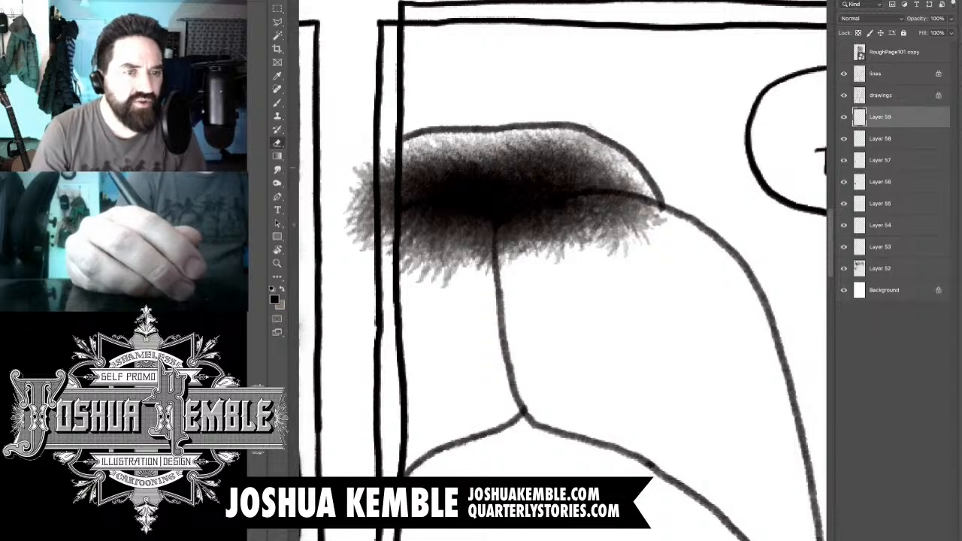
pyautogui.moveTo(386, 155)
pyautogui.mouseDown()
pyautogui.moveTo(369, 242)
pyautogui.moveTo(392, 254)
pyautogui.moveTo(356, 263)
pyautogui.mouseUp()
pyautogui.moveTo(356, 218); pyautogui.dragTo(358, 172)
pyautogui.moveTo(412, 244)
pyautogui.mouseDown()
pyautogui.moveTo(433, 223)
pyautogui.moveTo(418, 220)
pyautogui.moveTo(485, 224)
pyautogui.moveTo(469, 252)
pyautogui.moveTo(425, 272)
pyautogui.moveTo(496, 259)
pyautogui.moveTo(552, 218)
pyautogui.moveTo(544, 223)
pyautogui.moveTo(586, 210)
pyautogui.moveTo(594, 220)
pyautogui.moveTo(612, 207)
pyautogui.moveTo(646, 210)
pyautogui.moveTo(657, 225)
pyautogui.moveTo(541, 251)
pyautogui.mouseUp()
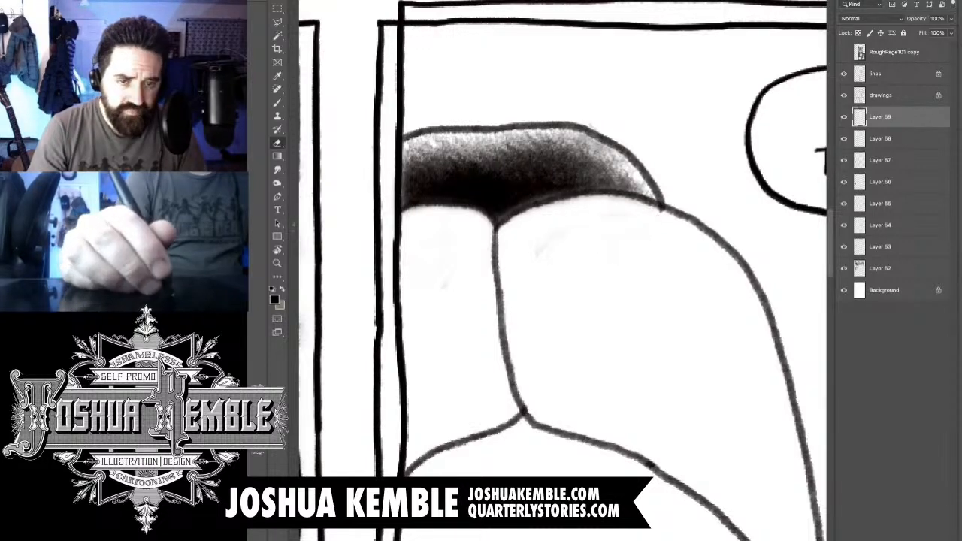
# - Examine the newly shaded hair bun against the whole page and the finished third panel
pyautogui.press('super+minus')
pyautogui.press('super+minus')
pyautogui.press('super+minus')
pyautogui.press('super+minus')
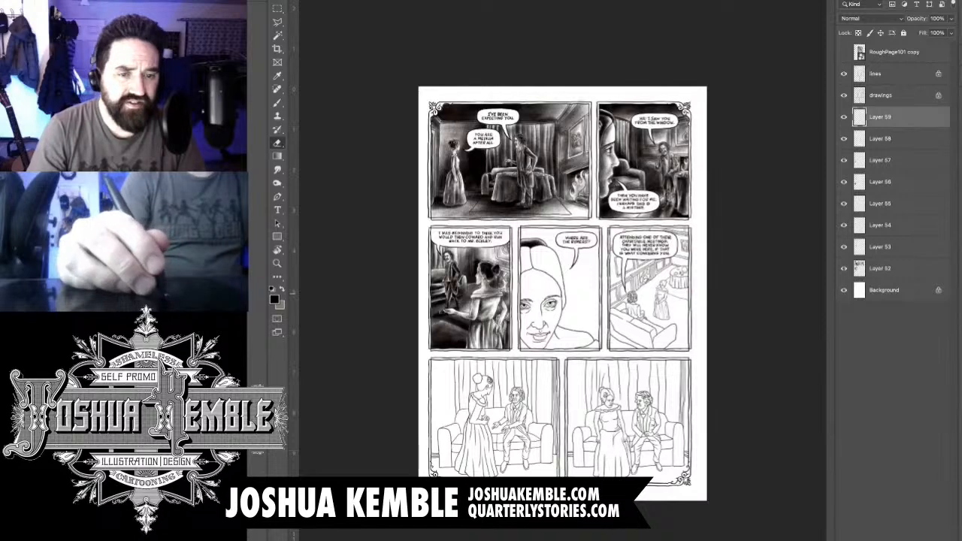
pyautogui.press('super+plus')
pyautogui.press('super+plus')
pyautogui.press('super+plus')
pyautogui.press('super+plus')
pyautogui.press('super+plus')
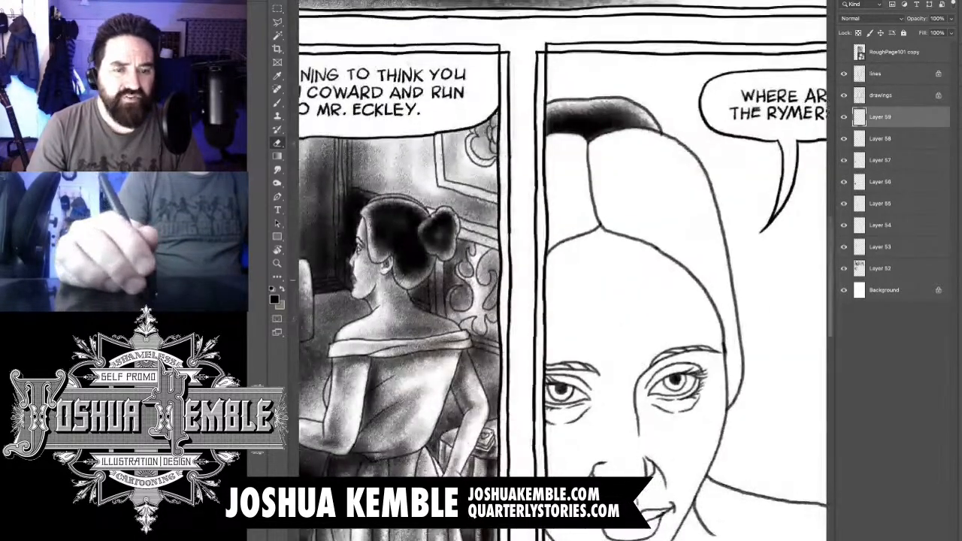
pyautogui.press('super+minus')
pyautogui.press('super+minus')
pyautogui.press('super+minus')
pyautogui.press('super+minus')
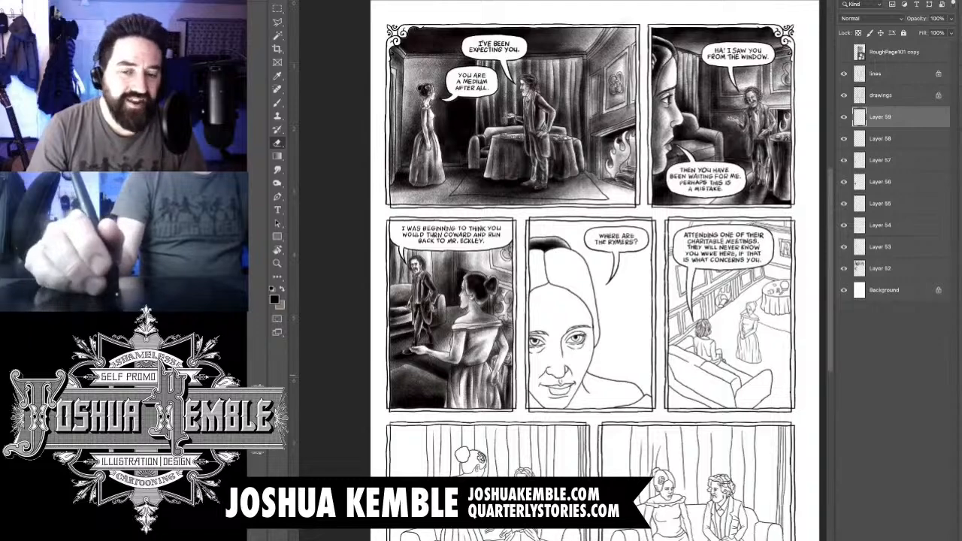
pyautogui.scroll(5, 431, 374)
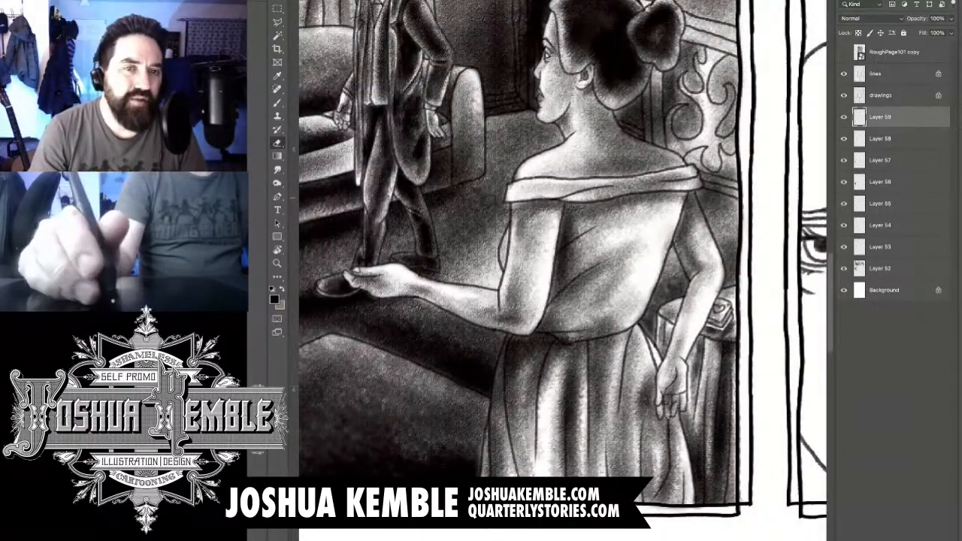
# - Merge all the shading layers into one, leaving the lines, drawings and Background layers separate and visible
pyautogui.click(843, 290)
pyautogui.click(843, 73)
pyautogui.click(843, 95)
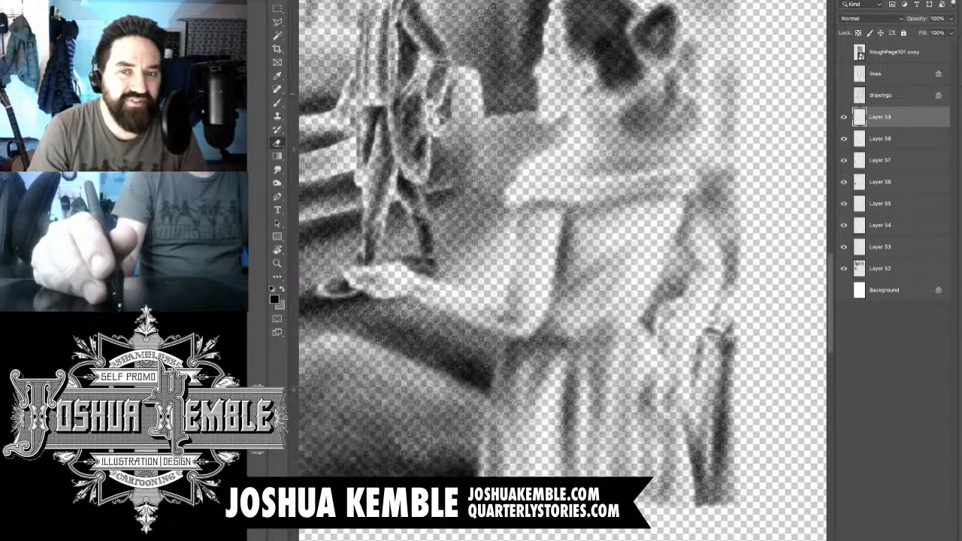
pyautogui.hotkey('ctrl', 'shift', 'e')
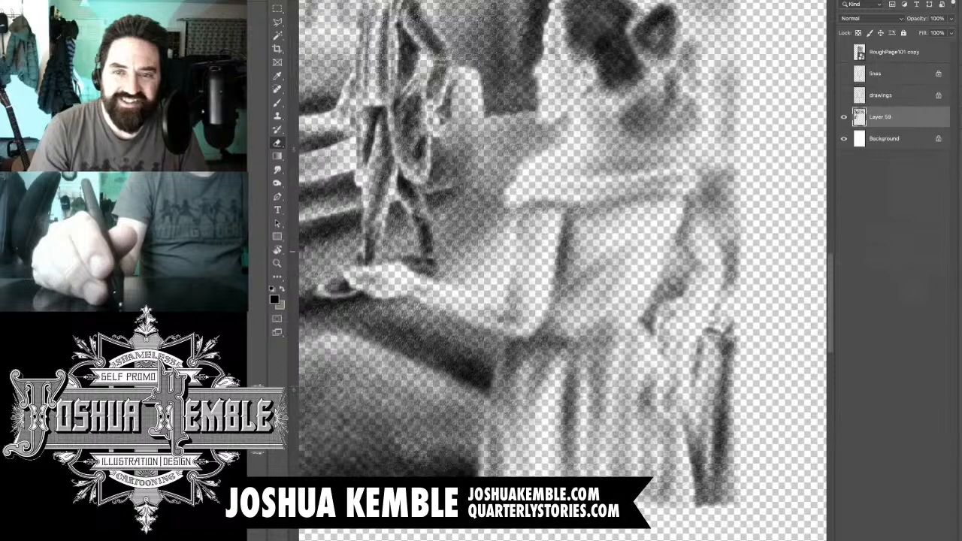
pyautogui.keyDown('alt'); pyautogui.click(844, 117); pyautogui.keyUp('alt')
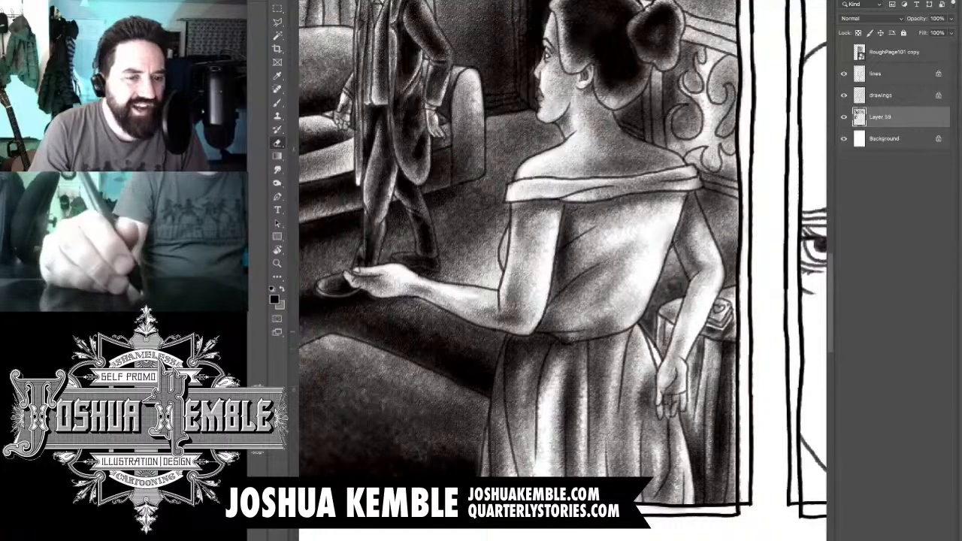
# - Brush darker shadows into the skirt folds and the back of the woman's dress in the third panel
pyautogui.moveTo(571, 226); pyautogui.dragTo(591, 266)
pyautogui.press('b')
pyautogui.moveTo(565, 412); pyautogui.dragTo(558, 537)
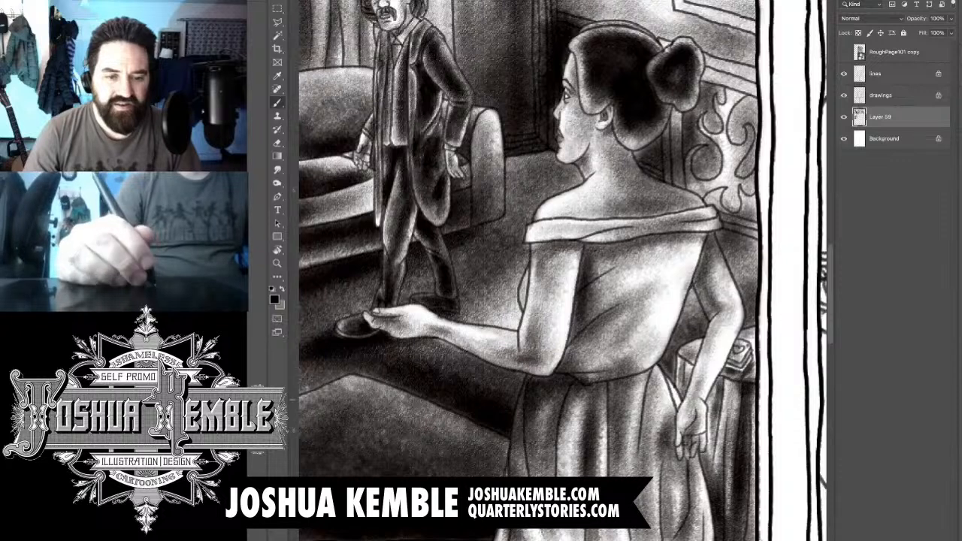
pyautogui.moveTo(574, 406); pyautogui.dragTo(576, 535)
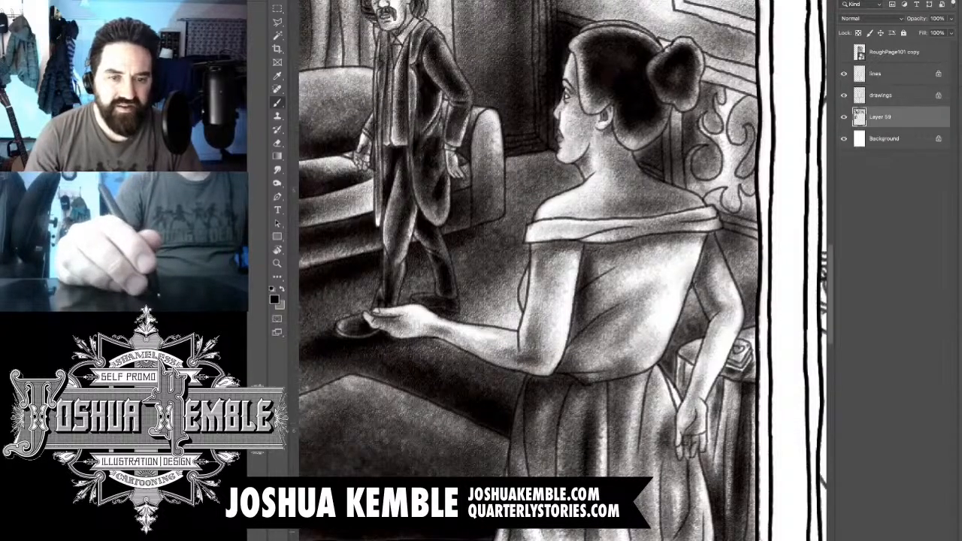
pyautogui.moveTo(562, 425); pyautogui.dragTo(559, 535)
pyautogui.moveTo(580, 368); pyautogui.dragTo(565, 473)
pyautogui.moveTo(601, 257)
pyautogui.mouseDown()
pyautogui.moveTo(593, 405)
pyautogui.moveTo(601, 304)
pyautogui.mouseUp()
pyautogui.moveTo(624, 245)
pyautogui.mouseDown()
pyautogui.moveTo(609, 372)
pyautogui.moveTo(616, 417)
pyautogui.mouseUp()
pyautogui.moveTo(626, 366); pyautogui.dragTo(605, 537)
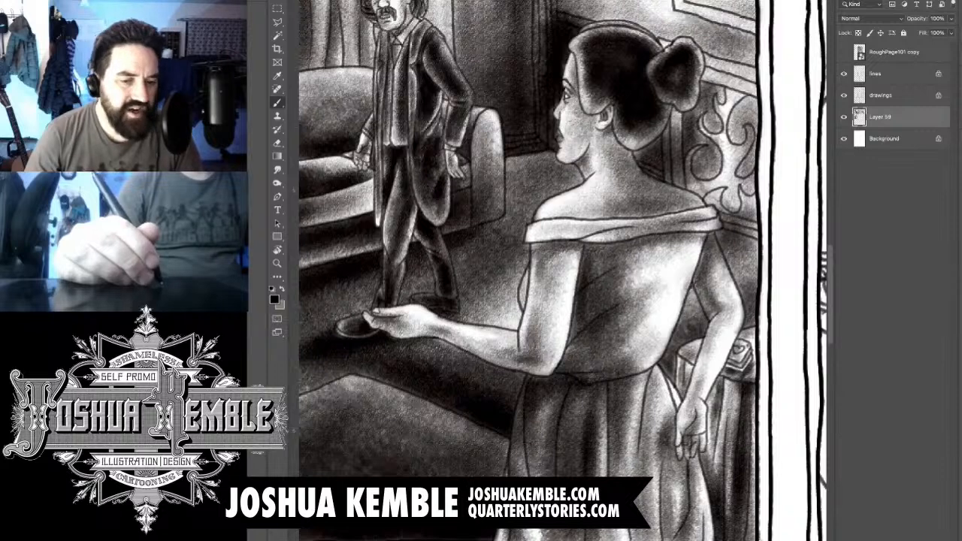
pyautogui.moveTo(547, 529); pyautogui.dragTo(532, 540)
pyautogui.press('e')
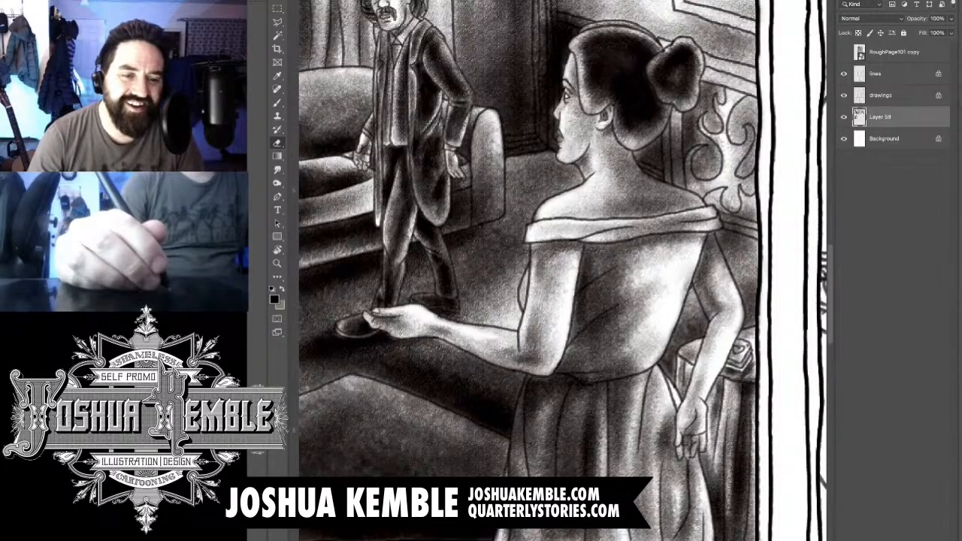
pyautogui.moveTo(521, 382); pyautogui.dragTo(511, 428)
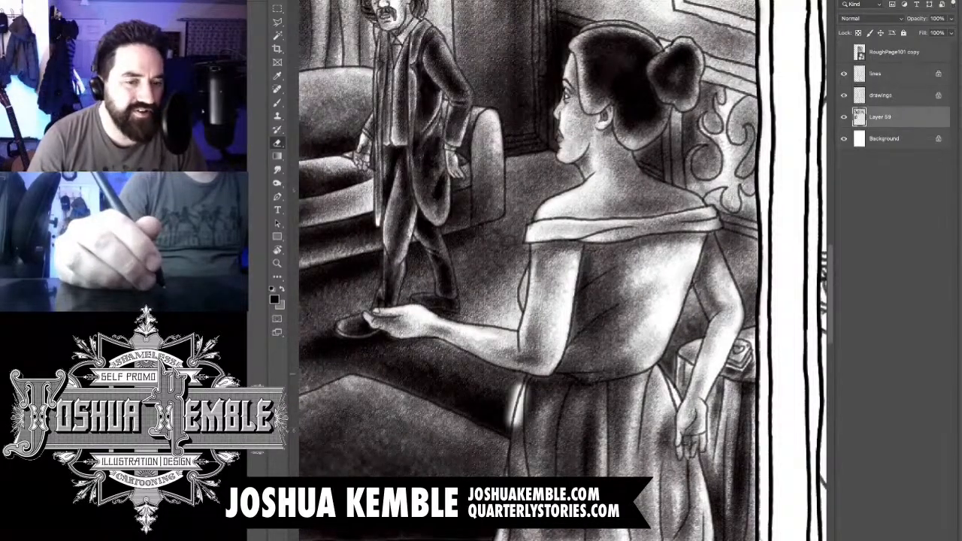
pyautogui.hotkey('ctrl', 'z')
pyautogui.moveTo(536, 376); pyautogui.dragTo(512, 477)
pyautogui.hotkey('ctrl', 'z')
# - Erase a highlight along the left edge of the third-panel woman's skirt and soften it with light brush shading
pyautogui.moveTo(524, 408); pyautogui.dragTo(504, 535)
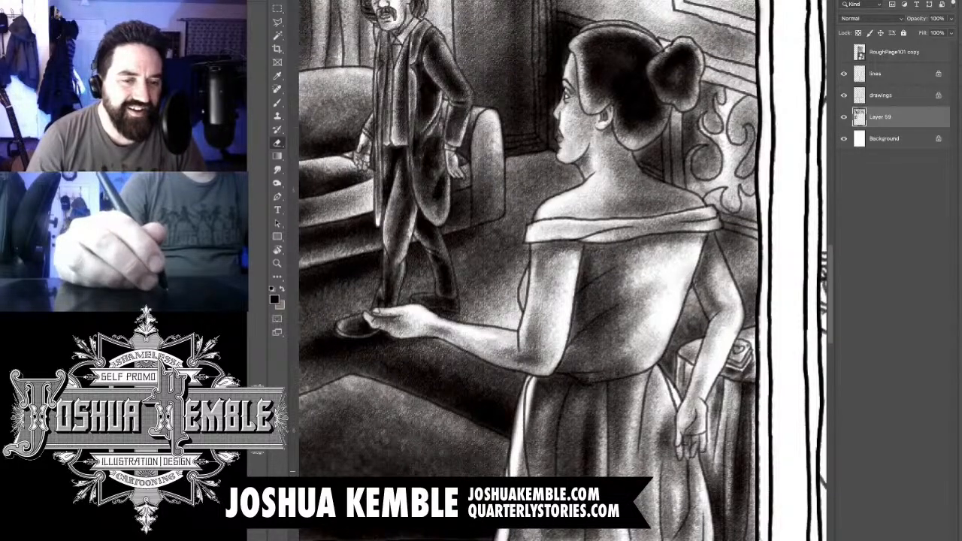
pyautogui.moveTo(518, 413); pyautogui.dragTo(507, 475)
pyautogui.moveTo(541, 381); pyautogui.dragTo(528, 419)
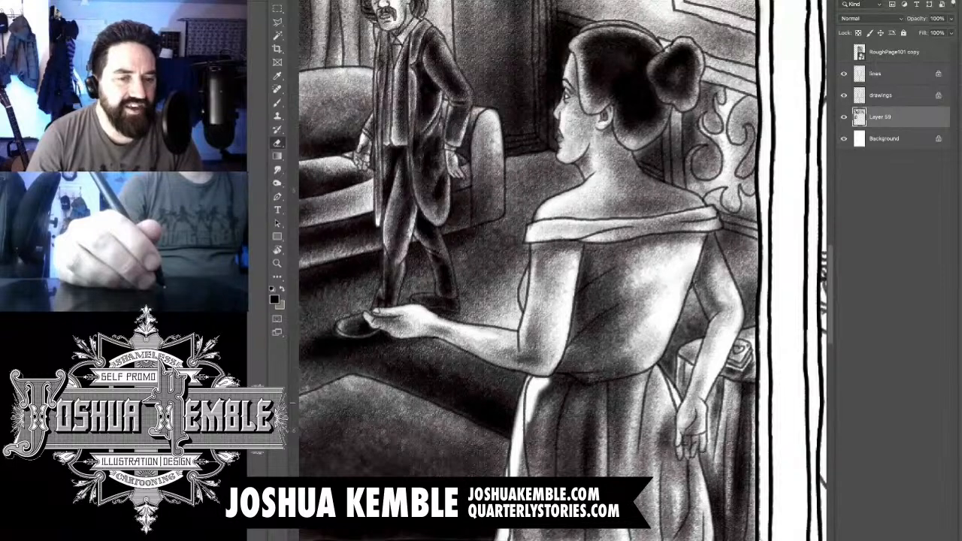
pyautogui.press('b')
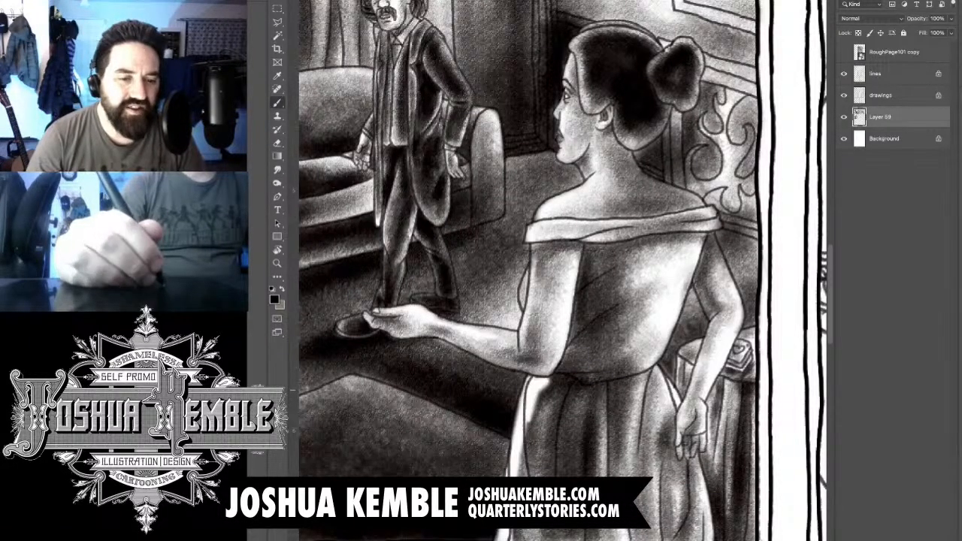
pyautogui.moveTo(537, 391)
pyautogui.mouseDown()
pyautogui.moveTo(509, 519)
pyautogui.moveTo(538, 393)
pyautogui.mouseUp()
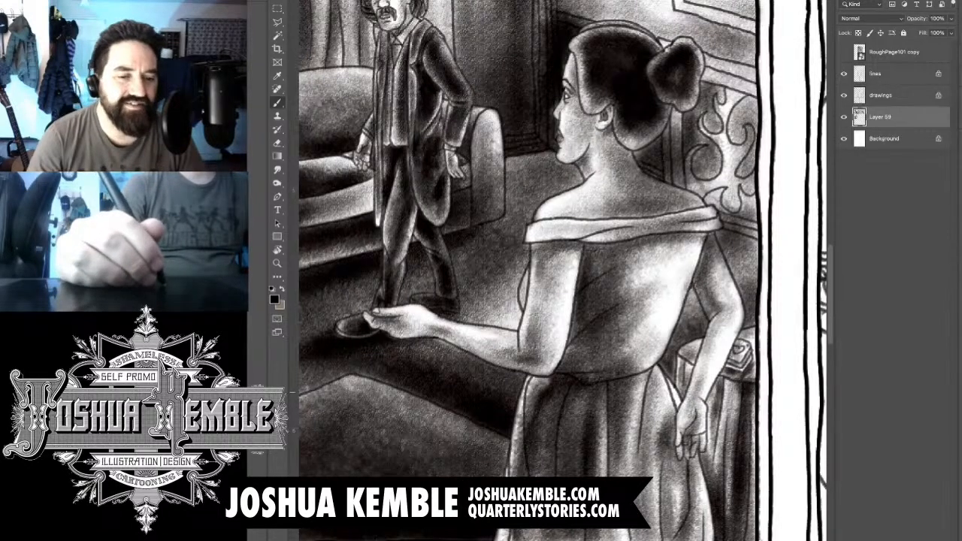
pyautogui.moveTo(517, 464); pyautogui.dragTo(503, 535)
# - Brush shadow over the bright areas on the back of the third-panel woman's bodice
pyautogui.hotkey('ctrl', '0')
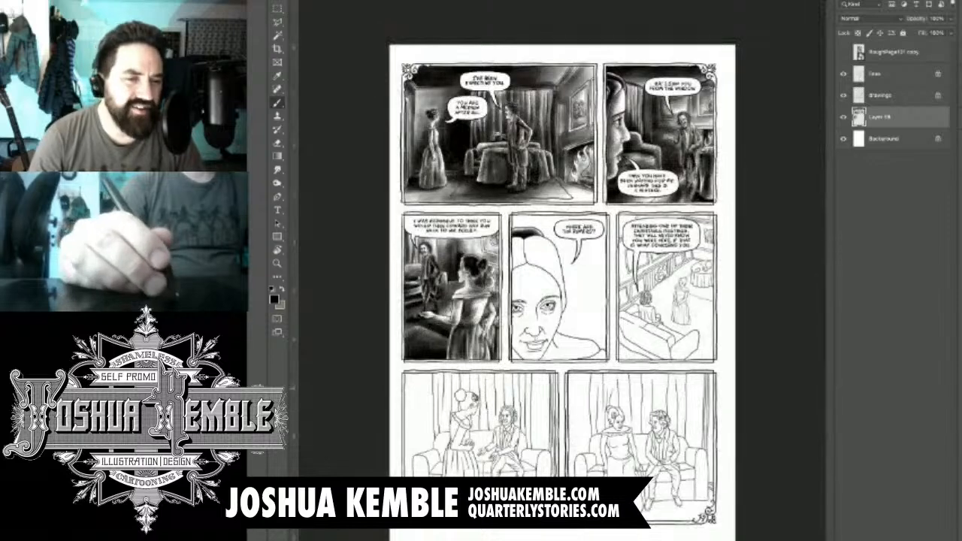
pyautogui.hotkey('ctrl', '1')
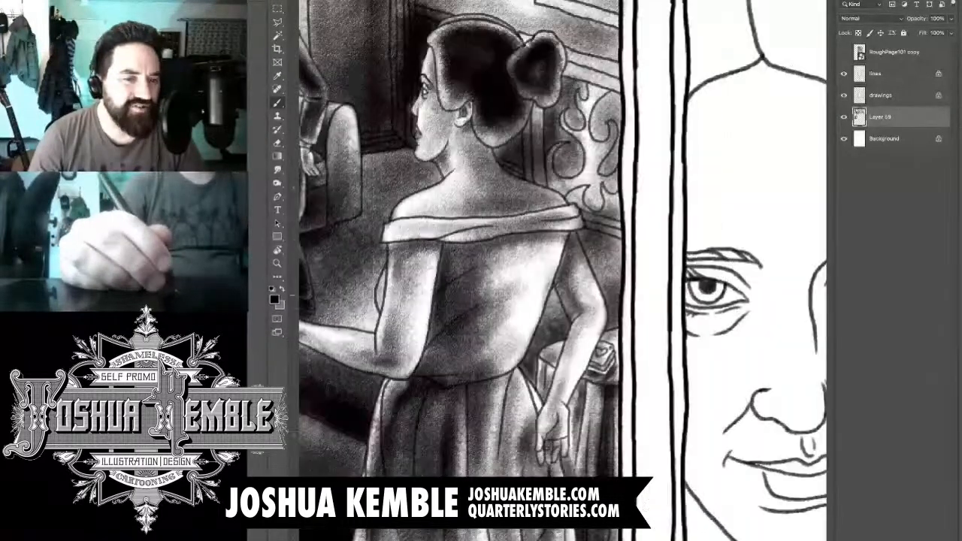
pyautogui.moveTo(534, 254)
pyautogui.mouseDown()
pyautogui.moveTo(497, 347)
pyautogui.moveTo(508, 342)
pyautogui.moveTo(485, 287)
pyautogui.mouseUp()
pyautogui.moveTo(473, 241); pyautogui.dragTo(454, 245)
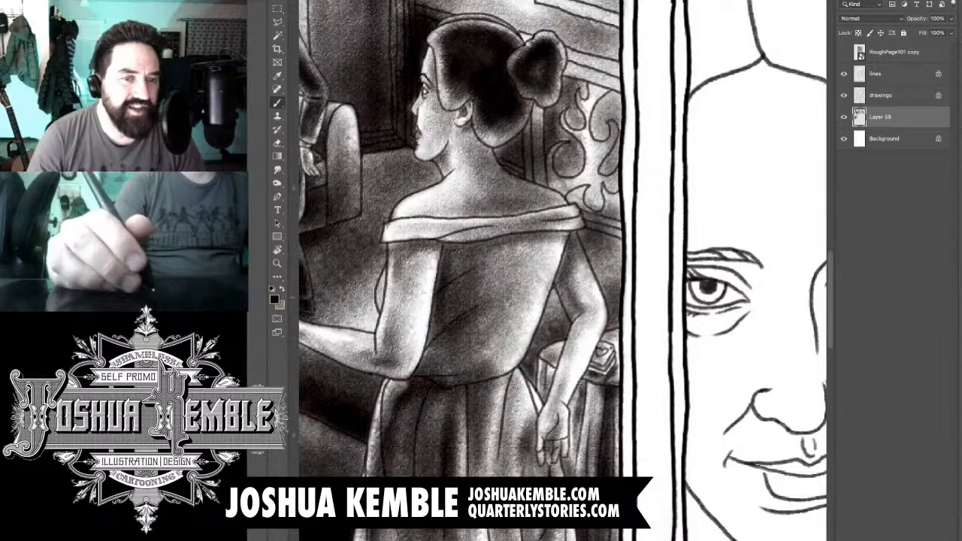
# - Add a new layer and brush dark shading over the close-up woman's hair between the left panel border and her parting
pyautogui.hotkey('ctrl', '-')
pyautogui.hotkey('ctrl', '-')
pyautogui.hotkey('ctrl', '-')
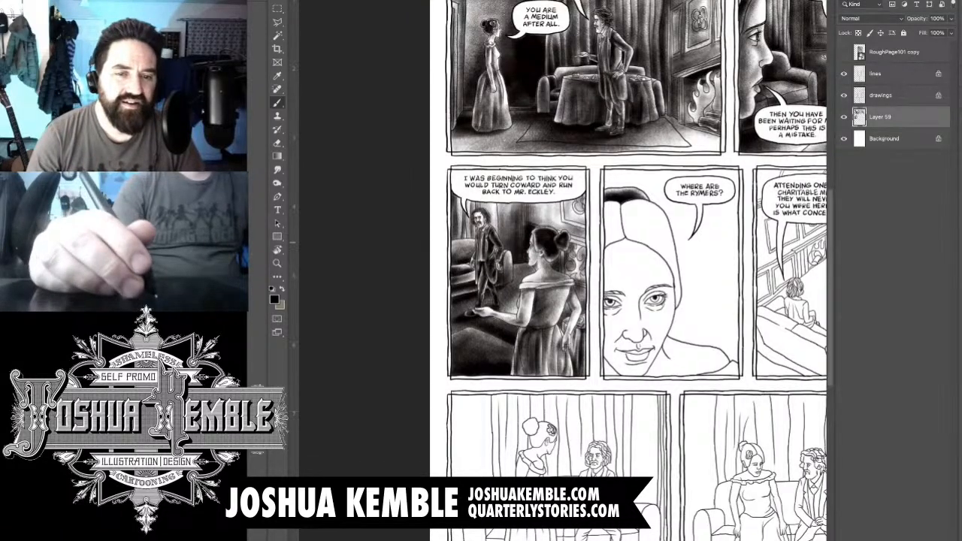
pyautogui.hotkey('ctrl', 'shift', 'alt', 'n')
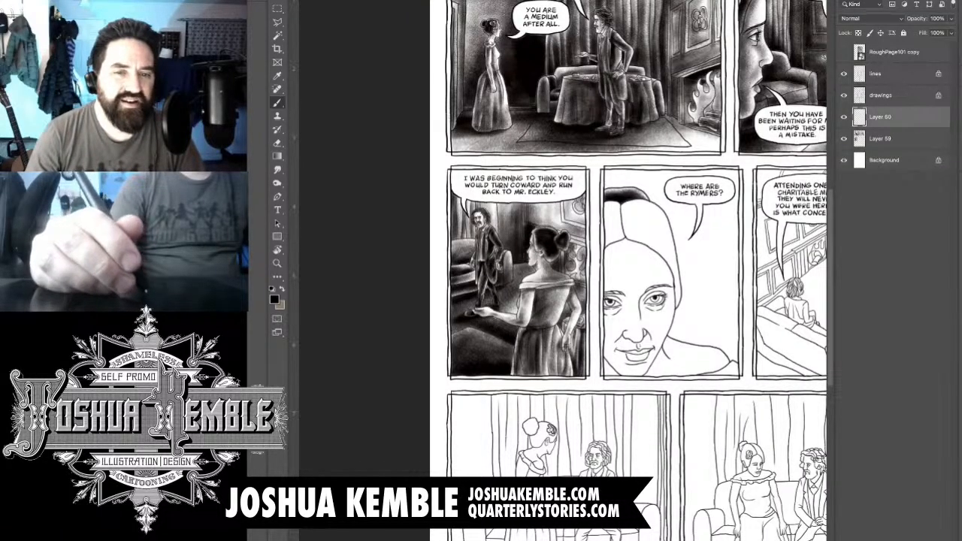
pyautogui.scroll(5, 644, 230)
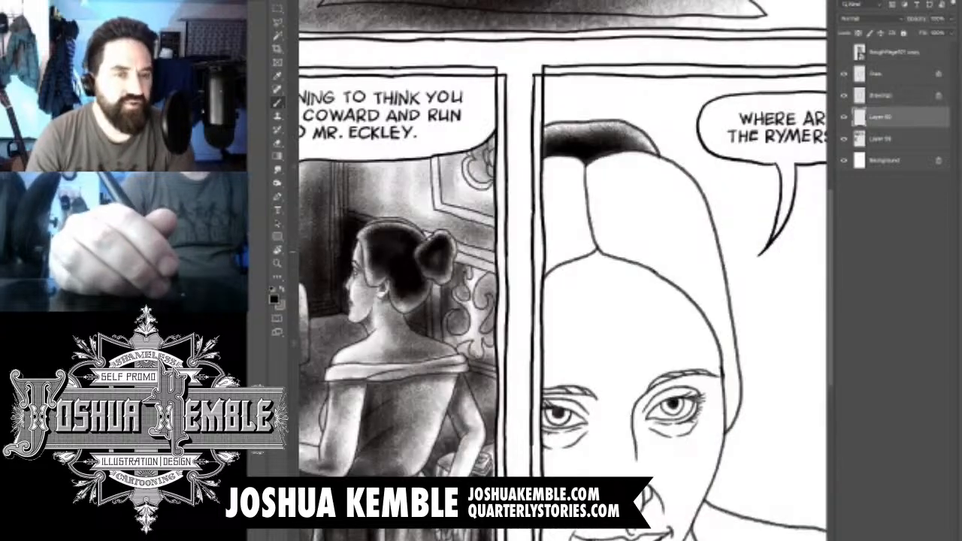
pyautogui.moveTo(598, 248); pyautogui.dragTo(554, 266)
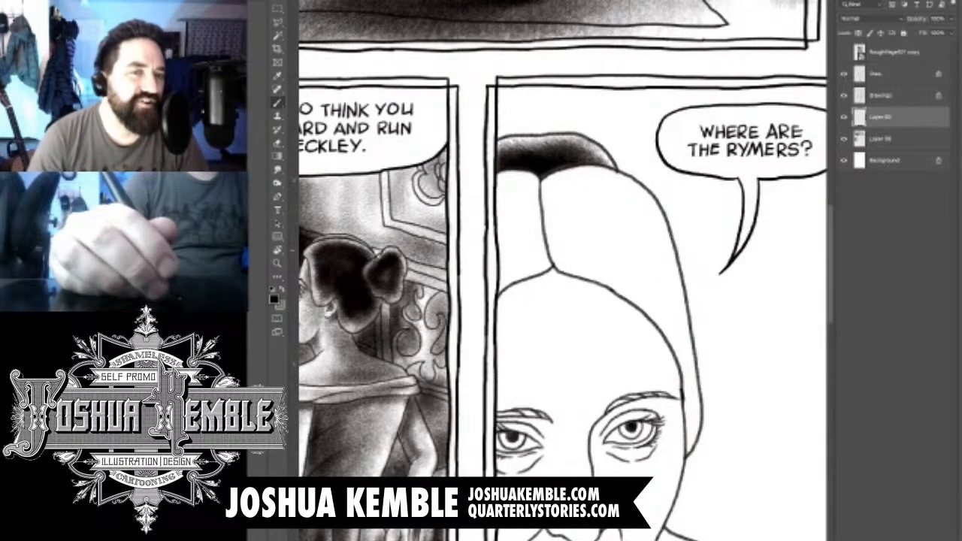
pyautogui.moveTo(504, 185)
pyautogui.mouseDown()
pyautogui.moveTo(517, 194)
pyautogui.moveTo(501, 209)
pyautogui.moveTo(518, 218)
pyautogui.moveTo(499, 272)
pyautogui.moveTo(542, 259)
pyautogui.moveTo(482, 286)
pyautogui.moveTo(542, 260)
pyautogui.mouseUp()
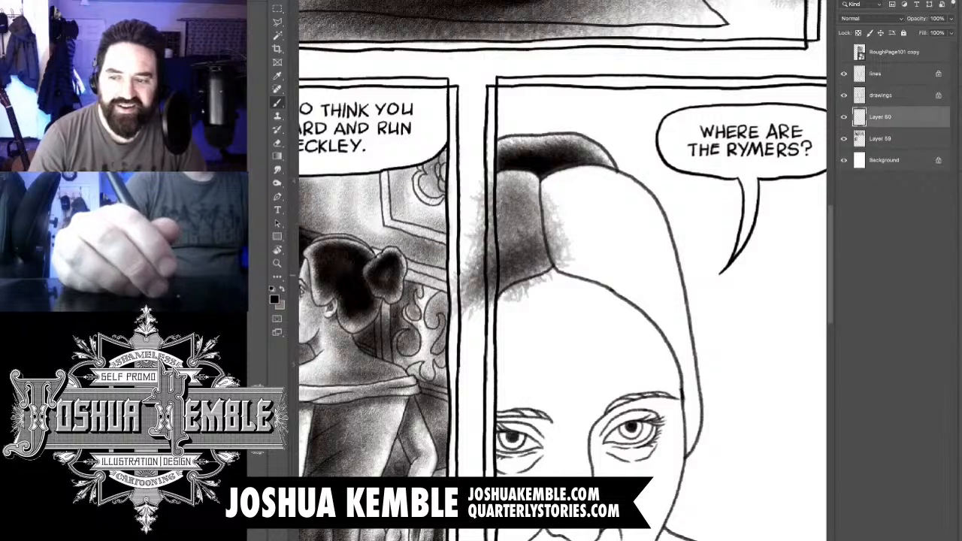
pyautogui.moveTo(560, 214); pyautogui.dragTo(504, 259)
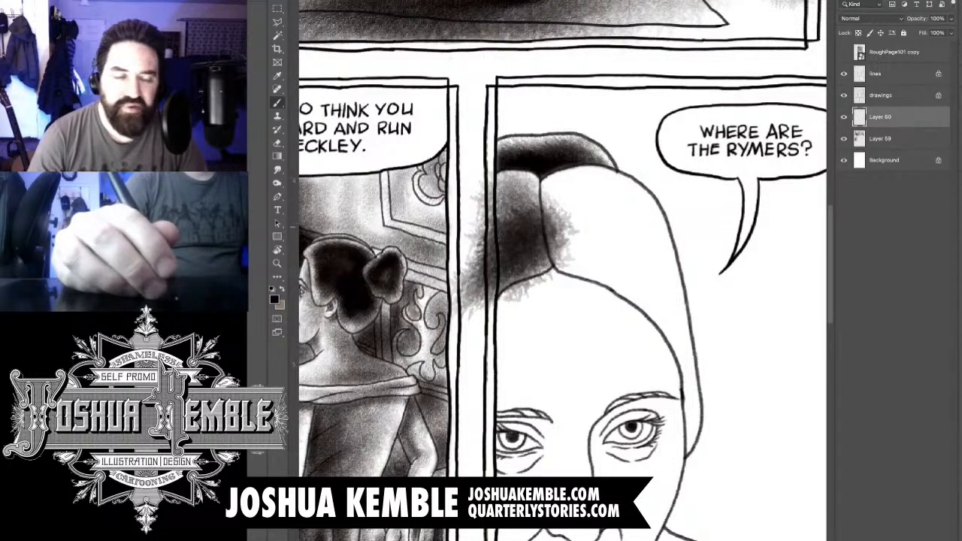
pyautogui.moveTo(556, 180)
pyautogui.mouseDown()
pyautogui.moveTo(500, 233)
pyautogui.moveTo(531, 180)
pyautogui.moveTo(532, 194)
pyautogui.moveTo(503, 216)
pyautogui.moveTo(502, 232)
pyautogui.mouseUp()
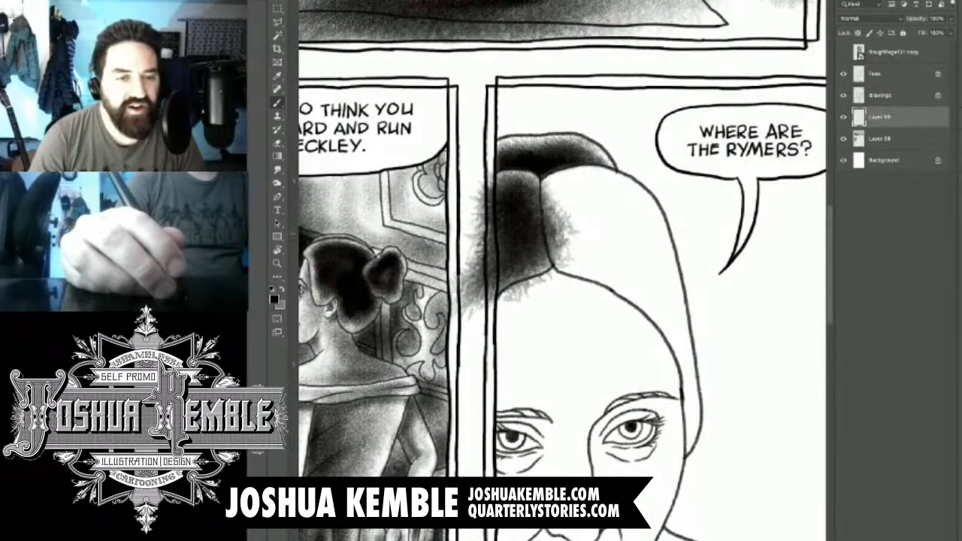
# - Erase the hair shading spilling past the left panel border, onto the forehead and across the parting
pyautogui.press('e')
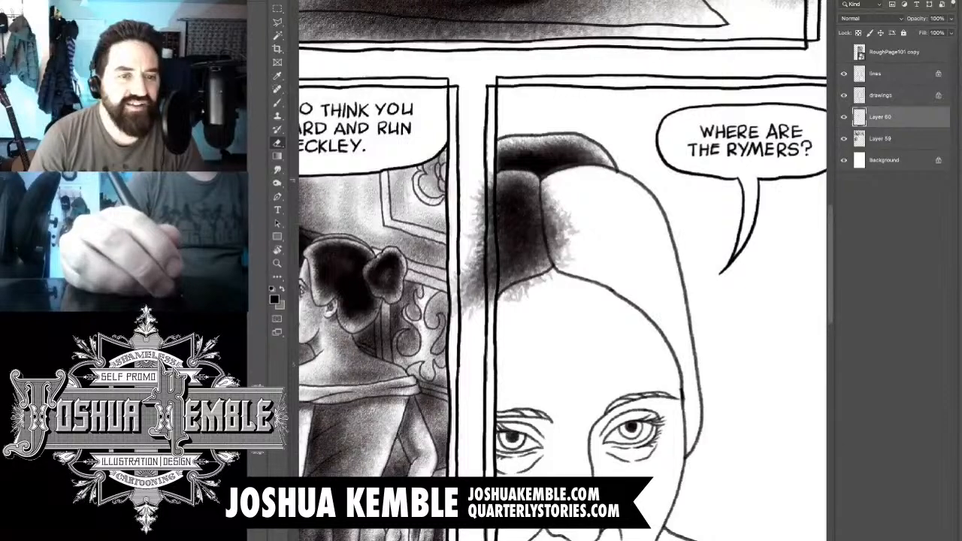
pyautogui.moveTo(490, 174); pyautogui.dragTo(481, 263)
pyautogui.moveTo(491, 217); pyautogui.dragTo(480, 261)
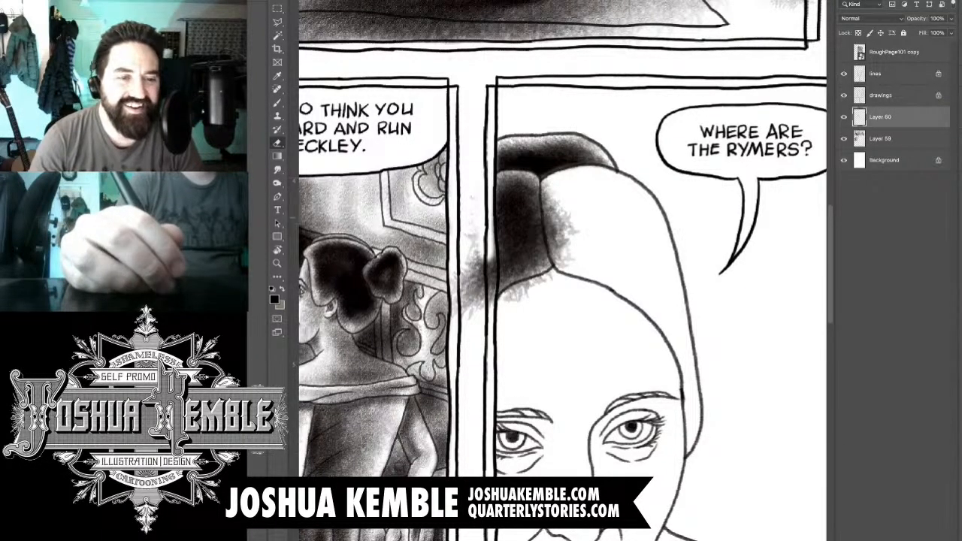
pyautogui.moveTo(488, 218); pyautogui.dragTo(480, 295)
pyautogui.moveTo(492, 253)
pyautogui.mouseDown()
pyautogui.moveTo(481, 308)
pyautogui.moveTo(454, 315)
pyautogui.mouseUp()
pyautogui.moveTo(454, 271)
pyautogui.mouseDown()
pyautogui.moveTo(453, 290)
pyautogui.moveTo(527, 291)
pyautogui.moveTo(539, 280)
pyautogui.mouseUp()
pyautogui.moveTo(571, 237); pyautogui.dragTo(554, 266)
pyautogui.moveTo(565, 207)
pyautogui.mouseDown()
pyautogui.moveTo(550, 261)
pyautogui.moveTo(559, 200)
pyautogui.moveTo(572, 228)
pyautogui.mouseUp()
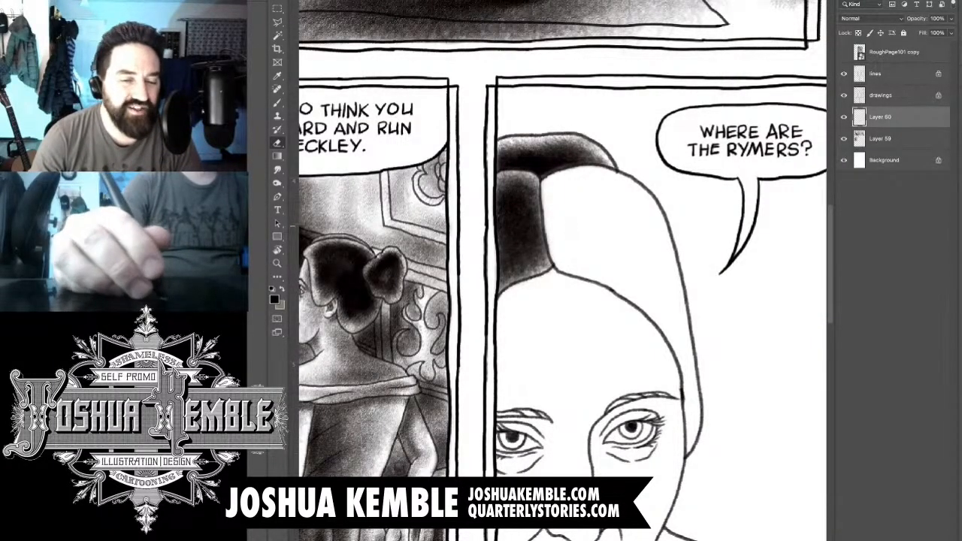
# - Brush dark shading over the close-up woman's hair from the parting across the right side of her crown
pyautogui.press('b')
pyautogui.moveTo(559, 192)
pyautogui.mouseDown()
pyautogui.moveTo(579, 218)
pyautogui.moveTo(607, 197)
pyautogui.moveTo(568, 196)
pyautogui.moveTo(638, 218)
pyautogui.mouseUp()
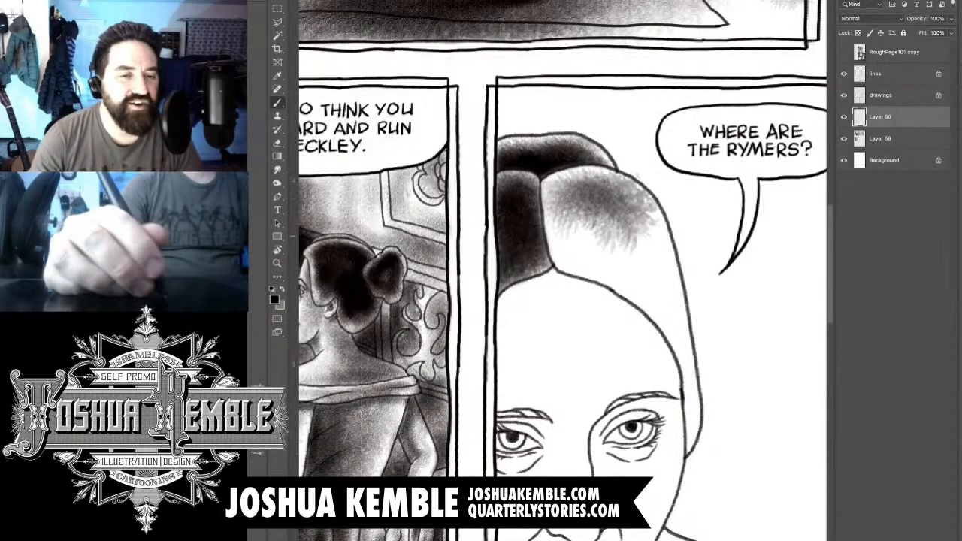
pyautogui.moveTo(601, 188); pyautogui.dragTo(661, 294)
pyautogui.moveTo(661, 233); pyautogui.dragTo(646, 308)
pyautogui.moveTo(624, 226)
pyautogui.mouseDown()
pyautogui.moveTo(564, 210)
pyautogui.moveTo(633, 281)
pyautogui.moveTo(610, 300)
pyautogui.mouseUp()
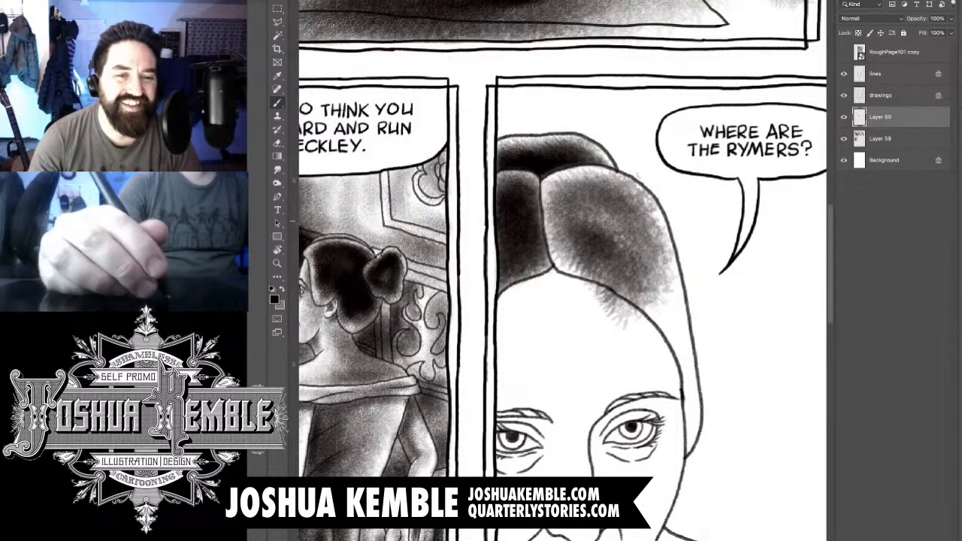
pyautogui.moveTo(571, 210); pyautogui.dragTo(646, 255)
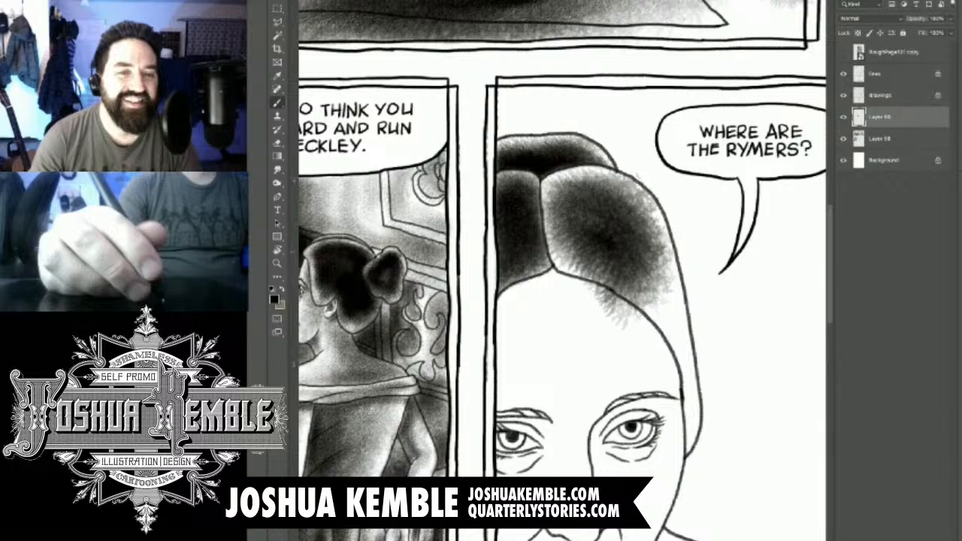
pyautogui.moveTo(574, 199)
pyautogui.mouseDown()
pyautogui.moveTo(582, 244)
pyautogui.moveTo(638, 281)
pyautogui.mouseUp()
# - Extend the dark hair shading down the right side of her head to the ear, darkening toward the outer outline
pyautogui.moveTo(639, 199); pyautogui.dragTo(682, 432)
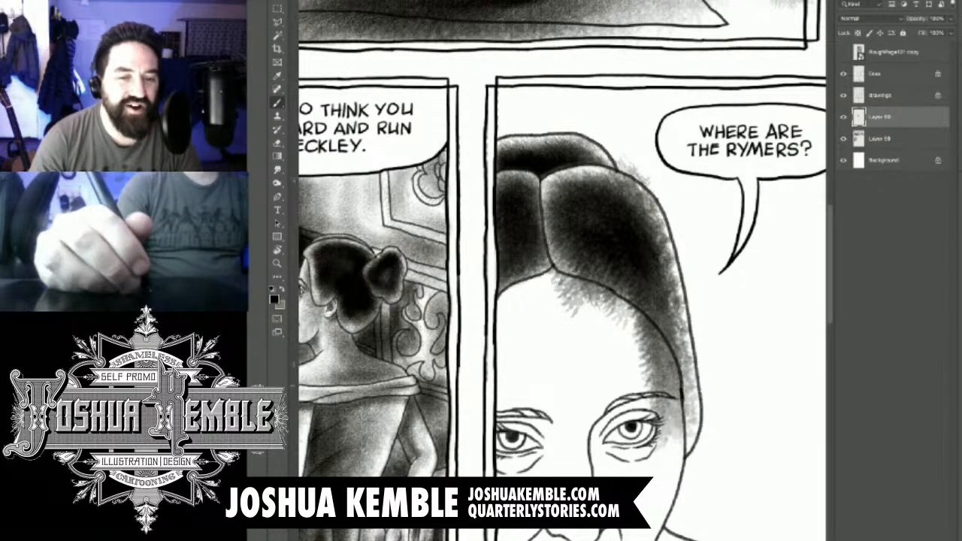
pyautogui.moveTo(668, 390); pyautogui.dragTo(667, 451)
pyautogui.moveTo(668, 361); pyautogui.dragTo(680, 474)
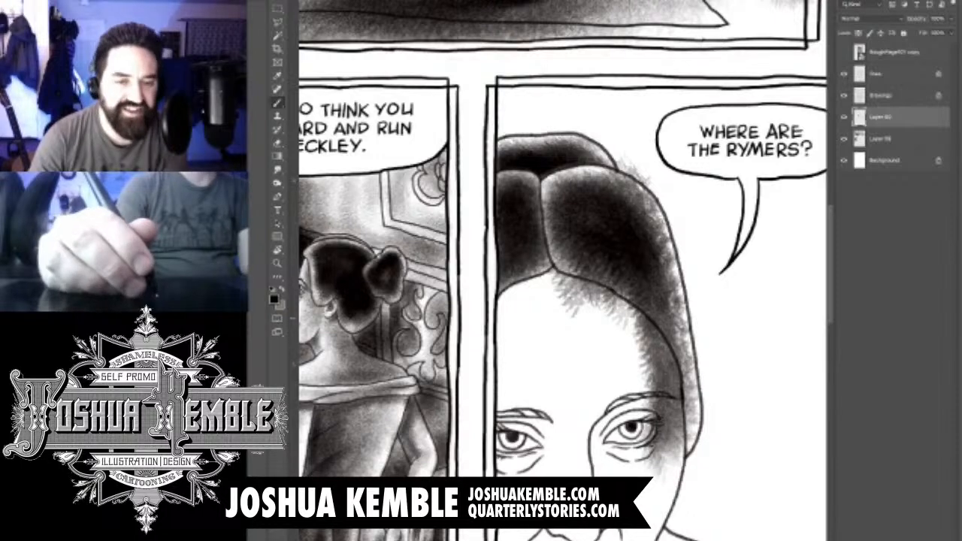
pyautogui.moveTo(661, 281); pyautogui.dragTo(680, 466)
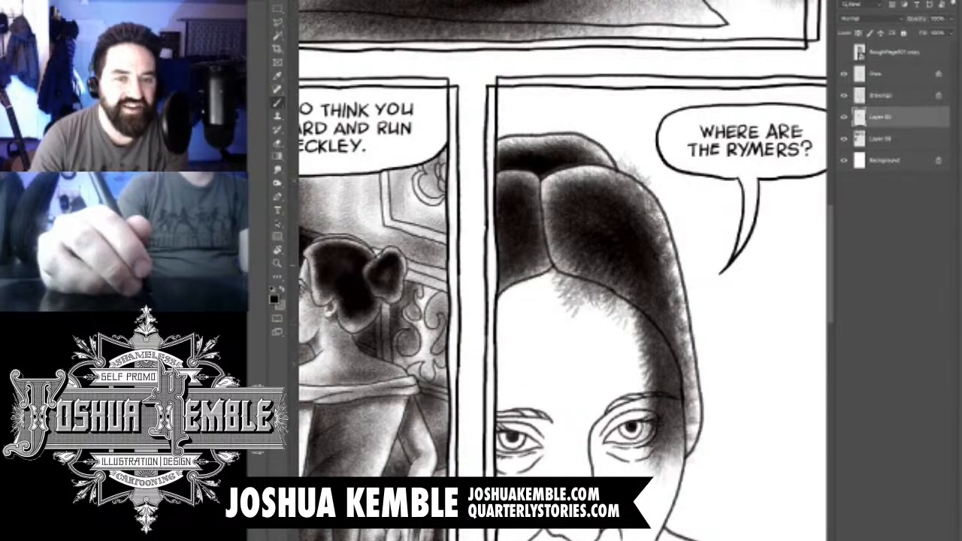
pyautogui.moveTo(645, 192)
pyautogui.mouseDown()
pyautogui.moveTo(665, 239)
pyautogui.moveTo(675, 338)
pyautogui.mouseUp()
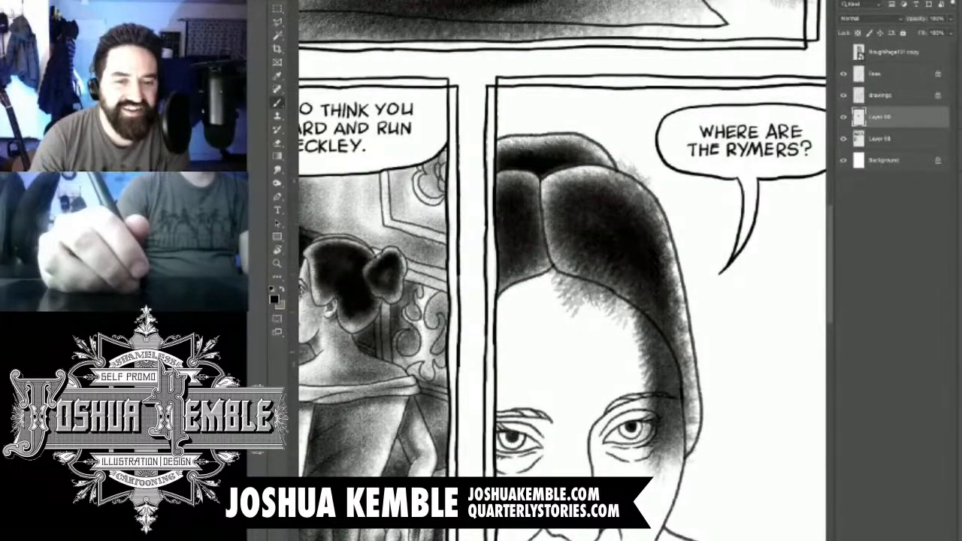
pyautogui.moveTo(669, 261); pyautogui.dragTo(683, 352)
pyautogui.moveTo(670, 302)
pyautogui.mouseDown()
pyautogui.moveTo(687, 427)
pyautogui.moveTo(675, 455)
pyautogui.moveTo(654, 301)
pyautogui.moveTo(562, 254)
pyautogui.moveTo(550, 194)
pyautogui.moveTo(637, 192)
pyautogui.moveTo(642, 159)
pyautogui.moveTo(645, 179)
pyautogui.mouseUp()
# - Erase the hair shading spilling onto the forehead, the right side of the face and past the hair's outer outline
pyautogui.press('e')
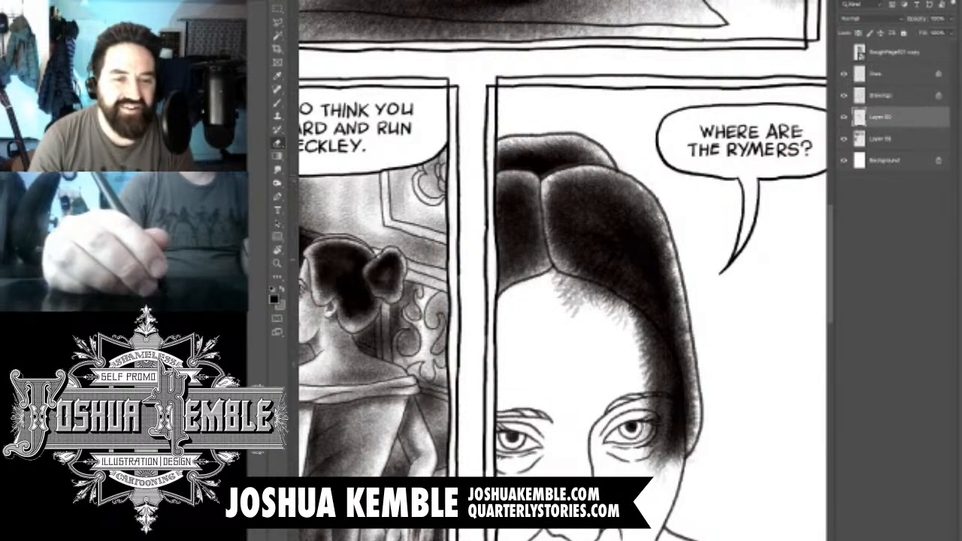
pyautogui.moveTo(557, 281)
pyautogui.mouseDown()
pyautogui.moveTo(621, 296)
pyautogui.moveTo(601, 301)
pyautogui.moveTo(664, 357)
pyautogui.moveTo(653, 331)
pyautogui.moveTo(641, 315)
pyautogui.moveTo(672, 380)
pyautogui.moveTo(679, 460)
pyautogui.mouseUp()
pyautogui.moveTo(669, 412)
pyautogui.mouseDown()
pyautogui.moveTo(683, 468)
pyautogui.moveTo(640, 346)
pyautogui.mouseUp()
pyautogui.moveTo(578, 314); pyautogui.dragTo(565, 300)
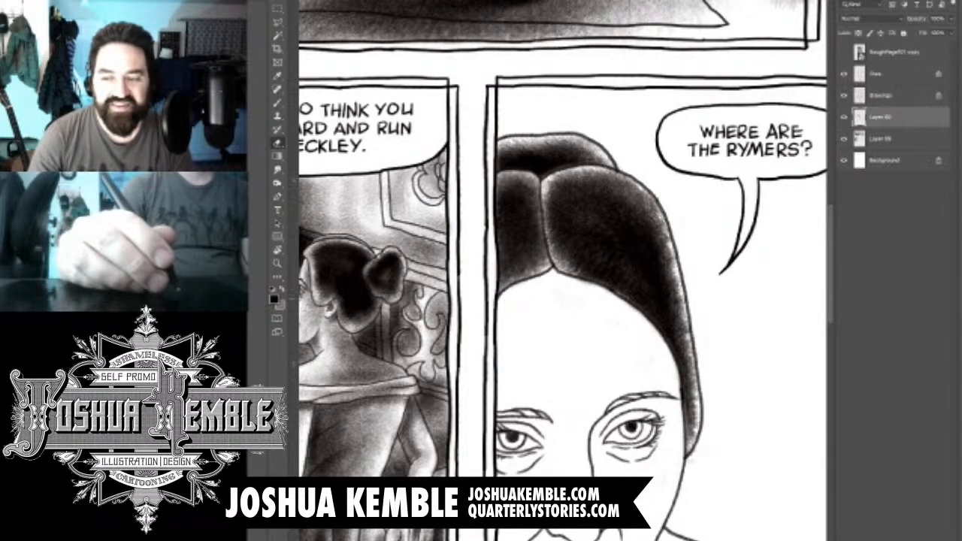
# - Brush dark tone into both eyebrows of the close-up woman and lightly shade her eyes
pyautogui.moveTo(594, 331); pyautogui.dragTo(563, 250)
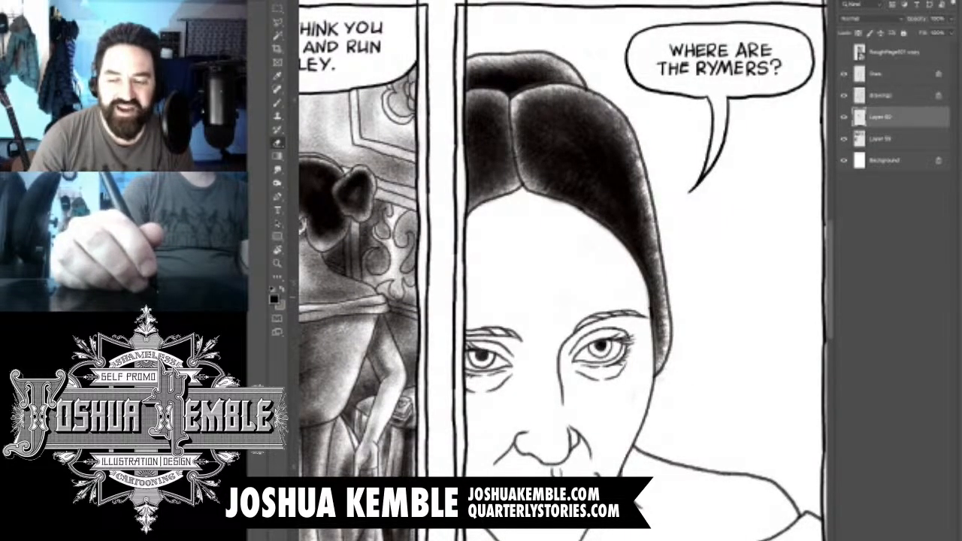
pyautogui.hotkey('ctrl', '+')
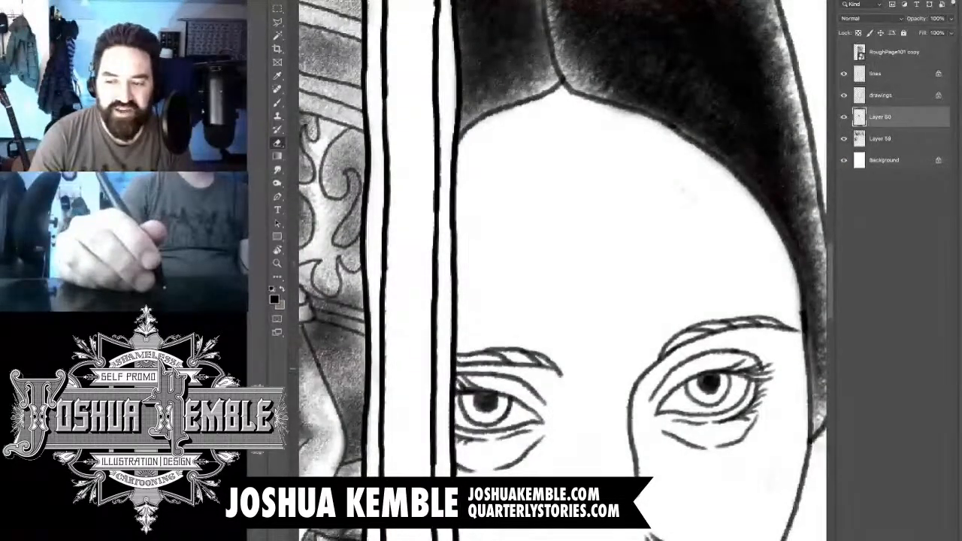
pyautogui.scroll(-1, 563, 270)
pyautogui.scroll(-1, 563, 271)
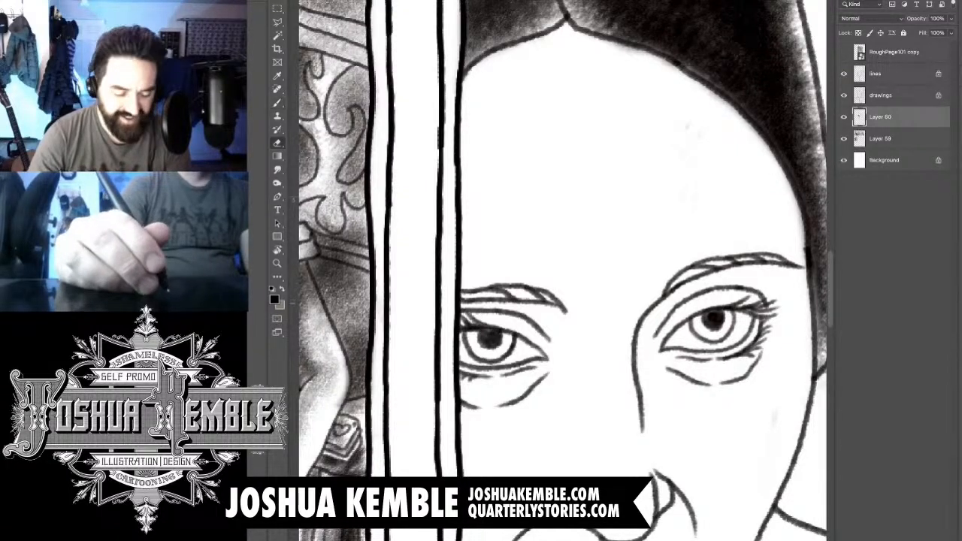
pyautogui.press('b')
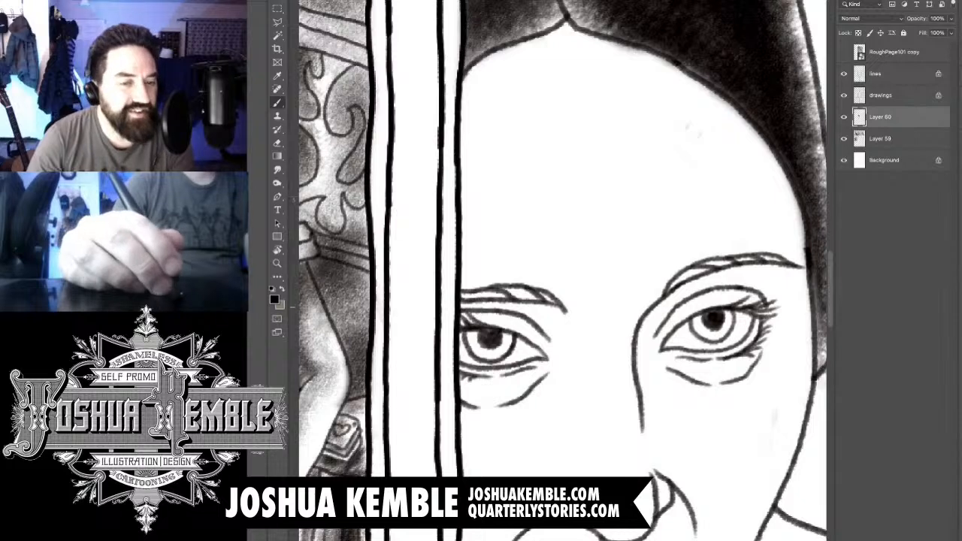
pyautogui.moveTo(535, 298); pyautogui.dragTo(464, 302)
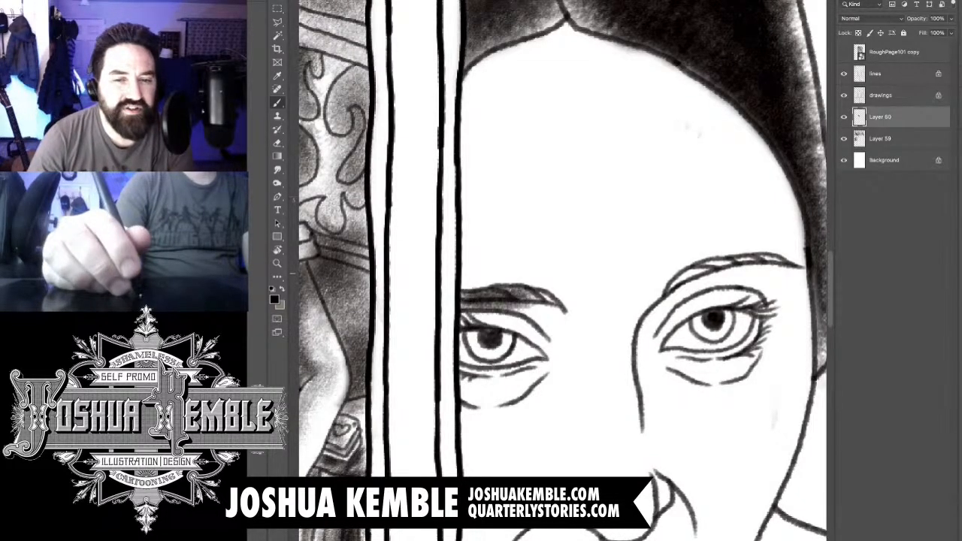
pyautogui.moveTo(770, 265); pyautogui.dragTo(669, 280)
pyautogui.moveTo(776, 264)
pyautogui.mouseDown()
pyautogui.moveTo(742, 267)
pyautogui.moveTo(759, 260)
pyautogui.mouseUp()
pyautogui.moveTo(511, 335); pyautogui.dragTo(465, 359)
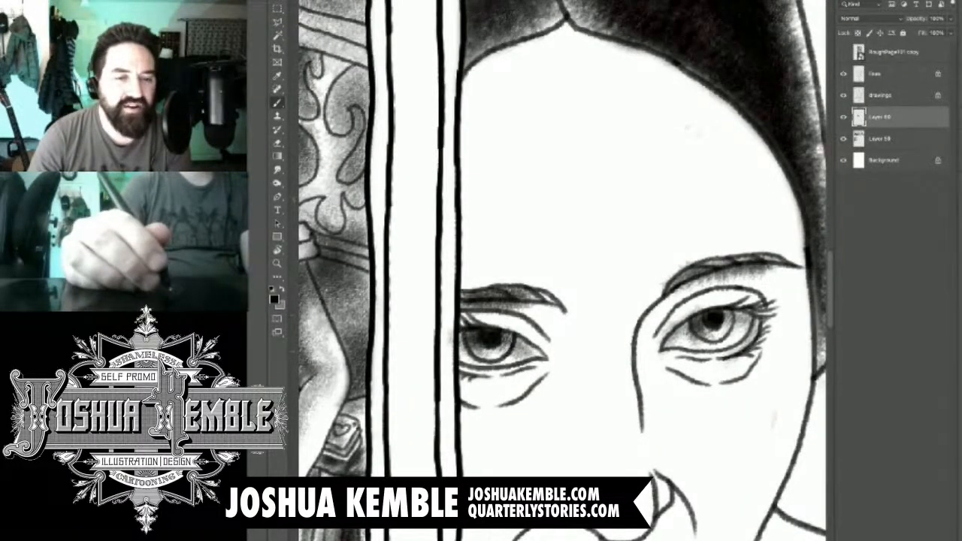
# - Brush soft shadows into both eye sockets, from the inner brows around the eyelids to the bags under the eyes
pyautogui.moveTo(565, 313)
pyautogui.mouseDown()
pyautogui.moveTo(558, 361)
pyautogui.moveTo(519, 302)
pyautogui.moveTo(481, 307)
pyautogui.mouseUp()
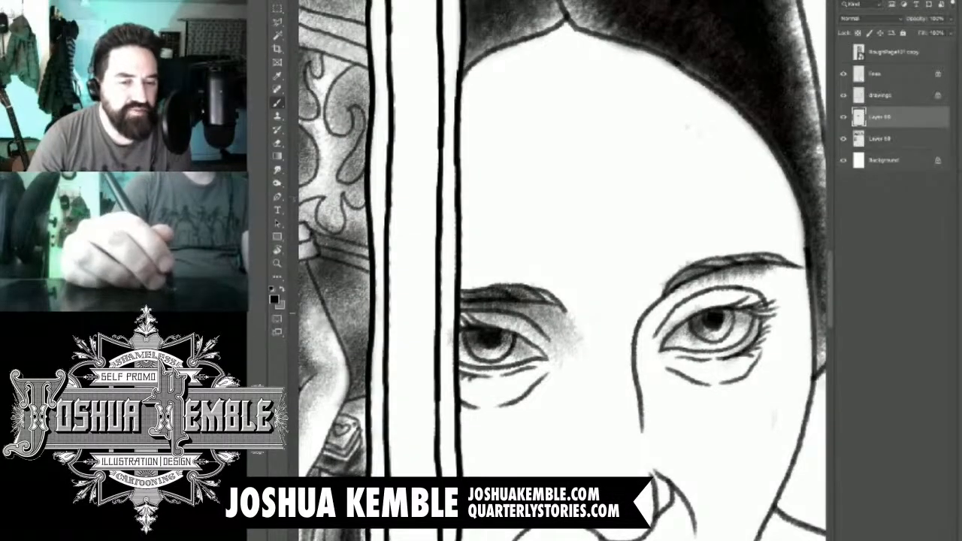
pyautogui.moveTo(683, 287)
pyautogui.mouseDown()
pyautogui.moveTo(643, 338)
pyautogui.moveTo(676, 387)
pyautogui.moveTo(710, 374)
pyautogui.mouseUp()
pyautogui.moveTo(467, 390)
pyautogui.mouseDown()
pyautogui.moveTo(530, 383)
pyautogui.moveTo(554, 361)
pyautogui.mouseUp()
pyautogui.moveTo(559, 316); pyautogui.dragTo(530, 383)
pyautogui.moveTo(529, 313); pyautogui.dragTo(513, 305)
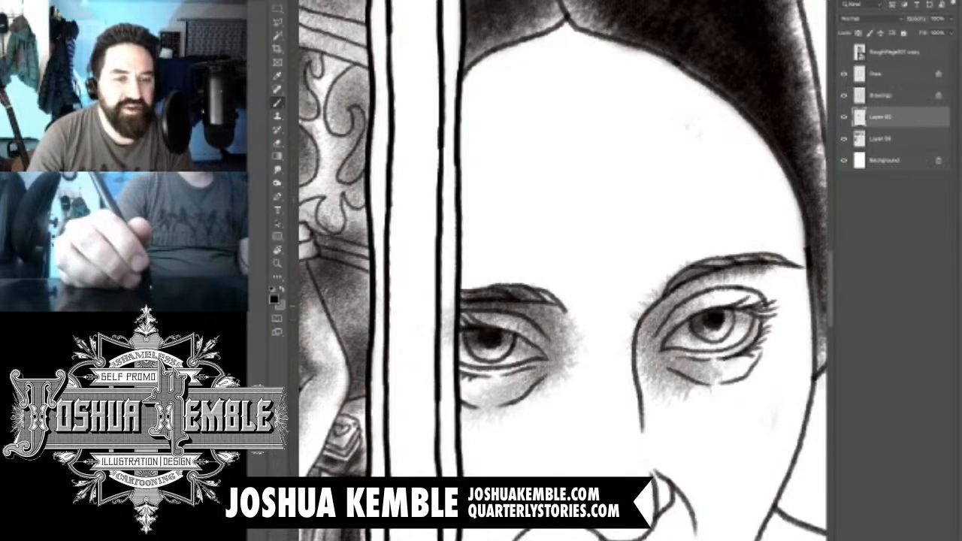
# - Shade the left side of the close-up woman's nose, the adjoining cheek and the area between nose and upper lip
pyautogui.hotkey('ctrl', '-')
pyautogui.hotkey('ctrl', '-')
pyautogui.hotkey('ctrl', '-')
pyautogui.hotkey('ctrl', '-')
pyautogui.hotkey('ctrl', '-')
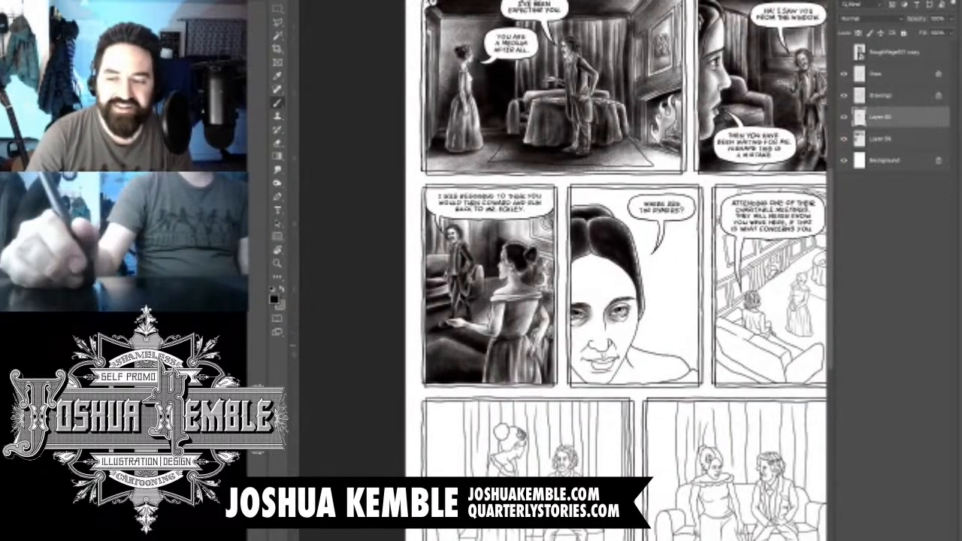
pyautogui.hotkey('ctrl', '+')
pyautogui.hotkey('ctrl', '+')
pyautogui.hotkey('ctrl', '+')
pyautogui.moveTo(601, 240); pyautogui.dragTo(566, 341)
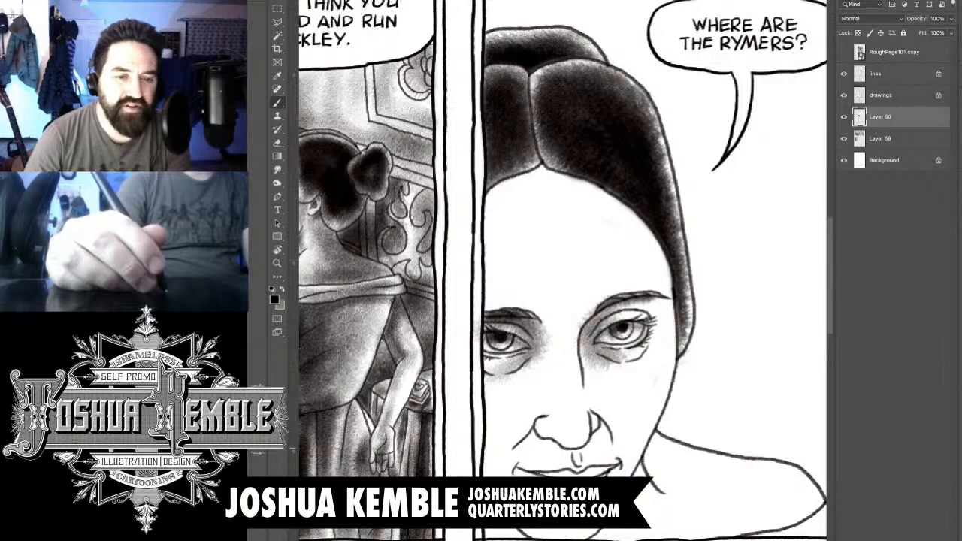
pyautogui.moveTo(558, 435); pyautogui.dragTo(548, 325)
pyautogui.moveTo(544, 364)
pyautogui.mouseDown()
pyautogui.moveTo(539, 414)
pyautogui.moveTo(497, 450)
pyautogui.moveTo(523, 380)
pyautogui.mouseUp()
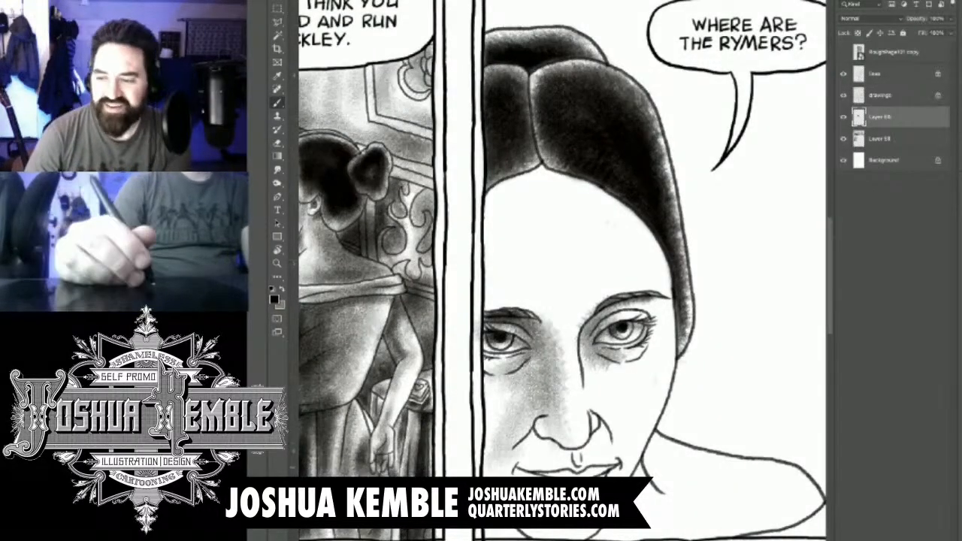
# - Add a new layer and erase along the underside of the nose and around the lips
pyautogui.hotkey('ctrl', 'shift', 'alt', 'n')
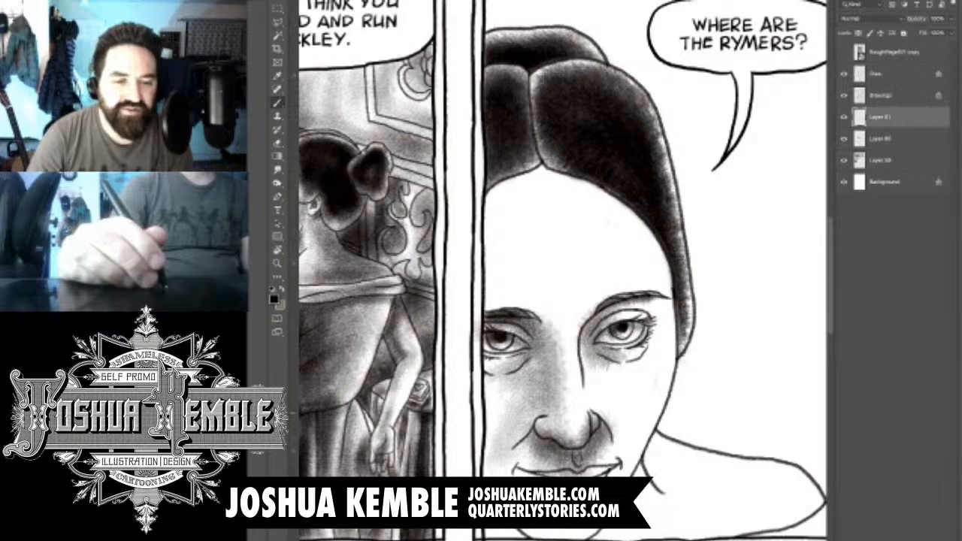
pyautogui.scroll(4, 580, 408)
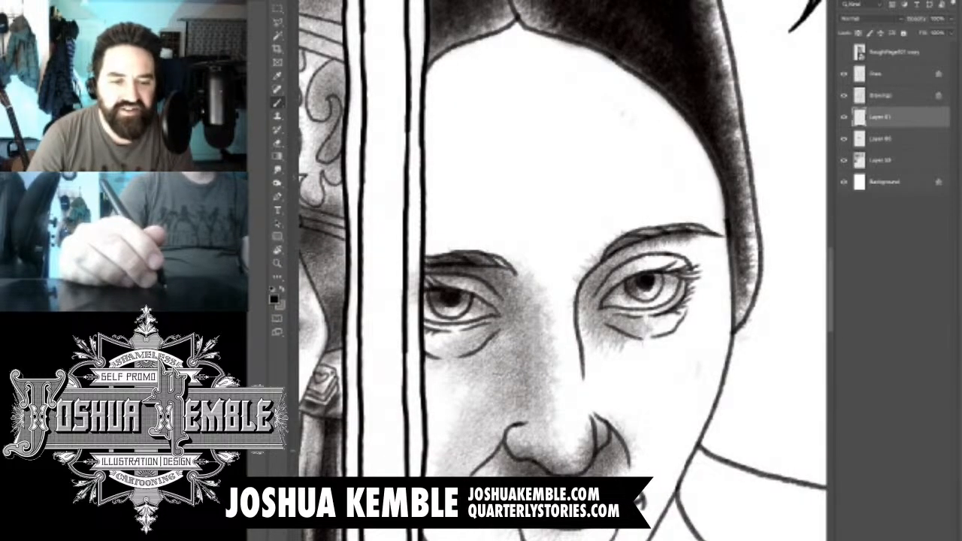
pyautogui.press('e')
pyautogui.moveTo(519, 445)
pyautogui.mouseDown()
pyautogui.moveTo(579, 465)
pyautogui.moveTo(603, 428)
pyautogui.moveTo(633, 449)
pyautogui.moveTo(583, 472)
pyautogui.mouseUp()
pyautogui.moveTo(564, 530); pyautogui.dragTo(531, 532)
pyautogui.moveTo(565, 475)
pyautogui.mouseDown()
pyautogui.moveTo(523, 474)
pyautogui.moveTo(556, 476)
pyautogui.mouseUp()
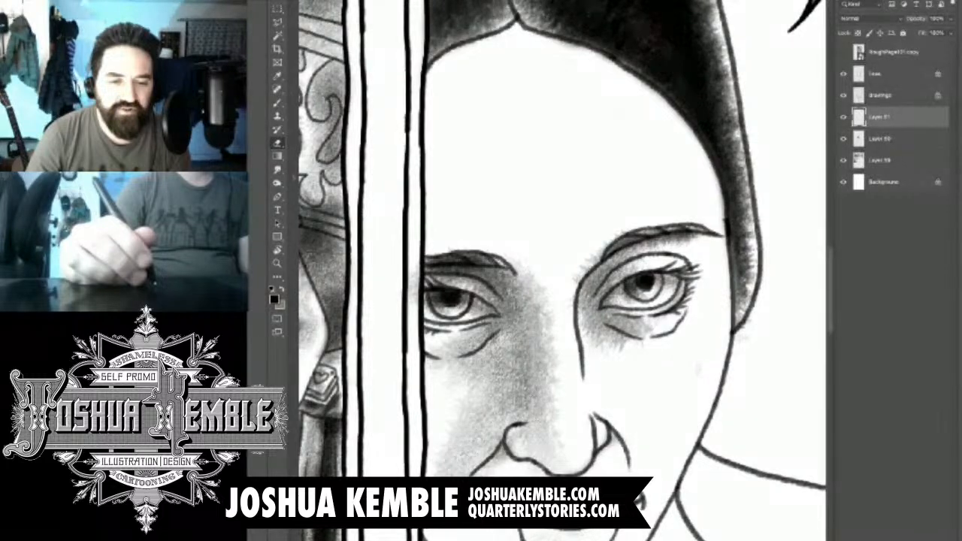
pyautogui.press('b')
pyautogui.press('e')
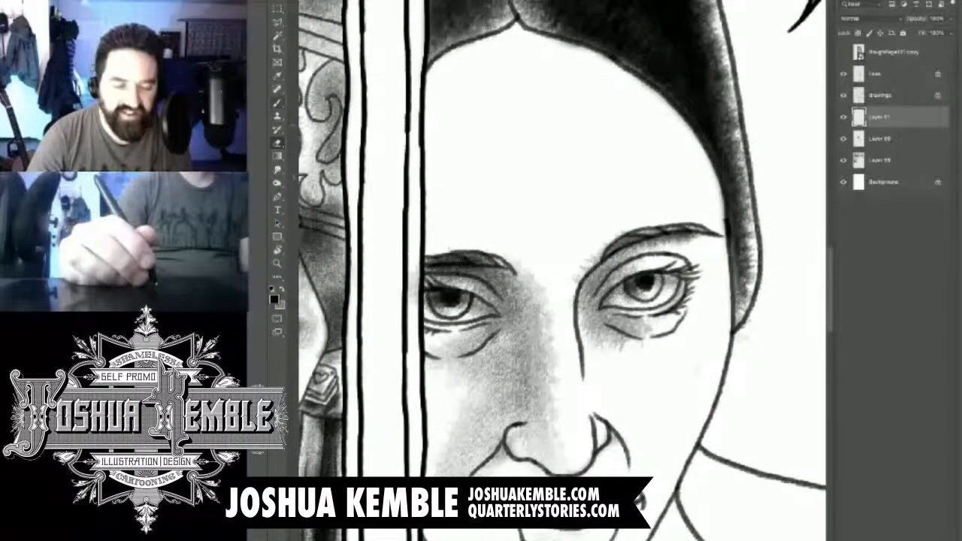
# - Brush darker shadow along the nose bridge and right nostril, and shade the cheek to the right of the nose
pyautogui.press('b')
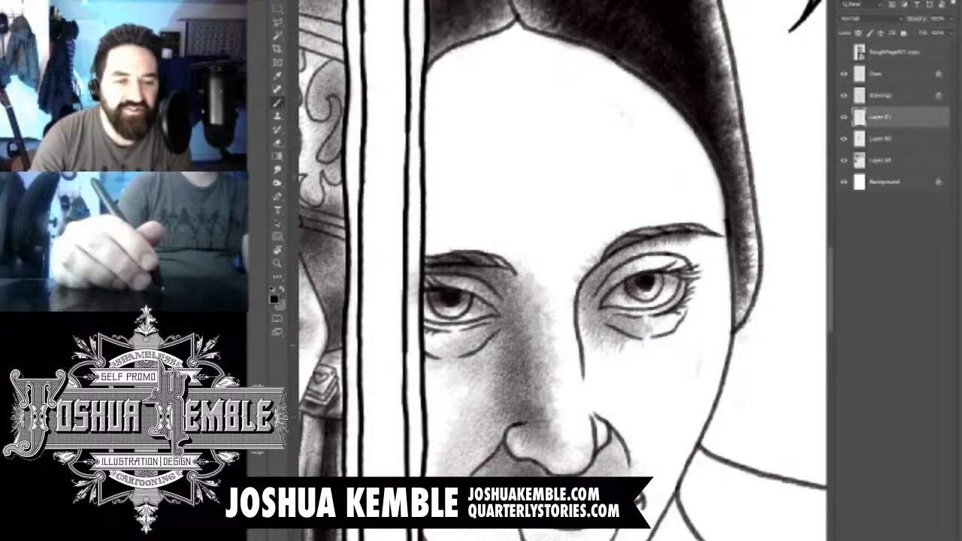
pyautogui.moveTo(550, 365); pyautogui.dragTo(564, 448)
pyautogui.moveTo(559, 403)
pyautogui.mouseDown()
pyautogui.moveTo(526, 275)
pyautogui.moveTo(508, 260)
pyautogui.mouseUp()
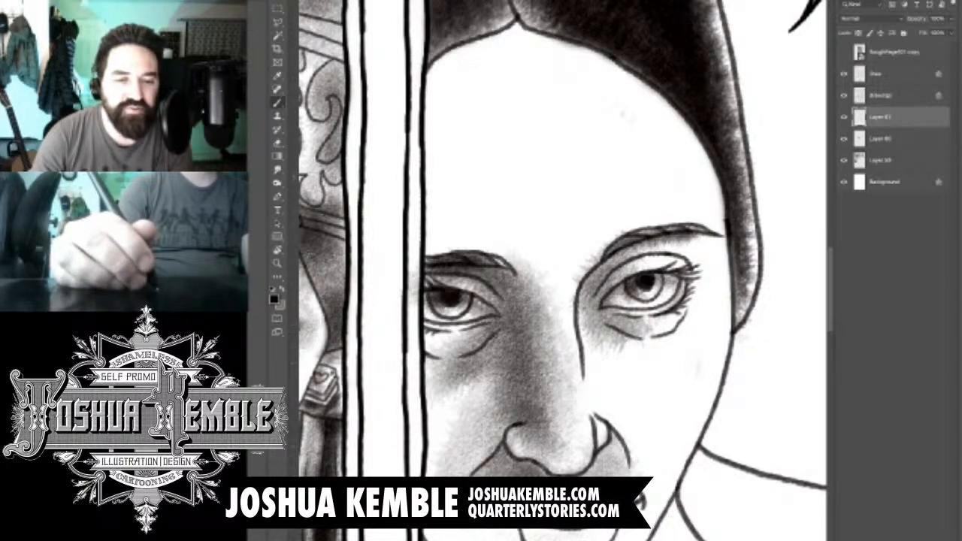
pyautogui.moveTo(596, 422); pyautogui.dragTo(612, 454)
pyautogui.moveTo(590, 335); pyautogui.dragTo(598, 410)
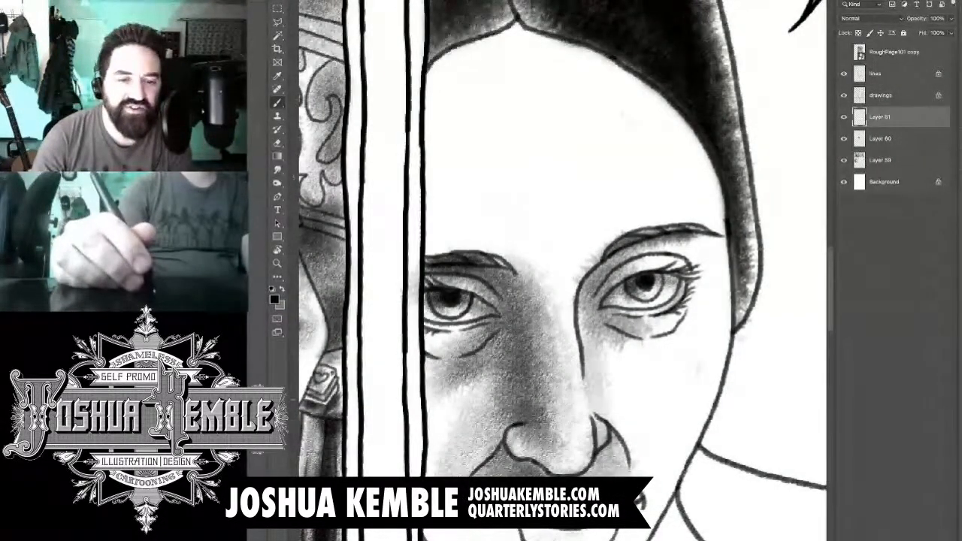
pyautogui.moveTo(594, 306); pyautogui.dragTo(603, 410)
pyautogui.moveTo(610, 343); pyautogui.dragTo(617, 428)
pyautogui.moveTo(630, 337); pyautogui.dragTo(624, 438)
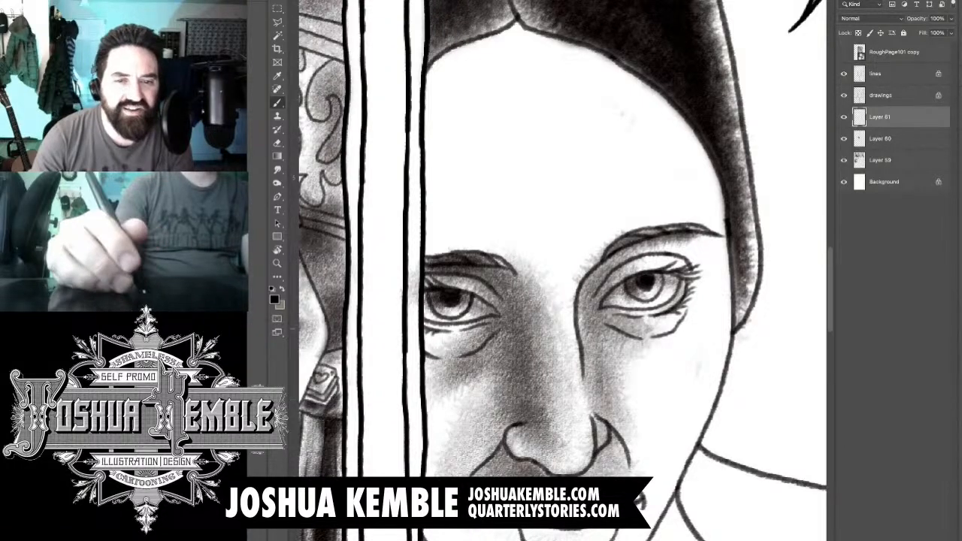
# - Deepen the shading around the right eye toward the temple and brush grey tone over both lips
pyautogui.moveTo(607, 316); pyautogui.dragTo(645, 336)
pyautogui.moveTo(593, 301)
pyautogui.mouseDown()
pyautogui.moveTo(636, 256)
pyautogui.moveTo(698, 253)
pyautogui.moveTo(706, 260)
pyautogui.moveTo(696, 323)
pyautogui.moveTo(682, 335)
pyautogui.mouseUp()
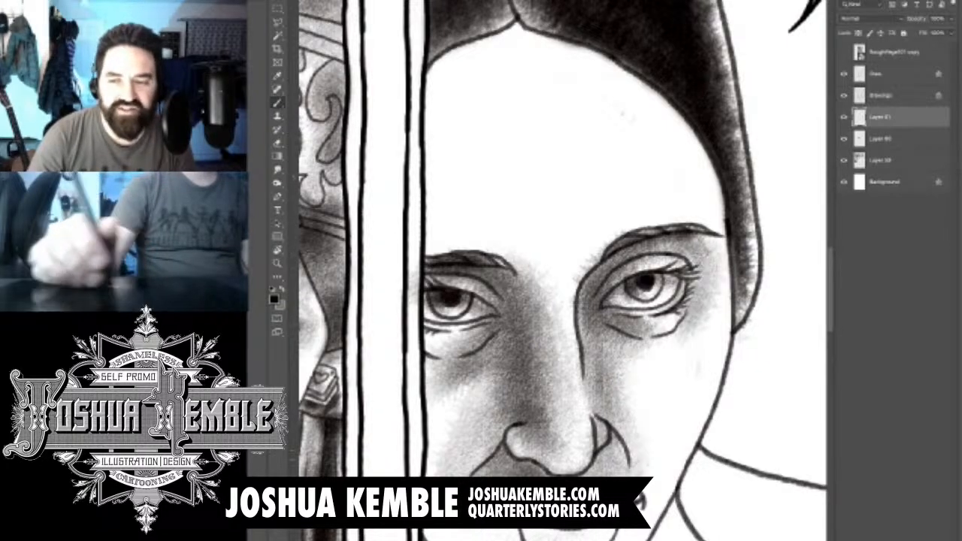
pyautogui.moveTo(578, 323); pyautogui.dragTo(631, 189)
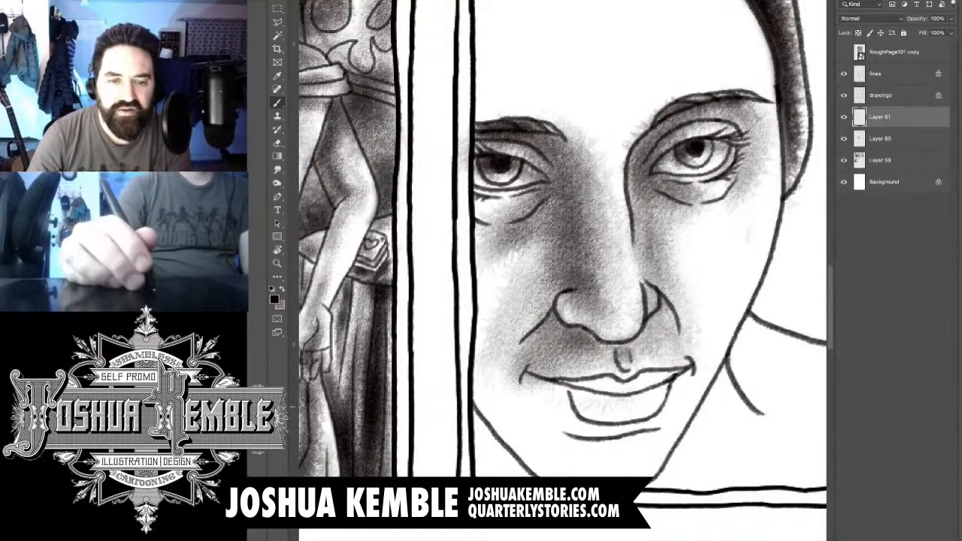
pyautogui.moveTo(619, 390)
pyautogui.mouseDown()
pyautogui.moveTo(651, 388)
pyautogui.moveTo(565, 383)
pyautogui.moveTo(649, 387)
pyautogui.moveTo(647, 398)
pyautogui.moveTo(560, 399)
pyautogui.moveTo(632, 409)
pyautogui.mouseUp()
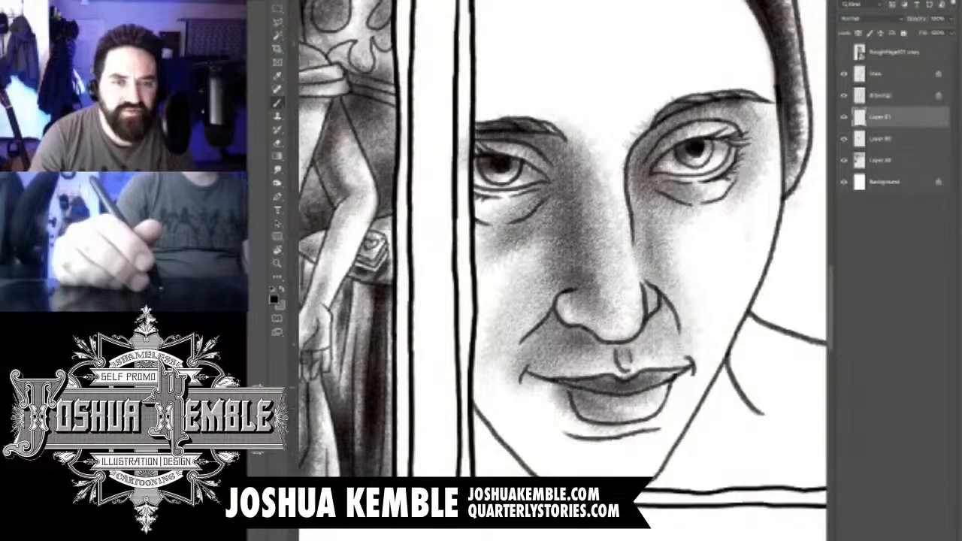
# - Brush grey shading over the close-up woman's forehead from the hairline to the brows, darkest toward the left panel border
pyautogui.hotkey('ctrl', '0')
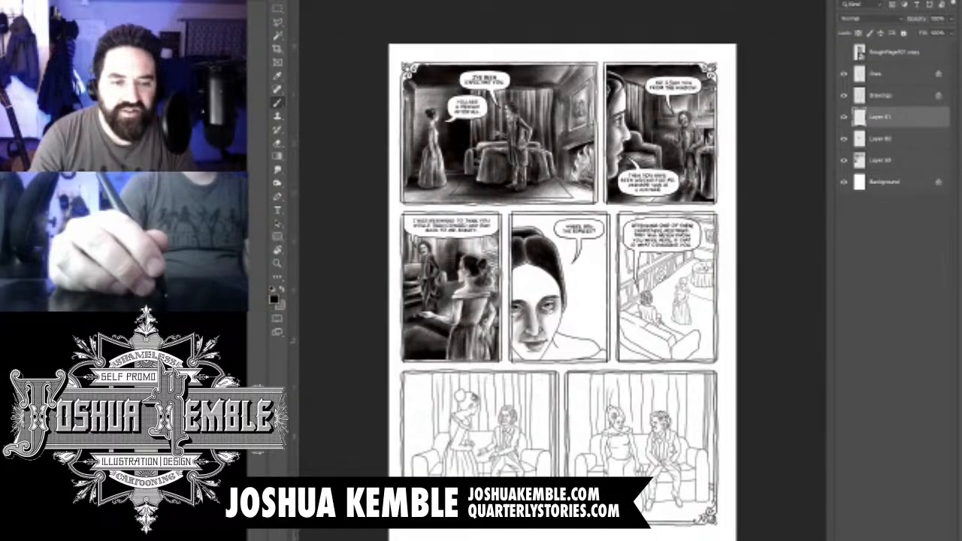
pyautogui.hotkey('ctrl', '1')
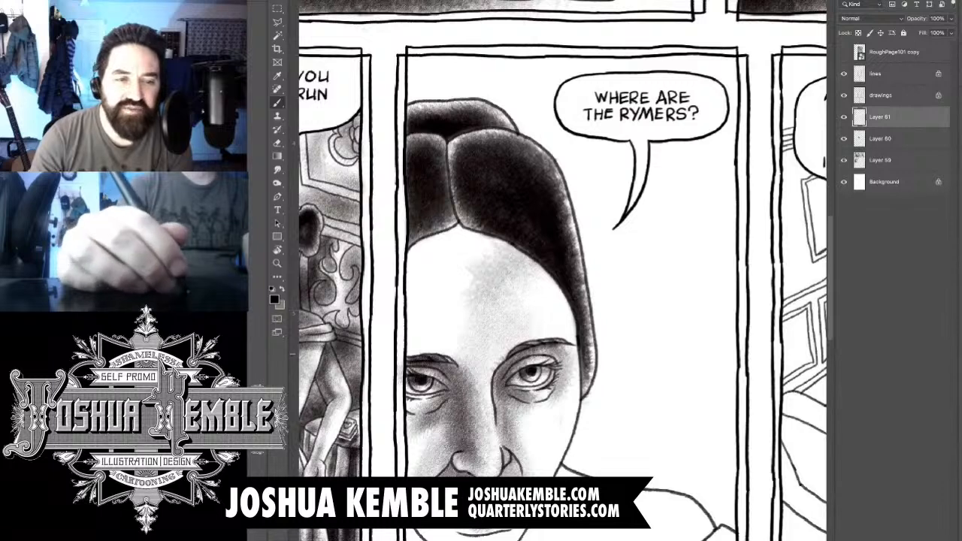
pyautogui.moveTo(480, 293)
pyautogui.mouseDown()
pyautogui.moveTo(510, 301)
pyautogui.moveTo(451, 315)
pyautogui.moveTo(425, 347)
pyautogui.mouseUp()
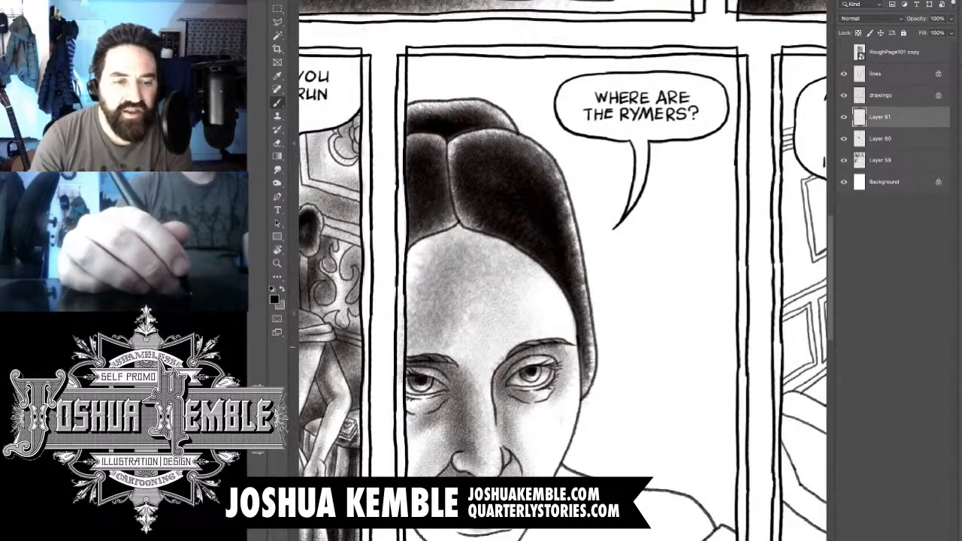
pyautogui.moveTo(442, 246)
pyautogui.mouseDown()
pyautogui.moveTo(399, 305)
pyautogui.moveTo(409, 275)
pyautogui.moveTo(394, 330)
pyautogui.mouseUp()
pyautogui.moveTo(451, 224)
pyautogui.mouseDown()
pyautogui.moveTo(406, 308)
pyautogui.moveTo(496, 259)
pyautogui.moveTo(409, 285)
pyautogui.mouseUp()
pyautogui.moveTo(526, 239)
pyautogui.mouseDown()
pyautogui.moveTo(468, 284)
pyautogui.moveTo(422, 352)
pyautogui.moveTo(401, 356)
pyautogui.mouseUp()
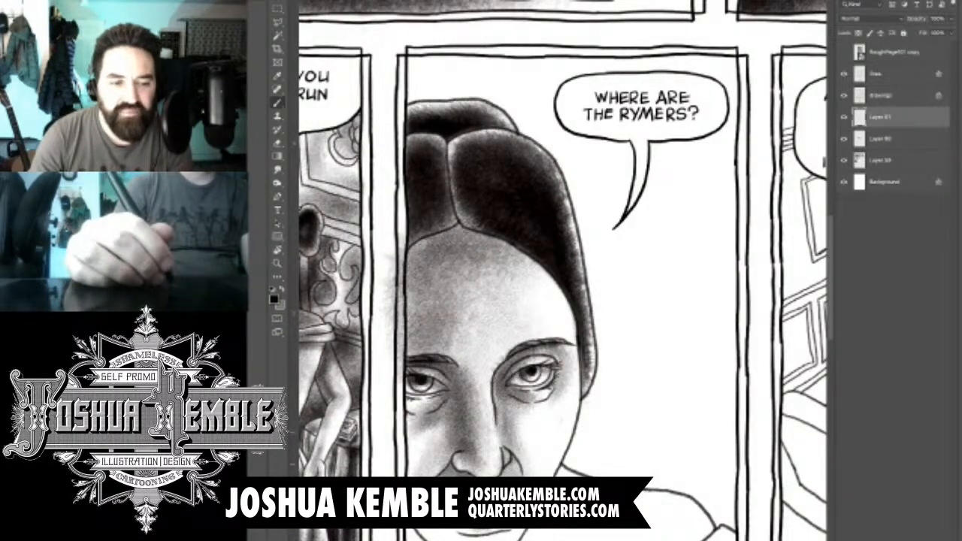
# - Brush soft grey shading down the close-up woman's face from the left cheek to the chin
pyautogui.moveTo(405, 404)
pyautogui.mouseDown()
pyautogui.moveTo(439, 536)
pyautogui.moveTo(523, 531)
pyautogui.mouseUp()
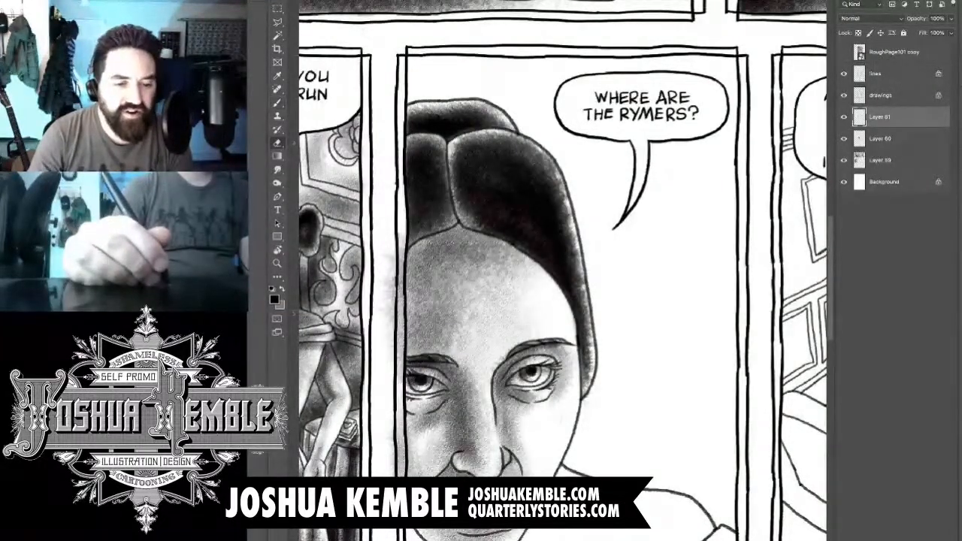
pyautogui.press('e')
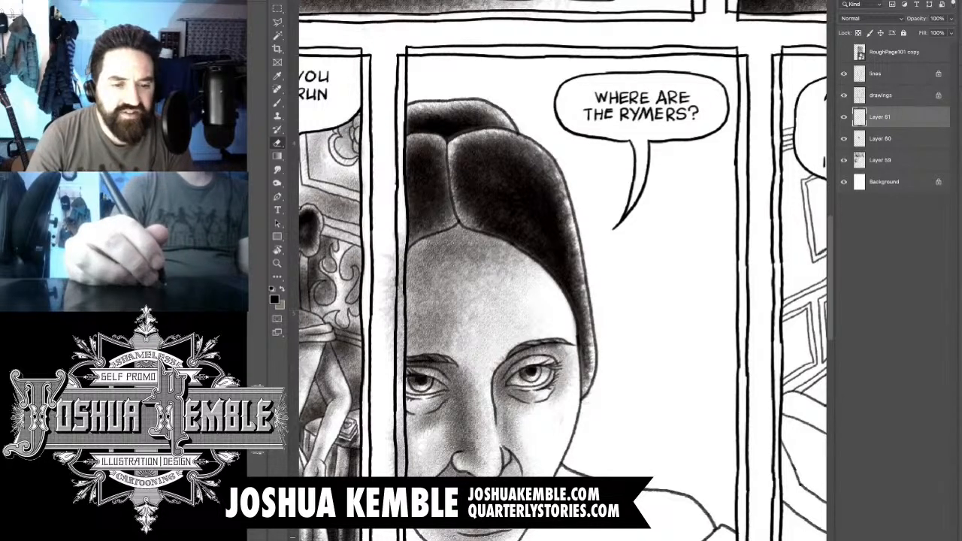
pyautogui.press('b')
pyautogui.press('e')
pyautogui.press('b')
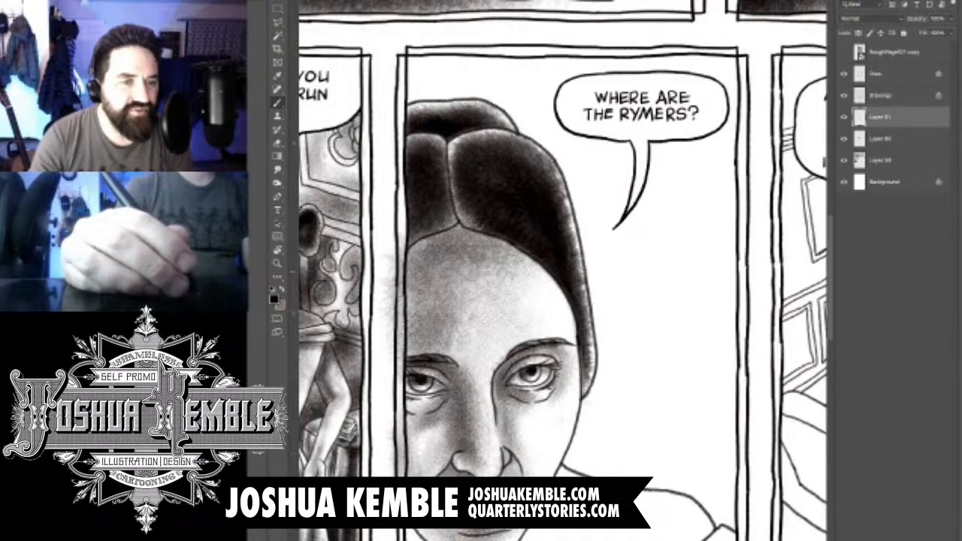
pyautogui.press('e')
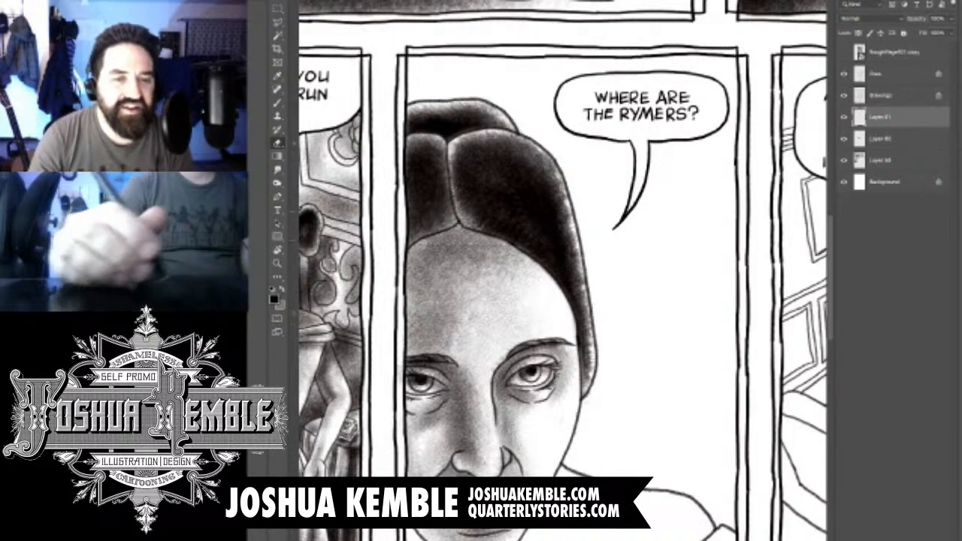
# - Add a new layer directly above Layer 61 for the lower face, neck and shoulder shading
pyautogui.moveTo(526, 338); pyautogui.dragTo(541, 272)
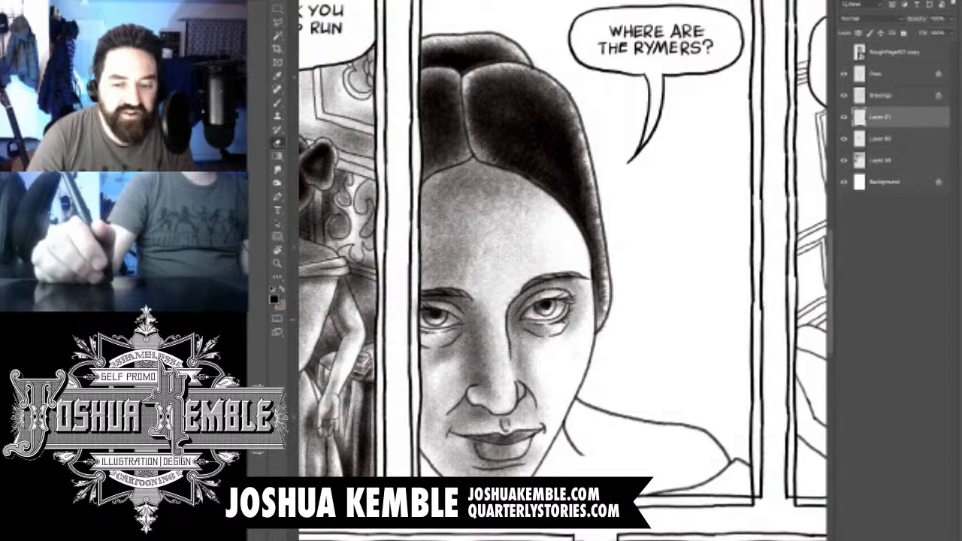
pyautogui.moveTo(526, 338); pyautogui.dragTo(526, 278)
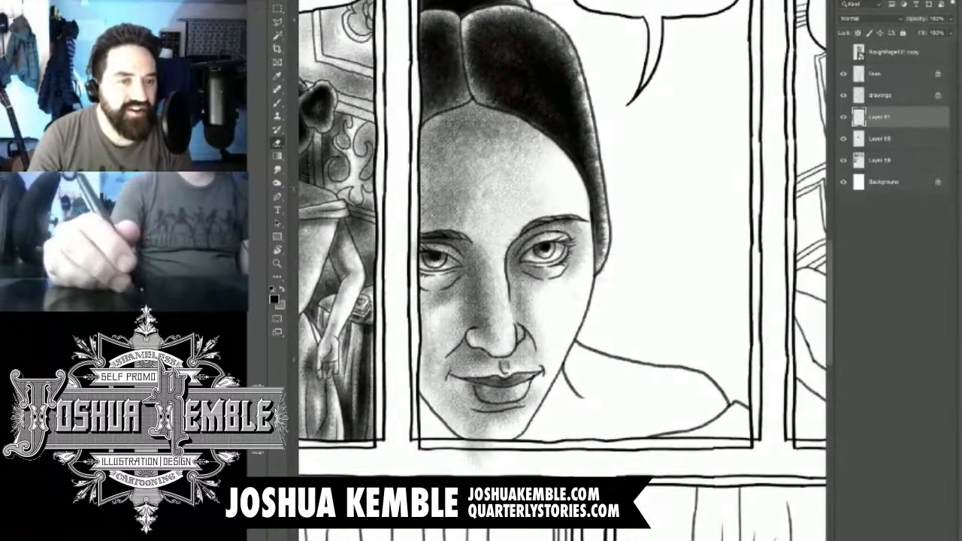
pyautogui.hotkey('ctrl', 'shift', 'alt', 'n')
pyautogui.hotkey('ctrl', '+')
pyautogui.hotkey('ctrl', '+')
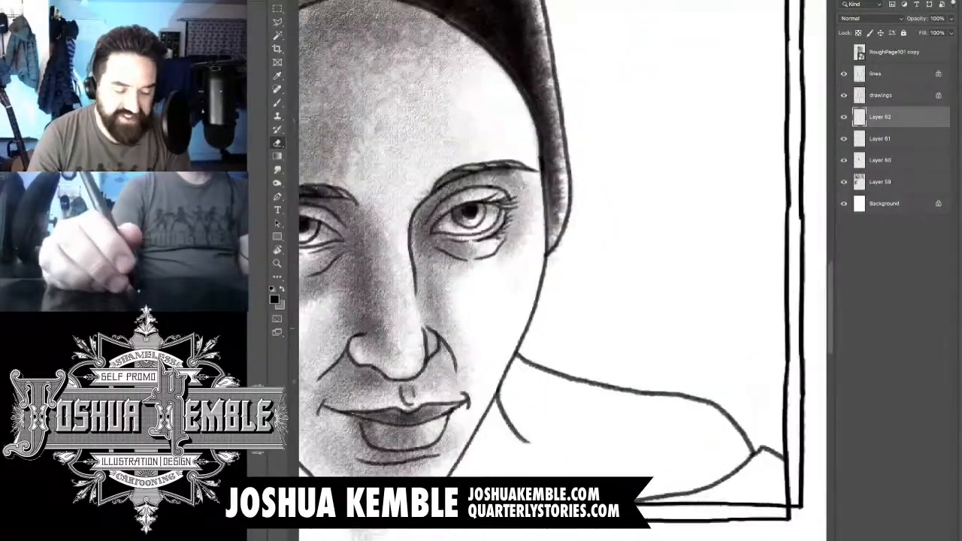
pyautogui.moveTo(526, 338); pyautogui.dragTo(534, 183)
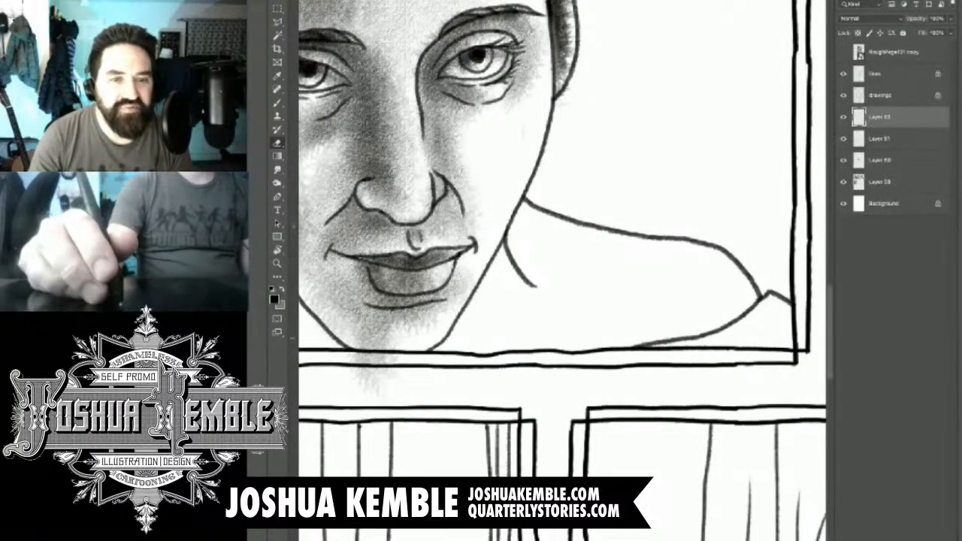
pyautogui.hotkey('ctrl', '-')
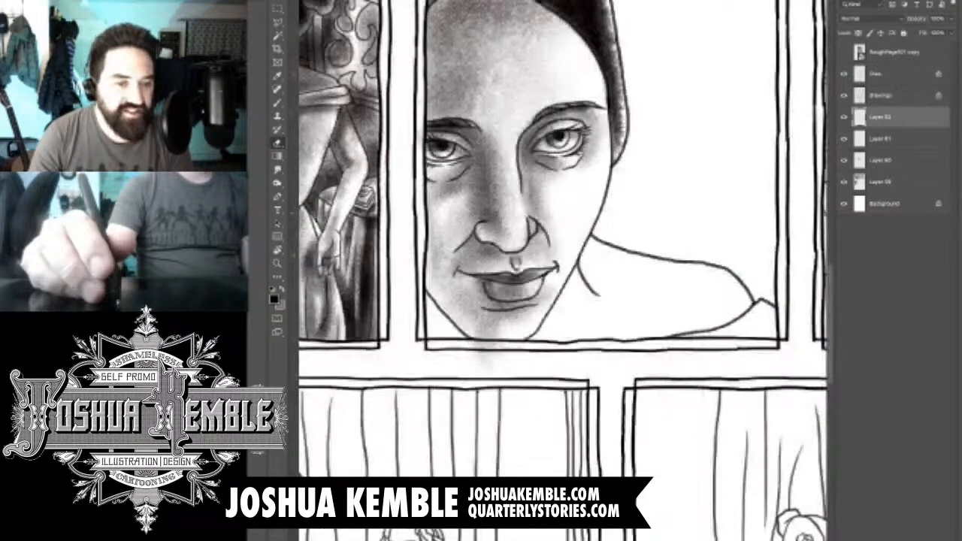
# - Toggle Layer 61 off and on, erase its stray tone below the chin outside the panel, and reselect Layer 62
pyautogui.click(844, 138)
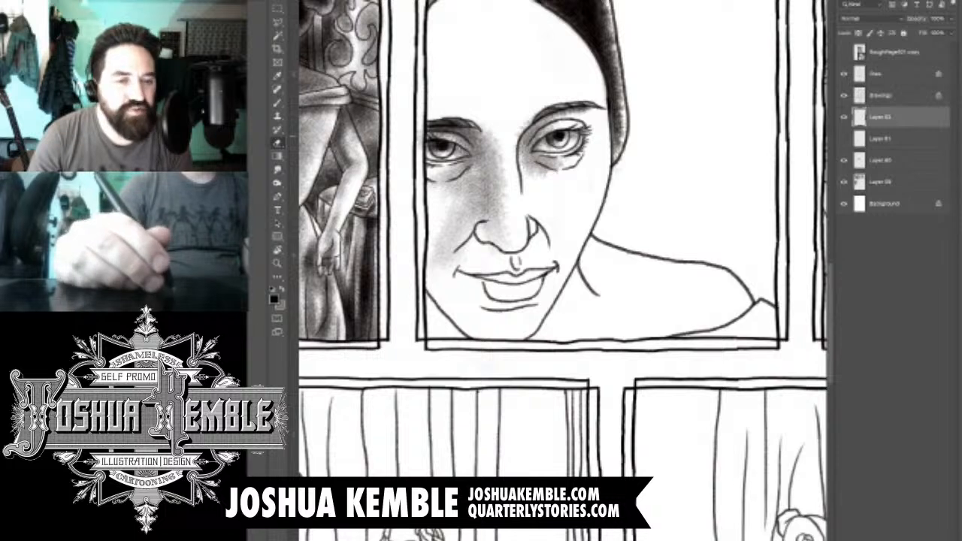
pyautogui.click(844, 138)
pyautogui.click(880, 138)
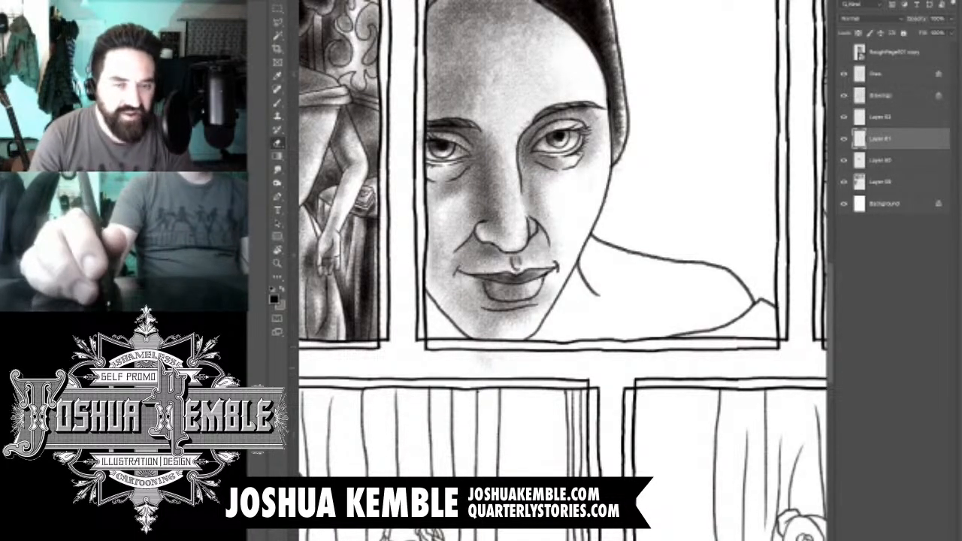
pyautogui.moveTo(880, 138); pyautogui.dragTo(880, 108)
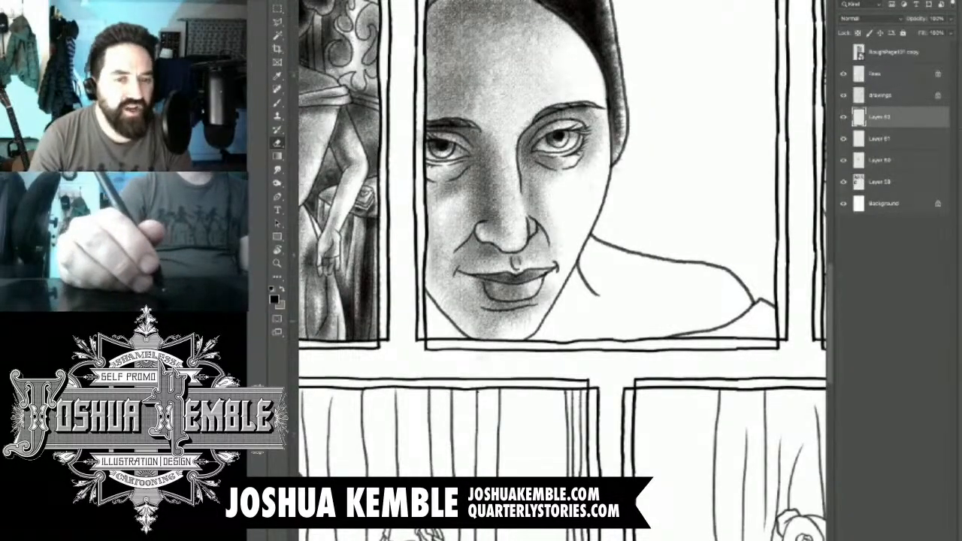
# - Brush dark shadow beside the woman's left-hand jawline, down to the panel corner beneath her chin
pyautogui.press('b')
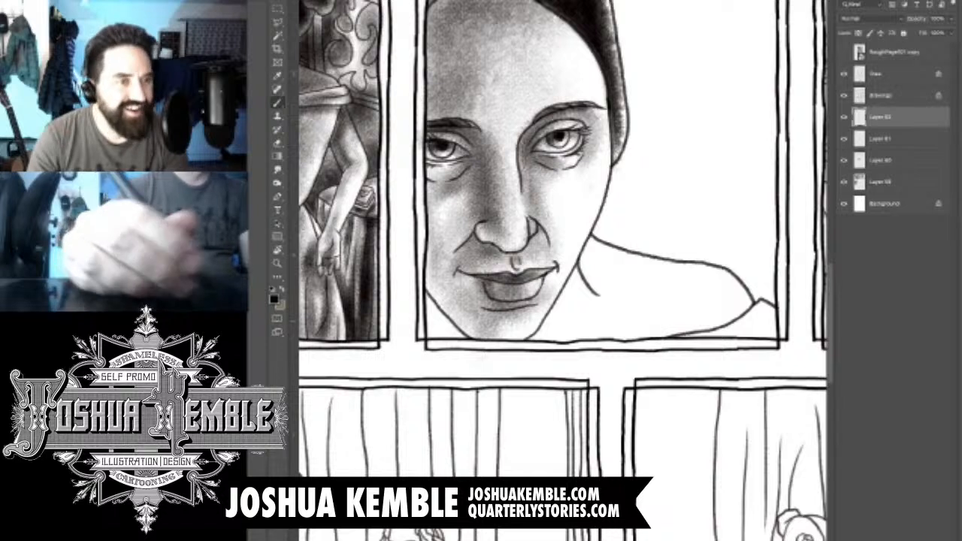
pyautogui.press('e')
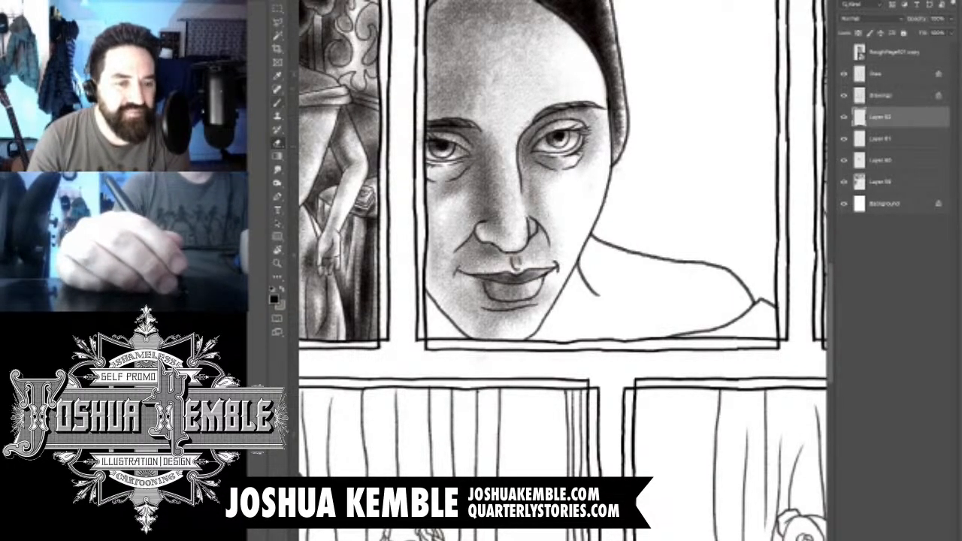
pyautogui.press('b')
pyautogui.moveTo(469, 347); pyautogui.dragTo(416, 288)
pyautogui.moveTo(479, 349); pyautogui.dragTo(439, 309)
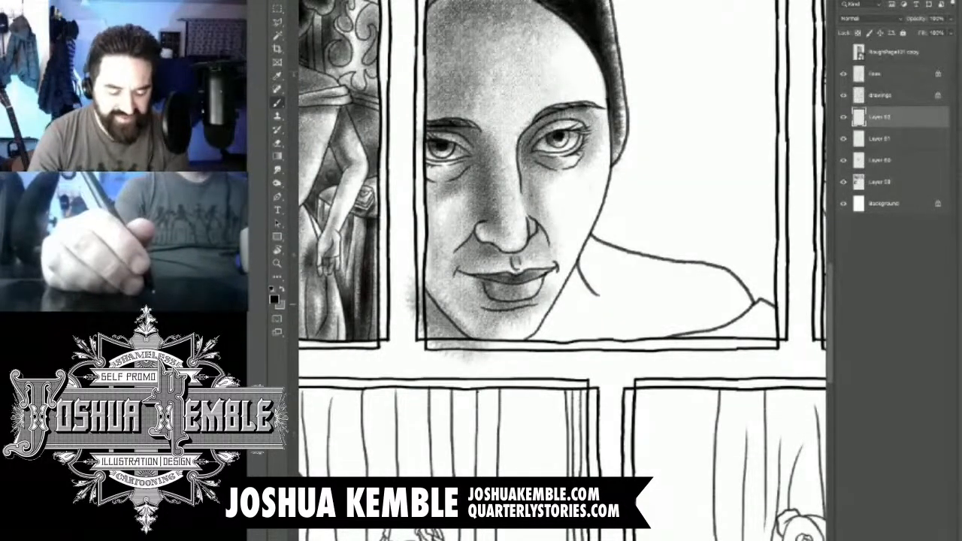
pyautogui.moveTo(479, 350)
pyautogui.mouseDown()
pyautogui.moveTo(435, 300)
pyautogui.moveTo(438, 323)
pyautogui.mouseUp()
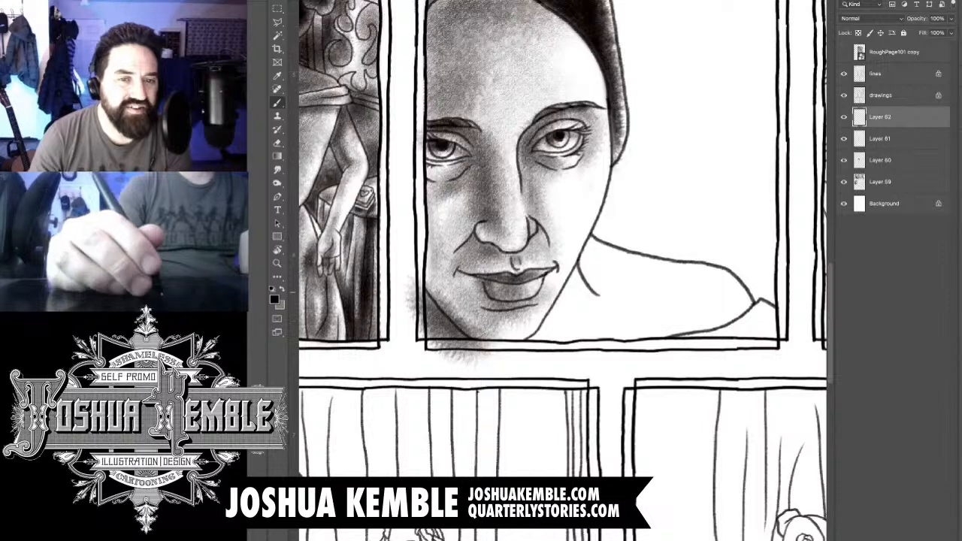
# - Shade where the neck meets the shoulder and brush grey tone onto the right cheek beside the jaw
pyautogui.moveTo(596, 260); pyautogui.dragTo(615, 284)
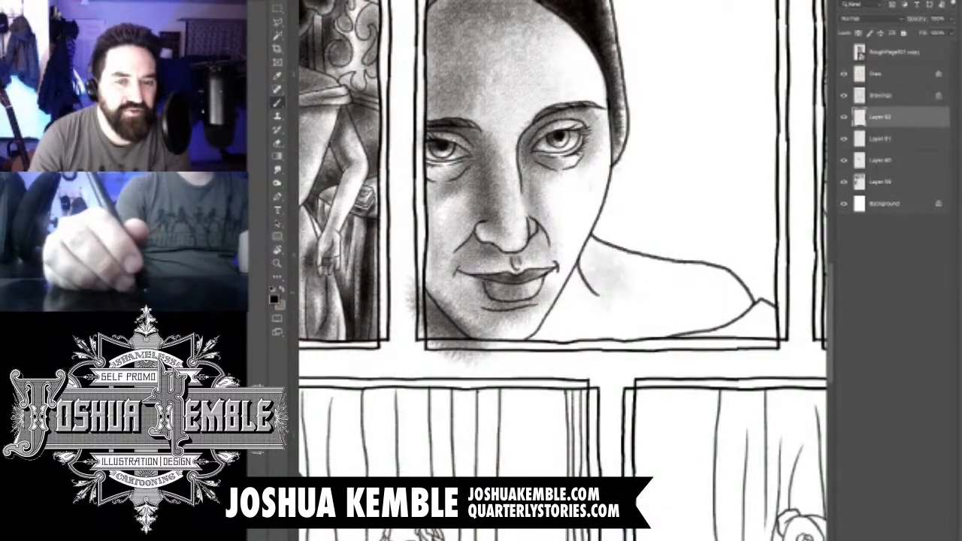
pyautogui.moveTo(579, 214); pyautogui.dragTo(616, 296)
pyautogui.moveTo(575, 222); pyautogui.dragTo(609, 281)
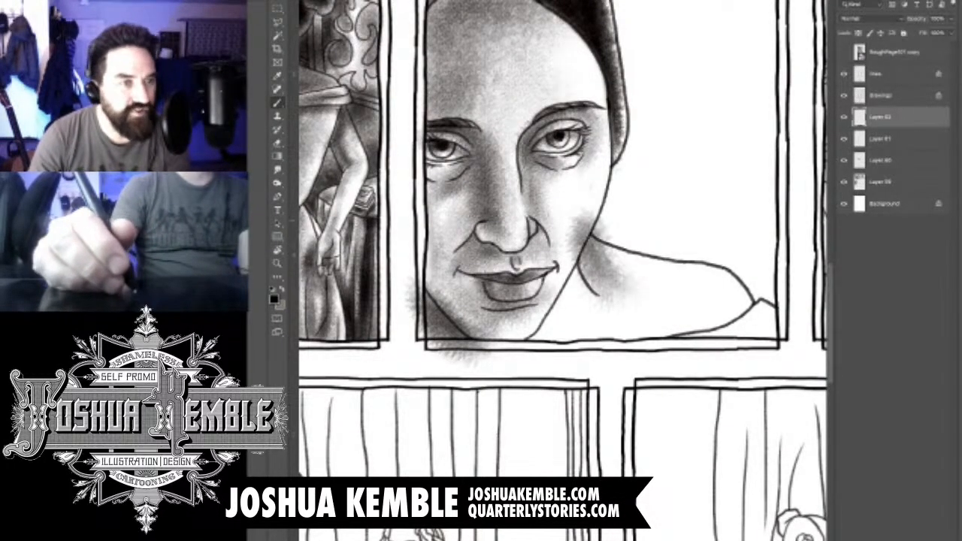
pyautogui.moveTo(568, 203); pyautogui.dragTo(588, 234)
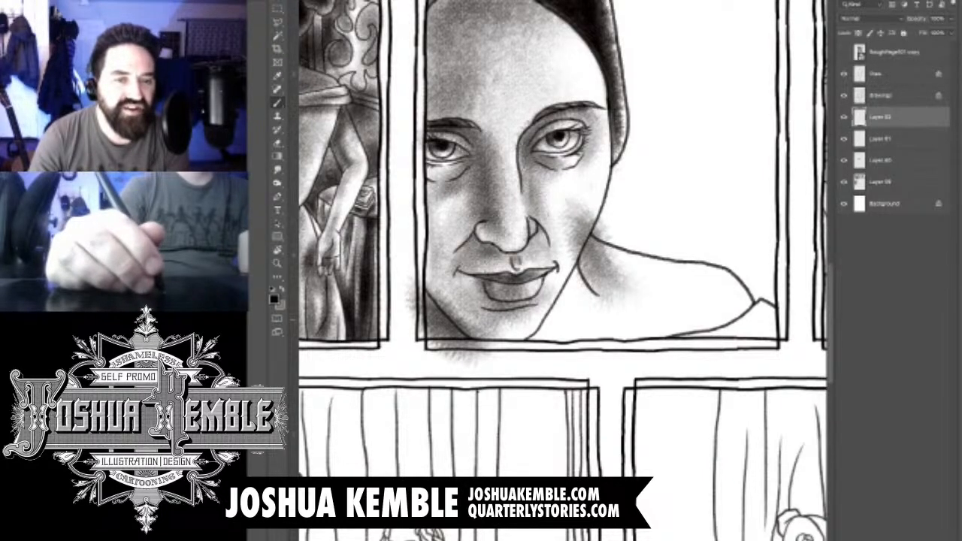
# - Brush grey tone across the lower shoulder and chest, darkening the neck area right of the chin
pyautogui.moveTo(607, 294); pyautogui.dragTo(695, 312)
pyautogui.moveTo(589, 345); pyautogui.dragTo(744, 324)
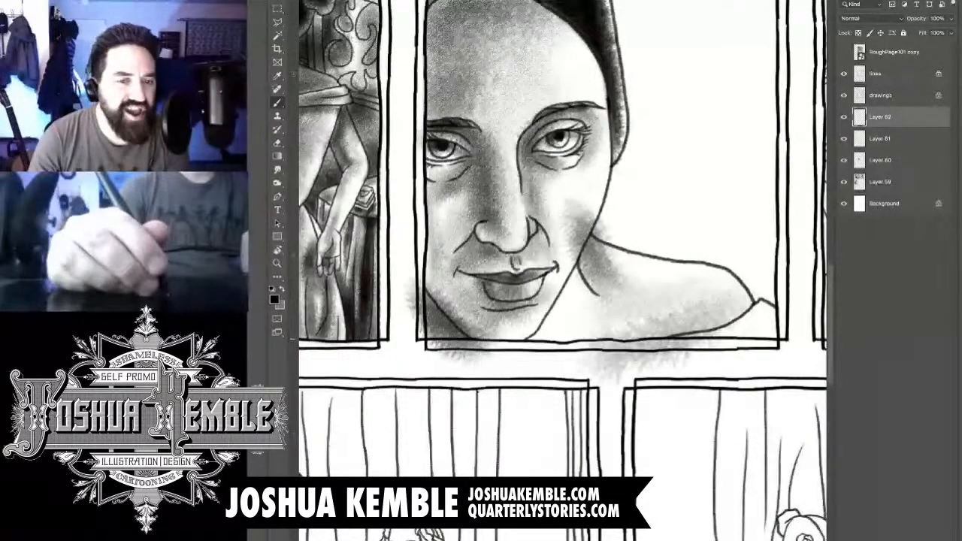
pyautogui.moveTo(560, 327); pyautogui.dragTo(702, 319)
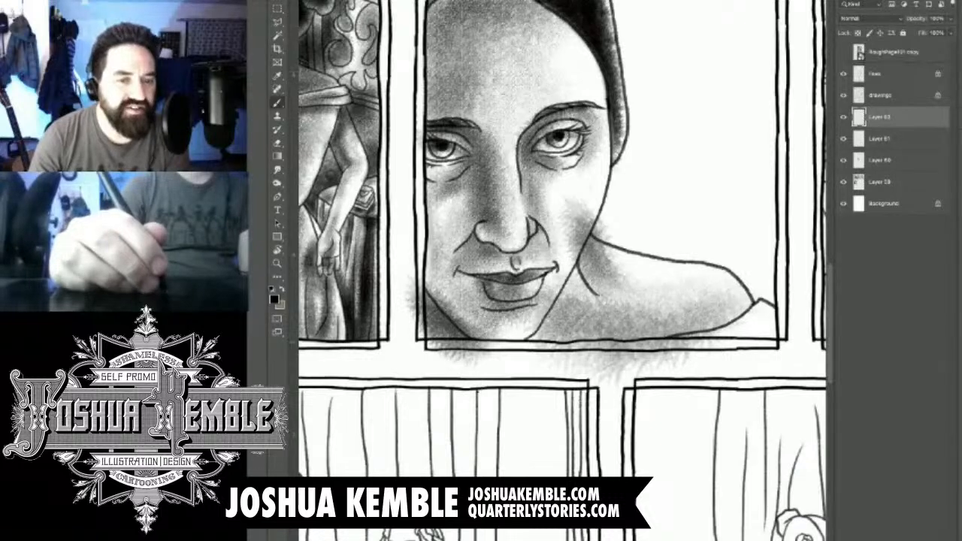
pyautogui.moveTo(535, 336)
pyautogui.mouseDown()
pyautogui.moveTo(574, 278)
pyautogui.moveTo(565, 290)
pyautogui.mouseUp()
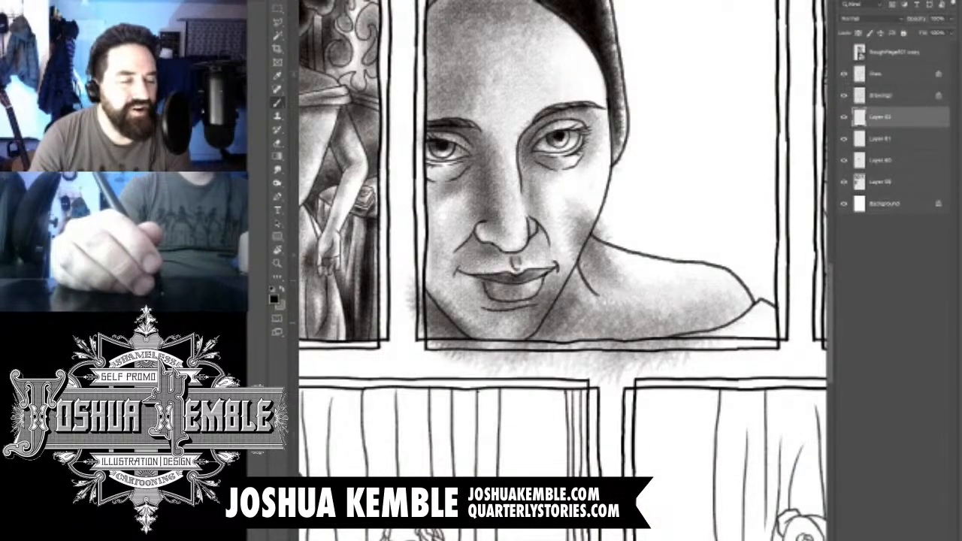
pyautogui.moveTo(529, 372); pyautogui.dragTo(575, 319)
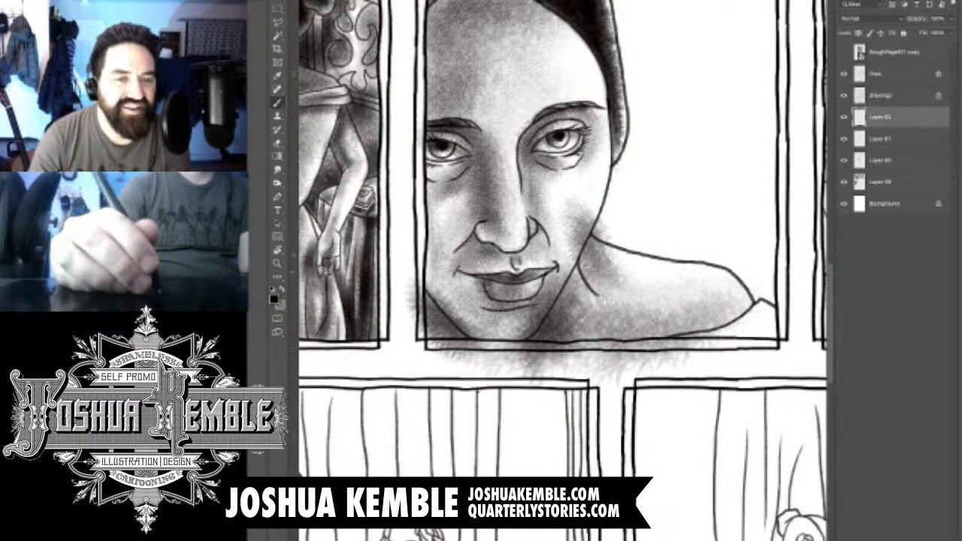
# - Deepen the shadows on the neck, along the right jawline and in the panel's lower-left corner
pyautogui.moveTo(578, 279)
pyautogui.mouseDown()
pyautogui.moveTo(590, 234)
pyautogui.moveTo(643, 258)
pyautogui.mouseUp()
pyautogui.moveTo(580, 263); pyautogui.dragTo(591, 233)
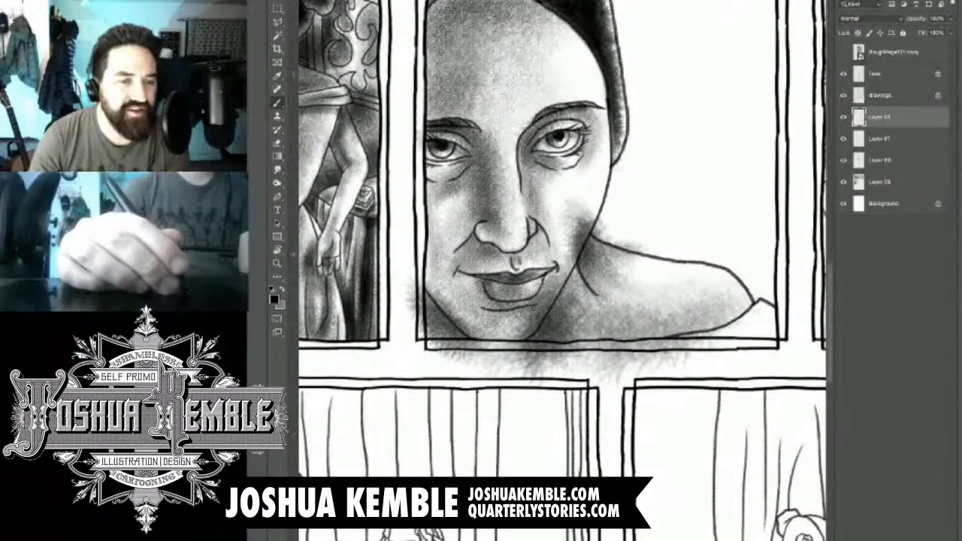
pyautogui.moveTo(532, 311); pyautogui.dragTo(565, 248)
pyautogui.moveTo(531, 338); pyautogui.dragTo(563, 277)
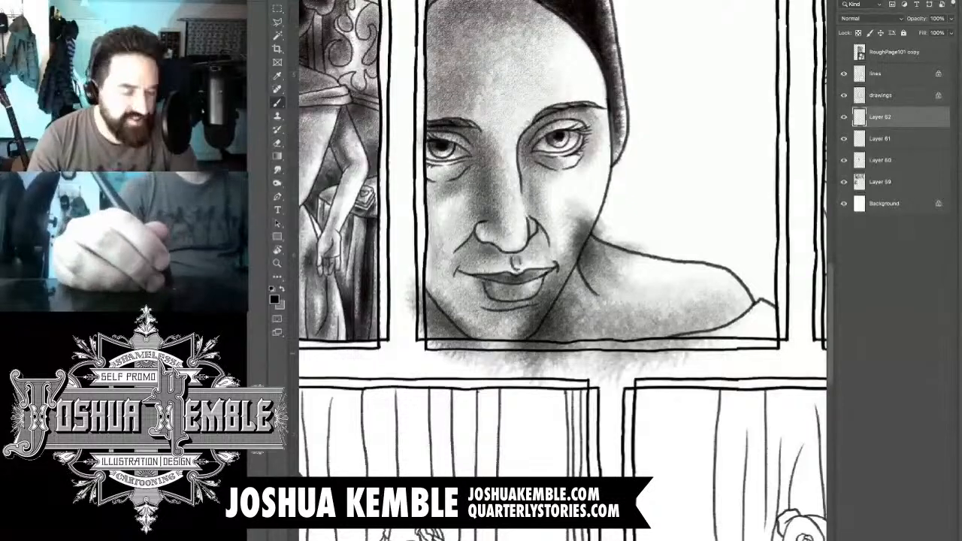
pyautogui.moveTo(423, 318); pyautogui.dragTo(490, 347)
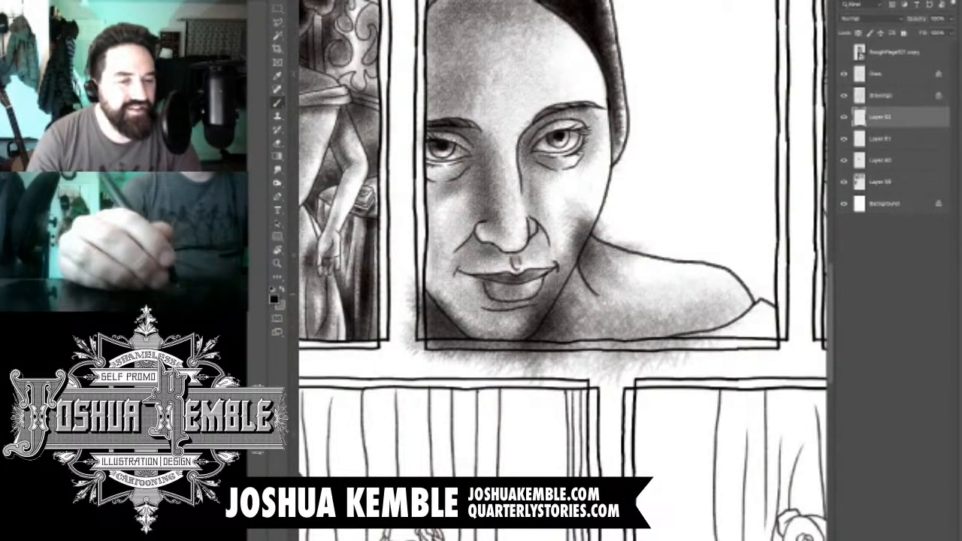
# - Erase shading spilled past the left panel border and above the shoulder, and lighten the chin and right jaw edge
pyautogui.press('e')
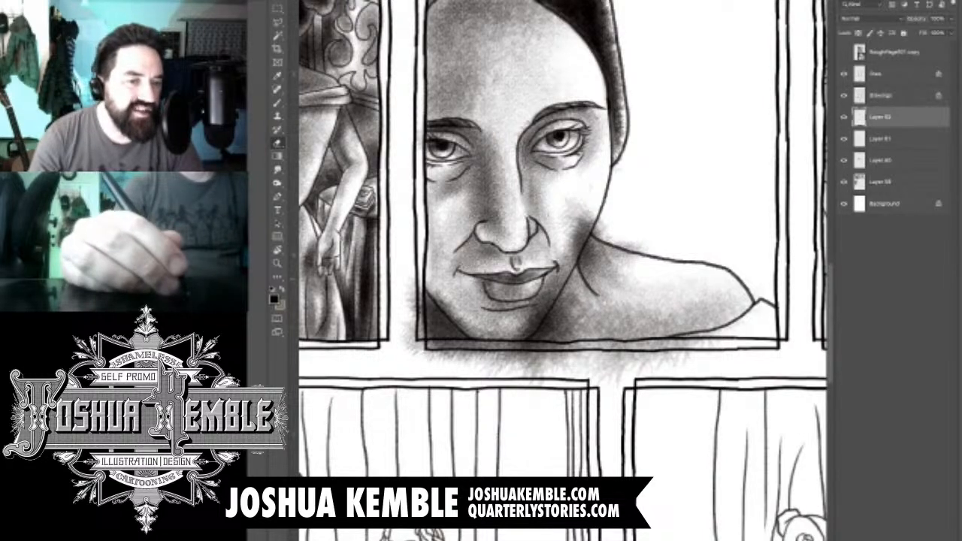
pyautogui.moveTo(411, 281); pyautogui.dragTo(411, 347)
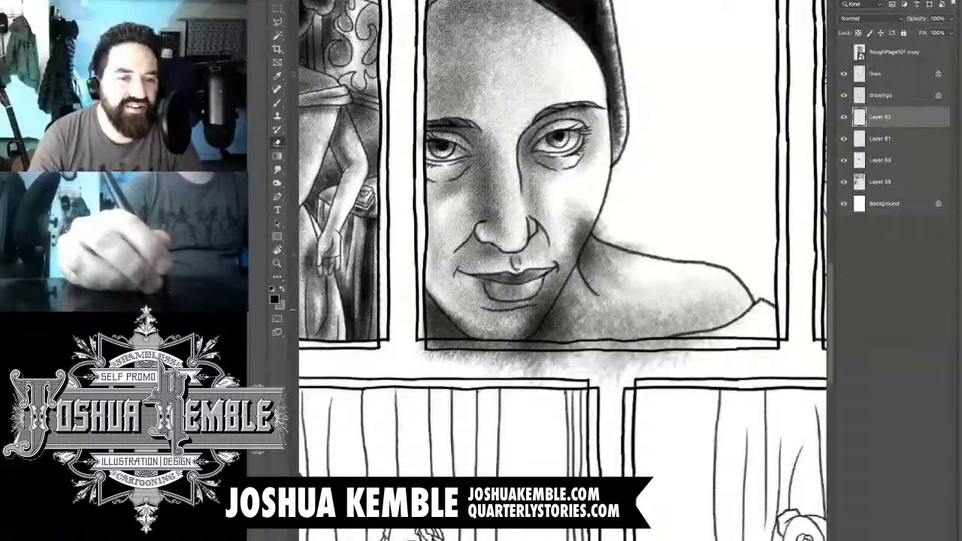
pyautogui.moveTo(432, 292)
pyautogui.mouseDown()
pyautogui.moveTo(469, 326)
pyautogui.moveTo(514, 335)
pyautogui.moveTo(568, 266)
pyautogui.mouseUp()
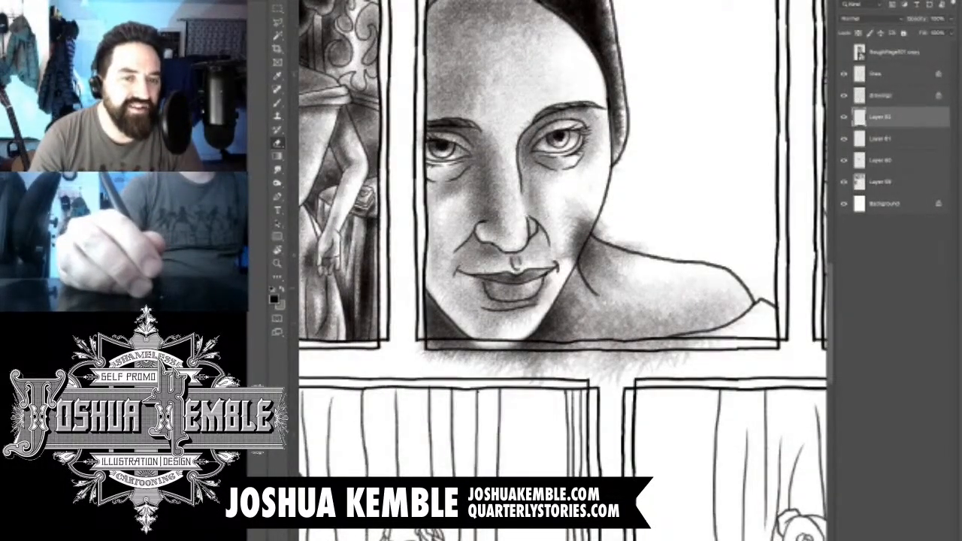
pyautogui.moveTo(542, 304)
pyautogui.mouseDown()
pyautogui.moveTo(580, 232)
pyautogui.moveTo(605, 219)
pyautogui.mouseUp()
pyautogui.moveTo(591, 251); pyautogui.dragTo(643, 227)
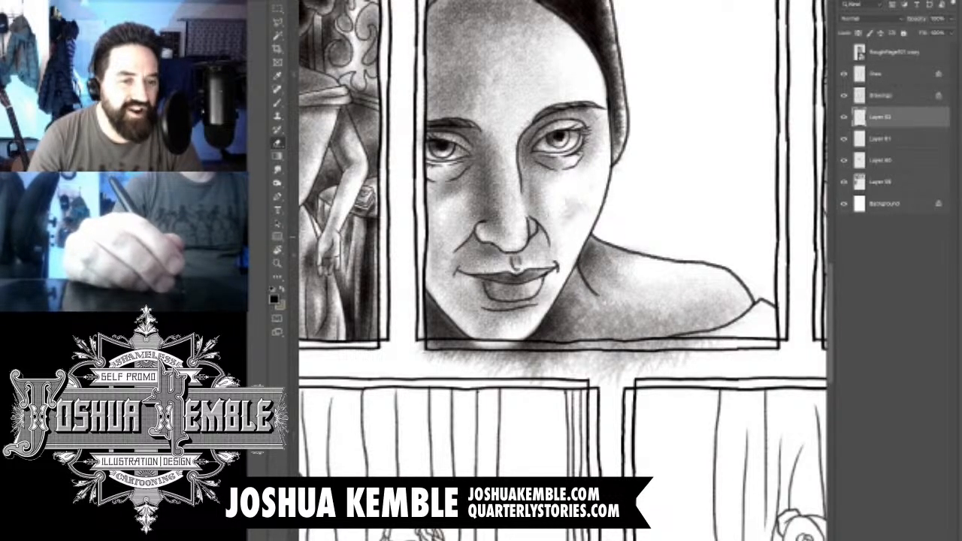
# - Erase the shading spilled below the close-up panel's bottom border and into the gutter
pyautogui.moveTo(460, 357)
pyautogui.mouseDown()
pyautogui.moveTo(491, 346)
pyautogui.moveTo(424, 353)
pyautogui.mouseUp()
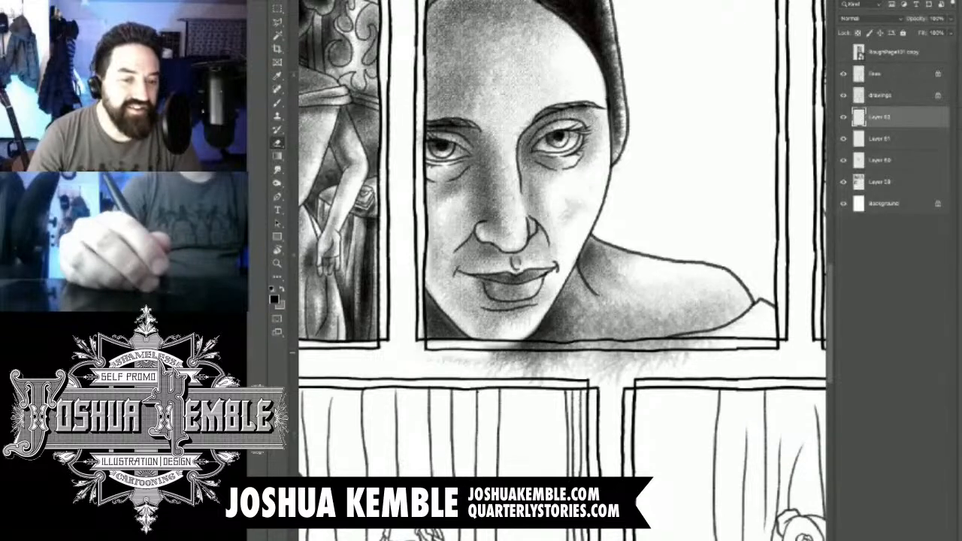
pyautogui.moveTo(481, 362)
pyautogui.mouseDown()
pyautogui.moveTo(537, 344)
pyautogui.moveTo(696, 347)
pyautogui.moveTo(714, 343)
pyautogui.moveTo(718, 329)
pyautogui.mouseUp()
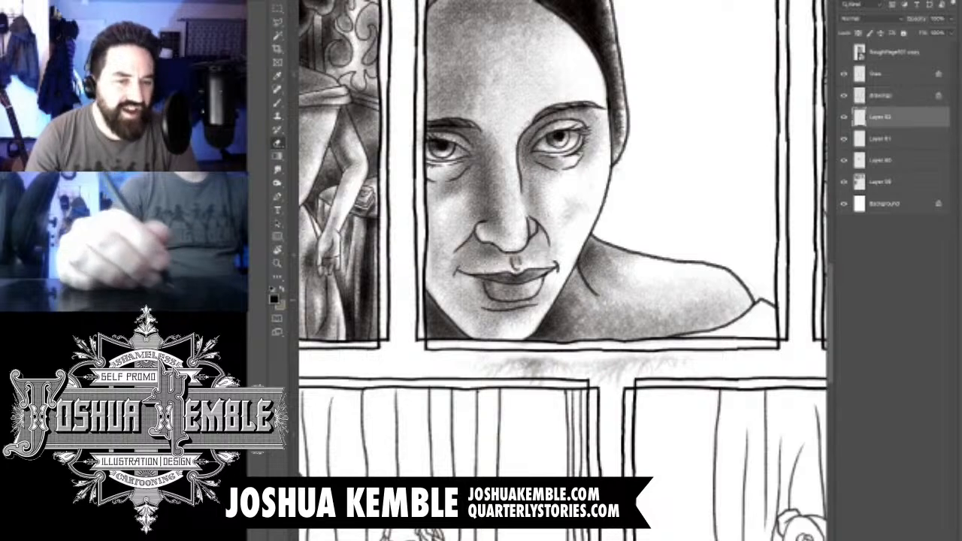
pyautogui.moveTo(595, 371); pyautogui.dragTo(670, 365)
pyautogui.moveTo(490, 367); pyautogui.dragTo(586, 369)
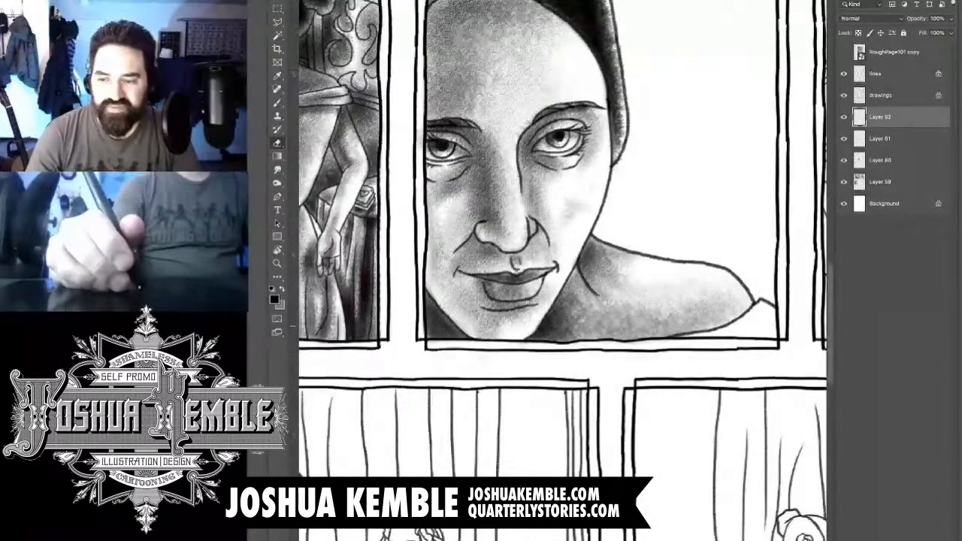
pyautogui.scroll(-5, 727, 244)
pyautogui.moveTo(646, 260); pyautogui.dragTo(573, 301)
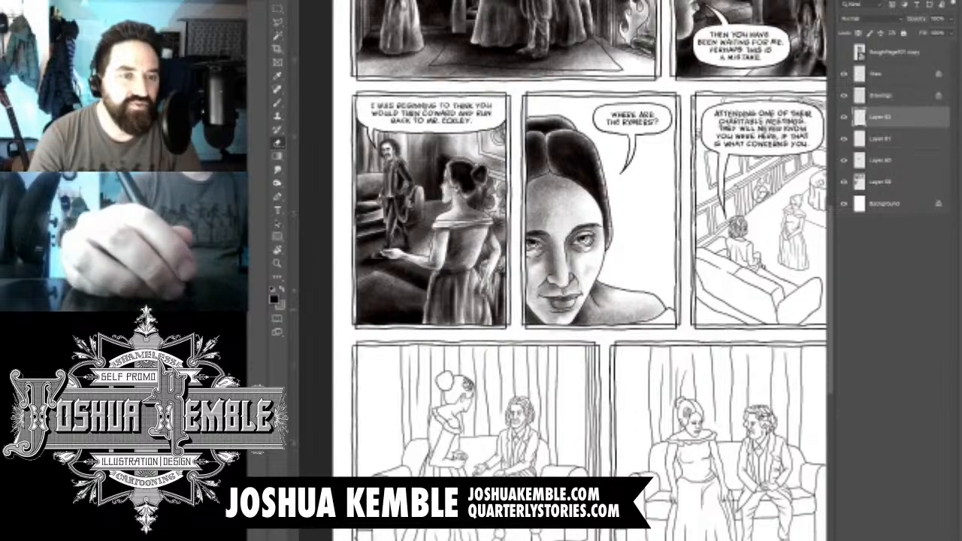
pyautogui.scroll(5, 664, 311)
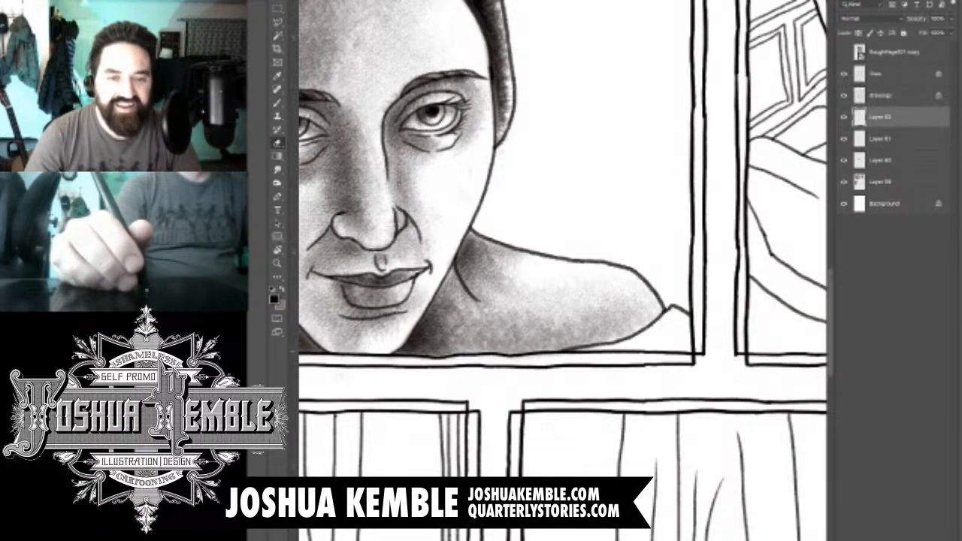
# - Shade the garment corner beyond the woman's shoulder and erase the tone spilled past the panel's lower-right border
pyautogui.press('b')
pyautogui.moveTo(676, 330); pyautogui.dragTo(616, 363)
pyautogui.moveTo(676, 335)
pyautogui.mouseDown()
pyautogui.moveTo(586, 368)
pyautogui.moveTo(699, 345)
pyautogui.moveTo(624, 368)
pyautogui.moveTo(646, 372)
pyautogui.mouseUp()
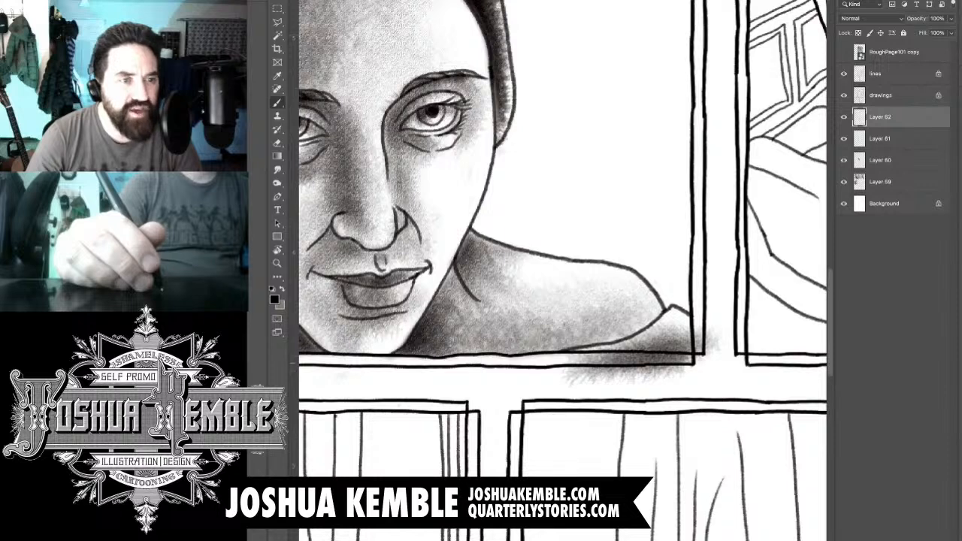
pyautogui.press('e')
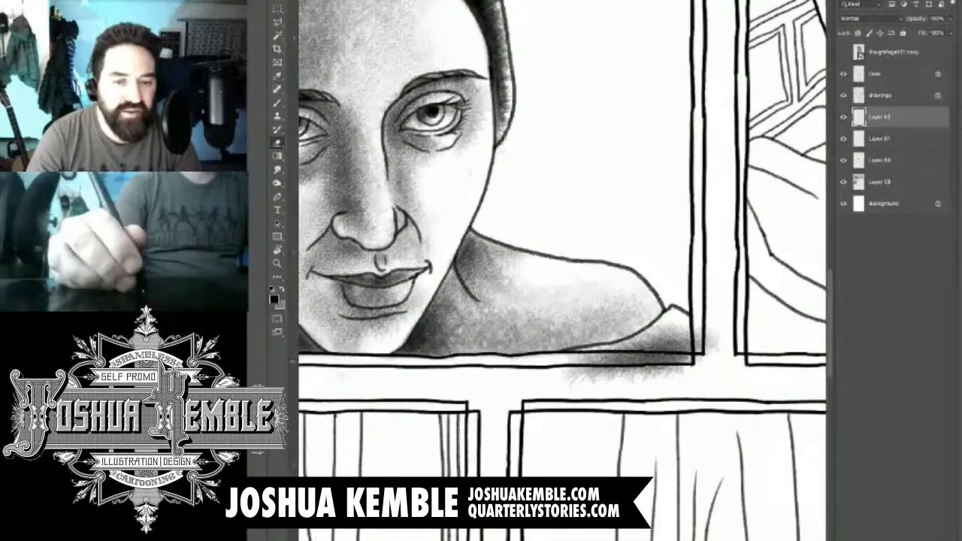
pyautogui.press('b')
pyautogui.press('e')
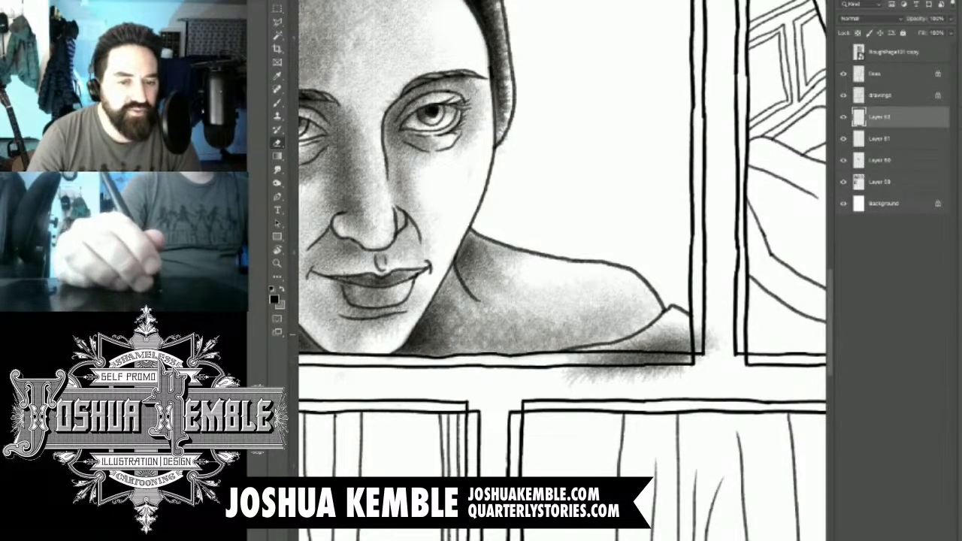
pyautogui.moveTo(685, 359)
pyautogui.mouseDown()
pyautogui.moveTo(583, 366)
pyautogui.moveTo(610, 378)
pyautogui.moveTo(673, 376)
pyautogui.mouseUp()
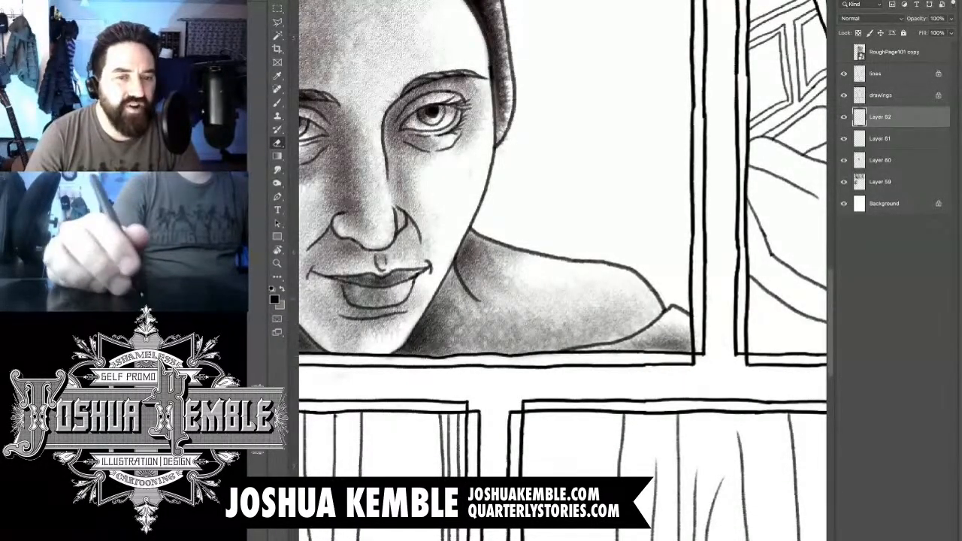
# - On a new layer, brush grey tone over the fourth panel's background between the woman's face, shoulder and right border
pyautogui.hotkey('ctrl', '0')
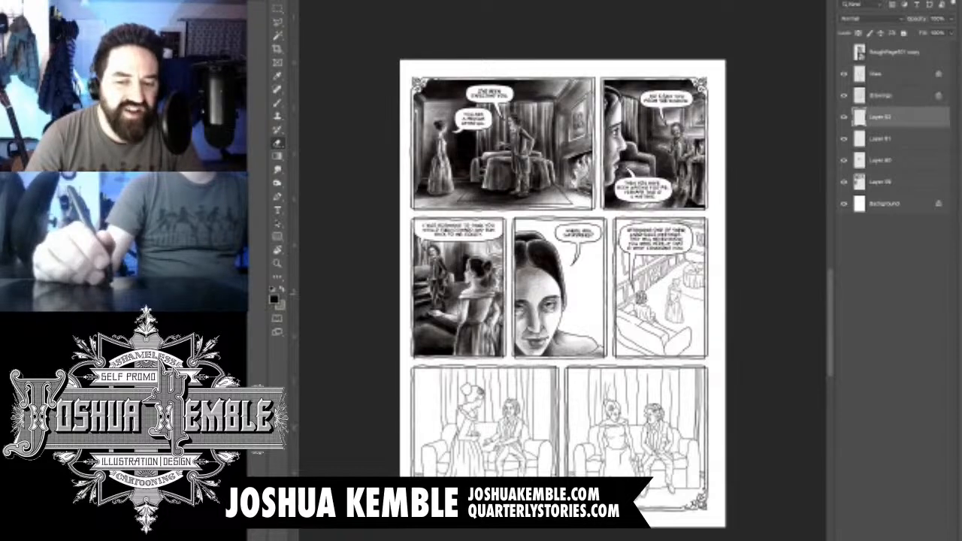
pyautogui.hotkey('ctrl', '+')
pyautogui.moveTo(616, 225); pyautogui.dragTo(510, 313)
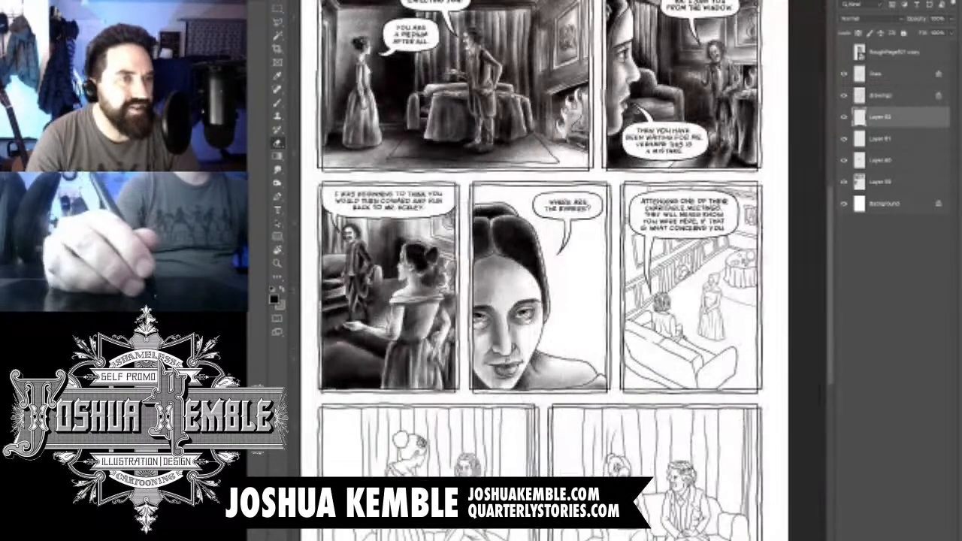
pyautogui.hotkey('ctrl', '+')
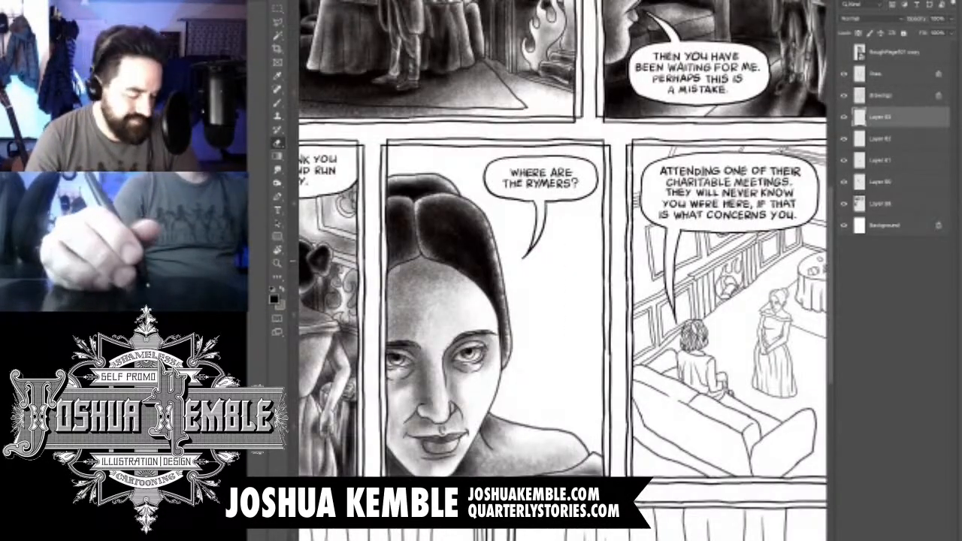
pyautogui.moveTo(526, 300); pyautogui.dragTo(545, 308)
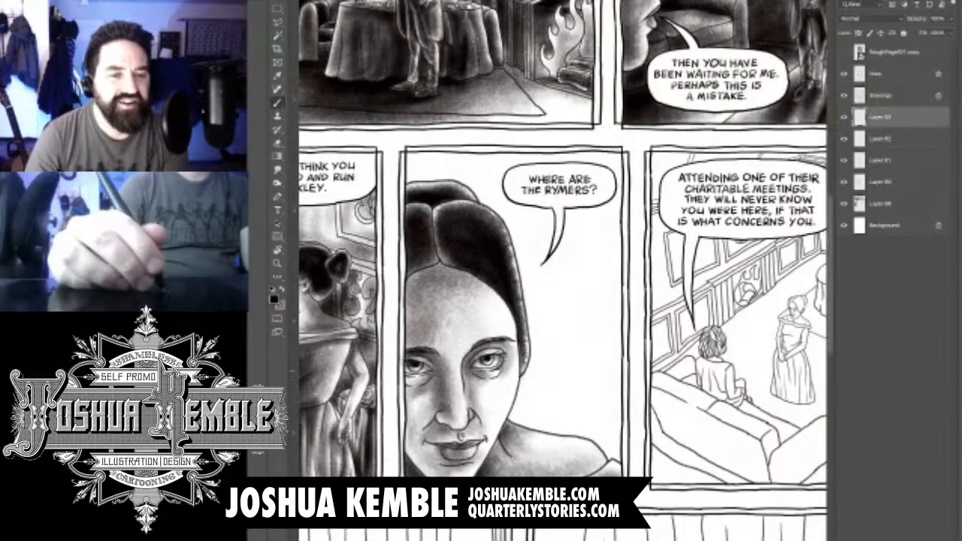
pyautogui.moveTo(540, 340); pyautogui.dragTo(535, 409)
pyautogui.moveTo(550, 349); pyautogui.dragTo(544, 432)
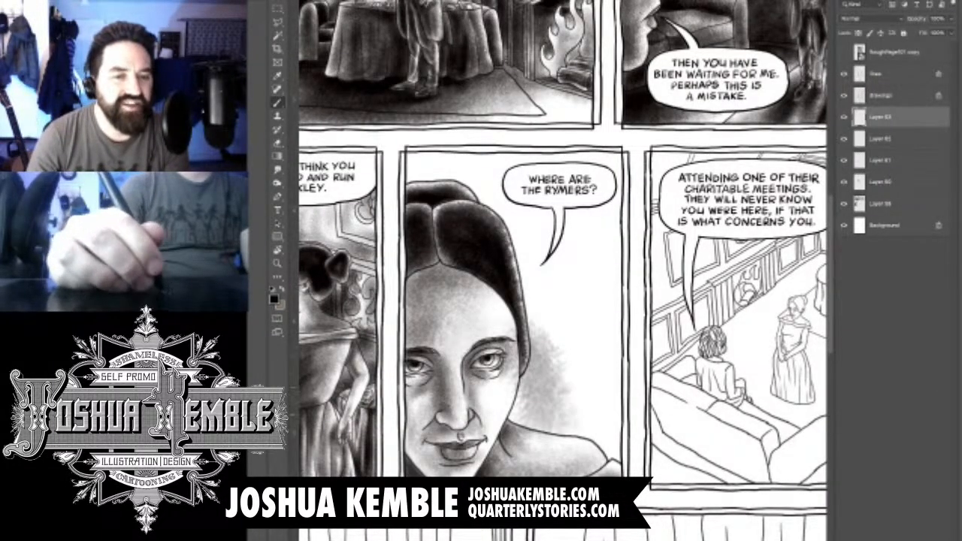
pyautogui.moveTo(564, 353)
pyautogui.mouseDown()
pyautogui.moveTo(597, 429)
pyautogui.moveTo(612, 353)
pyautogui.mouseUp()
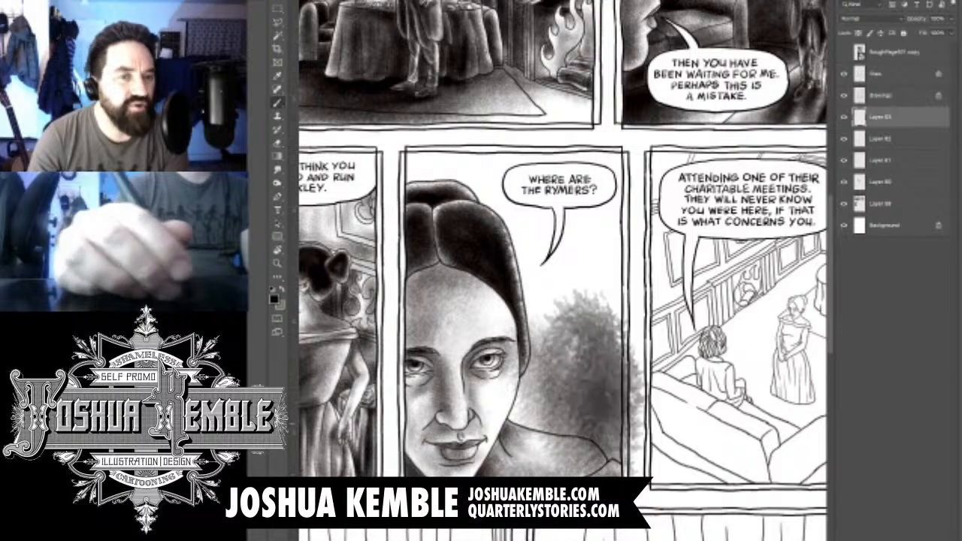
pyautogui.moveTo(593, 285); pyautogui.dragTo(571, 443)
# - Fill the background above and beside the woman's hair with dark tone, covering the speech balloon and upper corners
pyautogui.moveTo(526, 225); pyautogui.dragTo(556, 353)
pyautogui.moveTo(547, 289)
pyautogui.mouseDown()
pyautogui.moveTo(412, 190)
pyautogui.moveTo(518, 217)
pyautogui.mouseUp()
pyautogui.moveTo(421, 154)
pyautogui.mouseDown()
pyautogui.moveTo(579, 188)
pyautogui.moveTo(601, 263)
pyautogui.mouseUp()
pyautogui.moveTo(559, 169); pyautogui.dragTo(612, 353)
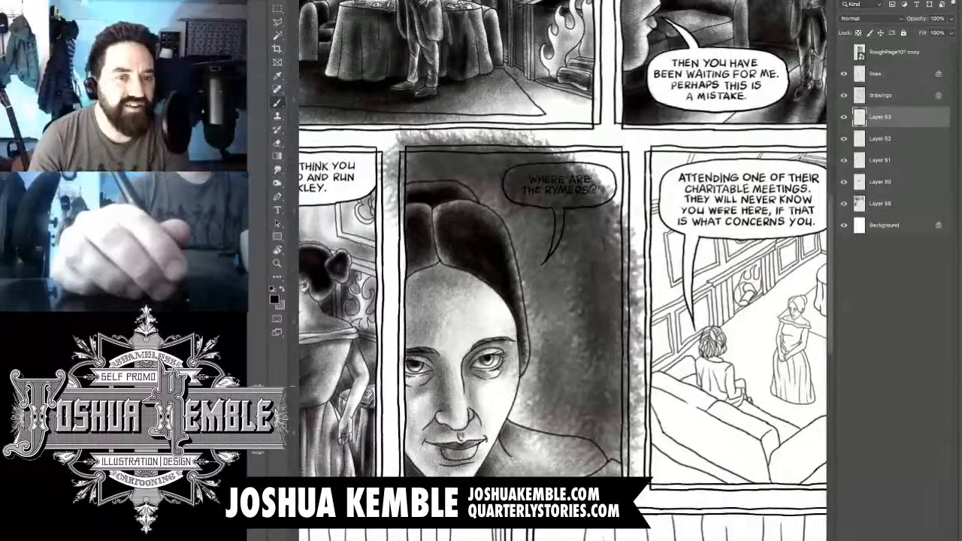
pyautogui.moveTo(608, 192); pyautogui.dragTo(619, 383)
pyautogui.moveTo(594, 225)
pyautogui.mouseDown()
pyautogui.moveTo(633, 170)
pyautogui.moveTo(560, 151)
pyautogui.moveTo(610, 150)
pyautogui.moveTo(410, 169)
pyautogui.moveTo(495, 188)
pyautogui.mouseUp()
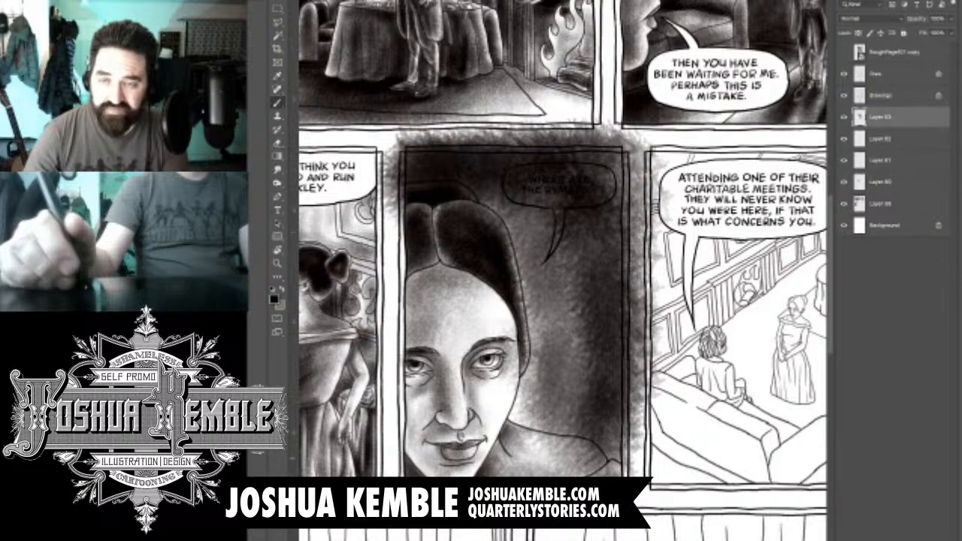
# - Darken the background around the shoulder and in the fourth panel's lower-right corner
pyautogui.moveTo(601, 353); pyautogui.dragTo(639, 473)
pyautogui.moveTo(646, 428); pyautogui.dragTo(526, 473)
pyautogui.moveTo(624, 405); pyautogui.dragTo(500, 466)
pyautogui.moveTo(639, 436); pyautogui.dragTo(610, 473)
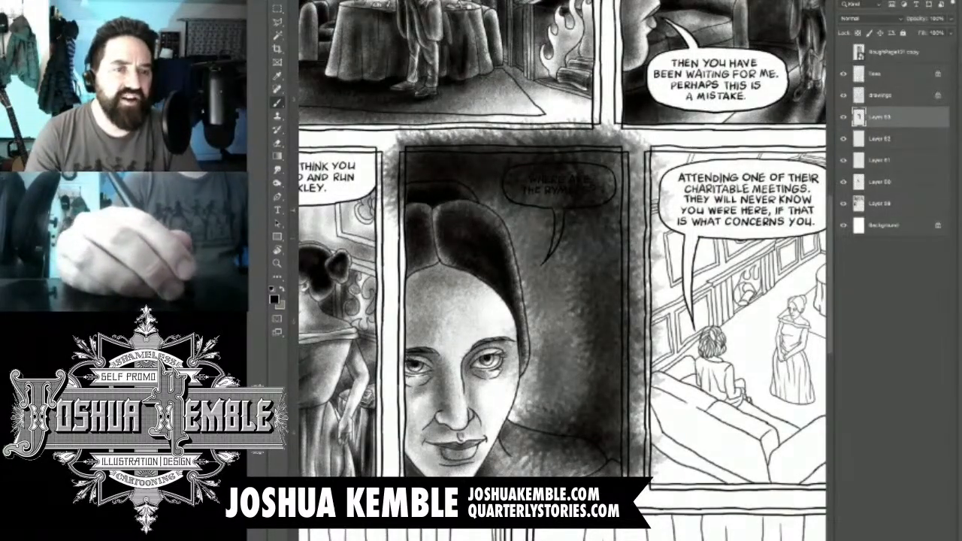
# - Erase the background tone overlapping the woman's hair bun, hair and right edge of the face
pyautogui.press('e')
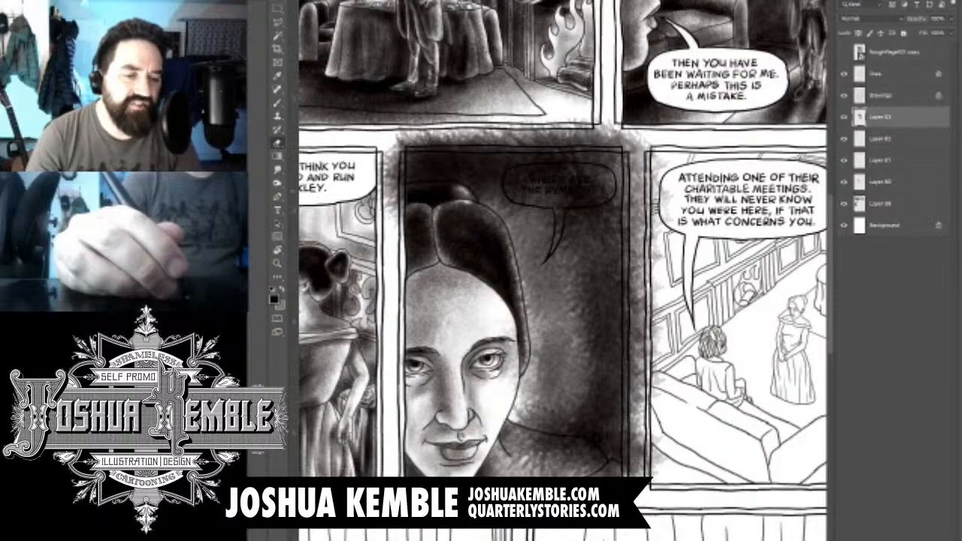
pyautogui.moveTo(420, 191)
pyautogui.mouseDown()
pyautogui.moveTo(455, 186)
pyautogui.moveTo(476, 204)
pyautogui.moveTo(451, 187)
pyautogui.moveTo(408, 188)
pyautogui.moveTo(408, 210)
pyautogui.moveTo(481, 216)
pyautogui.moveTo(508, 239)
pyautogui.moveTo(516, 378)
pyautogui.mouseUp()
pyautogui.hotkey('ctrl', 'z')
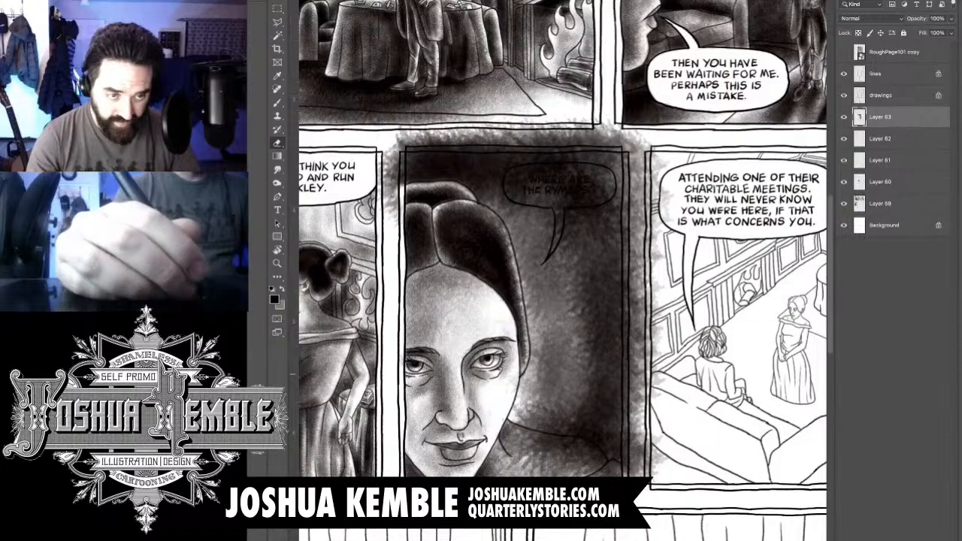
pyautogui.moveTo(508, 331); pyautogui.dragTo(512, 356)
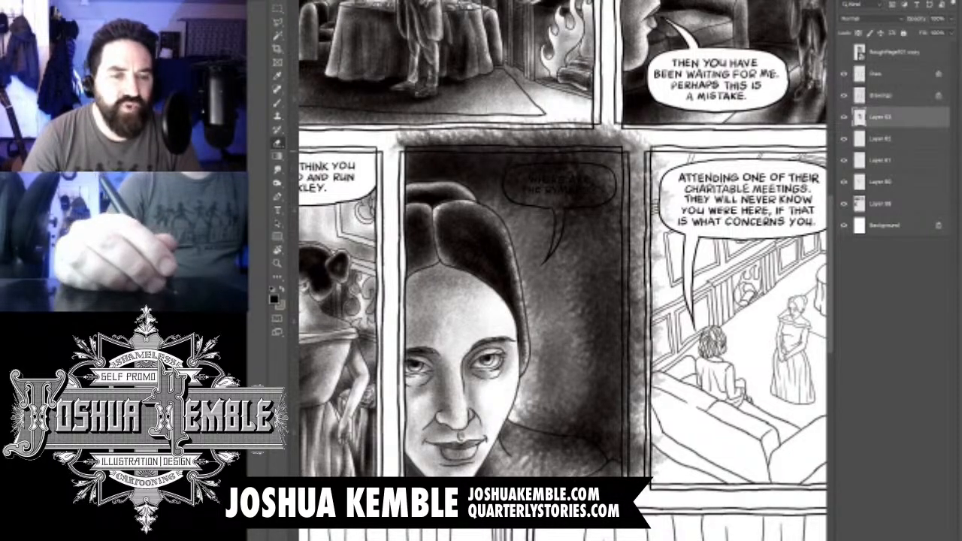
# - Erase the background tone covering the shoulder, neck and garment corner, and the spill below the panel border
pyautogui.scroll(-3, 563, 270)
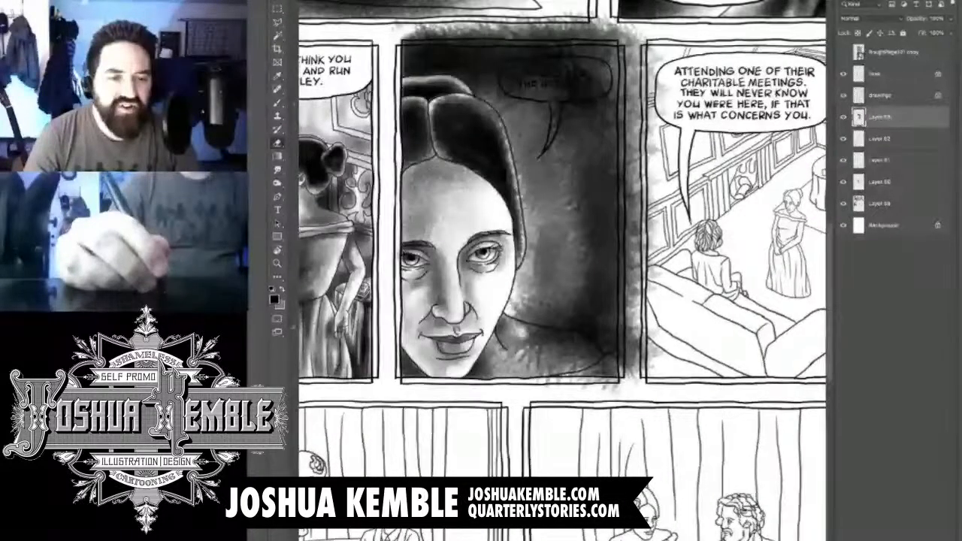
pyautogui.moveTo(522, 324)
pyautogui.mouseDown()
pyautogui.moveTo(577, 340)
pyautogui.moveTo(601, 359)
pyautogui.moveTo(596, 372)
pyautogui.mouseUp()
pyautogui.moveTo(527, 351)
pyautogui.mouseDown()
pyautogui.moveTo(613, 383)
pyautogui.moveTo(604, 356)
pyautogui.moveTo(612, 388)
pyautogui.mouseUp()
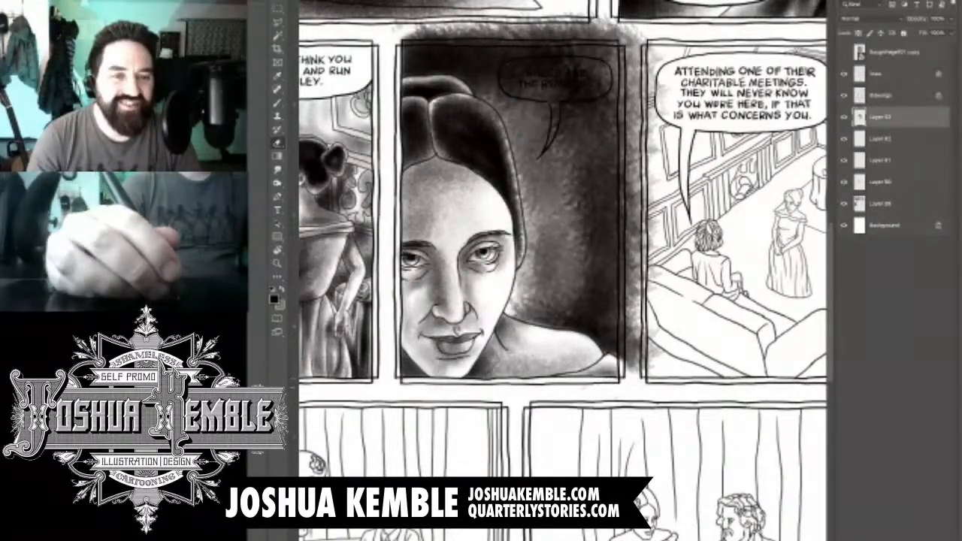
# - Erase the background tone inside the "Where are the Rymers?" balloon, clearing its tail and lower-right edge
pyautogui.moveTo(601, 300); pyautogui.dragTo(571, 391)
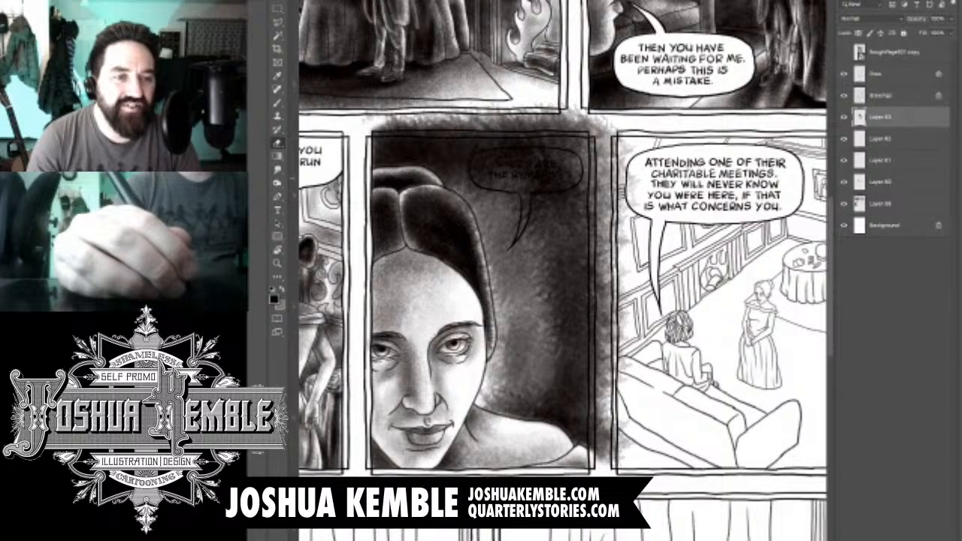
pyautogui.scroll(4, 527, 183)
pyautogui.scroll(2, 556, 196)
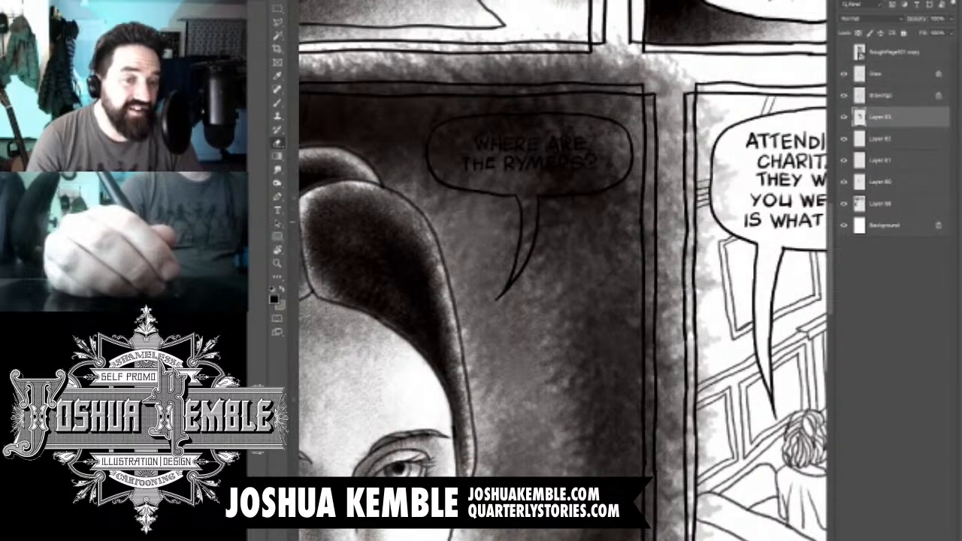
pyautogui.moveTo(522, 259); pyautogui.dragTo(514, 280)
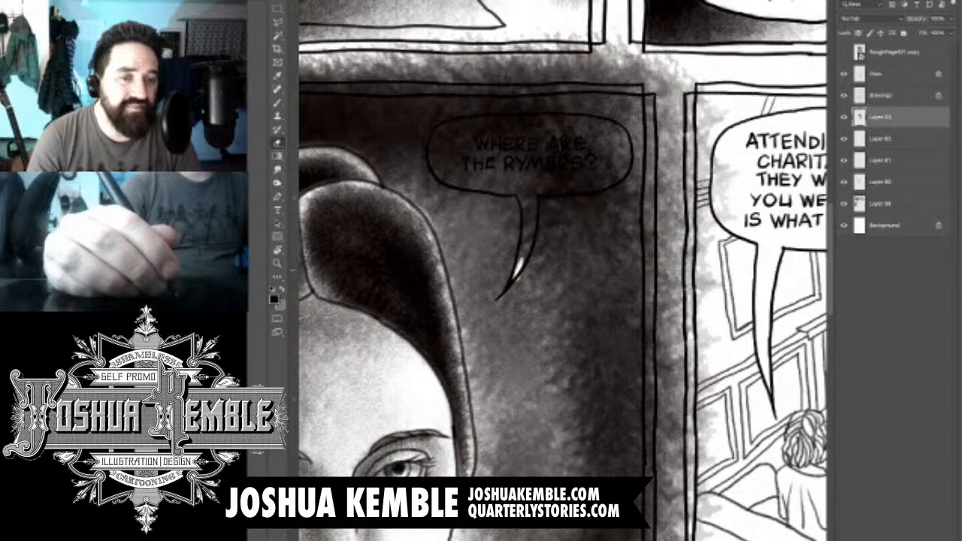
pyautogui.hotkey('ctrl', 'z')
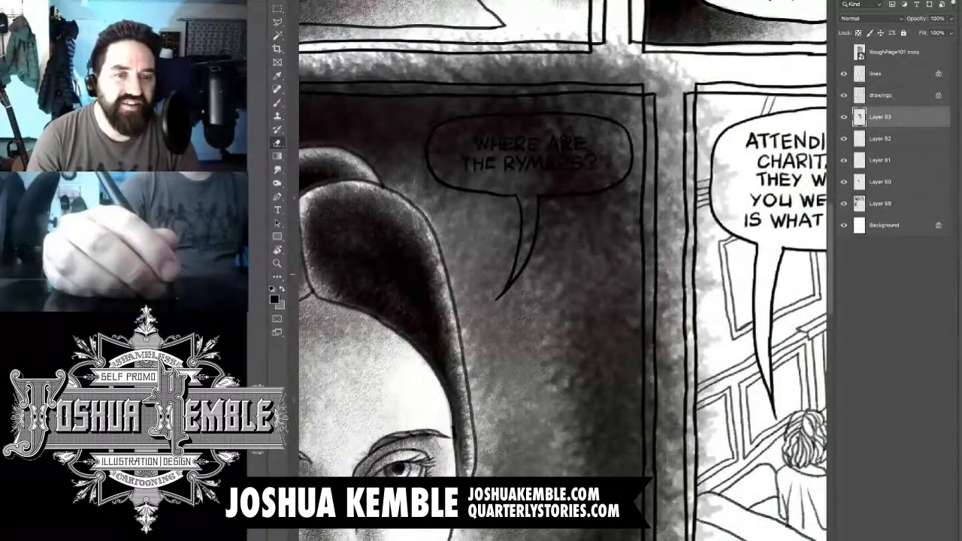
pyautogui.moveTo(526, 243)
pyautogui.mouseDown()
pyautogui.moveTo(515, 275)
pyautogui.moveTo(528, 197)
pyautogui.moveTo(523, 228)
pyautogui.moveTo(520, 182)
pyautogui.moveTo(532, 221)
pyautogui.mouseUp()
pyautogui.moveTo(525, 185); pyautogui.dragTo(617, 177)
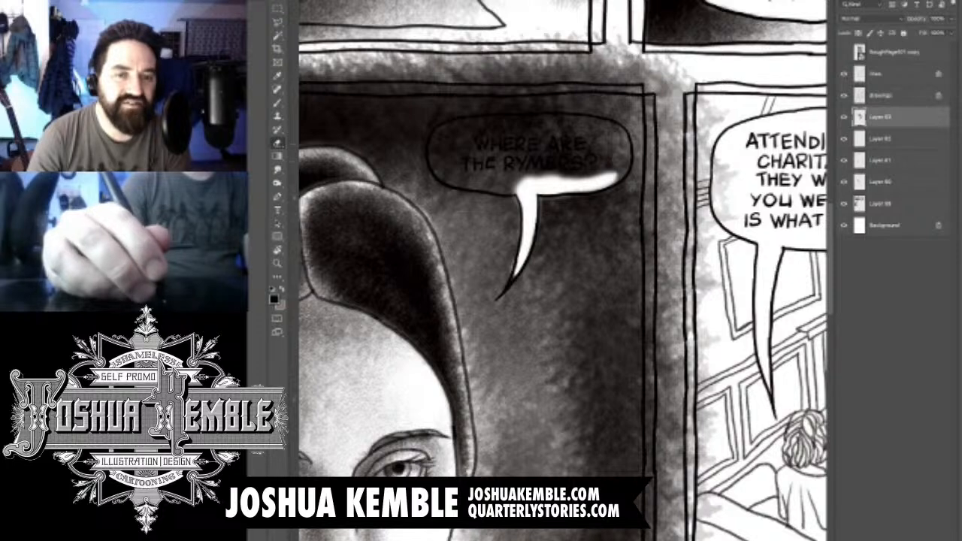
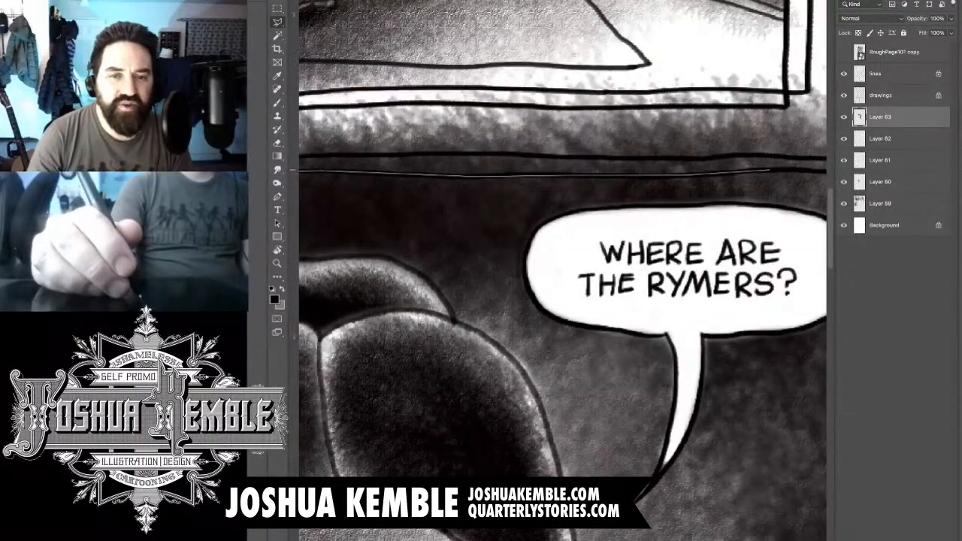
# - Lasso the background tone spilling above and beside the fourth panel's border, delete it, and clear the selection
pyautogui.moveTo(769, 170)
pyautogui.mouseDown()
pyautogui.moveTo(629, 171)
pyautogui.moveTo(733, 233)
pyautogui.moveTo(725, 451)
pyautogui.moveTo(695, 152)
pyautogui.moveTo(701, 533)
pyautogui.moveTo(717, 96)
pyautogui.moveTo(729, 427)
pyautogui.mouseUp()
pyautogui.click(728, 427)
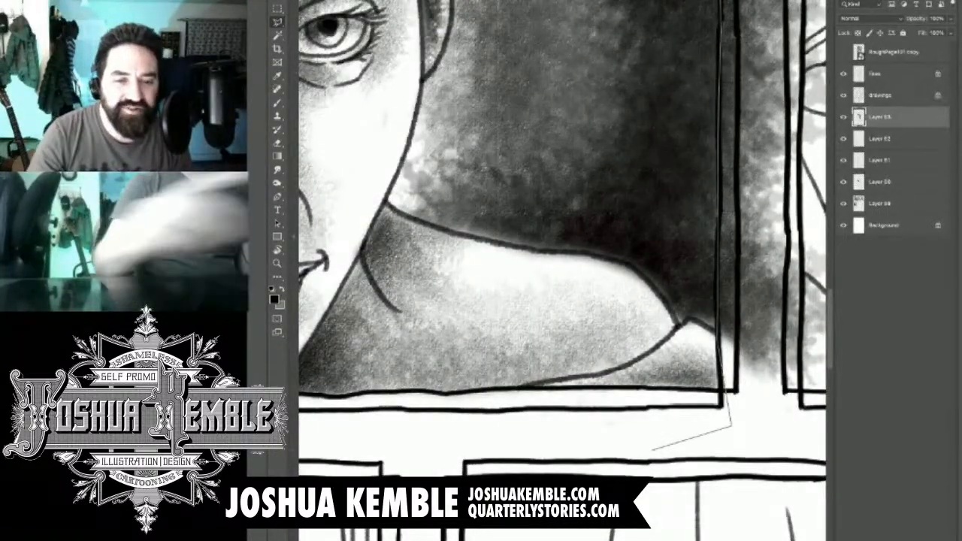
pyautogui.scroll(-3, 652, 450)
pyautogui.scroll(-5, 652, 451)
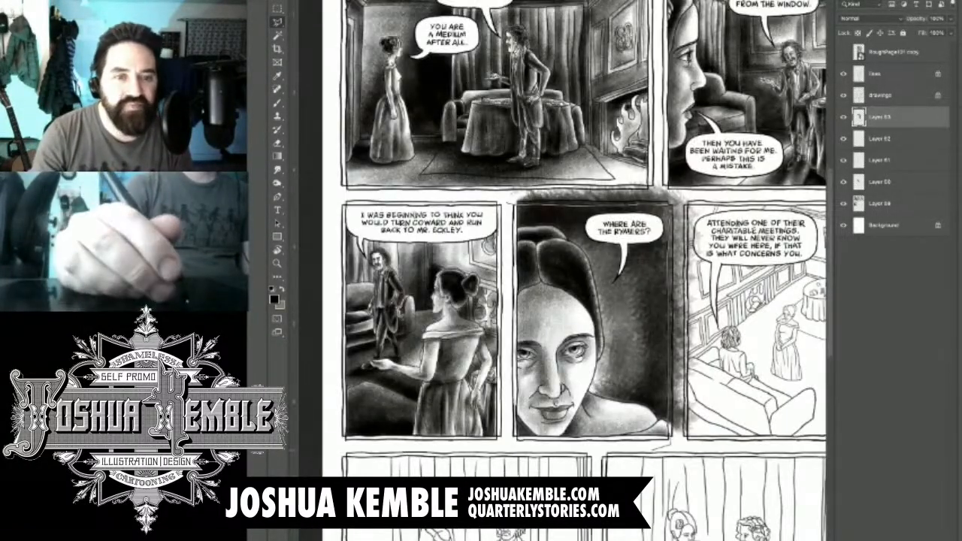
pyautogui.scroll(-2, 652, 451)
pyautogui.click(722, 400)
pyautogui.click(680, 155)
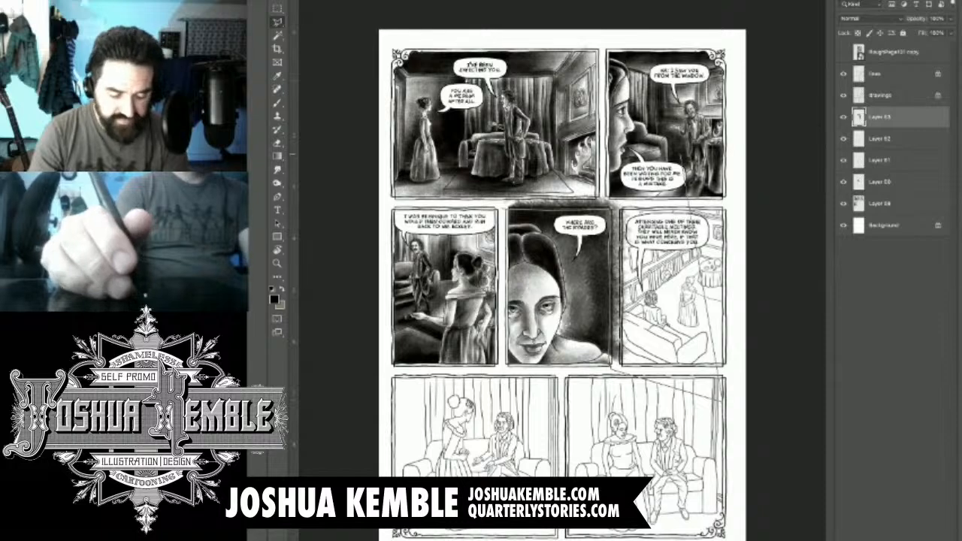
pyautogui.click(499, 156)
pyautogui.click(502, 208)
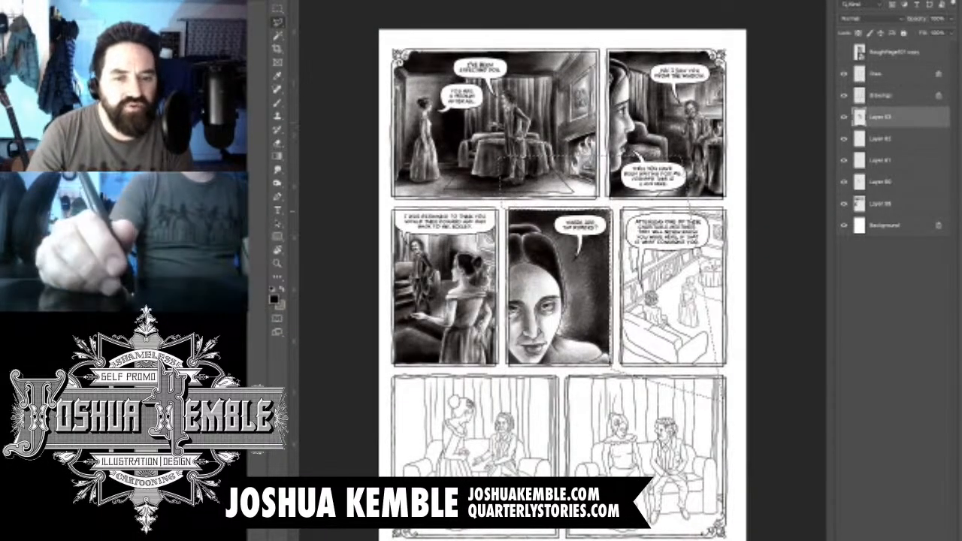
pyautogui.press('m')
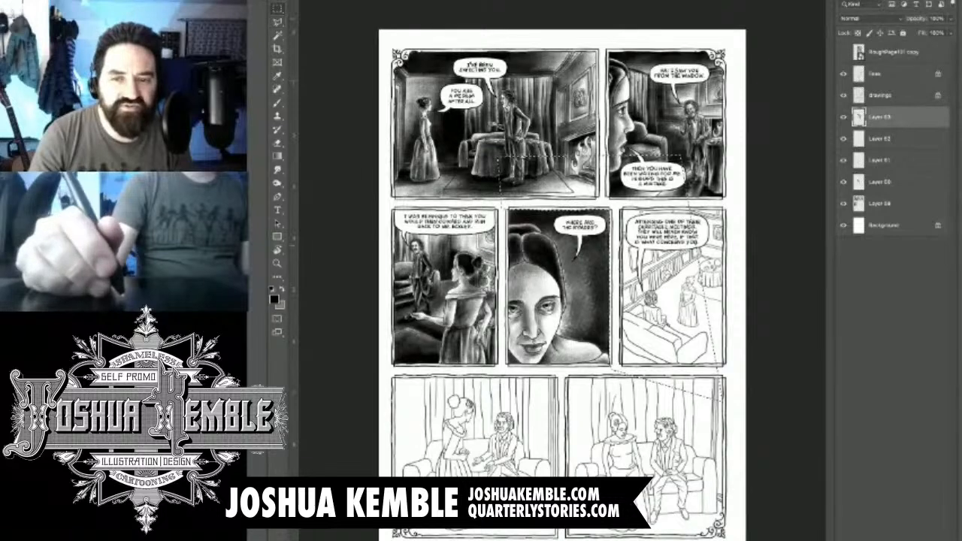
pyautogui.hotkey('ctrl', 'd')
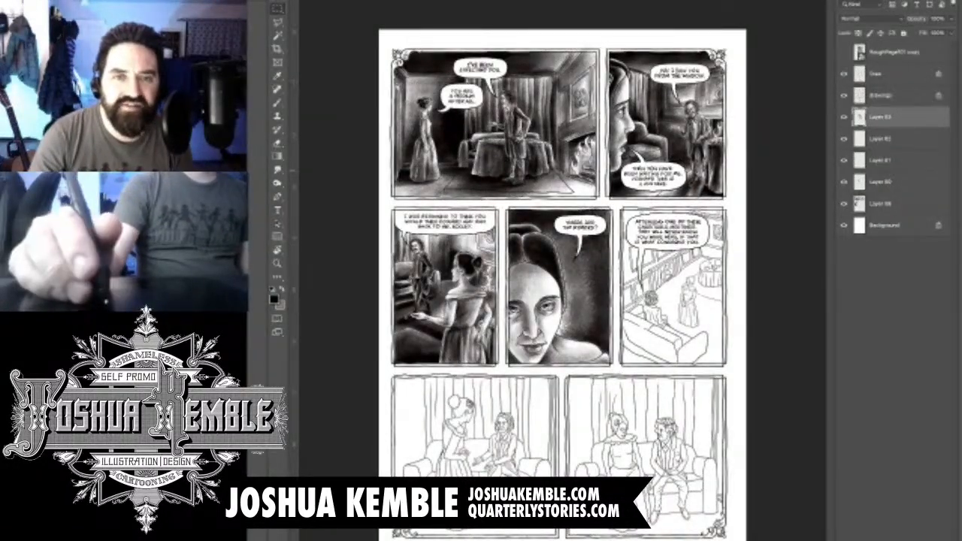
# - Hide the Background, lines and drawings layers and merge the visible shading layers into one
pyautogui.click(843, 226)
pyautogui.click(843, 73)
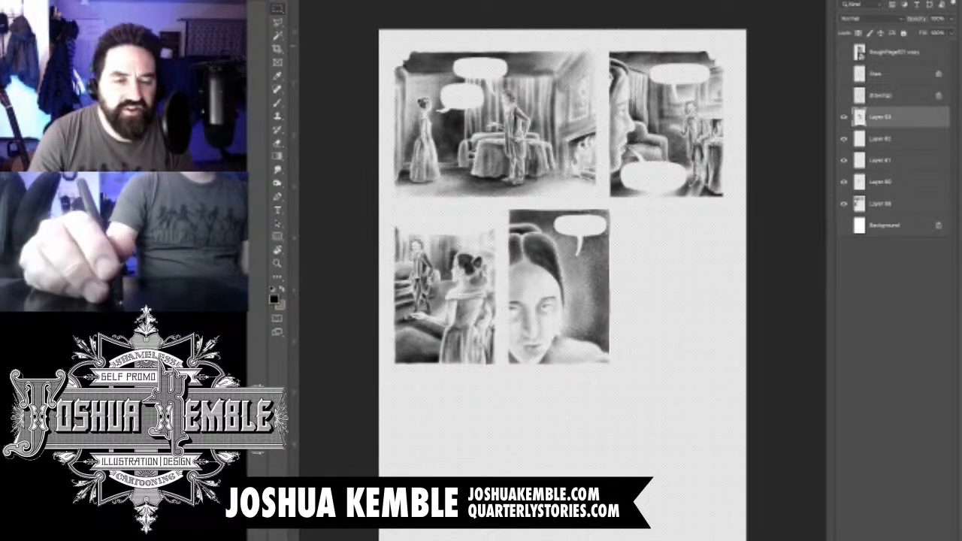
pyautogui.hotkey('ctrl', 'shift', 'e')
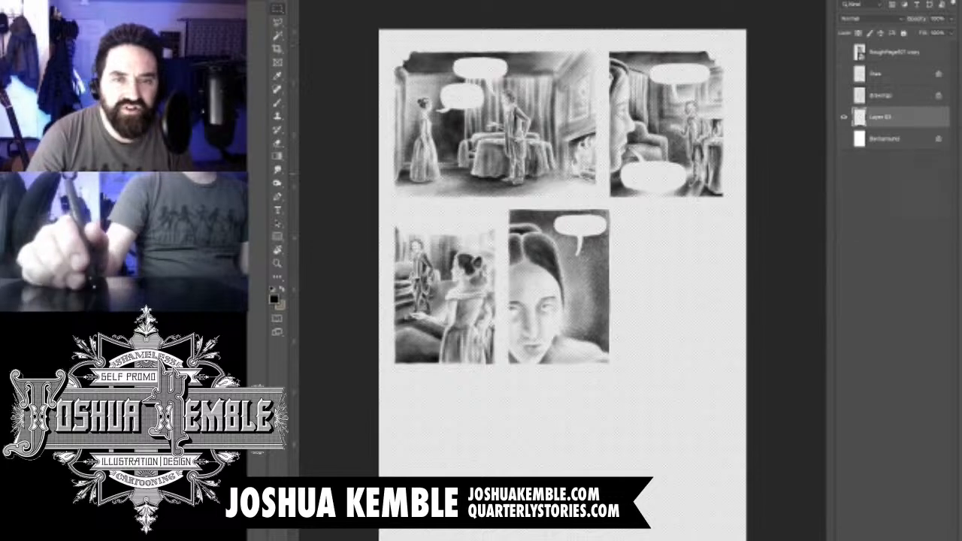
# - Show the Background, drawings and lines layers again around the merged shading
pyautogui.click(843, 139)
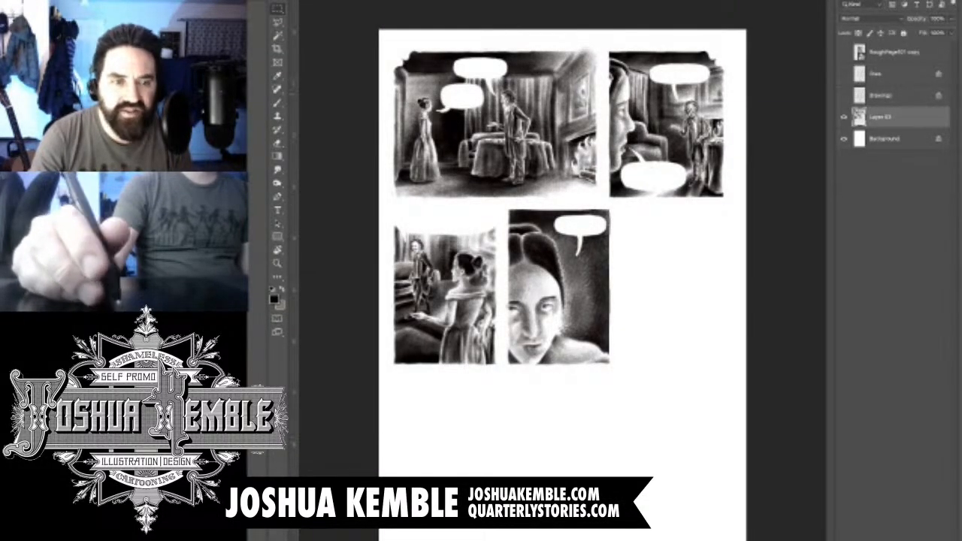
pyautogui.click(843, 96)
pyautogui.click(844, 74)
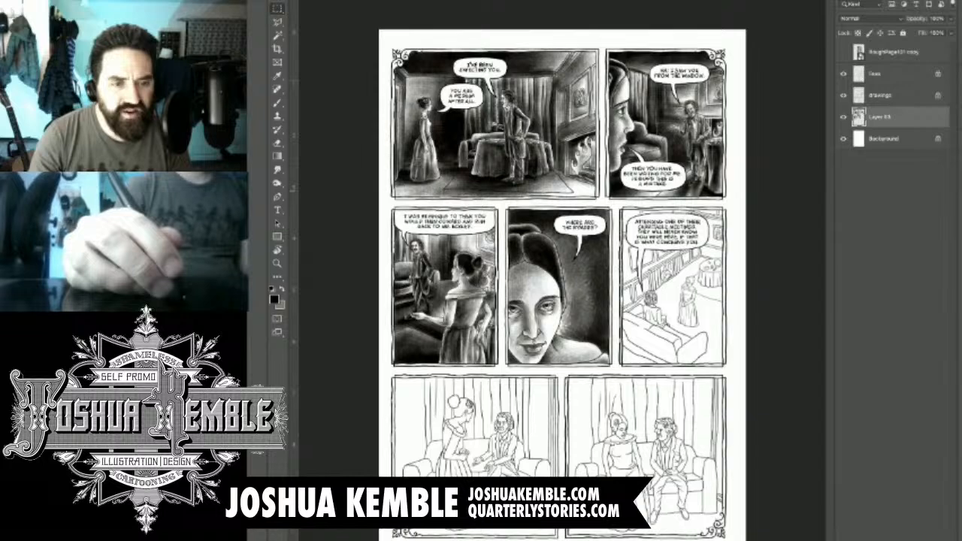
# - Add a new layer above the merged shading and darken the wall behind the standing man in the third panel
pyautogui.hotkey('ctrl', 'alt', 'shift', 'n')
pyautogui.hotkey('ctrl', '+')
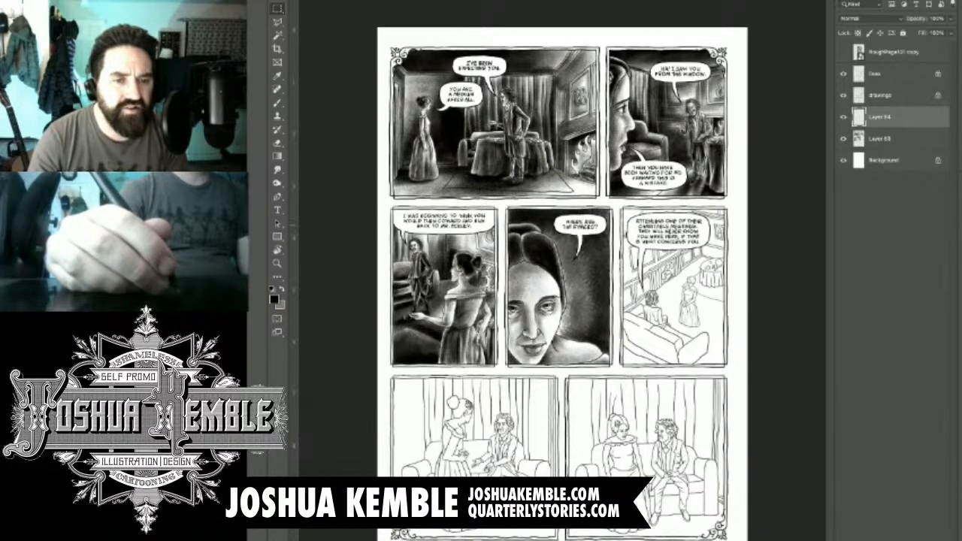
pyautogui.scroll(10, 410, 223)
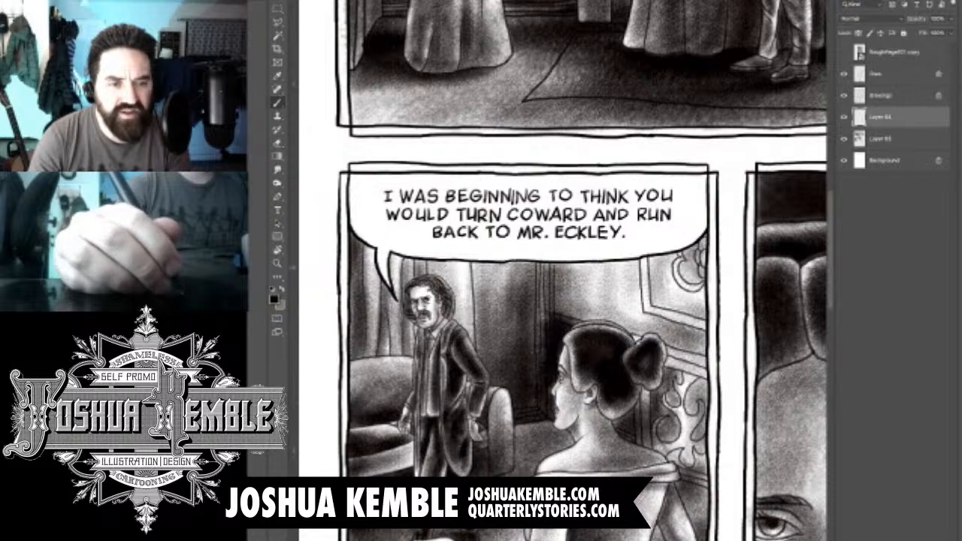
pyautogui.moveTo(440, 248); pyautogui.dragTo(482, 348)
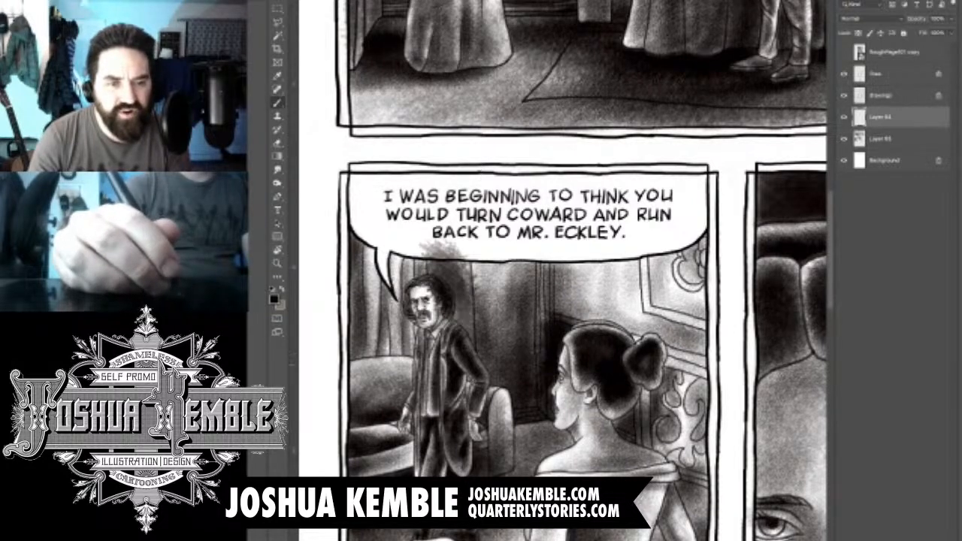
pyautogui.moveTo(460, 257)
pyautogui.mouseDown()
pyautogui.moveTo(485, 360)
pyautogui.moveTo(488, 306)
pyautogui.mouseUp()
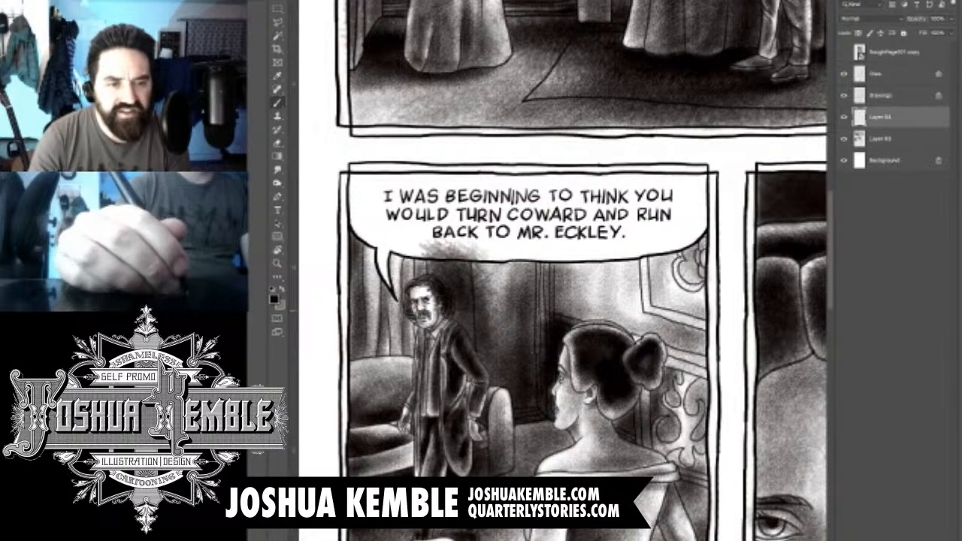
pyautogui.moveTo(476, 249); pyautogui.dragTo(502, 326)
pyautogui.moveTo(493, 281); pyautogui.dragTo(509, 345)
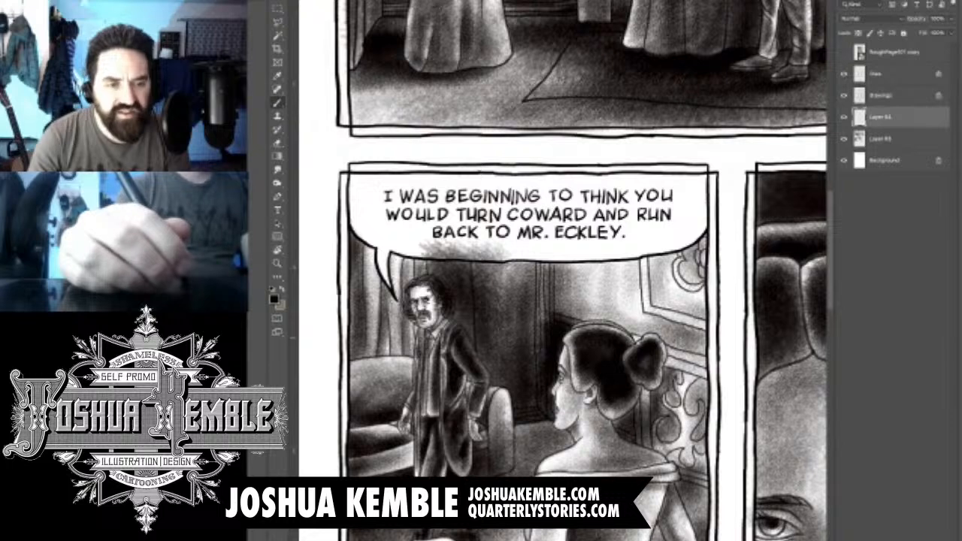
pyautogui.moveTo(480, 310); pyautogui.dragTo(505, 388)
pyautogui.moveTo(481, 330); pyautogui.dragTo(495, 381)
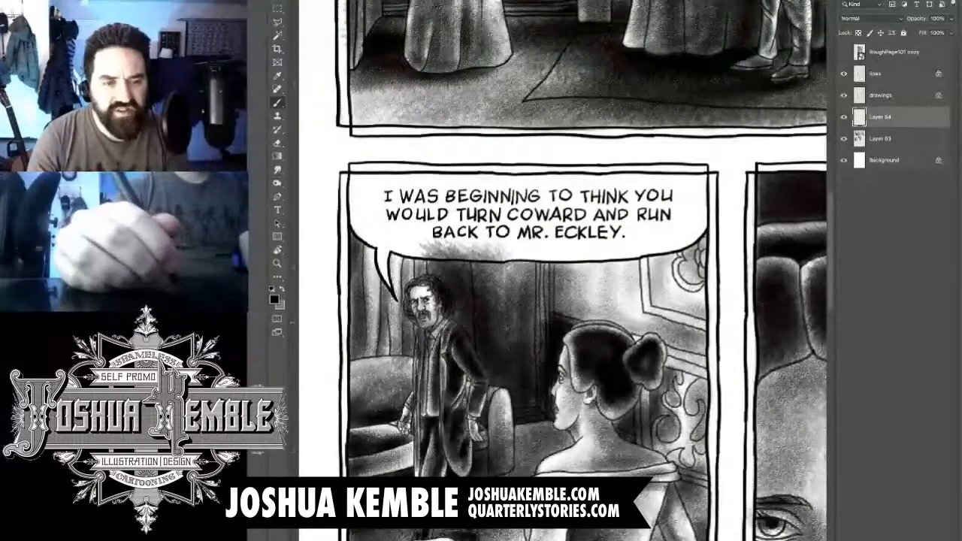
# - Darken the curtains beside the standing man, carrying the tone over the sofa back and his figure
pyautogui.moveTo(410, 302); pyautogui.dragTo(358, 345)
pyautogui.moveTo(355, 267)
pyautogui.mouseDown()
pyautogui.moveTo(351, 312)
pyautogui.moveTo(384, 352)
pyautogui.moveTo(419, 373)
pyautogui.mouseUp()
pyautogui.moveTo(445, 303); pyautogui.dragTo(460, 356)
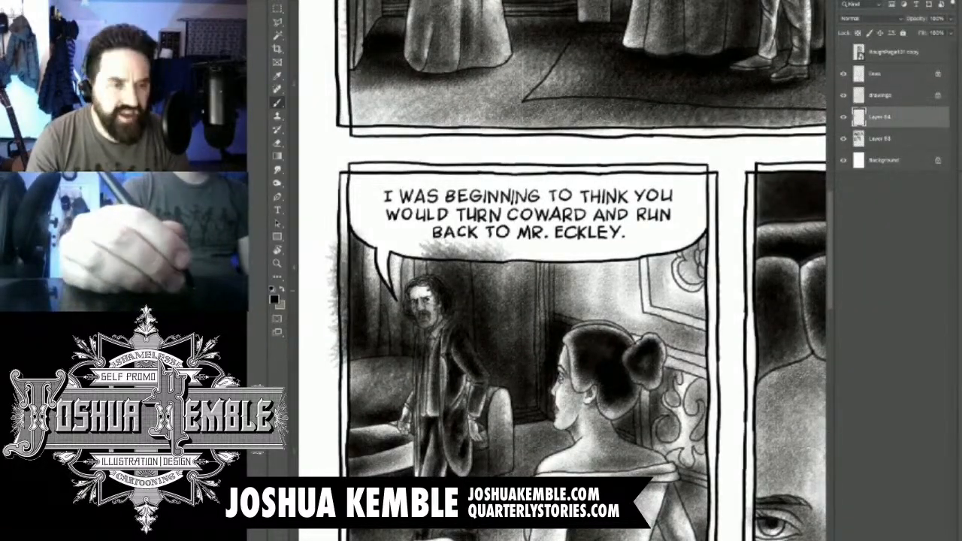
# - Erase the dark tone spilling over the third panel's outer border into the page margin
pyautogui.scroll(3, 425, 289)
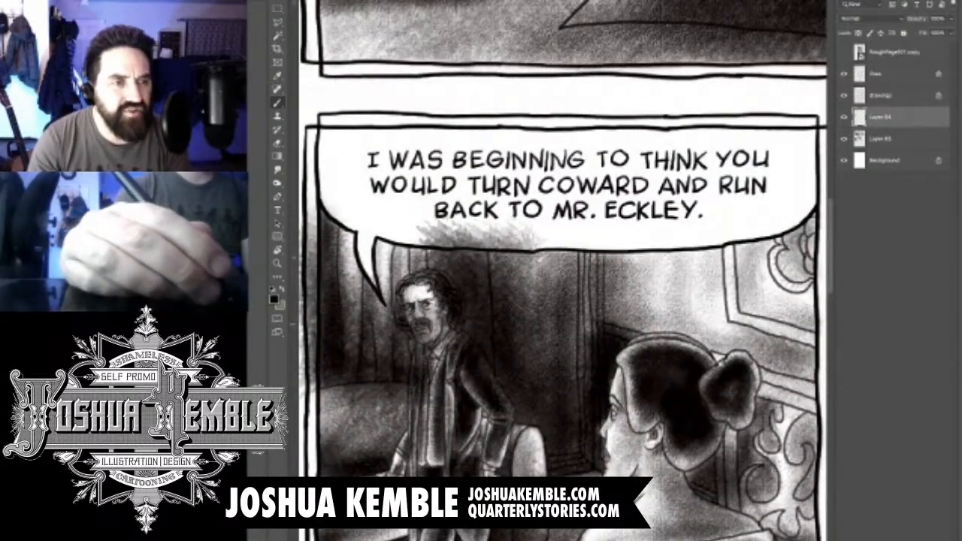
pyautogui.moveTo(435, 287); pyautogui.dragTo(499, 266)
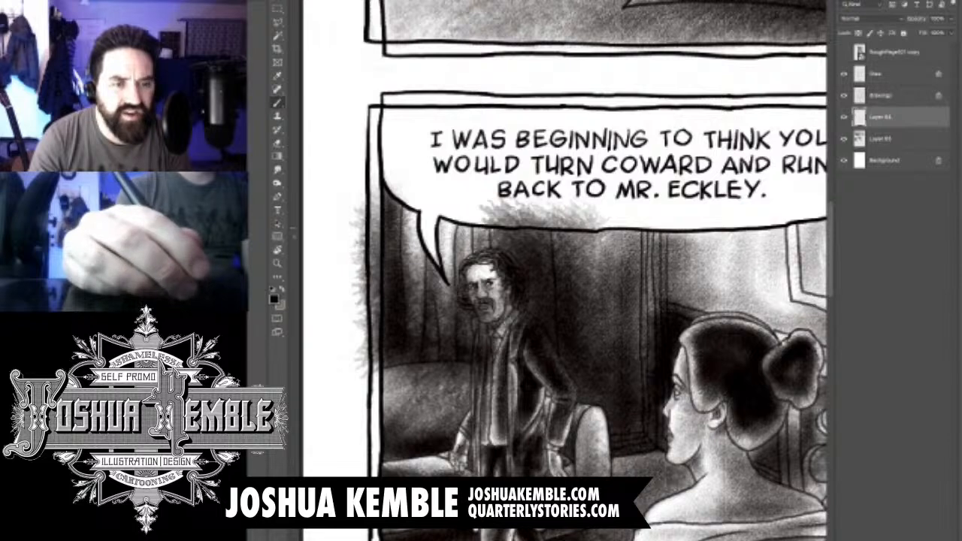
pyautogui.press('e')
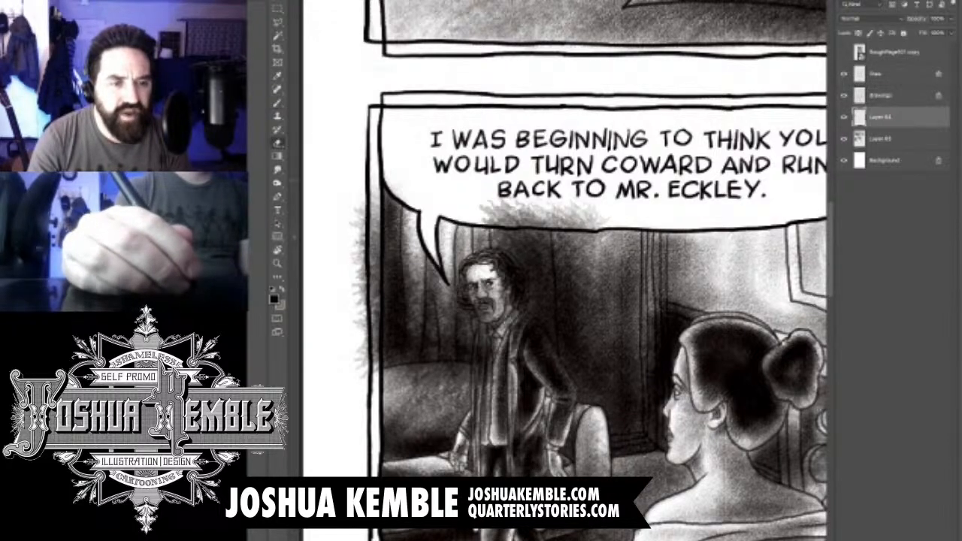
pyautogui.moveTo(371, 192); pyautogui.dragTo(370, 287)
pyautogui.moveTo(371, 236); pyautogui.dragTo(370, 308)
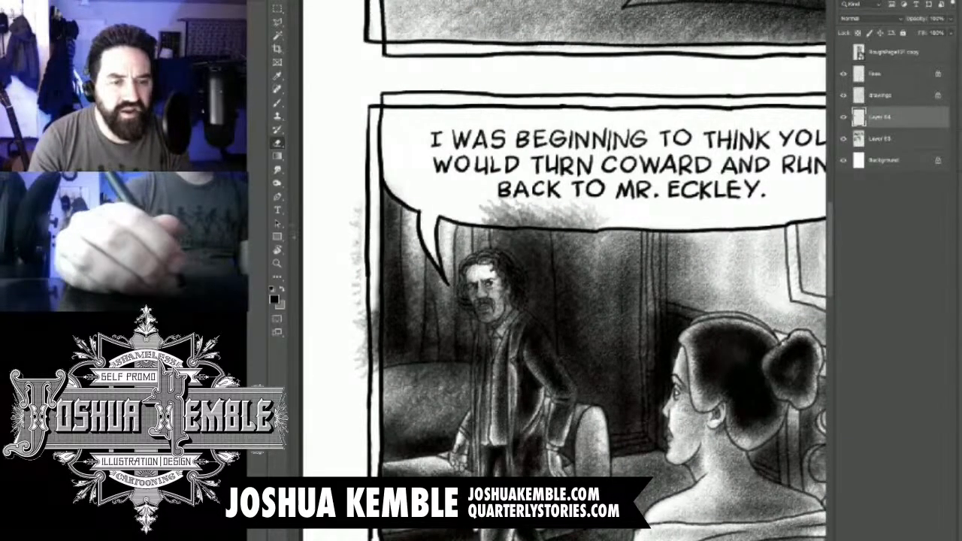
pyautogui.moveTo(376, 240); pyautogui.dragTo(375, 337)
pyautogui.moveTo(369, 287); pyautogui.dragTo(369, 372)
pyautogui.moveTo(359, 316); pyautogui.dragTo(359, 369)
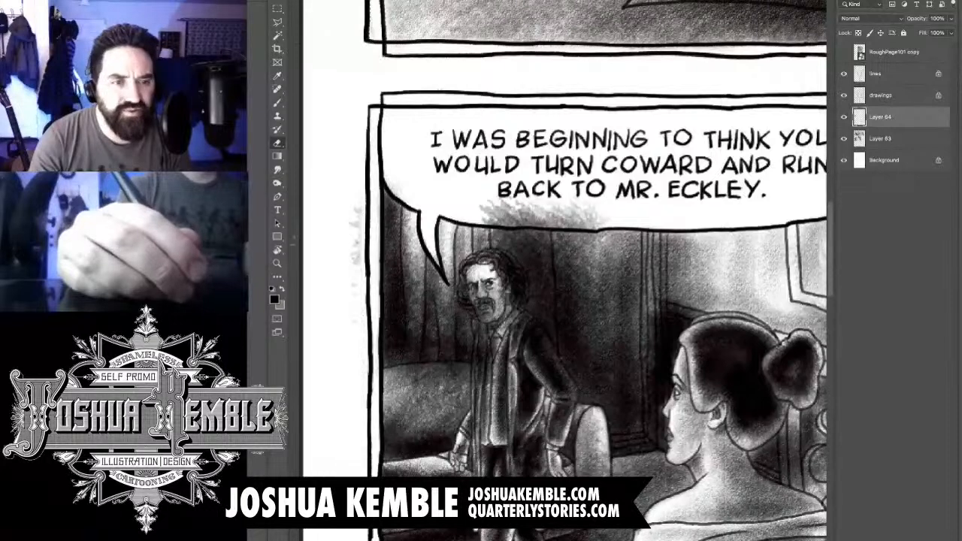
pyautogui.moveTo(356, 222); pyautogui.dragTo(356, 265)
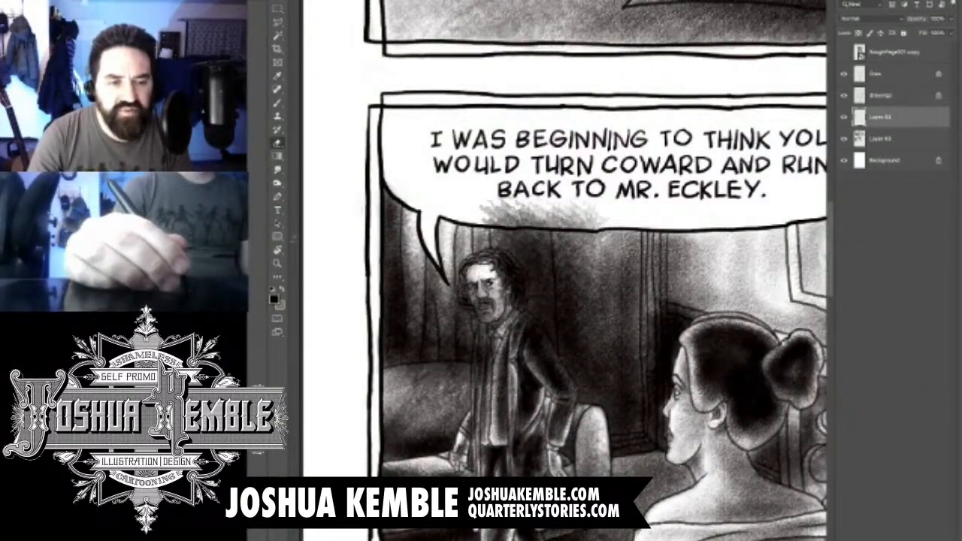
# - Erase the new tone covering the sofa back beside the man and undo the surplus erasing strokes
pyautogui.moveTo(475, 371); pyautogui.dragTo(385, 376)
pyautogui.moveTo(460, 382)
pyautogui.mouseDown()
pyautogui.moveTo(397, 390)
pyautogui.moveTo(437, 392)
pyautogui.moveTo(481, 340)
pyautogui.moveTo(473, 284)
pyautogui.moveTo(524, 281)
pyautogui.moveTo(518, 305)
pyautogui.mouseUp()
pyautogui.hotkey('ctrl', 'z')
pyautogui.hotkey('ctrl', 'z')
pyautogui.hotkey('ctrl', 'z')
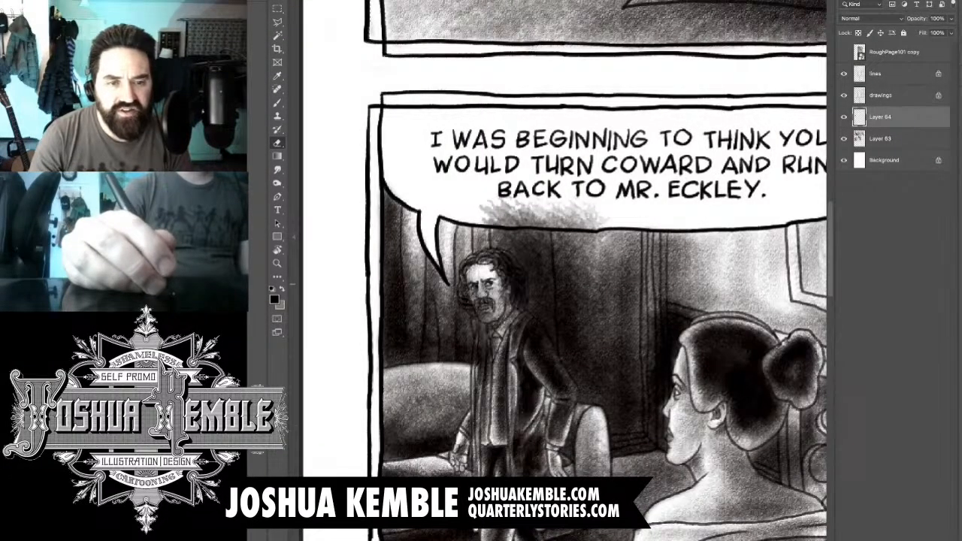
# - Erase the new tone covering the standing man's hair, face, shirt front and coat sleeve
pyautogui.moveTo(498, 258)
pyautogui.mouseDown()
pyautogui.moveTo(524, 281)
pyautogui.moveTo(519, 307)
pyautogui.mouseUp()
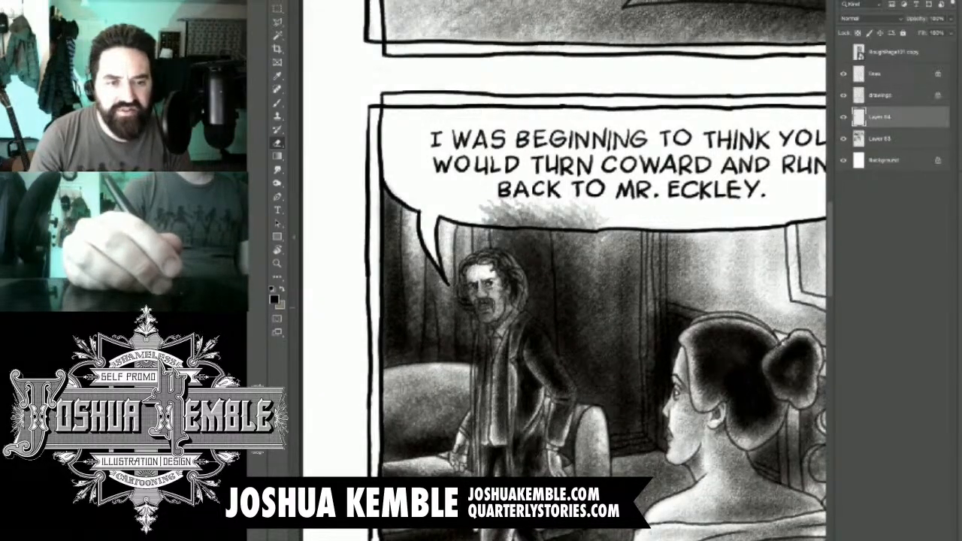
pyautogui.moveTo(490, 256)
pyautogui.mouseDown()
pyautogui.moveTo(516, 304)
pyautogui.moveTo(468, 302)
pyautogui.moveTo(499, 302)
pyautogui.moveTo(485, 353)
pyautogui.mouseUp()
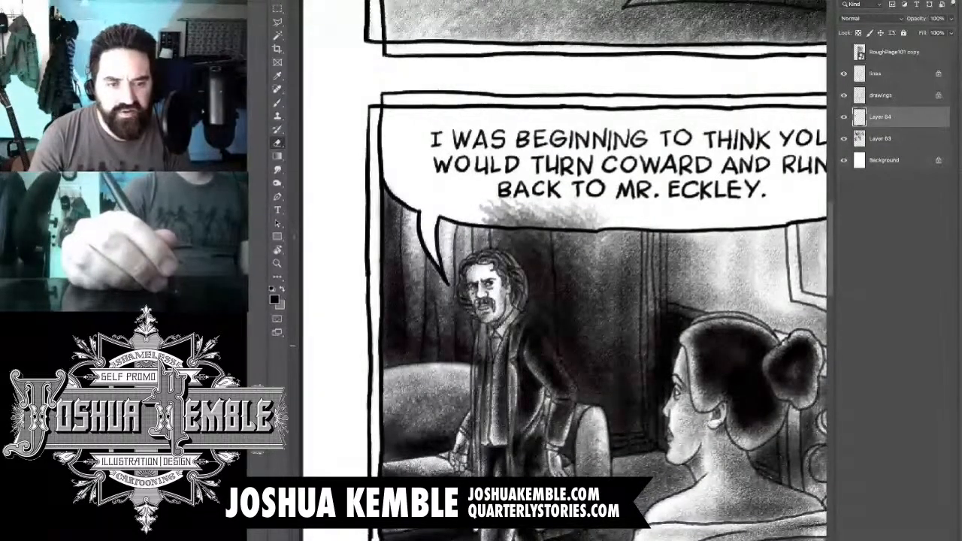
pyautogui.moveTo(484, 319)
pyautogui.mouseDown()
pyautogui.moveTo(491, 311)
pyautogui.moveTo(477, 322)
pyautogui.mouseUp()
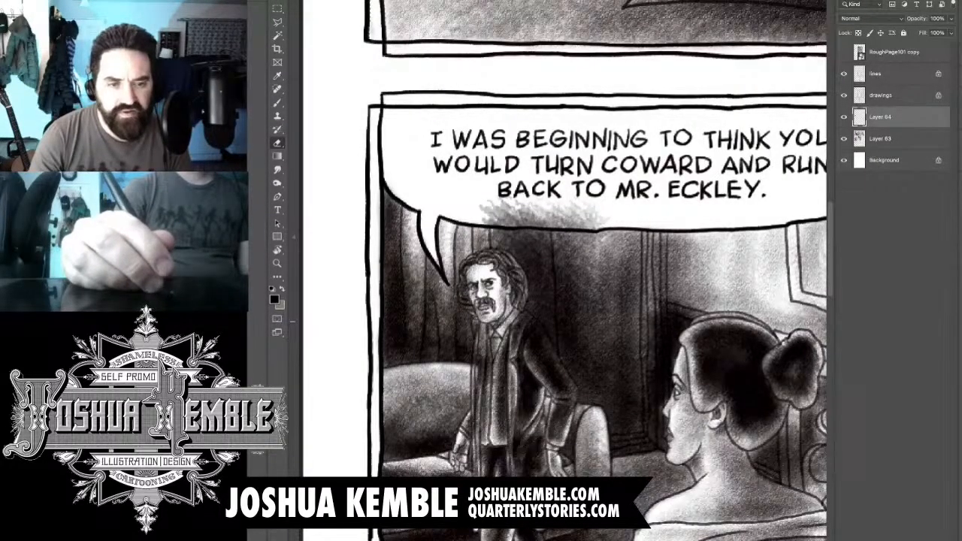
pyautogui.moveTo(481, 362); pyautogui.dragTo(481, 380)
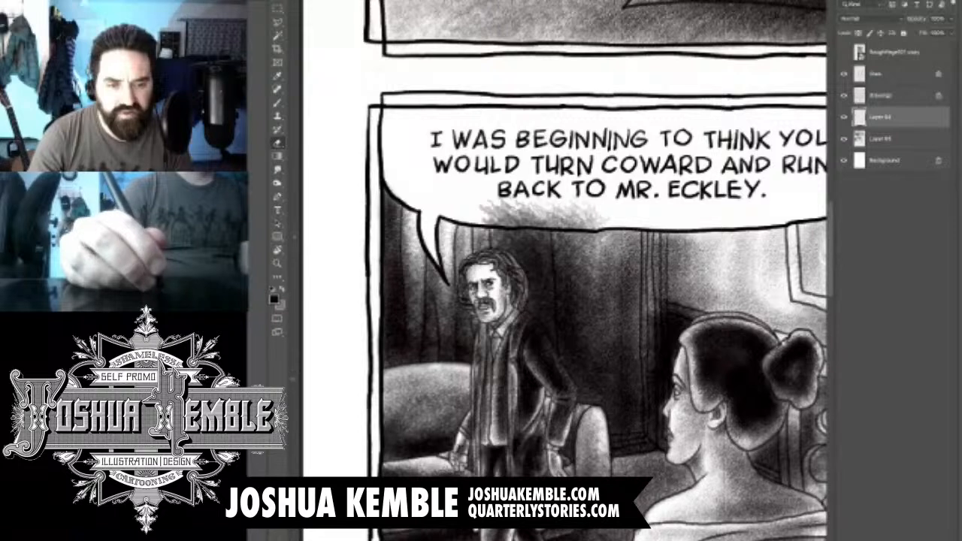
pyautogui.moveTo(511, 312)
pyautogui.mouseDown()
pyautogui.moveTo(526, 346)
pyautogui.moveTo(544, 350)
pyautogui.moveTo(560, 373)
pyautogui.moveTo(570, 407)
pyautogui.mouseUp()
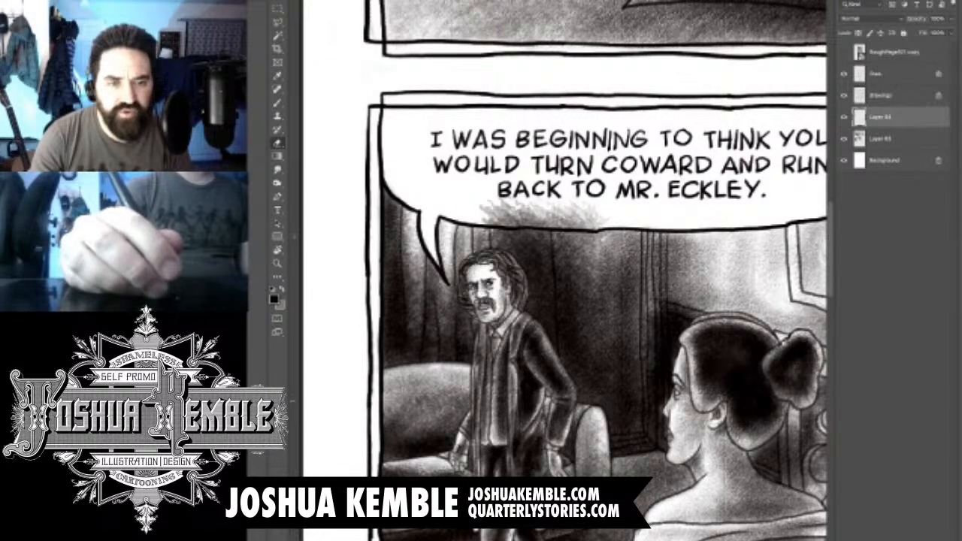
pyautogui.moveTo(523, 342); pyautogui.dragTo(526, 364)
# - Erase the tone spilling into the lower edge of the third panel's "I was beginning to think" balloon
pyautogui.moveTo(481, 215); pyautogui.dragTo(607, 218)
pyautogui.hotkey('ctrl', '-')
pyautogui.hotkey('ctrl', '-')
pyautogui.hotkey('ctrl', '-')
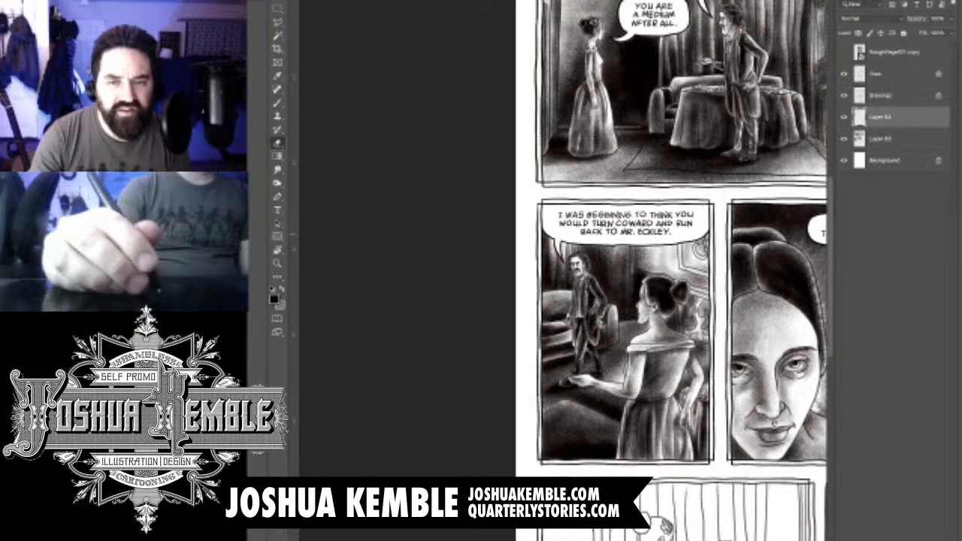
# - Darken the curtains around the third panel's balloon tail and erase the tone that spills into the balloon and its tail
pyautogui.hotkey('ctrl', '+')
pyautogui.hotkey('ctrl', '+')
pyautogui.hotkey('ctrl', '+')
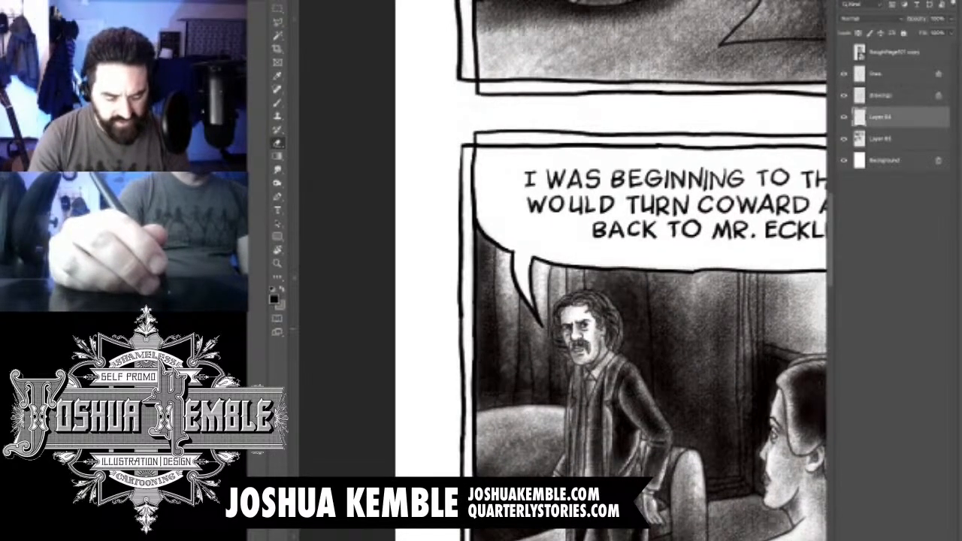
pyautogui.press('b')
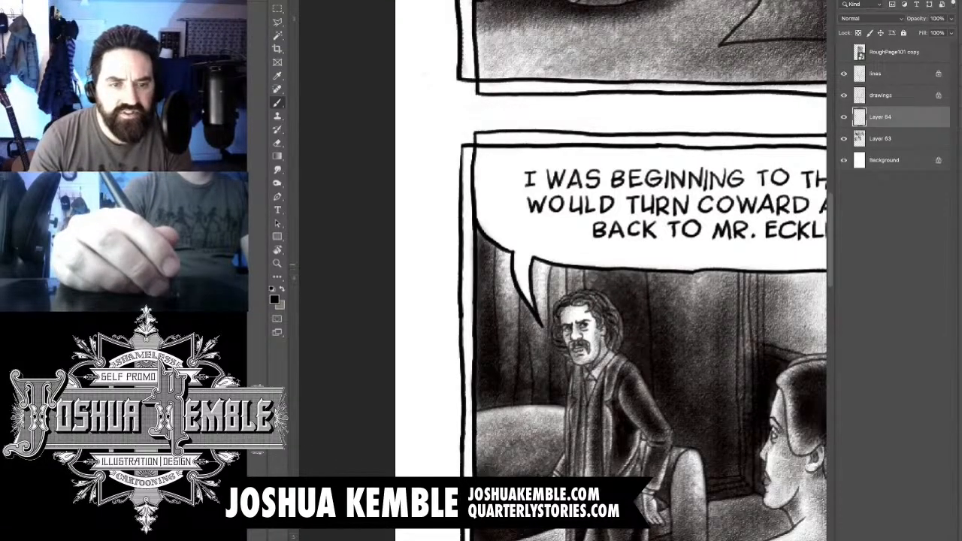
pyautogui.moveTo(551, 255)
pyautogui.mouseDown()
pyautogui.moveTo(532, 304)
pyautogui.moveTo(553, 278)
pyautogui.moveTo(504, 301)
pyautogui.mouseUp()
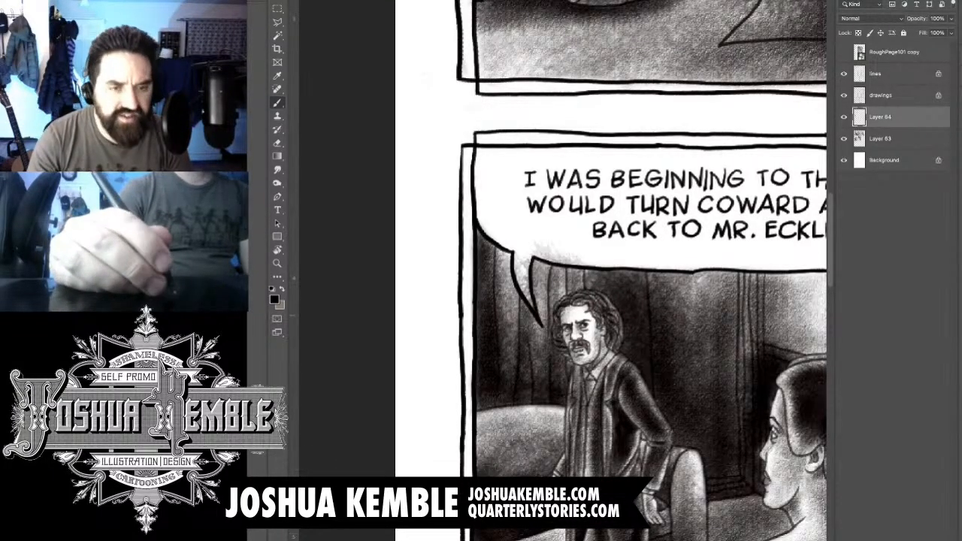
pyautogui.moveTo(517, 257); pyautogui.dragTo(508, 315)
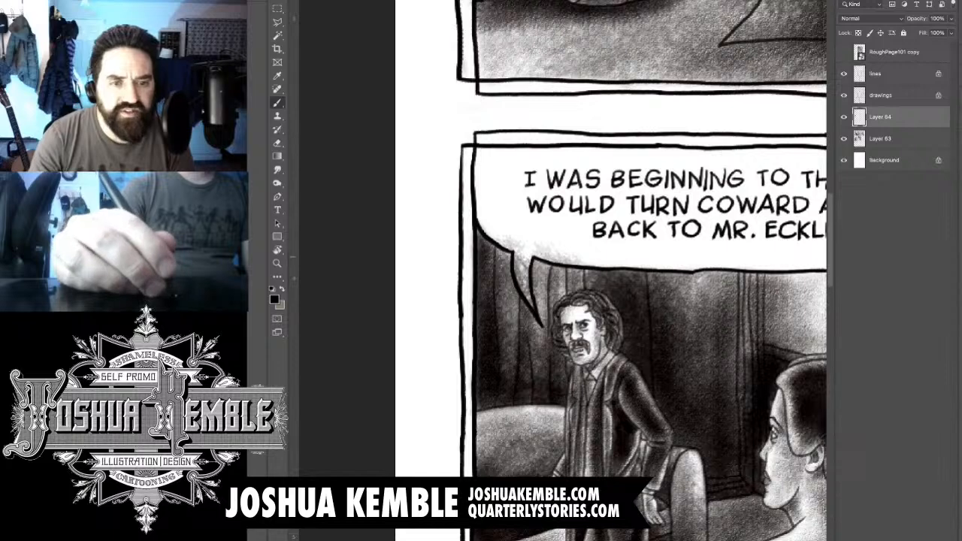
pyautogui.press('e')
pyautogui.moveTo(499, 236)
pyautogui.mouseDown()
pyautogui.moveTo(523, 251)
pyautogui.moveTo(526, 293)
pyautogui.mouseUp()
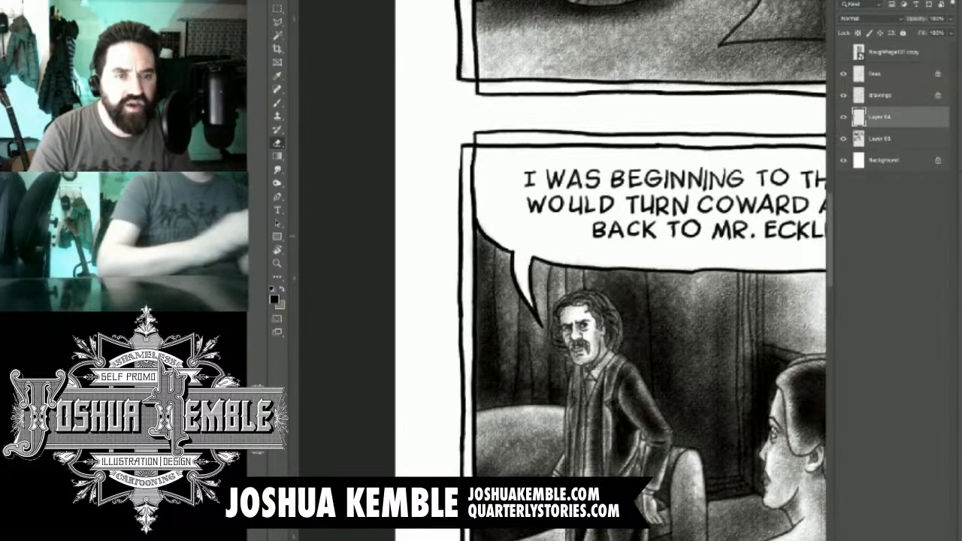
# - Darken the shadowed side of the woman's forehead, nose and cheek in the fourth panel on Layer 65
pyautogui.hotkey('ctrl', '0')
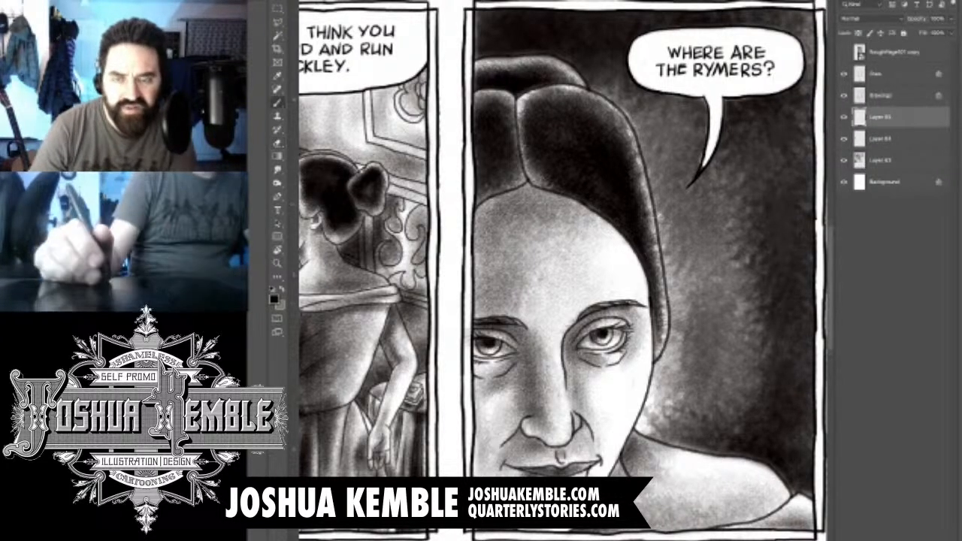
pyautogui.press('b')
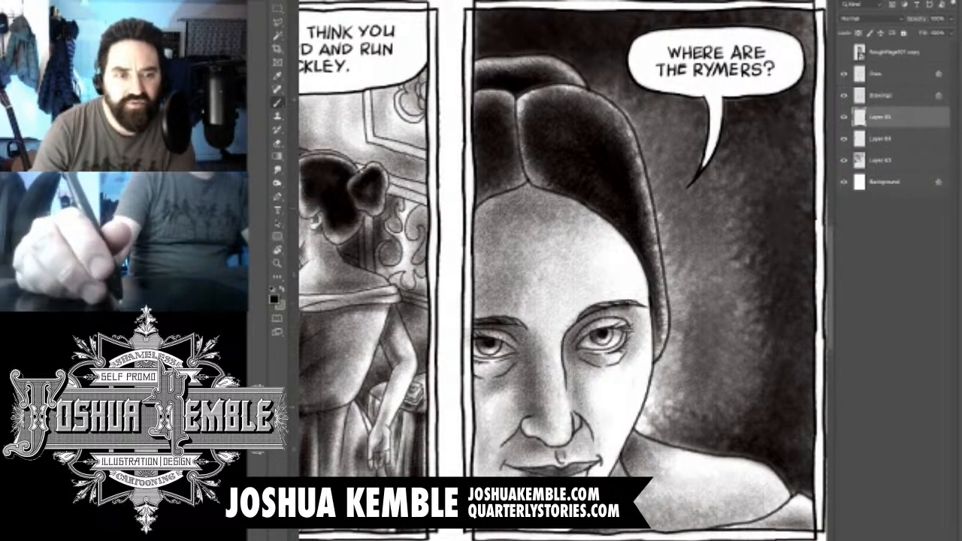
pyautogui.click(843, 117)
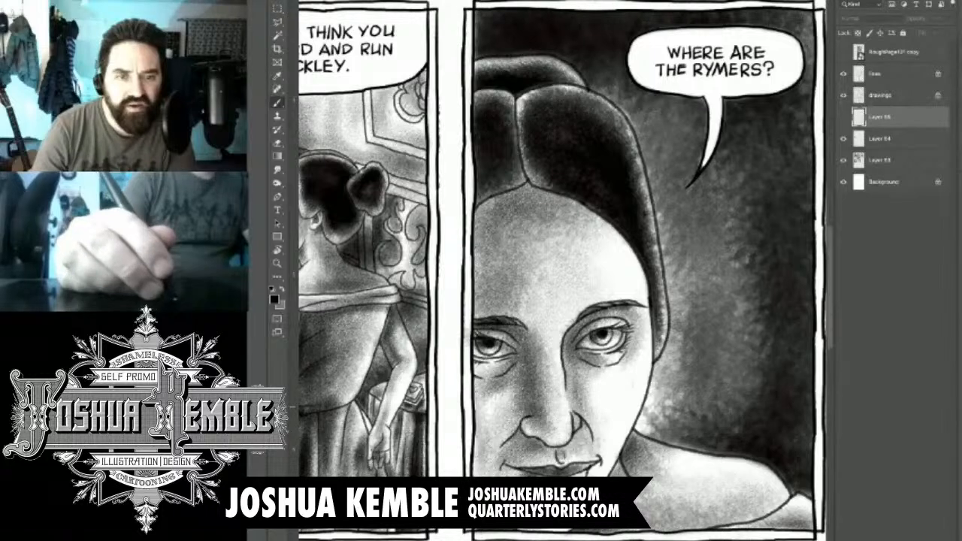
pyautogui.click(843, 117)
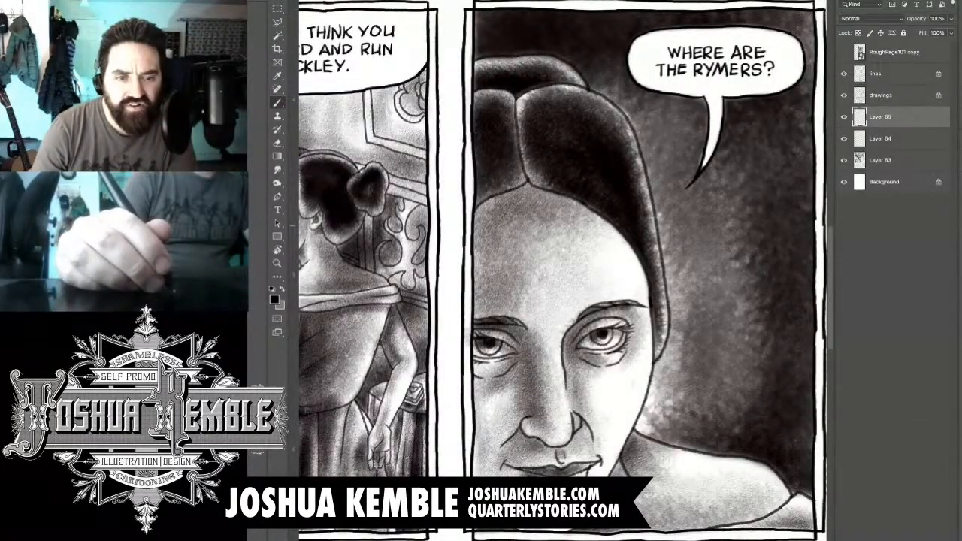
pyautogui.moveTo(524, 232); pyautogui.dragTo(483, 251)
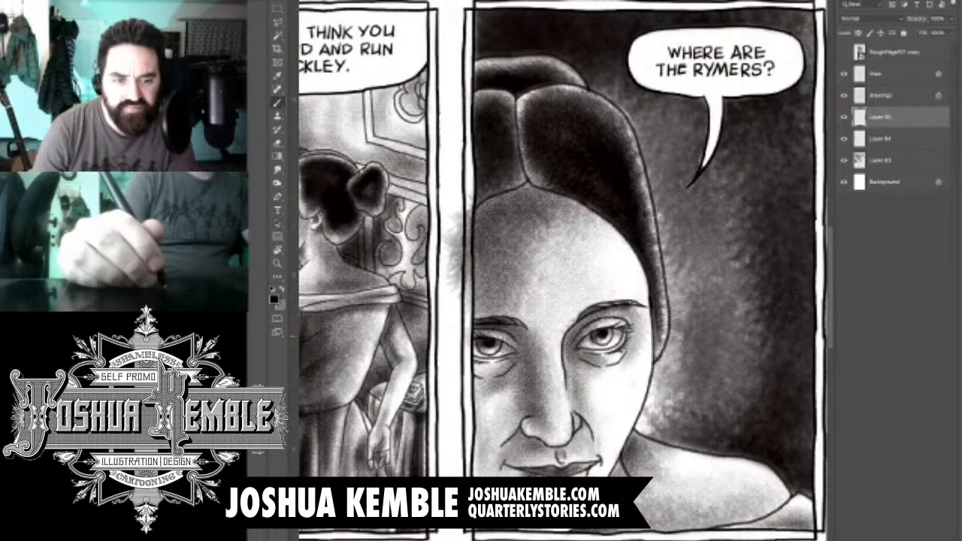
pyautogui.moveTo(515, 334)
pyautogui.mouseDown()
pyautogui.moveTo(488, 348)
pyautogui.moveTo(513, 448)
pyautogui.mouseUp()
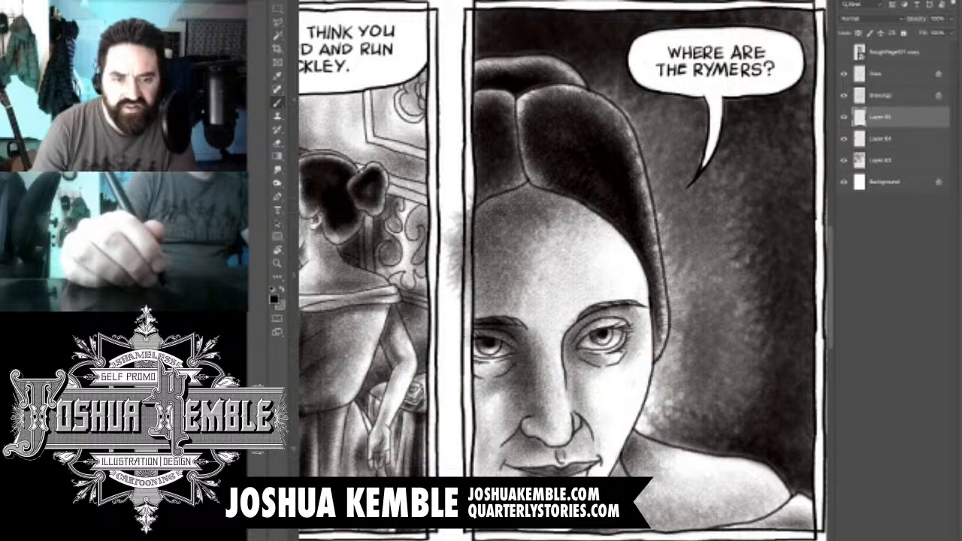
pyautogui.moveTo(505, 385)
pyautogui.mouseDown()
pyautogui.moveTo(464, 470)
pyautogui.moveTo(466, 429)
pyautogui.moveTo(477, 467)
pyautogui.mouseUp()
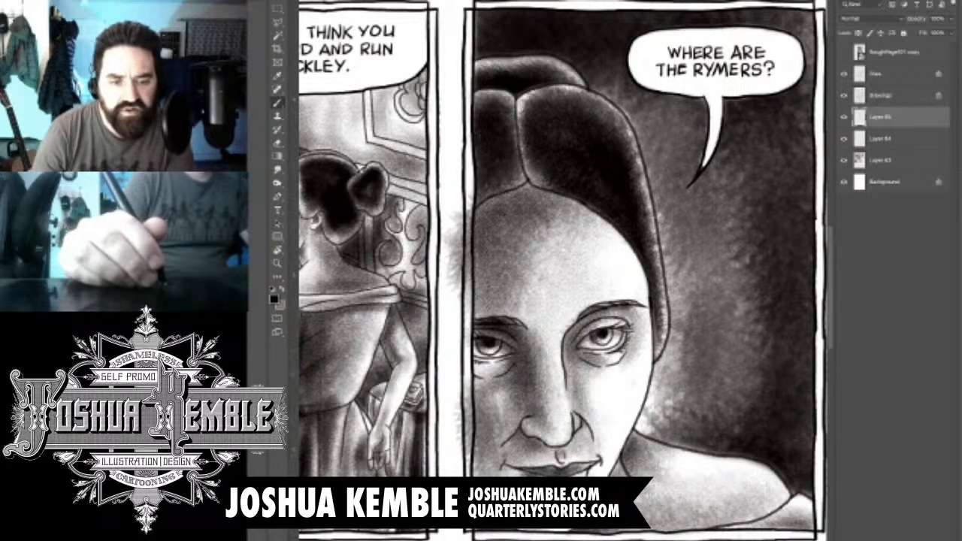
# - Deepen the shadow over the woman's outer cheek, mouth corner and chin in the fourth panel
pyautogui.moveTo(493, 360); pyautogui.dragTo(466, 386)
pyautogui.moveTo(518, 443); pyautogui.dragTo(490, 471)
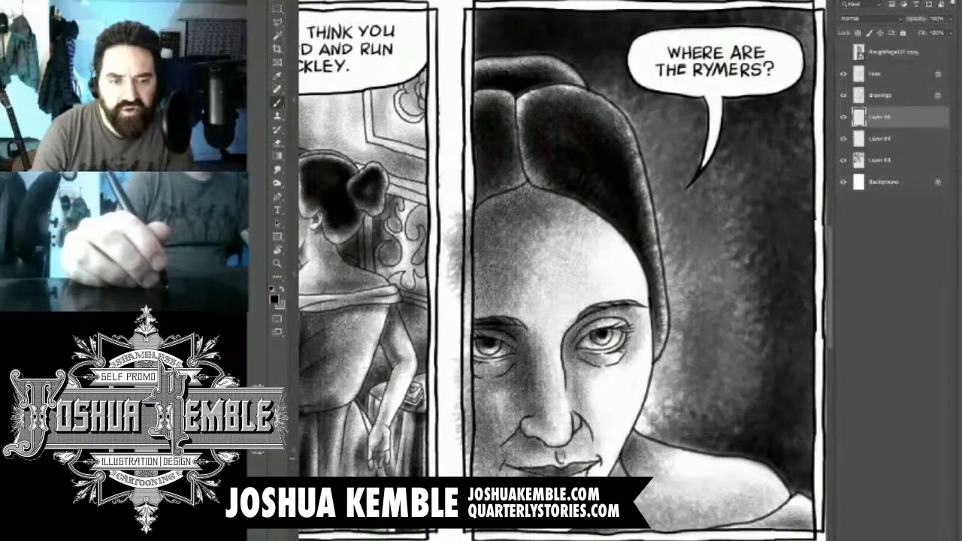
pyautogui.moveTo(526, 442); pyautogui.dragTo(499, 472)
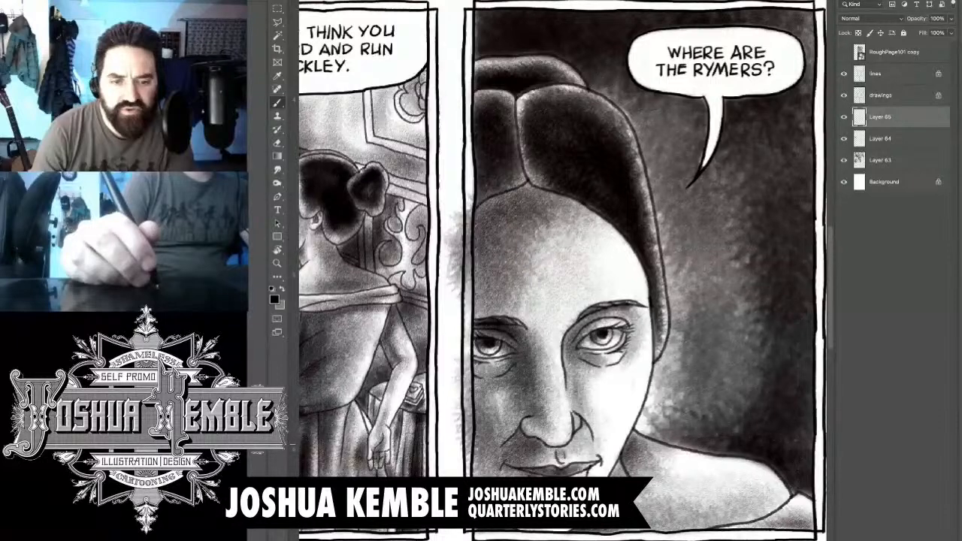
pyautogui.moveTo(523, 395)
pyautogui.mouseDown()
pyautogui.moveTo(499, 435)
pyautogui.moveTo(524, 470)
pyautogui.moveTo(558, 473)
pyautogui.moveTo(495, 475)
pyautogui.moveTo(531, 535)
pyautogui.mouseUp()
pyautogui.moveTo(468, 405); pyautogui.dragTo(509, 535)
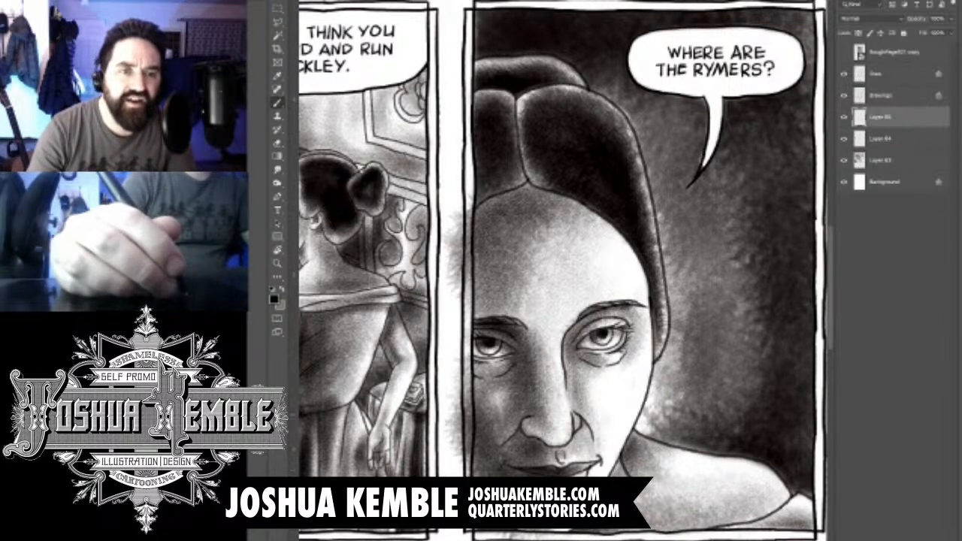
# - Erase the tone spilling into the gutter beside the woman's forehead in the fourth panel
pyautogui.press('e')
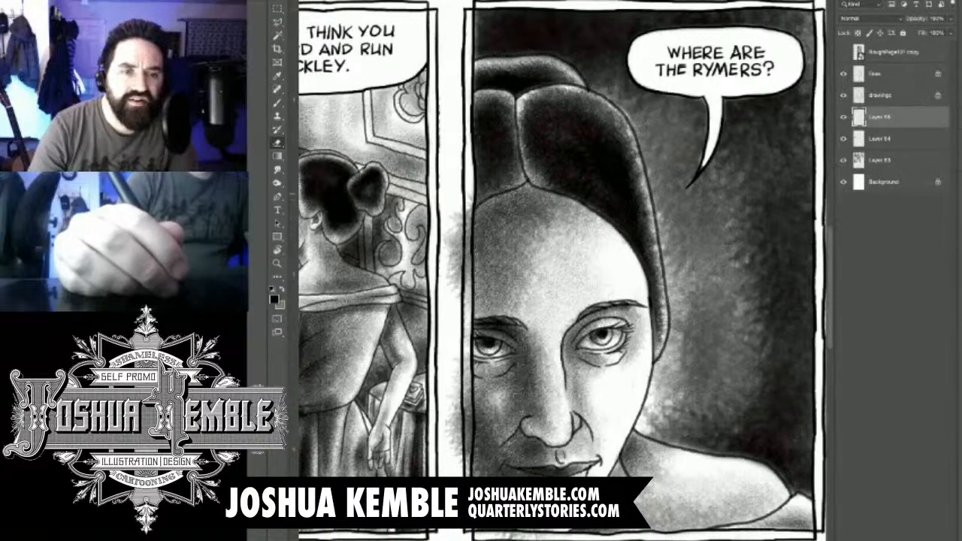
pyautogui.moveTo(468, 198); pyautogui.dragTo(464, 301)
pyautogui.moveTo(460, 221)
pyautogui.mouseDown()
pyautogui.moveTo(463, 323)
pyautogui.moveTo(455, 301)
pyautogui.mouseUp()
pyautogui.moveTo(451, 212)
pyautogui.mouseDown()
pyautogui.moveTo(452, 286)
pyautogui.moveTo(459, 235)
pyautogui.mouseUp()
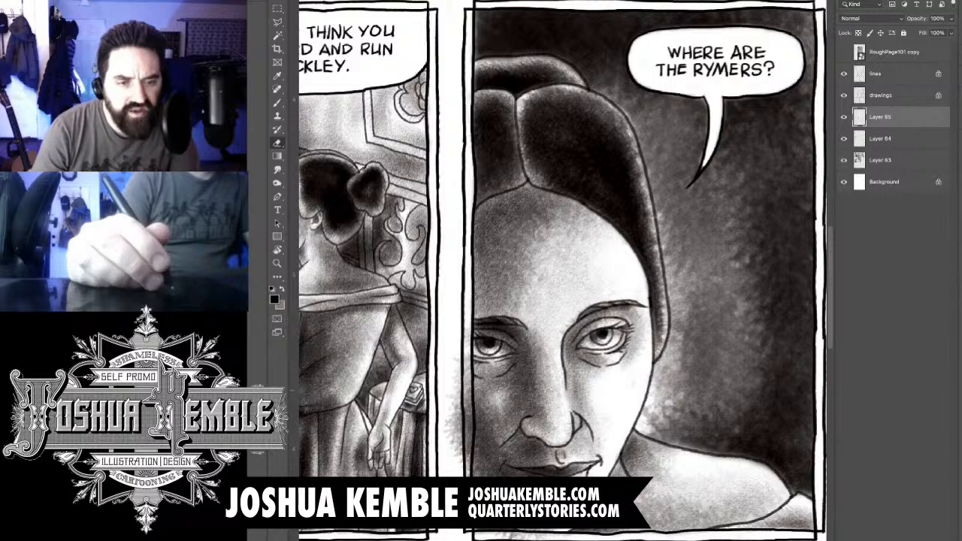
# - Erase the remaining tone spill in the gutter beside the woman's cheek and mouth
pyautogui.press('b')
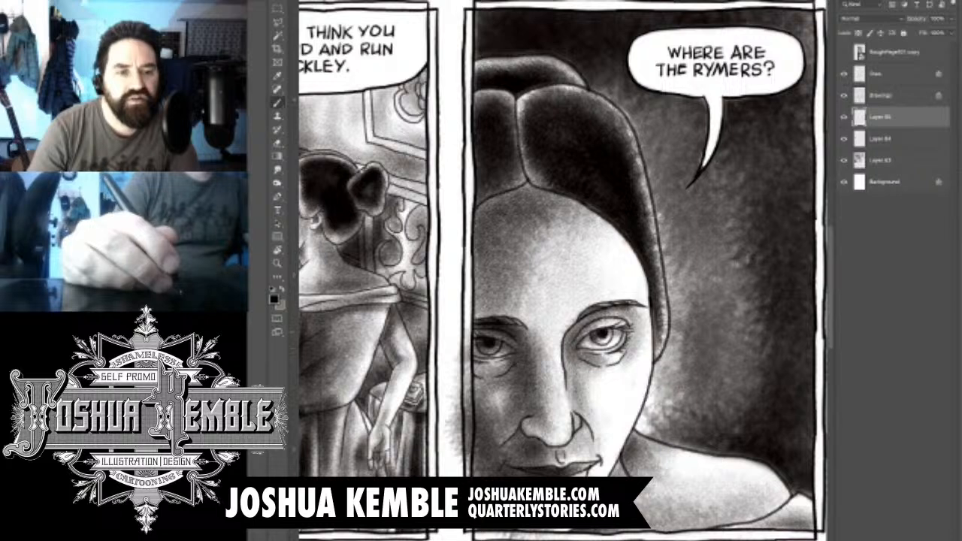
pyautogui.press('e')
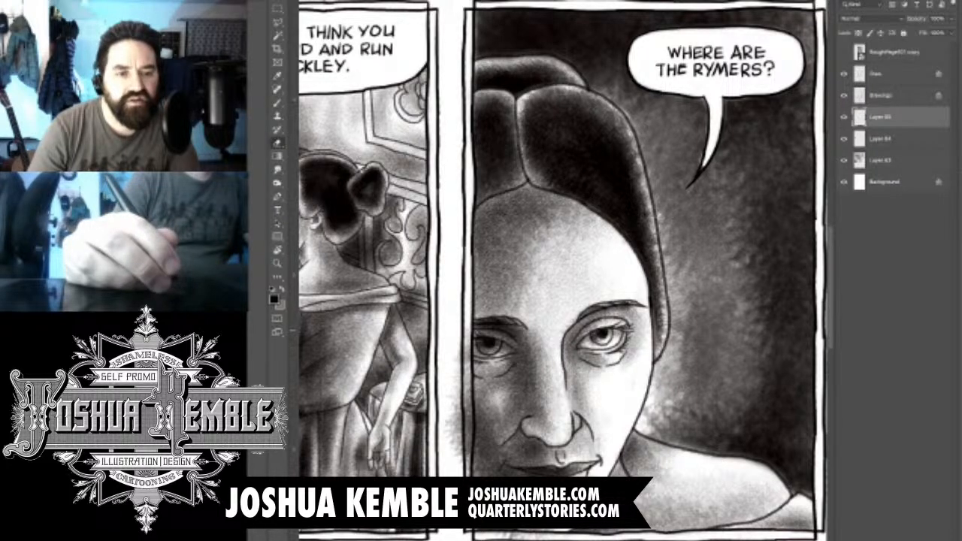
pyautogui.press('b')
pyautogui.press('e')
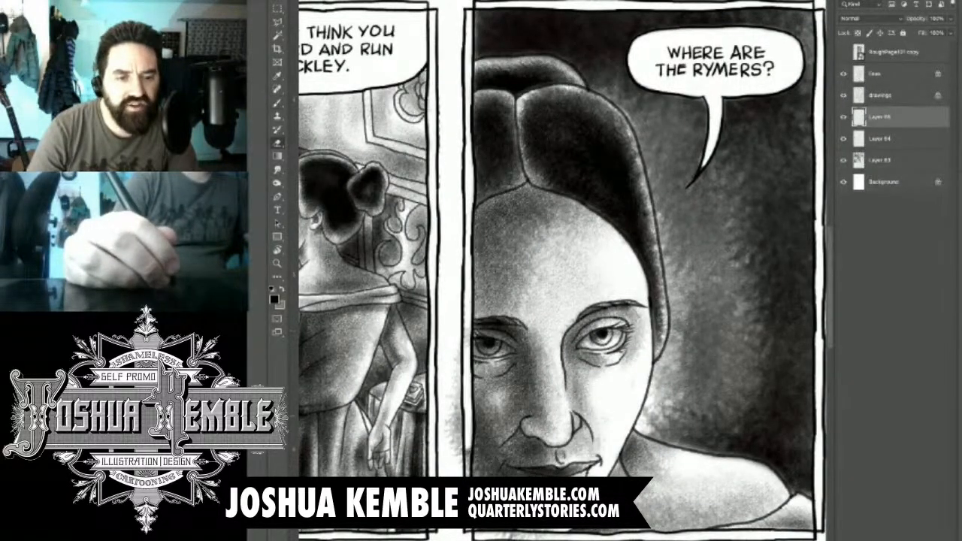
pyautogui.moveTo(466, 422); pyautogui.dragTo(466, 473)
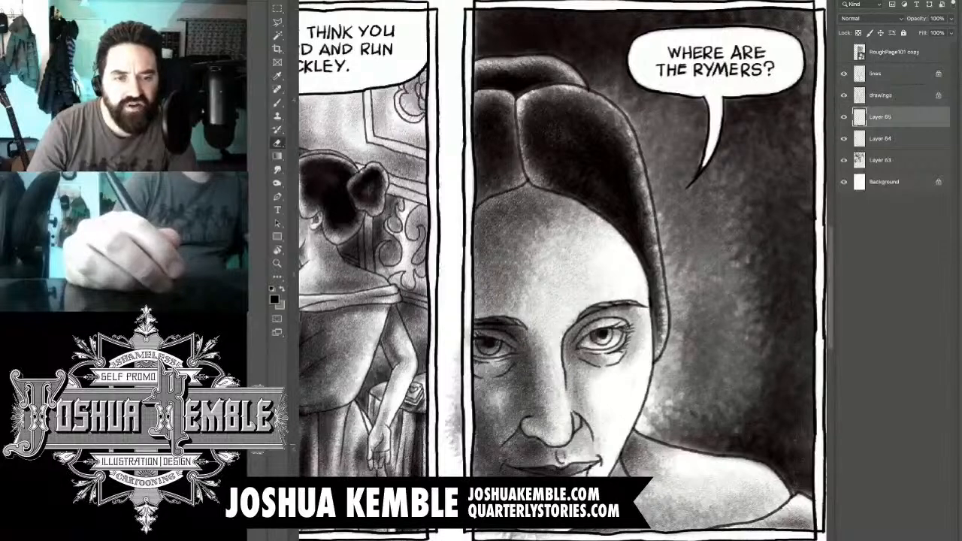
pyautogui.moveTo(455, 391); pyautogui.dragTo(454, 450)
pyautogui.moveTo(456, 350); pyautogui.dragTo(456, 401)
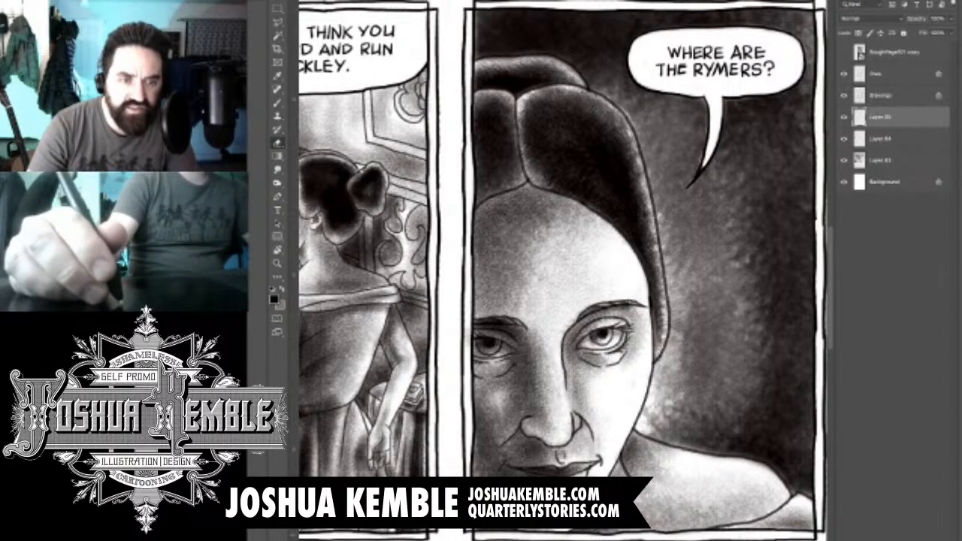
# - Compare the page and the fourth panel with Layer 64 hidden and shown
pyautogui.click(843, 139)
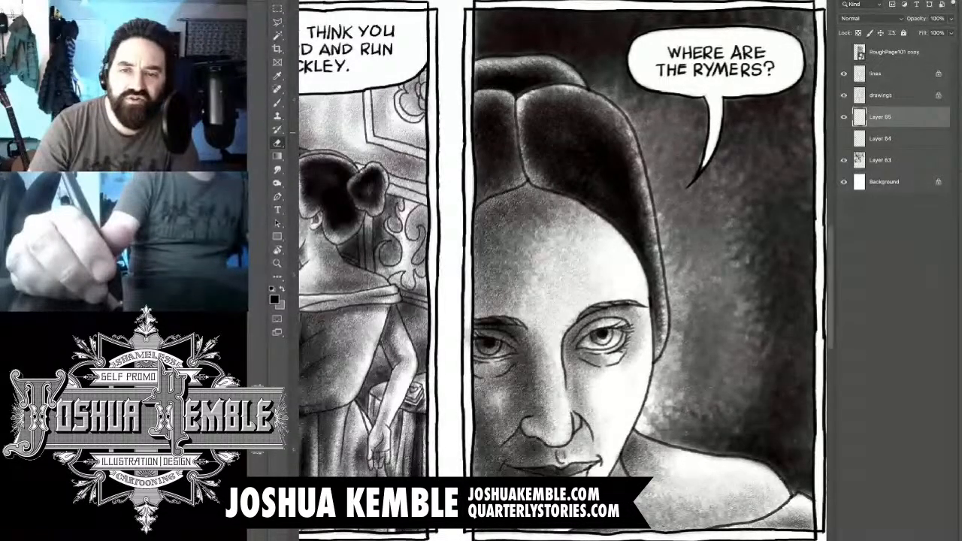
pyautogui.click(881, 160)
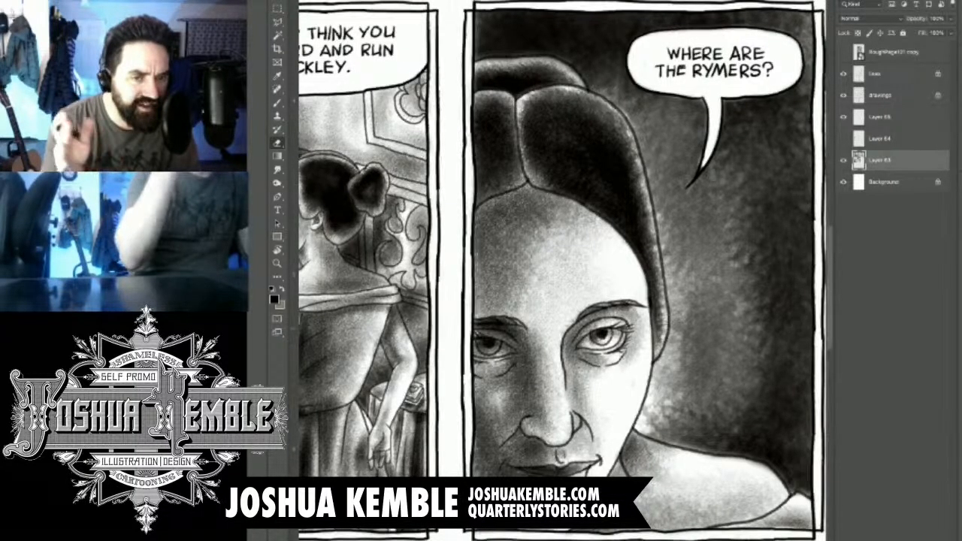
pyautogui.hotkey('ctrl', '0')
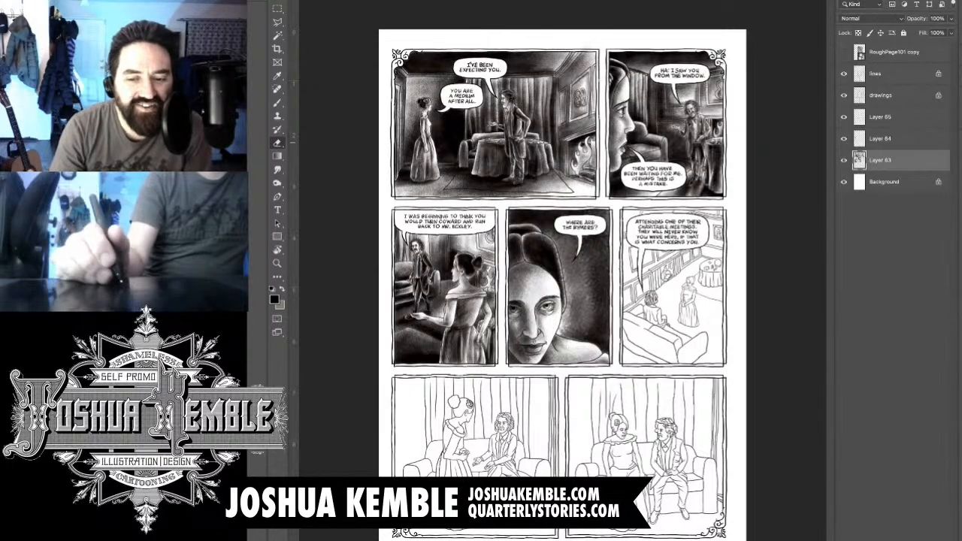
pyautogui.click(887, 140)
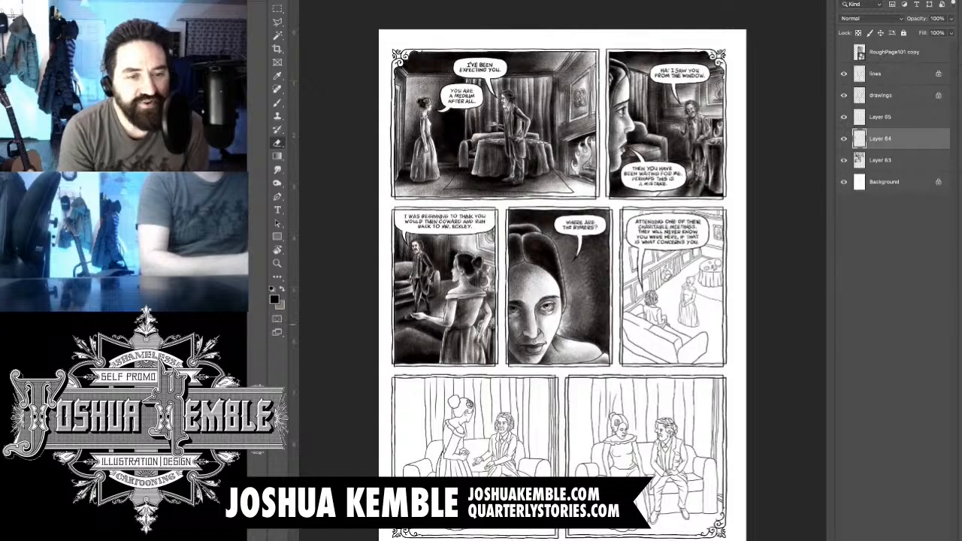
pyautogui.hotkey('ctrl', '+')
pyautogui.hotkey('ctrl', '+')
pyautogui.hotkey('ctrl', '+')
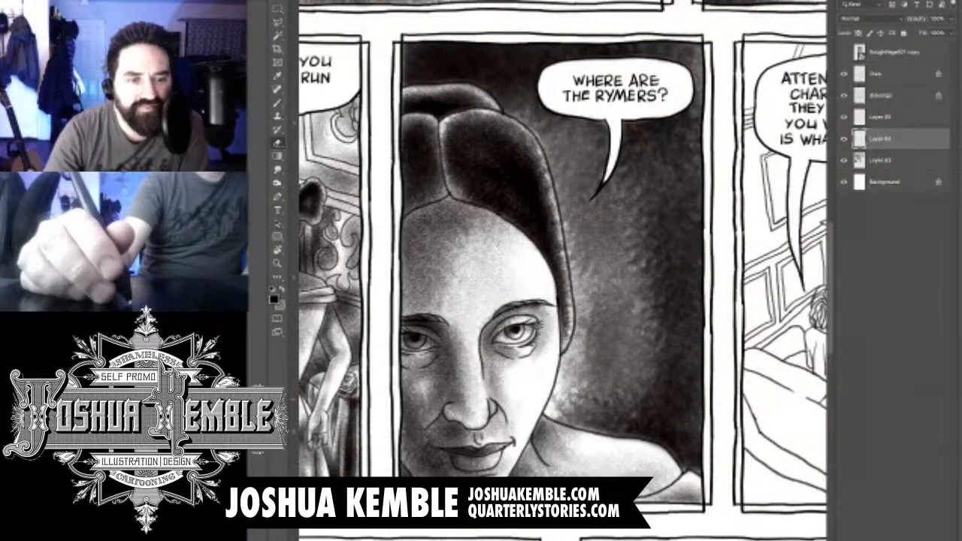
pyautogui.click(844, 138)
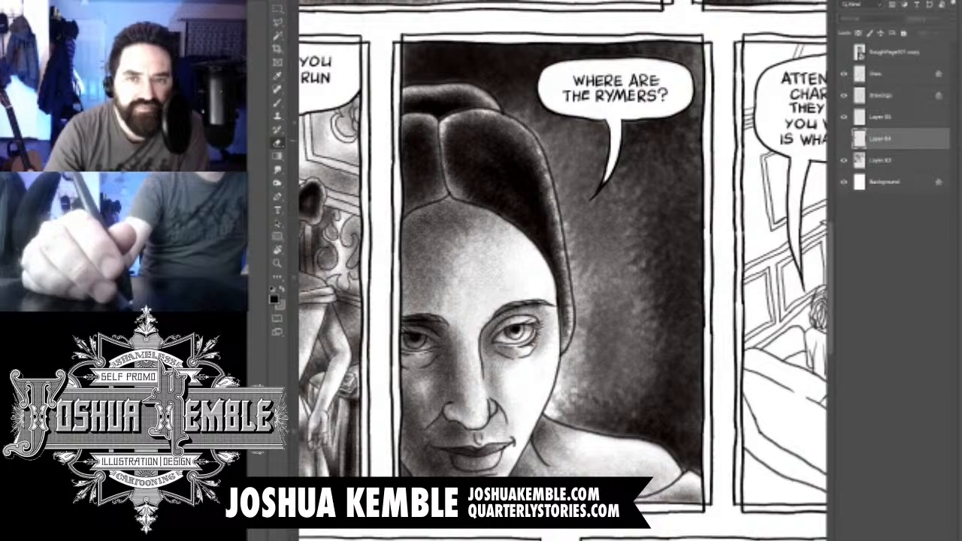
pyautogui.click(844, 138)
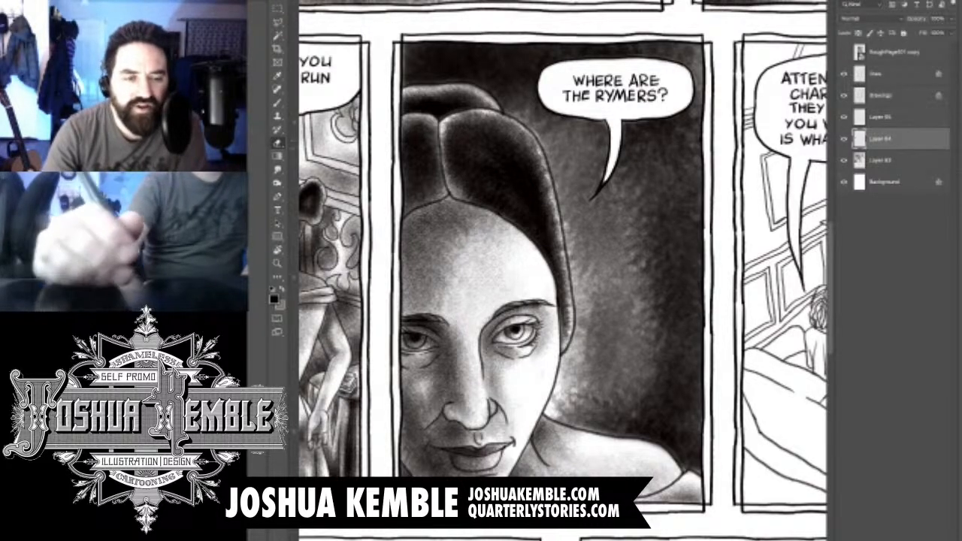
# - Check which of the fourth panel's tones sit on Layers 65, 64 and 63 by toggling their visibility, with Layer 65 active
pyautogui.click(880, 117)
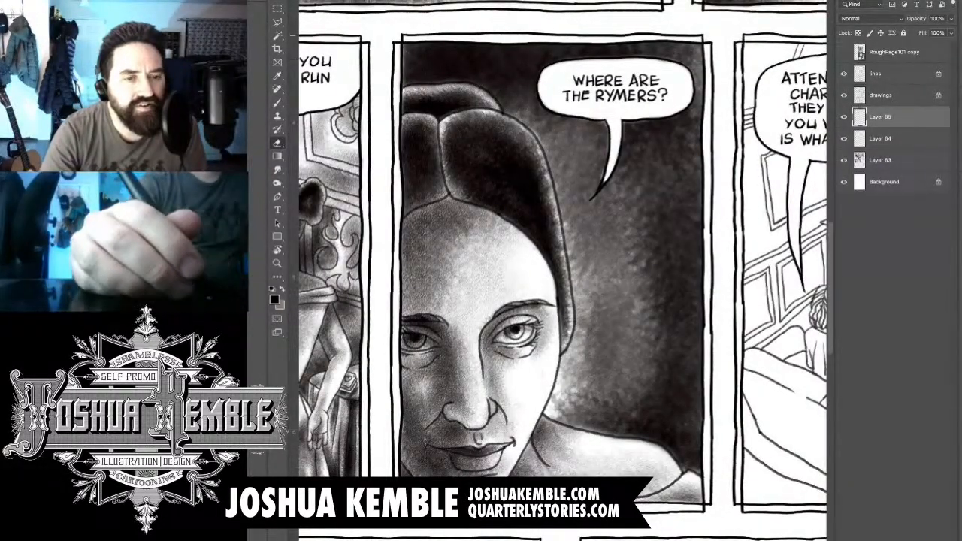
pyautogui.press('m')
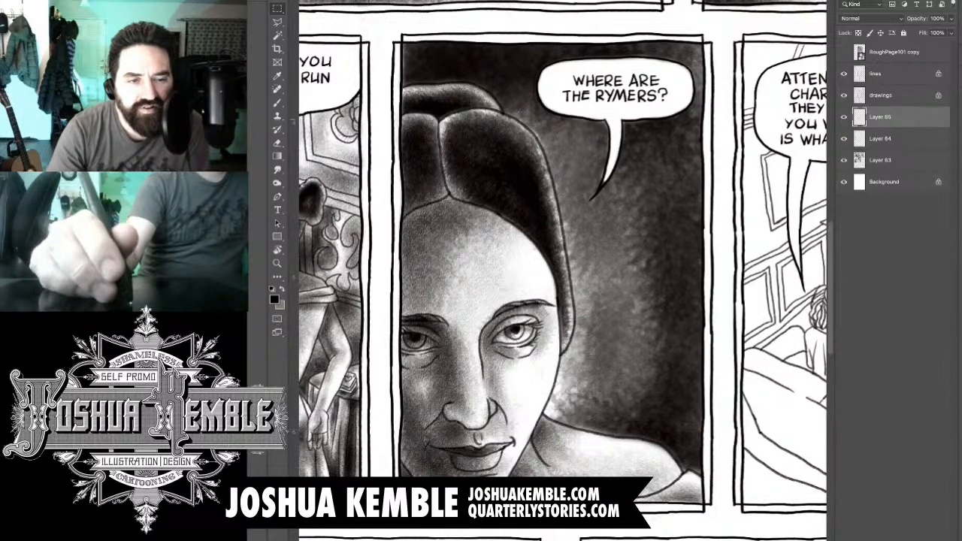
pyautogui.click(843, 118)
pyautogui.click(843, 117)
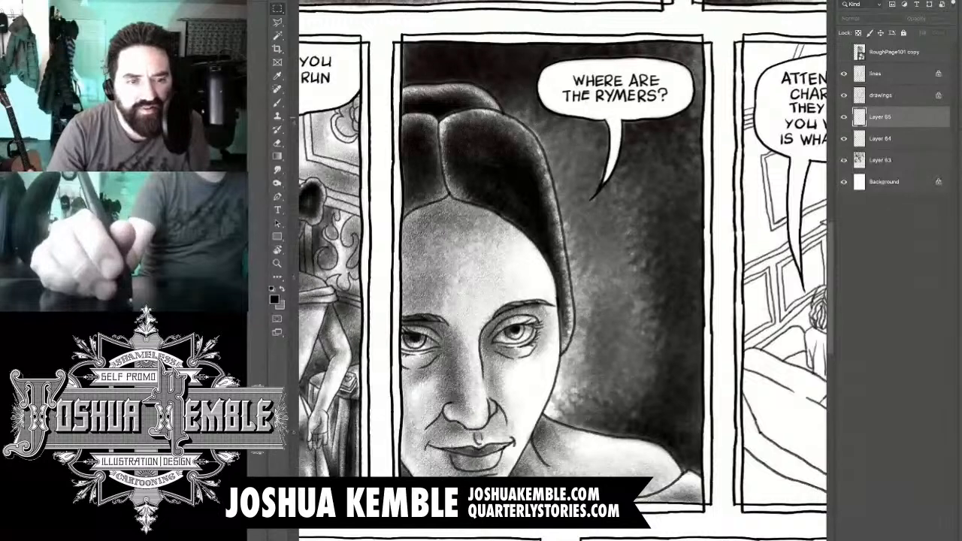
pyautogui.click(844, 139)
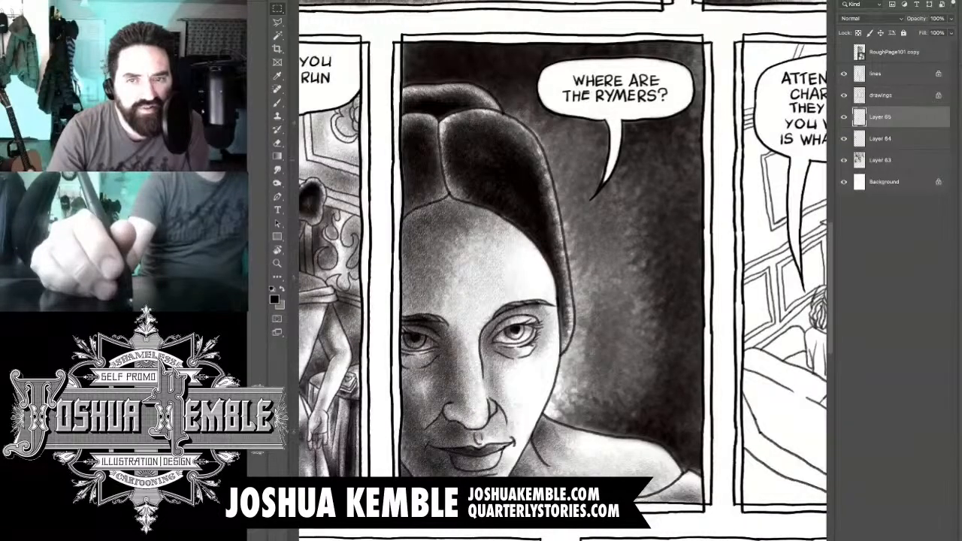
pyautogui.click(844, 160)
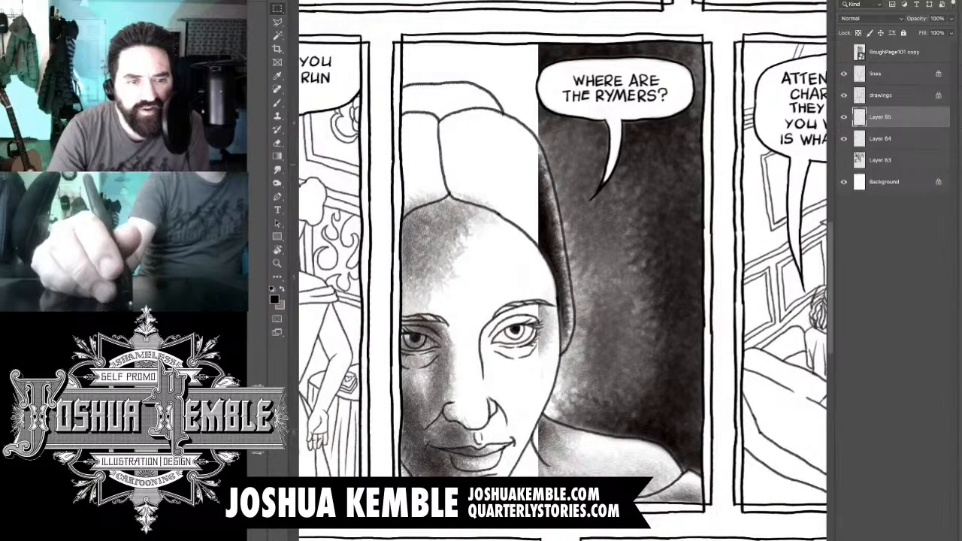
pyautogui.click(844, 117)
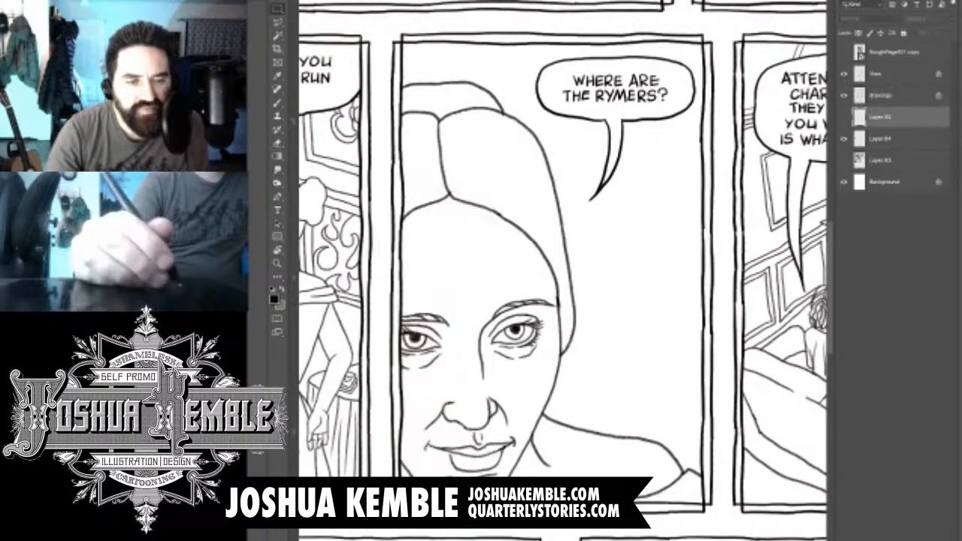
pyautogui.click(844, 118)
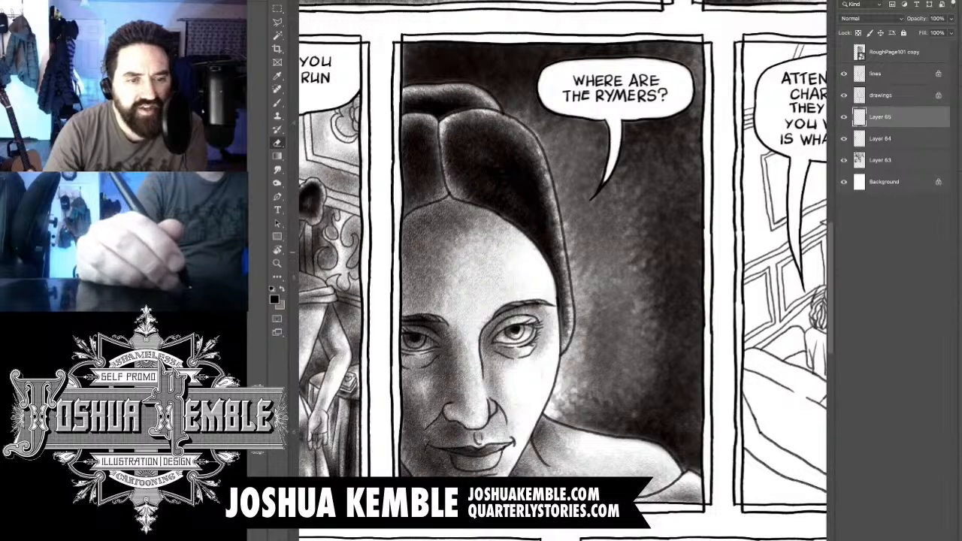
# - Lighten the tone on the woman's forehead and erase a highlight into her shadowed cheek
pyautogui.moveTo(462, 226); pyautogui.dragTo(432, 280)
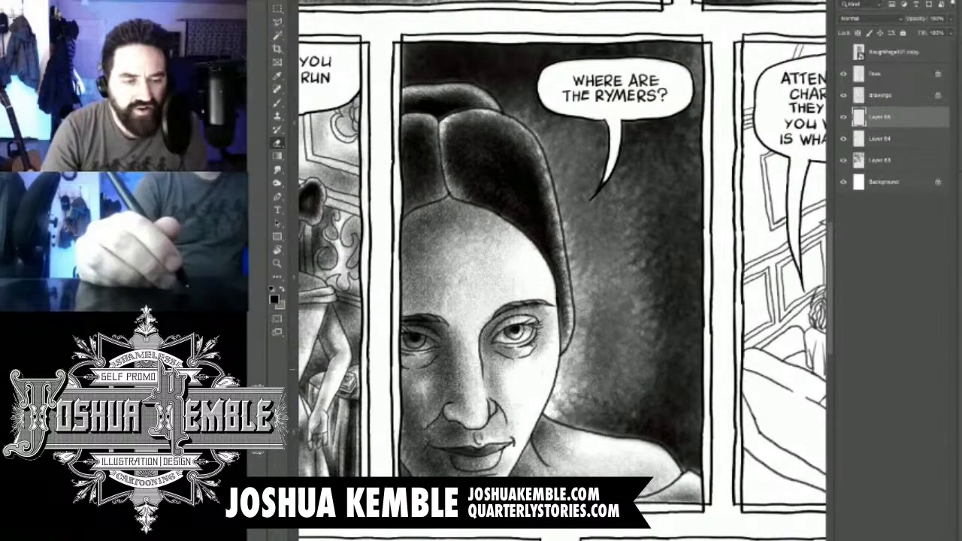
pyautogui.moveTo(441, 374); pyautogui.dragTo(412, 420)
pyautogui.hotkey('ctrl', 'z')
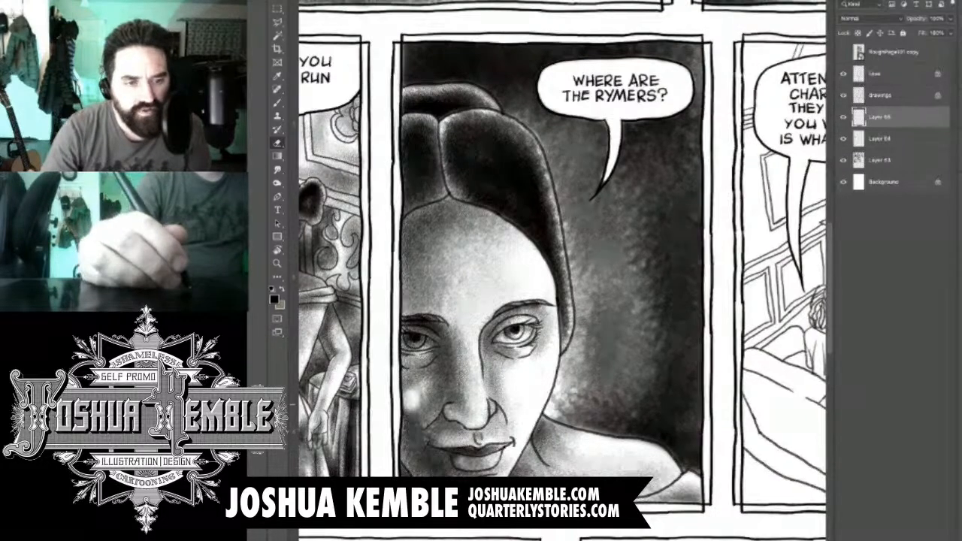
pyautogui.moveTo(414, 403)
pyautogui.mouseDown()
pyautogui.moveTo(414, 394)
pyautogui.moveTo(404, 439)
pyautogui.mouseUp()
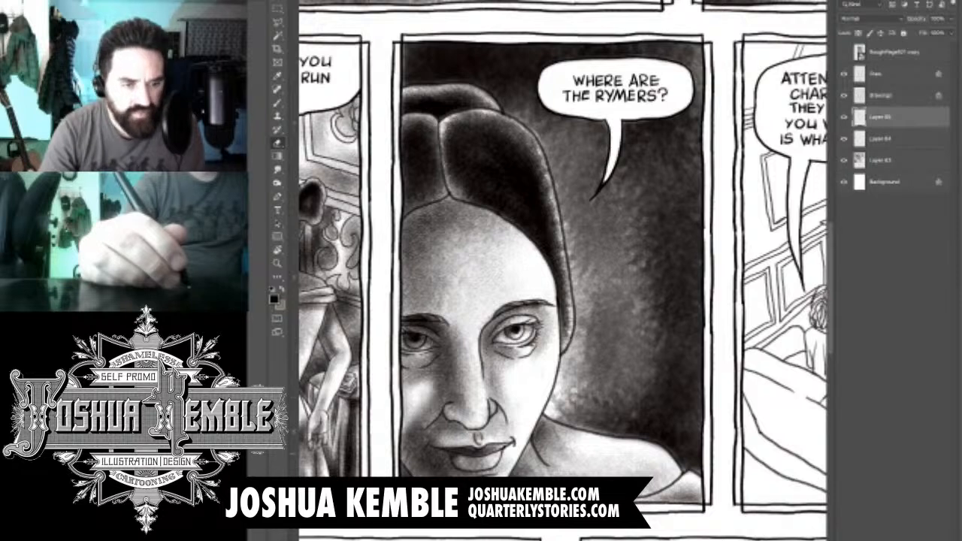
# - Brush tone back over the woman's shadowed cheek and erase the spill in the gutter beside it
pyautogui.press('b')
pyautogui.press('e')
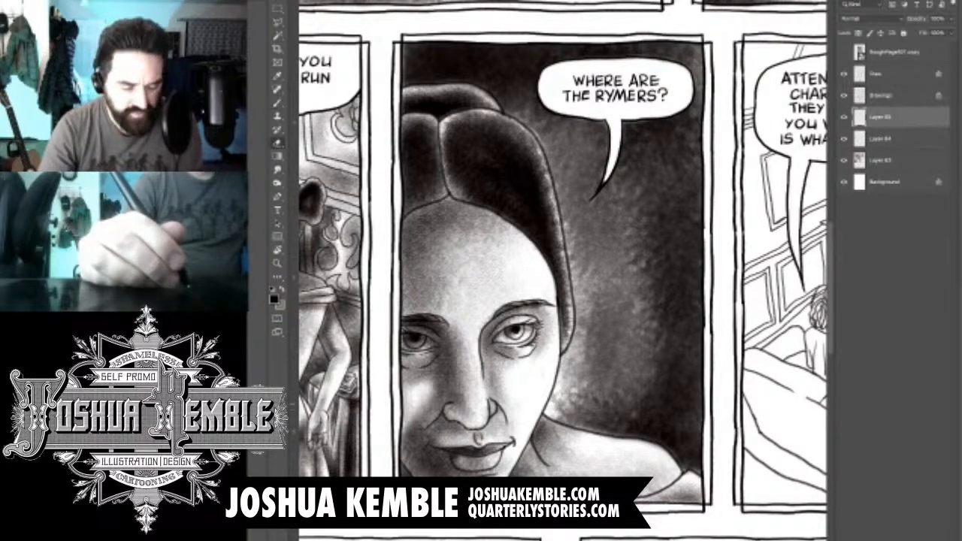
pyautogui.press('b')
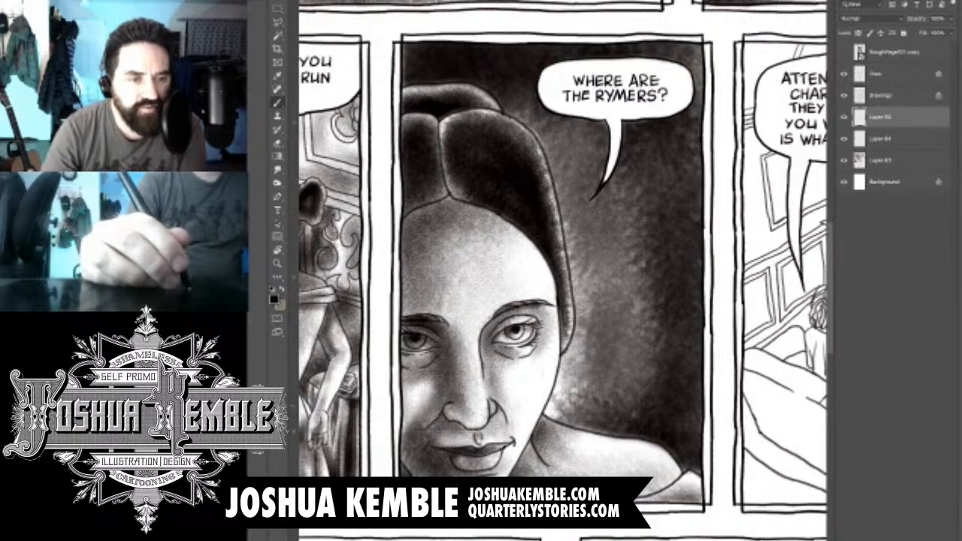
pyautogui.moveTo(425, 395)
pyautogui.mouseDown()
pyautogui.moveTo(376, 443)
pyautogui.moveTo(395, 419)
pyautogui.mouseUp()
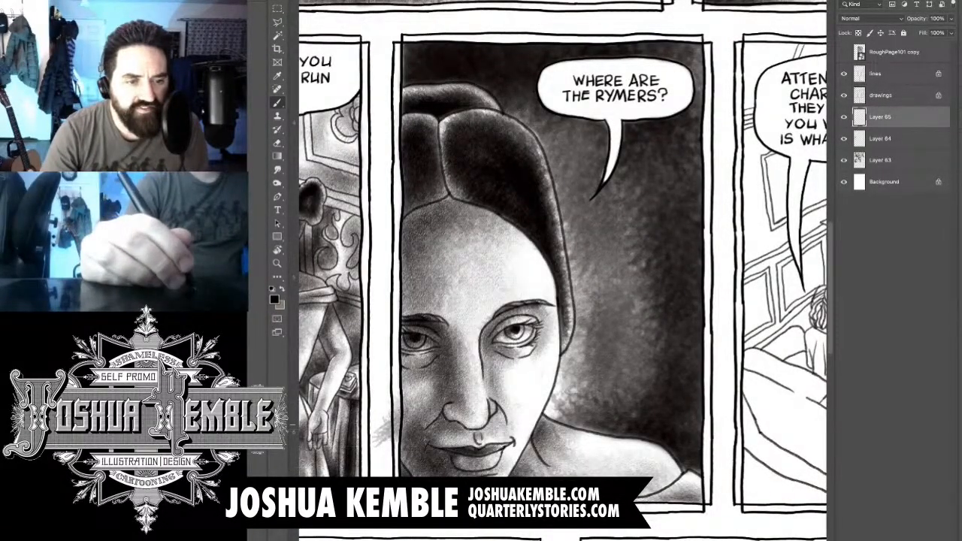
pyautogui.press('e')
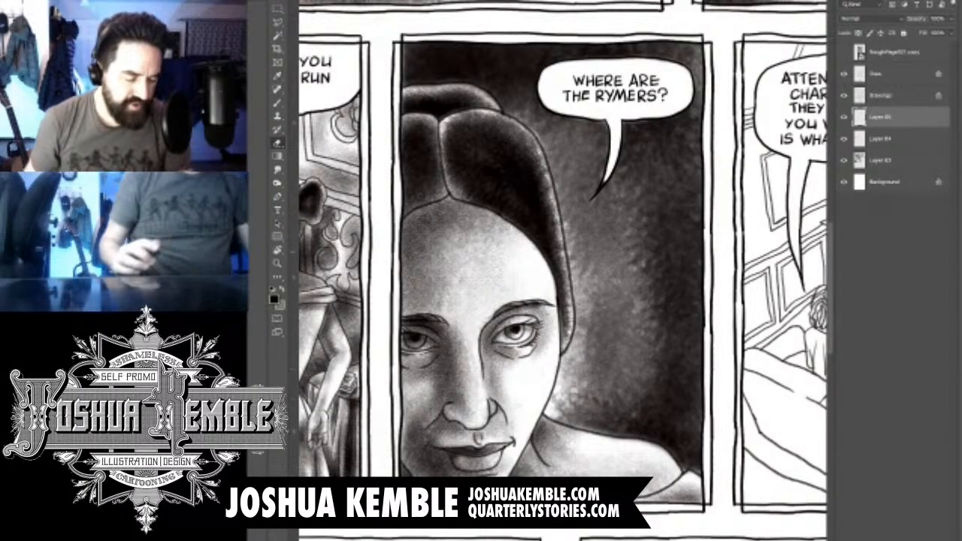
pyautogui.hotkey('ctrl', '0')
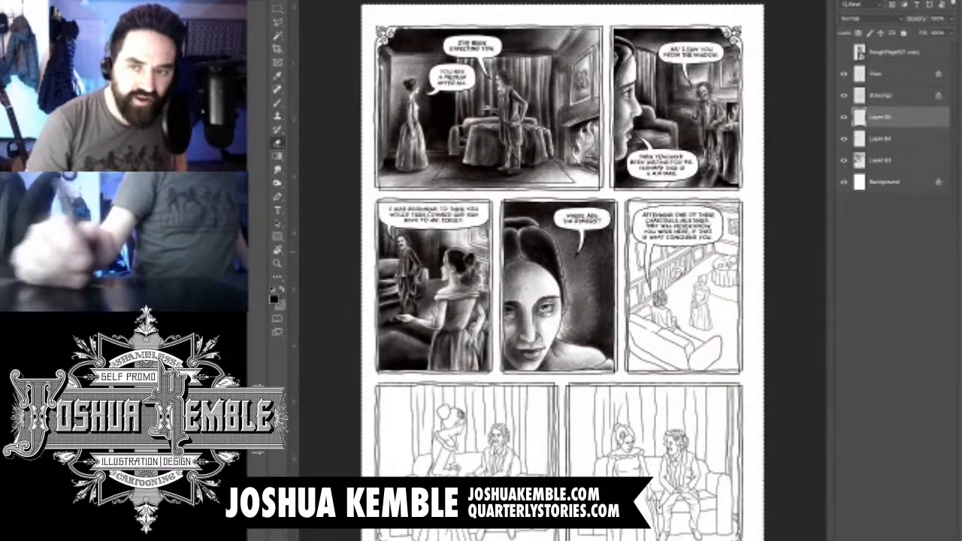
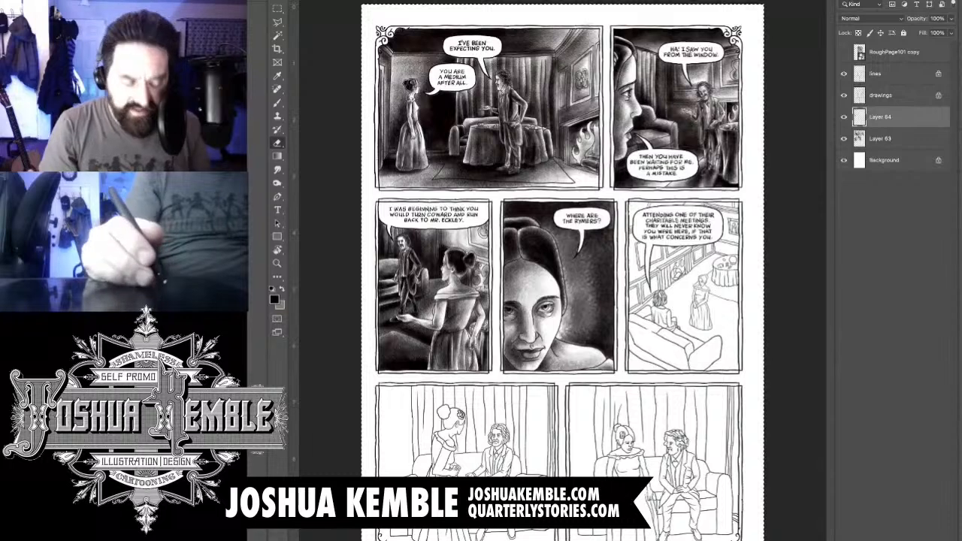
# - Merge Layer 64 down into Layer 63 and add a new empty layer above it
pyautogui.hotkey('ctrl', 'e')
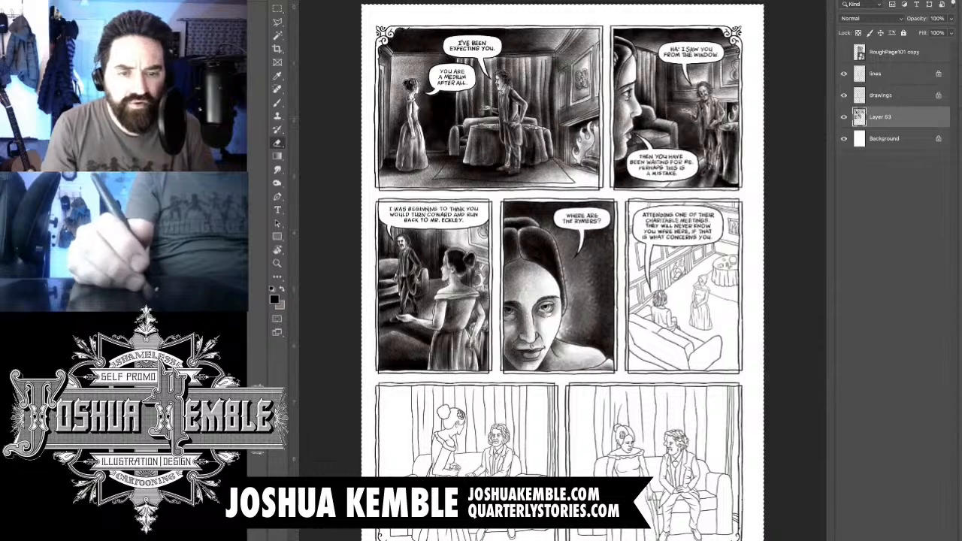
pyautogui.hotkey('ctrl', 'shift', 'alt', 'n')
pyautogui.press('b')
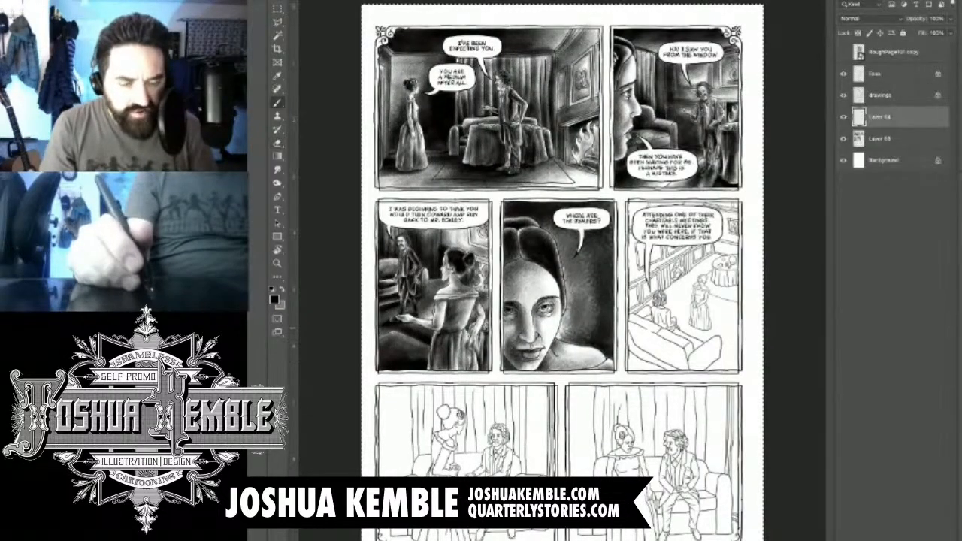
pyautogui.moveTo(672, 287); pyautogui.dragTo(645, 353)
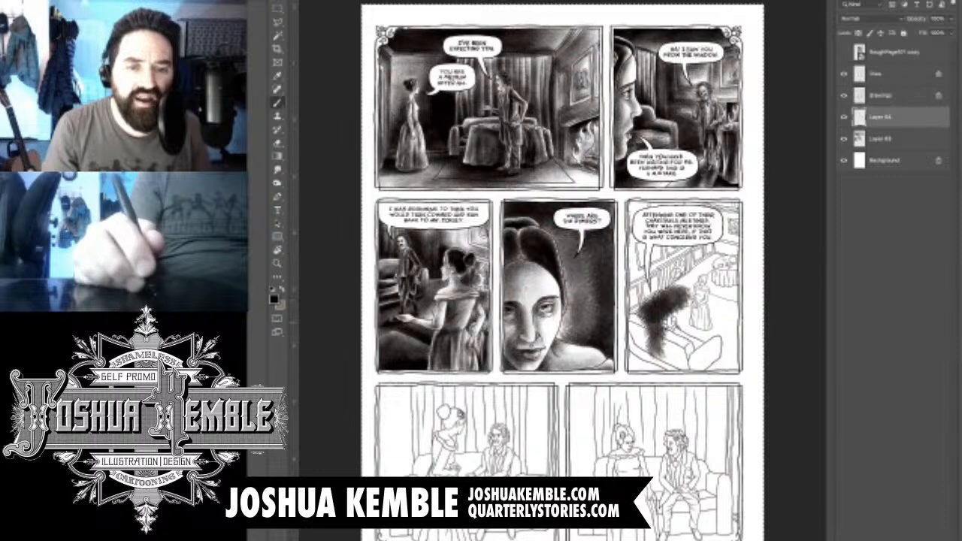
pyautogui.press('e')
pyautogui.moveTo(680, 353); pyautogui.dragTo(654, 289)
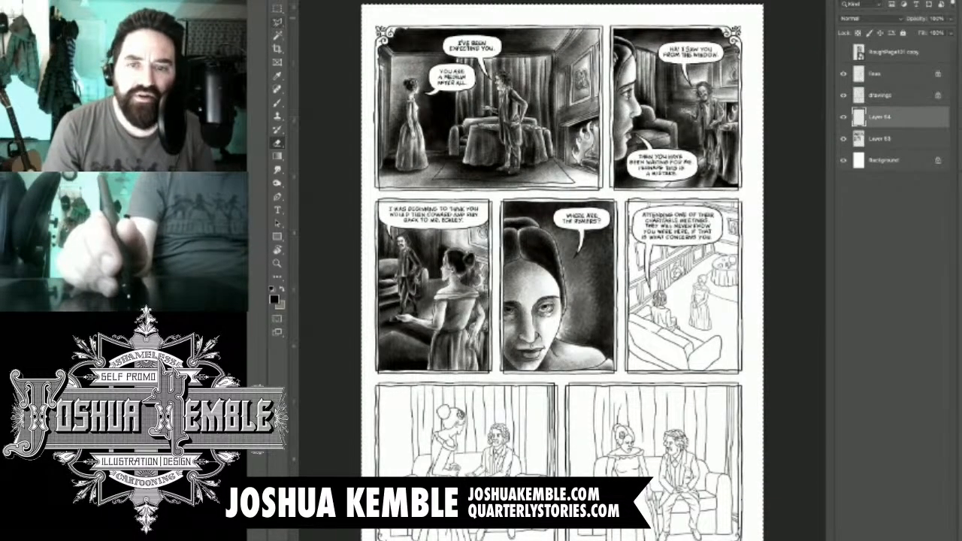
# - Deselect the page and brush tone between the upper strands of the seated man's hair in the fifth panel
pyautogui.press('m')
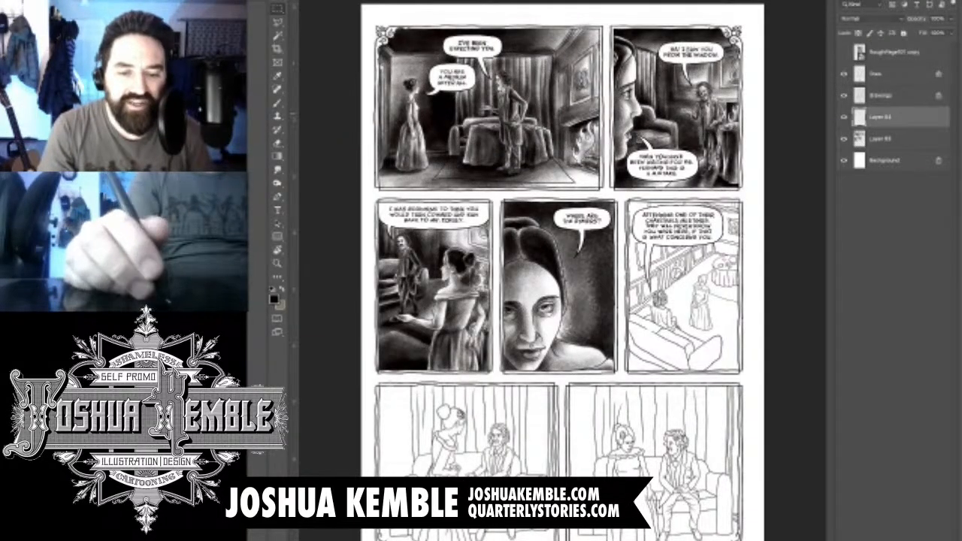
pyautogui.scroll(1, 656, 193)
pyautogui.scroll(10, 670, 191)
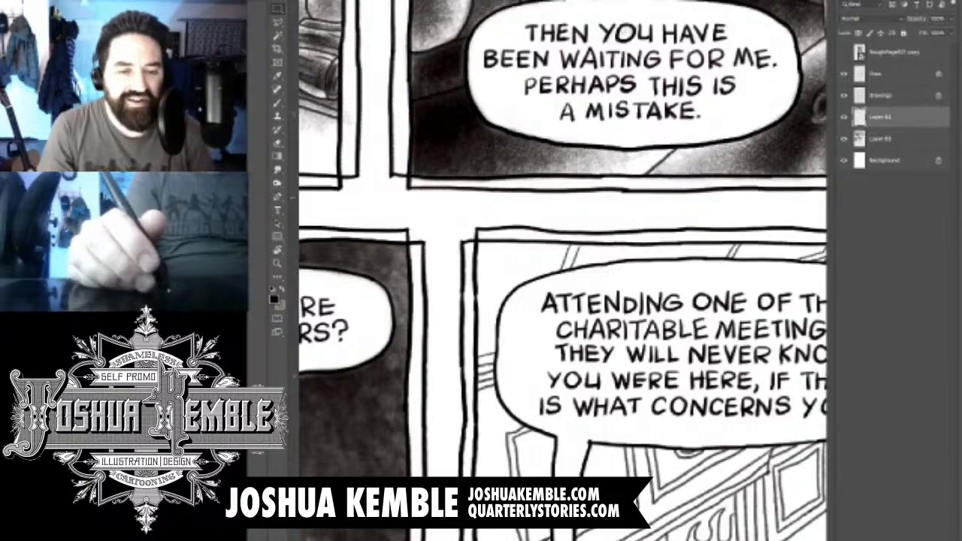
pyautogui.moveTo(670, 225); pyautogui.dragTo(582, 144)
pyautogui.moveTo(601, 532); pyautogui.dragTo(570, 204)
pyautogui.moveTo(556, 310); pyautogui.dragTo(600, 259)
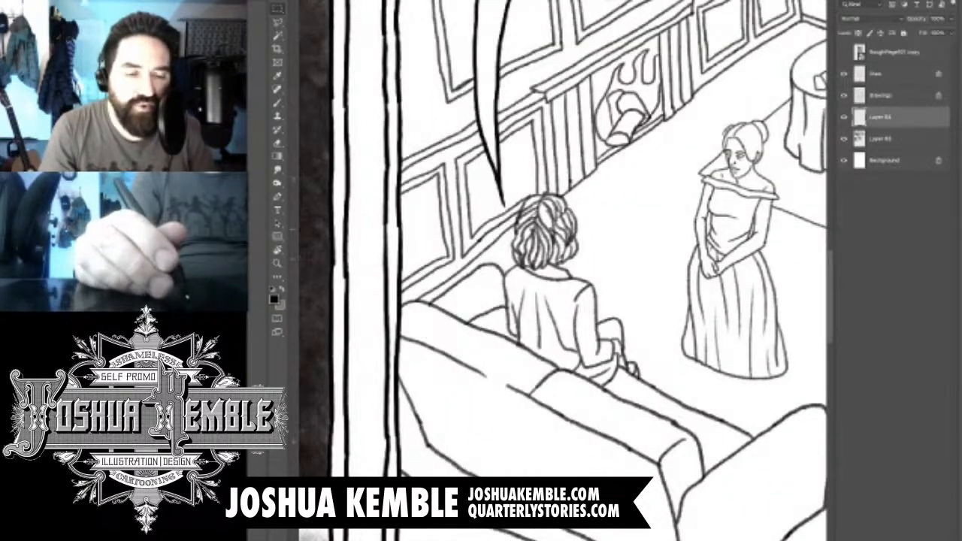
pyautogui.scroll(4, 534, 230)
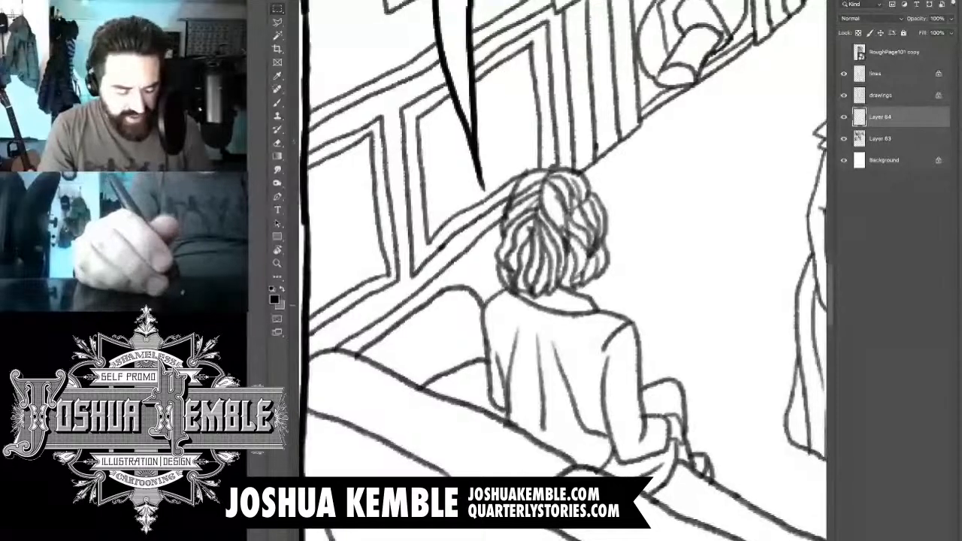
pyautogui.moveTo(541, 184); pyautogui.dragTo(551, 148)
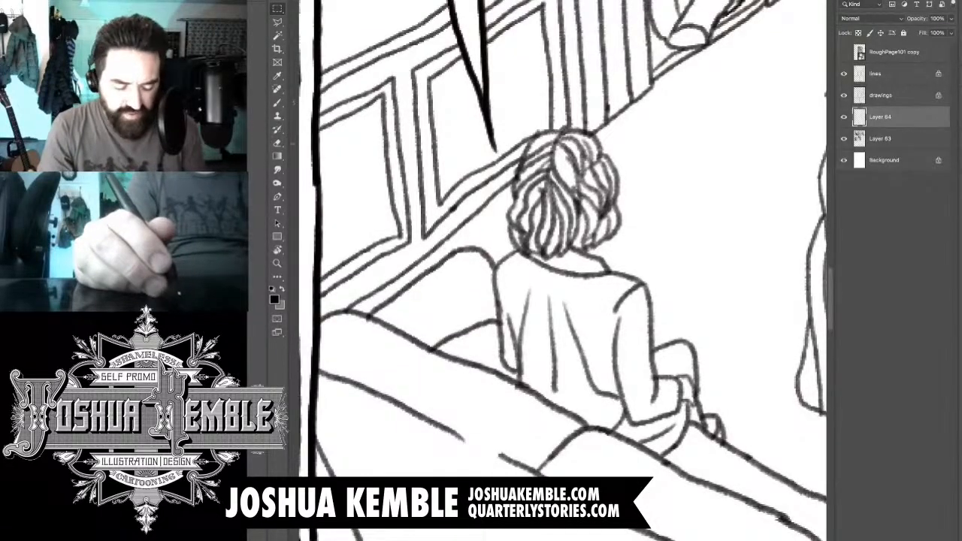
pyautogui.scroll(4, 550, 148)
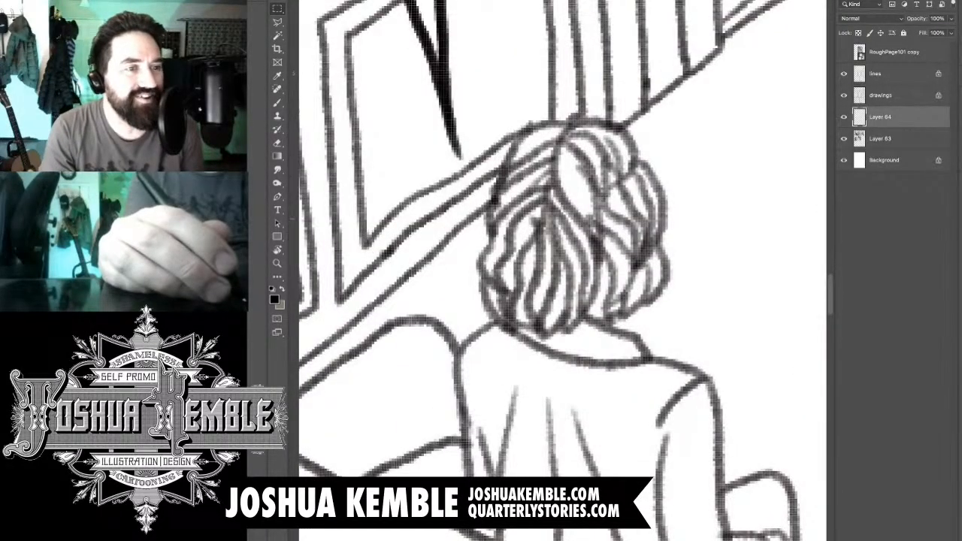
pyautogui.press('b')
pyautogui.press('m')
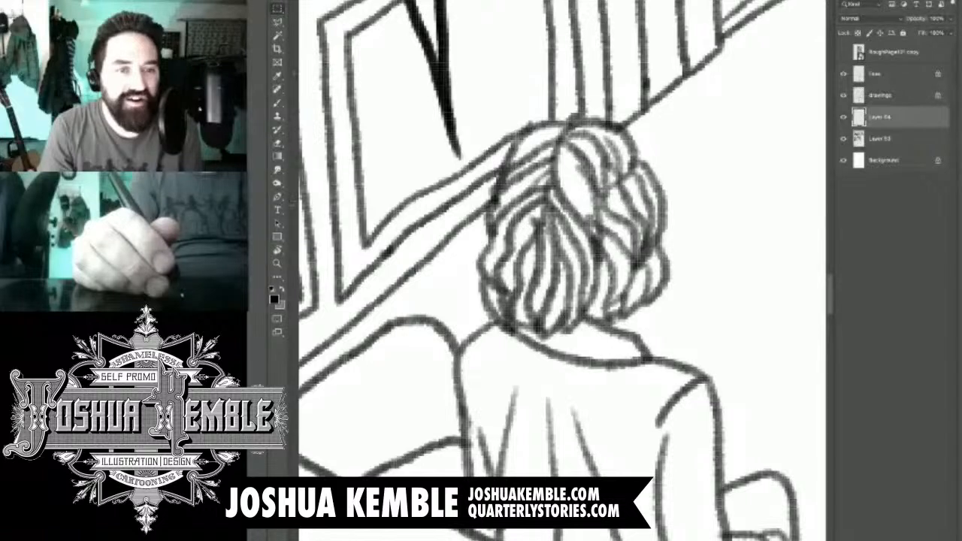
pyautogui.press('b')
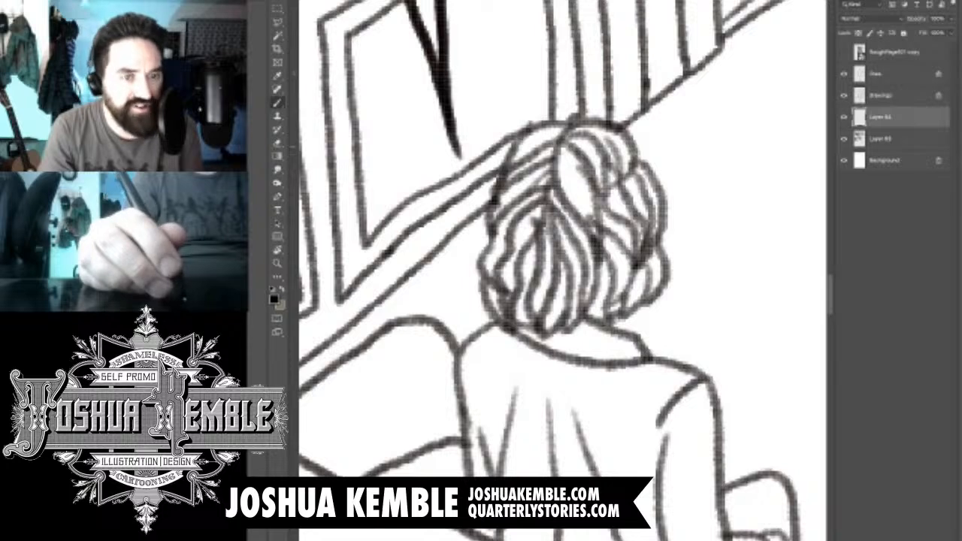
pyautogui.moveTo(522, 156); pyautogui.dragTo(559, 129)
pyautogui.moveTo(521, 155); pyautogui.dragTo(553, 131)
pyautogui.moveTo(517, 178); pyautogui.dragTo(552, 148)
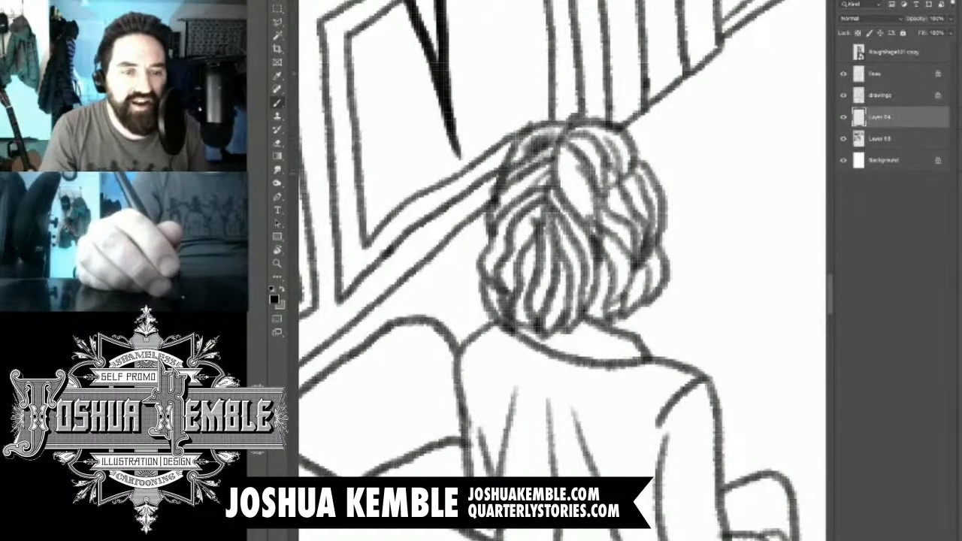
pyautogui.moveTo(518, 179); pyautogui.dragTo(552, 153)
pyautogui.moveTo(505, 200); pyautogui.dragTo(551, 171)
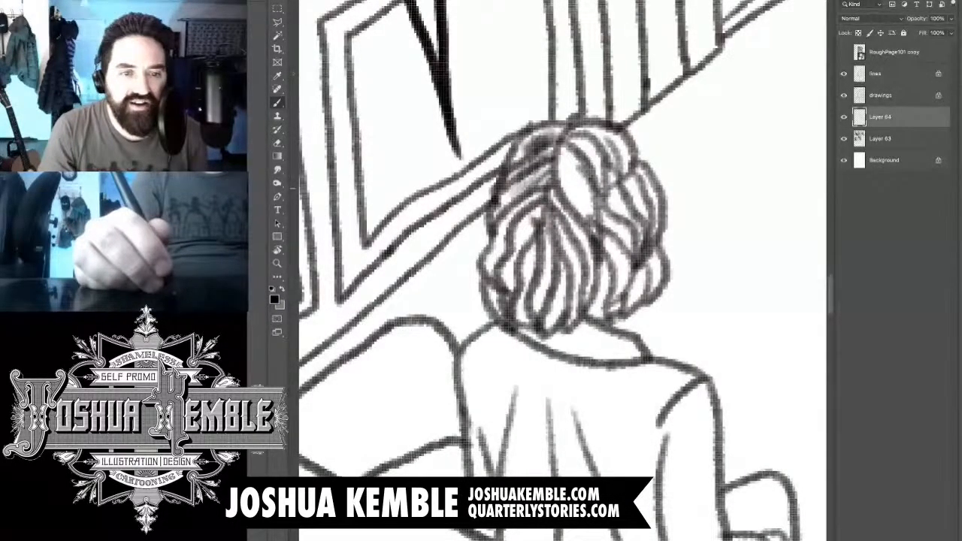
# - Shade the remaining locks of the seated man's hair and the collar just beneath them
pyautogui.moveTo(502, 256); pyautogui.dragTo(544, 184)
pyautogui.moveTo(502, 304); pyautogui.dragTo(550, 201)
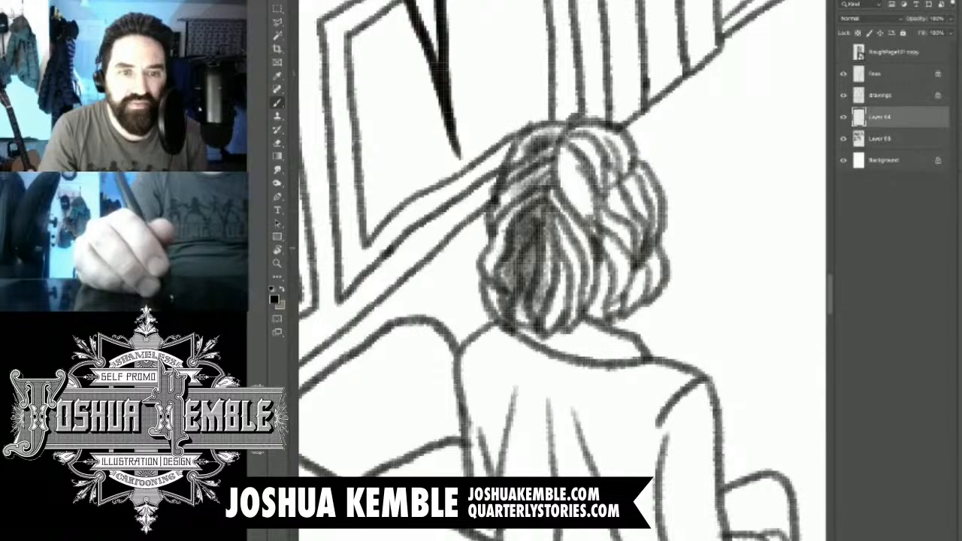
pyautogui.moveTo(547, 316); pyautogui.dragTo(575, 154)
pyautogui.moveTo(559, 324); pyautogui.dragTo(568, 159)
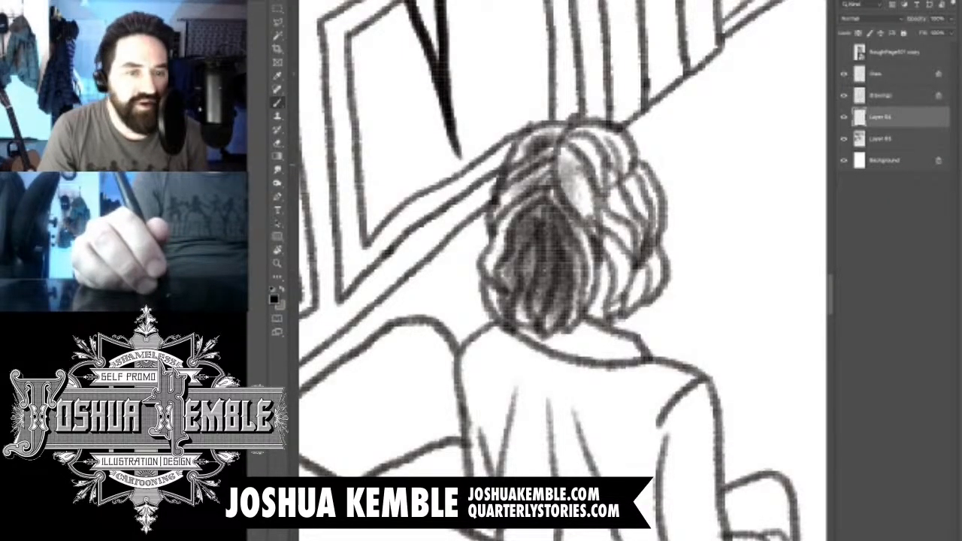
pyautogui.moveTo(593, 229); pyautogui.dragTo(562, 151)
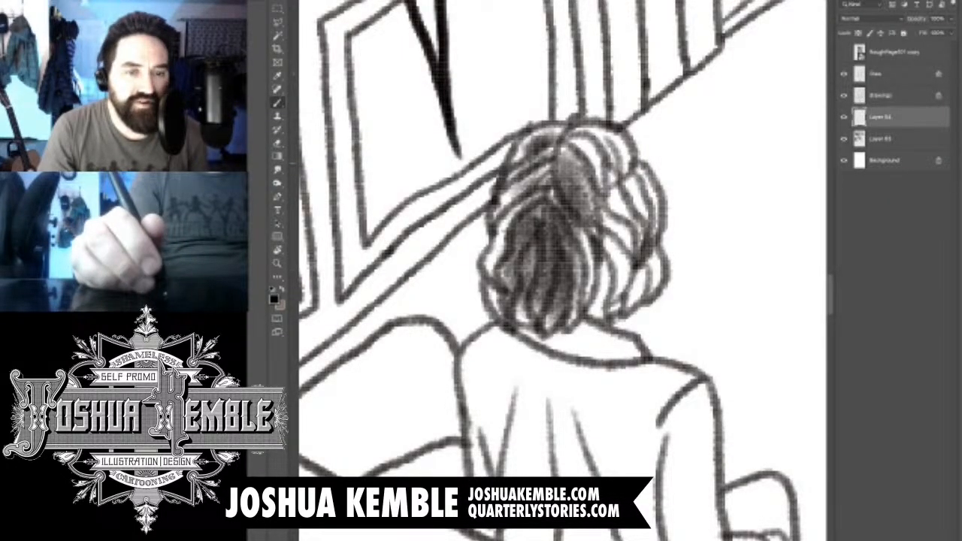
pyautogui.moveTo(624, 229); pyautogui.dragTo(590, 147)
pyautogui.moveTo(639, 278); pyautogui.dragTo(612, 197)
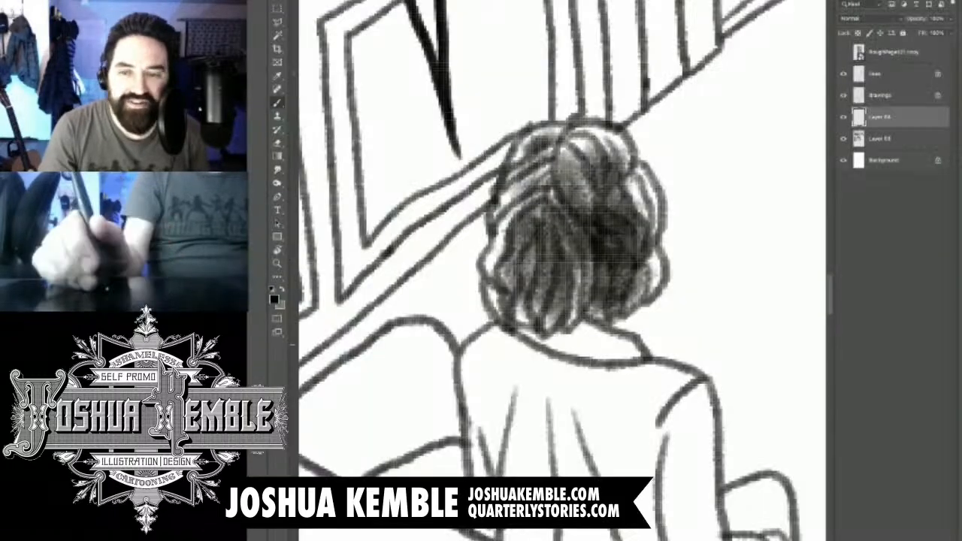
pyautogui.moveTo(549, 320); pyautogui.dragTo(623, 357)
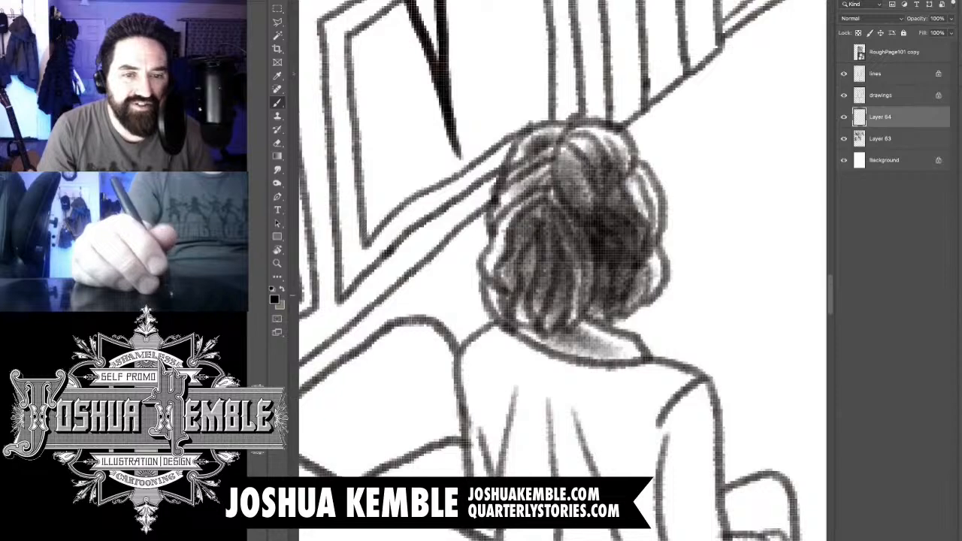
# - Darken the light locks along the right edge of the seated man's hair
pyautogui.hotkey('ctrl', '-')
pyautogui.hotkey('ctrl', '-')
pyautogui.hotkey('ctrl', '-')
pyautogui.hotkey('ctrl', '-')
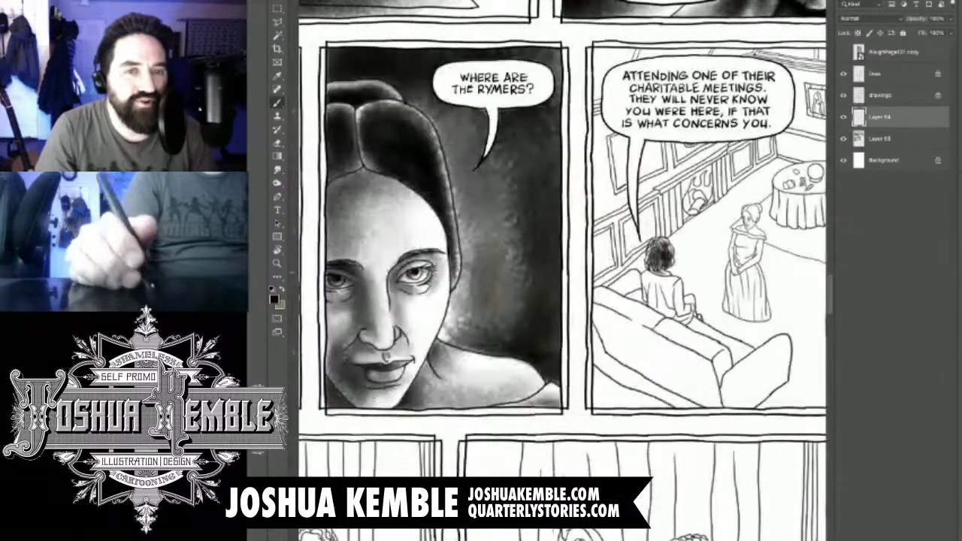
pyautogui.scroll(5, 668, 323)
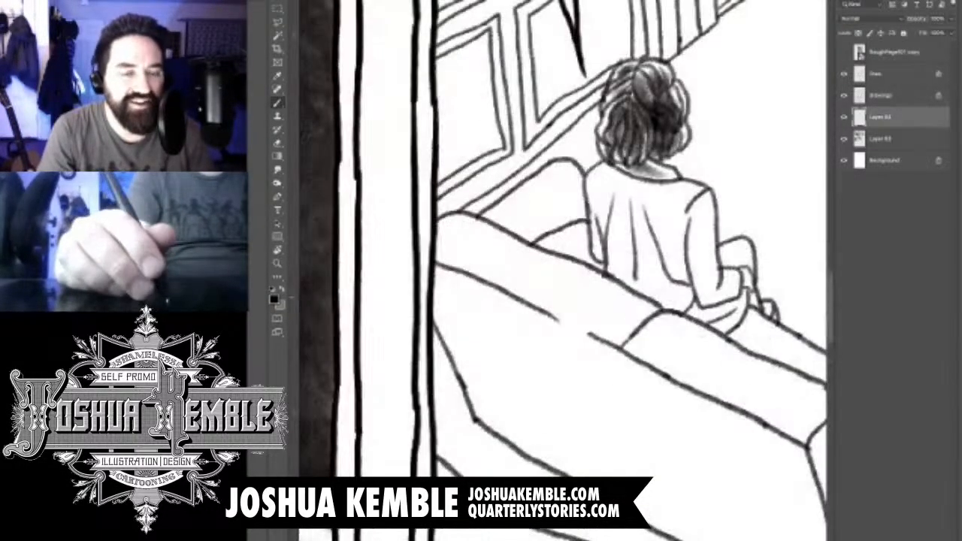
pyautogui.moveTo(678, 85); pyautogui.dragTo(673, 110)
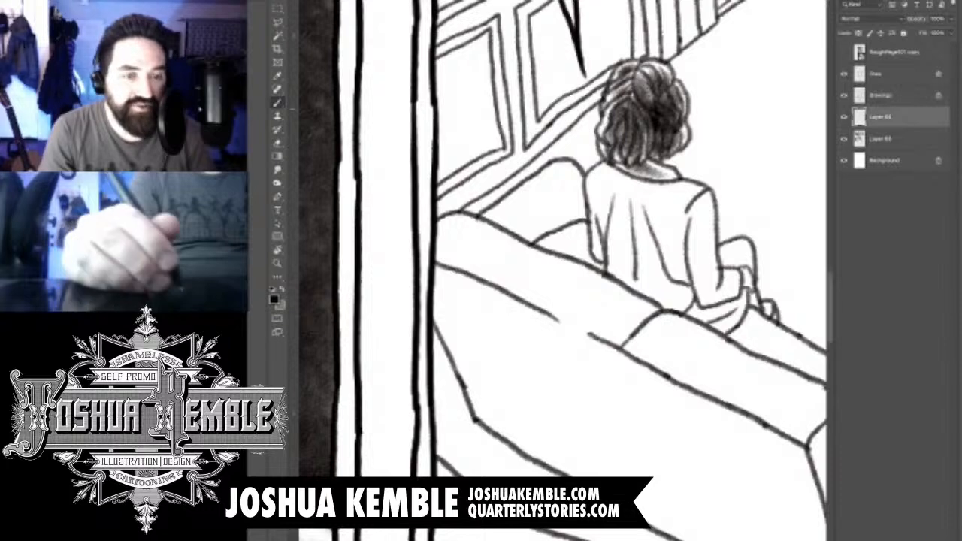
# - Brush soft shadow onto the left sleeve and left shoulder of the seated man's coat
pyautogui.scroll(4, 650, 175)
pyautogui.hscroll(2, 564, 214)
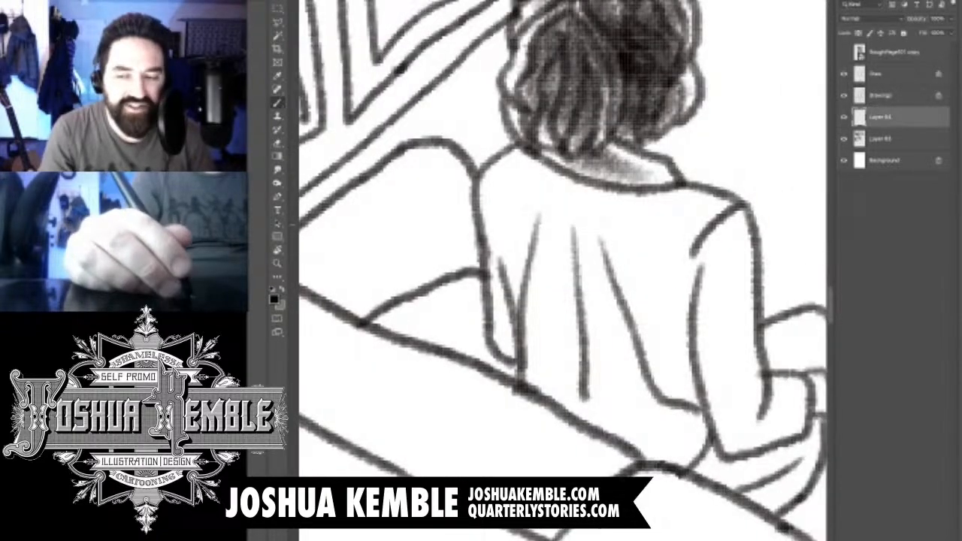
pyautogui.hscroll(1, 563, 270)
pyautogui.moveTo(487, 340); pyautogui.dragTo(485, 231)
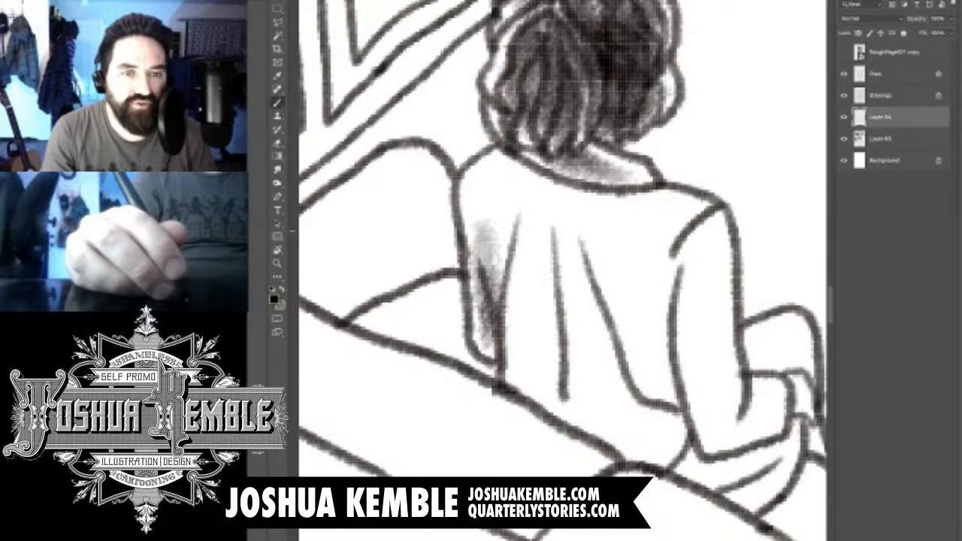
pyautogui.moveTo(486, 231); pyautogui.dragTo(492, 180)
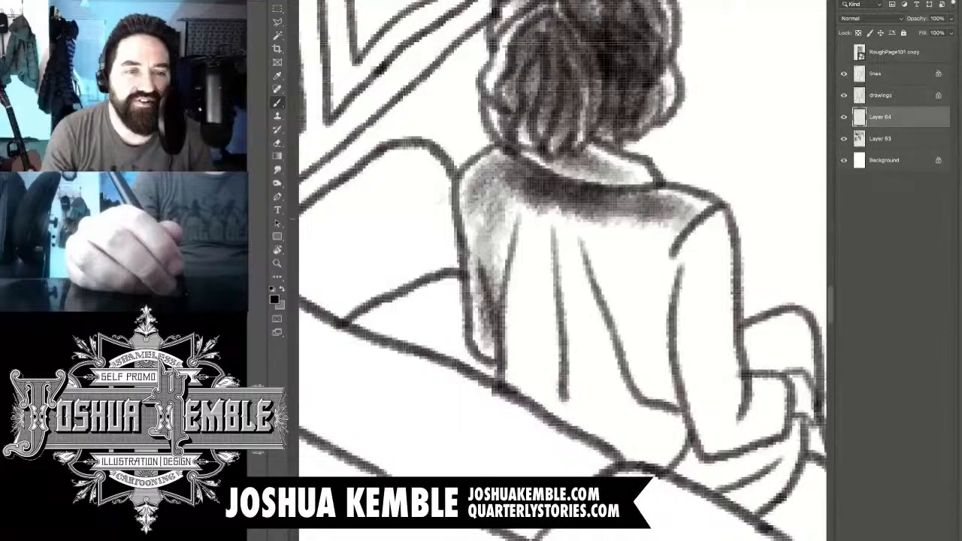
# - Shade the coat below the collar, along its back folds and around the hem at the sofa
pyautogui.moveTo(646, 203); pyautogui.dragTo(699, 226)
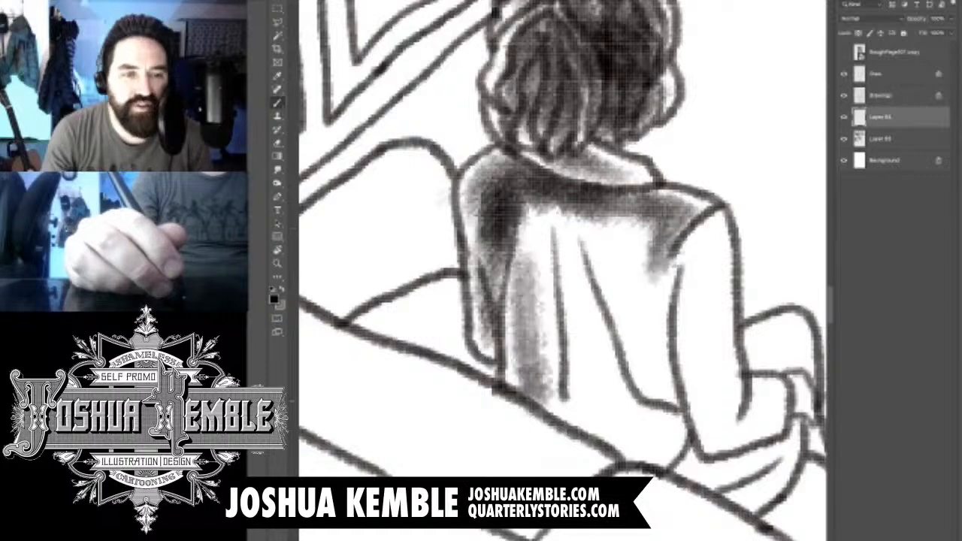
pyautogui.moveTo(543, 229); pyautogui.dragTo(543, 415)
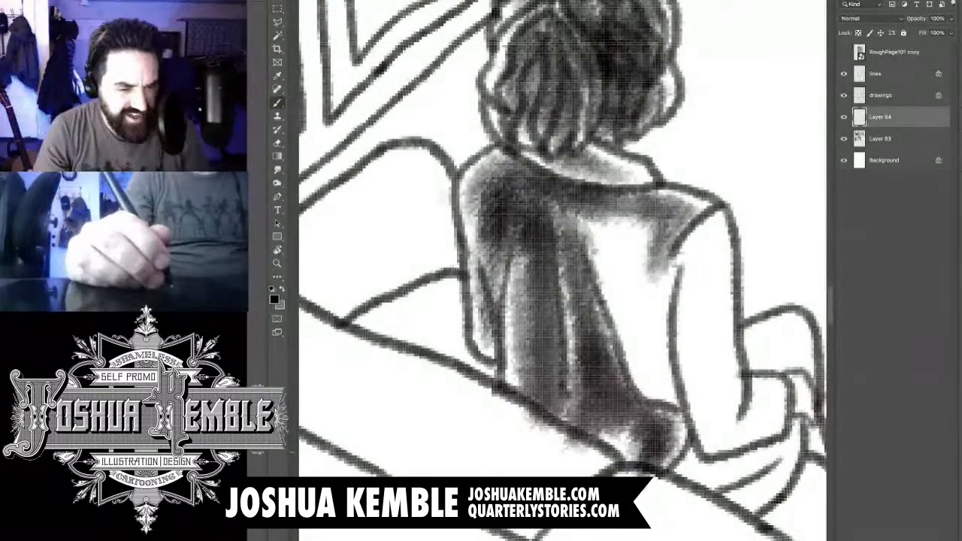
pyautogui.moveTo(571, 413); pyautogui.dragTo(653, 451)
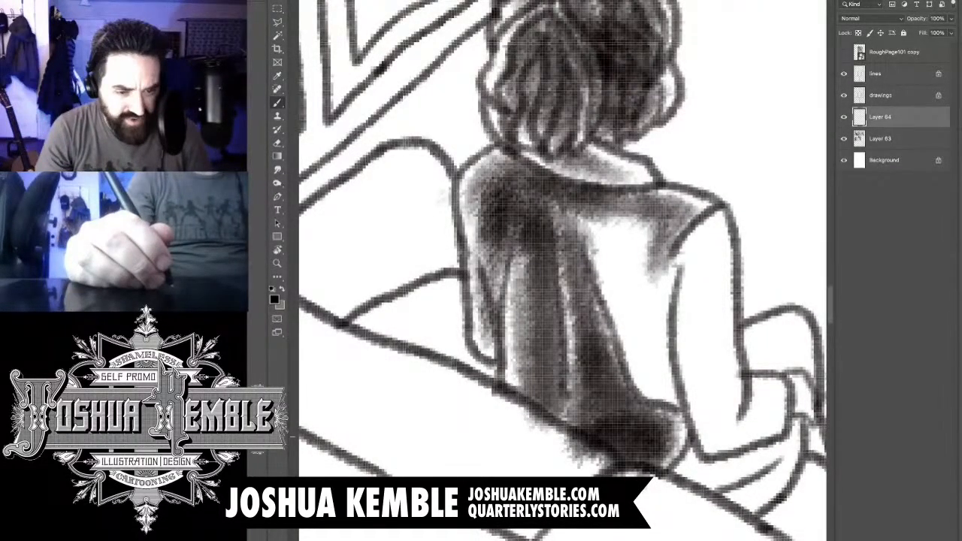
# - Outline the coat tone spilling onto the sofa back with a polygonal selection and delete it
pyautogui.press('e')
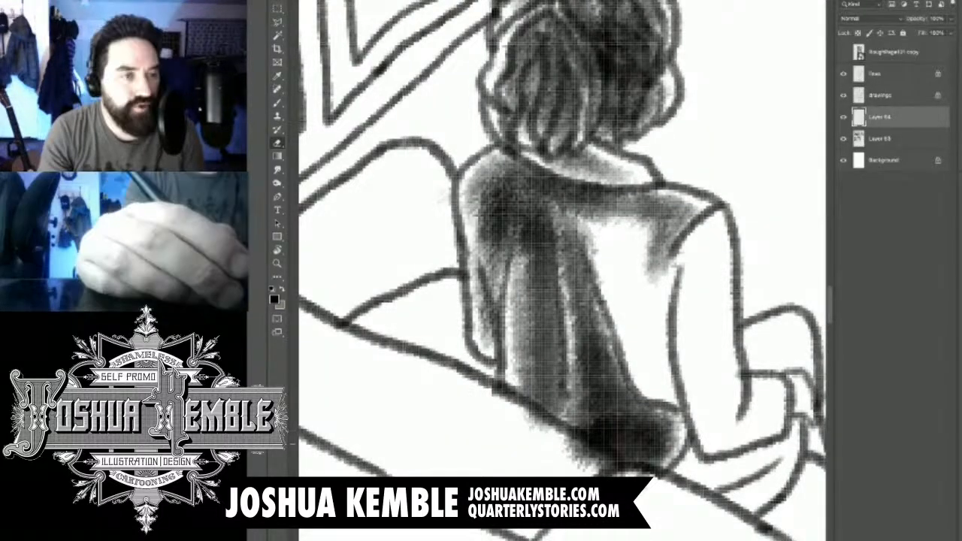
pyautogui.press('b')
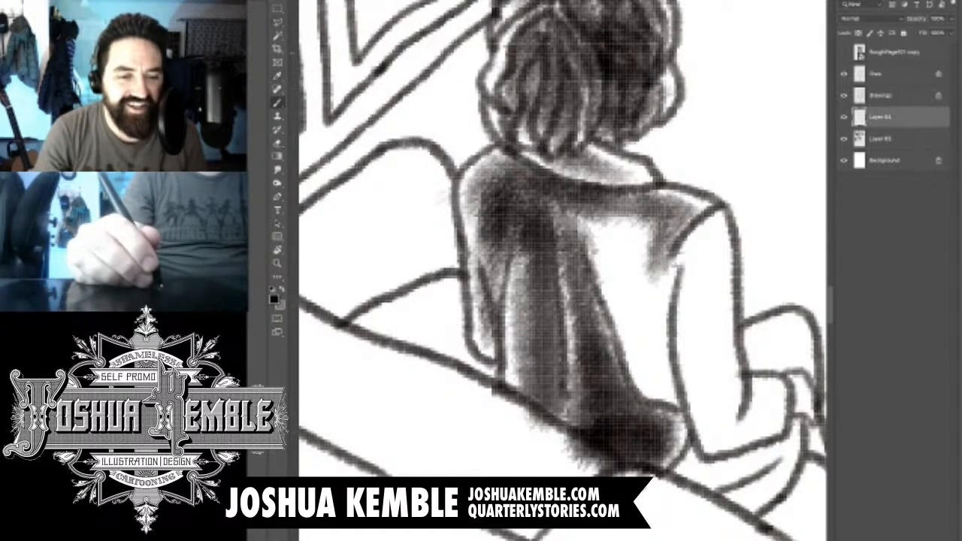
pyautogui.press('v')
pyautogui.press('l')
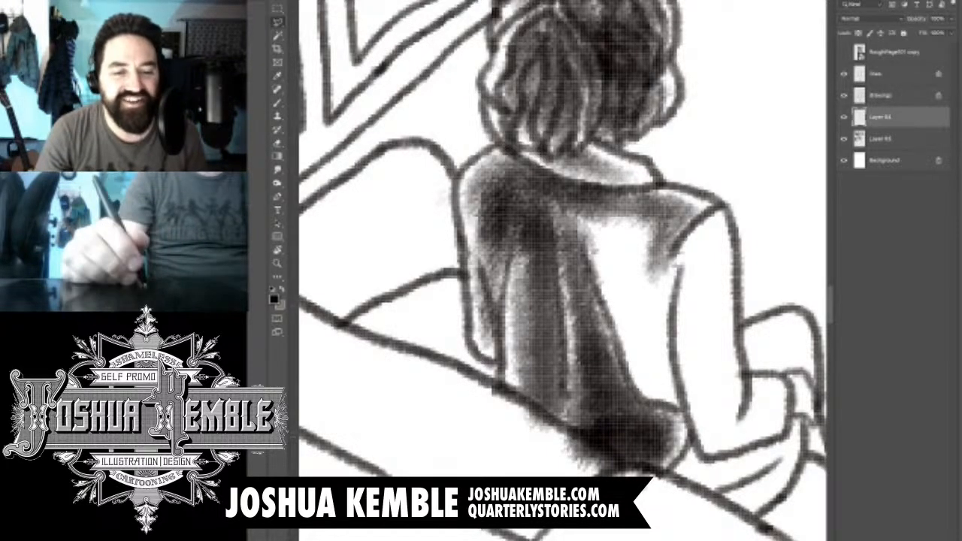
pyautogui.click(503, 393)
pyautogui.click(612, 449)
pyautogui.click(620, 466)
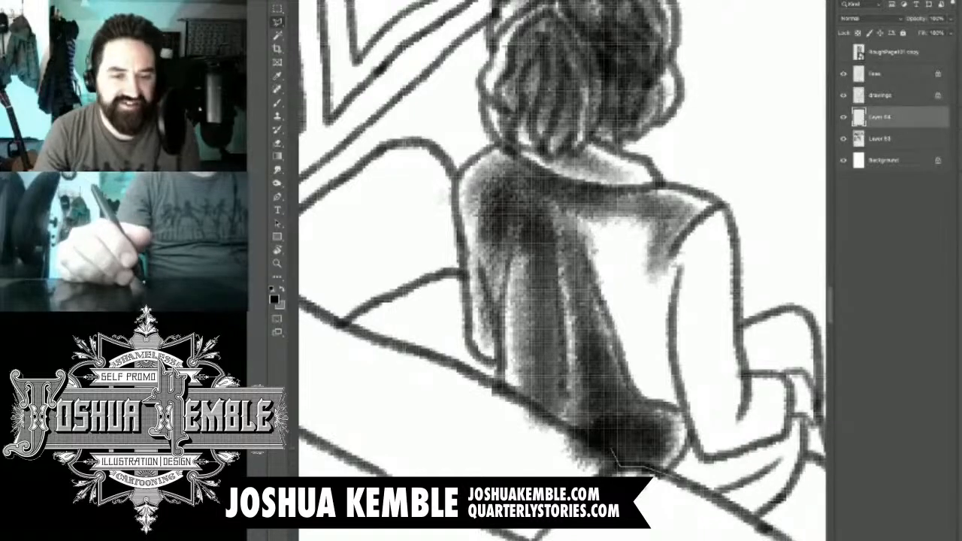
pyautogui.click(647, 468)
pyautogui.click(482, 480)
pyautogui.click(710, 535)
pyautogui.click(682, 480)
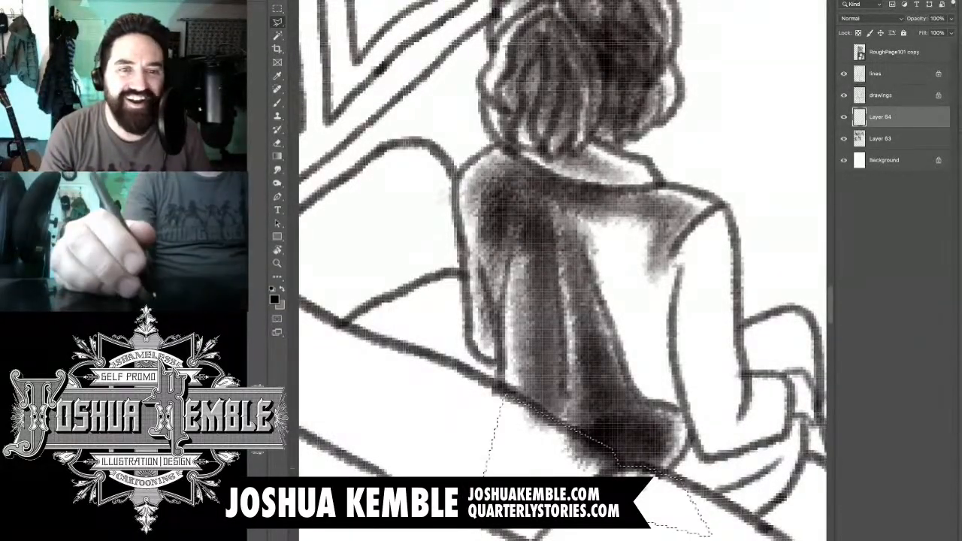
pyautogui.press('Delete')
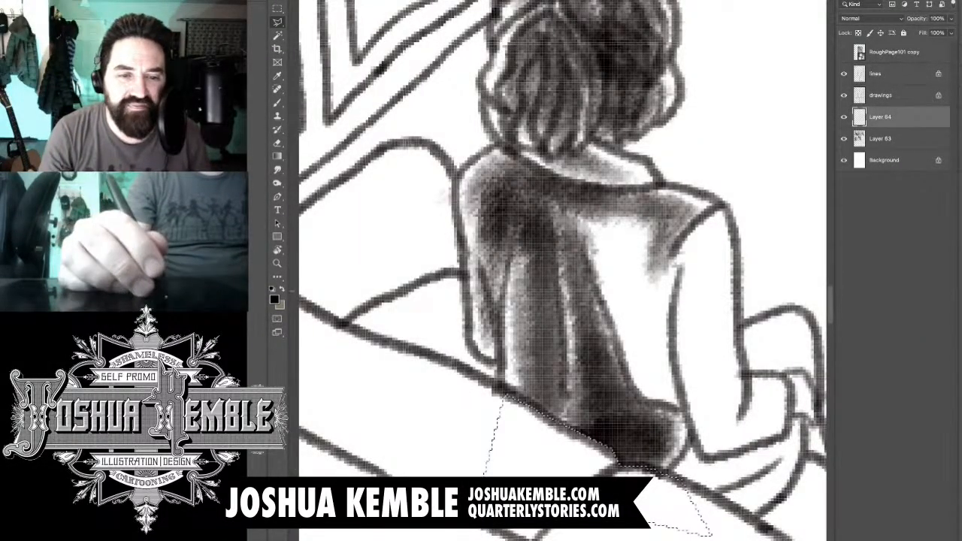
pyautogui.press('m')
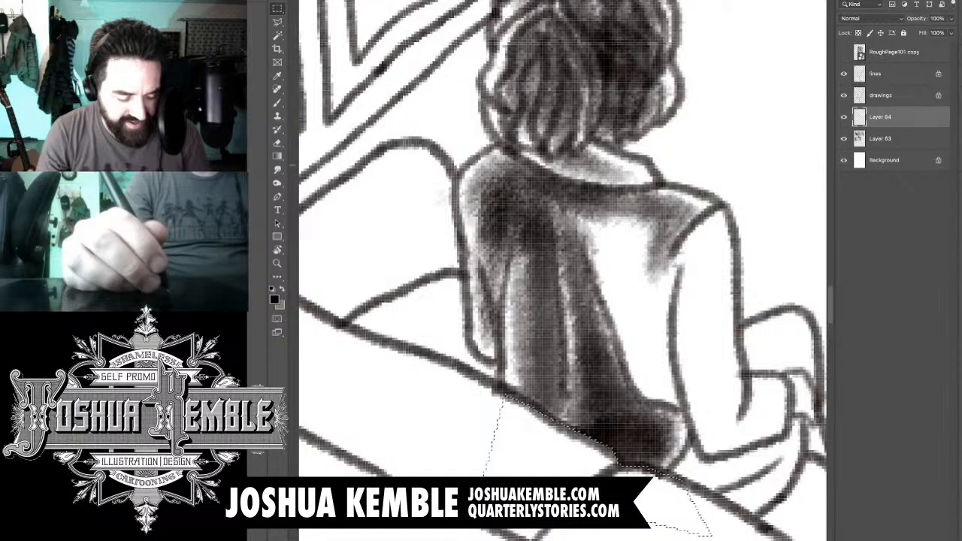
# - Clear the selection and brush soft shadow over the unshaded right side of the coat's back, from below the collar toward the hem
pyautogui.hotkey('ctrl', 'd')
pyautogui.moveTo(613, 351); pyautogui.dragTo(526, 385)
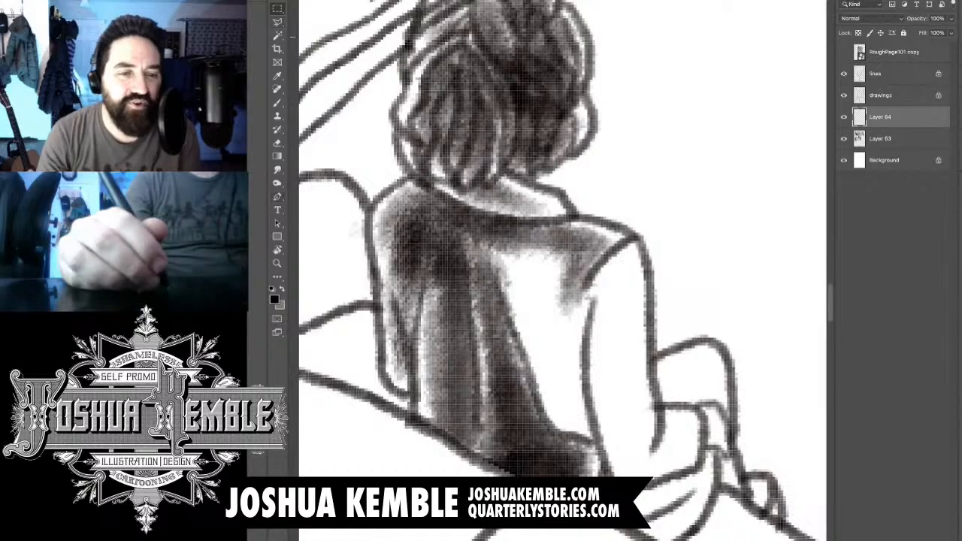
pyautogui.press('s')
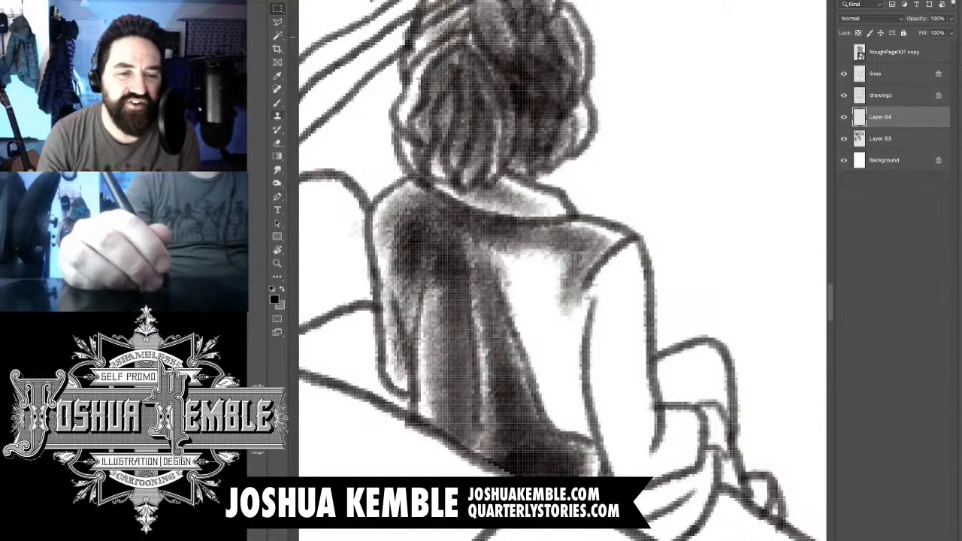
pyautogui.press('b')
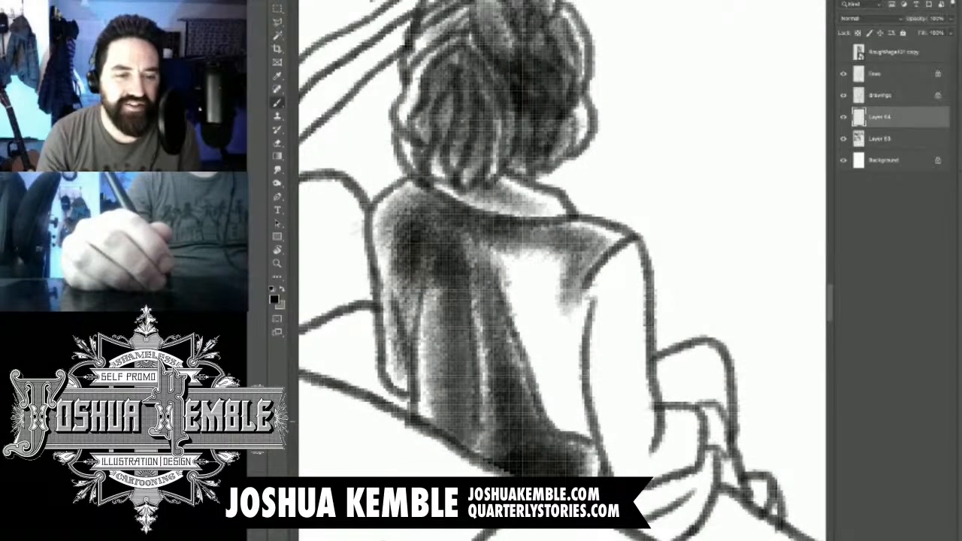
pyautogui.moveTo(574, 356); pyautogui.dragTo(570, 408)
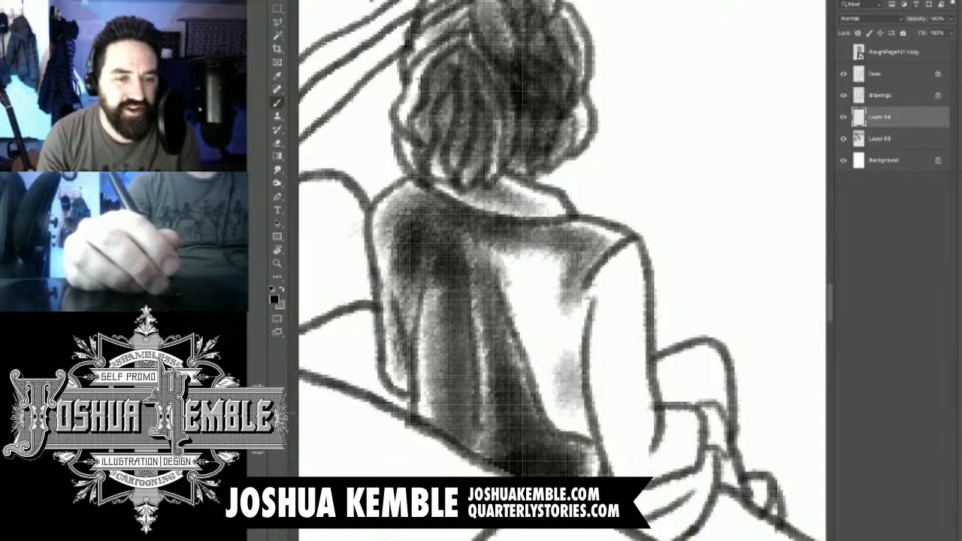
pyautogui.moveTo(579, 272); pyautogui.dragTo(530, 420)
pyautogui.moveTo(556, 251); pyautogui.dragTo(496, 372)
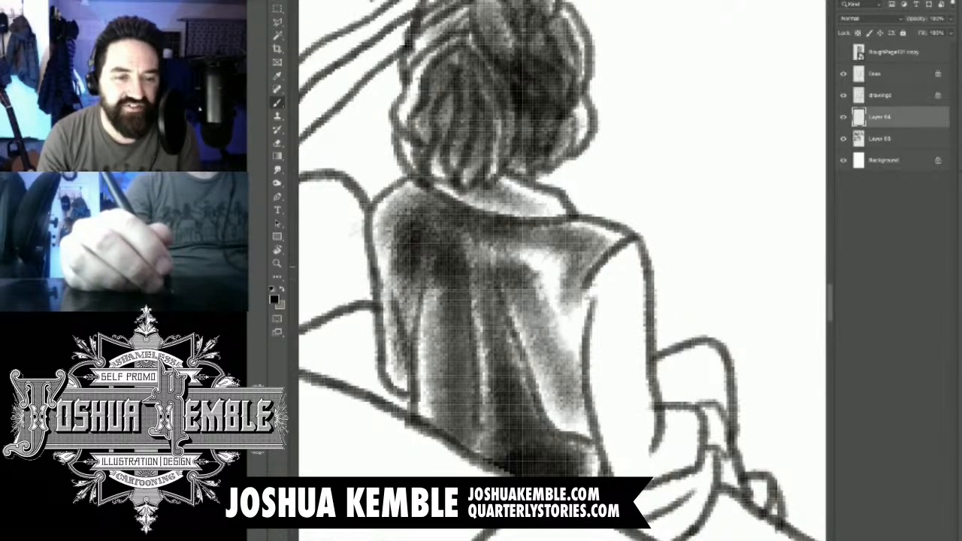
pyautogui.moveTo(518, 233); pyautogui.dragTo(462, 275)
pyautogui.moveTo(567, 226); pyautogui.dragTo(458, 289)
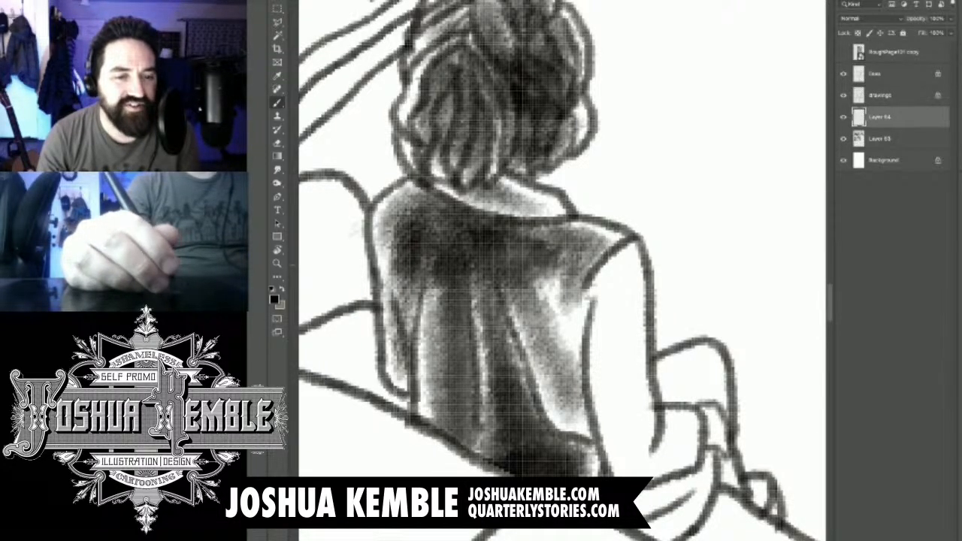
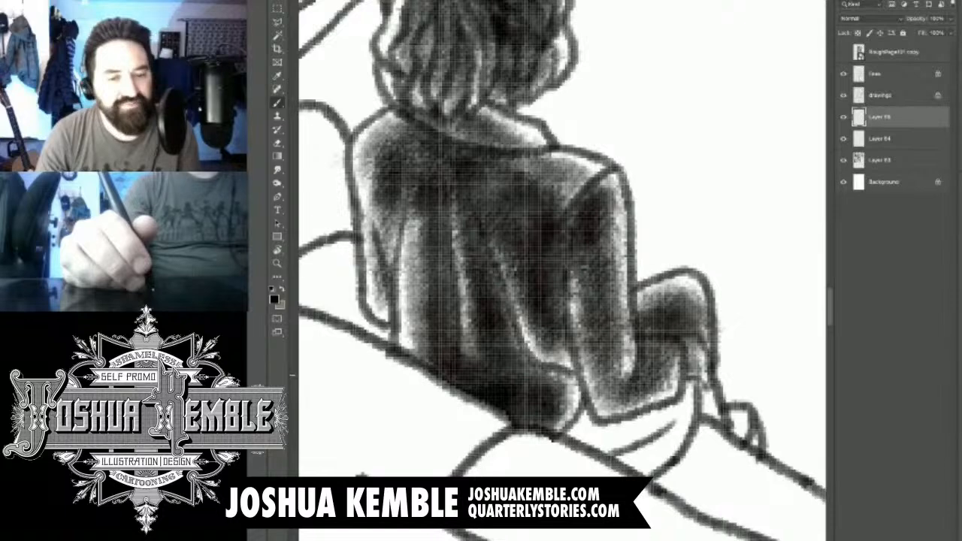
# - Outline the knee tone spilling over the seated man's forearm and hand with a polygonal selection, delete it and clear the selection
pyautogui.press('e')
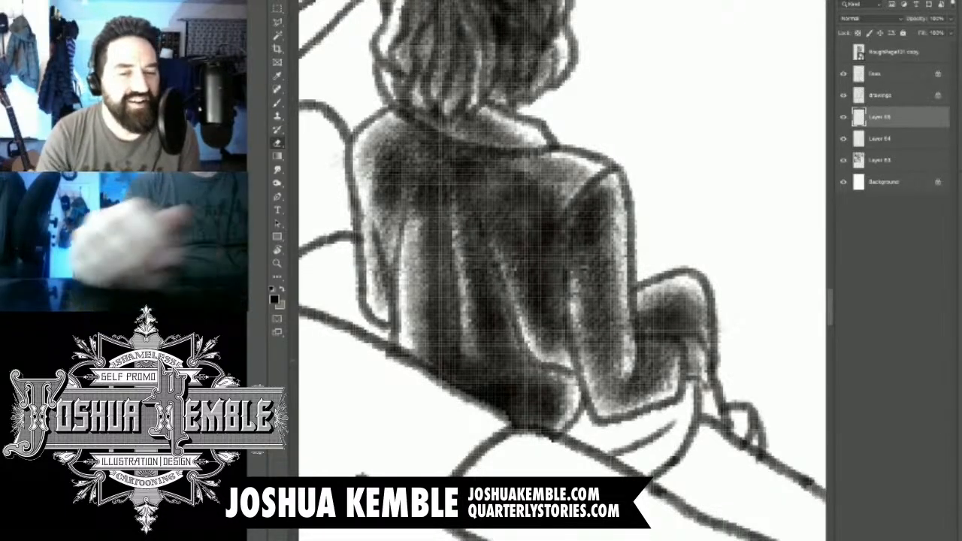
pyautogui.press('b')
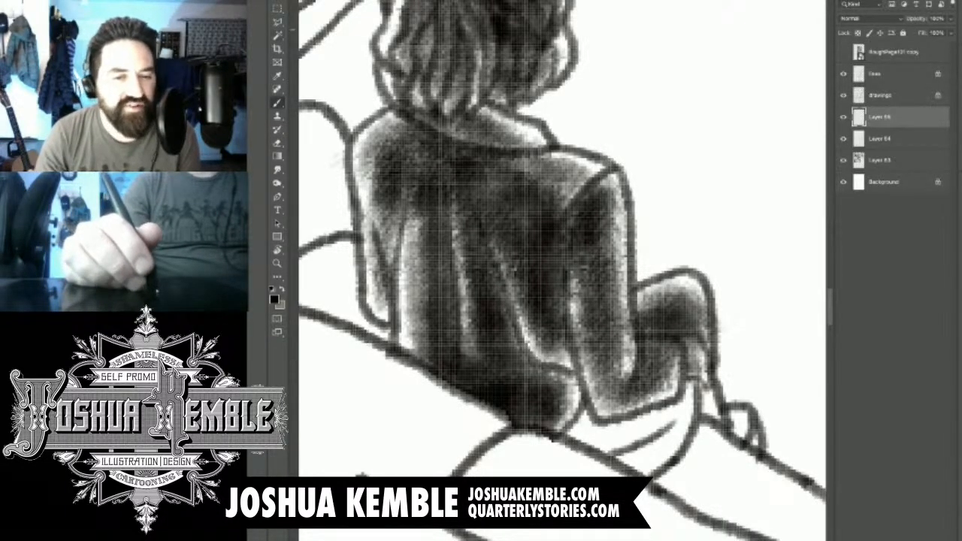
pyautogui.press('l')
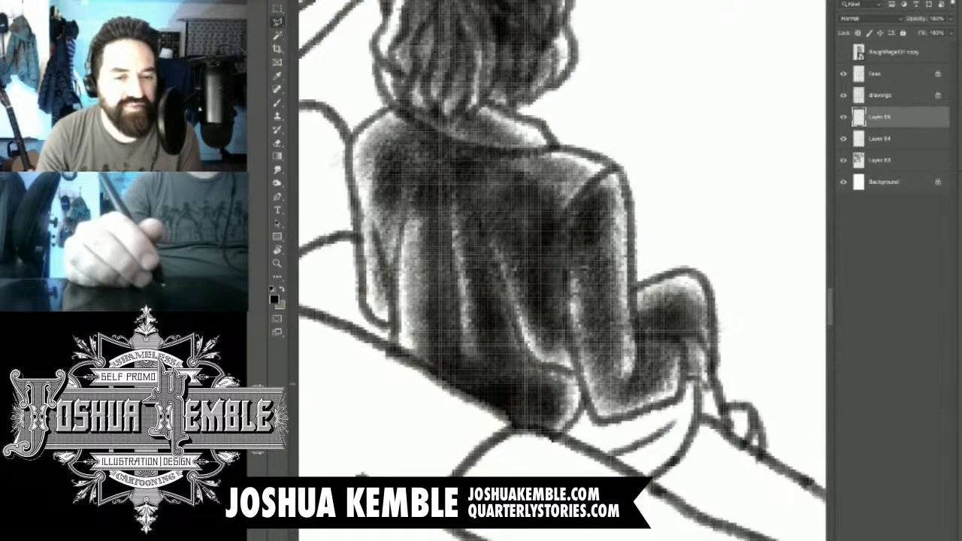
pyautogui.click(716, 383)
pyautogui.click(700, 340)
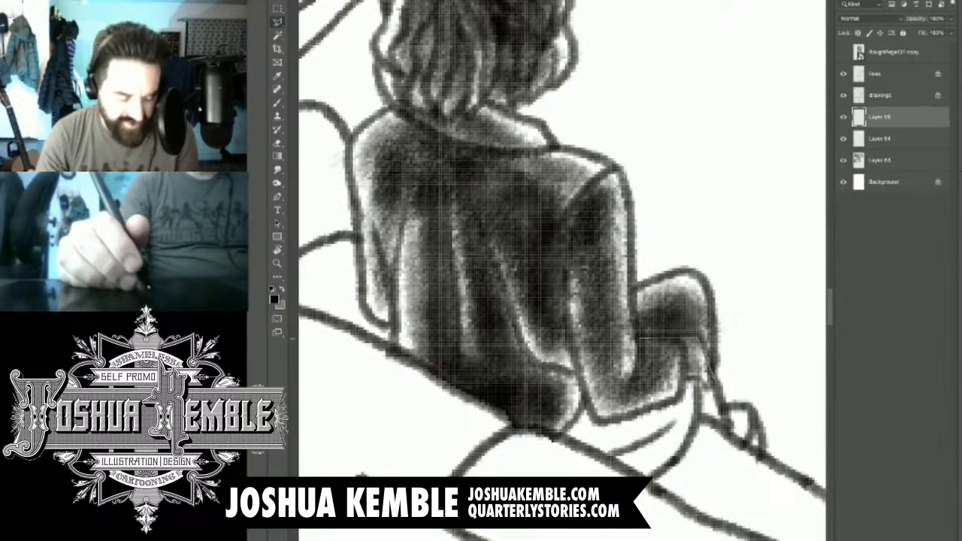
pyautogui.click(638, 339)
pyautogui.click(628, 272)
pyautogui.click(591, 338)
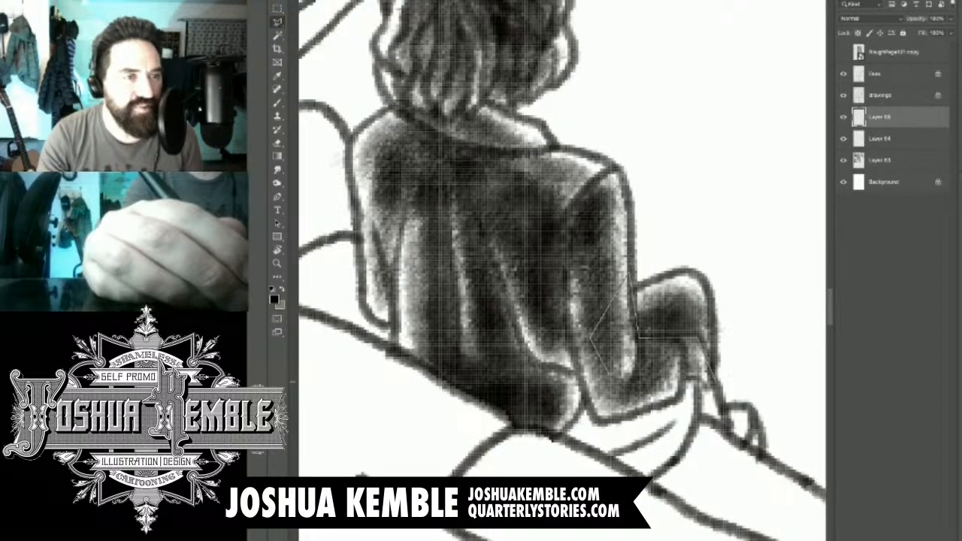
pyautogui.click(623, 399)
pyautogui.click(712, 384)
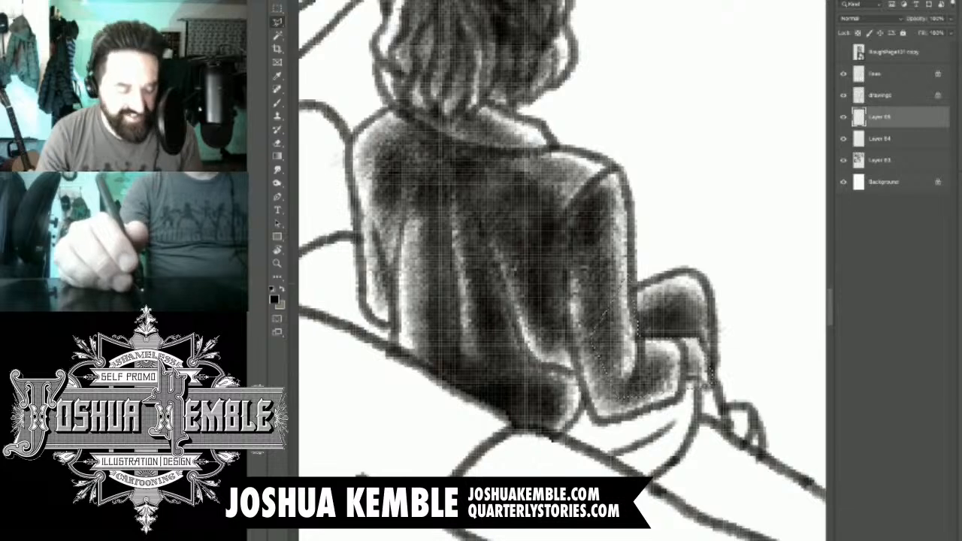
pyautogui.press('m')
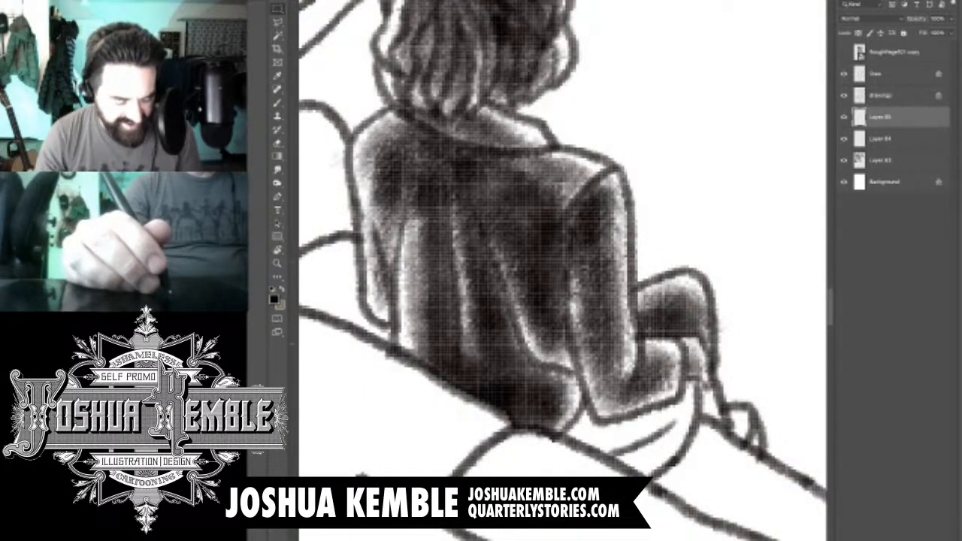
# - Brush soft shadow onto the folds below the seated man's forearm, the lower leg and the shoe
pyautogui.moveTo(622, 398); pyautogui.dragTo(532, 309)
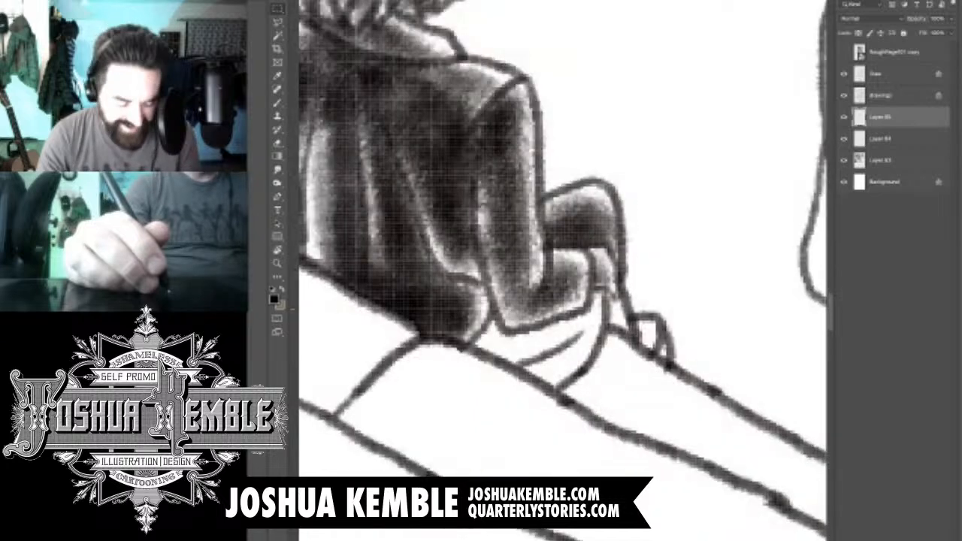
pyautogui.press('b')
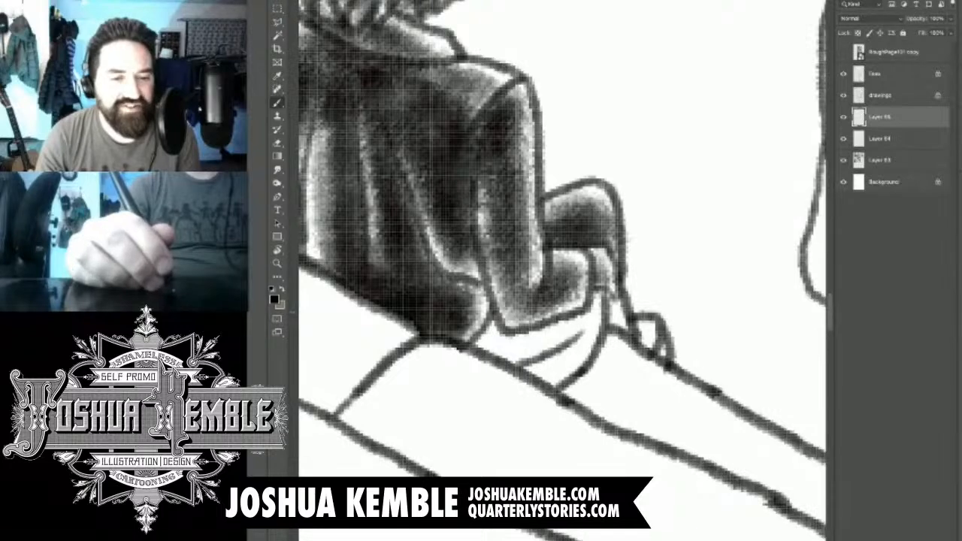
pyautogui.moveTo(585, 310); pyautogui.dragTo(475, 369)
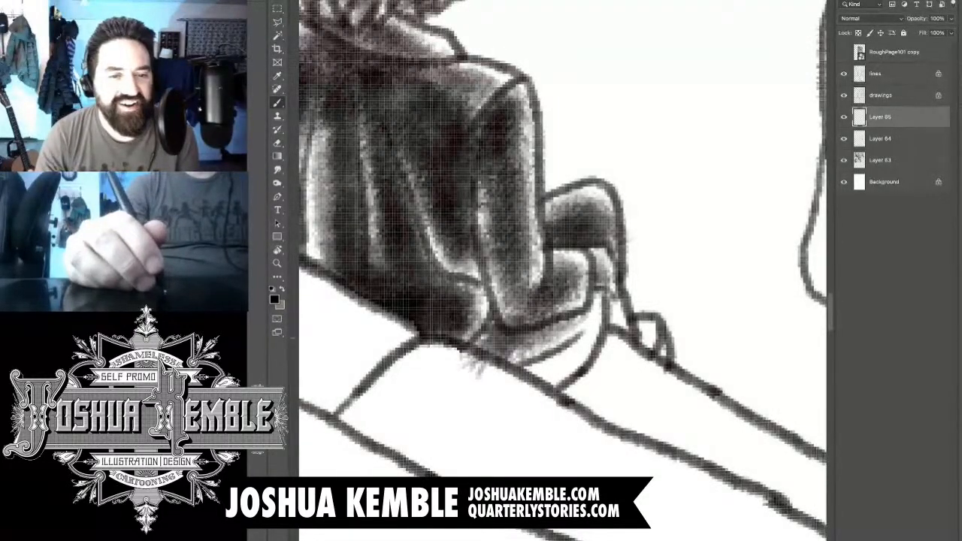
pyautogui.moveTo(494, 323); pyautogui.dragTo(476, 359)
pyautogui.moveTo(590, 324); pyautogui.dragTo(526, 394)
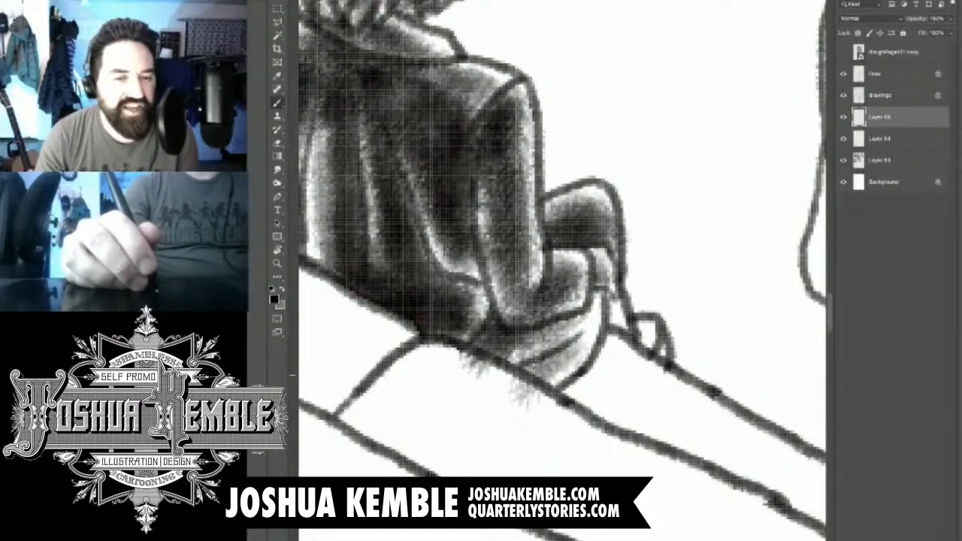
pyautogui.moveTo(593, 315); pyautogui.dragTo(522, 394)
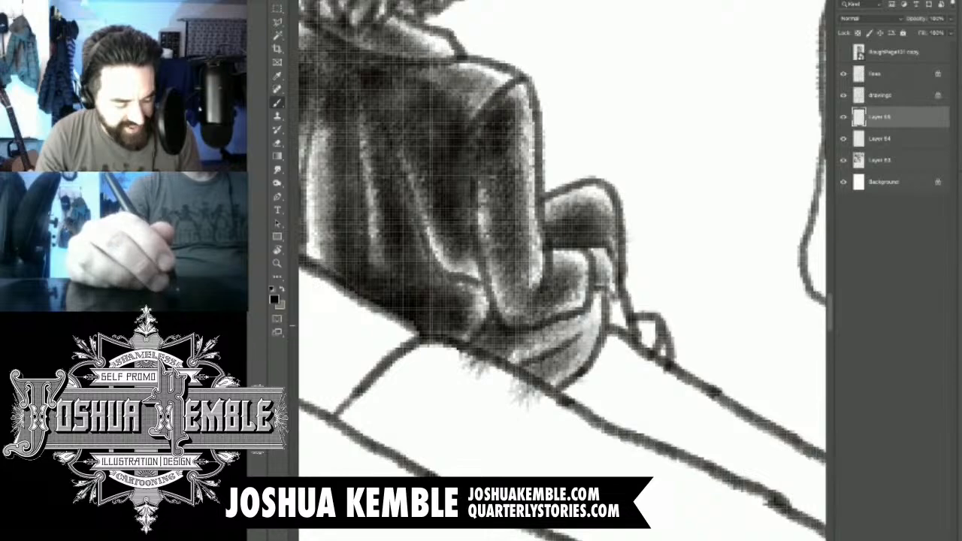
pyautogui.moveTo(608, 267); pyautogui.dragTo(628, 334)
pyautogui.moveTo(608, 297); pyautogui.dragTo(659, 357)
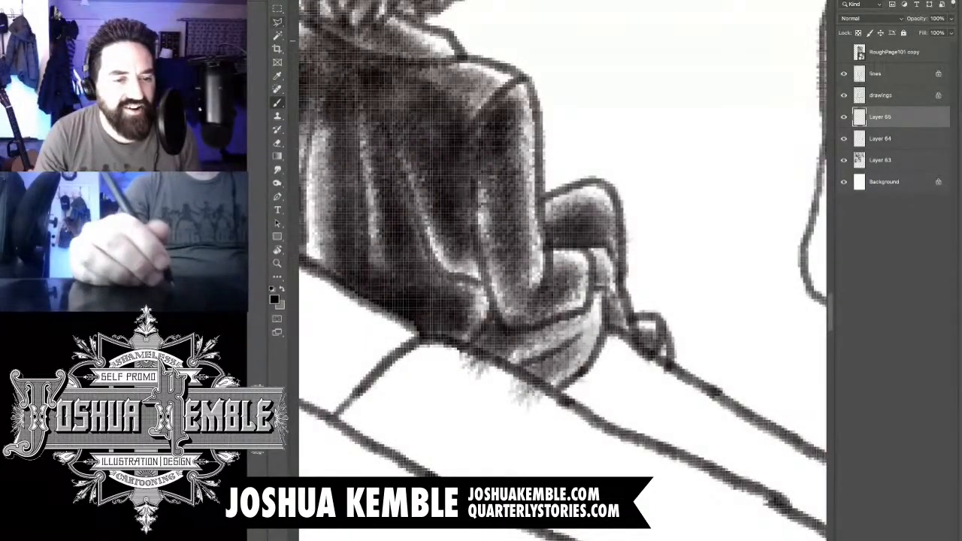
# - Outline the tone spilling onto the sofa back below the man with a polygonal selection, delete it and clear the selection
pyautogui.press('l')
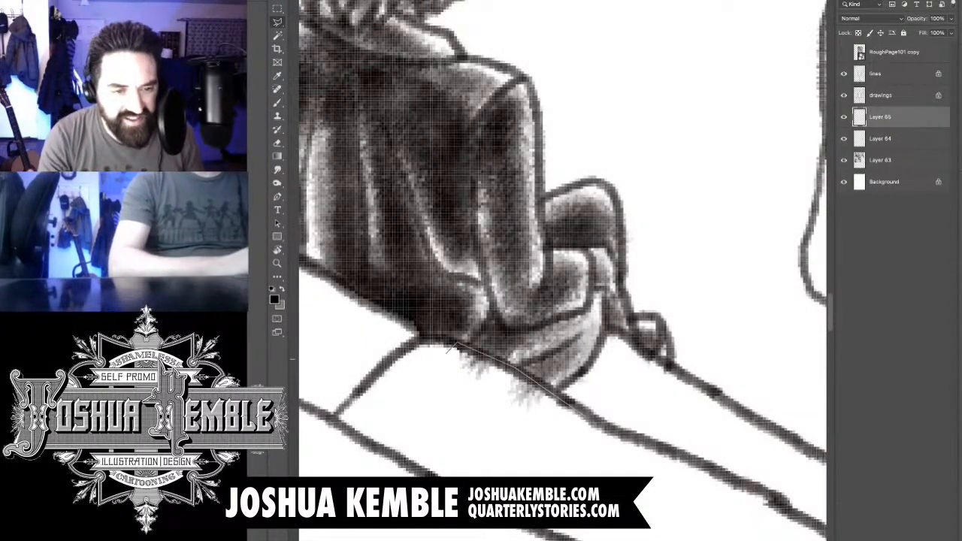
pyautogui.click(432, 386)
pyautogui.click(504, 462)
pyautogui.press('Escape')
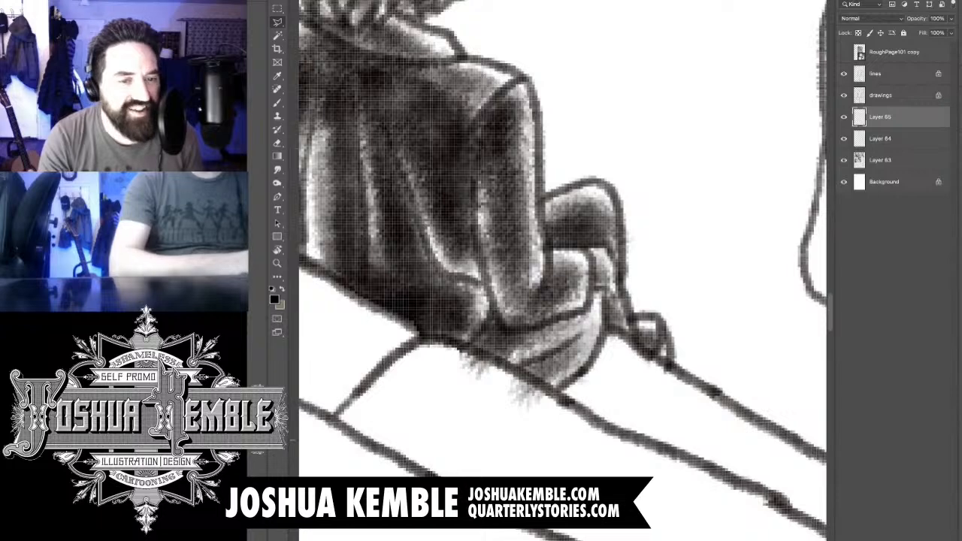
pyautogui.click(582, 415)
pyautogui.press('Delete')
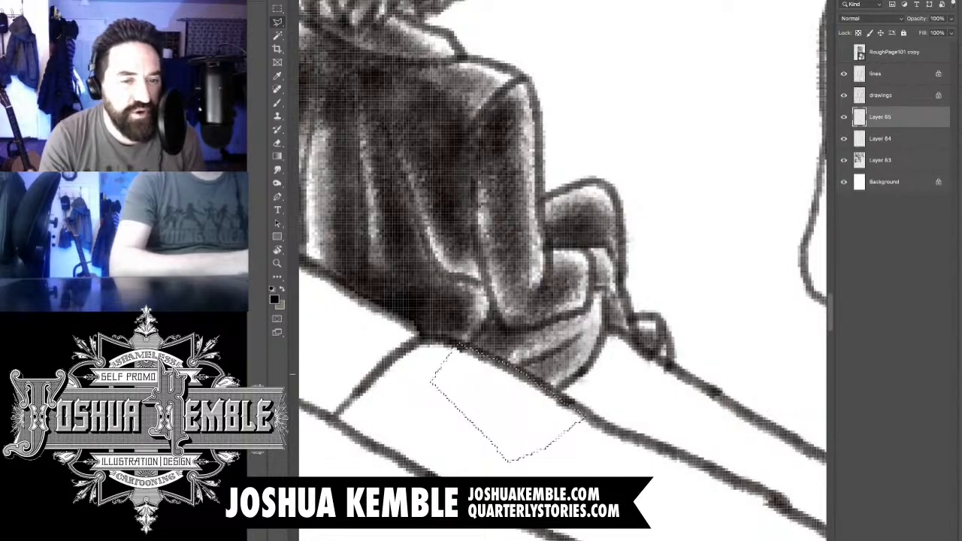
pyautogui.hotkey('ctrl', '-')
pyautogui.hotkey('ctrl', '-')
pyautogui.hotkey('ctrl', '-')
pyautogui.hotkey('ctrl', '-')
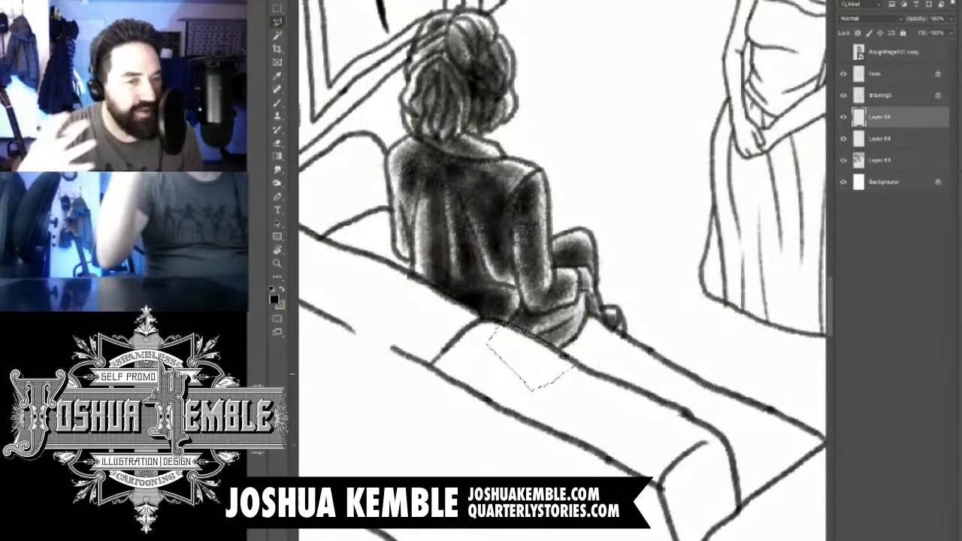
pyautogui.hotkey('ctrl', '-')
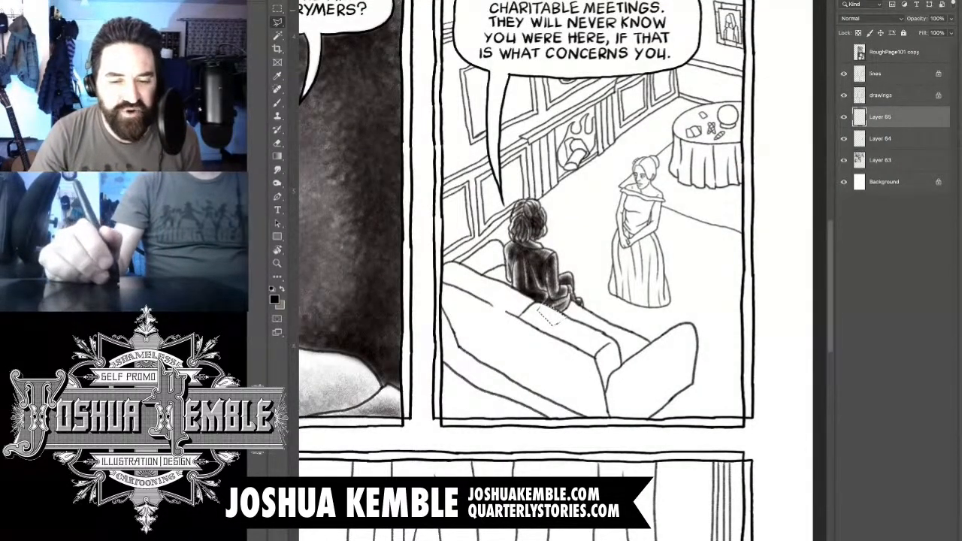
pyautogui.press('m')
pyautogui.hotkey('ctrl', 'd')
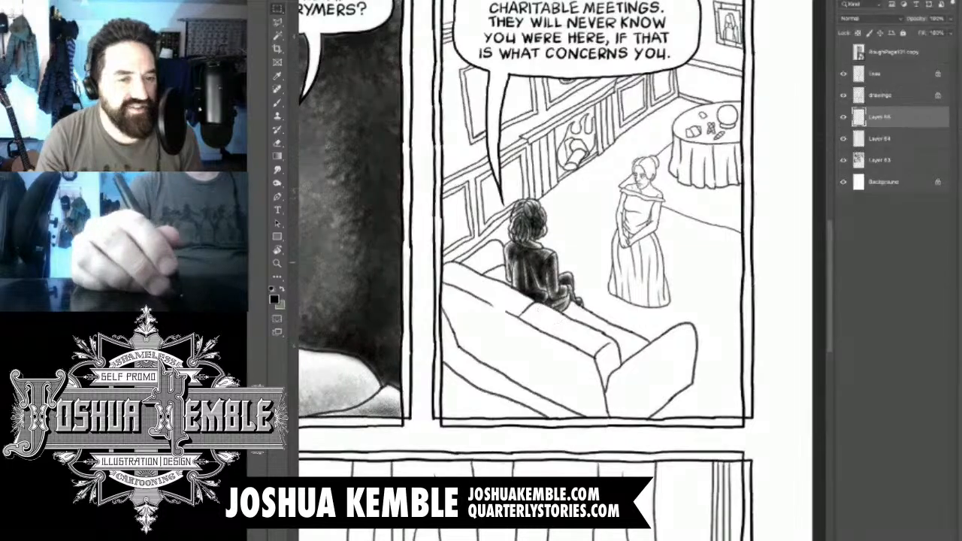
# - Add a new layer and brush soft shadow onto the sofa's far arm beside the seated man, darkening toward its lower edge
pyautogui.hotkey('ctrl', 'shift', 'alt', 'n')
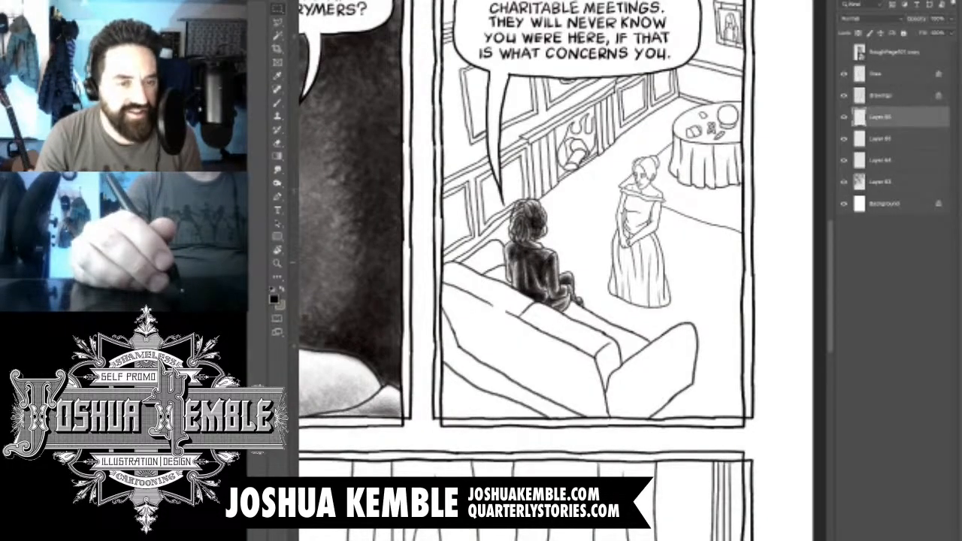
pyautogui.scroll(1, 479, 228)
pyautogui.scroll(4, 481, 234)
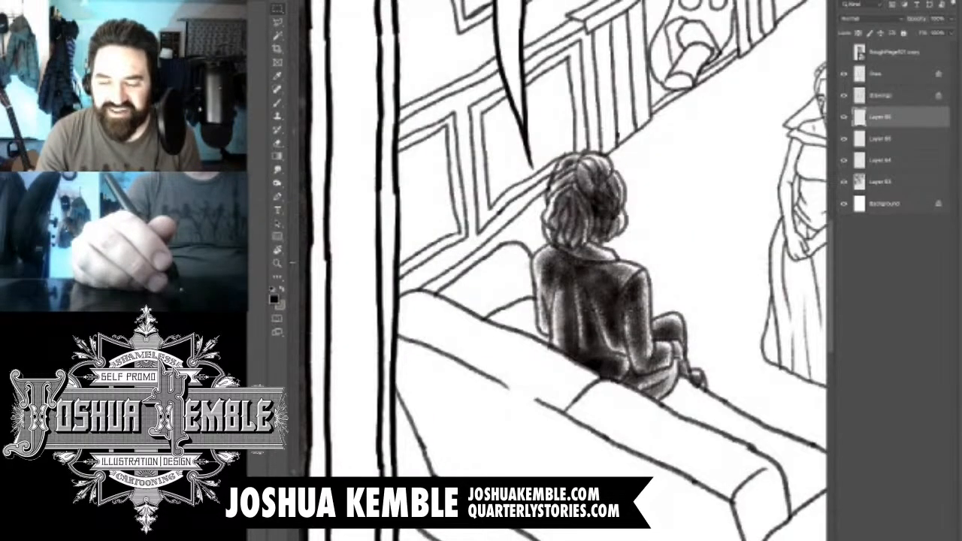
pyautogui.scroll(-1, 526, 234)
pyautogui.press('b')
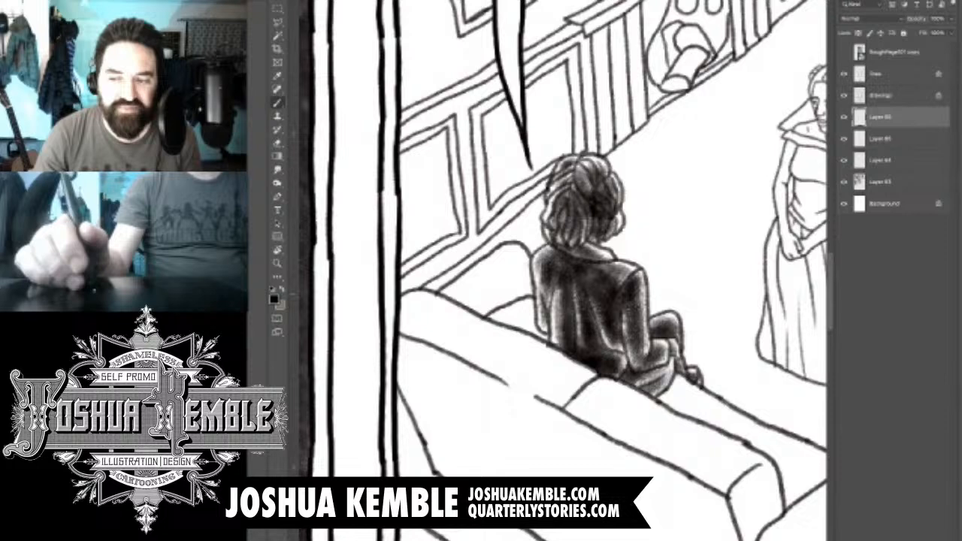
pyautogui.press('v')
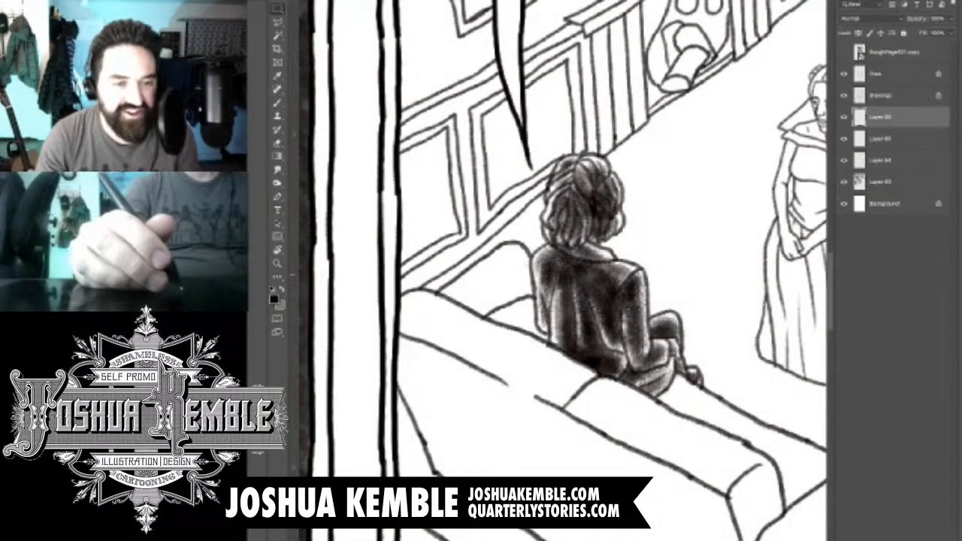
pyautogui.press('b')
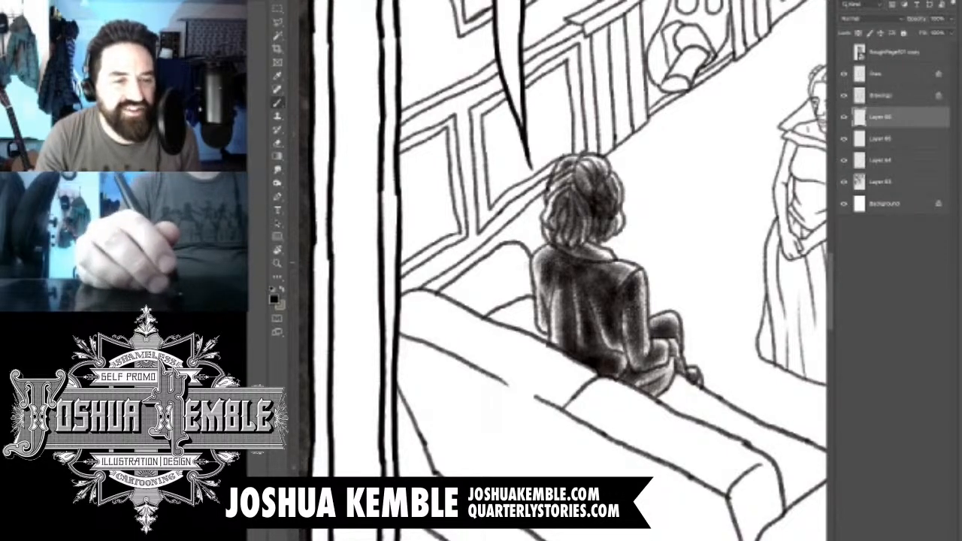
pyautogui.moveTo(522, 263); pyautogui.dragTo(424, 307)
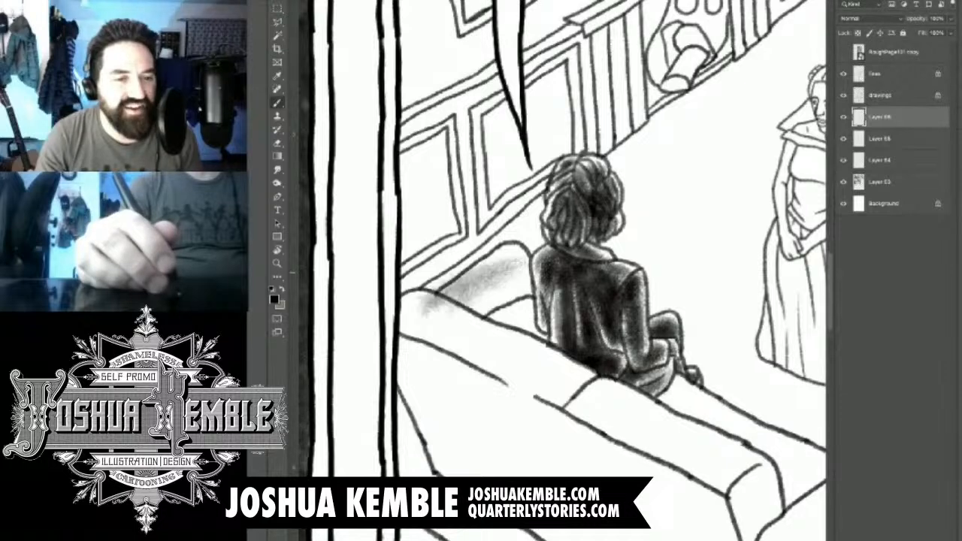
pyautogui.moveTo(531, 278); pyautogui.dragTo(468, 303)
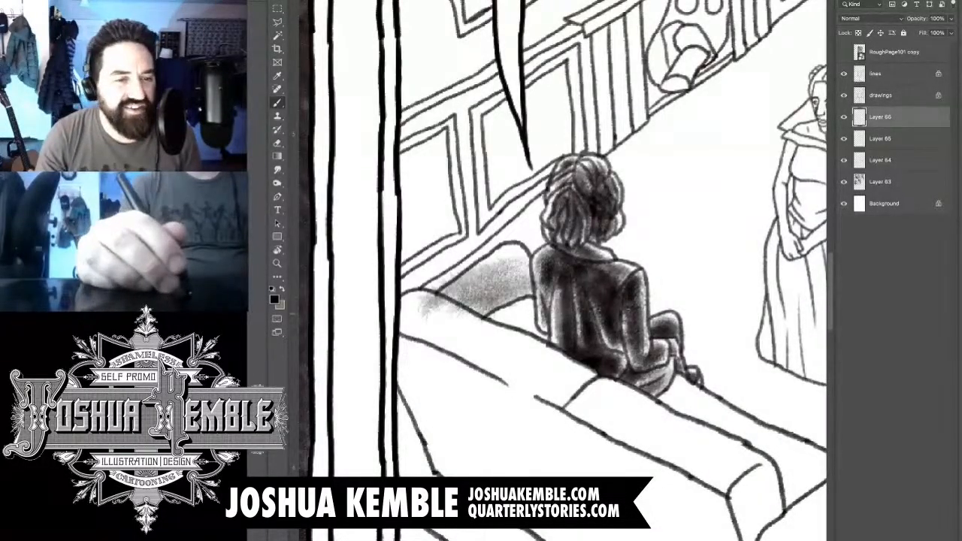
pyautogui.moveTo(532, 281); pyautogui.dragTo(470, 309)
pyautogui.moveTo(541, 283); pyautogui.dragTo(478, 324)
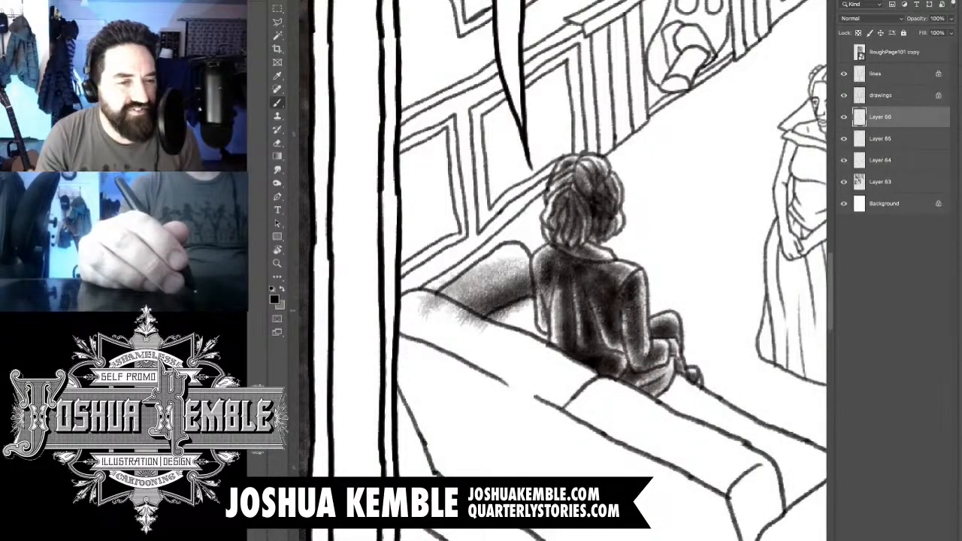
# - Outline the tone spilling past the sofa's far arm onto the sofa back with a polygonal selection, delete it and clear the selection
pyautogui.press('e')
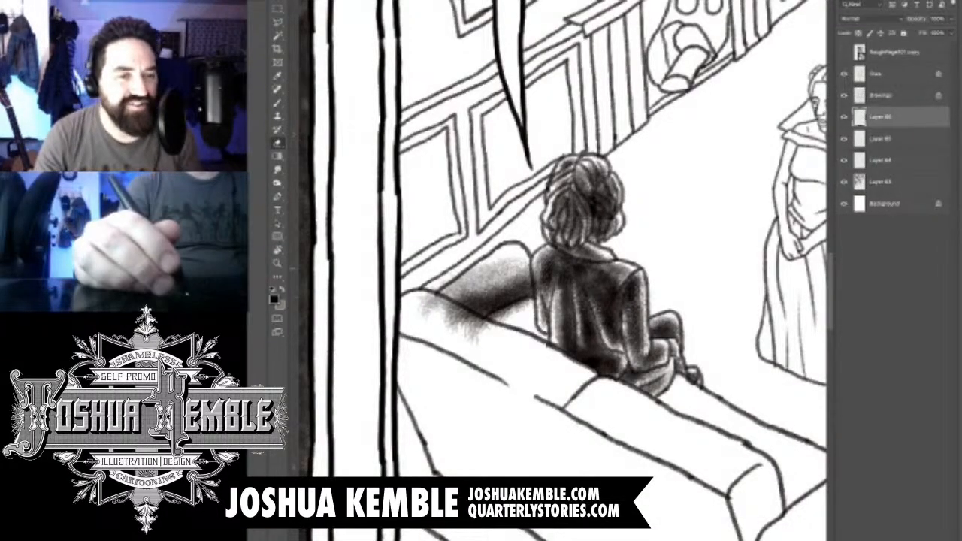
pyautogui.press('b')
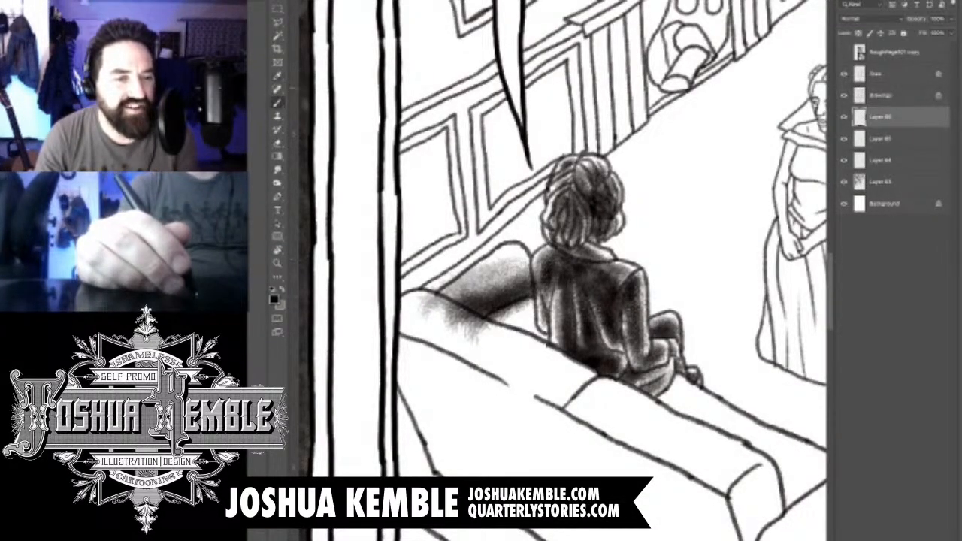
pyautogui.press('l')
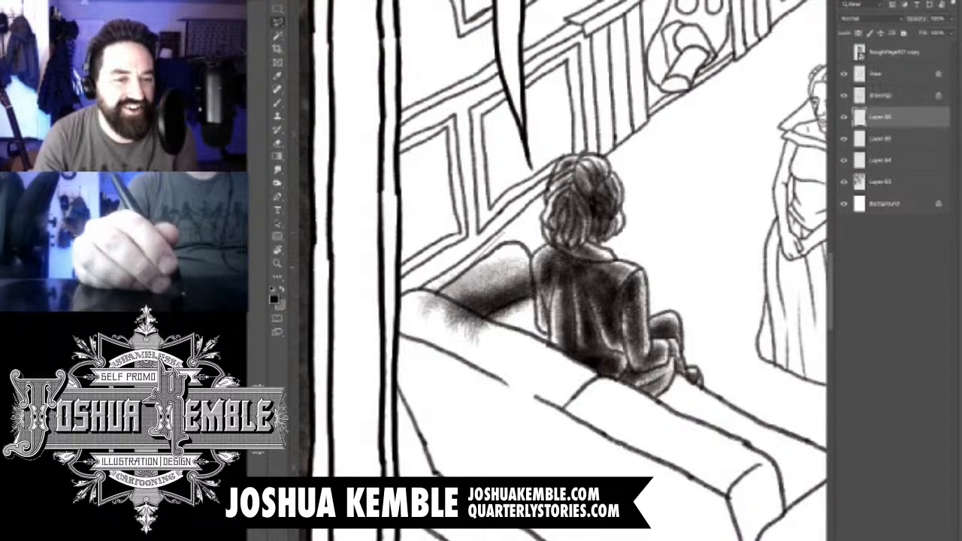
pyautogui.moveTo(439, 290)
pyautogui.mouseDown()
pyautogui.moveTo(487, 314)
pyautogui.moveTo(532, 296)
pyautogui.mouseUp()
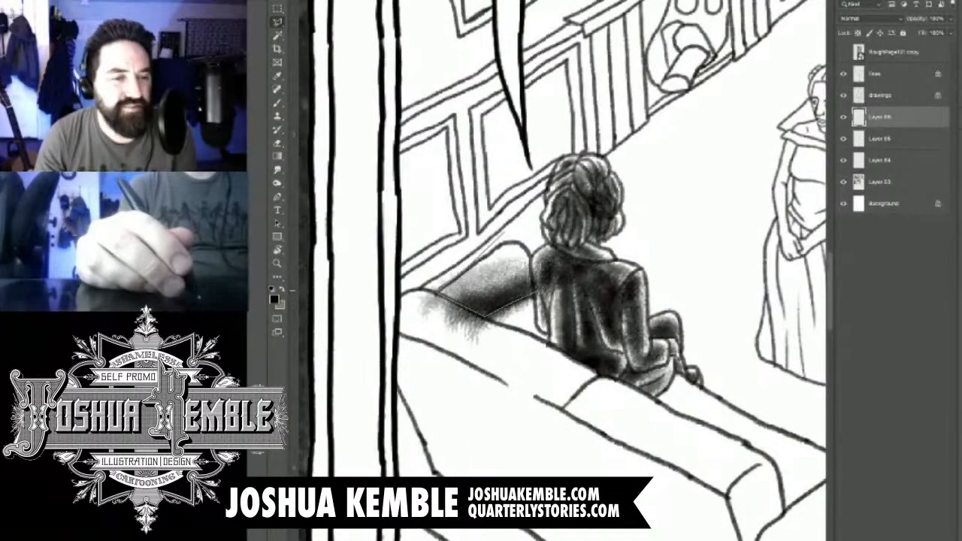
pyautogui.click(538, 293)
pyautogui.click(535, 256)
pyautogui.click(577, 255)
pyautogui.click(588, 321)
pyautogui.click(526, 369)
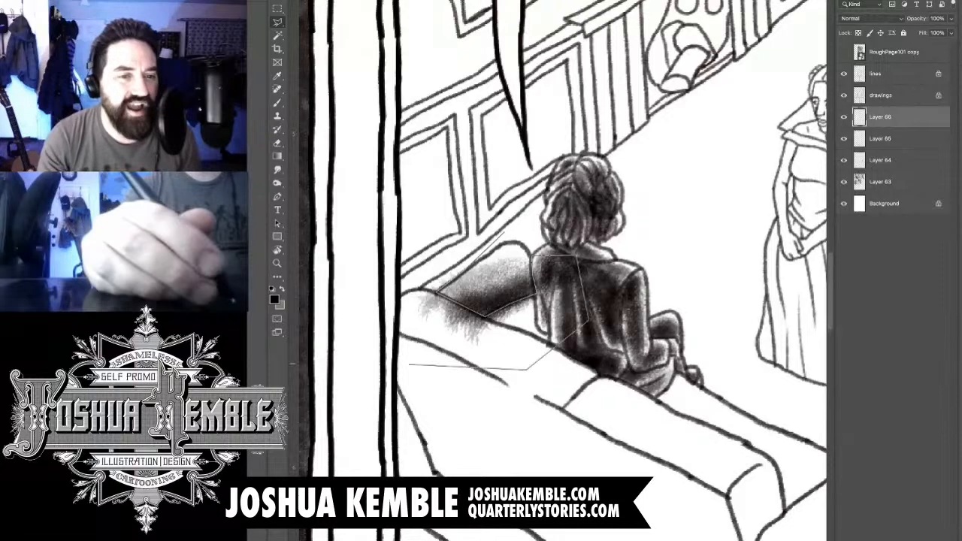
pyautogui.click(408, 362)
pyautogui.click(389, 287)
pyautogui.doubleClick(455, 227)
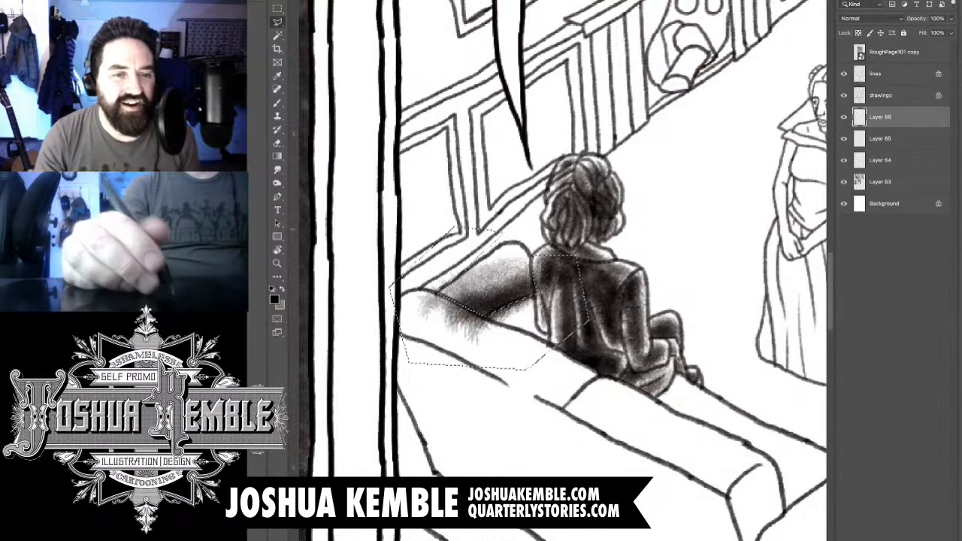
pyautogui.press('Delete')
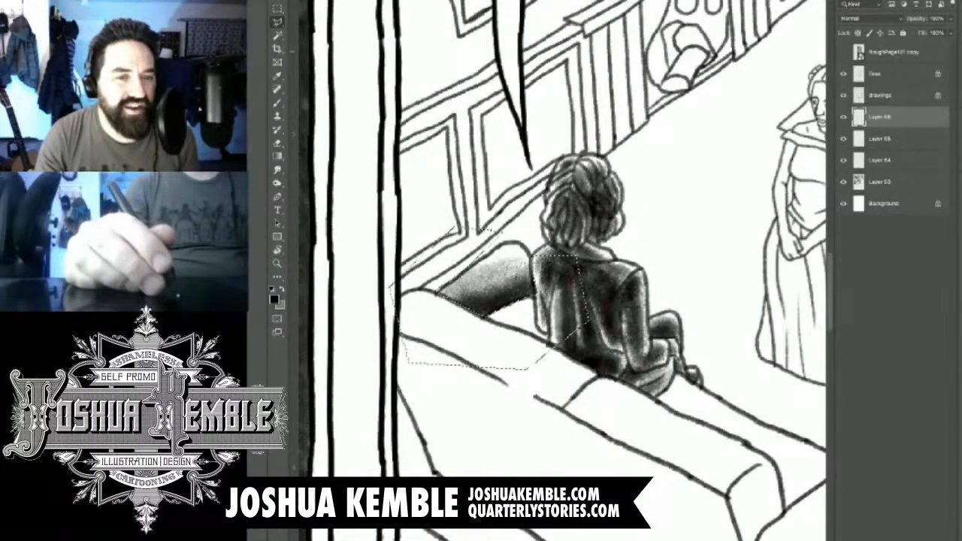
pyautogui.hotkey('ctrl', 'd')
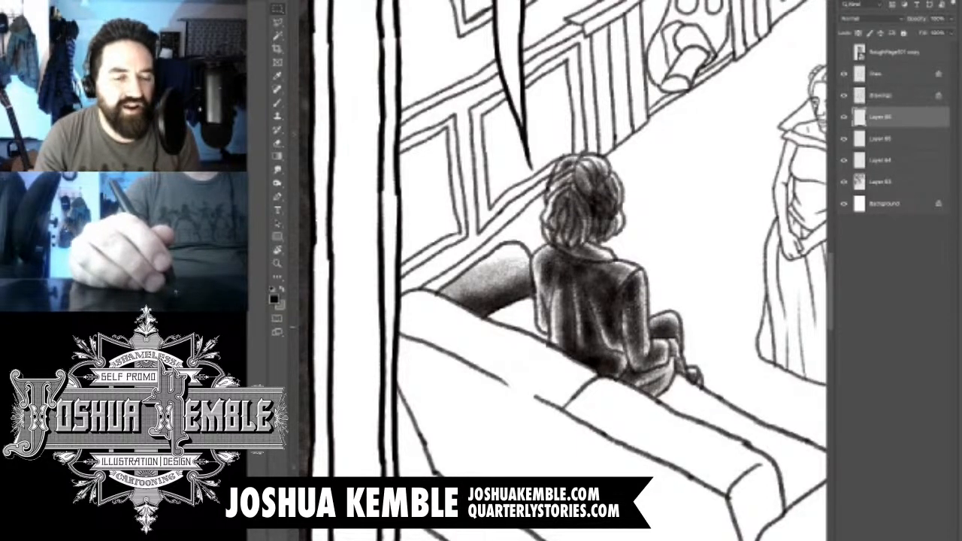
# - Brush soft shadow onto the sofa cushion between the far arm and the seated man's jacket, darkening toward the jacket
pyautogui.scroll(3, 500, 305)
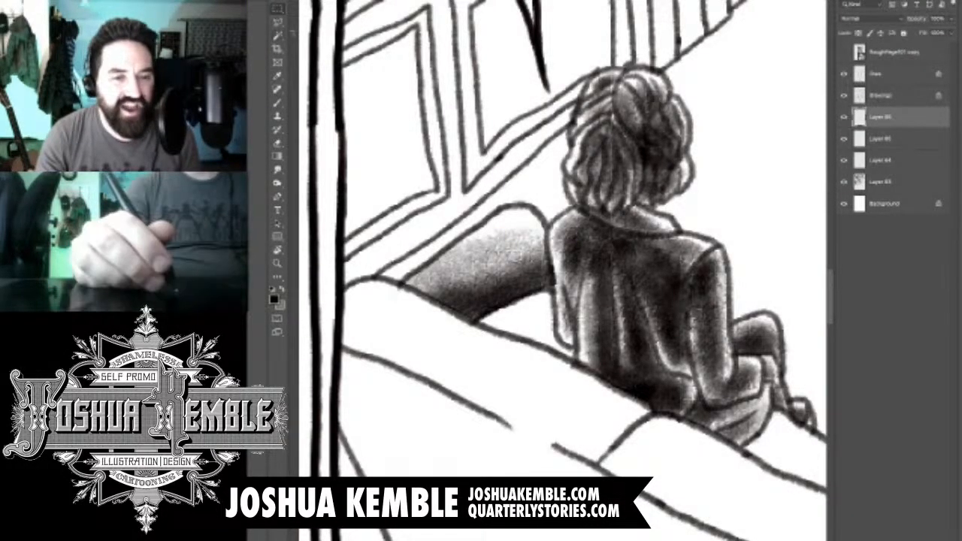
pyautogui.press('l')
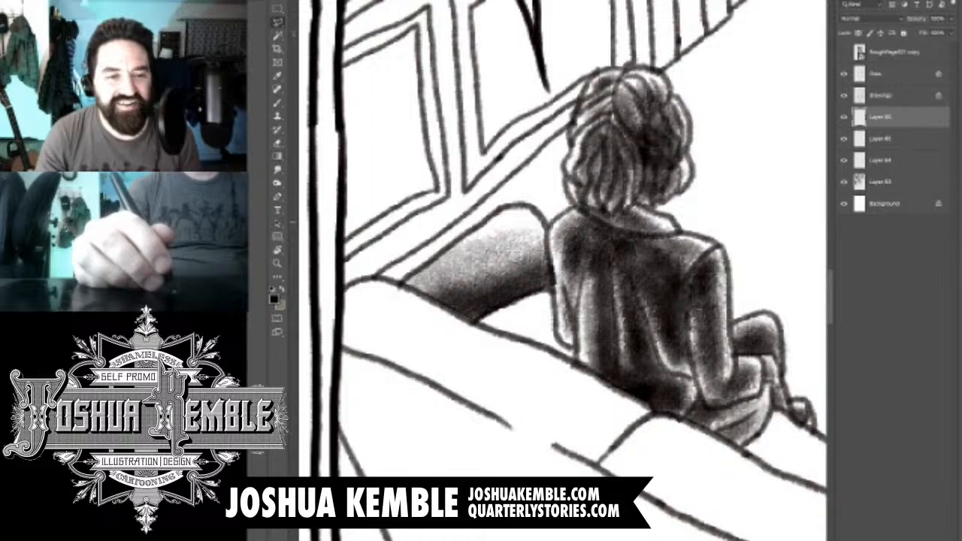
pyautogui.press('b')
pyautogui.moveTo(505, 325); pyautogui.dragTo(559, 350)
pyautogui.moveTo(532, 316); pyautogui.dragTo(553, 368)
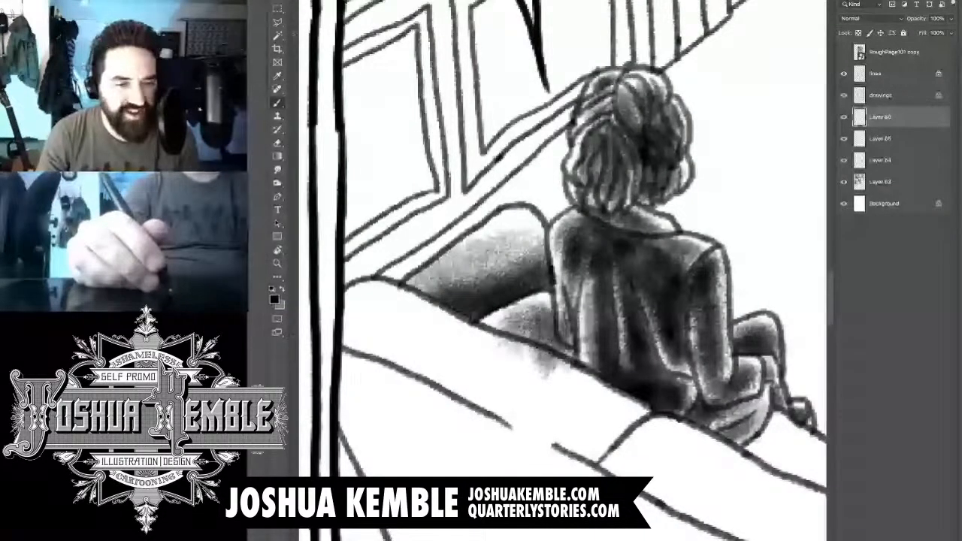
pyautogui.moveTo(543, 318)
pyautogui.mouseDown()
pyautogui.moveTo(565, 370)
pyautogui.moveTo(565, 315)
pyautogui.moveTo(550, 299)
pyautogui.mouseUp()
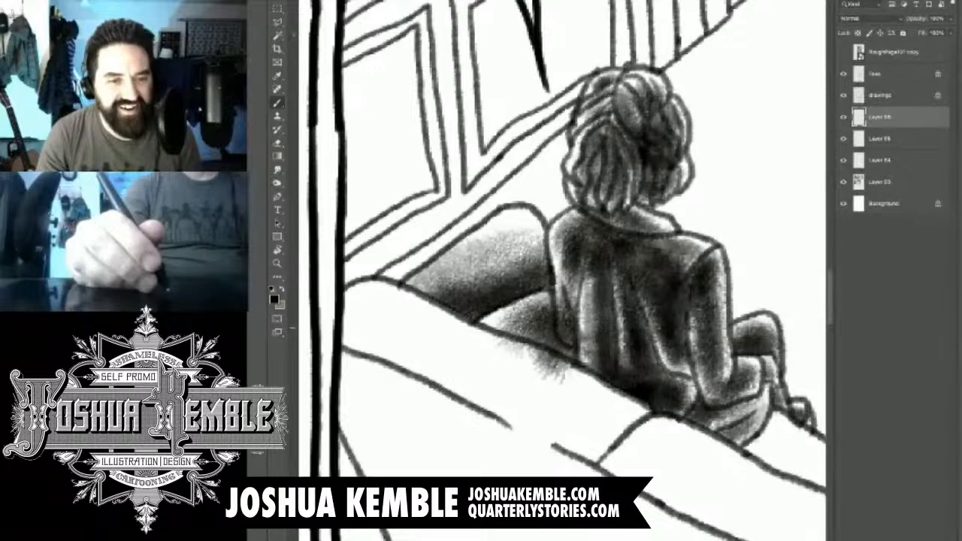
pyautogui.press('e')
pyautogui.press('b')
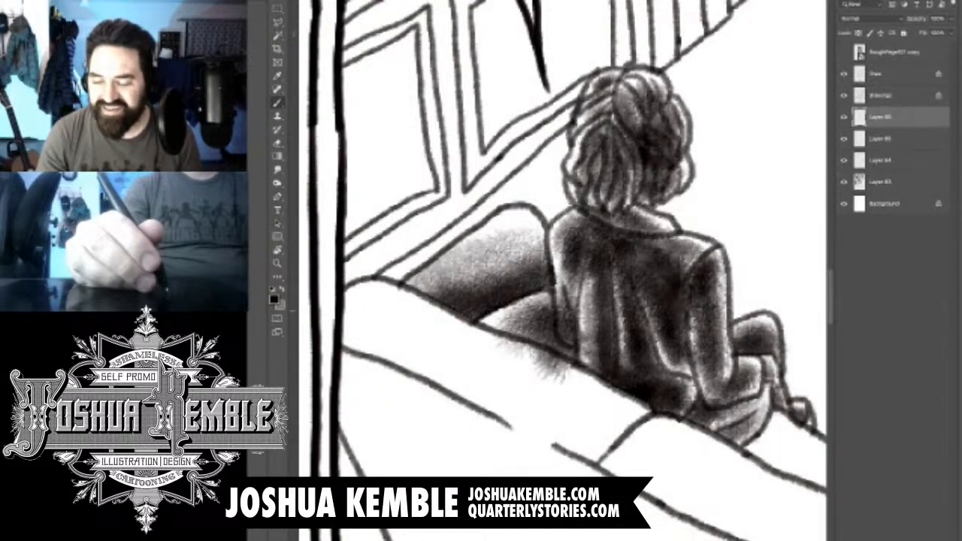
pyautogui.press('e')
pyautogui.press('b')
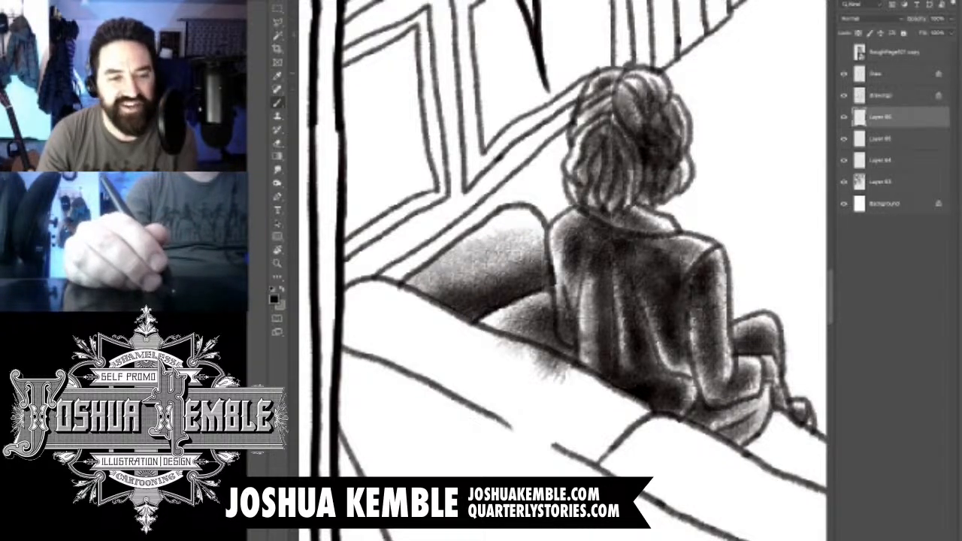
# - Outline the tone spilling from the cushion onto the man's jacket and sofa back with a polygonal selection, delete it and clear the selection
pyautogui.press('l')
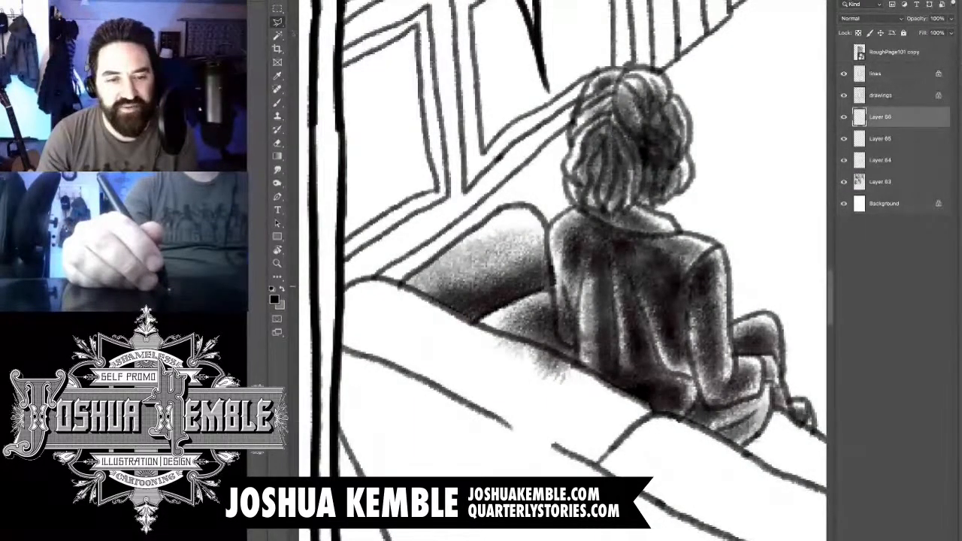
pyautogui.click(559, 253)
pyautogui.click(557, 331)
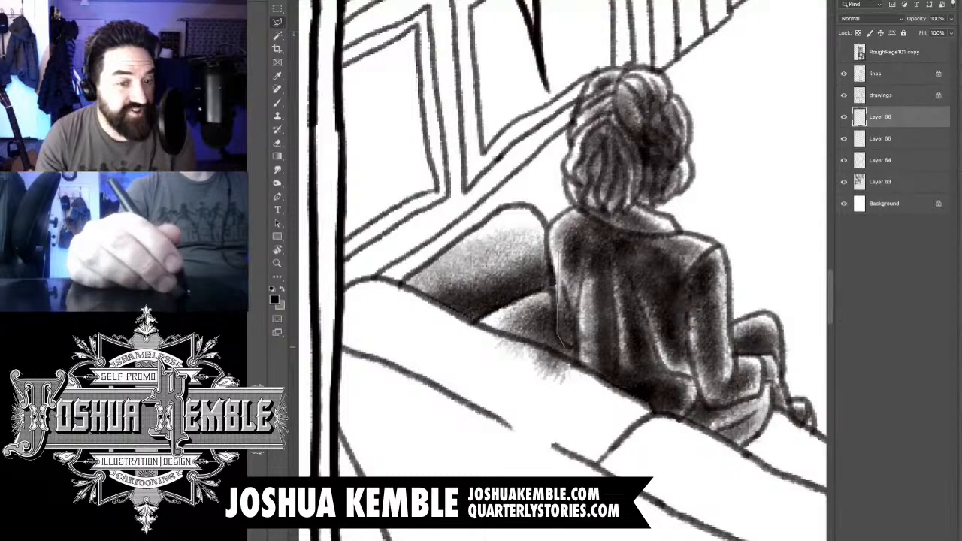
pyautogui.click(565, 347)
pyautogui.click(576, 349)
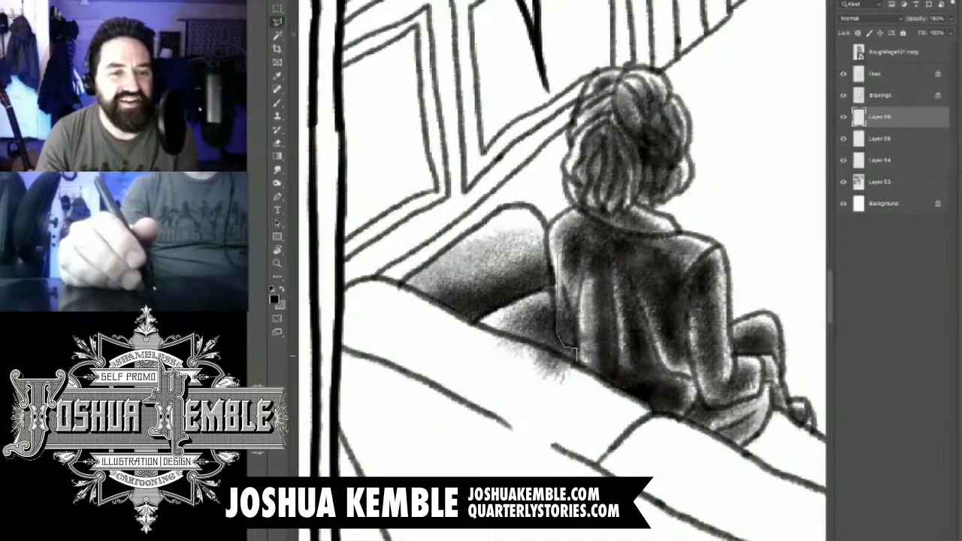
pyautogui.click(577, 361)
pyautogui.click(463, 320)
pyautogui.click(480, 392)
pyautogui.click(620, 428)
pyautogui.click(642, 324)
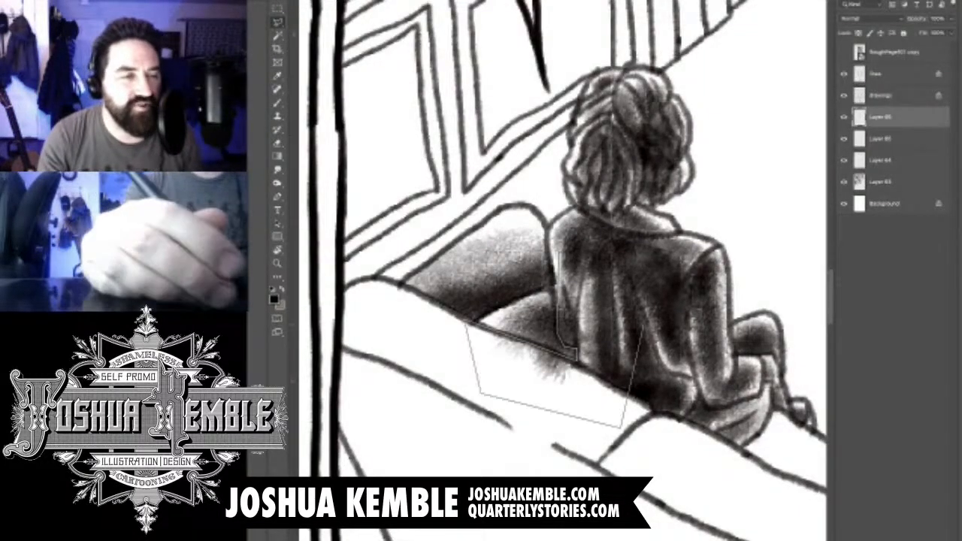
pyautogui.click(559, 254)
pyautogui.press('Delete')
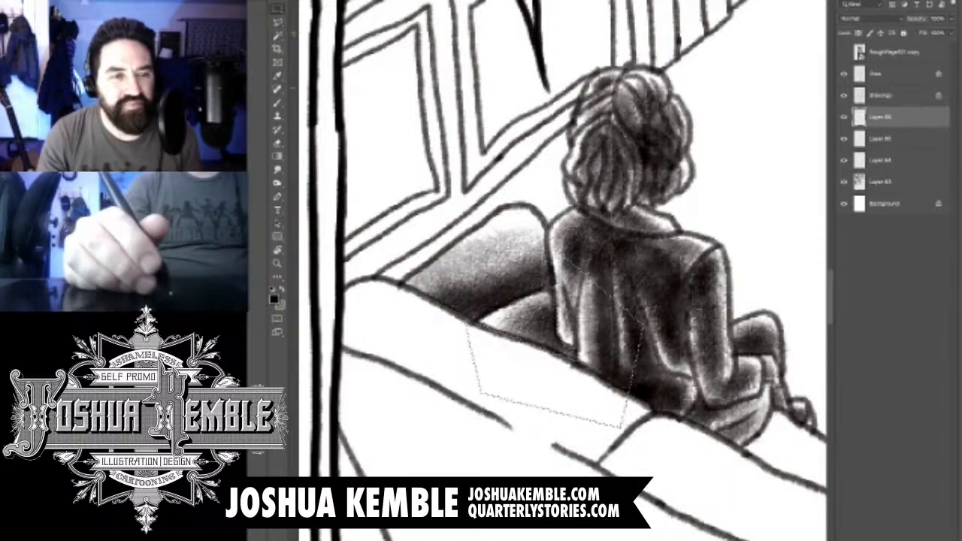
pyautogui.hotkey('ctrl', 'd')
# - Brush soft shadow along the sofa seat from the seated man's legs to the near arm, darkening along the sofa back
pyautogui.moveTo(768, 380); pyautogui.dragTo(595, 254)
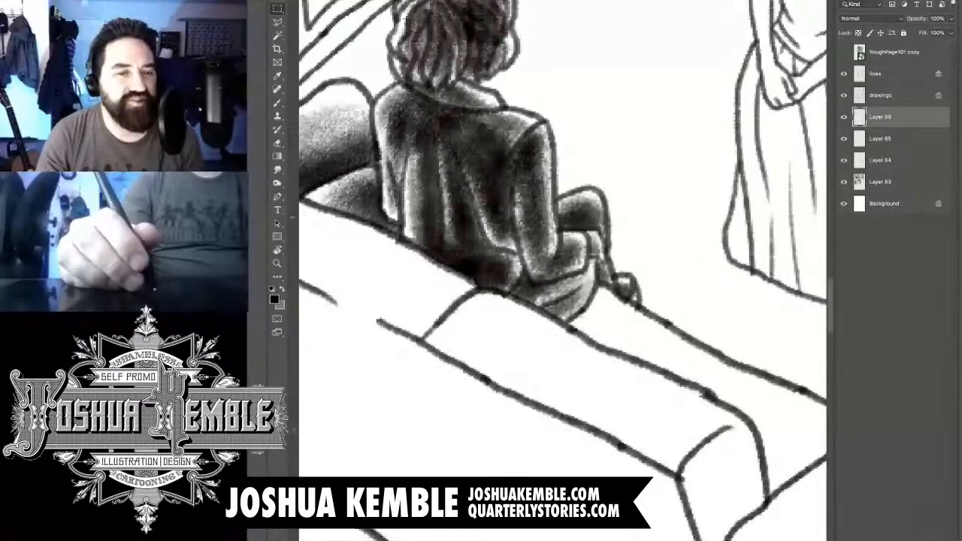
pyautogui.hotkey('ctrl', '-')
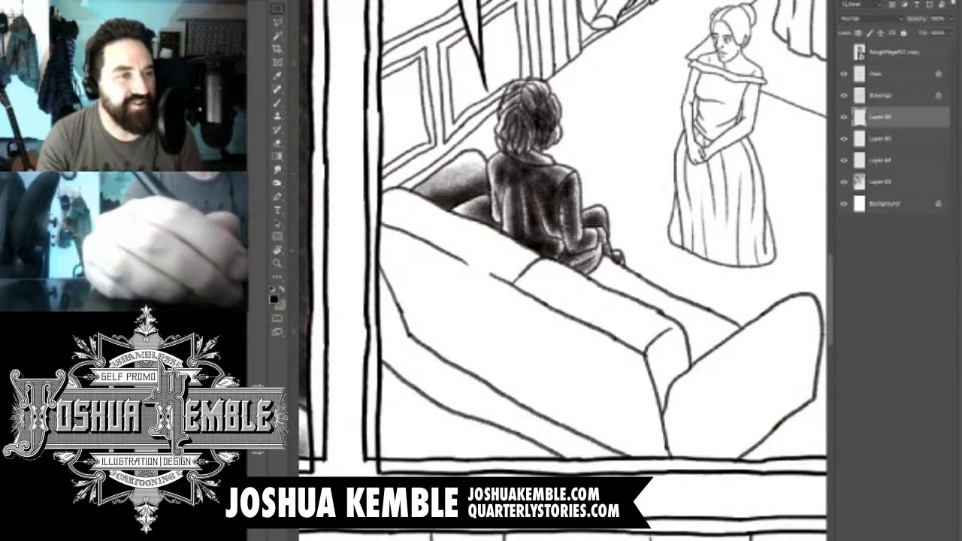
pyautogui.press('b')
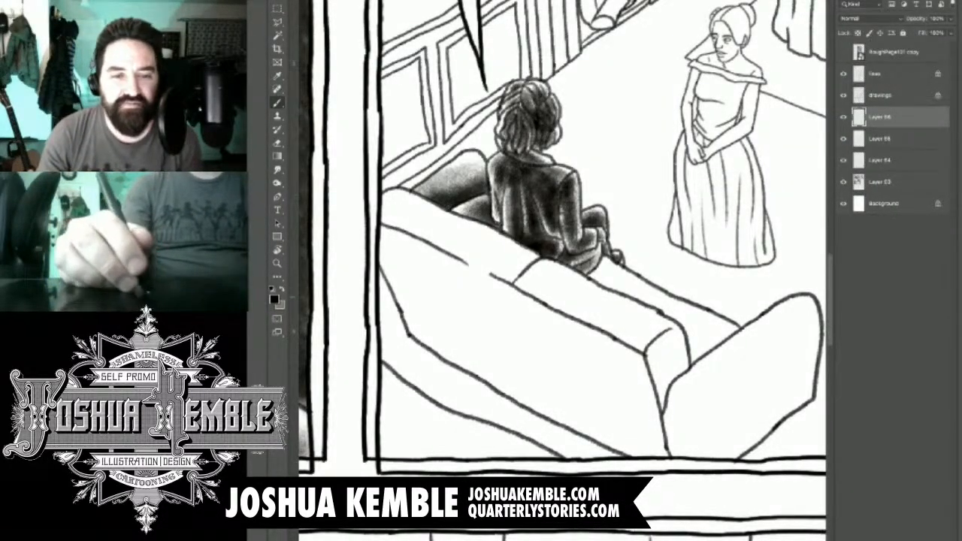
pyautogui.moveTo(582, 301)
pyautogui.mouseDown()
pyautogui.moveTo(639, 282)
pyautogui.moveTo(721, 334)
pyautogui.moveTo(672, 380)
pyautogui.mouseUp()
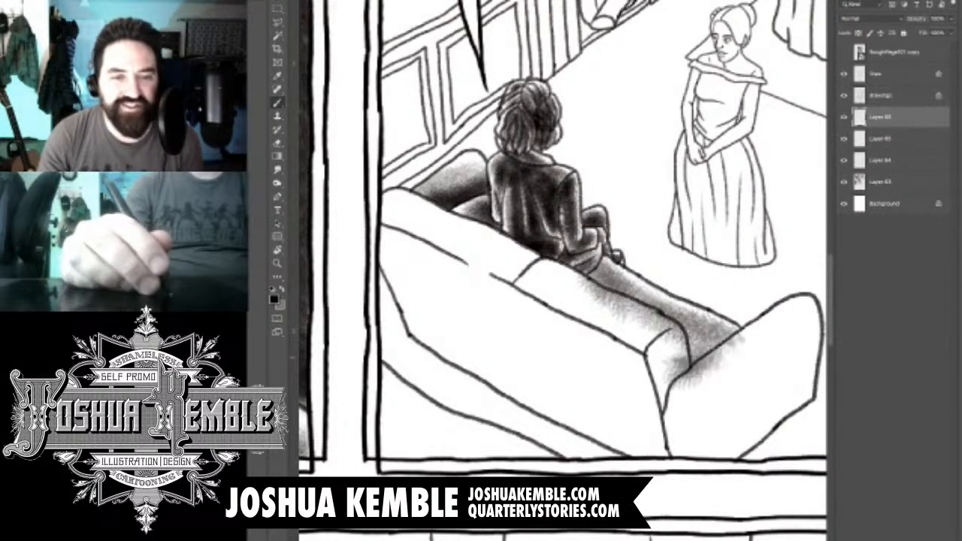
pyautogui.moveTo(714, 330); pyautogui.dragTo(665, 364)
pyautogui.moveTo(646, 316); pyautogui.dragTo(714, 349)
pyautogui.moveTo(590, 282); pyautogui.dragTo(654, 327)
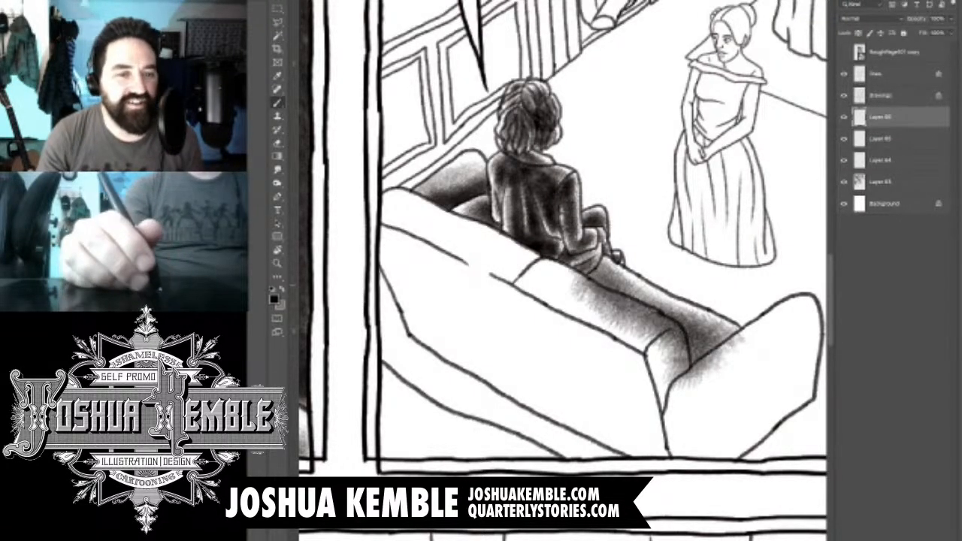
pyautogui.moveTo(574, 275); pyautogui.dragTo(638, 319)
pyautogui.moveTo(607, 277); pyautogui.dragTo(663, 322)
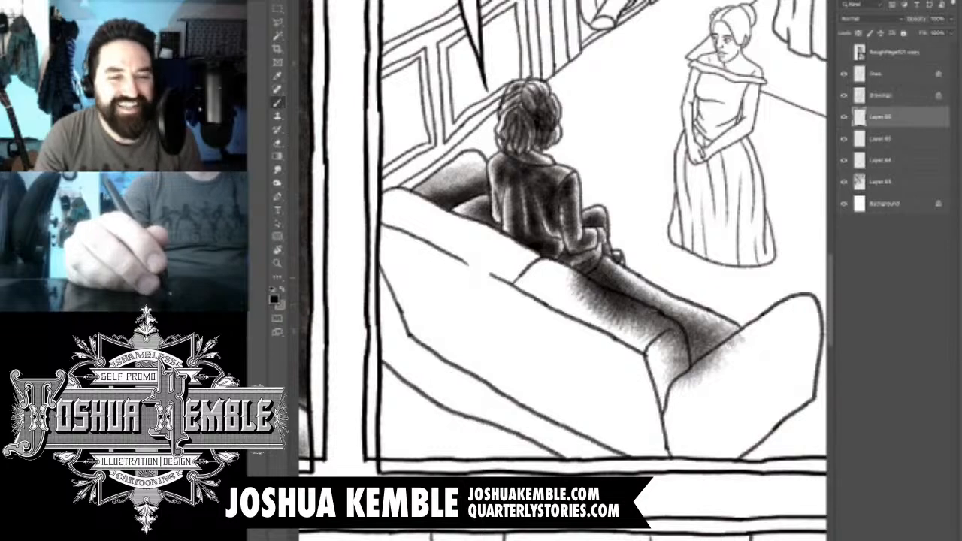
pyautogui.moveTo(602, 277); pyautogui.dragTo(677, 326)
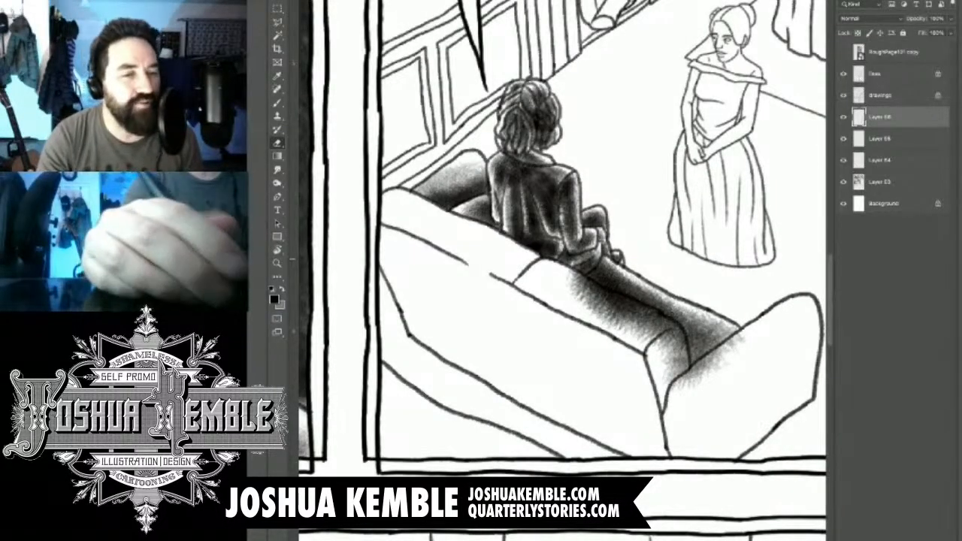
pyautogui.press('e')
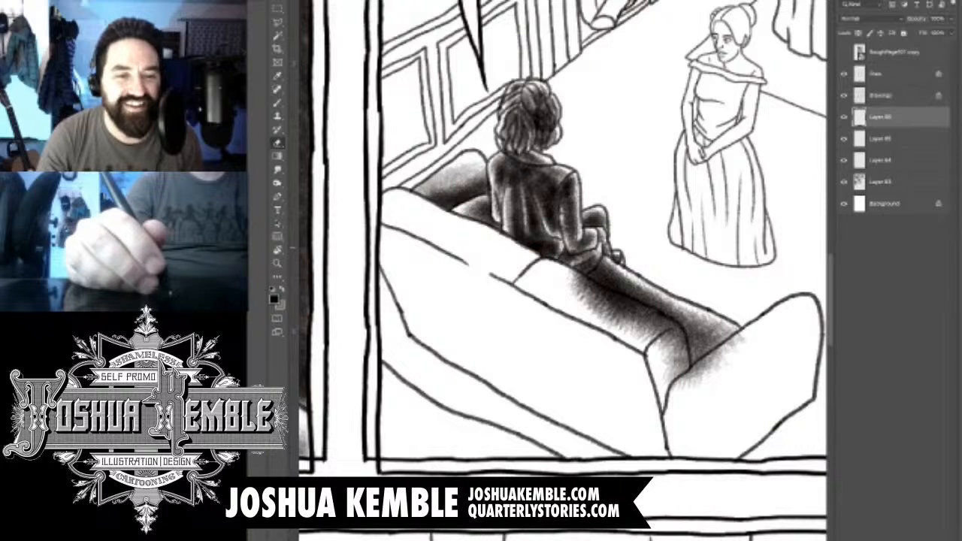
pyautogui.press('b')
# - Outline the seat tone spilling onto the sofa back and near arm with a polygonal selection, delete it and clear the selection
pyautogui.press('l')
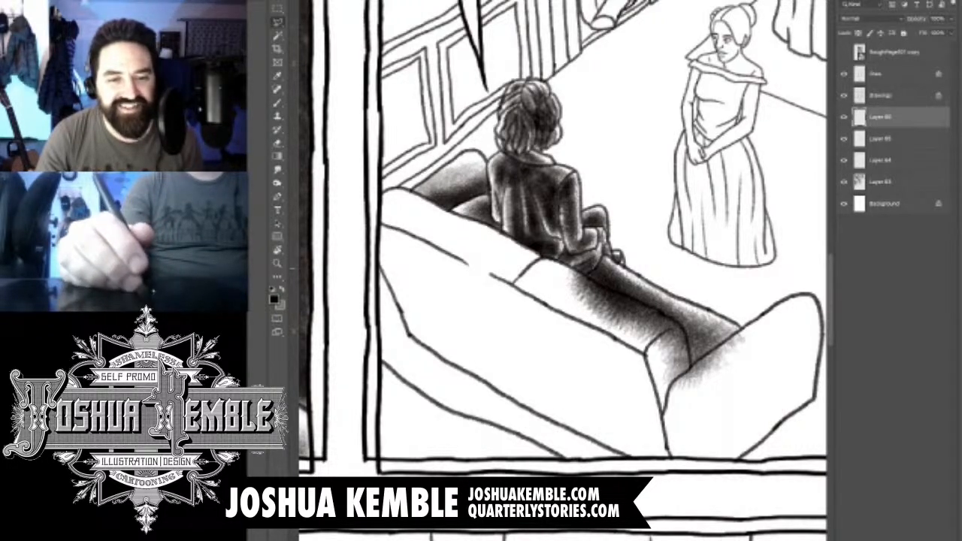
pyautogui.moveTo(586, 277)
pyautogui.mouseDown()
pyautogui.moveTo(664, 311)
pyautogui.moveTo(689, 337)
pyautogui.mouseUp()
pyautogui.click(684, 328)
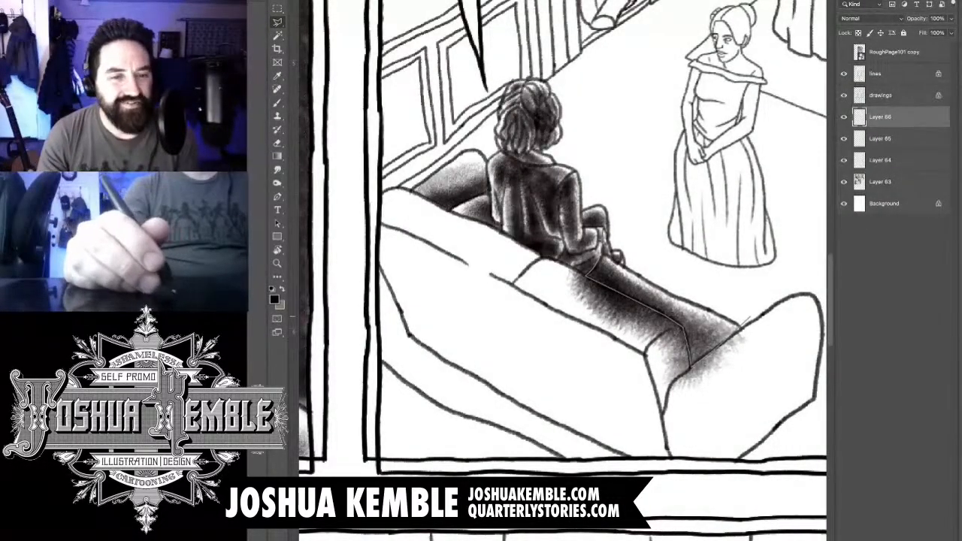
pyautogui.click(691, 366)
pyautogui.click(756, 323)
pyautogui.click(764, 351)
pyautogui.click(730, 404)
pyautogui.click(664, 433)
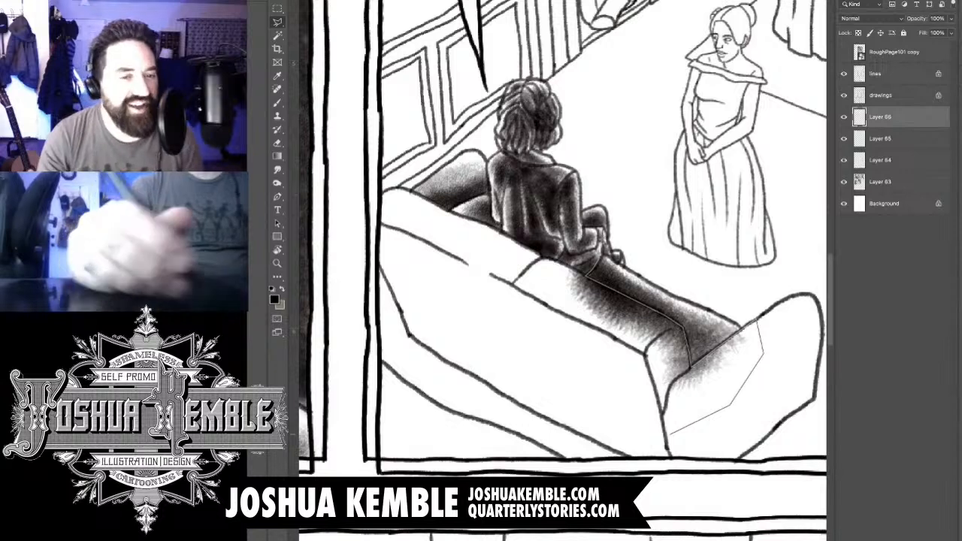
pyautogui.click(527, 371)
pyautogui.click(536, 230)
pyautogui.click(601, 229)
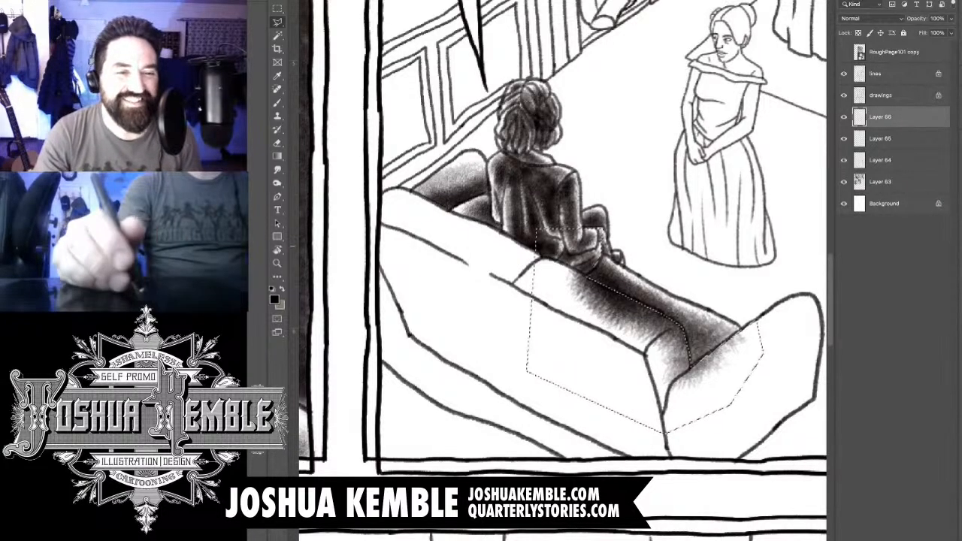
pyautogui.press('Delete')
pyautogui.press('m')
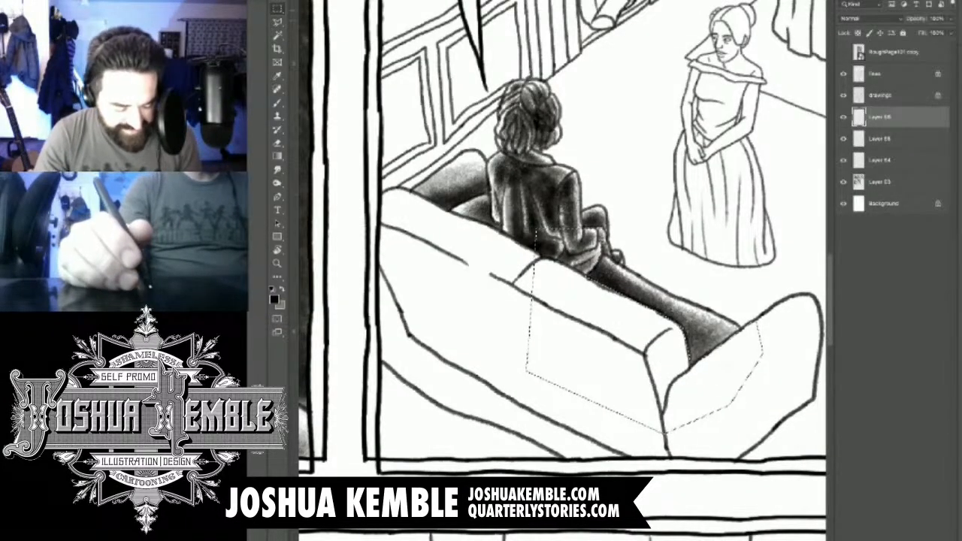
pyautogui.hotkey('ctrl', 'd')
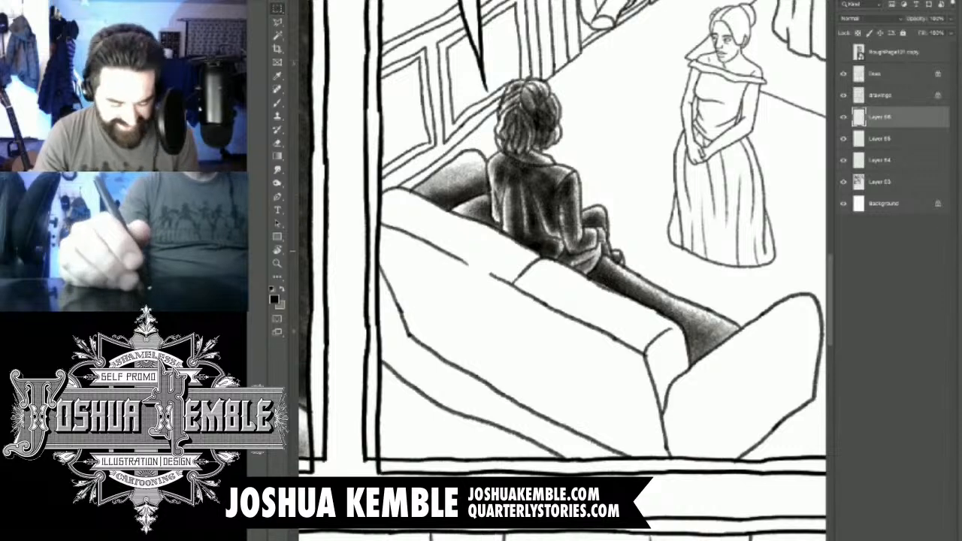
# - Brush soft shadow onto the sofa's near arm, darkening toward its lower inner corner, and tone the adjoining end of the sofa back
pyautogui.moveTo(564, 278); pyautogui.dragTo(482, 242)
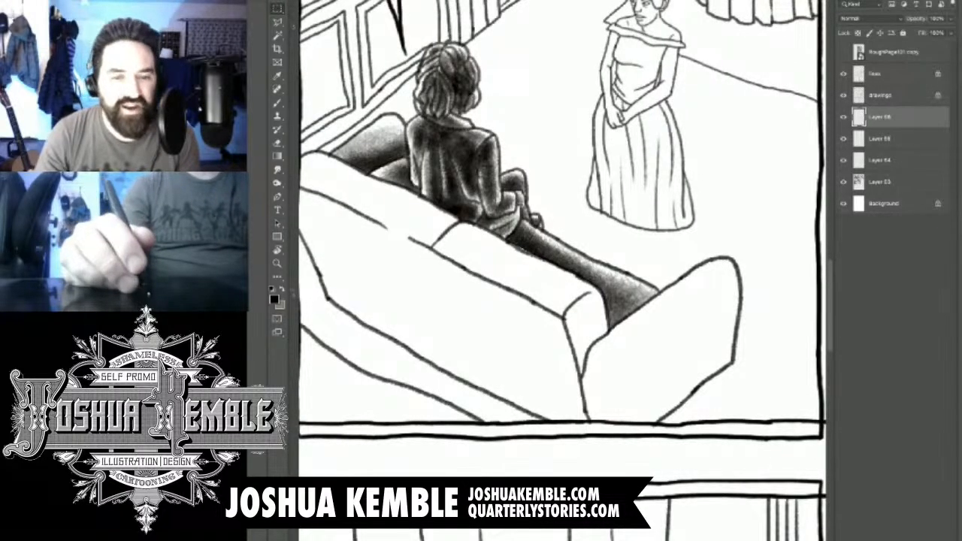
pyautogui.press('b')
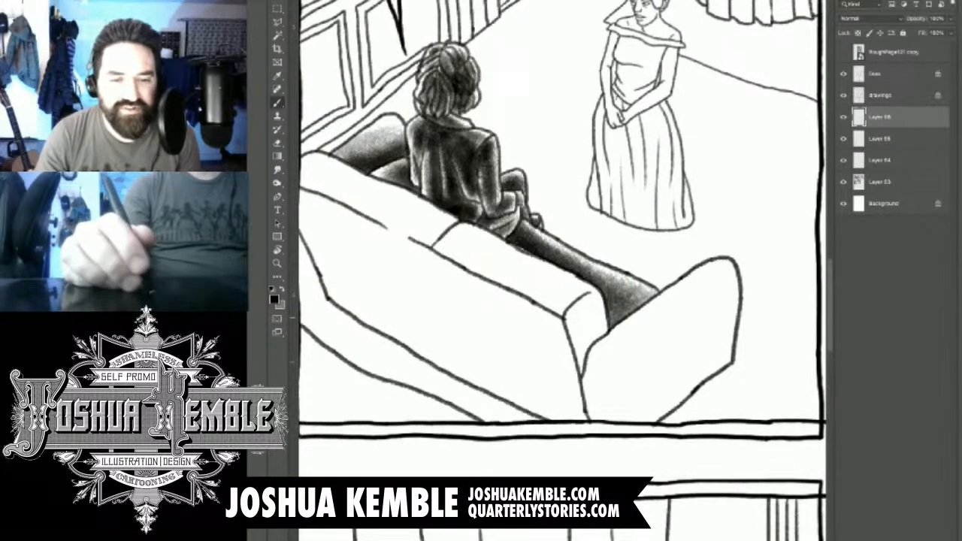
pyautogui.moveTo(721, 289)
pyautogui.mouseDown()
pyautogui.moveTo(601, 398)
pyautogui.moveTo(541, 390)
pyautogui.mouseUp()
pyautogui.moveTo(706, 316); pyautogui.dragTo(579, 413)
pyautogui.moveTo(718, 323); pyautogui.dragTo(594, 412)
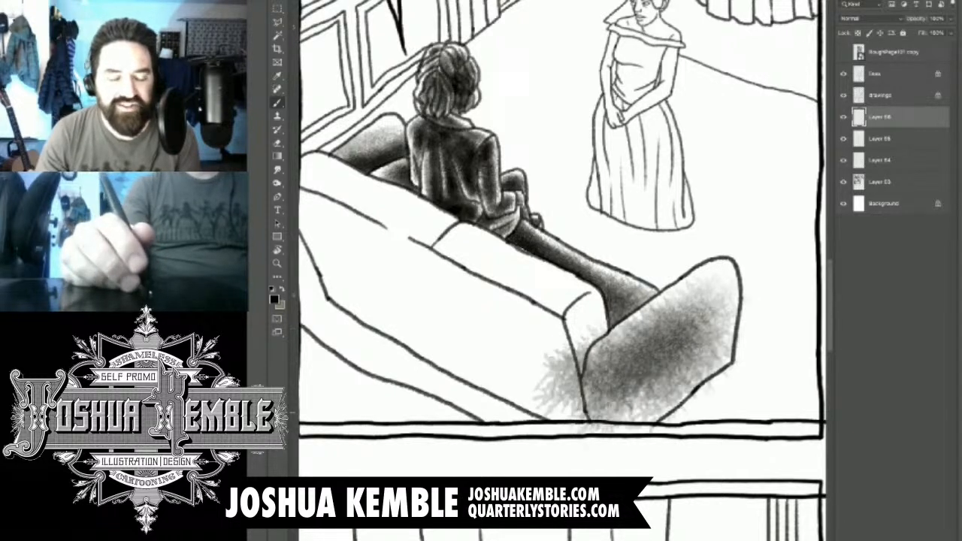
pyautogui.moveTo(718, 357); pyautogui.dragTo(639, 412)
pyautogui.moveTo(733, 360); pyautogui.dragTo(613, 443)
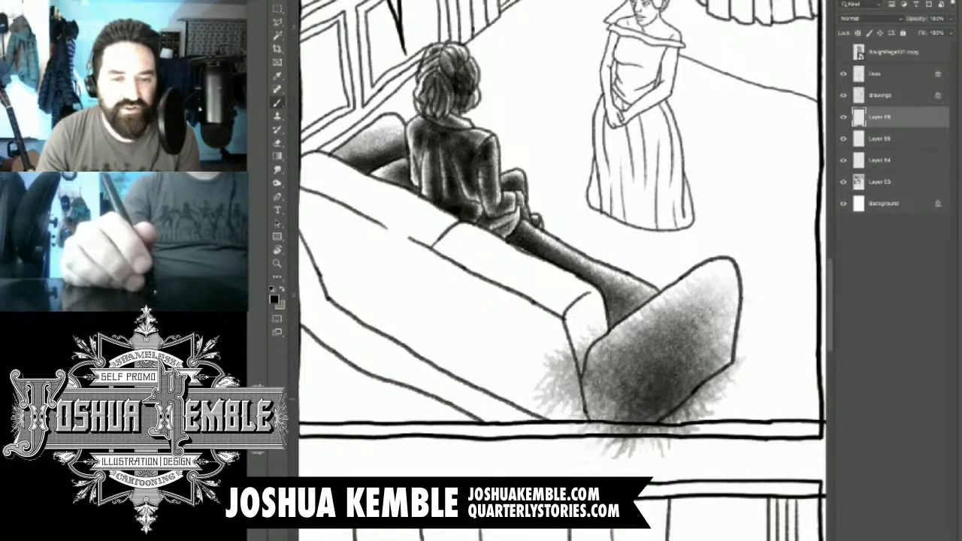
pyautogui.moveTo(715, 308); pyautogui.dragTo(702, 367)
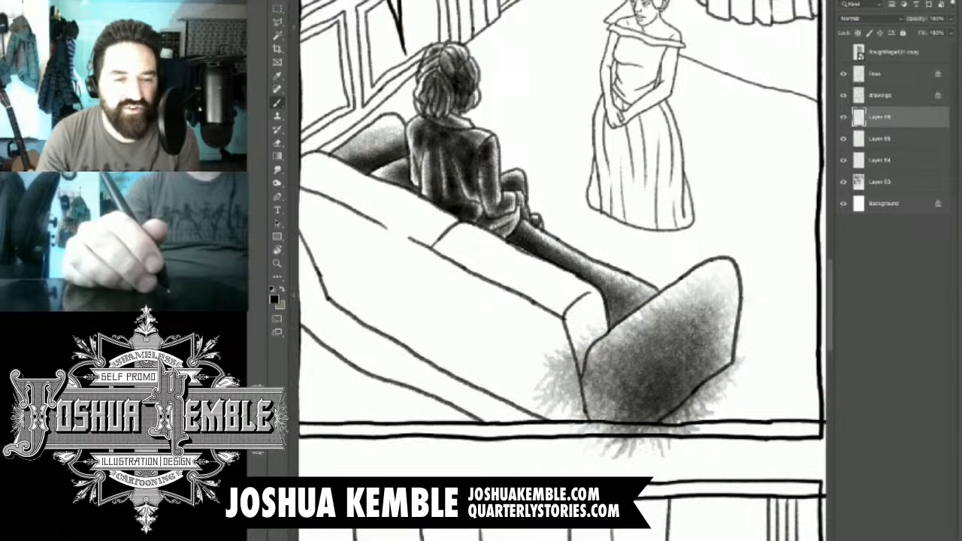
pyautogui.moveTo(720, 283)
pyautogui.mouseDown()
pyautogui.moveTo(707, 335)
pyautogui.moveTo(621, 392)
pyautogui.moveTo(612, 424)
pyautogui.mouseUp()
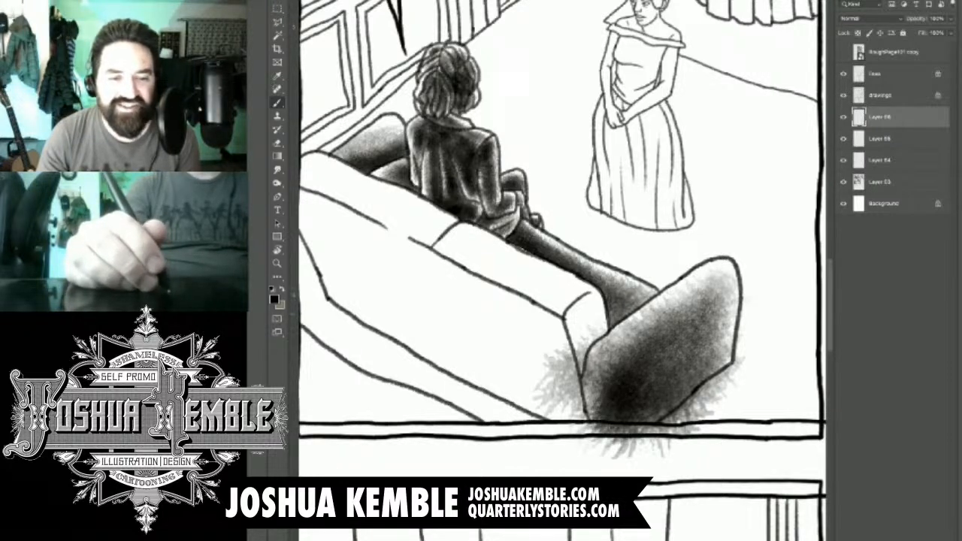
pyautogui.moveTo(587, 308); pyautogui.dragTo(575, 338)
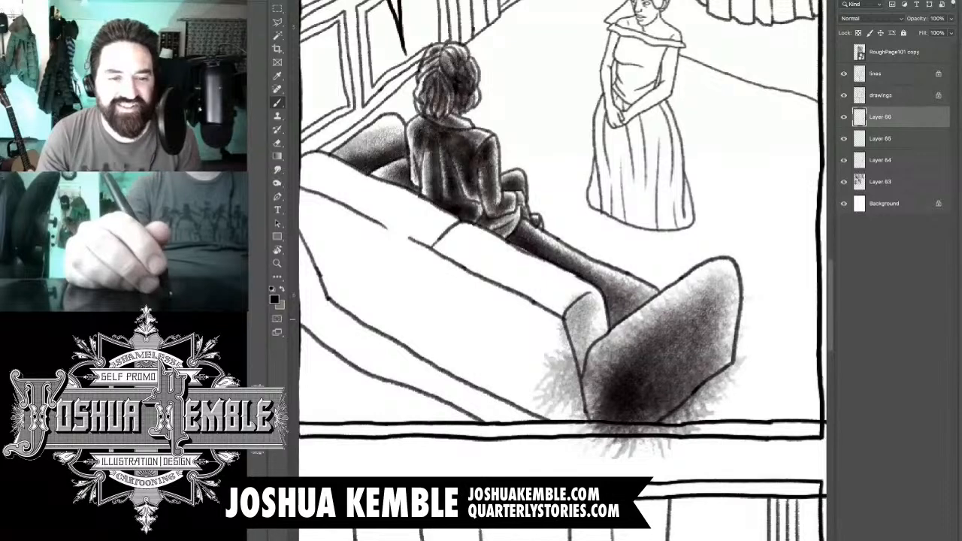
pyautogui.moveTo(592, 304); pyautogui.dragTo(583, 346)
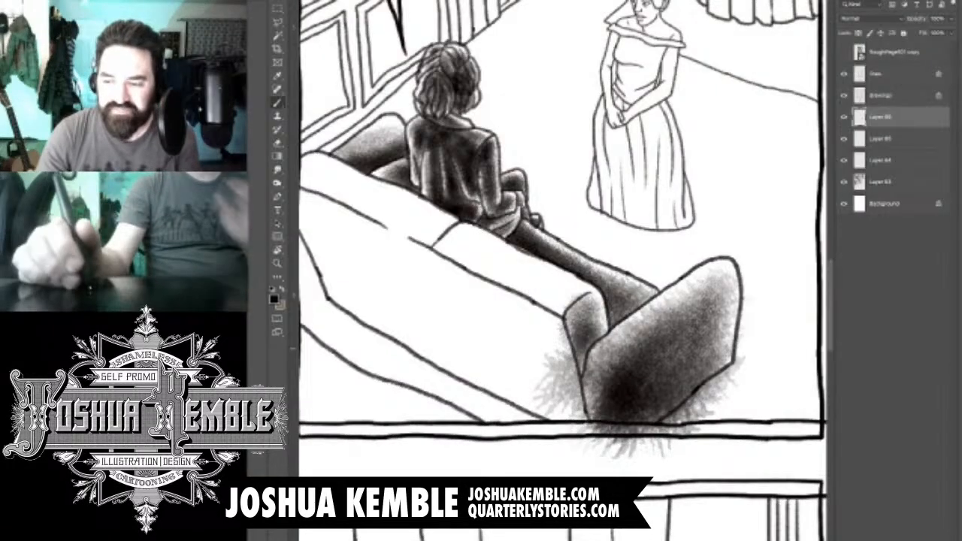
# - Brush soft shadow along the top roll of the sofa back from behind the seated man to the near arm
pyautogui.moveTo(589, 304)
pyautogui.mouseDown()
pyautogui.moveTo(578, 348)
pyautogui.moveTo(685, 386)
pyautogui.moveTo(691, 409)
pyautogui.mouseUp()
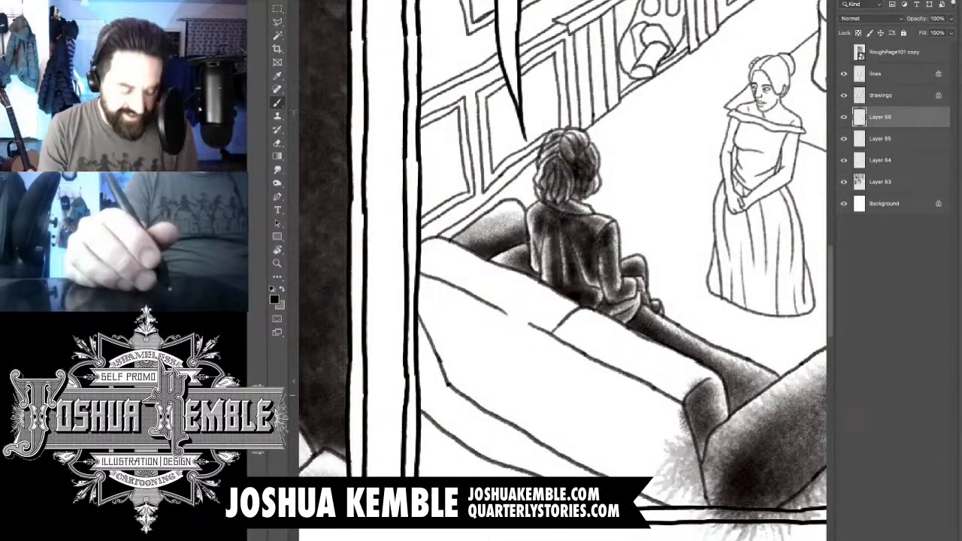
pyautogui.moveTo(601, 339)
pyautogui.mouseDown()
pyautogui.moveTo(574, 333)
pyautogui.moveTo(613, 338)
pyautogui.mouseUp()
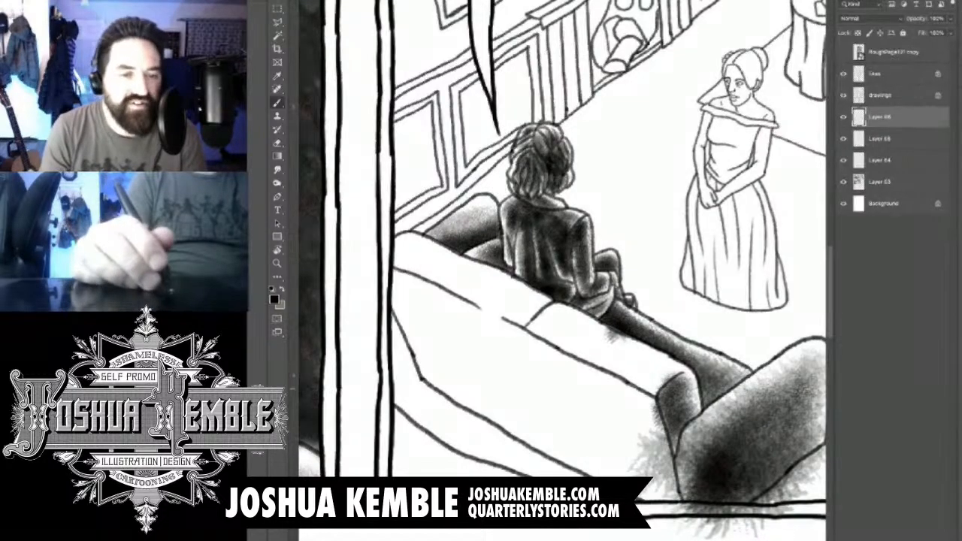
pyautogui.moveTo(618, 341)
pyautogui.mouseDown()
pyautogui.moveTo(664, 371)
pyautogui.moveTo(563, 328)
pyautogui.mouseUp()
pyautogui.moveTo(643, 376); pyautogui.dragTo(530, 316)
pyautogui.moveTo(613, 353); pyautogui.dragTo(526, 319)
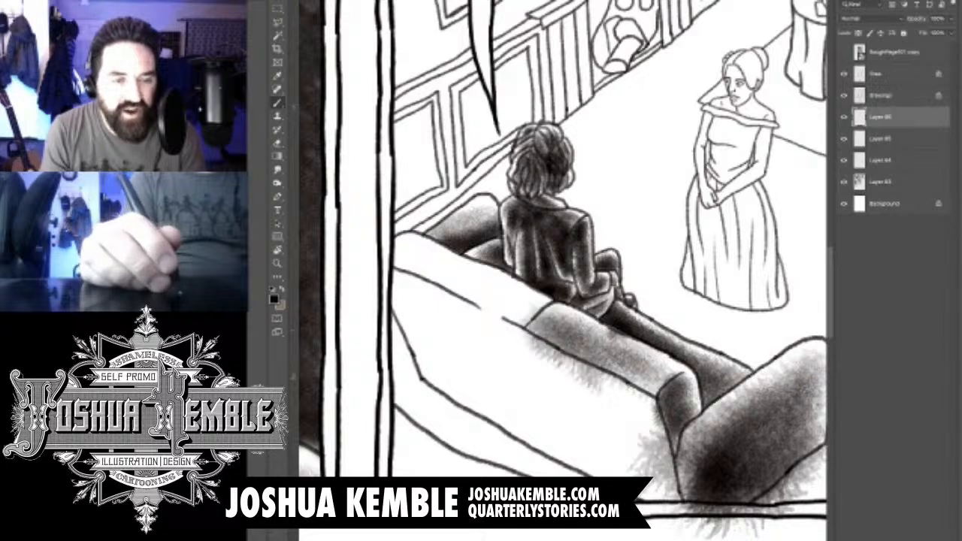
pyautogui.moveTo(666, 410)
pyautogui.mouseDown()
pyautogui.moveTo(574, 344)
pyautogui.moveTo(601, 367)
pyautogui.mouseUp()
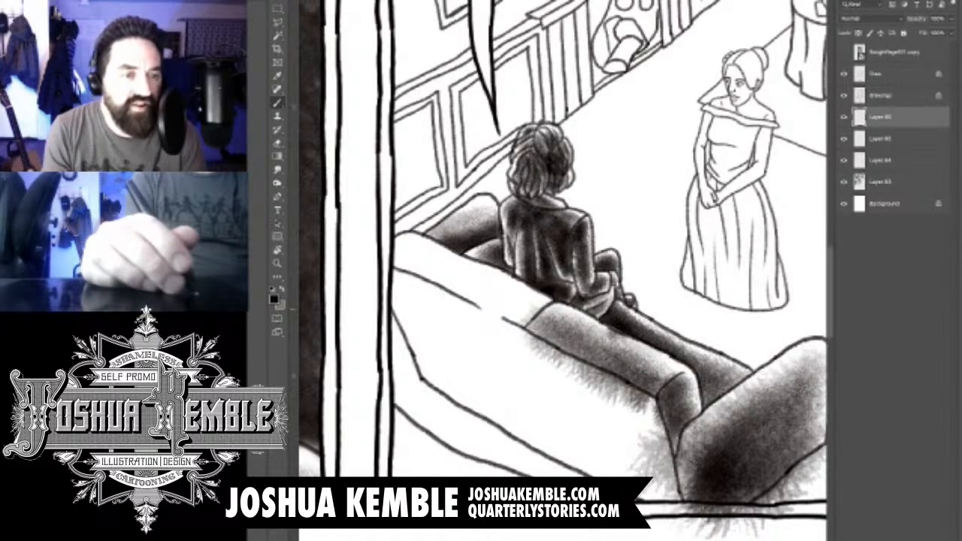
# - Tone the far section of the sofa back's top roll, from behind the seated man to the panel's edge
pyautogui.moveTo(530, 307); pyautogui.dragTo(451, 261)
pyautogui.moveTo(499, 295); pyautogui.dragTo(412, 242)
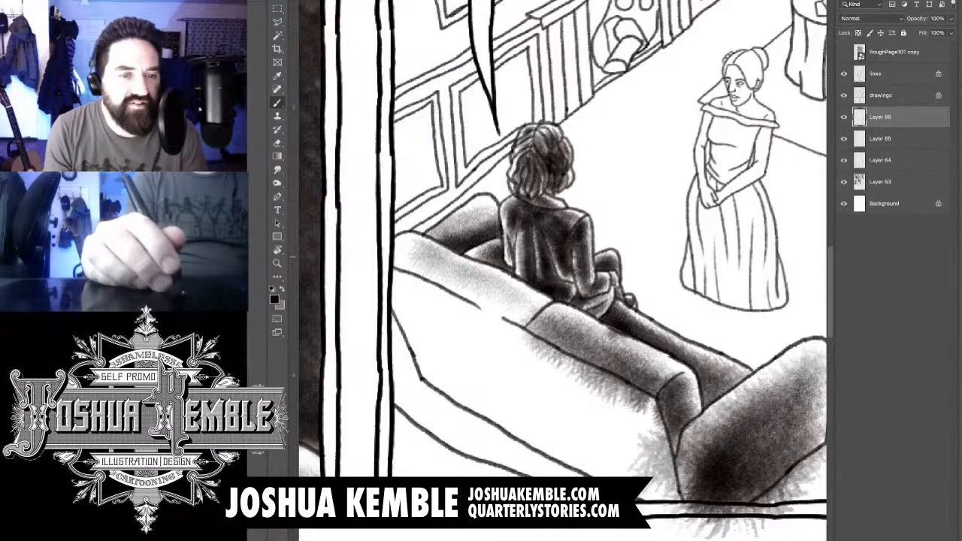
pyautogui.moveTo(429, 280); pyautogui.dragTo(387, 234)
pyautogui.moveTo(404, 272)
pyautogui.mouseDown()
pyautogui.moveTo(533, 329)
pyautogui.moveTo(466, 281)
pyautogui.mouseUp()
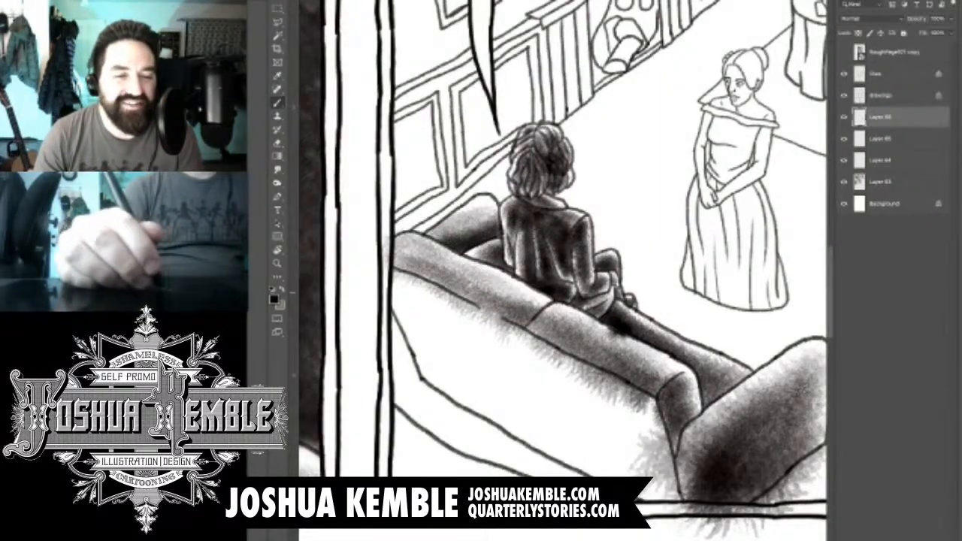
# - Brush shadow down the rear face of the sofa back, darkening toward the corner beside the near arm
pyautogui.moveTo(392, 294); pyautogui.dragTo(519, 361)
pyautogui.moveTo(439, 323); pyautogui.dragTo(571, 379)
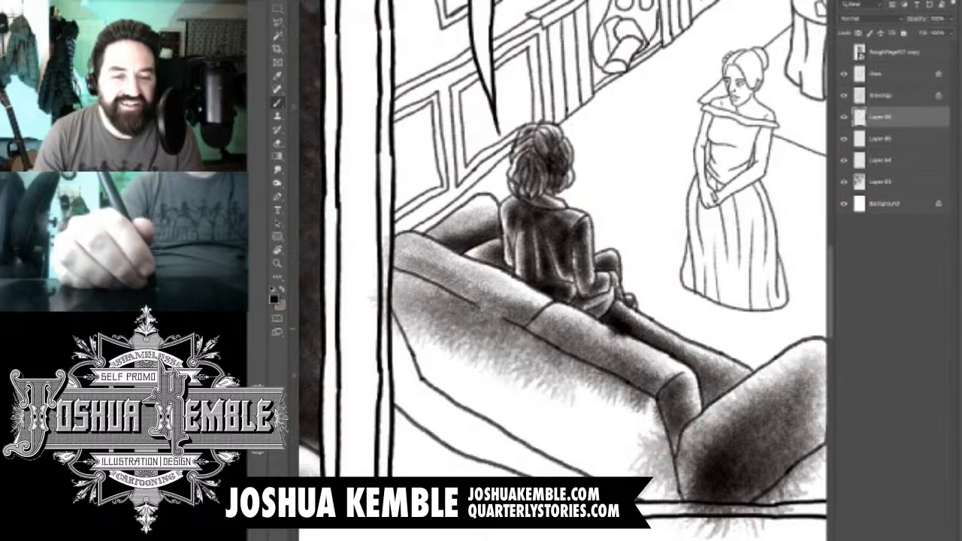
pyautogui.moveTo(462, 341)
pyautogui.mouseDown()
pyautogui.moveTo(639, 420)
pyautogui.moveTo(644, 457)
pyautogui.mouseUp()
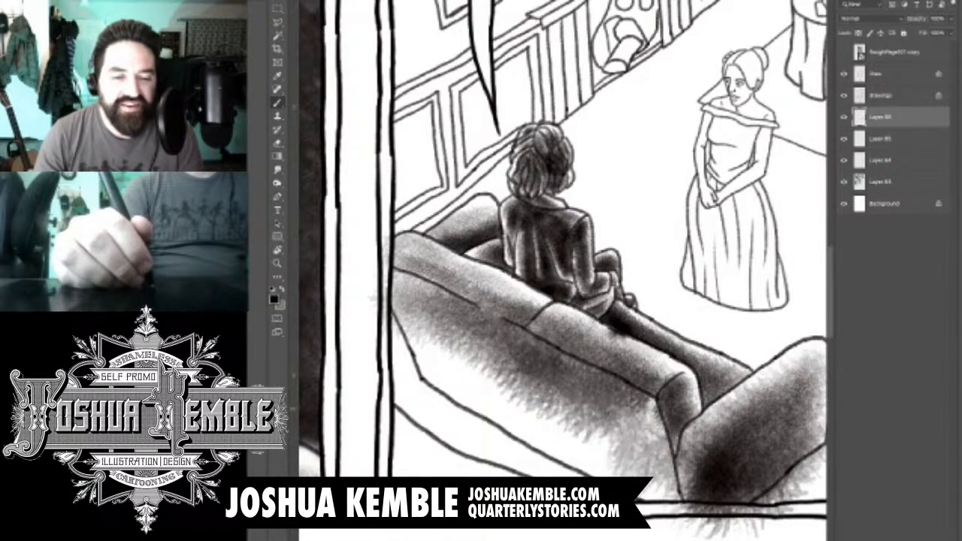
pyautogui.moveTo(635, 420); pyautogui.dragTo(657, 477)
pyautogui.moveTo(623, 394)
pyautogui.mouseDown()
pyautogui.moveTo(673, 515)
pyautogui.moveTo(661, 508)
pyautogui.mouseUp()
pyautogui.moveTo(638, 442); pyautogui.dragTo(676, 511)
pyautogui.moveTo(625, 402); pyautogui.dragTo(669, 518)
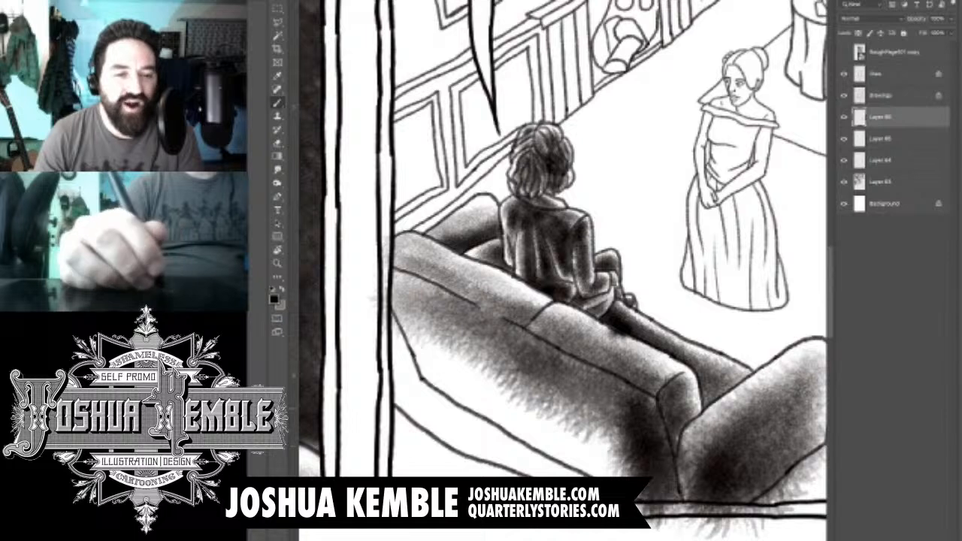
# - Extend dark tone across the sofa back's rear face to its lower edge and far end
pyautogui.moveTo(575, 387); pyautogui.dragTo(639, 467)
pyautogui.moveTo(631, 372); pyautogui.dragTo(481, 465)
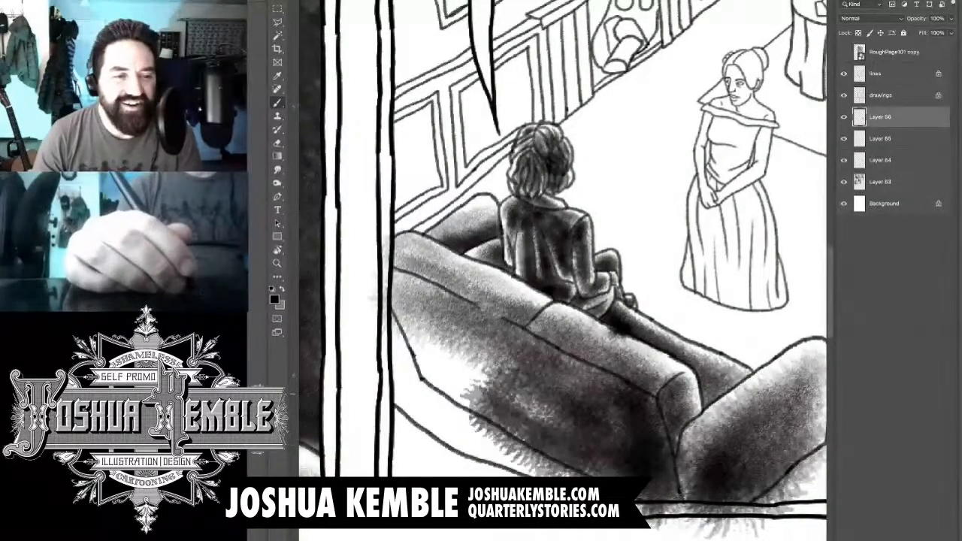
pyautogui.moveTo(609, 338); pyautogui.dragTo(481, 428)
pyautogui.moveTo(616, 319); pyautogui.dragTo(462, 391)
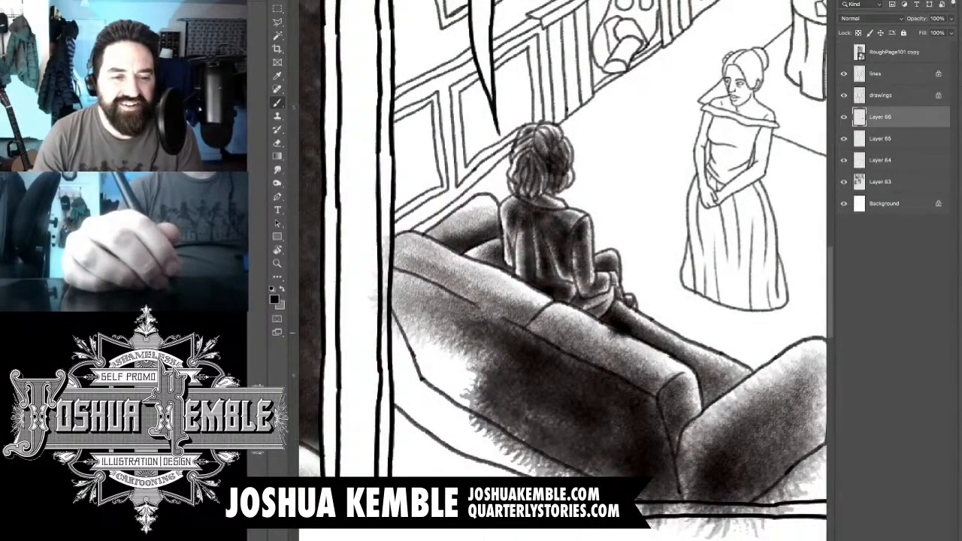
pyautogui.moveTo(526, 278); pyautogui.dragTo(398, 360)
pyautogui.moveTo(451, 267); pyautogui.dragTo(394, 357)
pyautogui.moveTo(477, 305)
pyautogui.mouseDown()
pyautogui.moveTo(405, 406)
pyautogui.moveTo(421, 399)
pyautogui.mouseUp()
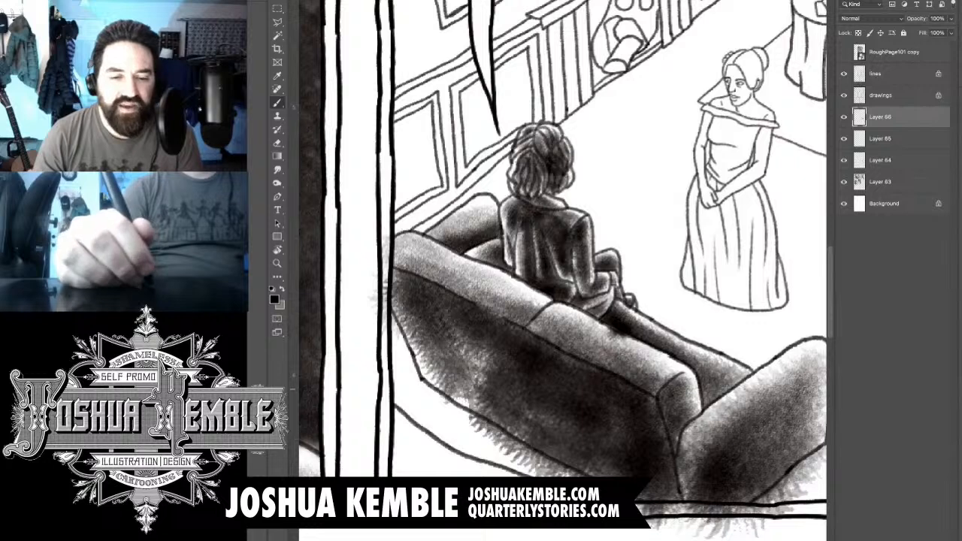
# - Deepen the middle of the sofa's rear face and build near-black shadow in the corner beside the near arm
pyautogui.moveTo(505, 323); pyautogui.dragTo(452, 410)
pyautogui.moveTo(520, 356); pyautogui.dragTo(489, 418)
pyautogui.moveTo(574, 374); pyautogui.dragTo(514, 447)
pyautogui.moveTo(625, 410); pyautogui.dragTo(550, 468)
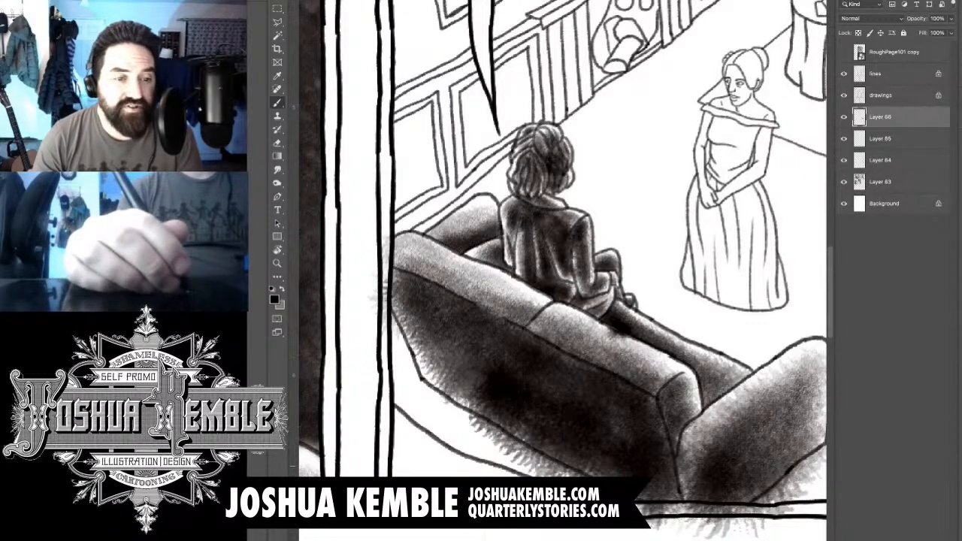
pyautogui.moveTo(665, 481); pyautogui.dragTo(641, 512)
pyautogui.moveTo(623, 413)
pyautogui.mouseDown()
pyautogui.moveTo(652, 492)
pyautogui.moveTo(671, 487)
pyautogui.mouseUp()
pyautogui.moveTo(655, 399); pyautogui.dragTo(668, 507)
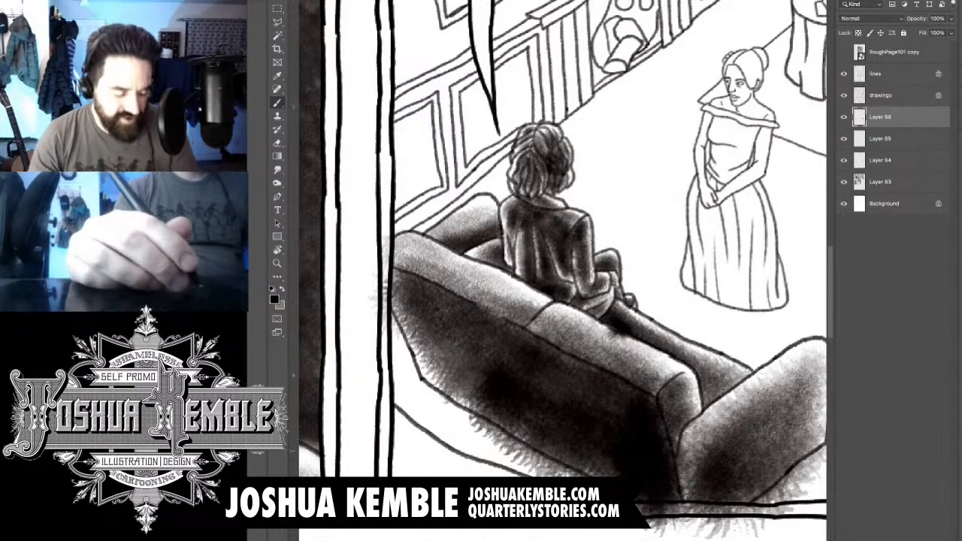
# - Darken the sofa's rear face beneath the top roll, from the middle out to its far end
pyautogui.moveTo(612, 360); pyautogui.dragTo(515, 402)
pyautogui.moveTo(518, 326); pyautogui.dragTo(458, 368)
pyautogui.moveTo(488, 286); pyautogui.dragTo(412, 364)
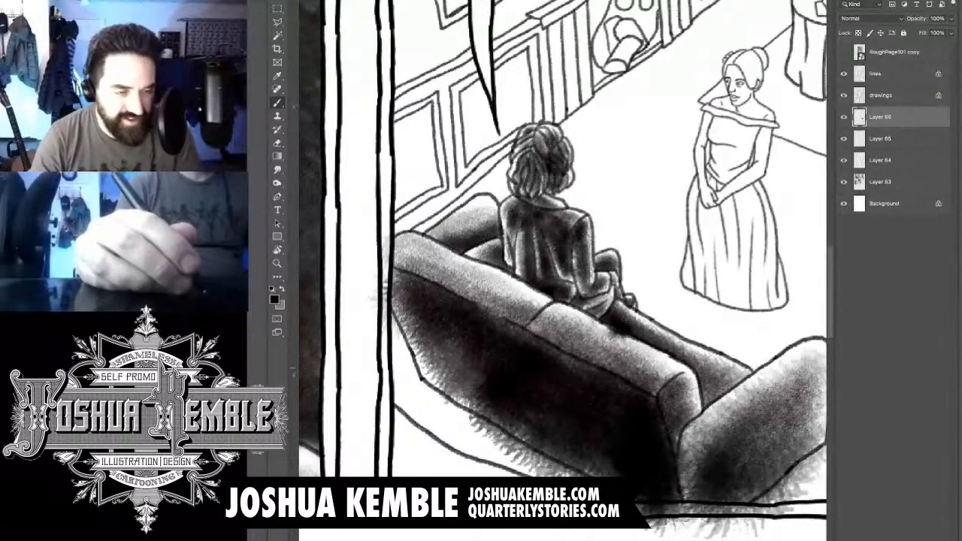
pyautogui.moveTo(490, 315); pyautogui.dragTo(402, 424)
pyautogui.moveTo(444, 327); pyautogui.dragTo(406, 382)
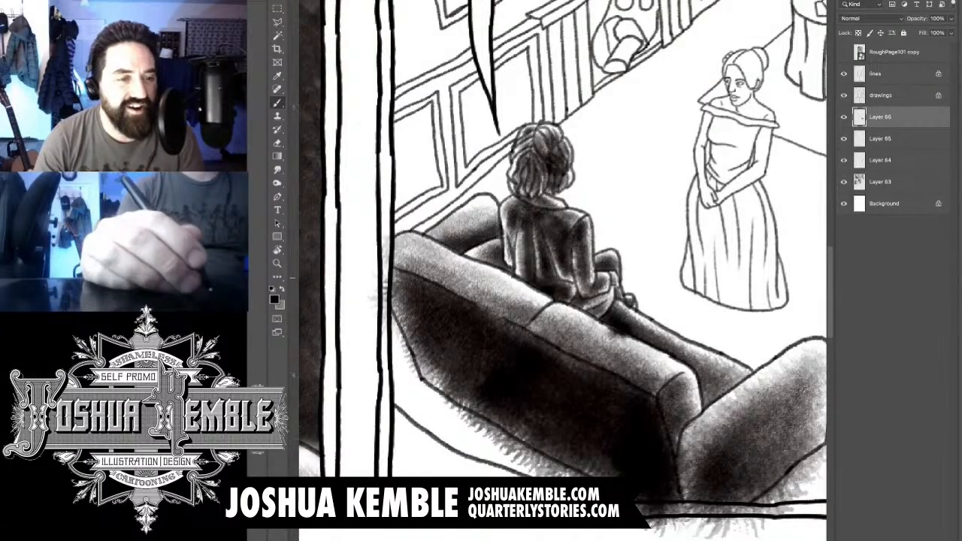
# - Erase the tone spilling past the far edge and lower edge of the sofa's rear face
pyautogui.press('e')
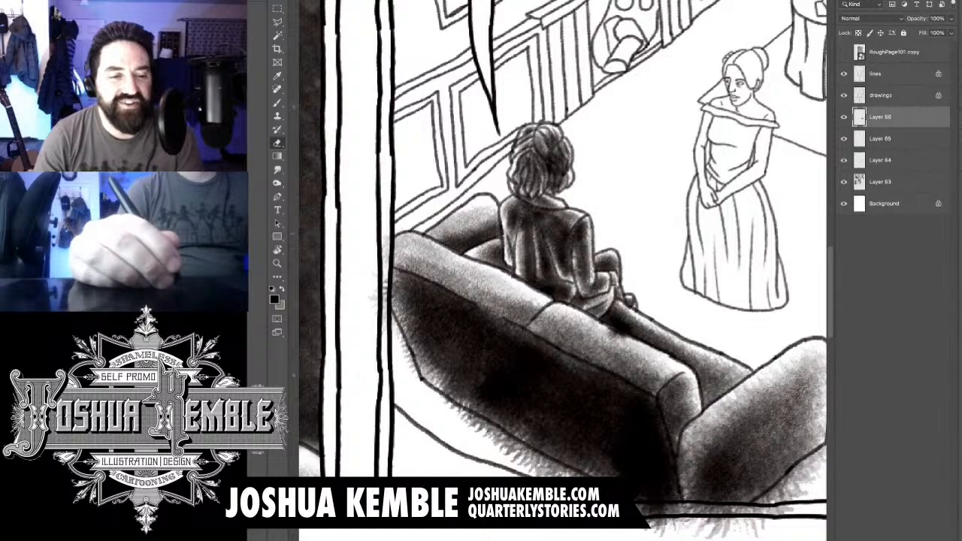
pyautogui.moveTo(395, 328); pyautogui.dragTo(413, 367)
pyautogui.moveTo(460, 413); pyautogui.dragTo(511, 453)
pyautogui.moveTo(471, 420); pyautogui.dragTo(556, 473)
pyautogui.moveTo(515, 448); pyautogui.dragTo(562, 476)
pyautogui.moveTo(534, 454); pyautogui.dragTo(583, 475)
# - Erase the tone spilling over the panel border and around the sofa's near arm
pyautogui.moveTo(636, 496)
pyautogui.mouseDown()
pyautogui.moveTo(688, 537)
pyautogui.moveTo(712, 524)
pyautogui.mouseUp()
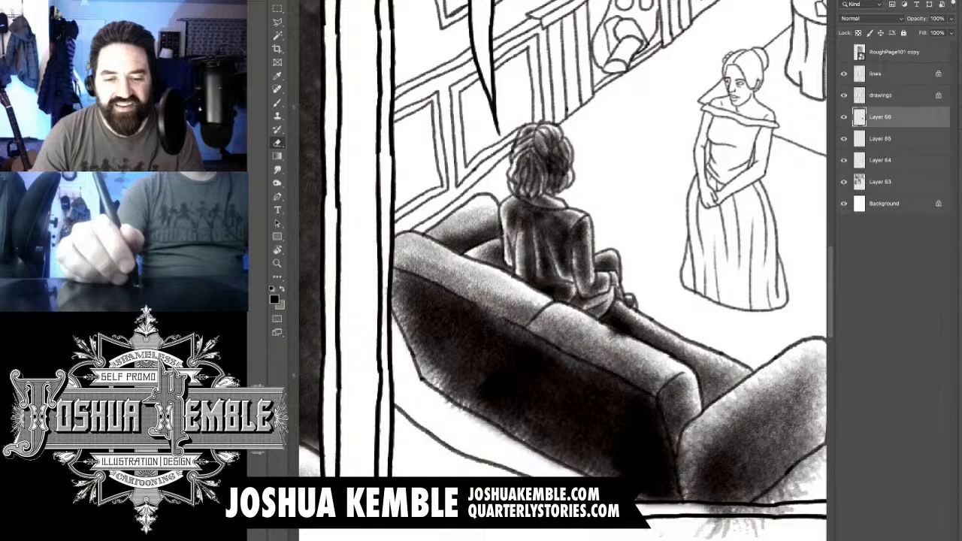
pyautogui.moveTo(644, 504)
pyautogui.mouseDown()
pyautogui.moveTo(695, 508)
pyautogui.moveTo(754, 535)
pyautogui.mouseUp()
pyautogui.moveTo(688, 507); pyautogui.dragTo(774, 519)
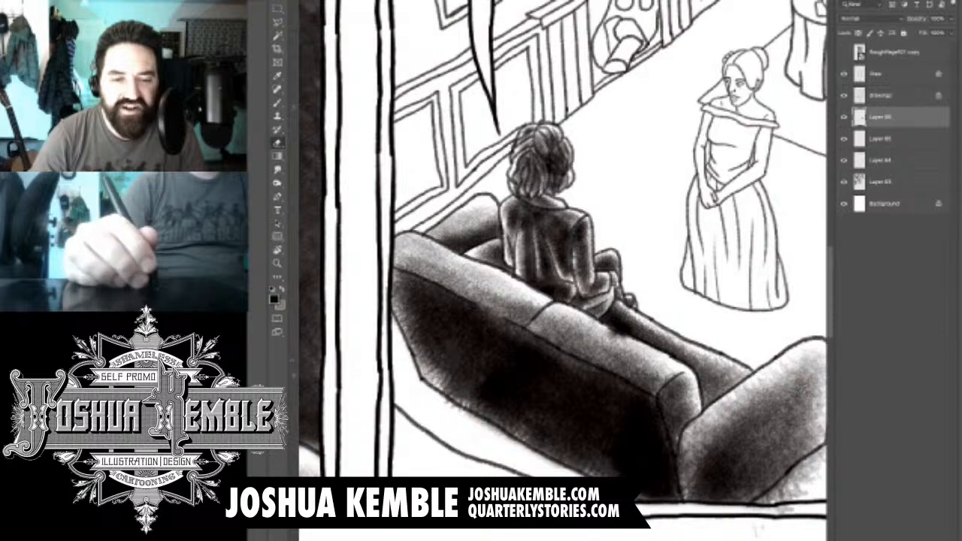
pyautogui.moveTo(691, 338); pyautogui.dragTo(564, 286)
pyautogui.moveTo(706, 395)
pyautogui.mouseDown()
pyautogui.moveTo(644, 449)
pyautogui.moveTo(652, 456)
pyautogui.mouseUp()
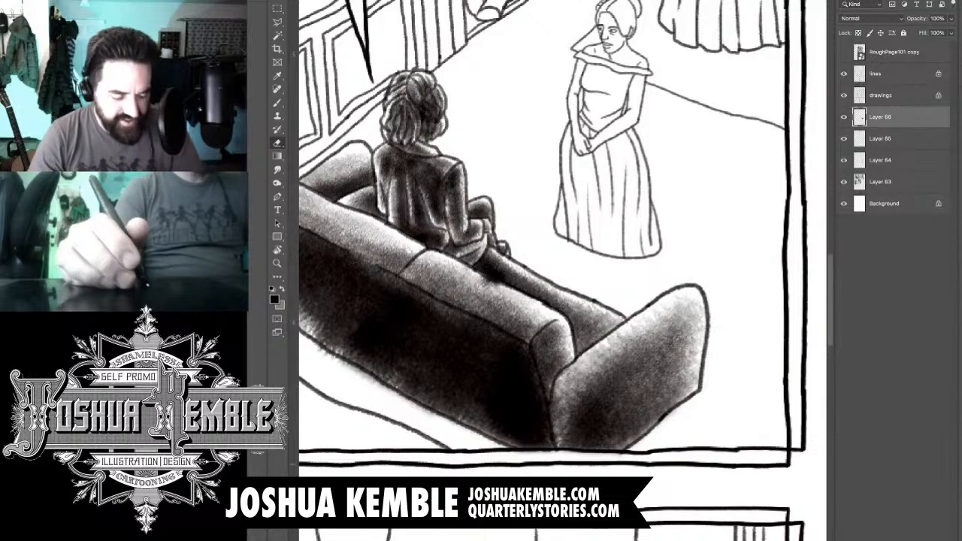
# - Add a new empty layer above the sofa shading layer
pyautogui.scroll(-5, 711, 362)
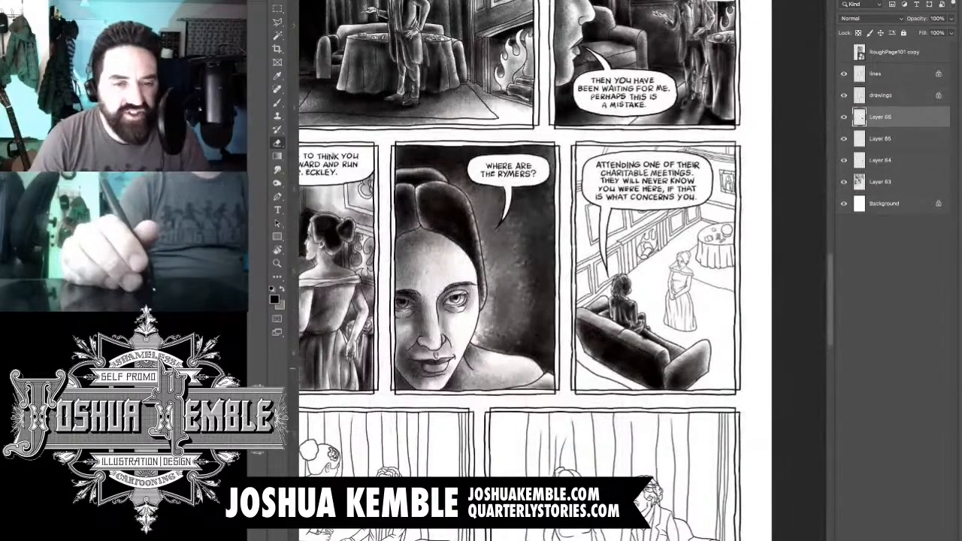
pyautogui.scroll(-1, 710, 362)
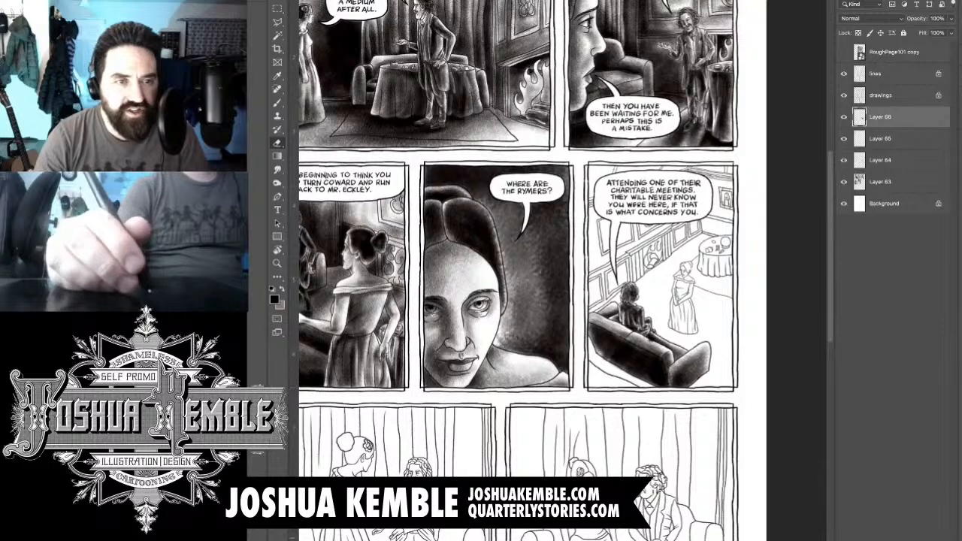
pyautogui.hotkey('ctrl', 'shift', 'alt', 'n')
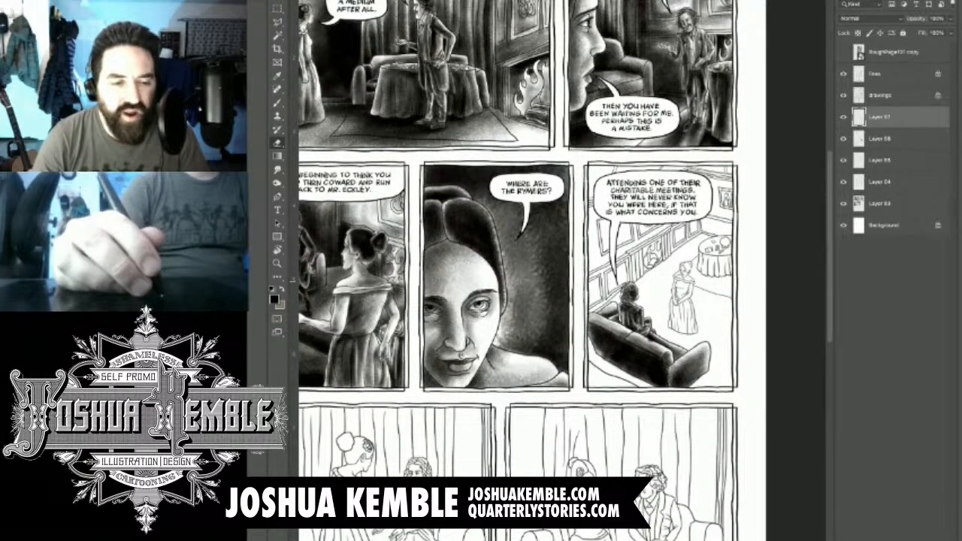
# - On Layer 66, brush dark tone into the standing woman's hair and light shadow over her face
pyautogui.keyDown('ctrl'); pyautogui.click(683, 250); pyautogui.keyUp('ctrl')
pyautogui.keyDown('ctrl'); pyautogui.click(707, 249); pyautogui.keyUp('ctrl')
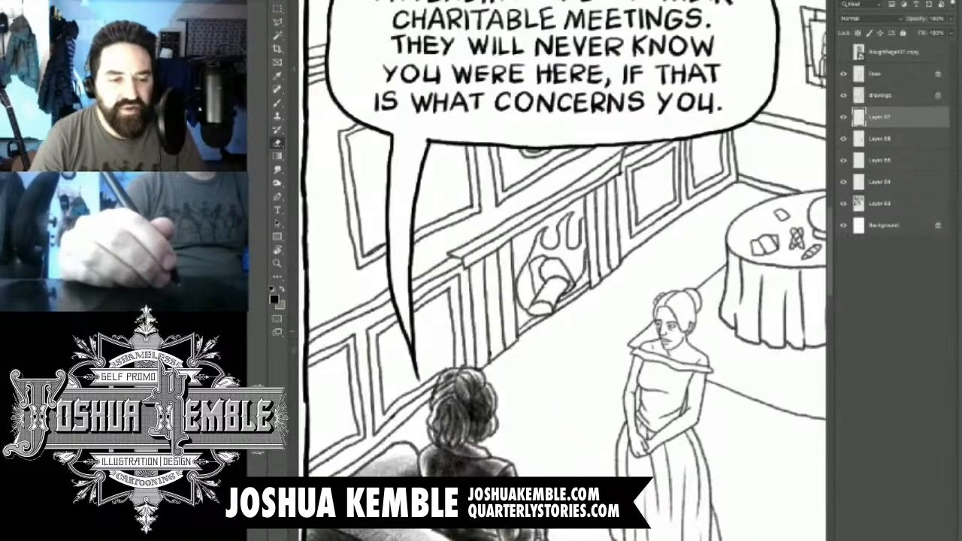
pyautogui.moveTo(677, 306); pyautogui.dragTo(630, 269)
pyautogui.keyDown('ctrl'); pyautogui.click(630, 268); pyautogui.keyUp('ctrl')
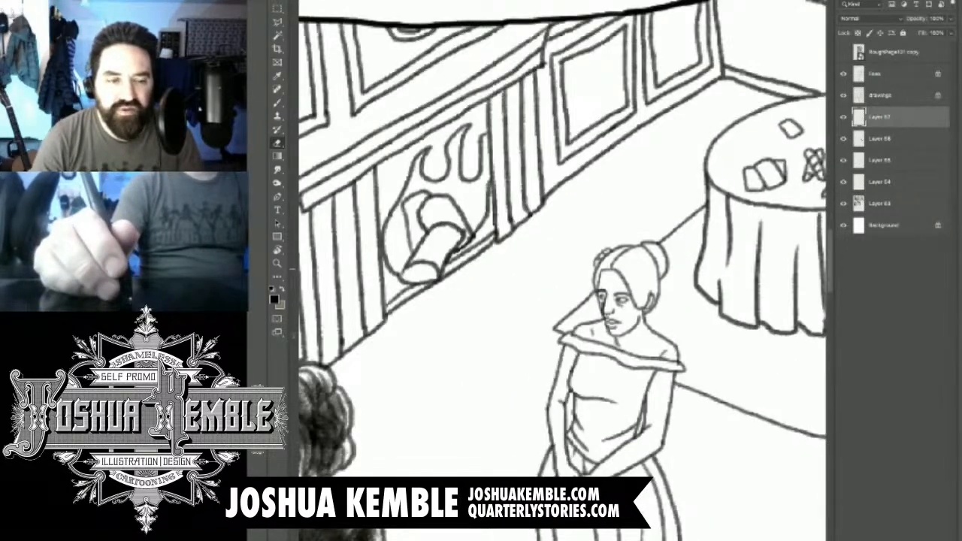
pyautogui.moveTo(593, 473); pyautogui.dragTo(639, 203)
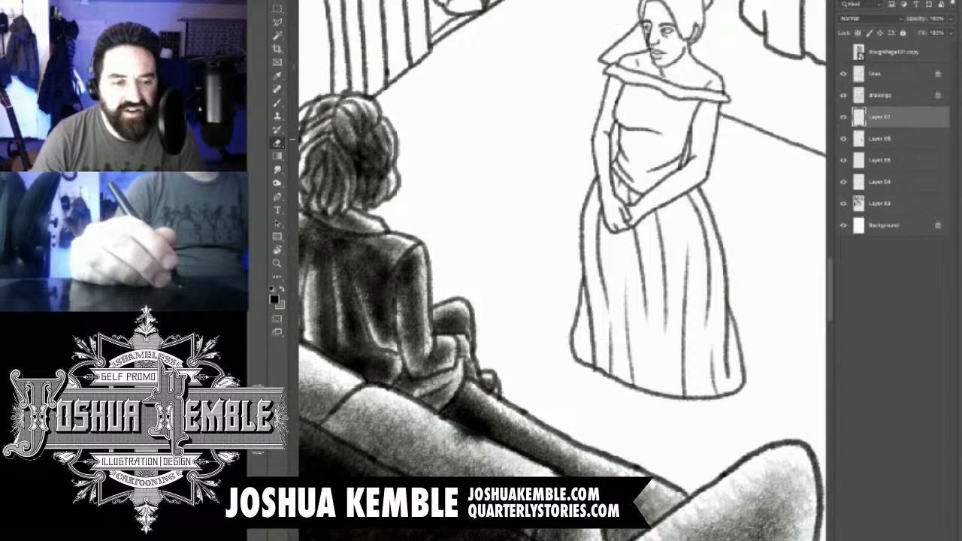
pyautogui.click(879, 139)
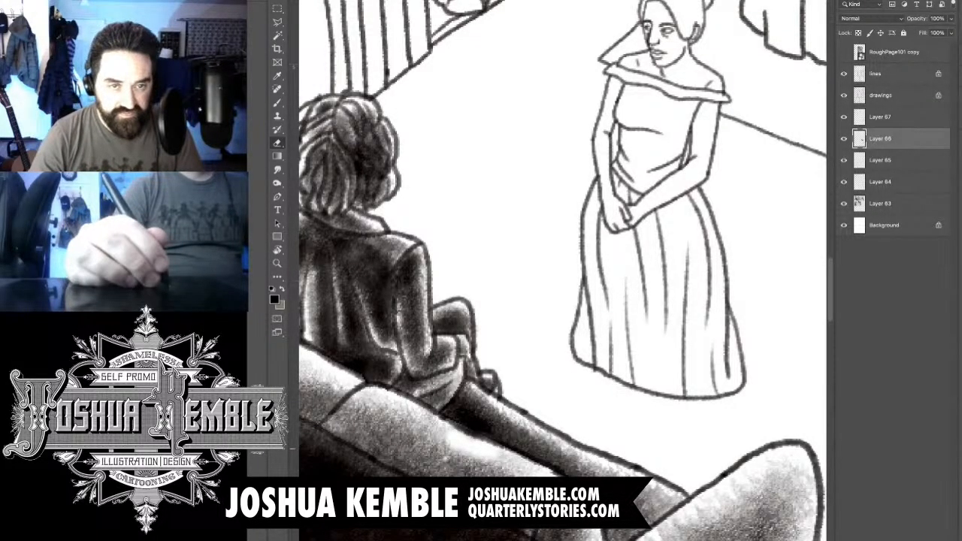
pyautogui.press('b')
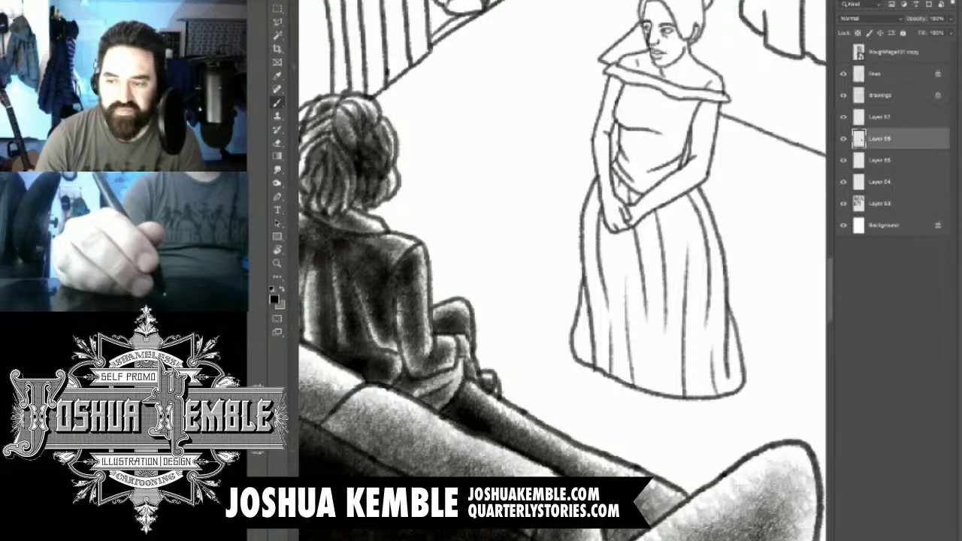
pyautogui.moveTo(571, 196); pyautogui.dragTo(490, 347)
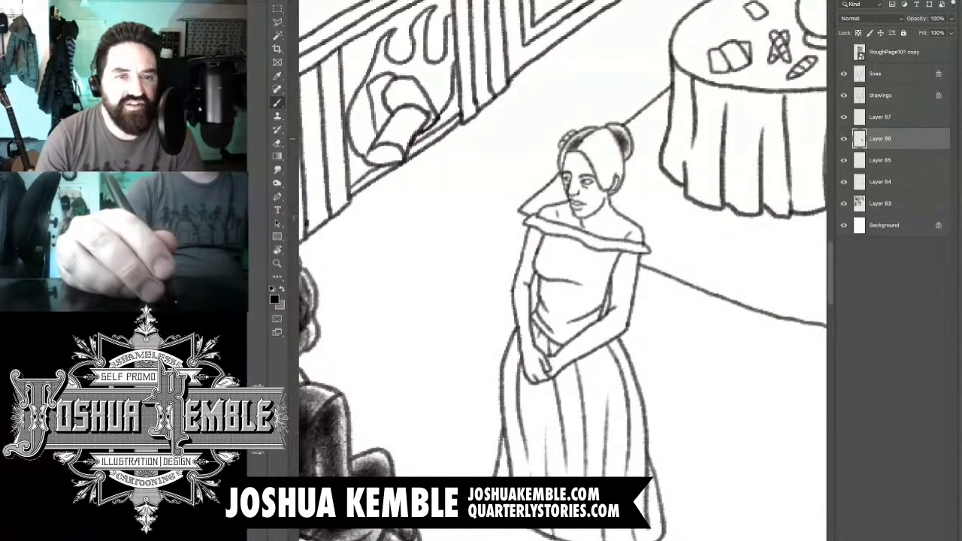
pyautogui.moveTo(586, 138); pyautogui.dragTo(610, 184)
pyautogui.moveTo(593, 132); pyautogui.dragTo(613, 186)
pyautogui.moveTo(579, 150)
pyautogui.mouseDown()
pyautogui.moveTo(595, 178)
pyautogui.moveTo(574, 191)
pyautogui.moveTo(584, 214)
pyautogui.mouseUp()
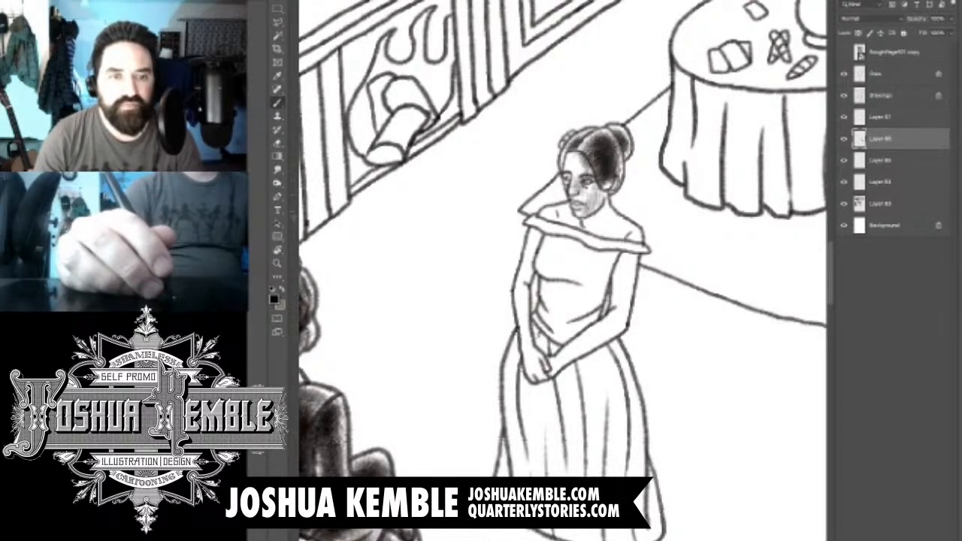
# - Deepen the shadow on the woman's cheek and jaw and brush soft tone over her neck and bare shoulders
pyautogui.moveTo(605, 182); pyautogui.dragTo(593, 215)
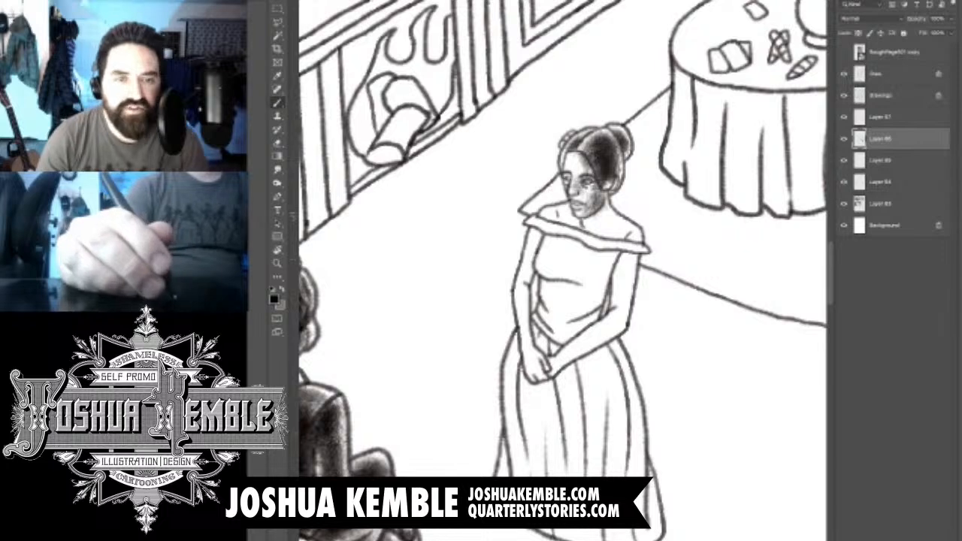
pyautogui.moveTo(594, 210); pyautogui.dragTo(631, 244)
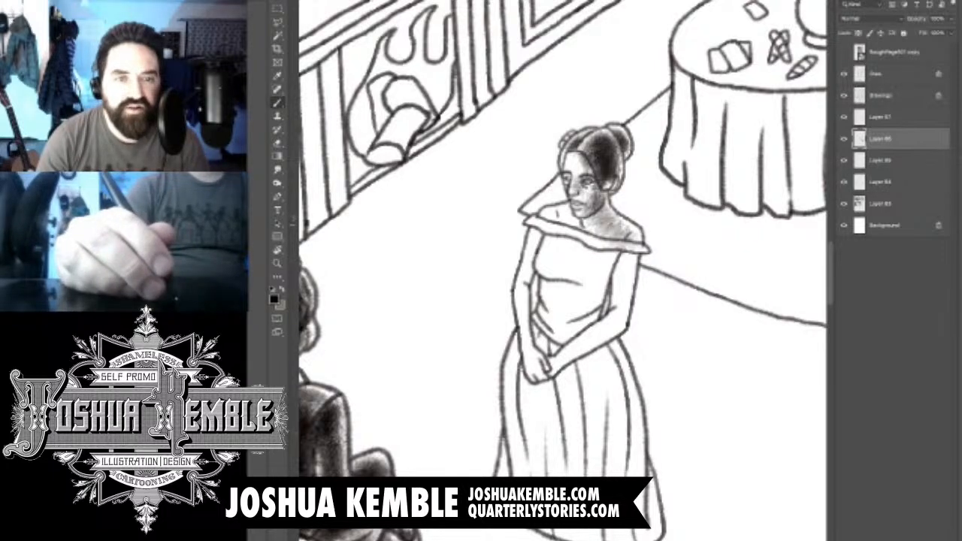
pyautogui.press('e')
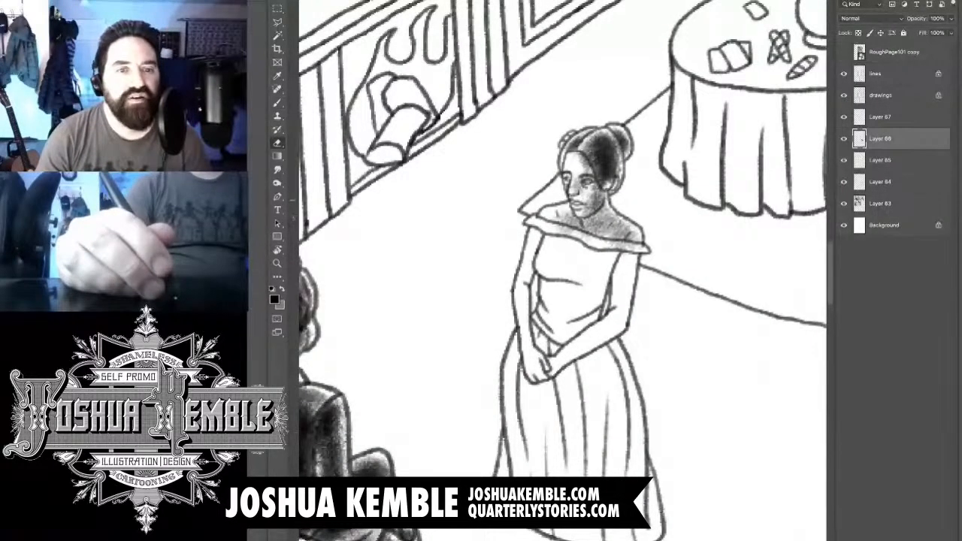
pyautogui.press('b')
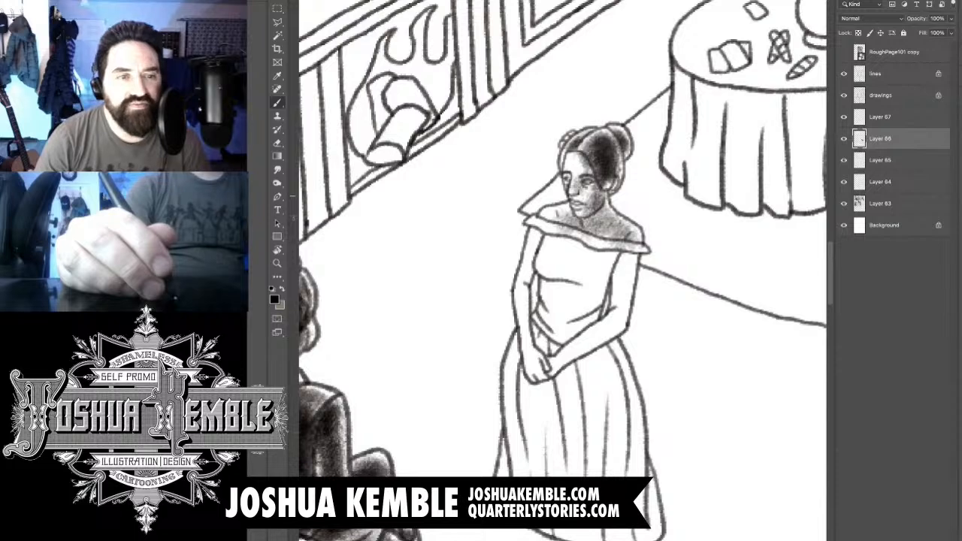
pyautogui.press('e')
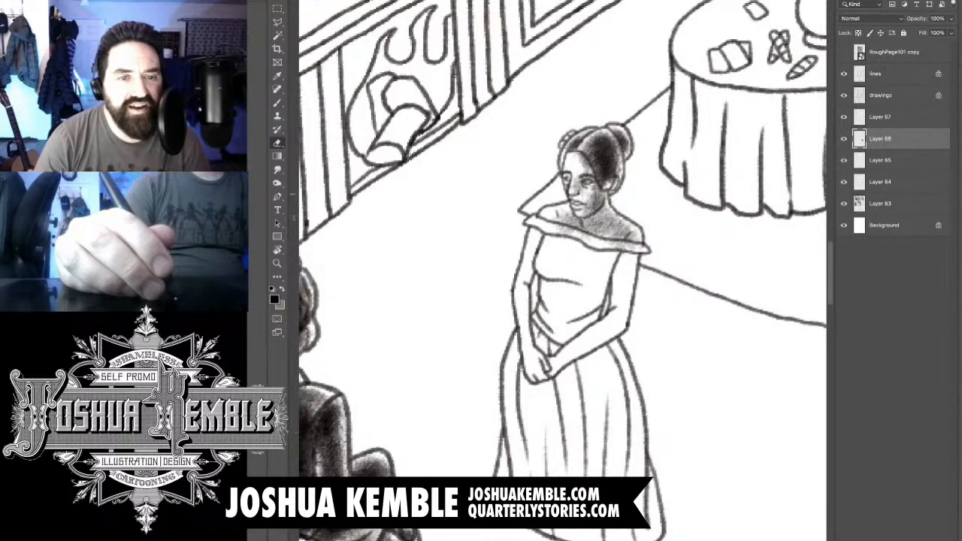
# - Erase the heavy tone from the standing woman's cheek, jaw and the front of her face
pyautogui.press('b')
pyautogui.press('e')
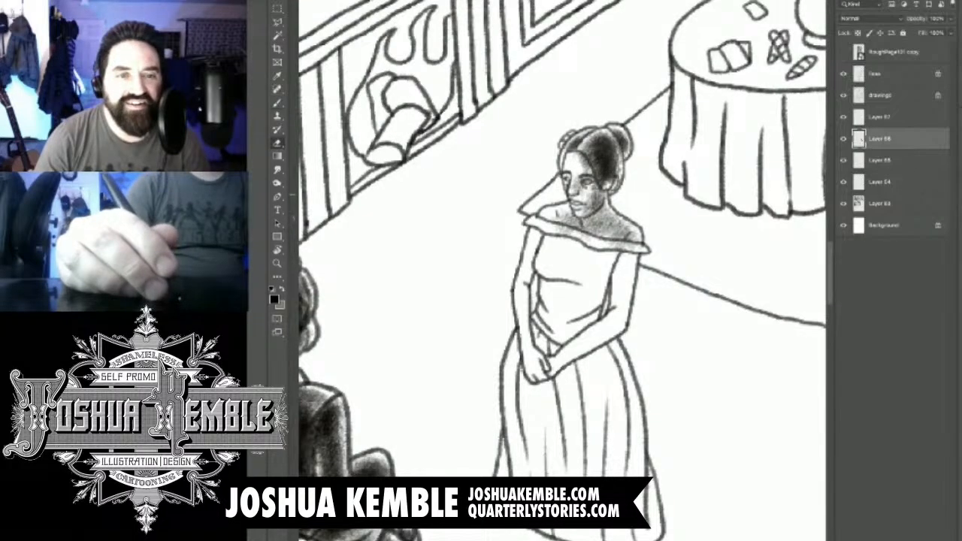
pyautogui.moveTo(590, 191); pyautogui.dragTo(594, 206)
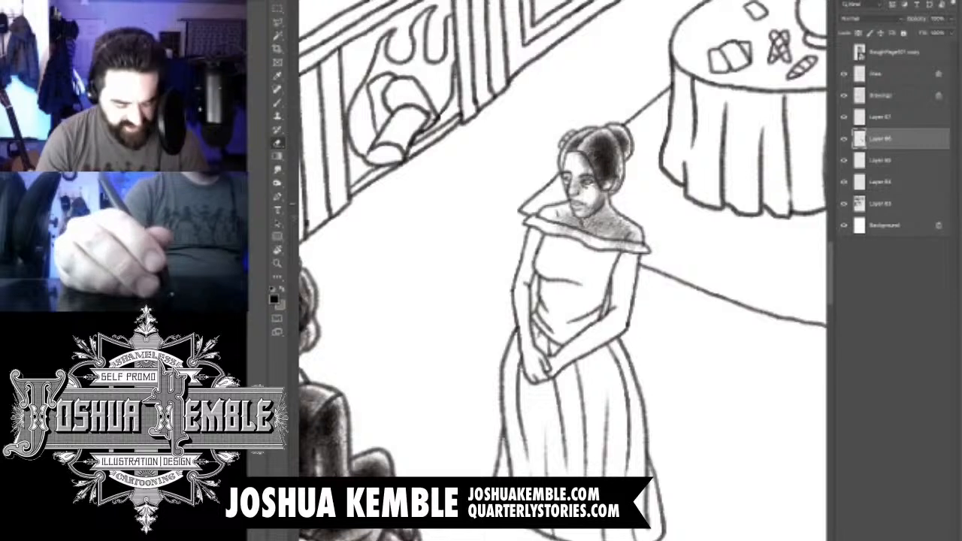
pyautogui.moveTo(584, 164)
pyautogui.mouseDown()
pyautogui.moveTo(591, 203)
pyautogui.moveTo(575, 186)
pyautogui.moveTo(580, 192)
pyautogui.mouseUp()
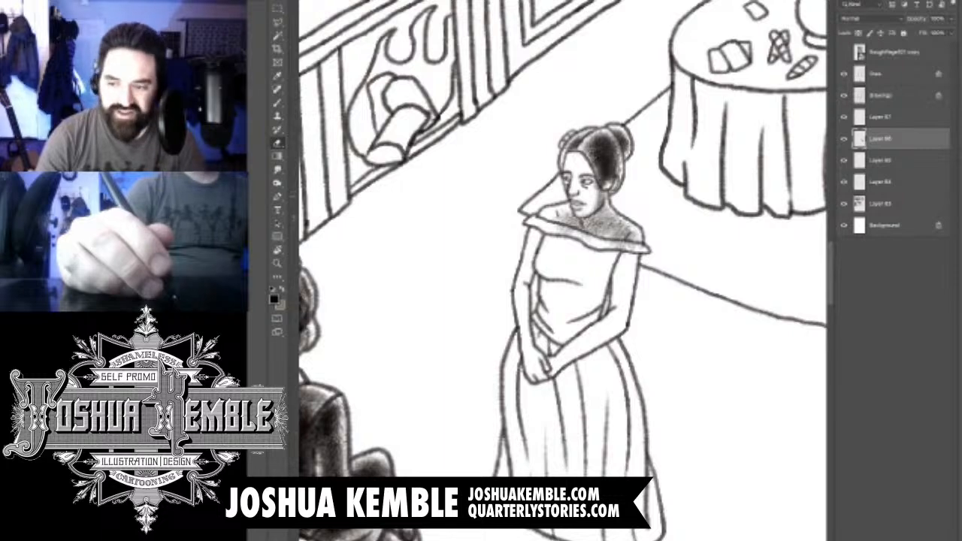
# - Brush lighter shading back over the woman's forehead and cheek and darken her neck beneath the chin
pyautogui.press('b')
pyautogui.moveTo(583, 154); pyautogui.dragTo(574, 171)
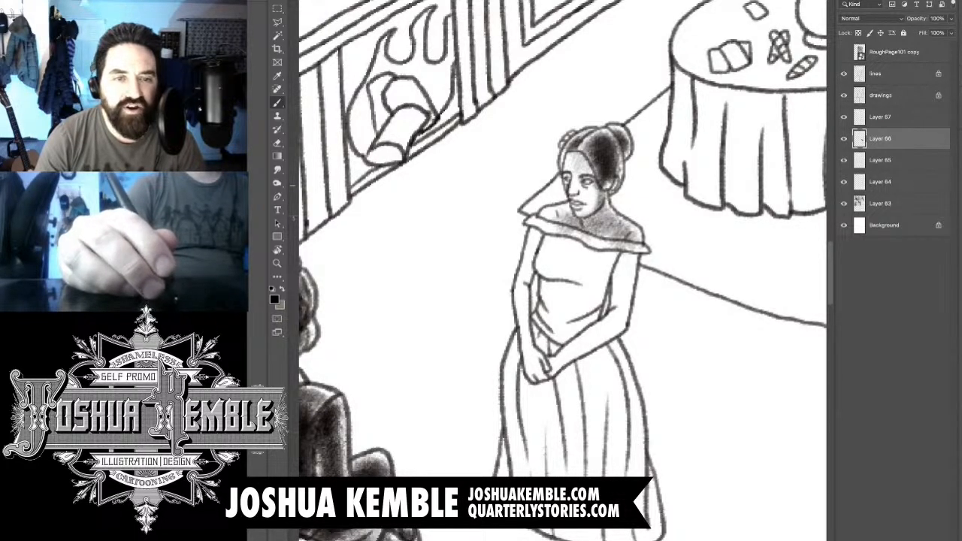
pyautogui.moveTo(584, 185)
pyautogui.mouseDown()
pyautogui.moveTo(581, 203)
pyautogui.moveTo(596, 199)
pyautogui.moveTo(597, 182)
pyautogui.mouseUp()
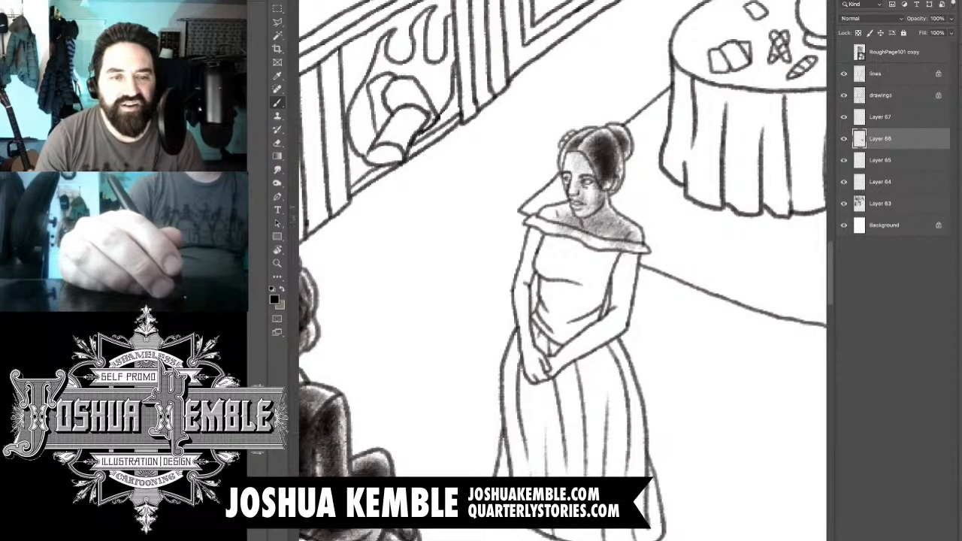
pyautogui.moveTo(580, 218)
pyautogui.mouseDown()
pyautogui.moveTo(588, 225)
pyautogui.moveTo(603, 210)
pyautogui.moveTo(599, 224)
pyautogui.mouseUp()
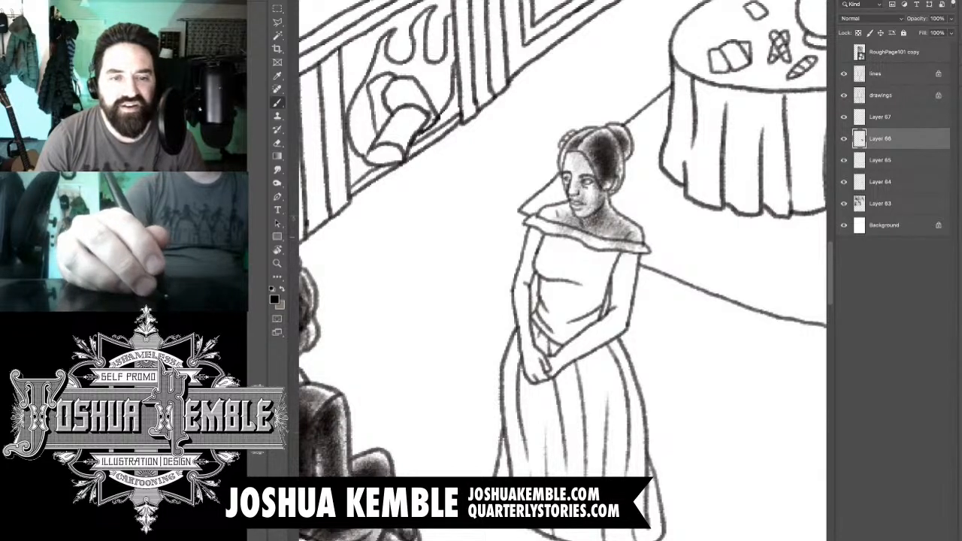
# - Brush shadow beneath the dress's off-shoulder collar and down both of the woman's arms
pyautogui.moveTo(533, 233)
pyautogui.mouseDown()
pyautogui.moveTo(583, 246)
pyautogui.moveTo(577, 255)
pyautogui.moveTo(635, 261)
pyautogui.mouseUp()
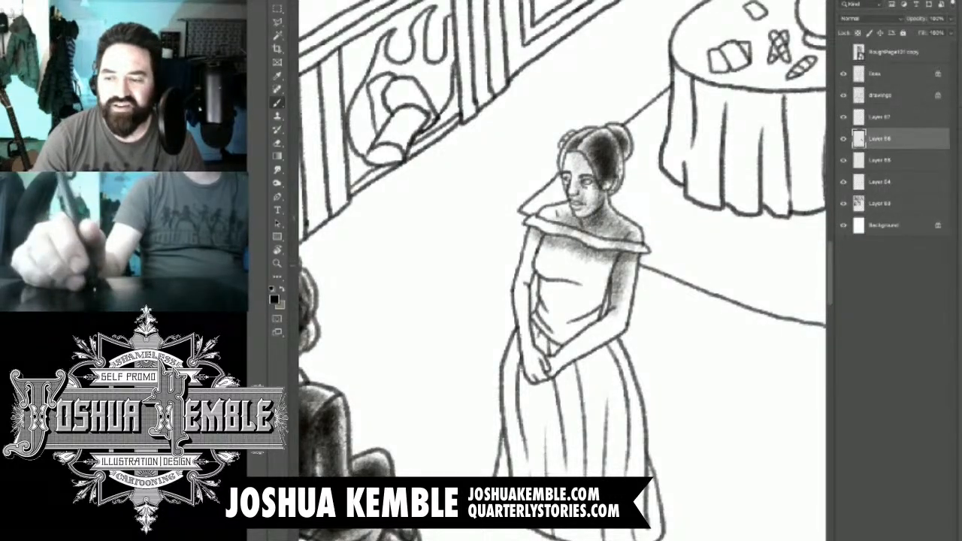
pyautogui.moveTo(535, 247); pyautogui.dragTo(529, 288)
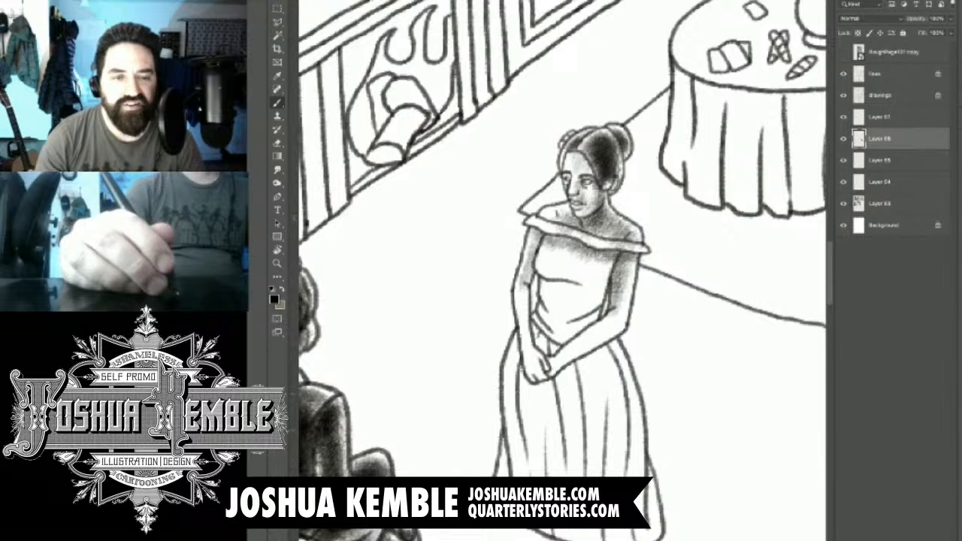
pyautogui.moveTo(522, 290); pyautogui.dragTo(528, 342)
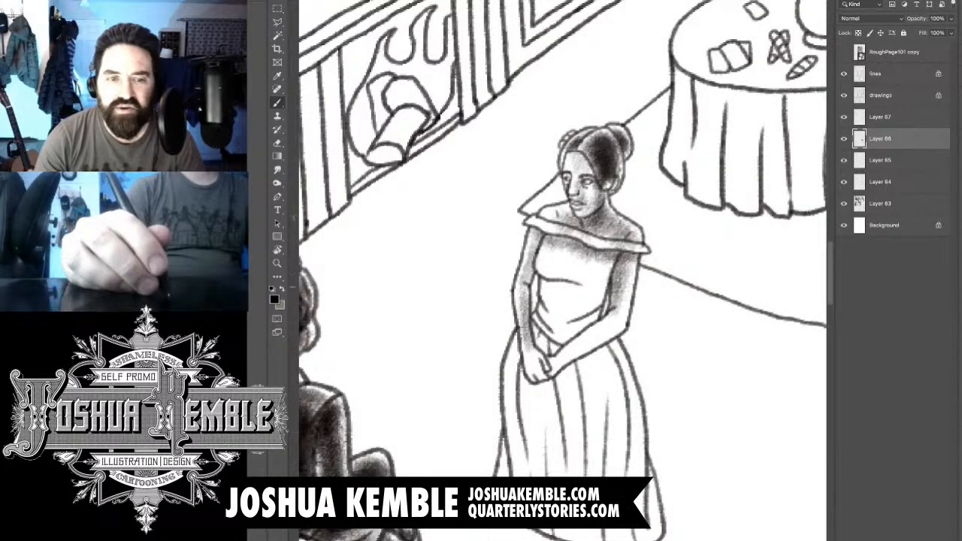
# - Shade the dress bodice down to the waist, darkest below the bust, and tone the woman's bent arm
pyautogui.moveTo(540, 271)
pyautogui.mouseDown()
pyautogui.moveTo(574, 278)
pyautogui.moveTo(599, 266)
pyautogui.moveTo(596, 310)
pyautogui.moveTo(561, 336)
pyautogui.mouseUp()
pyautogui.moveTo(592, 294); pyautogui.dragTo(556, 323)
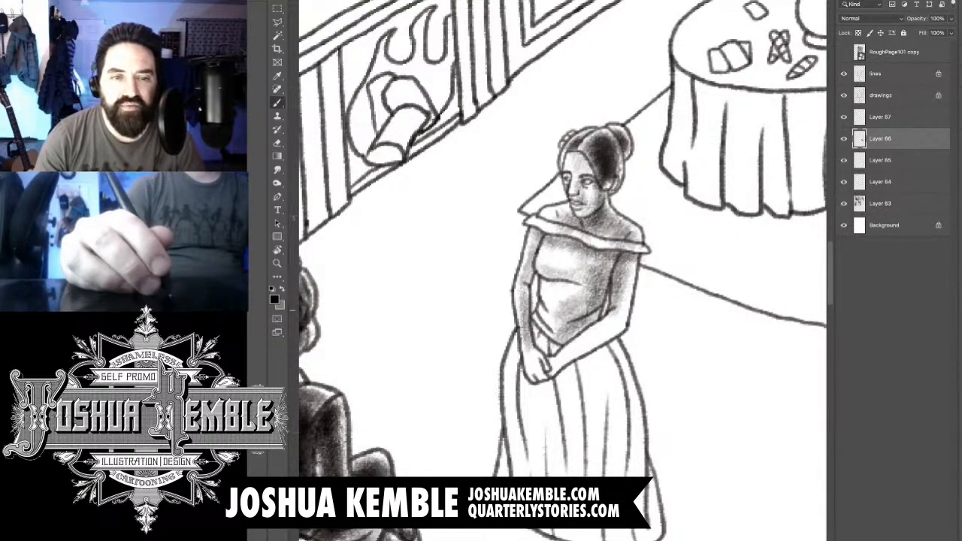
pyautogui.moveTo(586, 281)
pyautogui.mouseDown()
pyautogui.moveTo(544, 323)
pyautogui.moveTo(574, 332)
pyautogui.moveTo(594, 295)
pyautogui.moveTo(586, 280)
pyautogui.moveTo(607, 260)
pyautogui.mouseUp()
pyautogui.moveTo(564, 326)
pyautogui.mouseDown()
pyautogui.moveTo(554, 335)
pyautogui.moveTo(594, 311)
pyautogui.moveTo(535, 354)
pyautogui.moveTo(551, 361)
pyautogui.moveTo(550, 377)
pyautogui.moveTo(592, 341)
pyautogui.moveTo(580, 347)
pyautogui.mouseUp()
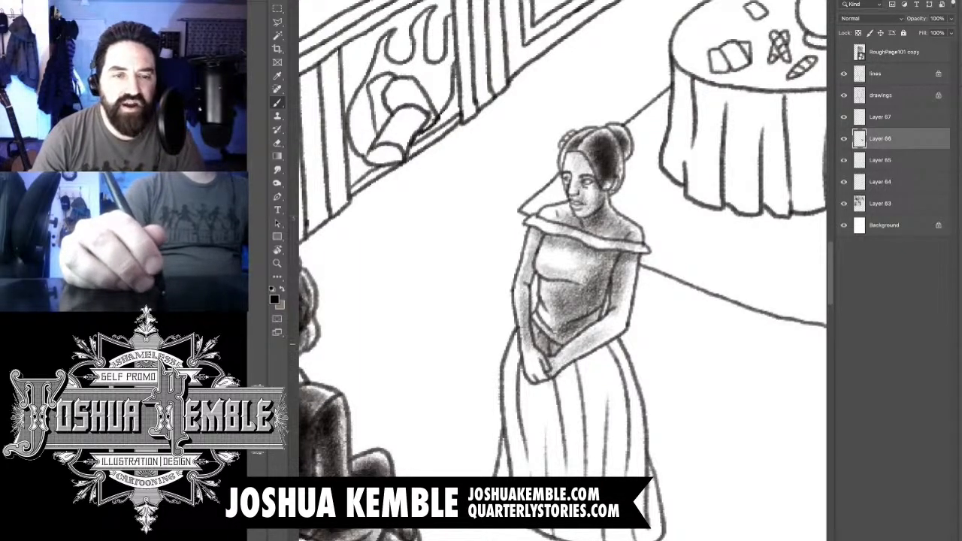
pyautogui.moveTo(622, 315)
pyautogui.mouseDown()
pyautogui.moveTo(604, 334)
pyautogui.moveTo(616, 323)
pyautogui.moveTo(617, 274)
pyautogui.mouseUp()
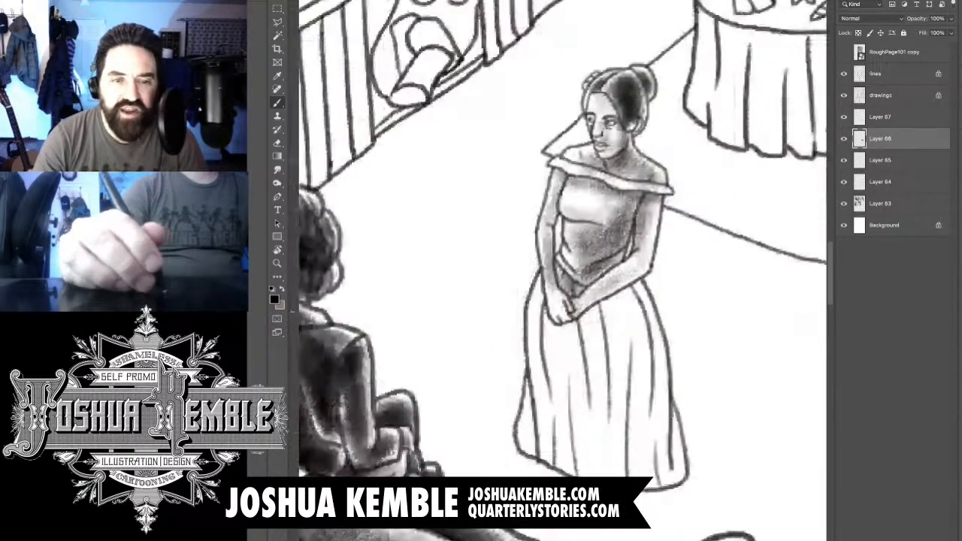
# - Brush dark tone across the top of the skirt around the waist and beneath the clasped hands
pyautogui.moveTo(548, 284); pyautogui.dragTo(536, 319)
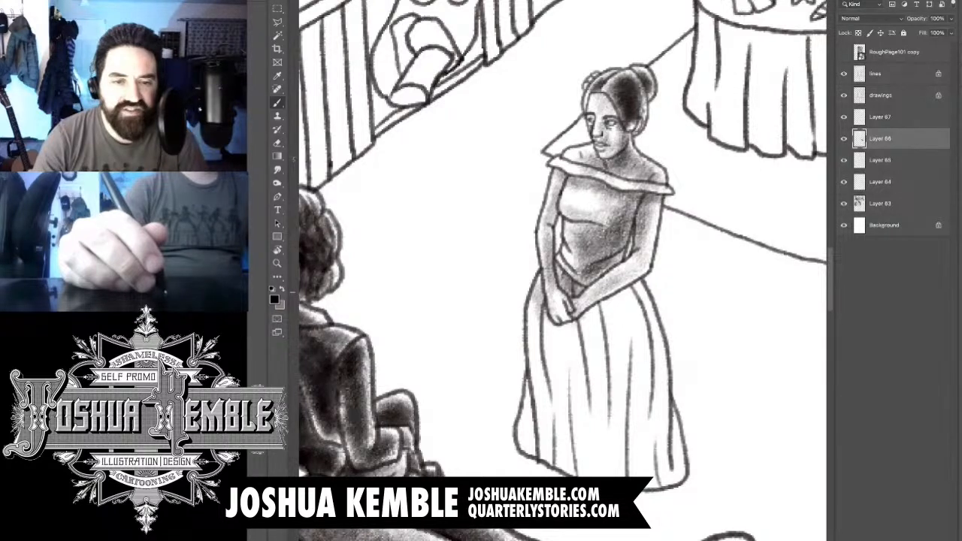
pyautogui.moveTo(547, 337); pyautogui.dragTo(638, 291)
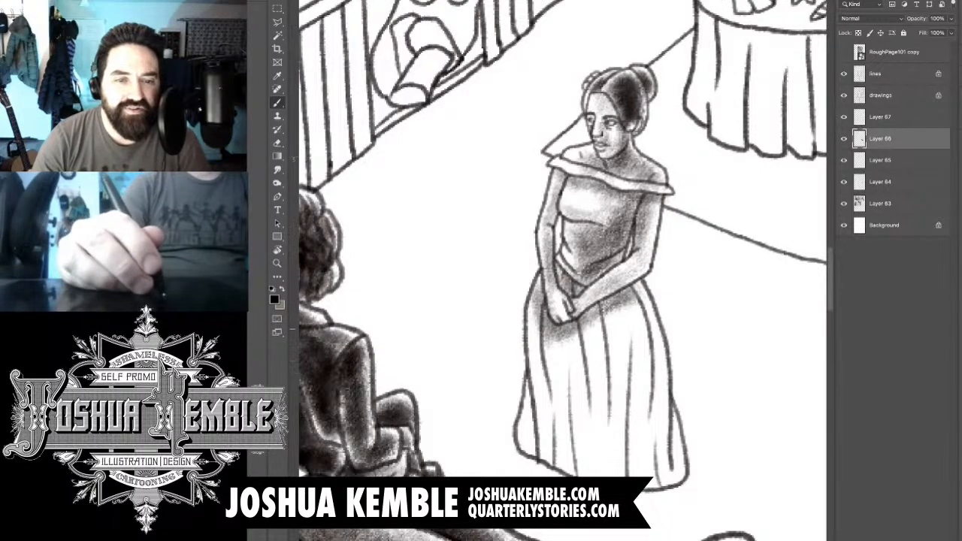
pyautogui.moveTo(586, 322); pyautogui.dragTo(640, 289)
pyautogui.moveTo(562, 326)
pyautogui.mouseDown()
pyautogui.moveTo(618, 301)
pyautogui.moveTo(650, 308)
pyautogui.mouseUp()
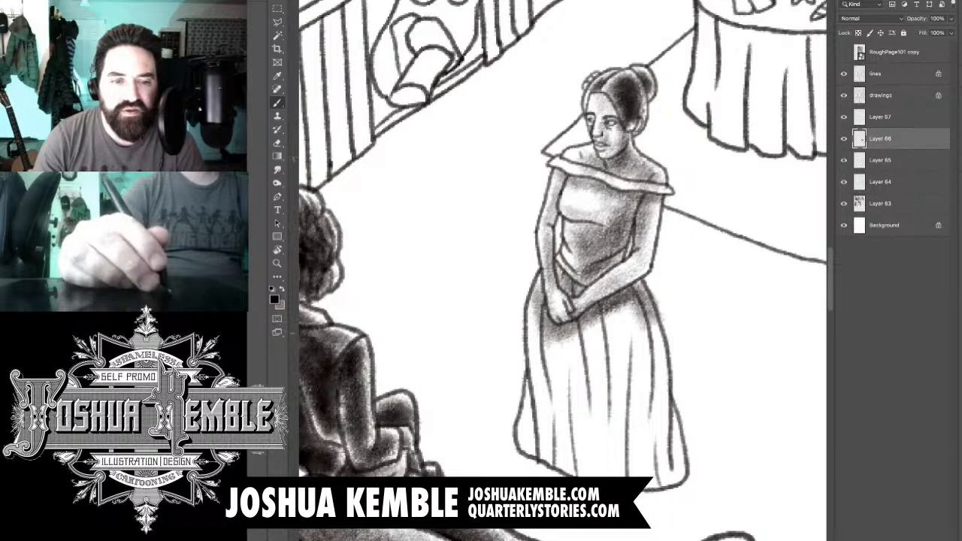
# - Shade the skirt's folds down to the hem, building the darkest tone on the side behind her joined hands
pyautogui.moveTo(634, 314); pyautogui.dragTo(600, 374)
pyautogui.moveTo(616, 329)
pyautogui.mouseDown()
pyautogui.moveTo(573, 453)
pyautogui.moveTo(562, 452)
pyautogui.mouseUp()
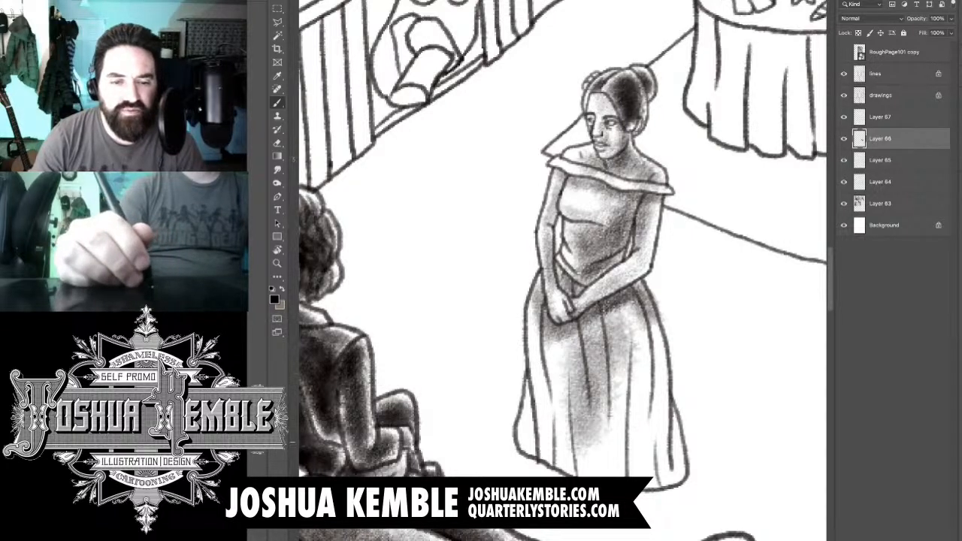
pyautogui.moveTo(545, 418)
pyautogui.mouseDown()
pyautogui.moveTo(592, 463)
pyautogui.moveTo(646, 470)
pyautogui.moveTo(651, 400)
pyautogui.mouseUp()
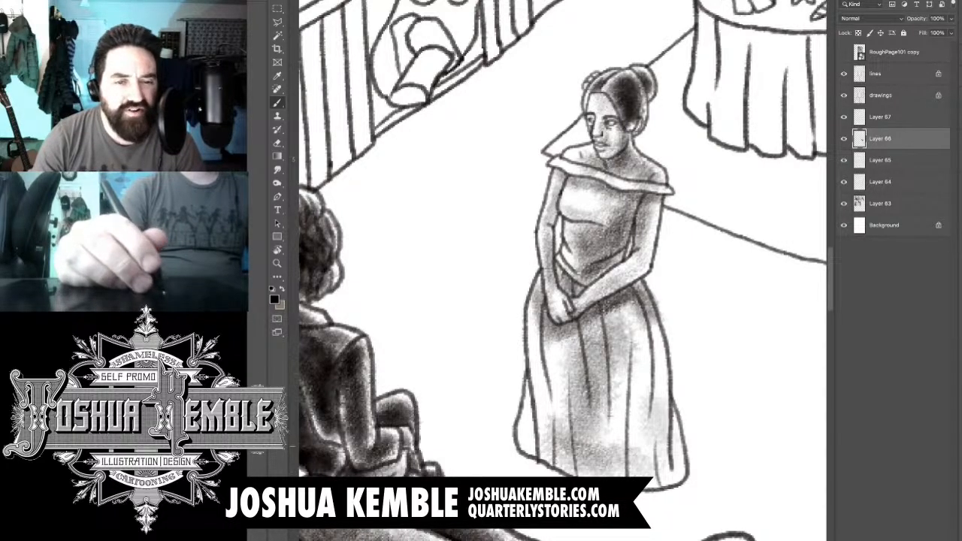
pyautogui.moveTo(653, 449)
pyautogui.mouseDown()
pyautogui.moveTo(640, 376)
pyautogui.moveTo(644, 330)
pyautogui.moveTo(621, 402)
pyautogui.mouseUp()
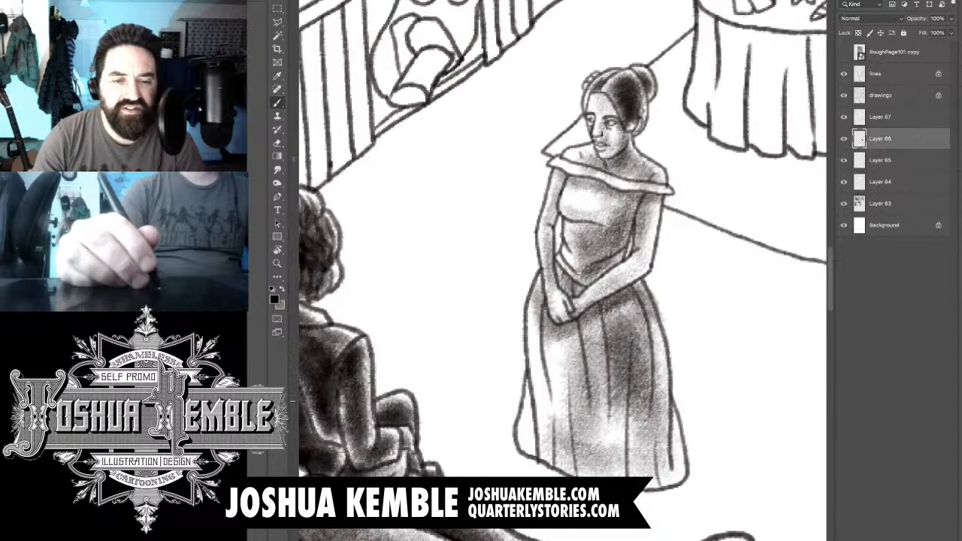
pyautogui.moveTo(638, 308); pyautogui.dragTo(601, 450)
pyautogui.moveTo(616, 368)
pyautogui.mouseDown()
pyautogui.moveTo(577, 472)
pyautogui.moveTo(664, 471)
pyautogui.moveTo(623, 366)
pyautogui.moveTo(625, 332)
pyautogui.moveTo(643, 421)
pyautogui.mouseUp()
pyautogui.moveTo(643, 421); pyautogui.dragTo(622, 333)
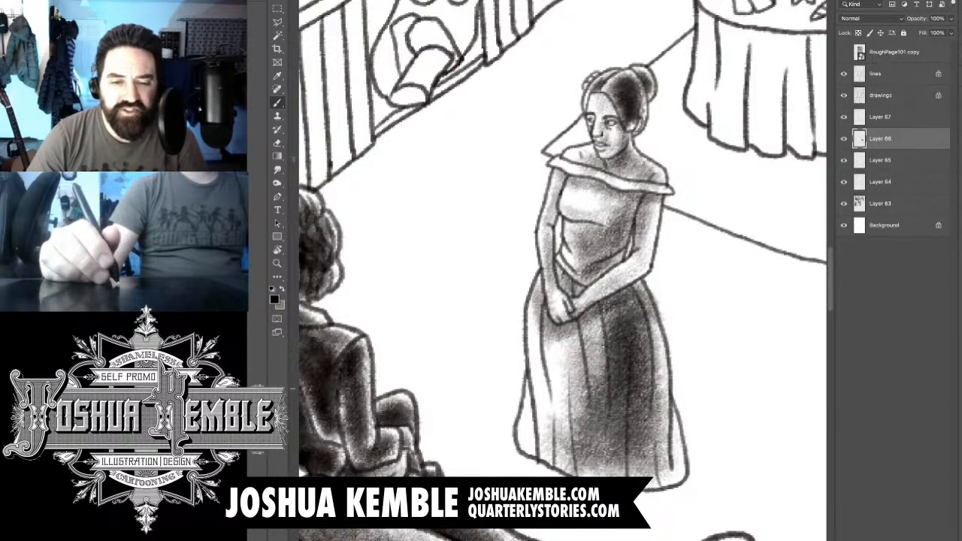
# - Add a new layer above the woman's shading and brush a cast shadow from her hem toward the sofa
pyautogui.scroll(-5, 672, 390)
pyautogui.press('alt+shift+super+n')
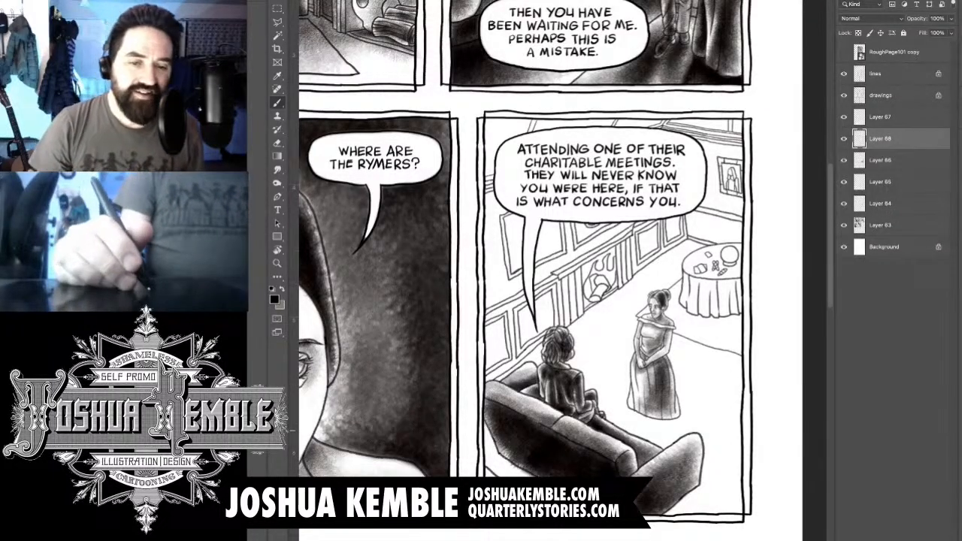
pyautogui.scroll(4, 662, 412)
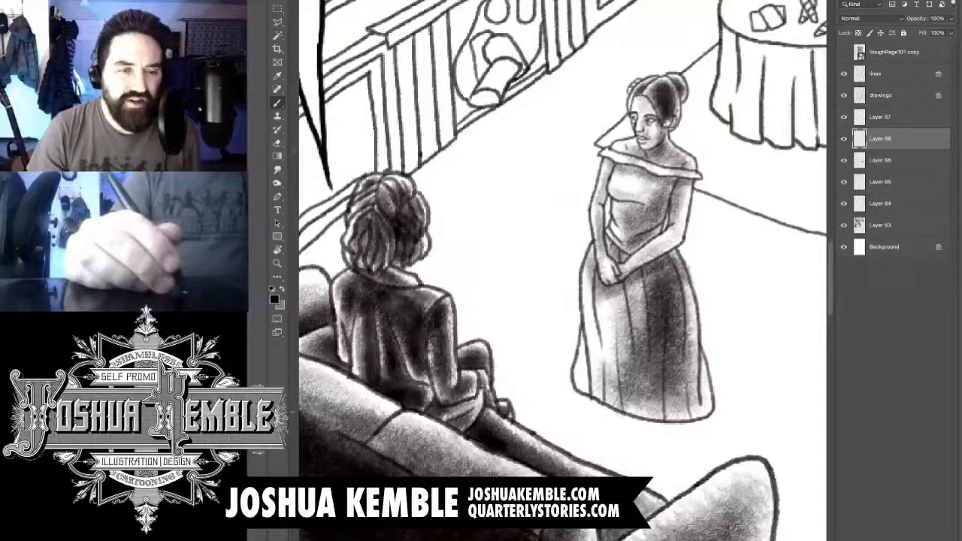
pyautogui.moveTo(662, 412); pyautogui.dragTo(549, 283)
pyautogui.moveTo(459, 257); pyautogui.dragTo(553, 344)
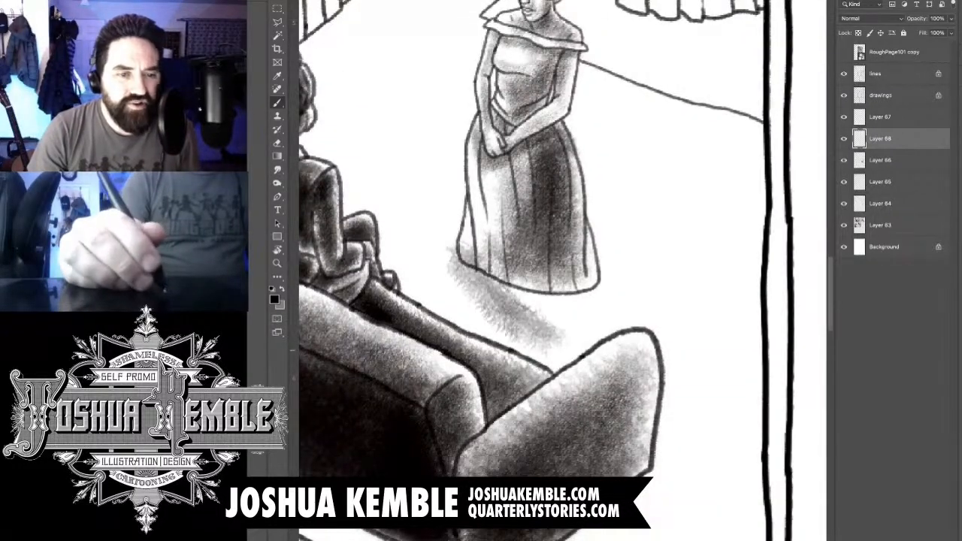
pyautogui.moveTo(483, 275); pyautogui.dragTo(538, 343)
pyautogui.moveTo(498, 292); pyautogui.dragTo(582, 368)
# - Brush a second band of floor shadow from behind the skirt past the sofa arm and fill the gap between them
pyautogui.scroll(-5, 613, 324)
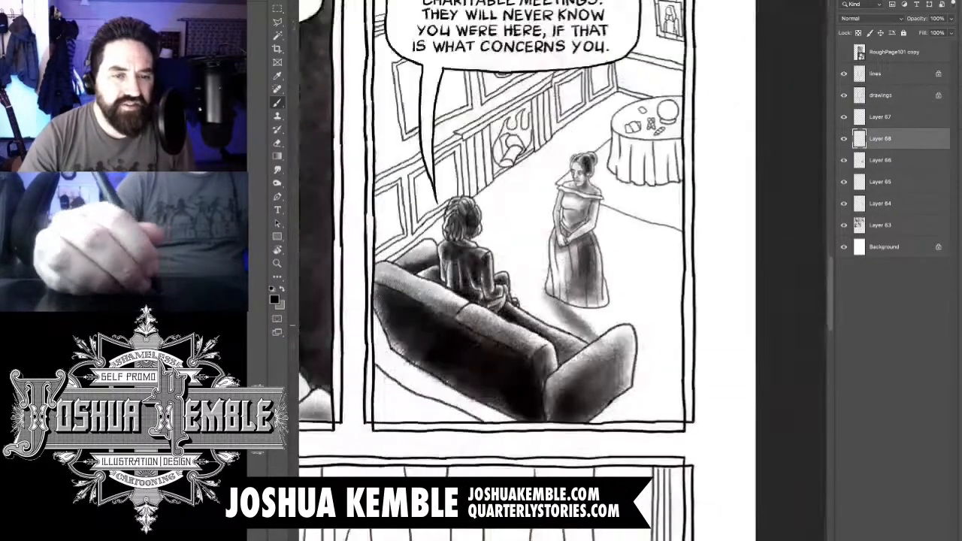
pyautogui.scroll(3, 614, 323)
pyautogui.moveTo(586, 259)
pyautogui.mouseDown()
pyautogui.moveTo(667, 364)
pyautogui.moveTo(655, 331)
pyautogui.moveTo(665, 380)
pyautogui.moveTo(688, 376)
pyautogui.mouseUp()
pyautogui.moveTo(593, 278); pyautogui.dragTo(665, 379)
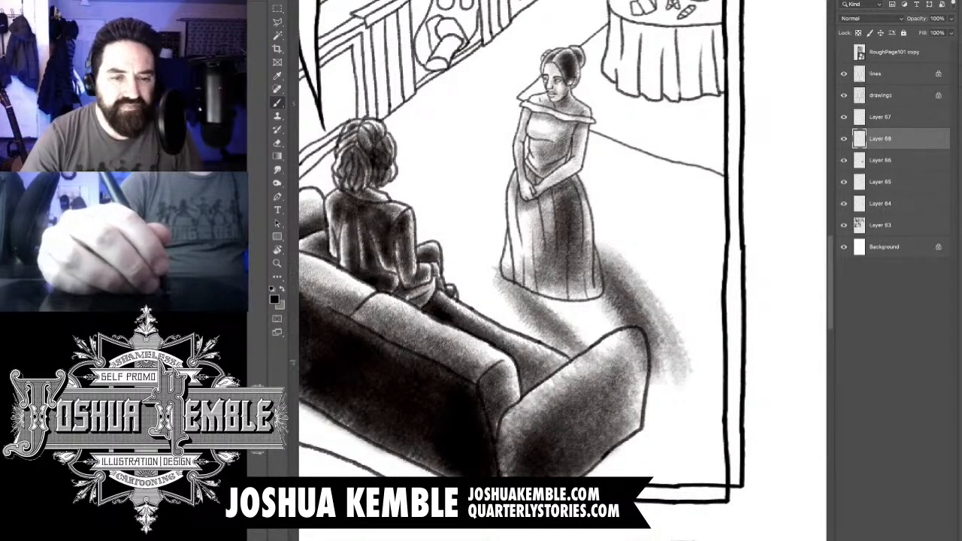
pyautogui.moveTo(583, 274); pyautogui.dragTo(642, 368)
pyautogui.moveTo(578, 300)
pyautogui.mouseDown()
pyautogui.moveTo(635, 375)
pyautogui.moveTo(609, 357)
pyautogui.mouseUp()
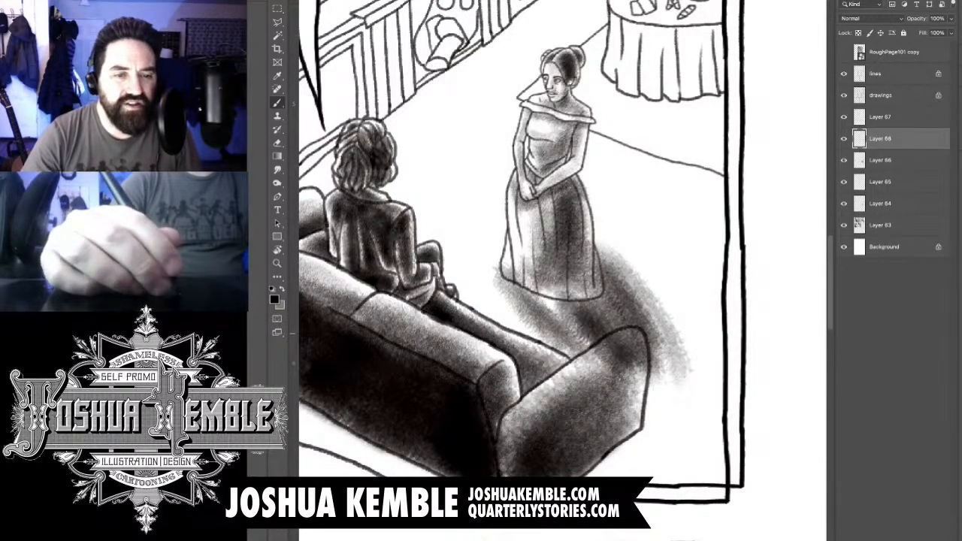
# - Darken the cast shadow directly beneath the woman's hem and behind her skirt into one solid shape
pyautogui.moveTo(518, 285)
pyautogui.mouseDown()
pyautogui.moveTo(609, 353)
pyautogui.moveTo(586, 353)
pyautogui.moveTo(571, 323)
pyautogui.mouseUp()
pyautogui.moveTo(511, 263); pyautogui.dragTo(601, 319)
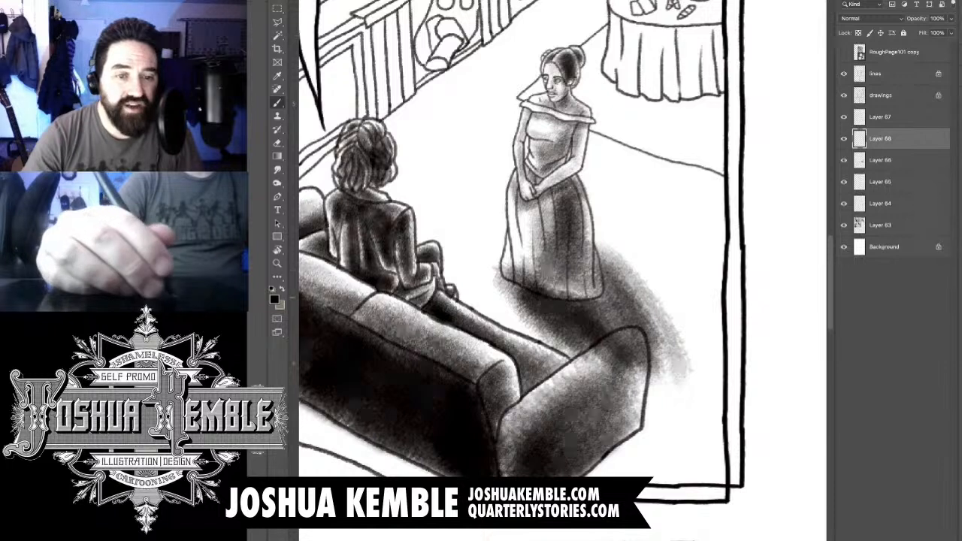
pyautogui.moveTo(553, 281)
pyautogui.mouseDown()
pyautogui.moveTo(620, 312)
pyautogui.moveTo(631, 330)
pyautogui.mouseUp()
pyautogui.moveTo(583, 259); pyautogui.dragTo(650, 330)
pyautogui.moveTo(583, 233); pyautogui.dragTo(654, 319)
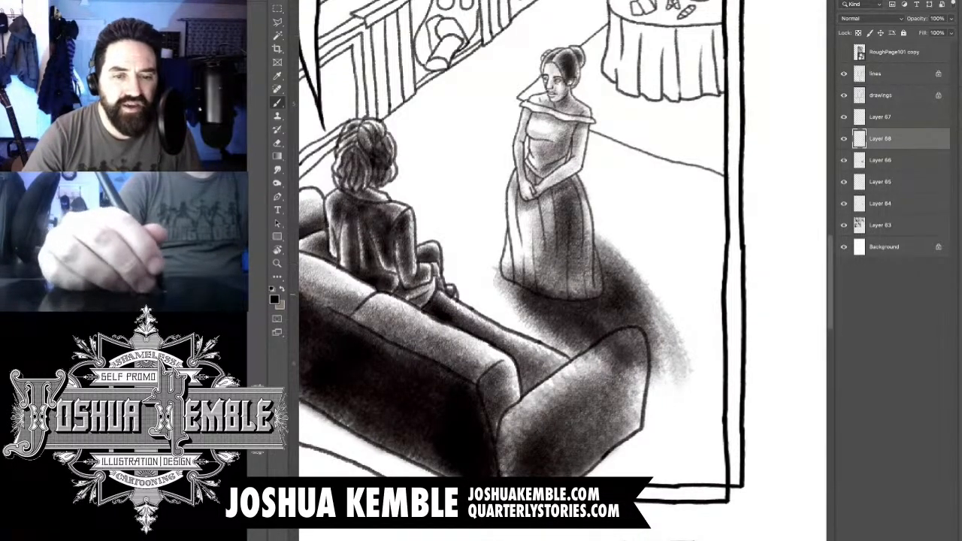
# - Extend the woman's floor shadow down beyond the outer side of the sofa arm
pyautogui.moveTo(627, 270); pyautogui.dragTo(684, 391)
pyautogui.moveTo(654, 315); pyautogui.dragTo(695, 402)
pyautogui.moveTo(632, 334); pyautogui.dragTo(691, 420)
pyautogui.moveTo(624, 365)
pyautogui.mouseDown()
pyautogui.moveTo(691, 428)
pyautogui.moveTo(684, 424)
pyautogui.mouseUp()
pyautogui.moveTo(646, 353); pyautogui.dragTo(695, 436)
pyautogui.moveTo(635, 368); pyautogui.dragTo(691, 450)
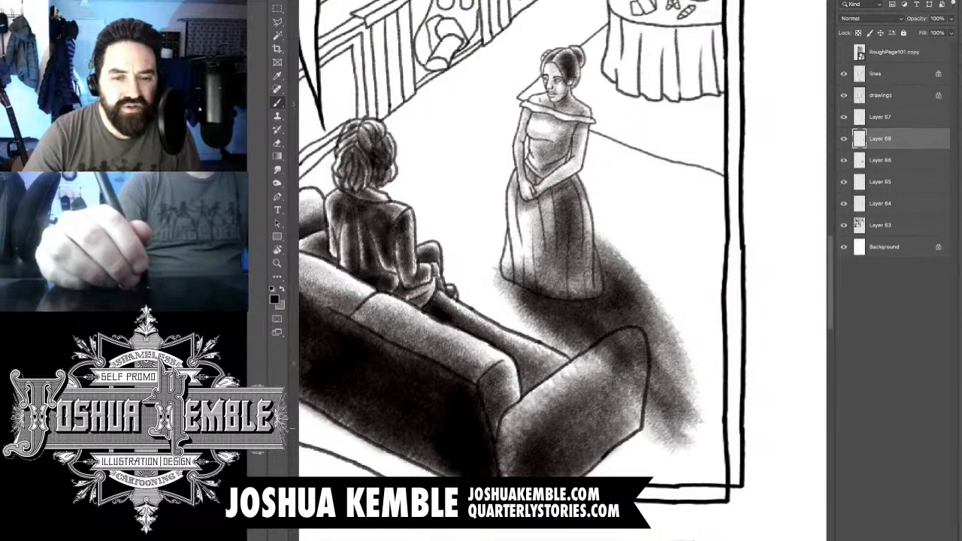
# - Widen the far end of the floor shadow toward the panel border and even out its tone
pyautogui.moveTo(628, 391); pyautogui.dragTo(699, 455)
pyautogui.moveTo(676, 414); pyautogui.dragTo(710, 443)
pyautogui.moveTo(692, 392); pyautogui.dragTo(705, 419)
pyautogui.moveTo(680, 352)
pyautogui.mouseDown()
pyautogui.moveTo(708, 428)
pyautogui.moveTo(687, 364)
pyautogui.mouseUp()
pyautogui.moveTo(688, 347); pyautogui.dragTo(719, 432)
pyautogui.moveTo(699, 387); pyautogui.dragTo(718, 417)
pyautogui.moveTo(653, 345); pyautogui.dragTo(695, 417)
pyautogui.moveTo(640, 322); pyautogui.dragTo(695, 406)
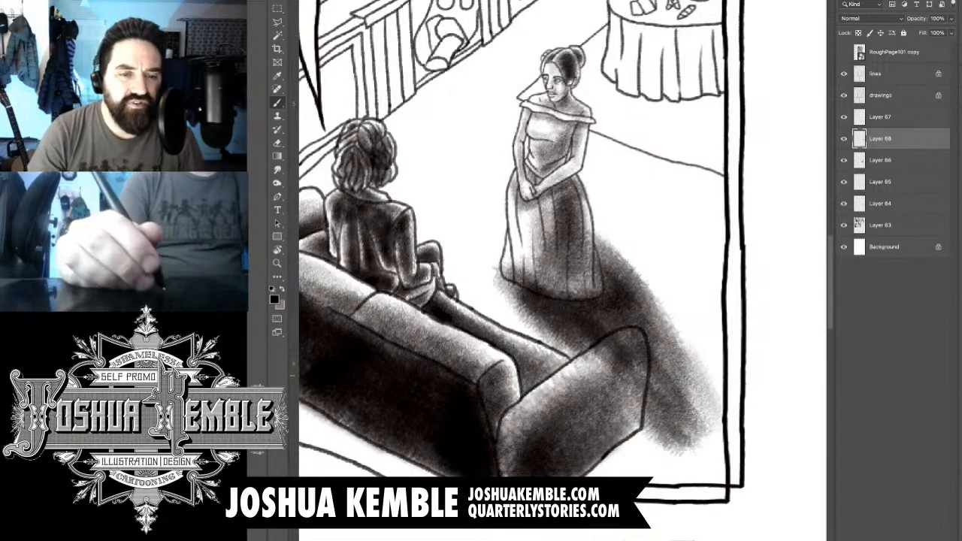
# - Erase the cast shadow spilling over the sofa arm and the lower part of the woman's skirt
pyautogui.press('e')
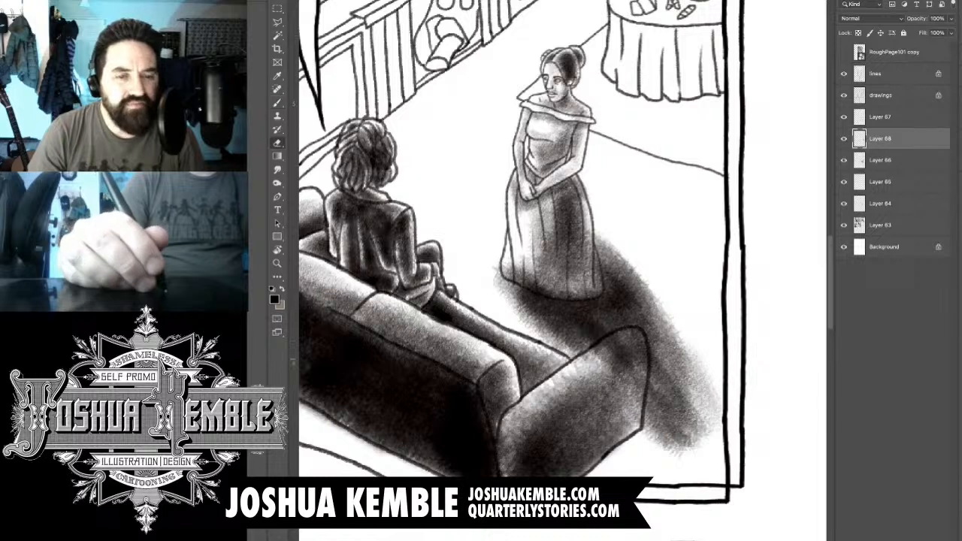
pyautogui.press('b')
pyautogui.press('e')
pyautogui.moveTo(632, 331)
pyautogui.mouseDown()
pyautogui.moveTo(582, 365)
pyautogui.moveTo(626, 372)
pyautogui.moveTo(635, 397)
pyautogui.mouseUp()
pyautogui.moveTo(641, 350)
pyautogui.mouseDown()
pyautogui.moveTo(627, 409)
pyautogui.moveTo(607, 380)
pyautogui.mouseUp()
pyautogui.moveTo(618, 351); pyautogui.dragTo(603, 368)
pyautogui.moveTo(629, 331); pyautogui.dragTo(592, 347)
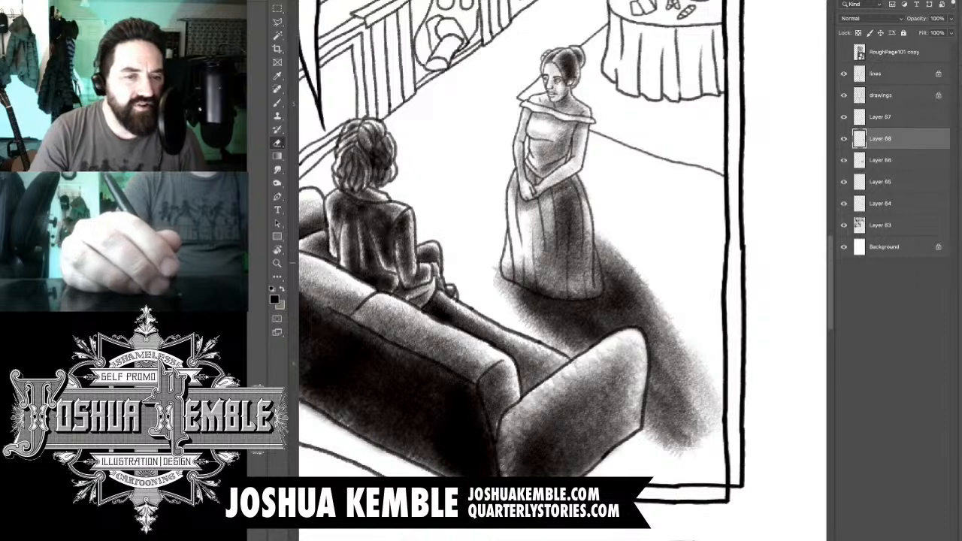
pyautogui.moveTo(511, 267)
pyautogui.mouseDown()
pyautogui.moveTo(549, 287)
pyautogui.moveTo(506, 277)
pyautogui.moveTo(565, 299)
pyautogui.moveTo(532, 297)
pyautogui.moveTo(598, 281)
pyautogui.moveTo(594, 229)
pyautogui.mouseUp()
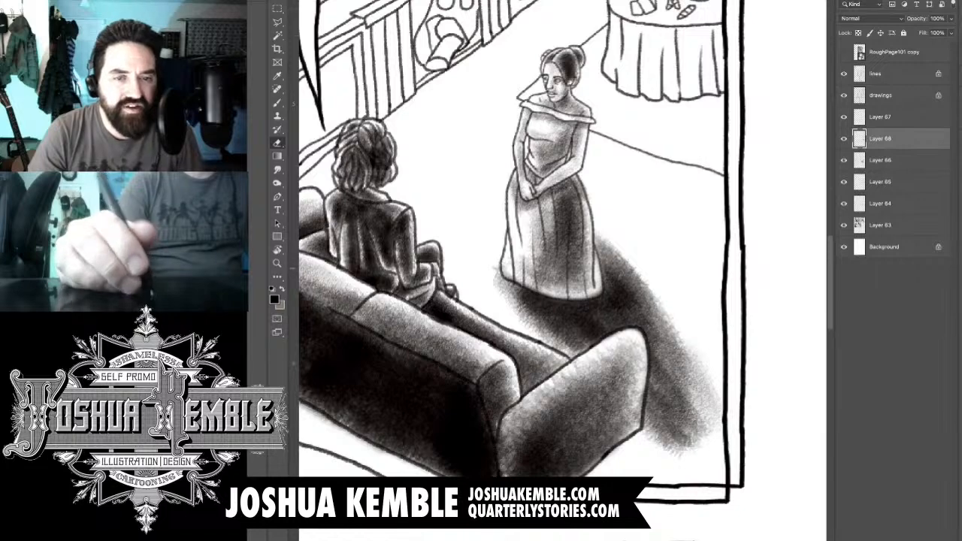
# - Examine how the woman's shading and cast shadow read within the whole panel and beside its neighbours
pyautogui.press('super+minus')
pyautogui.press('super+minus')
pyautogui.press('super+minus')
pyautogui.press('super+plus')
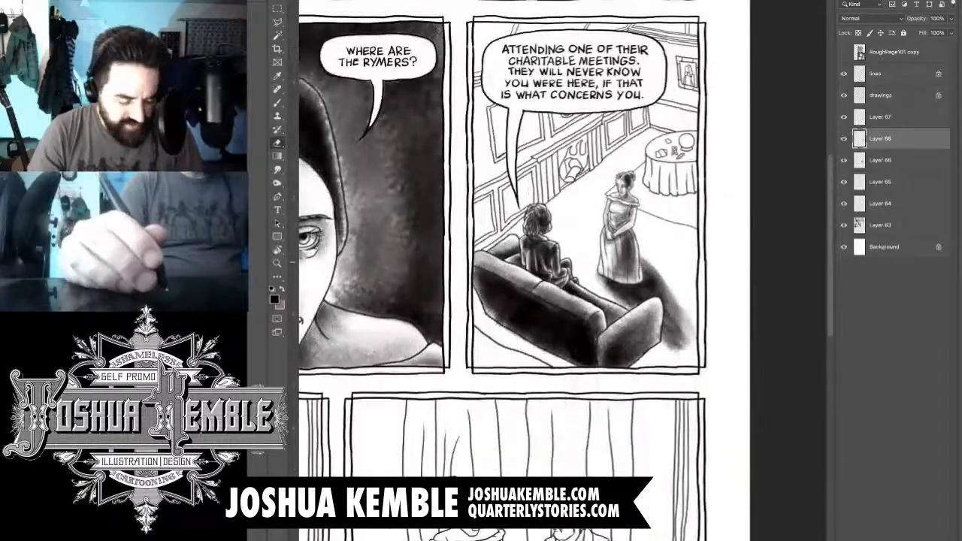
pyautogui.press('super+plus')
pyautogui.press('super+plus')
pyautogui.press('super+plus')
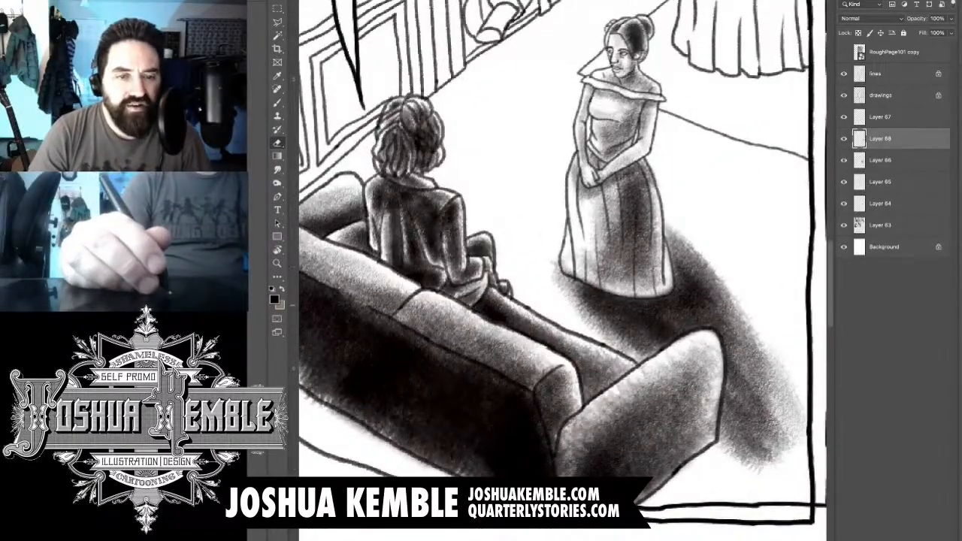
pyautogui.press('b')
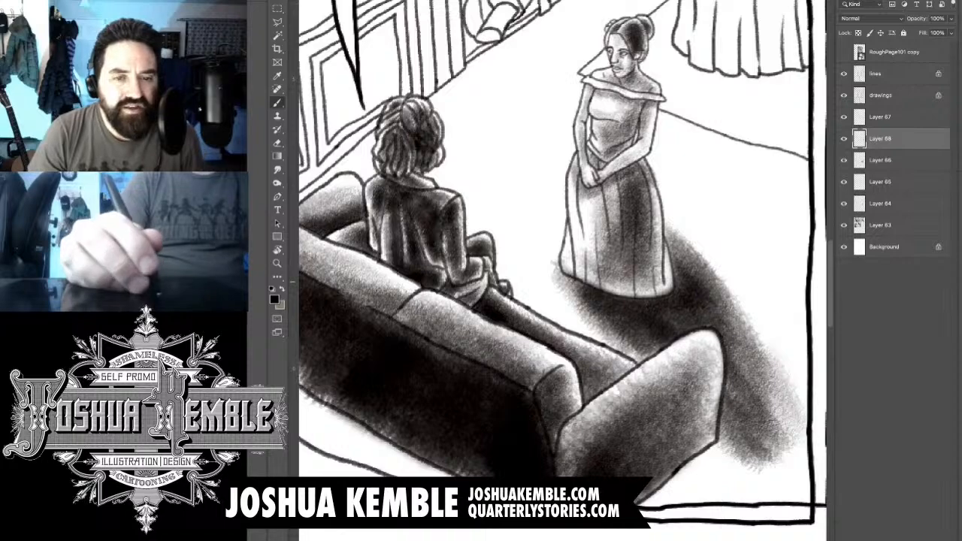
# - Touch up the tone around the hem of the standing woman's skirt and check it against the neighbouring panels
pyautogui.moveTo(590, 277)
pyautogui.mouseDown()
pyautogui.moveTo(624, 294)
pyautogui.moveTo(659, 288)
pyautogui.moveTo(664, 255)
pyautogui.mouseUp()
pyautogui.press('super+minus')
pyautogui.press('super+minus')
pyautogui.press('super+minus')
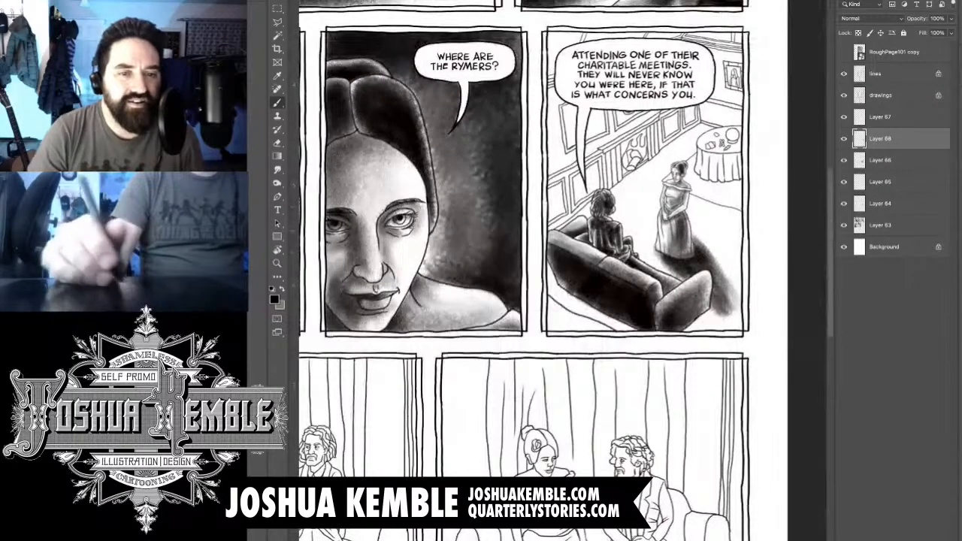
pyautogui.scroll(2, 560, 271)
pyautogui.scroll(1, 559, 270)
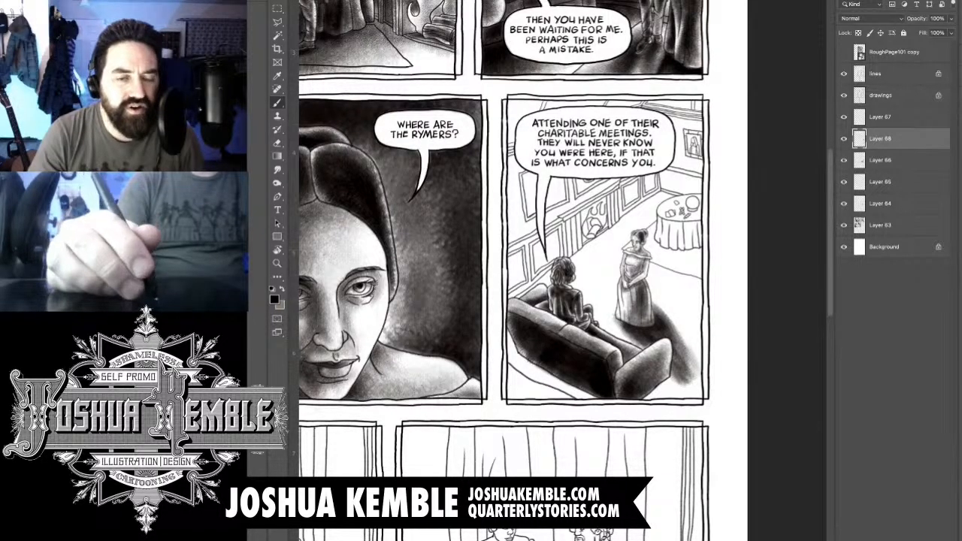
# - On a new layer, shade the crystal ball and its cast shadow on the round table
pyautogui.press('super+shift+alt+n')
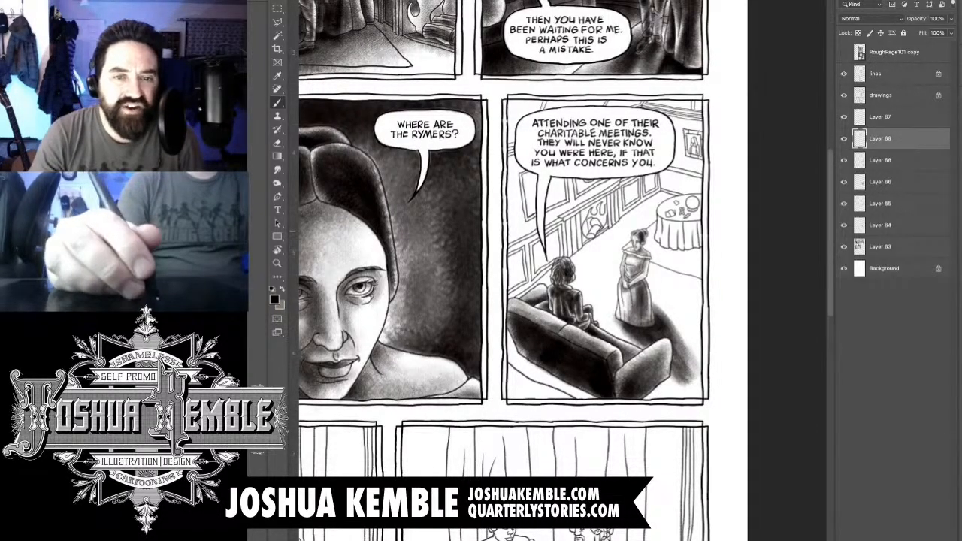
pyautogui.scroll(5, 693, 204)
pyautogui.scroll(1, 693, 204)
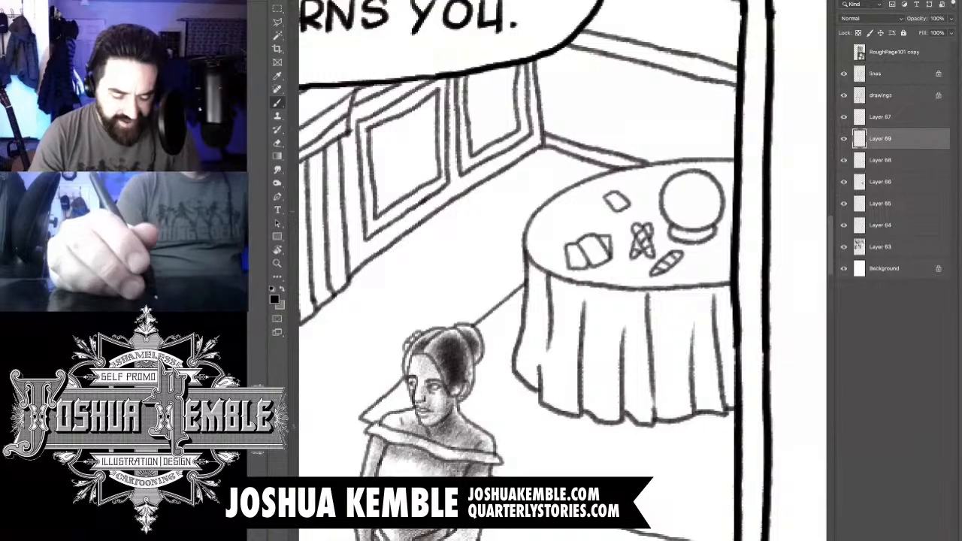
pyautogui.moveTo(688, 219); pyautogui.dragTo(712, 190)
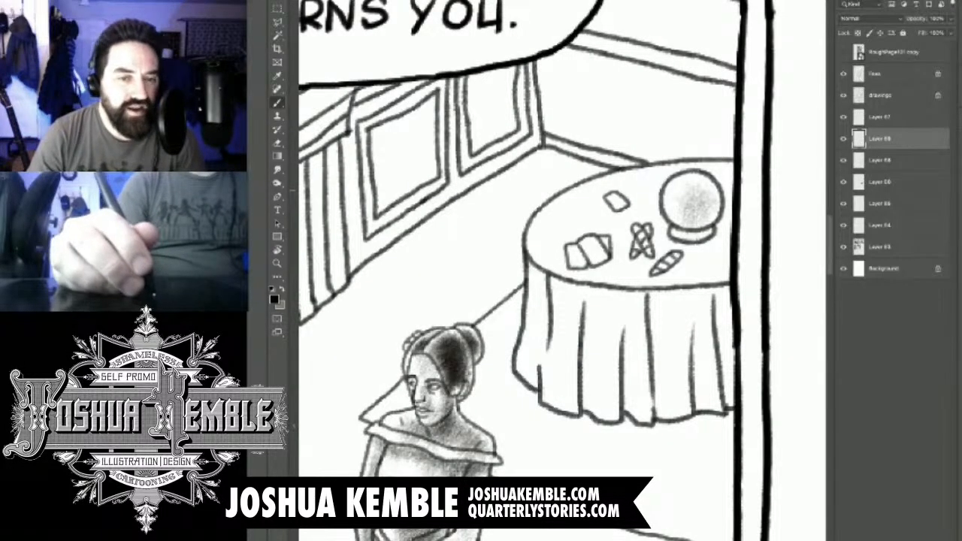
pyautogui.moveTo(710, 190)
pyautogui.mouseDown()
pyautogui.moveTo(700, 237)
pyautogui.moveTo(676, 252)
pyautogui.moveTo(706, 241)
pyautogui.moveTo(691, 260)
pyautogui.moveTo(747, 240)
pyautogui.moveTo(695, 251)
pyautogui.moveTo(660, 282)
pyautogui.mouseUp()
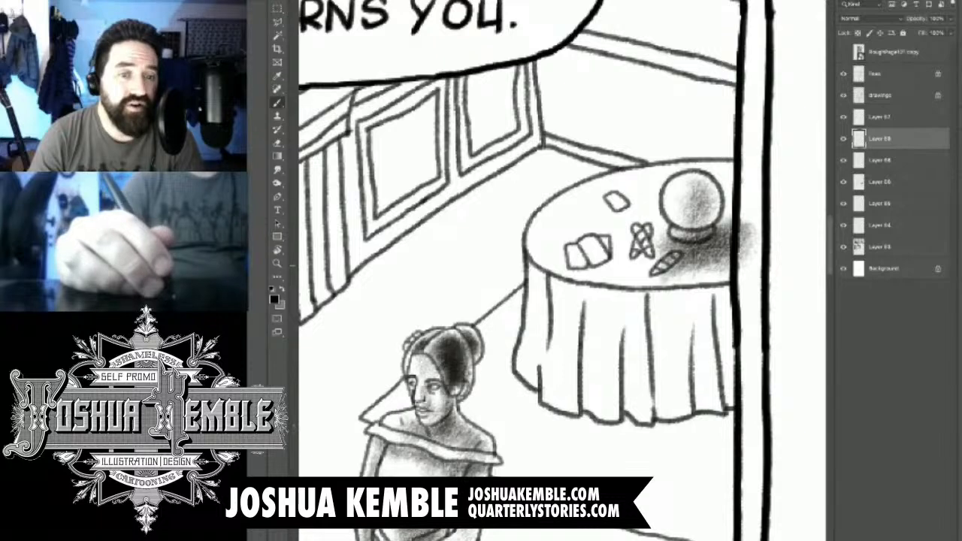
# - Shade the tabletop around the cards and behind the crystal ball, fading toward the table's outer edge
pyautogui.moveTo(661, 240)
pyautogui.mouseDown()
pyautogui.moveTo(598, 263)
pyautogui.moveTo(586, 281)
pyautogui.mouseUp()
pyautogui.moveTo(638, 200); pyautogui.dragTo(605, 236)
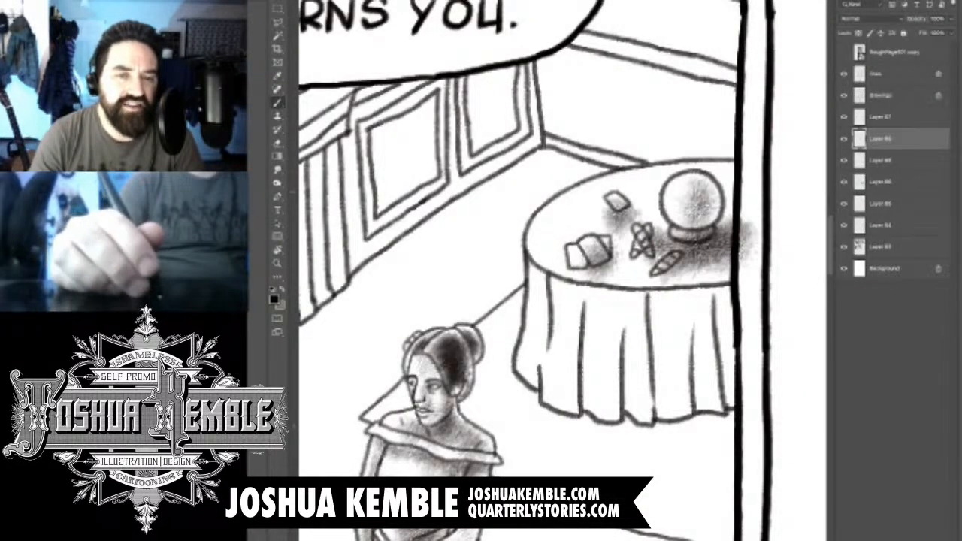
pyautogui.moveTo(703, 154)
pyautogui.mouseDown()
pyautogui.moveTo(638, 184)
pyautogui.moveTo(748, 203)
pyautogui.moveTo(744, 233)
pyautogui.moveTo(652, 291)
pyautogui.moveTo(619, 289)
pyautogui.mouseUp()
pyautogui.moveTo(662, 188); pyautogui.dragTo(637, 228)
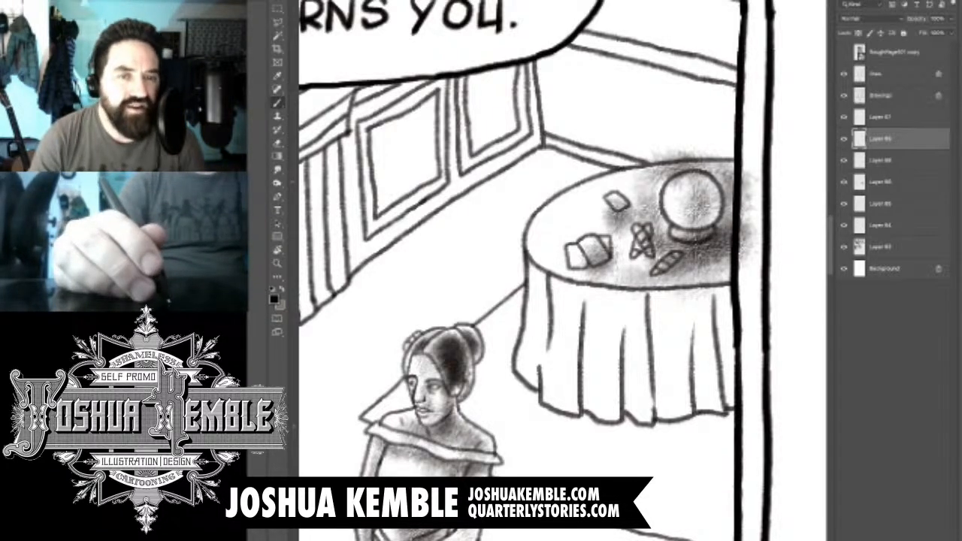
pyautogui.moveTo(630, 179); pyautogui.dragTo(577, 207)
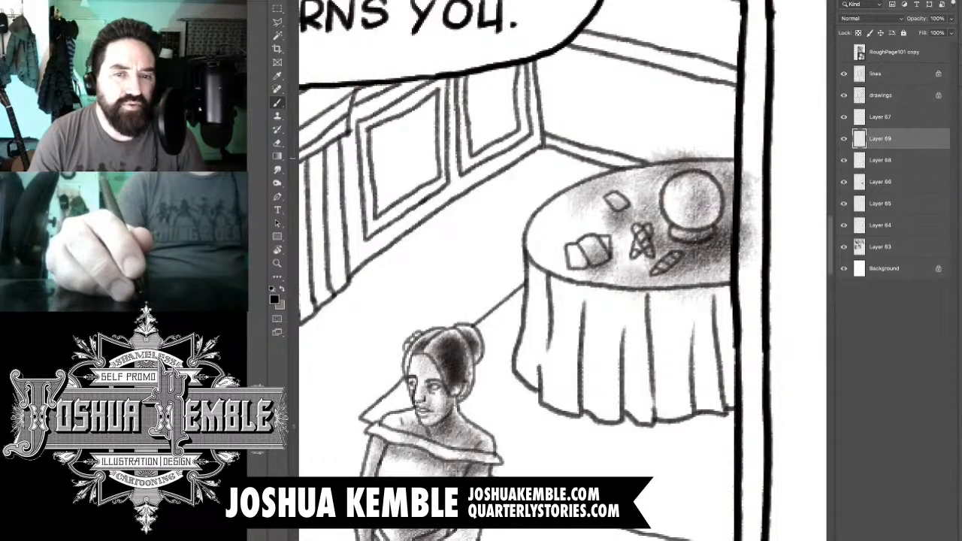
# - Erase the tabletop shading that spills past the table's back edge and over the panel border
pyautogui.press('e')
pyautogui.moveTo(652, 160); pyautogui.dragTo(694, 153)
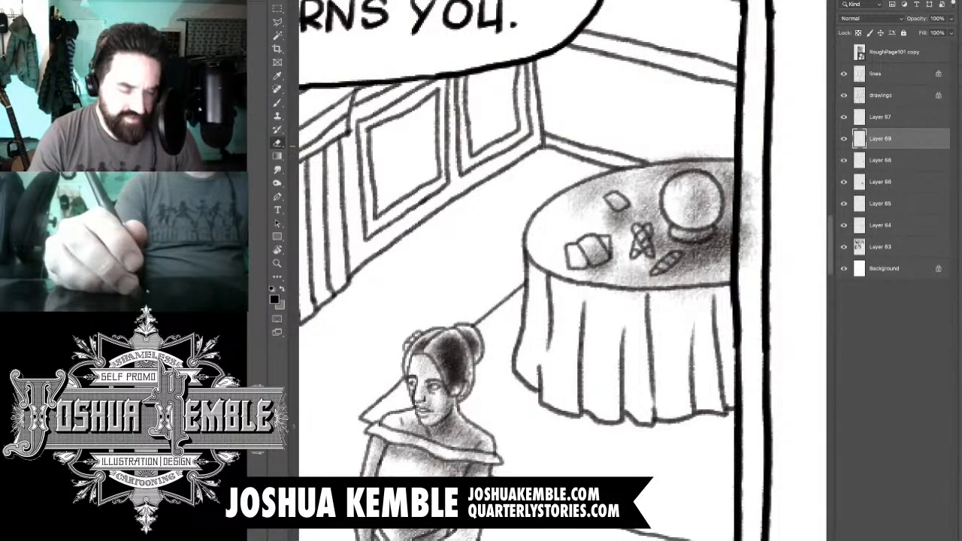
pyautogui.moveTo(751, 175); pyautogui.dragTo(751, 247)
pyautogui.moveTo(747, 202); pyautogui.dragTo(745, 260)
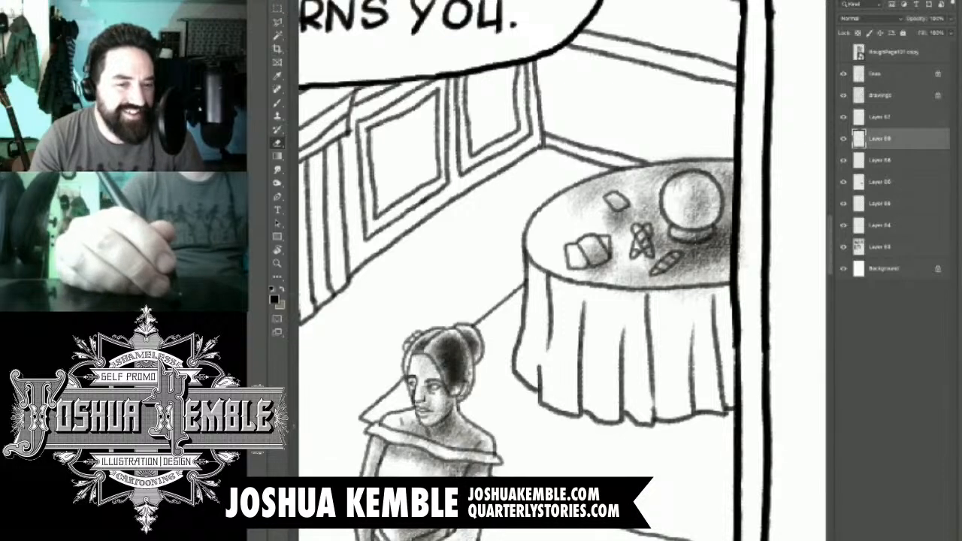
pyautogui.scroll(-2, 524, 252)
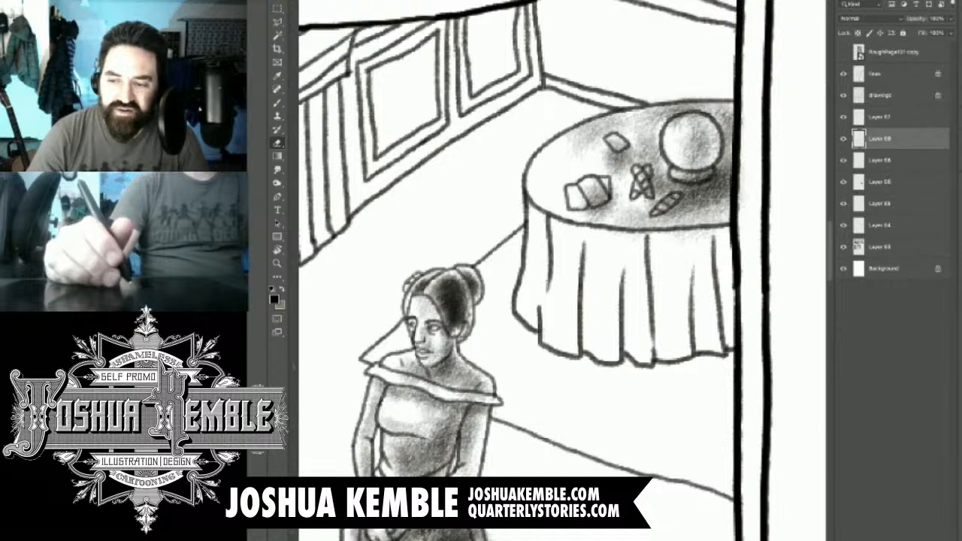
# - On a new layer, shade the tablecloth folds on the side nearest the standing woman
pyautogui.hotkey('ctrl', 'shift', 'alt', 'n')
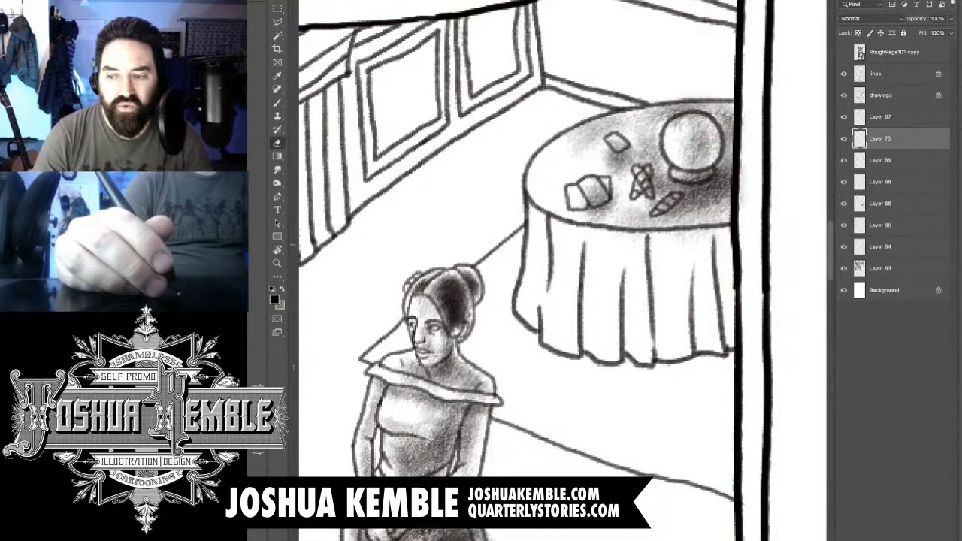
pyautogui.press('b')
pyautogui.press('e')
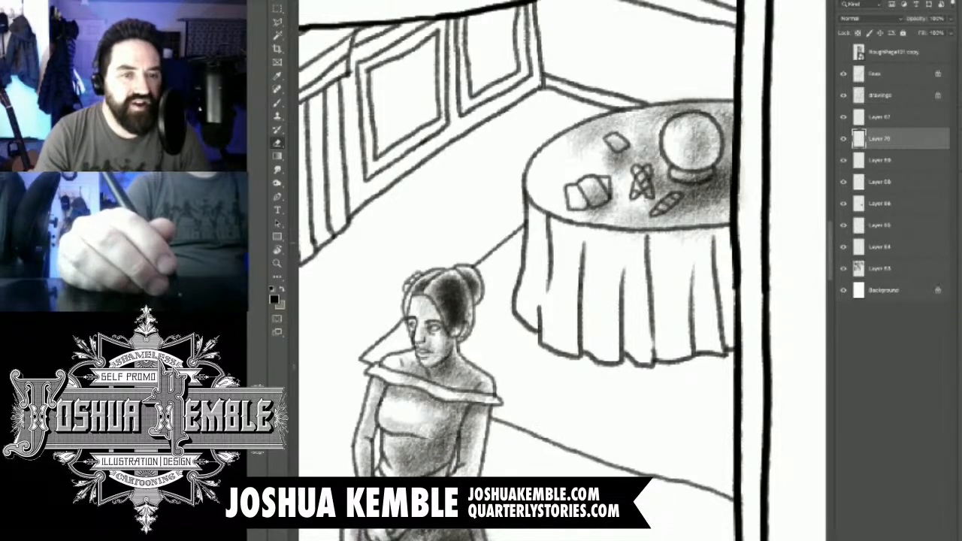
pyautogui.press('b')
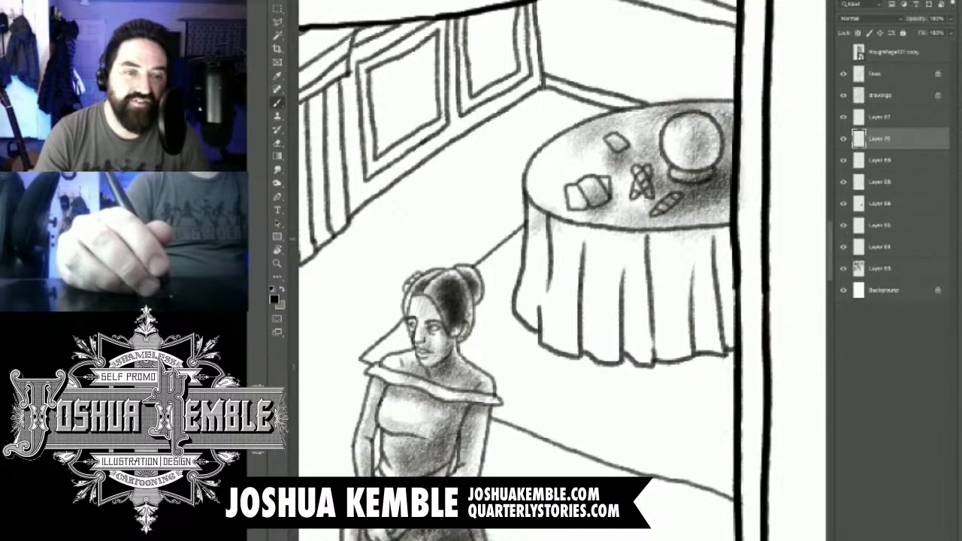
pyautogui.moveTo(560, 221); pyautogui.dragTo(556, 368)
pyautogui.moveTo(594, 225); pyautogui.dragTo(560, 323)
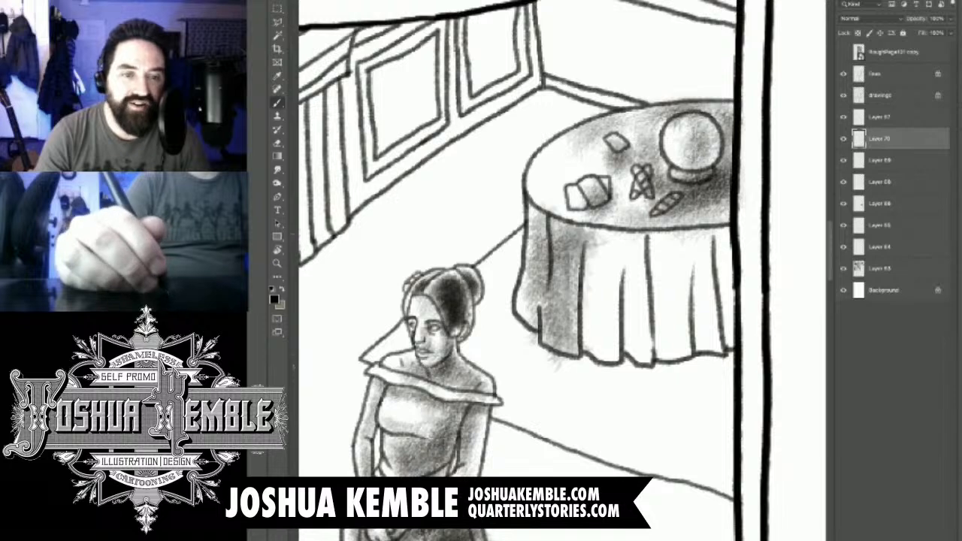
pyautogui.moveTo(556, 225)
pyautogui.mouseDown()
pyautogui.moveTo(642, 248)
pyautogui.moveTo(586, 383)
pyautogui.mouseUp()
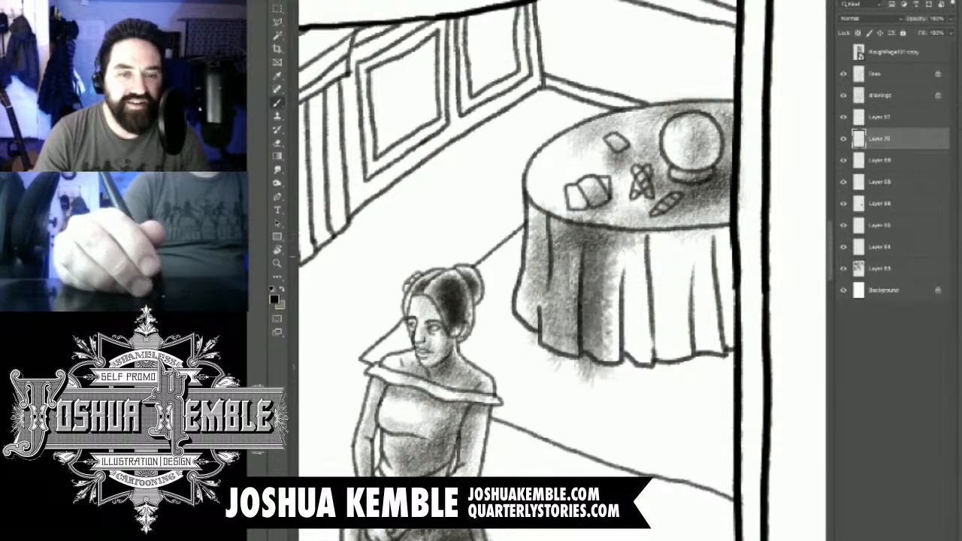
# - Continue shading the tablecloth folds from the middle across to the panel border
pyautogui.moveTo(611, 244)
pyautogui.mouseDown()
pyautogui.moveTo(601, 365)
pyautogui.moveTo(637, 364)
pyautogui.moveTo(672, 244)
pyautogui.mouseUp()
pyautogui.moveTo(655, 240)
pyautogui.mouseDown()
pyautogui.moveTo(678, 247)
pyautogui.moveTo(664, 353)
pyautogui.mouseUp()
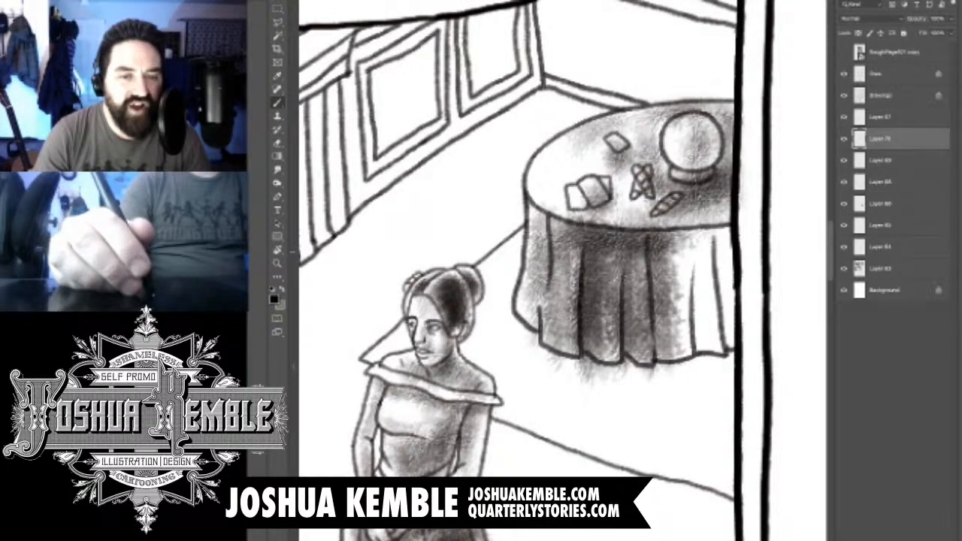
pyautogui.moveTo(662, 259)
pyautogui.mouseDown()
pyautogui.moveTo(658, 349)
pyautogui.moveTo(670, 347)
pyautogui.mouseUp()
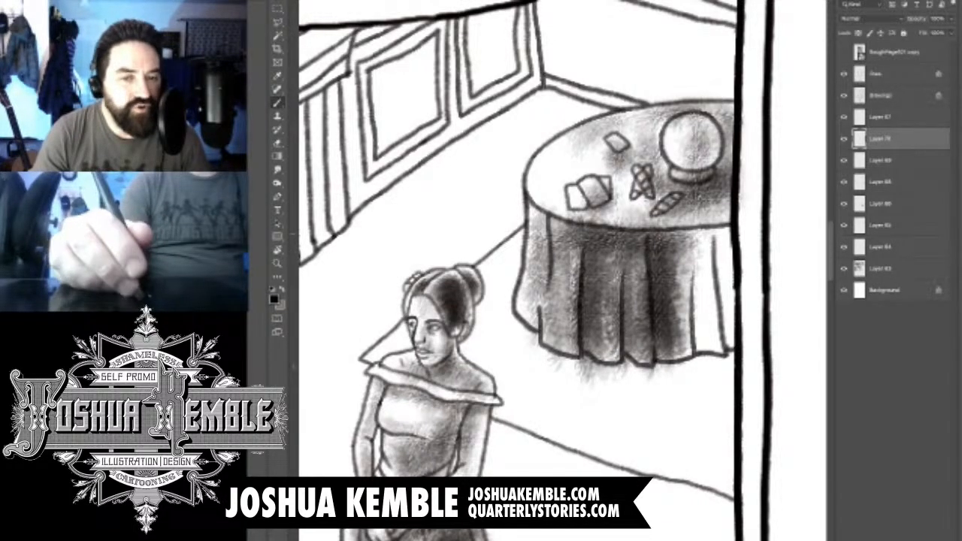
pyautogui.moveTo(703, 221); pyautogui.dragTo(699, 369)
pyautogui.moveTo(722, 214); pyautogui.dragTo(748, 327)
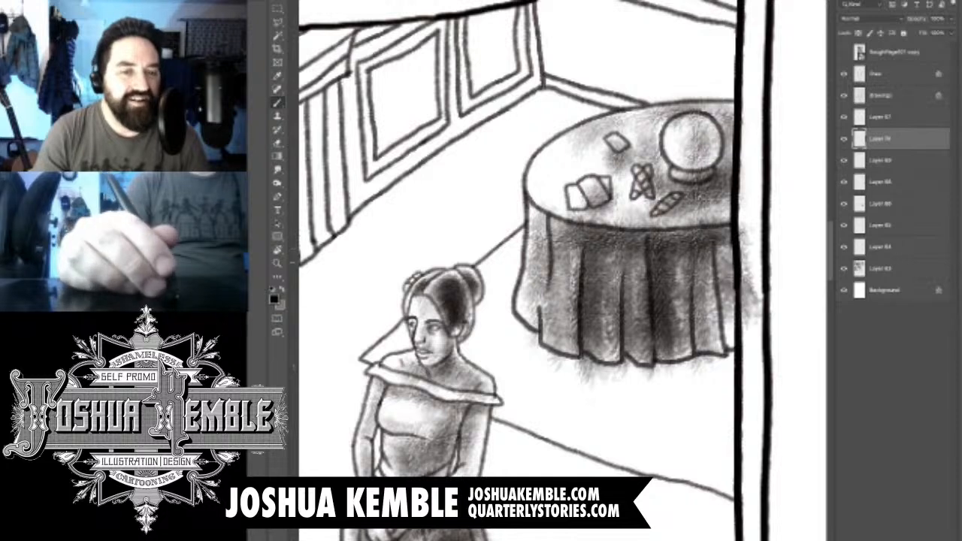
# - Deepen the folds nearest the panel border and darken the cloth just beneath the tabletop rim
pyautogui.moveTo(725, 245); pyautogui.dragTo(729, 361)
pyautogui.moveTo(699, 219); pyautogui.dragTo(691, 344)
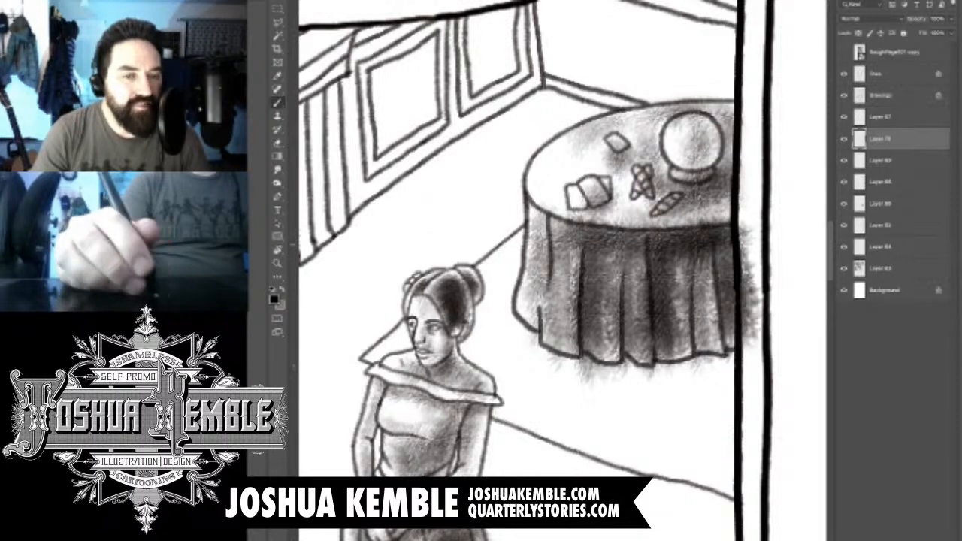
pyautogui.moveTo(677, 242)
pyautogui.mouseDown()
pyautogui.moveTo(550, 224)
pyautogui.moveTo(573, 266)
pyautogui.moveTo(751, 263)
pyautogui.moveTo(673, 289)
pyautogui.moveTo(755, 330)
pyautogui.mouseUp()
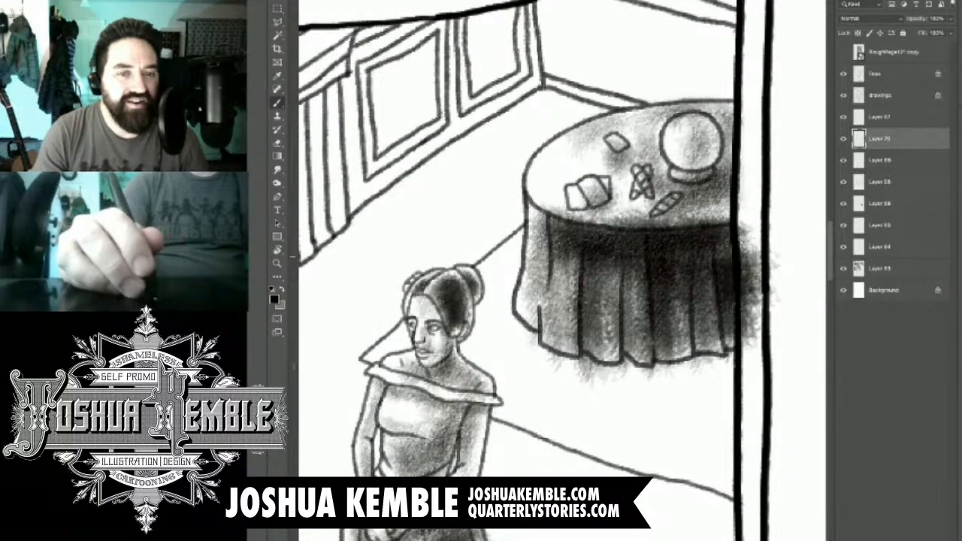
# - Erase the tablecloth shading that spills over the tabletop rim, the panel border and the floor below the hem
pyautogui.press('e')
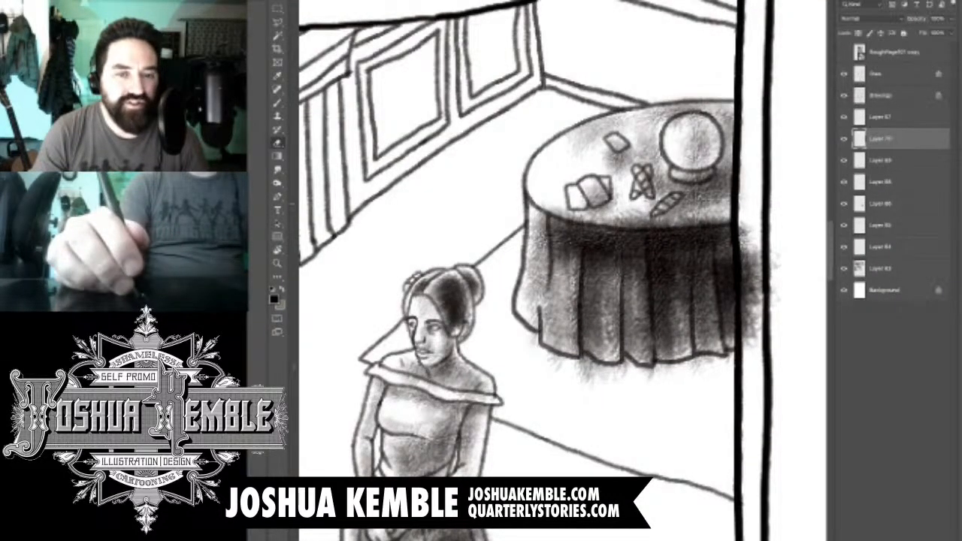
pyautogui.moveTo(557, 212)
pyautogui.mouseDown()
pyautogui.moveTo(725, 225)
pyautogui.moveTo(751, 345)
pyautogui.mouseUp()
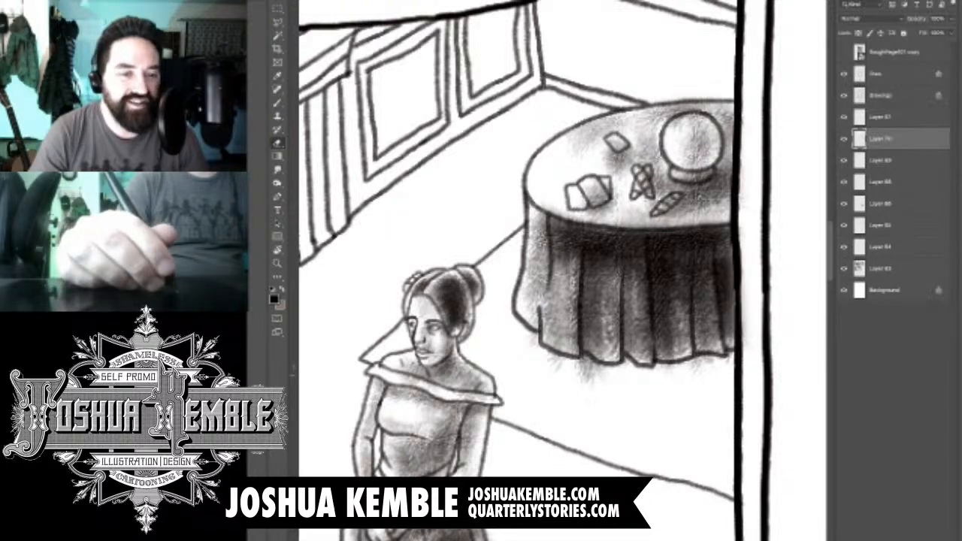
pyautogui.moveTo(601, 376); pyautogui.dragTo(555, 366)
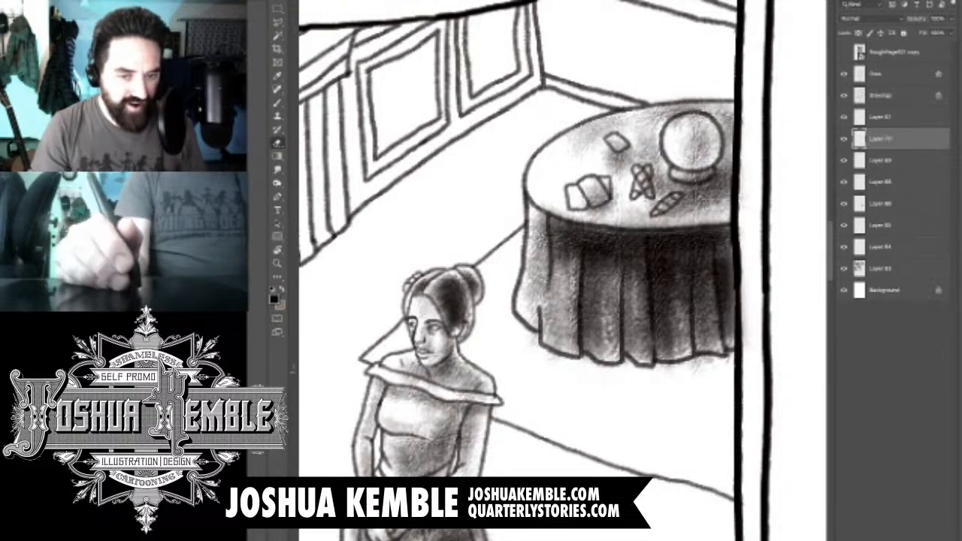
pyautogui.moveTo(698, 362); pyautogui.dragTo(672, 367)
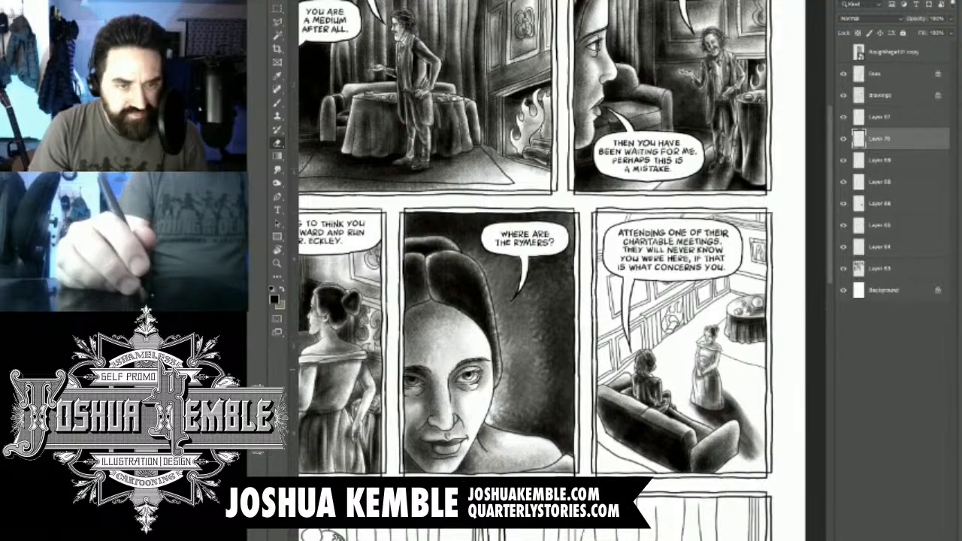
# - Add a new layer above the tablecloth shading and ready the brush at the fireplace wall
pyautogui.hotkey('ctrl', 'shift', 'alt', 'n')
pyautogui.hotkey('ctrl', '+')
pyautogui.hotkey('ctrl', '+')
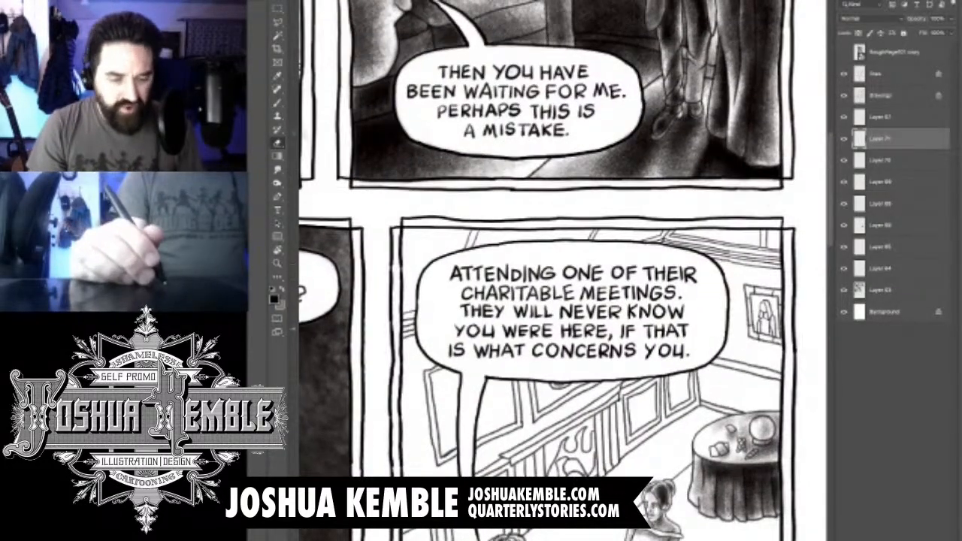
pyautogui.press('b')
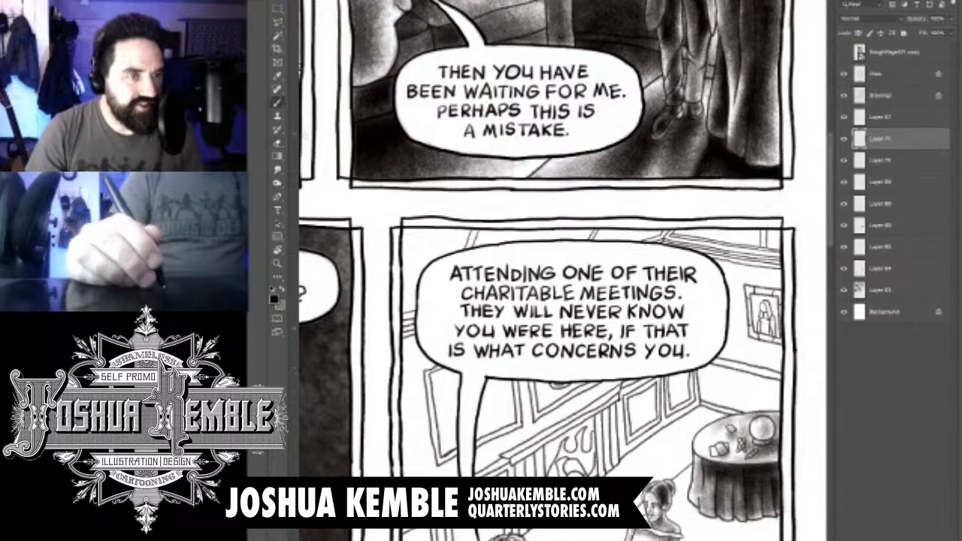
pyautogui.hotkey('ctrl', '+')
pyautogui.press('e')
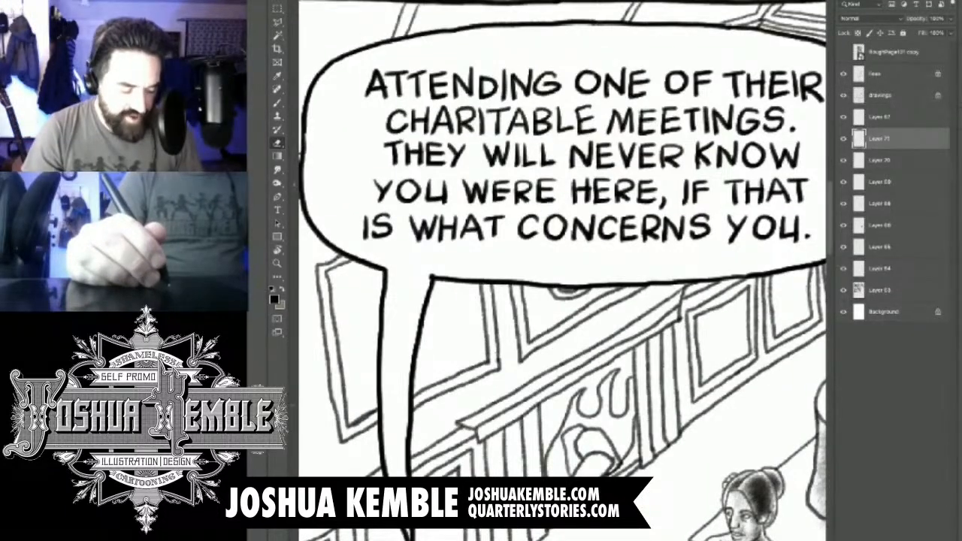
pyautogui.moveTo(564, 315); pyautogui.dragTo(556, 254)
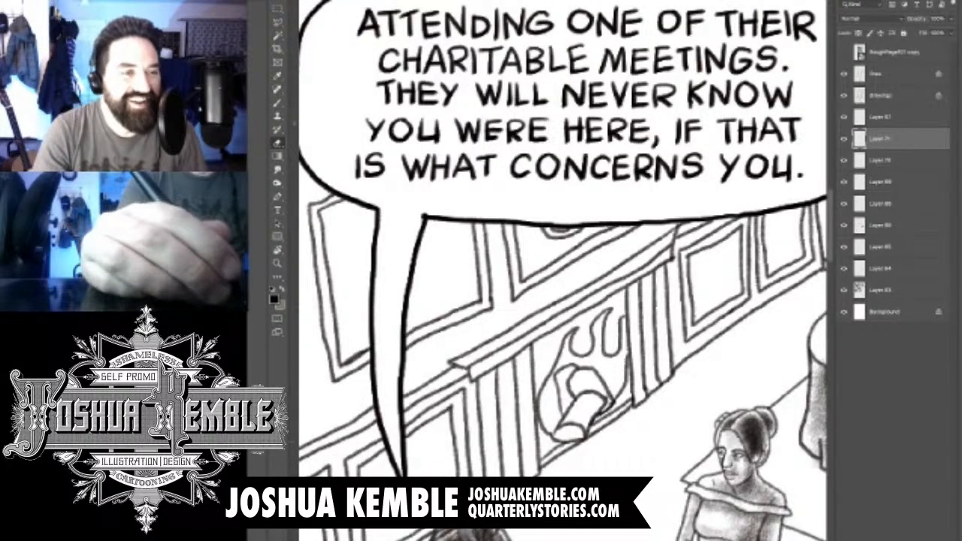
pyautogui.press('b')
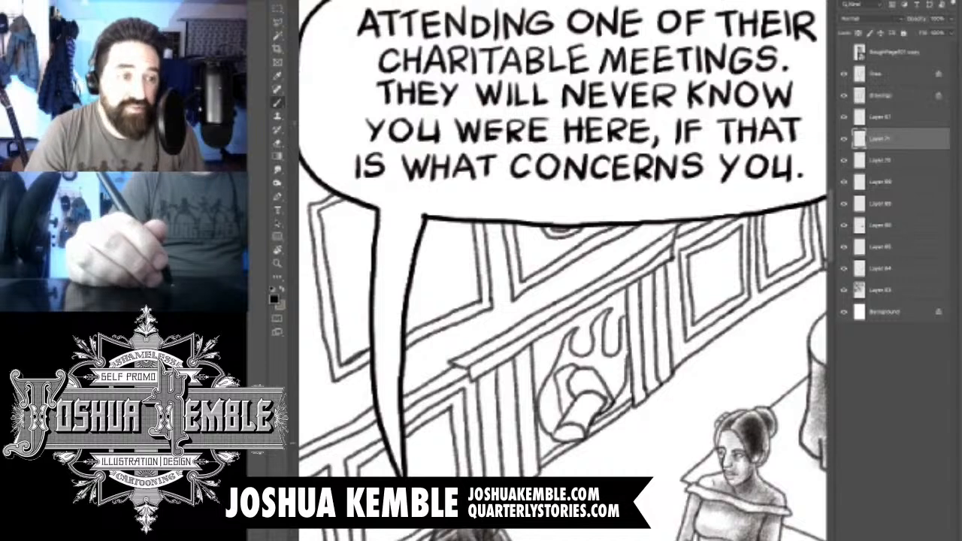
pyautogui.press('e')
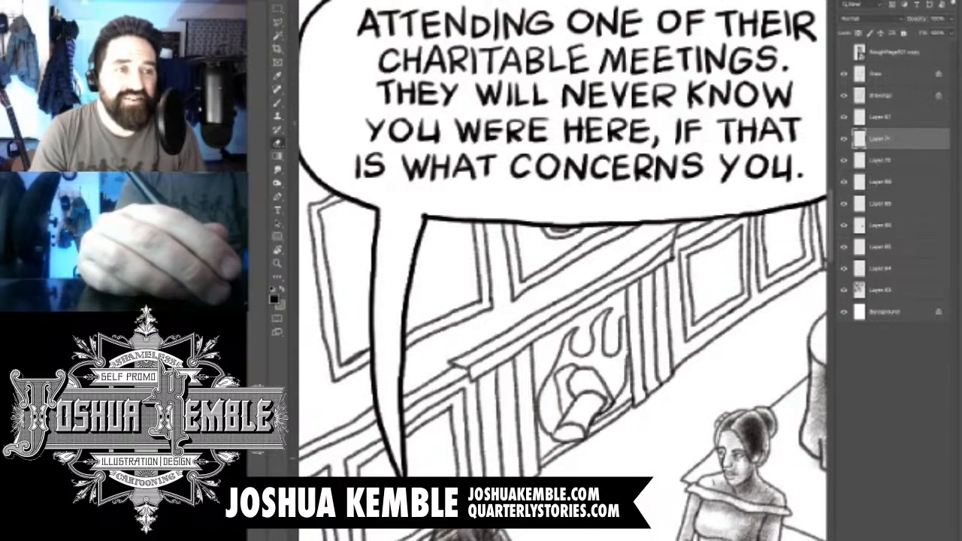
pyautogui.press('b')
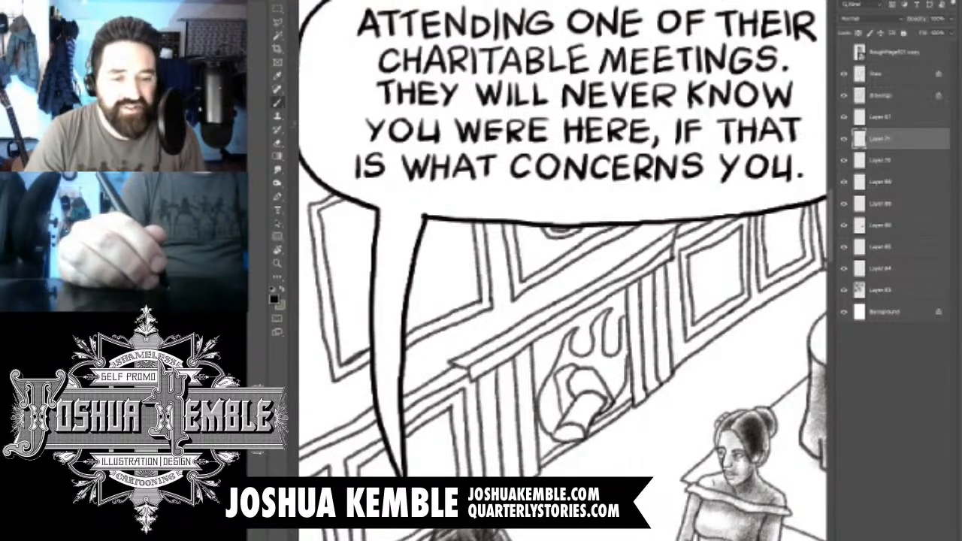